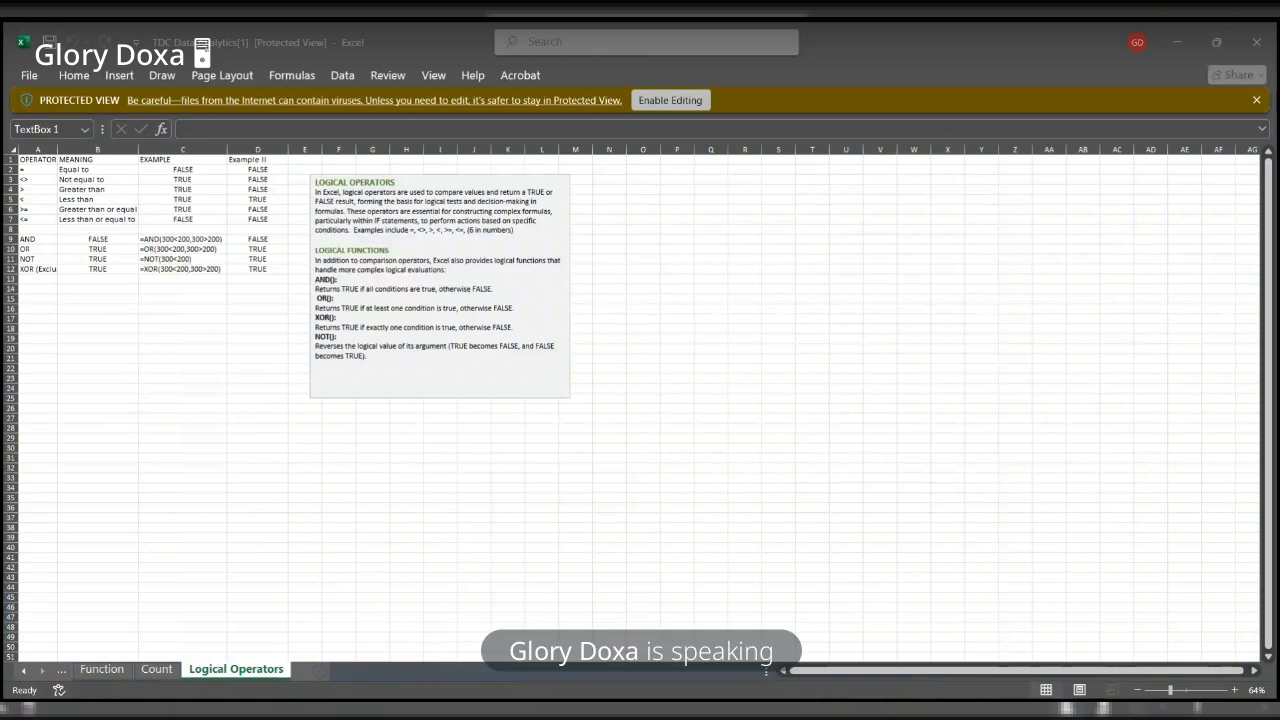
Step: Enable editing of the protected workbook and move the explanatory text box closer to the operator table's Example II column
left_click(472, 340)
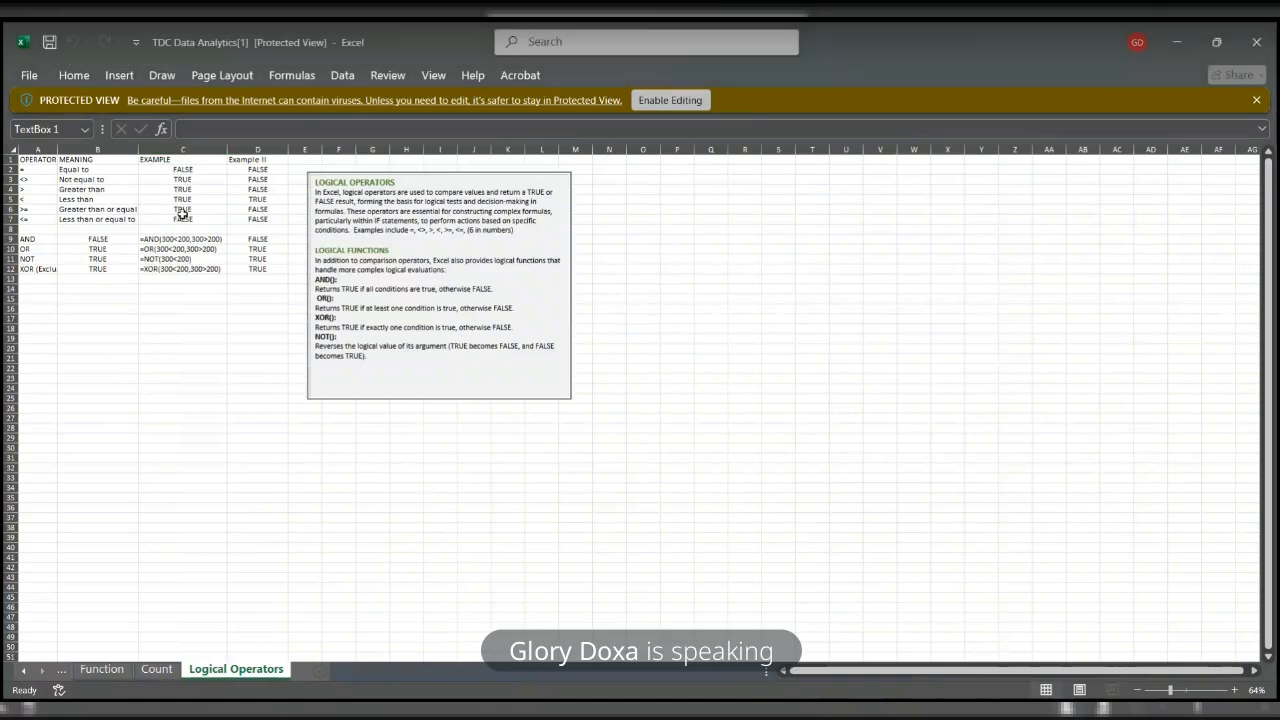
scroll(181, 213, "up", 3, "ctrl")
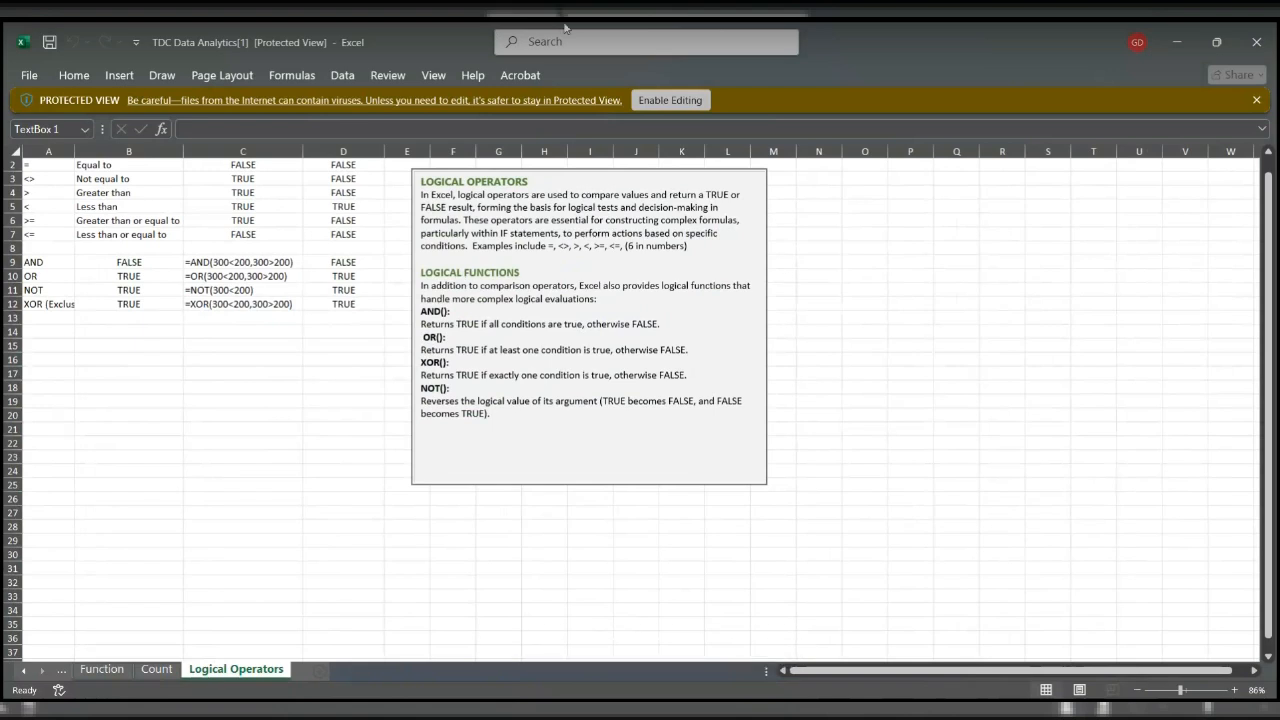
left_click(668, 101)
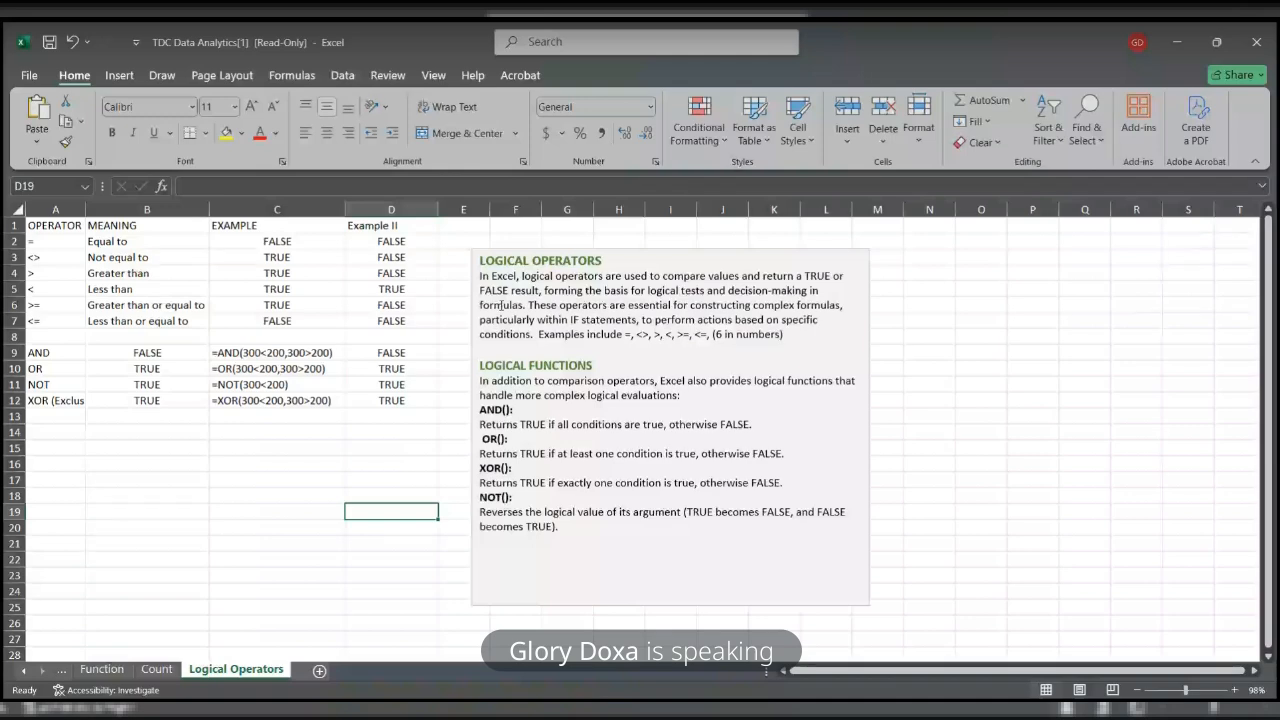
left_click(652, 250)
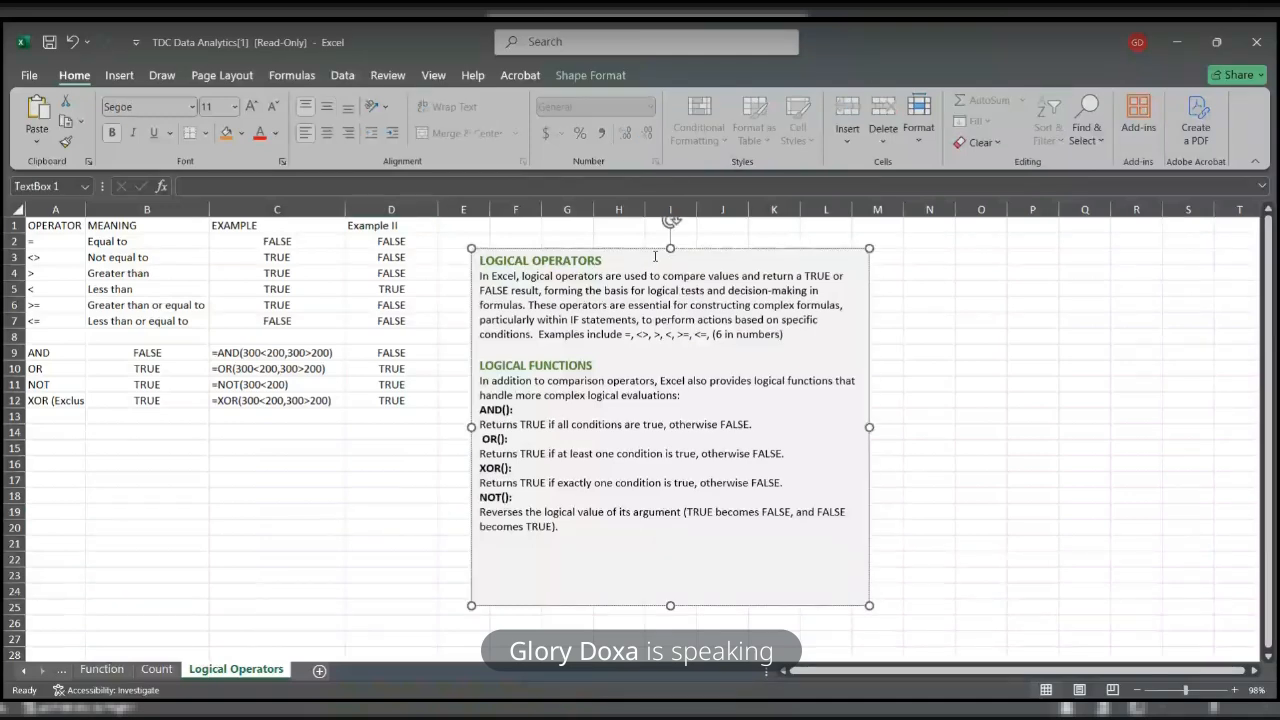
left_click_drag(655, 248, 619, 256)
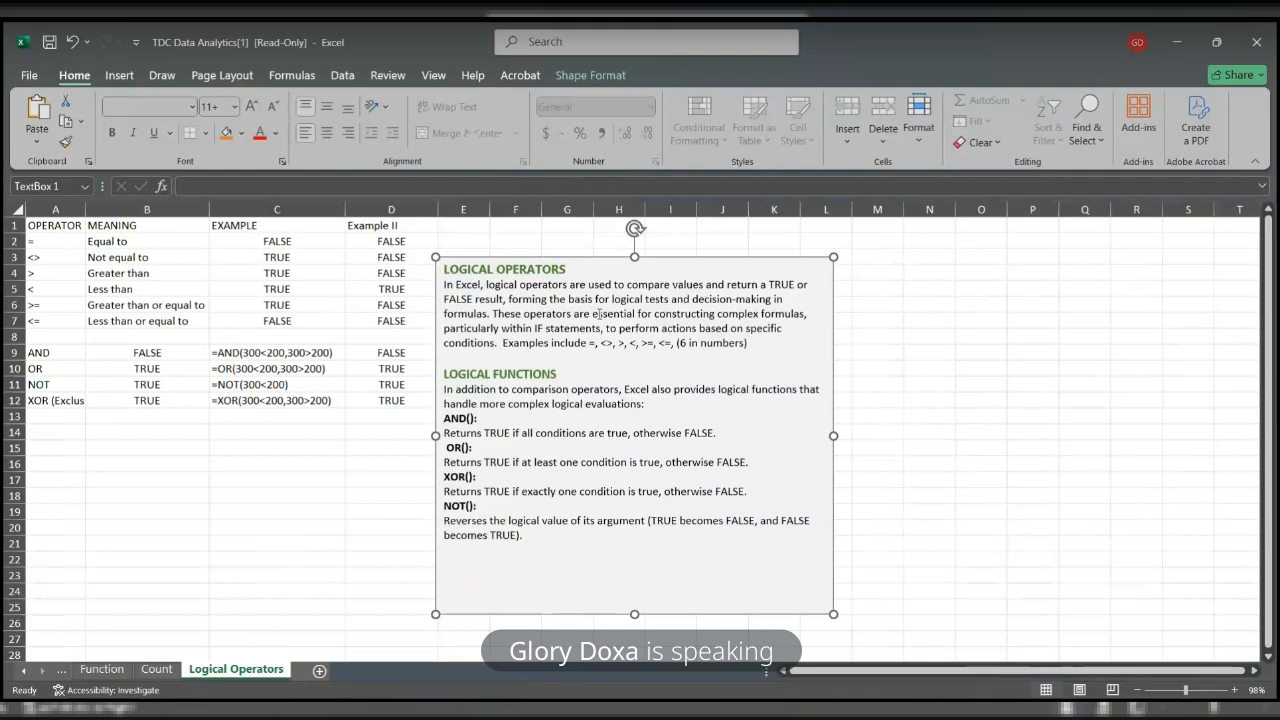
left_click(62, 240)
type("=")
left_click(110, 257)
key("Escape")
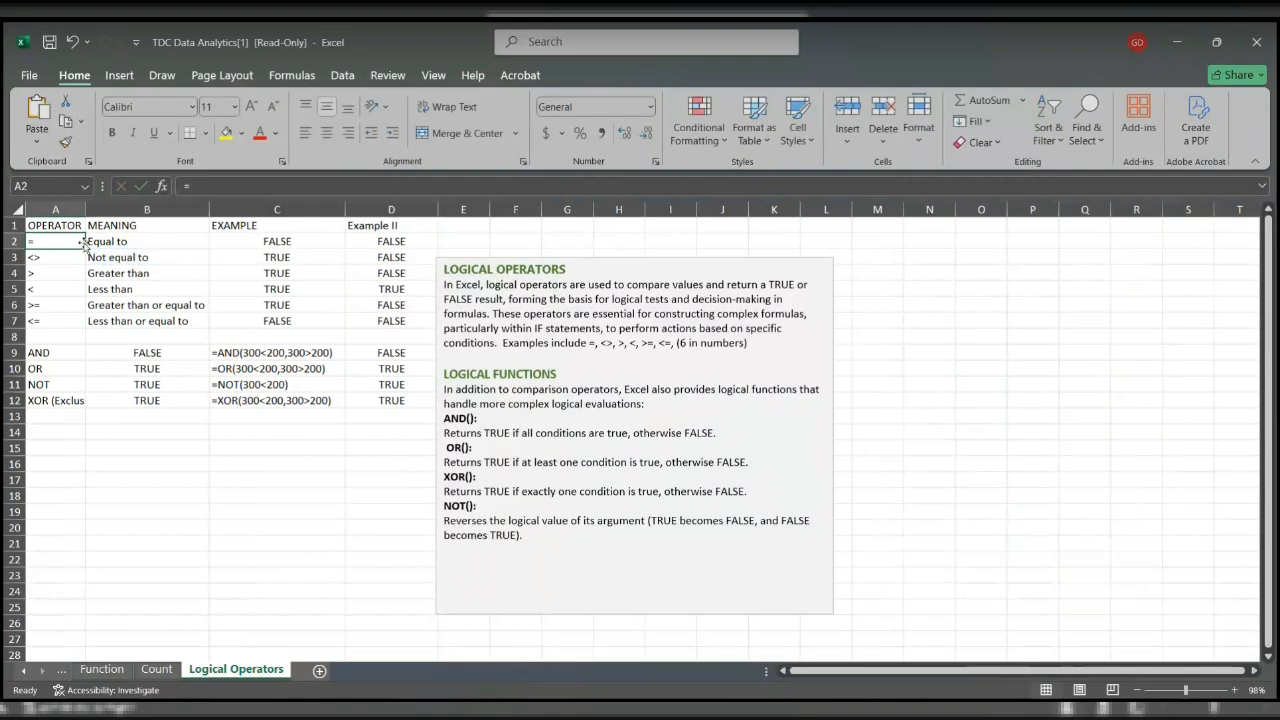
Step: Bold the header row A1:D1 and add all borders to the ranges A1:D7 and A9:D12
left_click_drag(32, 225, 364, 222)
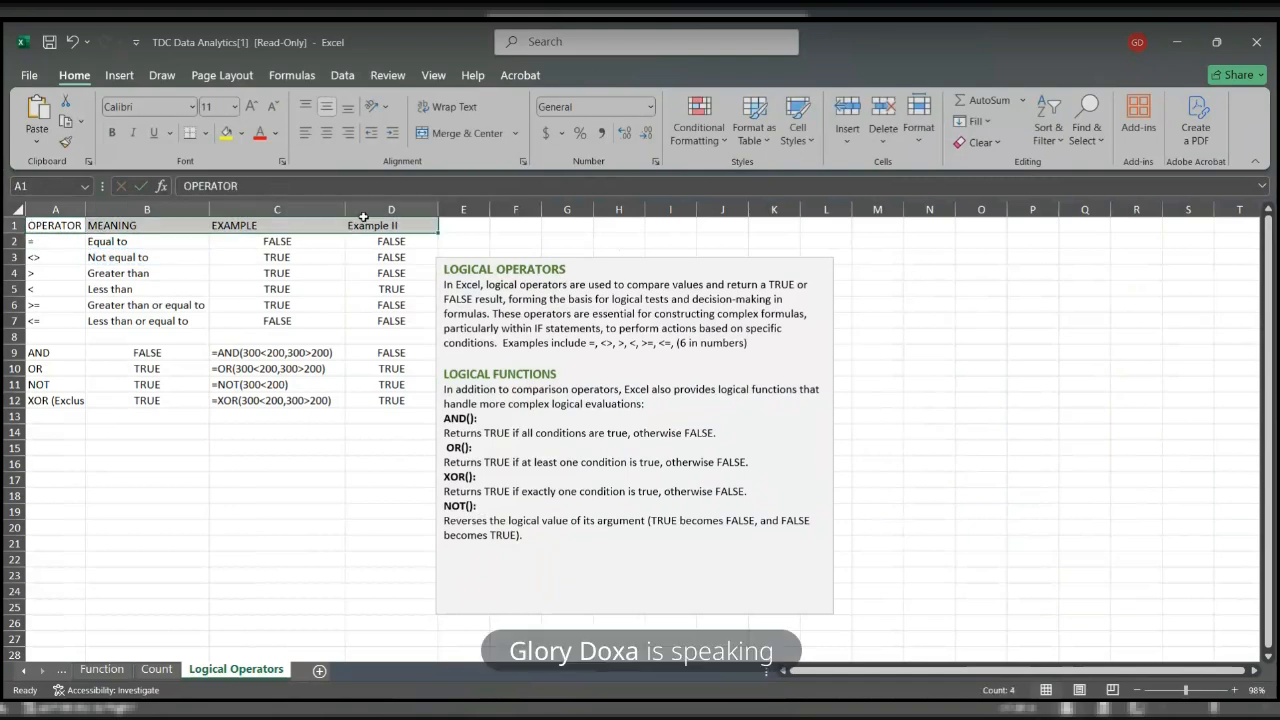
key("ctrl+b")
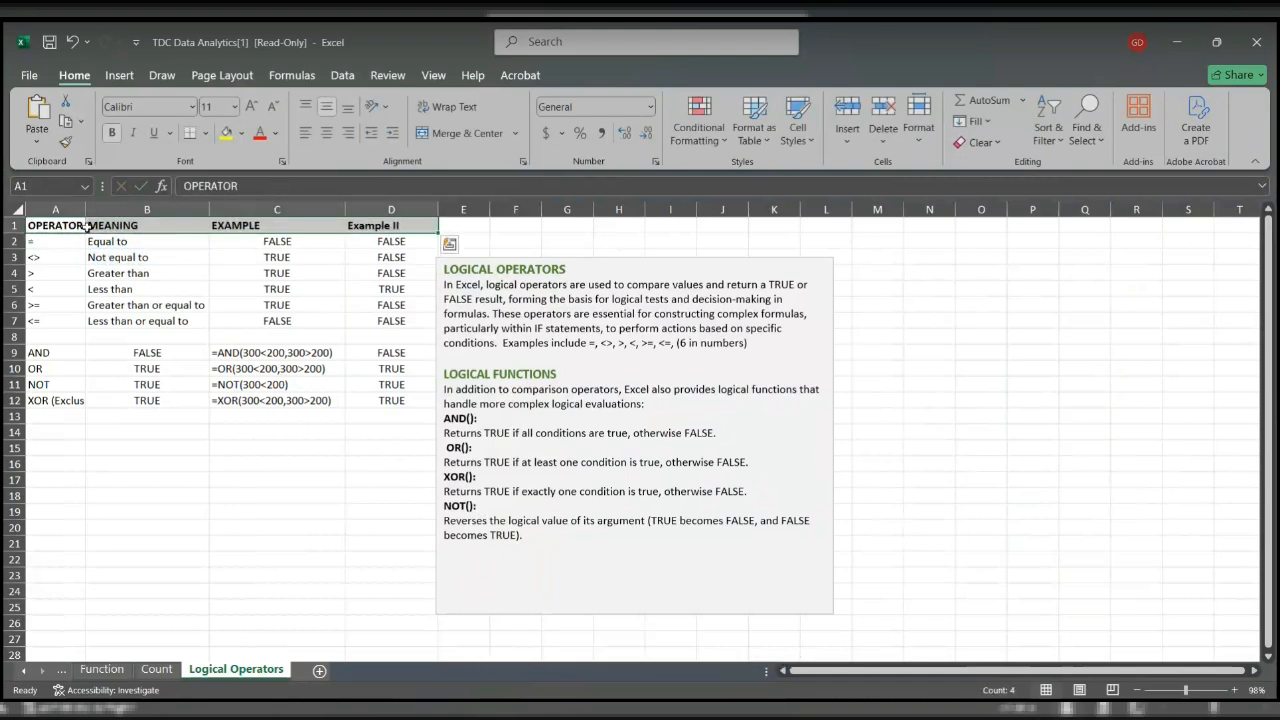
left_click_drag(75, 224, 383, 327)
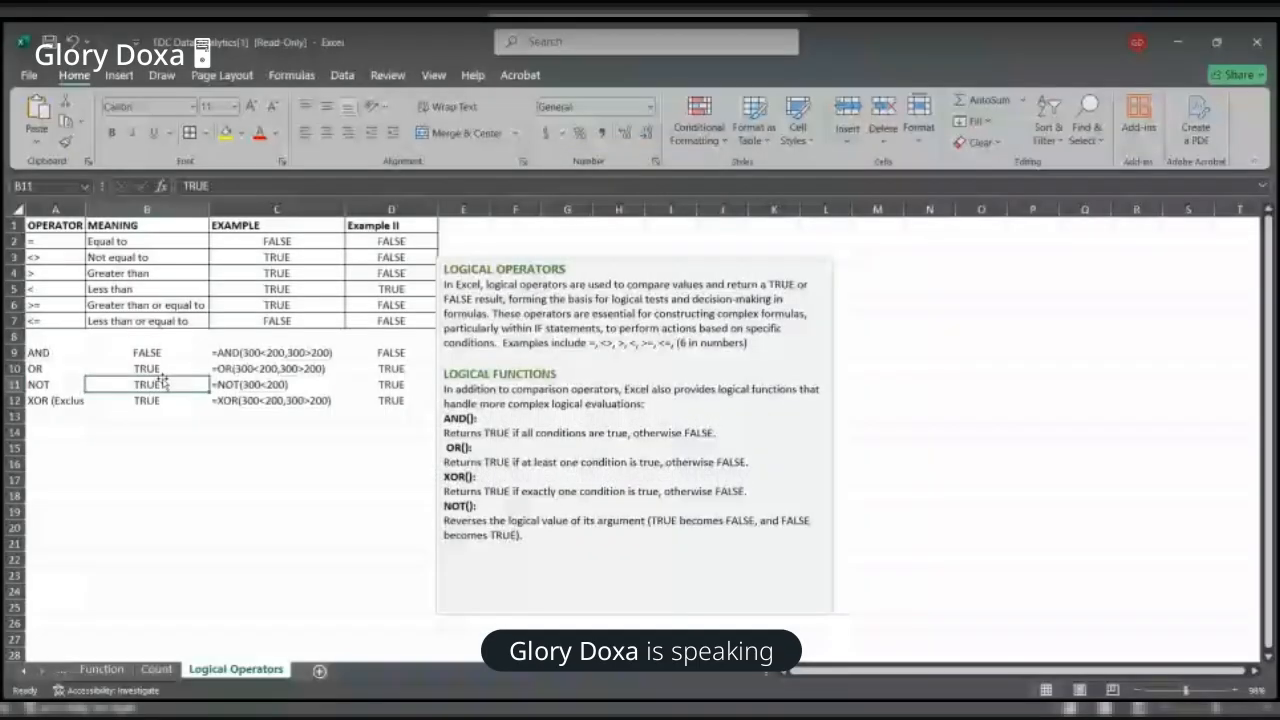
left_click_drag(57, 354, 410, 401)
left_click(194, 135)
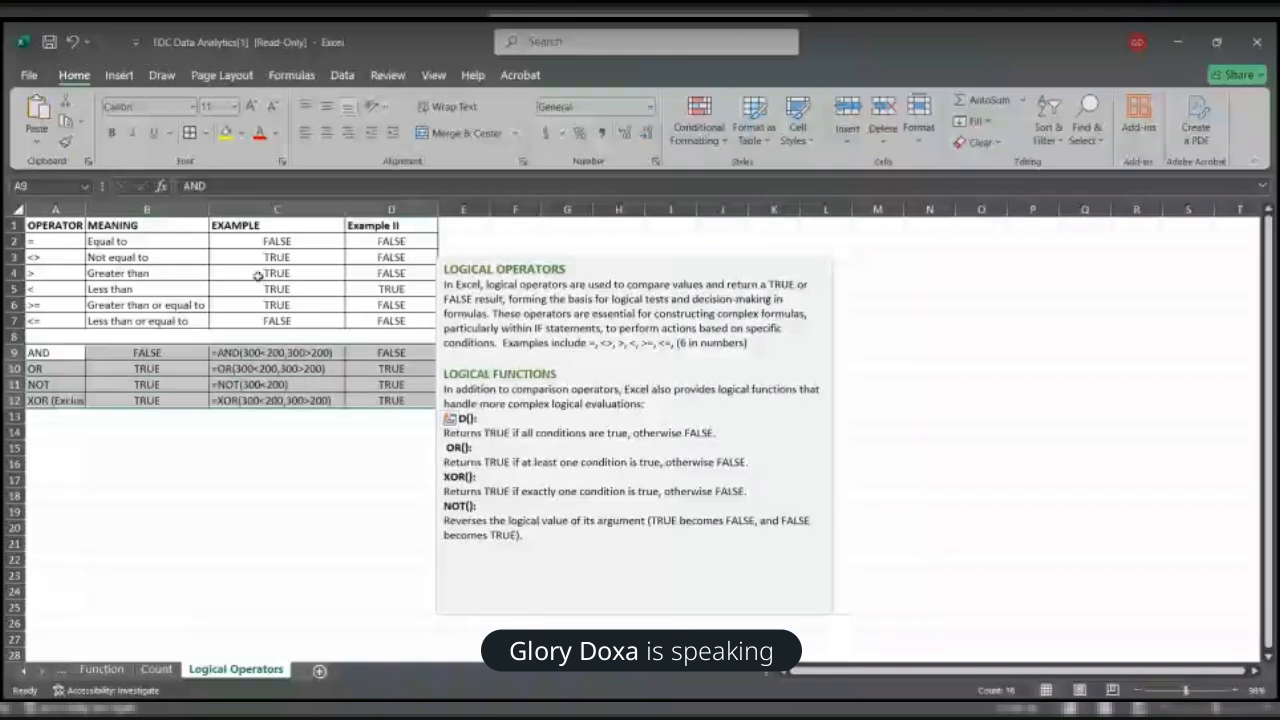
left_click(258, 275)
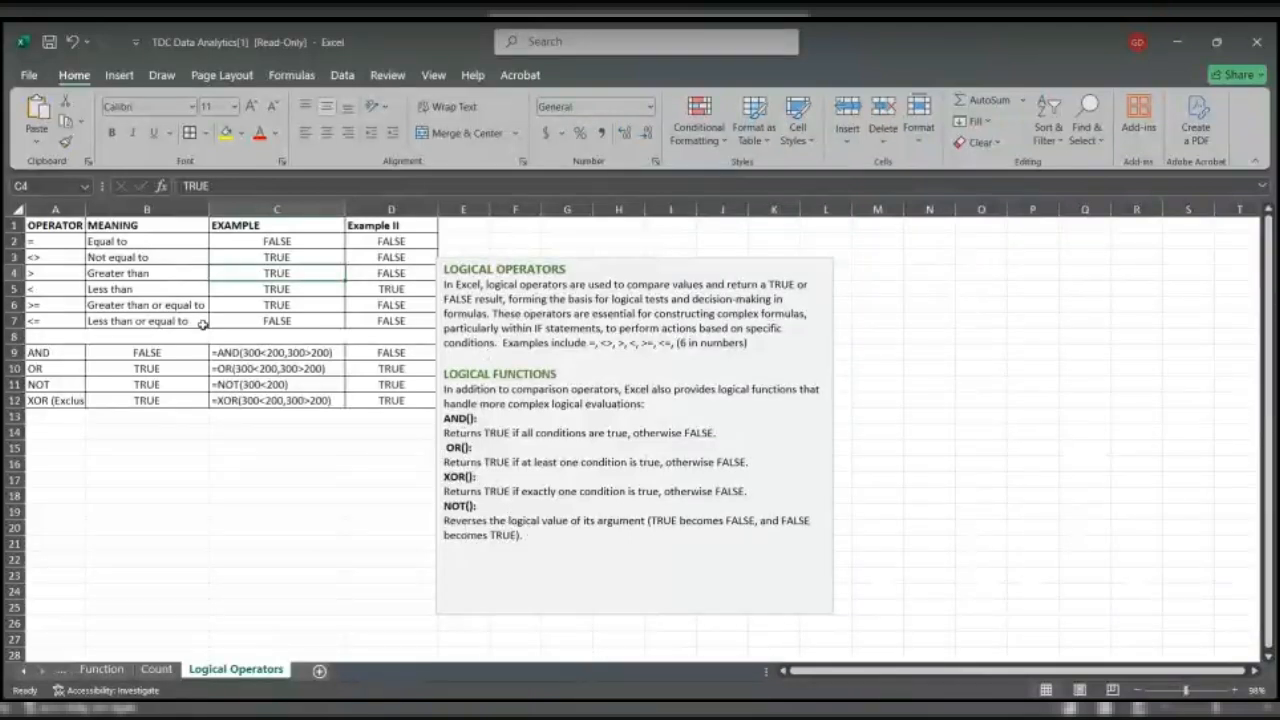
Step: Examine the cells of the equal-to row and the formula behind its Example II result in D2
left_click(54, 243)
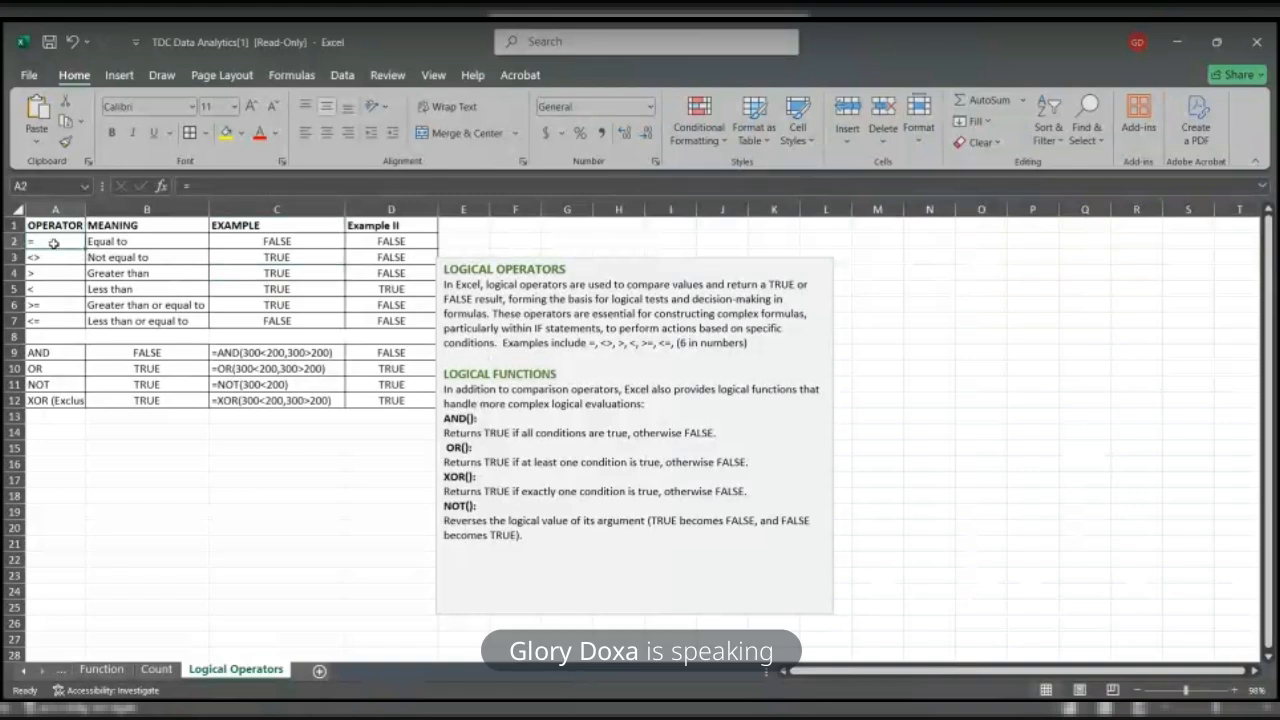
key("Right")
key("Right")
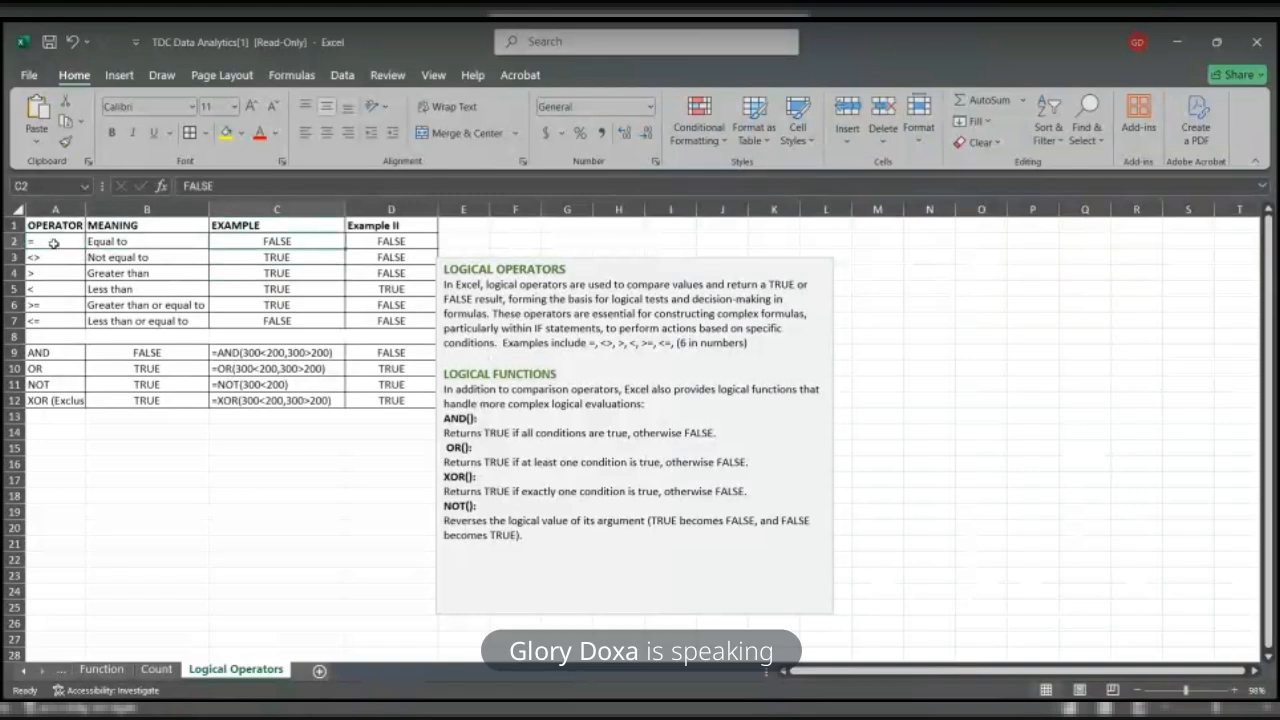
left_click(54, 243)
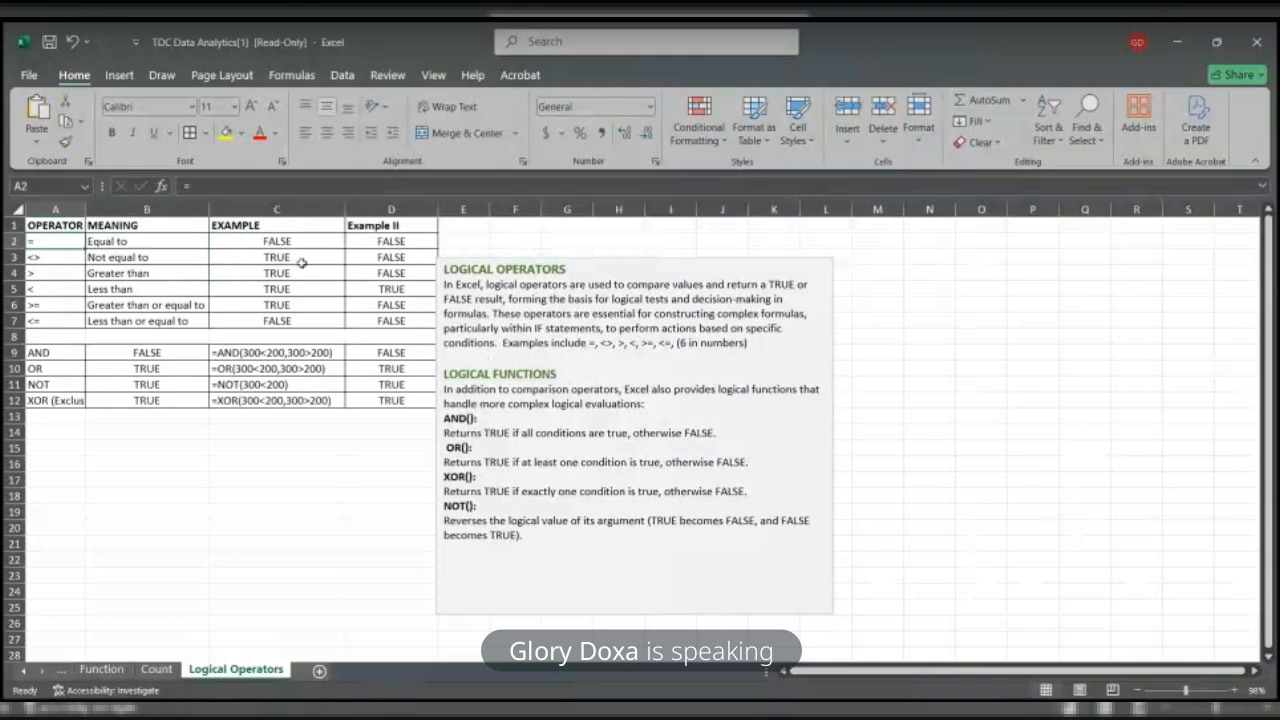
left_click(406, 241)
double_click(406, 241)
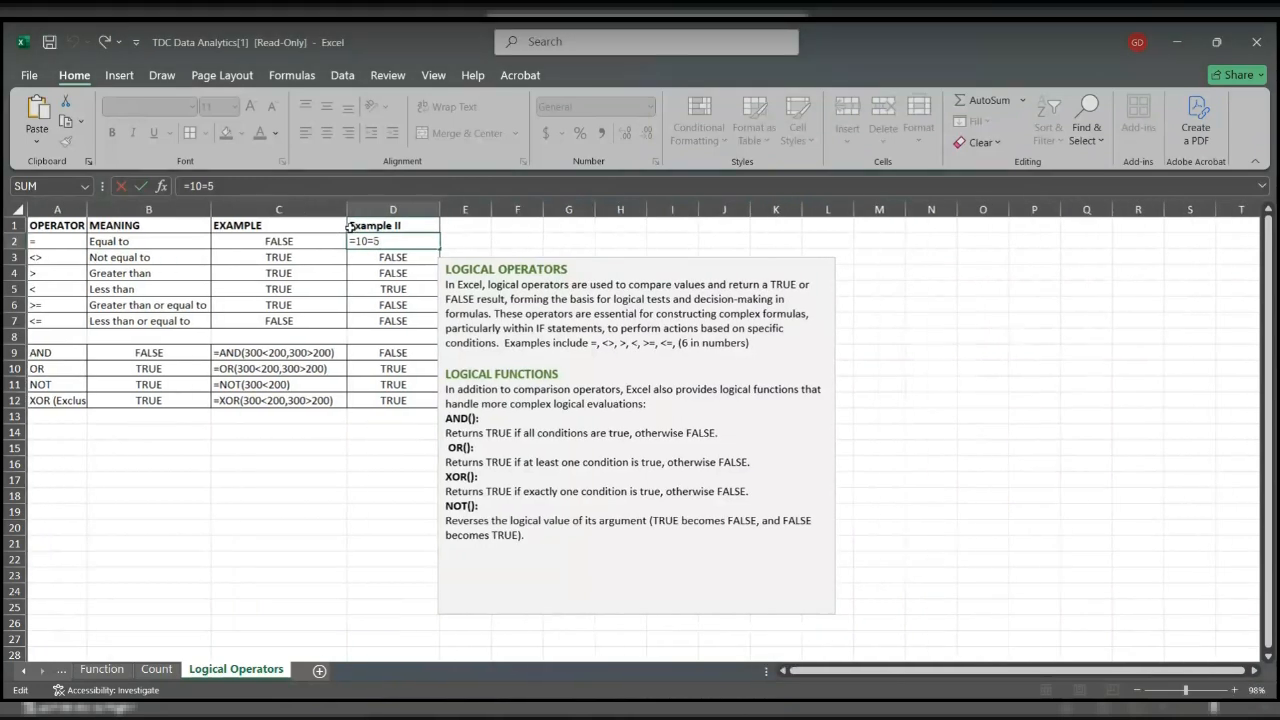
key("ctrl+Return")
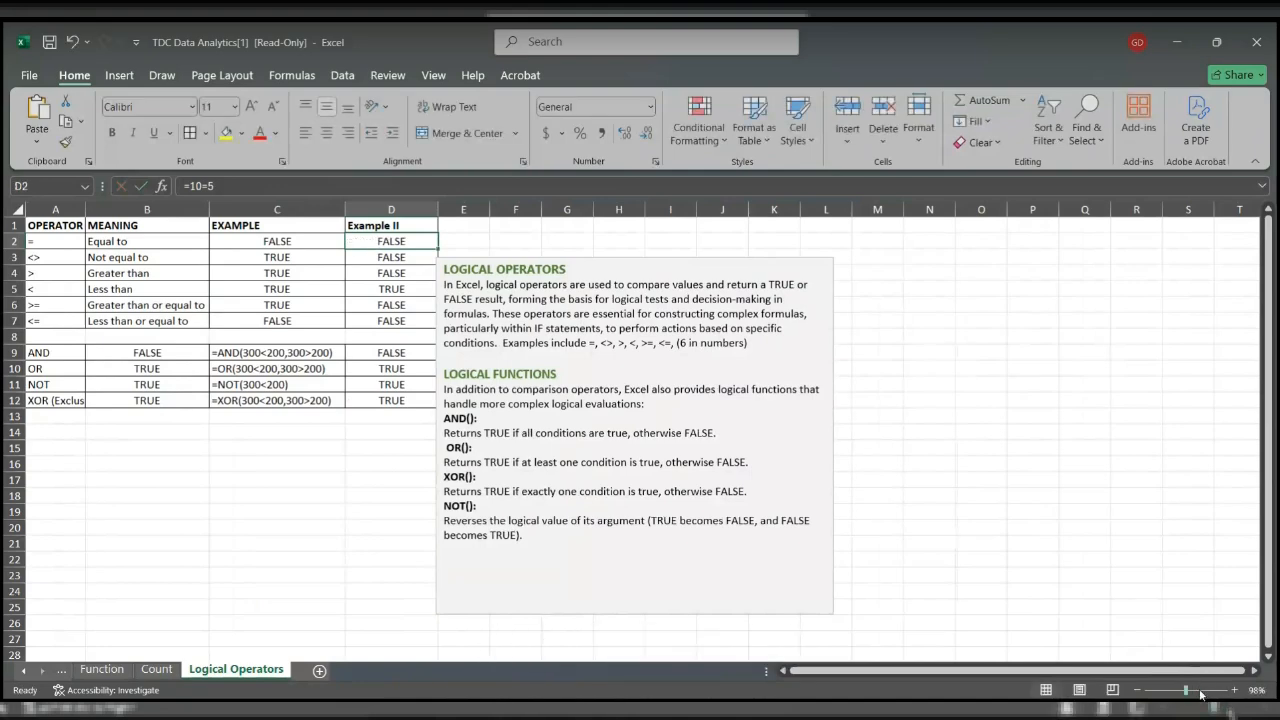
left_click(1198, 692)
left_click_drag(1198, 692, 1194, 692)
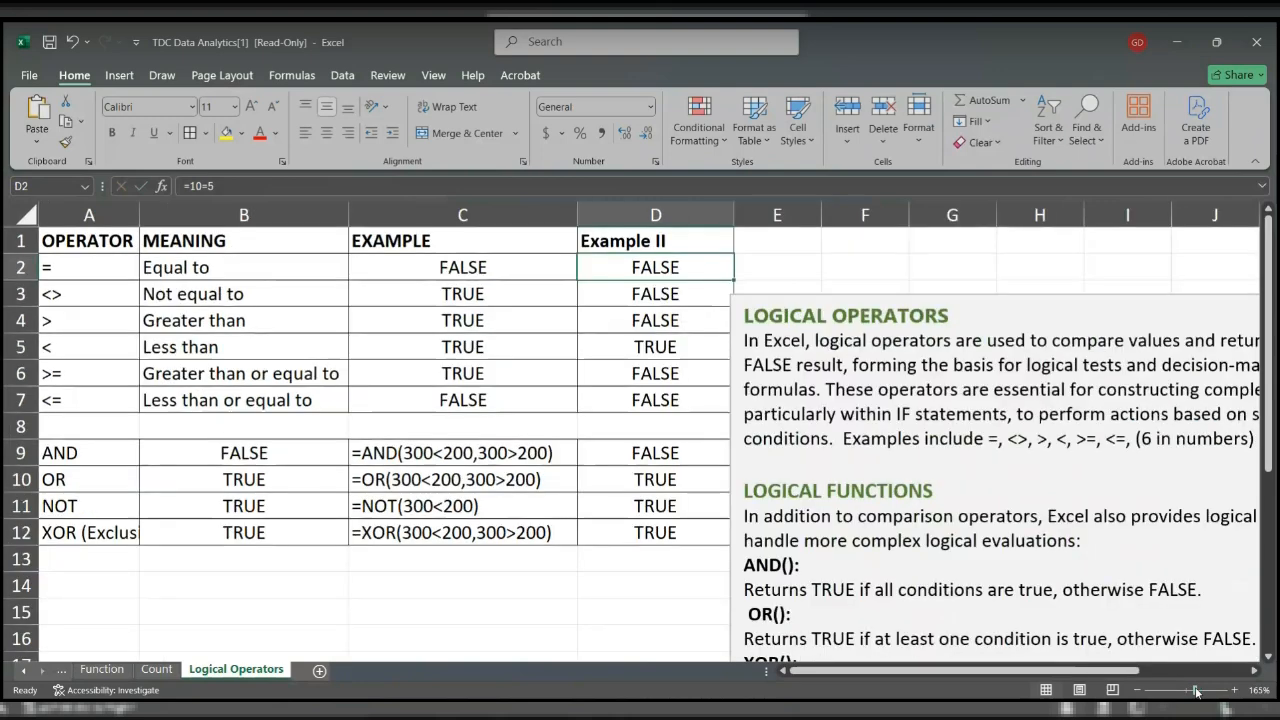
left_click(1001, 296)
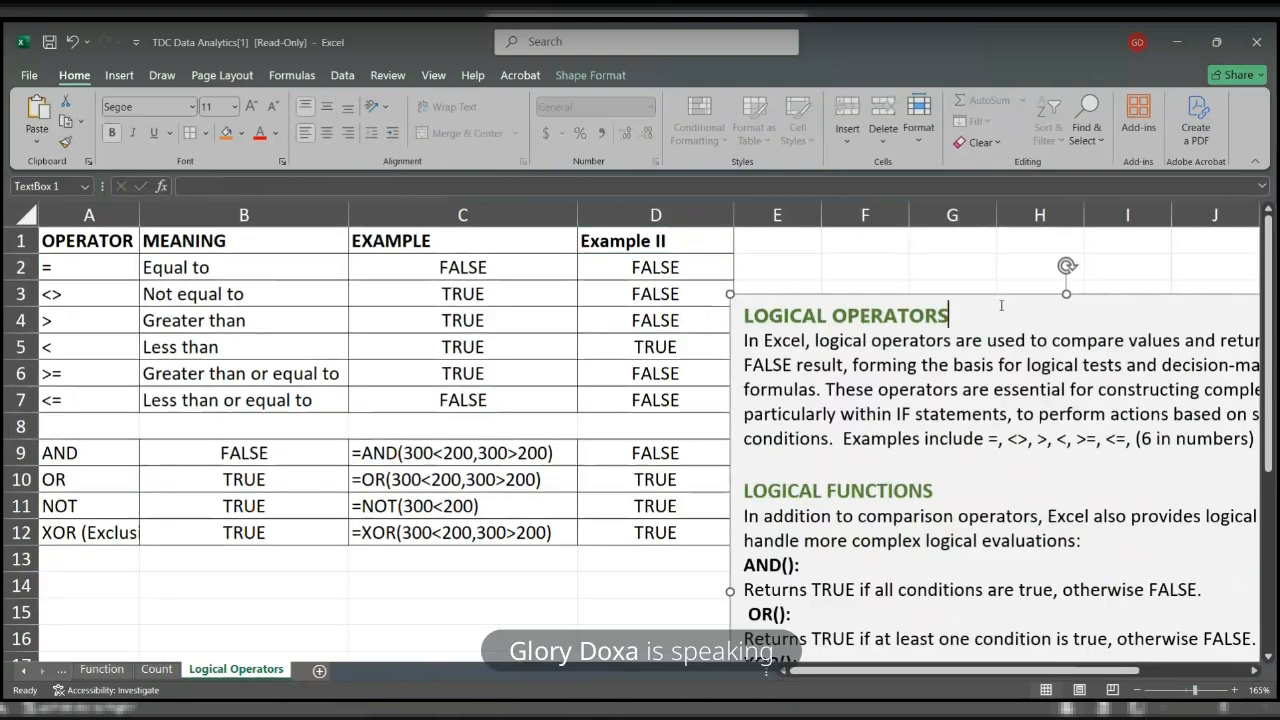
left_click_drag(1003, 291, 1012, 233)
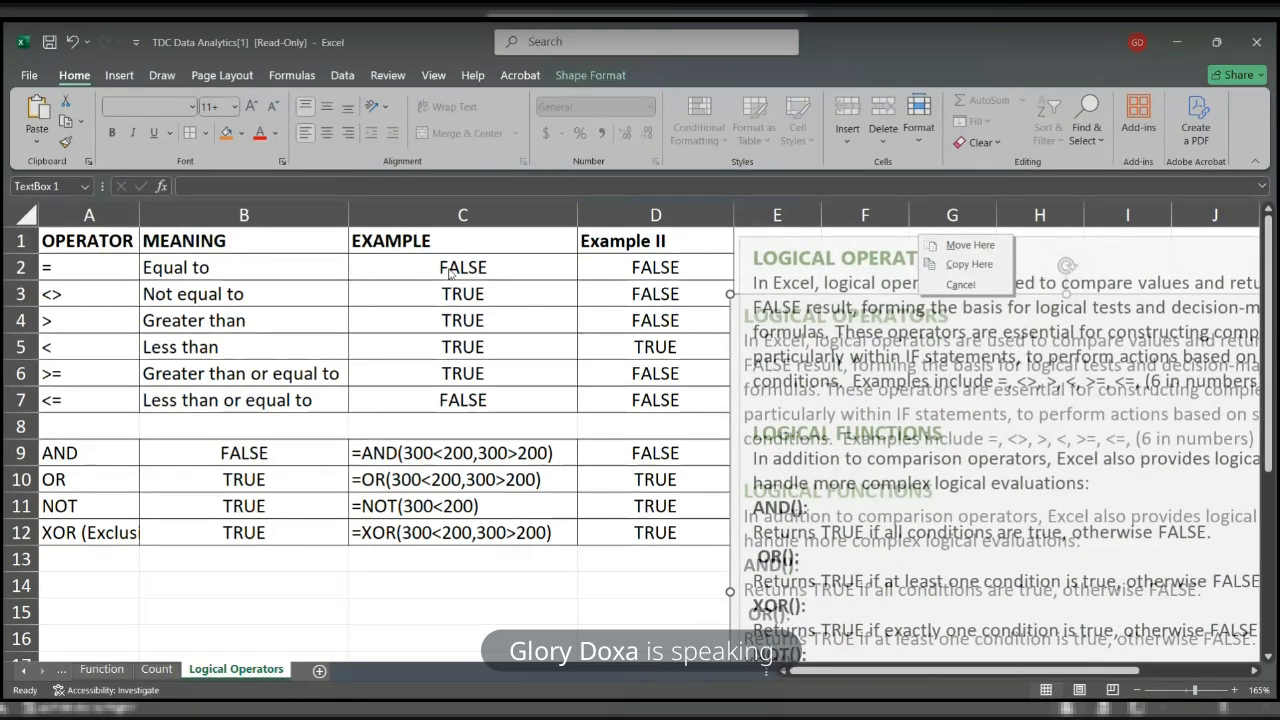
left_click(627, 265)
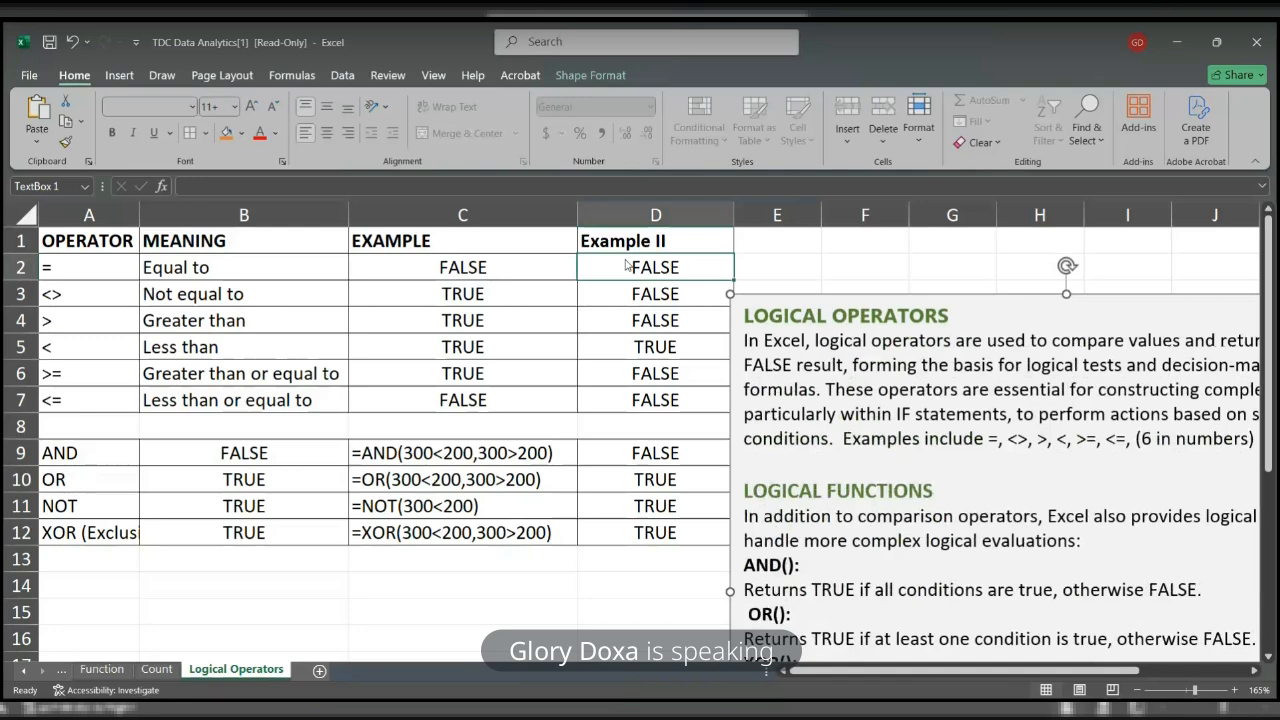
Step: Compare the content of C2 with the Example II formulas for equal to in D2 and not equal to in D3
double_click(528, 265)
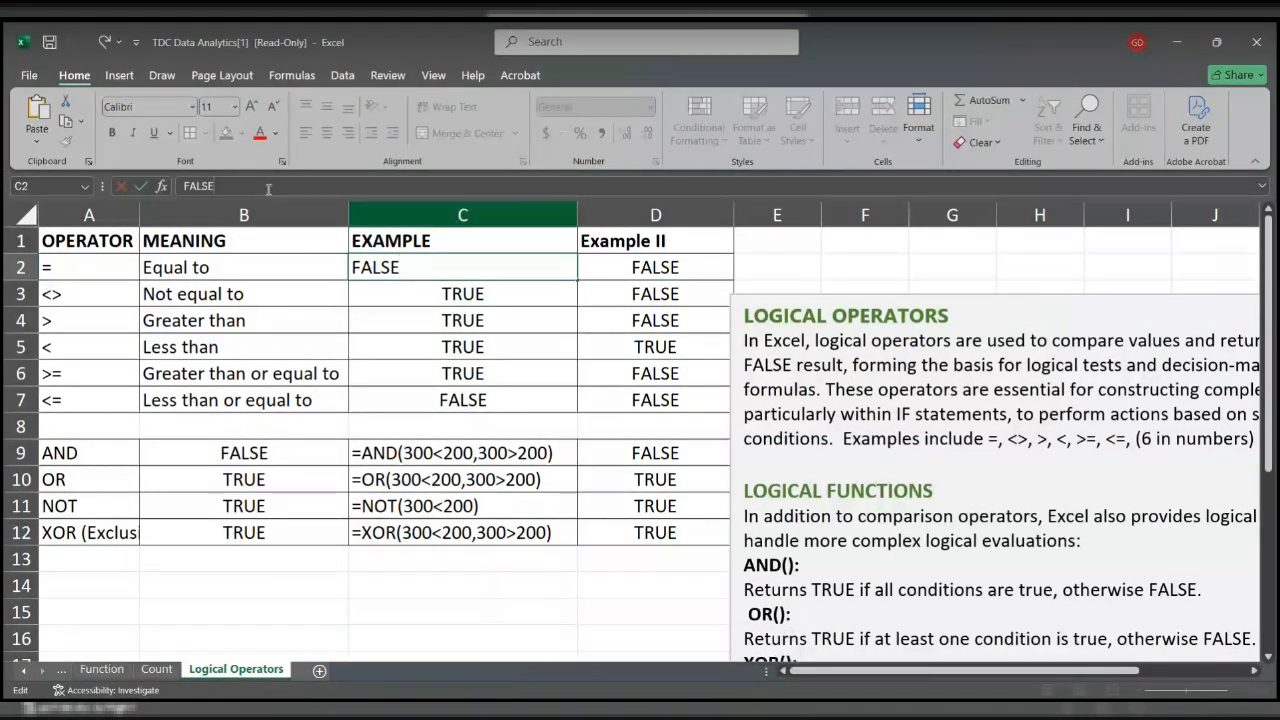
left_click(645, 268)
double_click(645, 268)
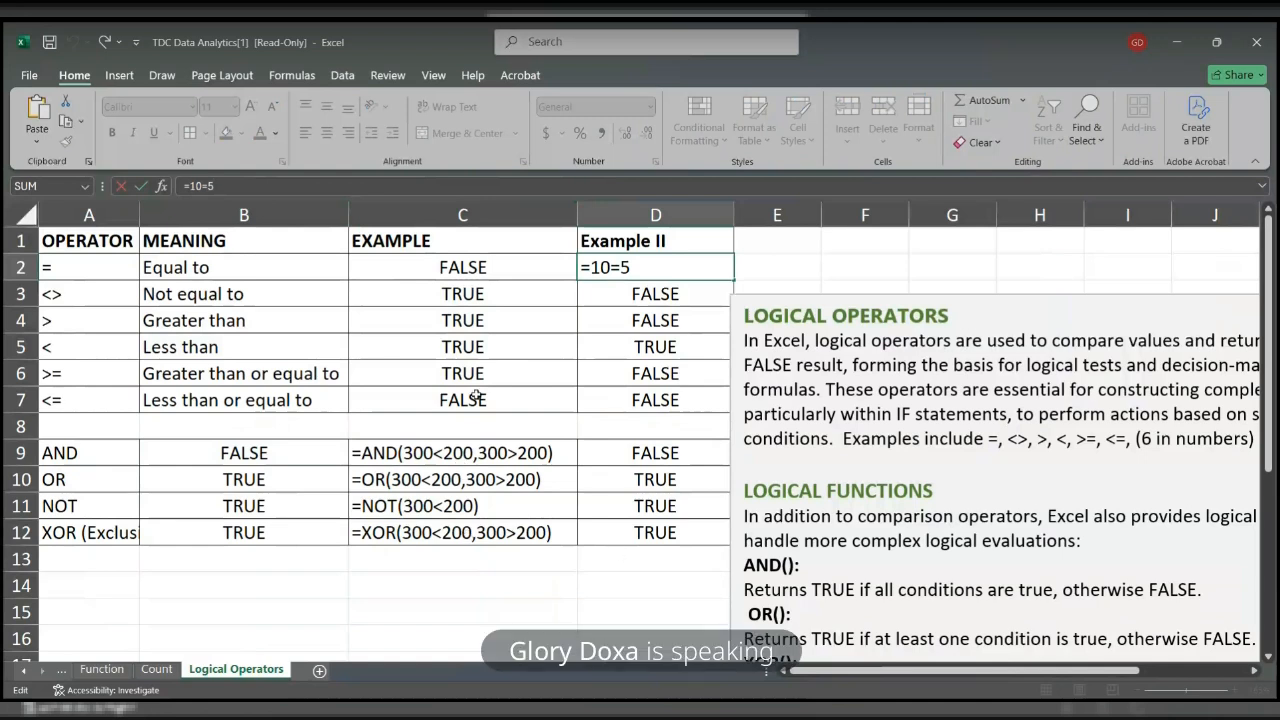
key("Return")
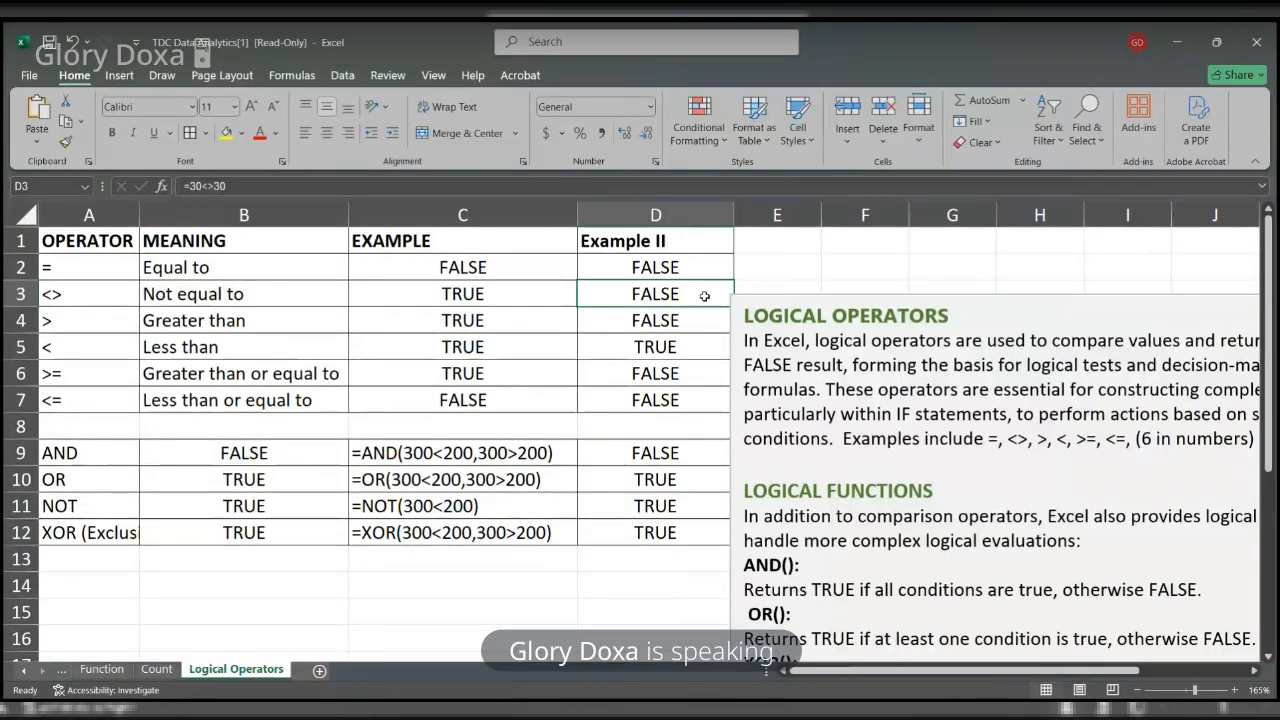
key("Down")
left_click(704, 296)
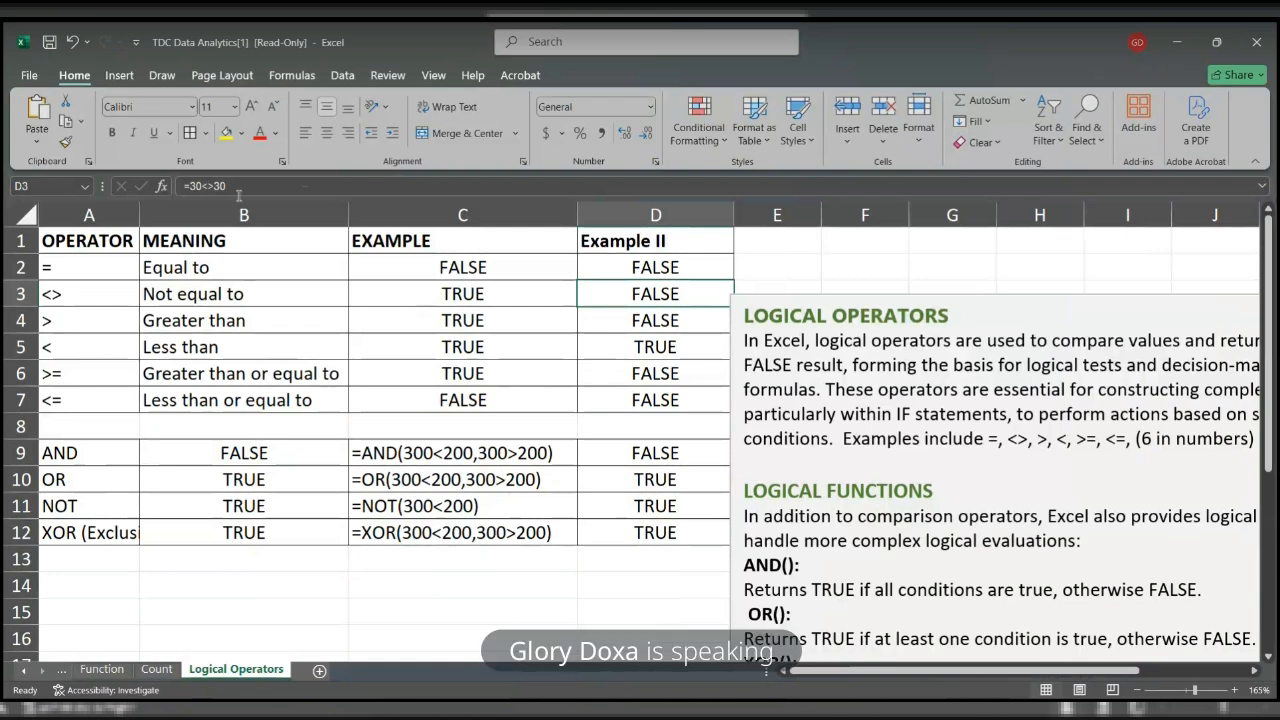
left_click(304, 188)
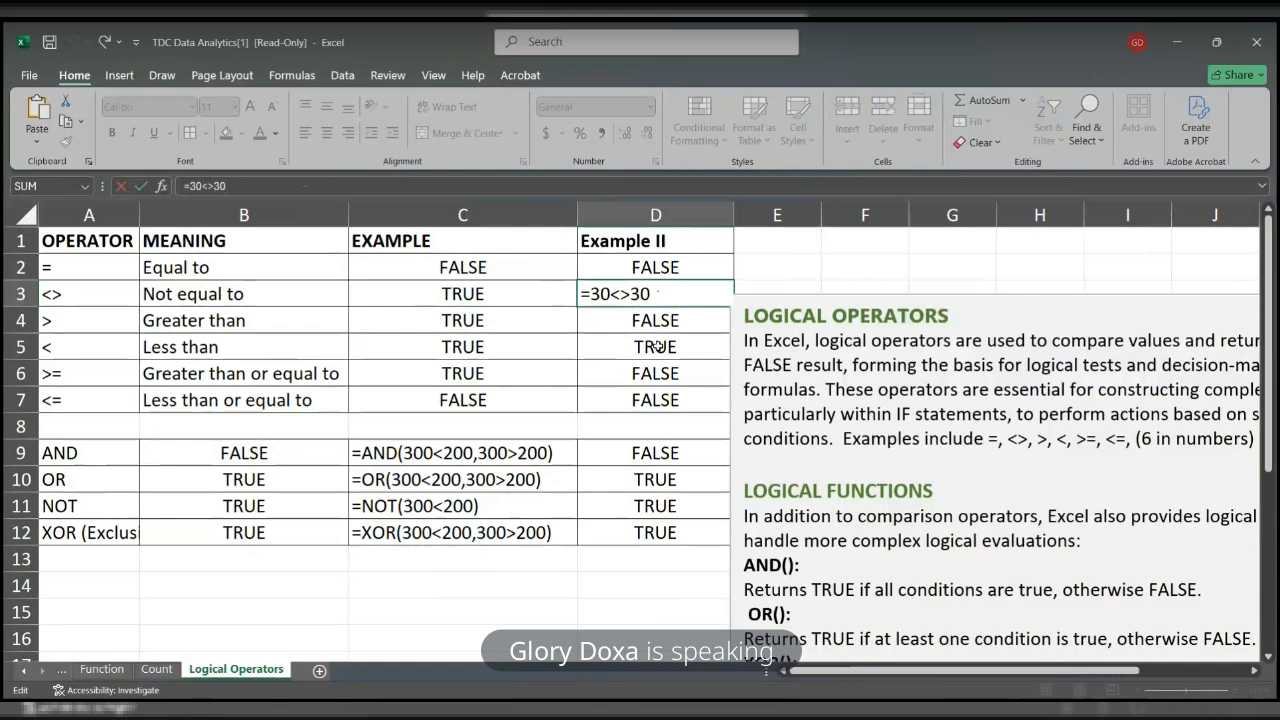
key("Return")
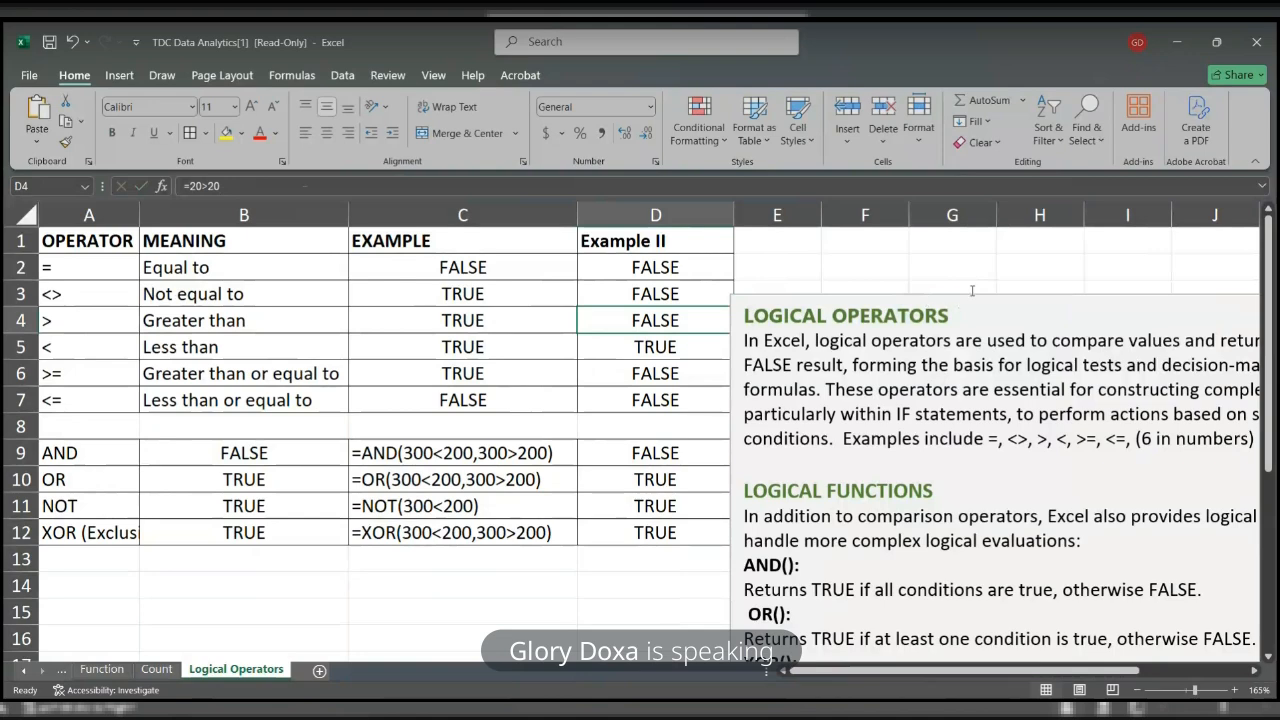
Step: Move the explanatory text box up so it starts level with row 1, beside the Example II column
left_click(972, 300)
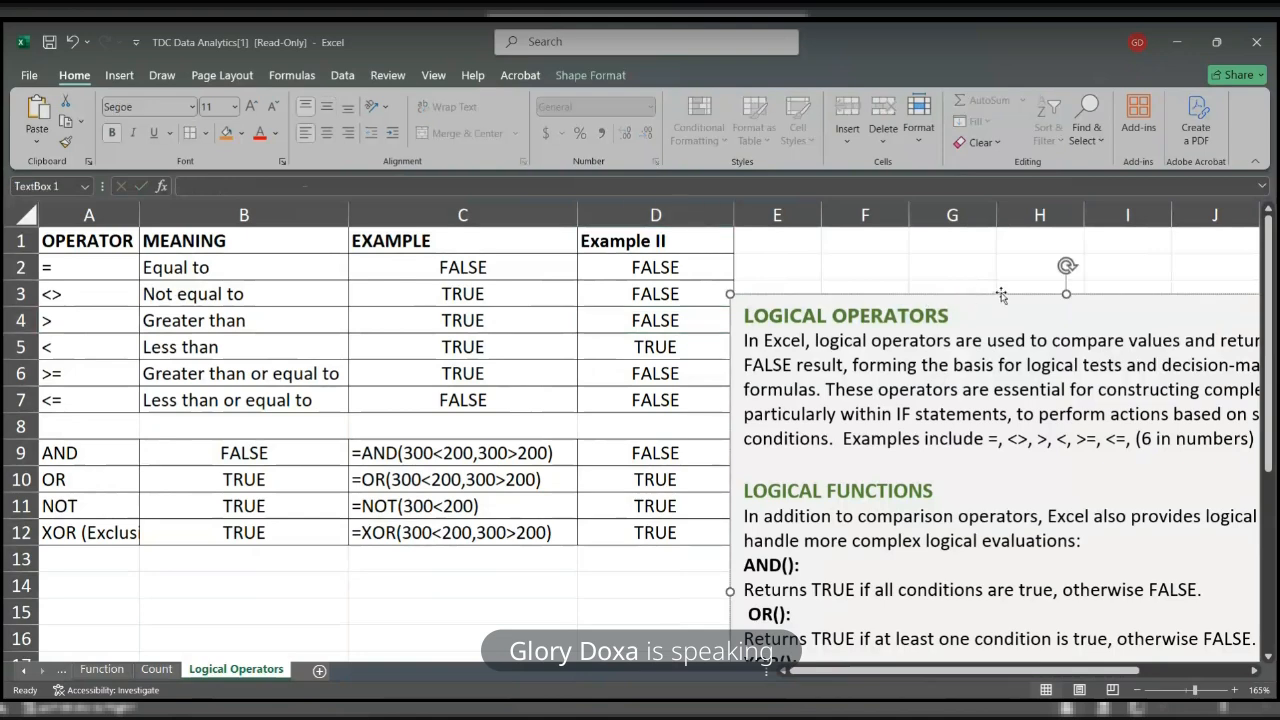
left_click_drag(1001, 294, 1007, 237)
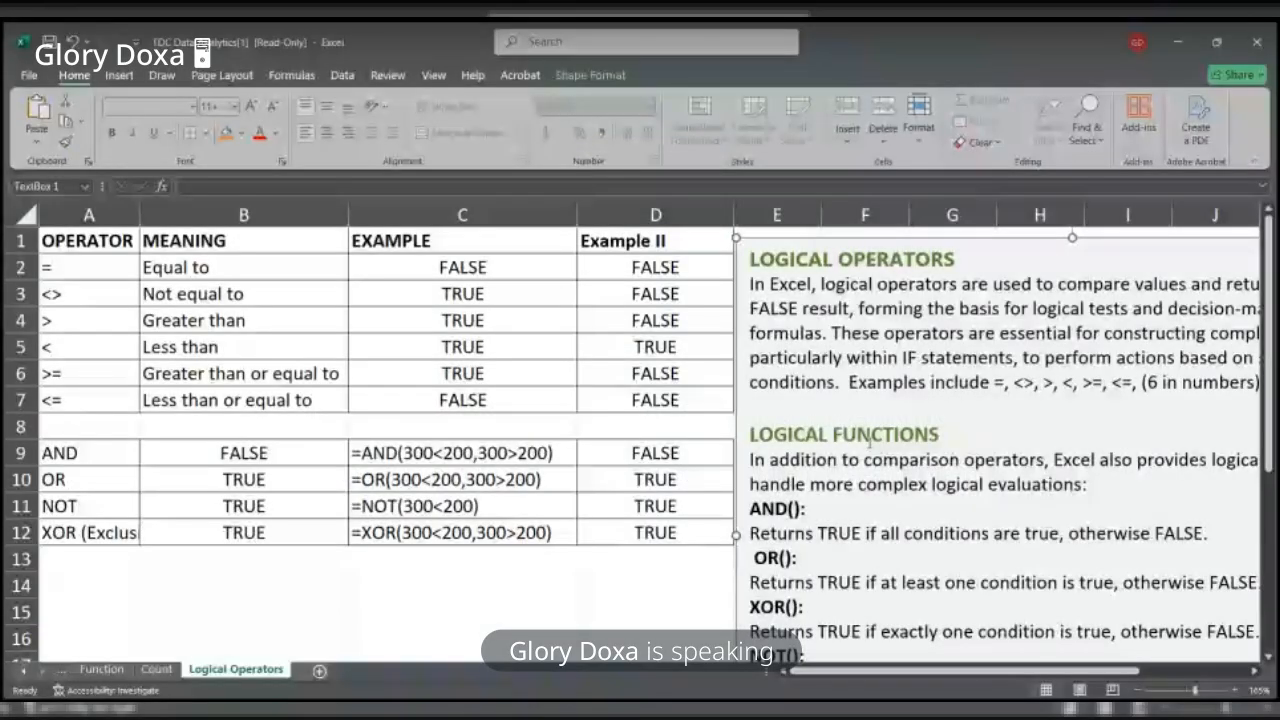
Step: Examine the AND, OR and NOT formulas in rows 9 to 11 of the Example and Example II columns
left_click(390, 453)
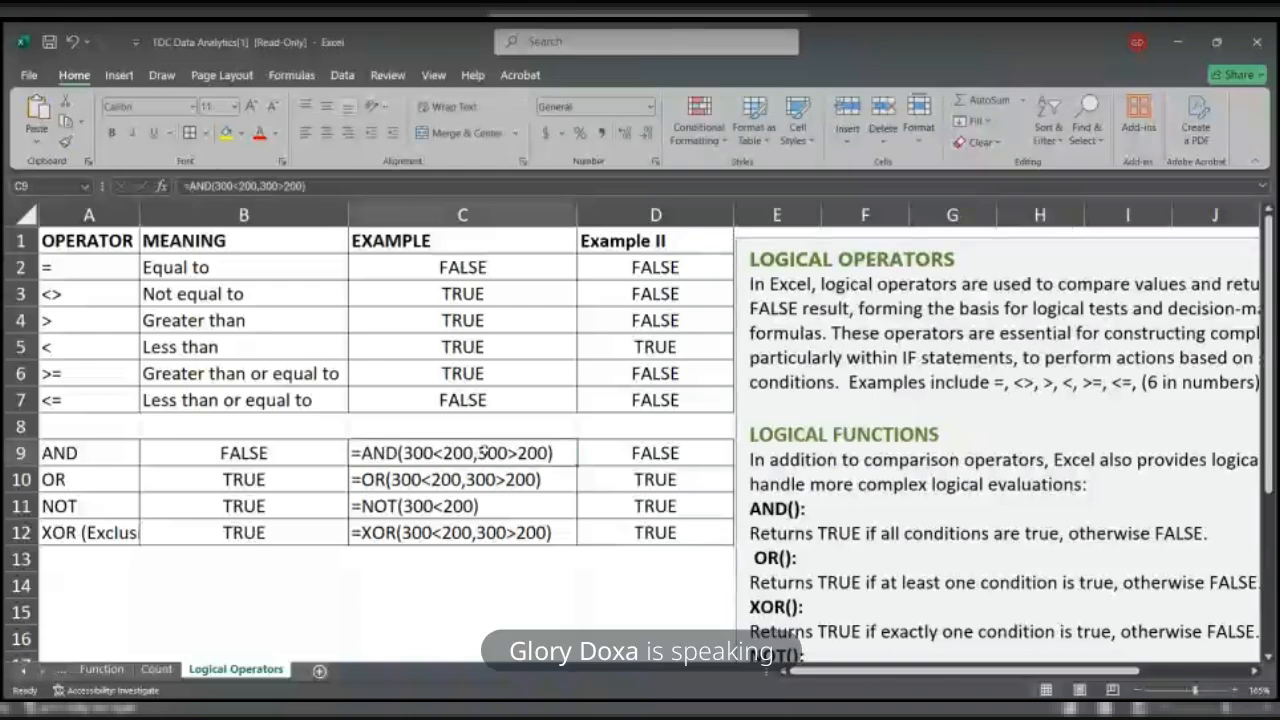
left_click(677, 453)
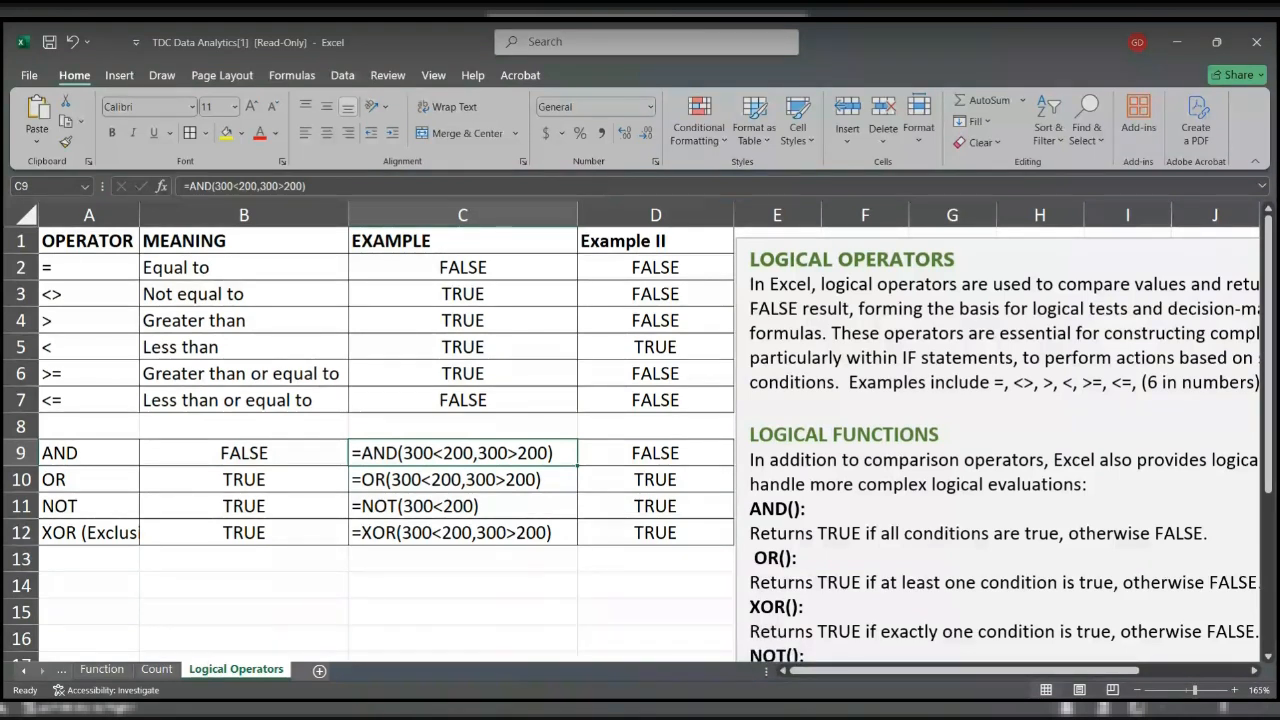
left_click(621, 486)
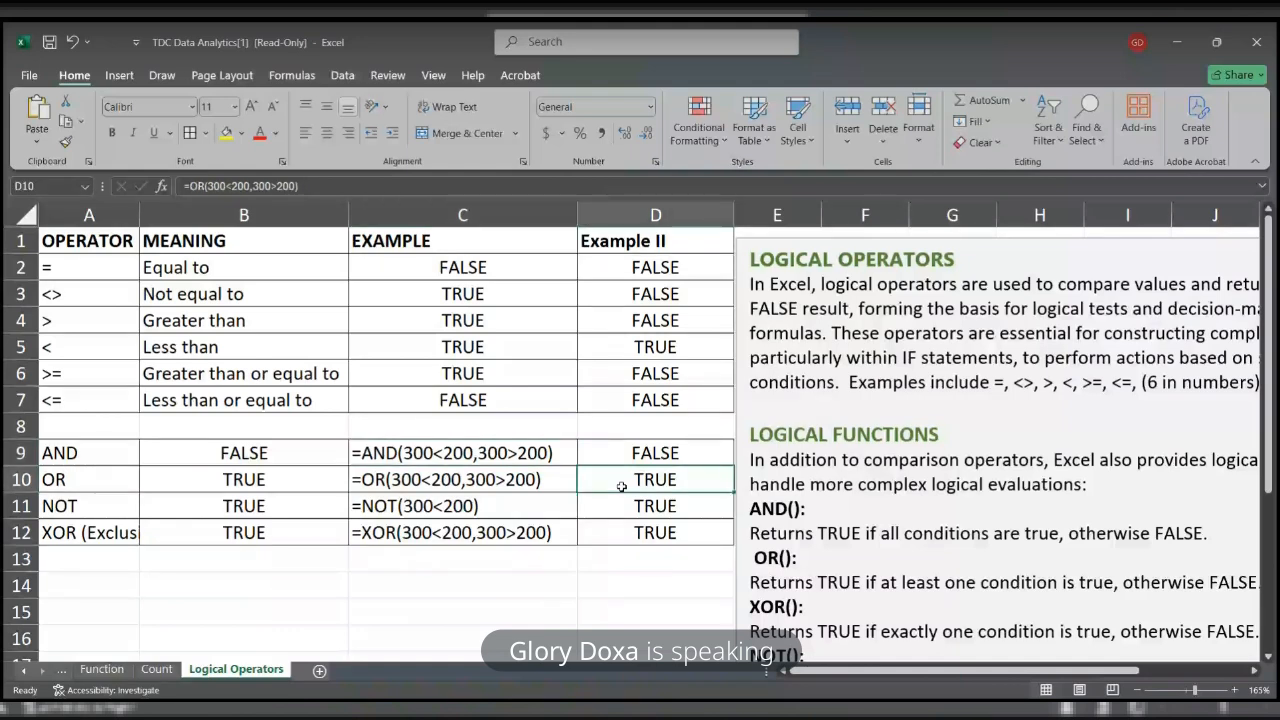
double_click(621, 486)
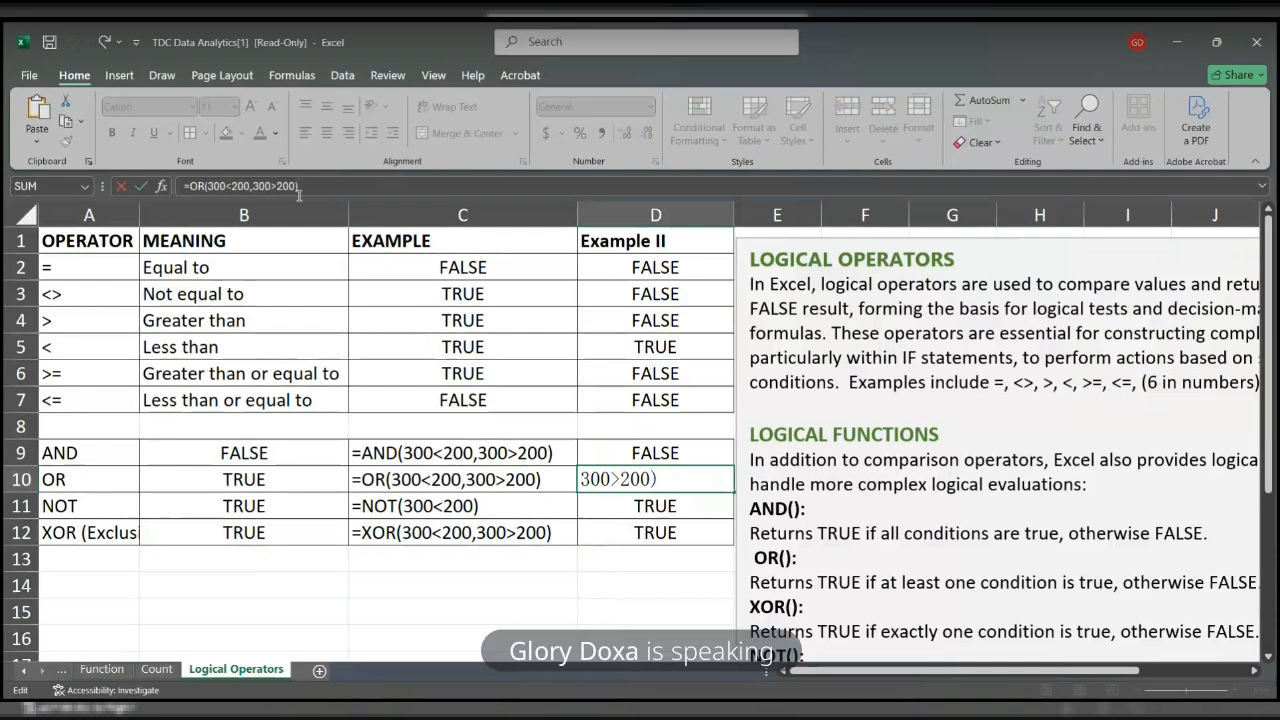
key("Return")
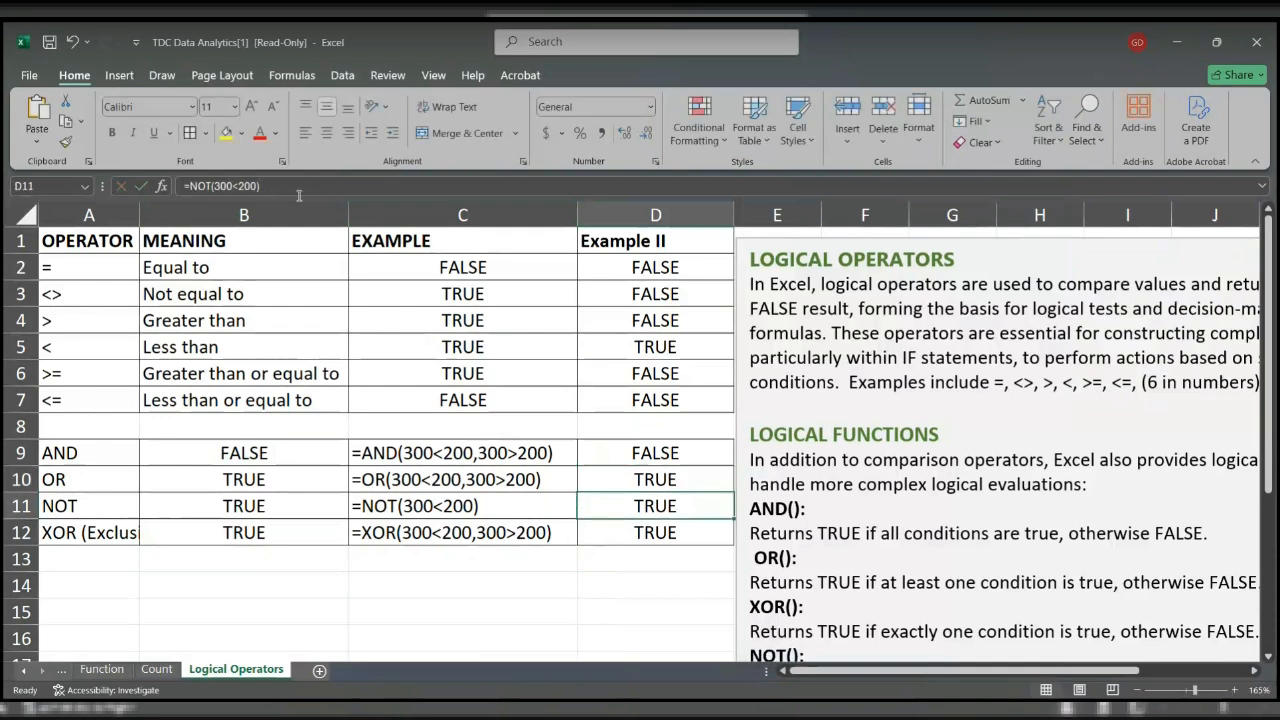
left_click(472, 508)
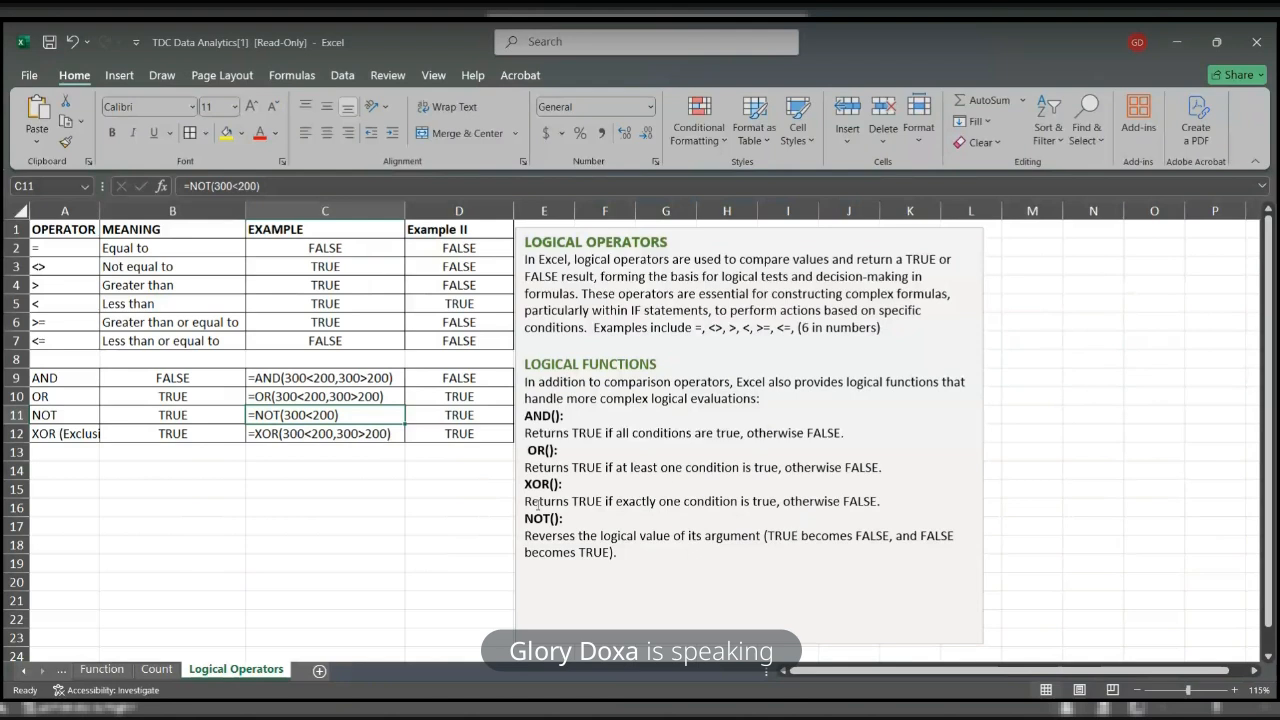
left_click(330, 449)
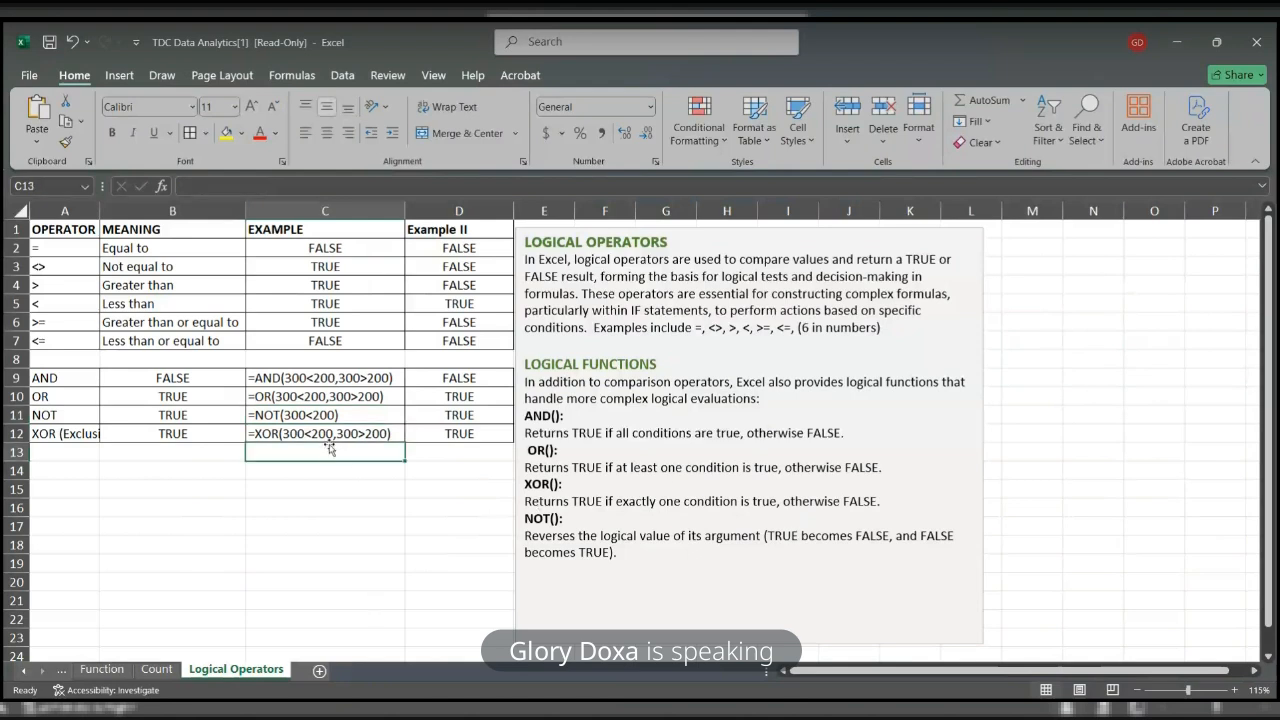
Step: Examine the XOR formulas in row 12 of the Example and Example II columns
left_click(331, 437)
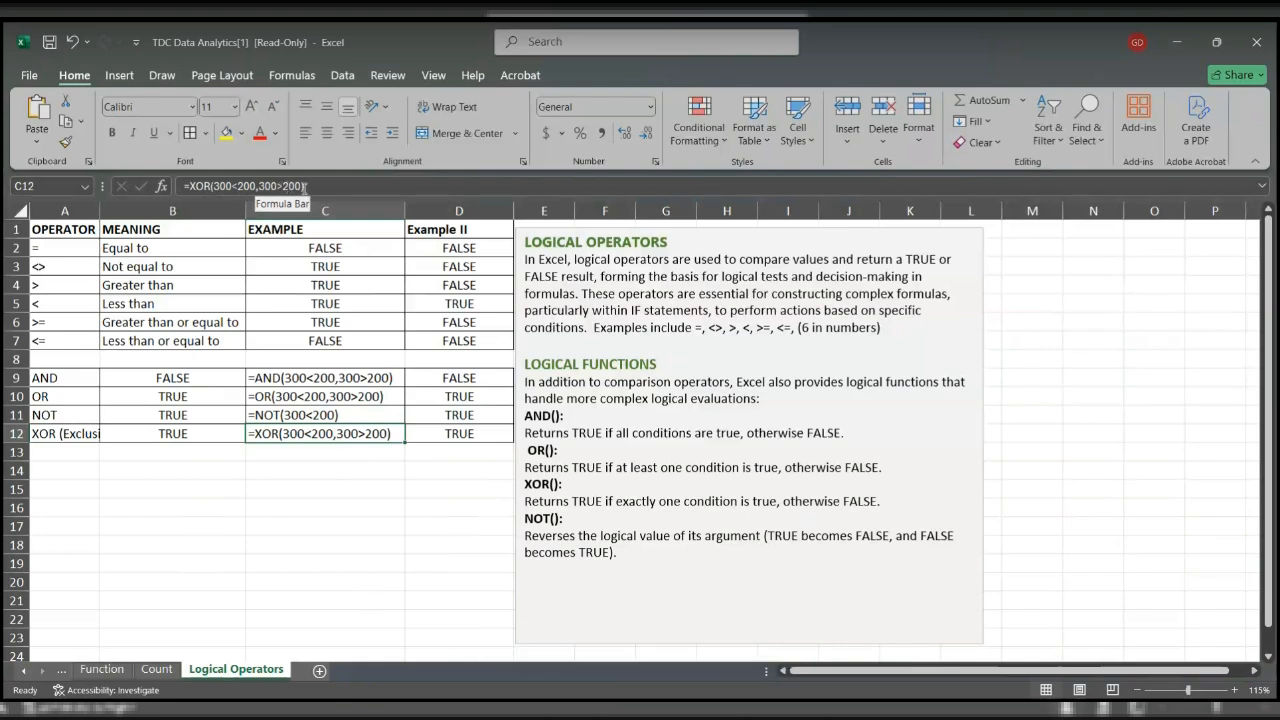
left_click(458, 433)
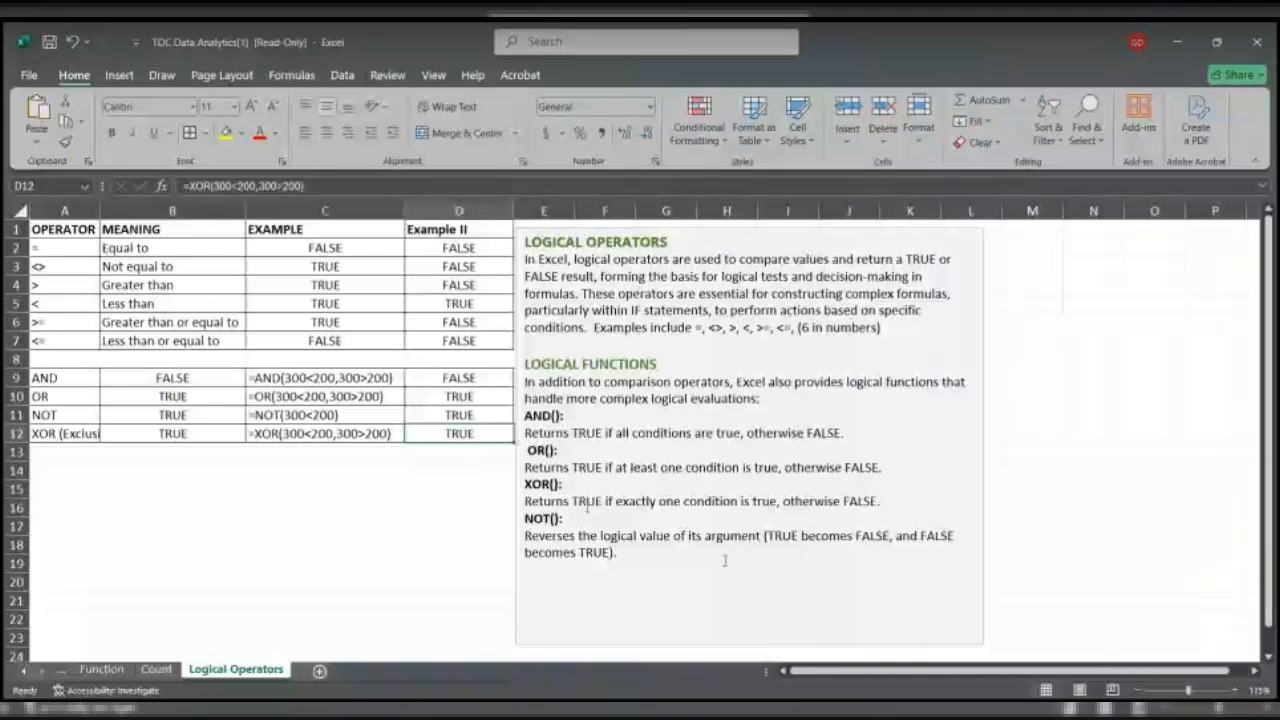
Step: Add the line "True and True gives false" at the end of the explanatory text box, below the NOT() description
left_click(634, 565)
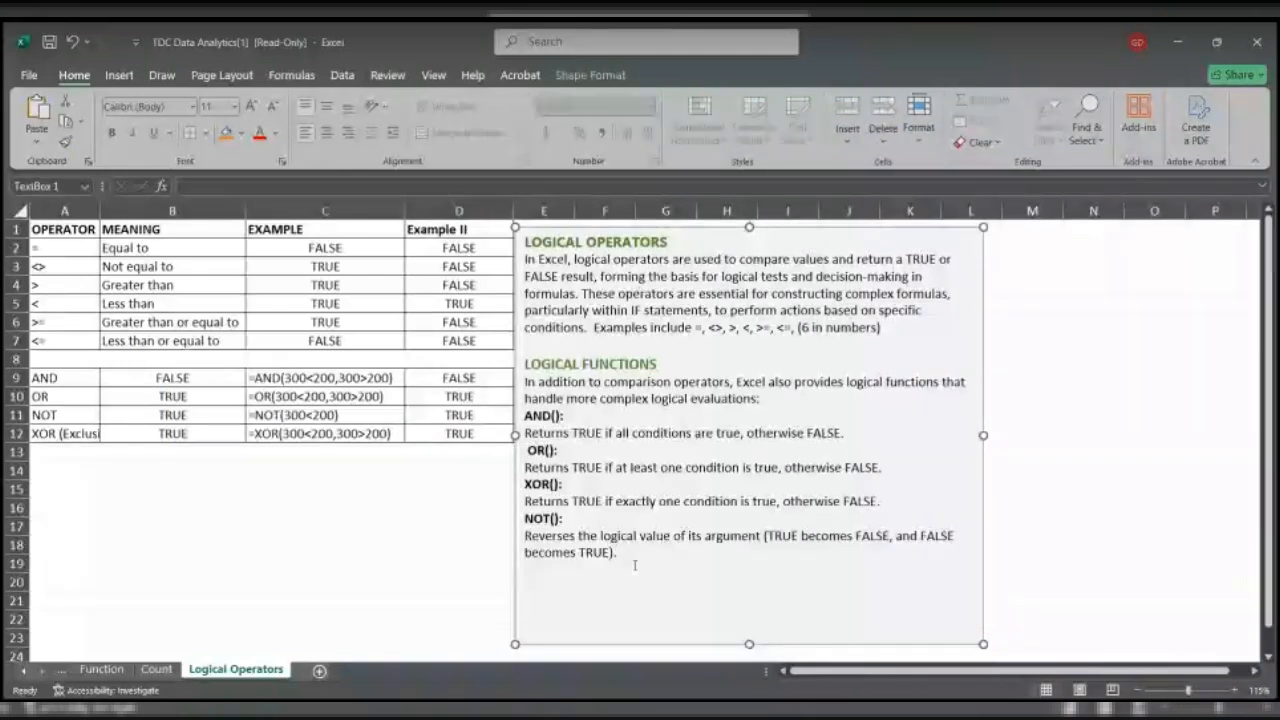
type("e")
key("BackSpace")
type("T")
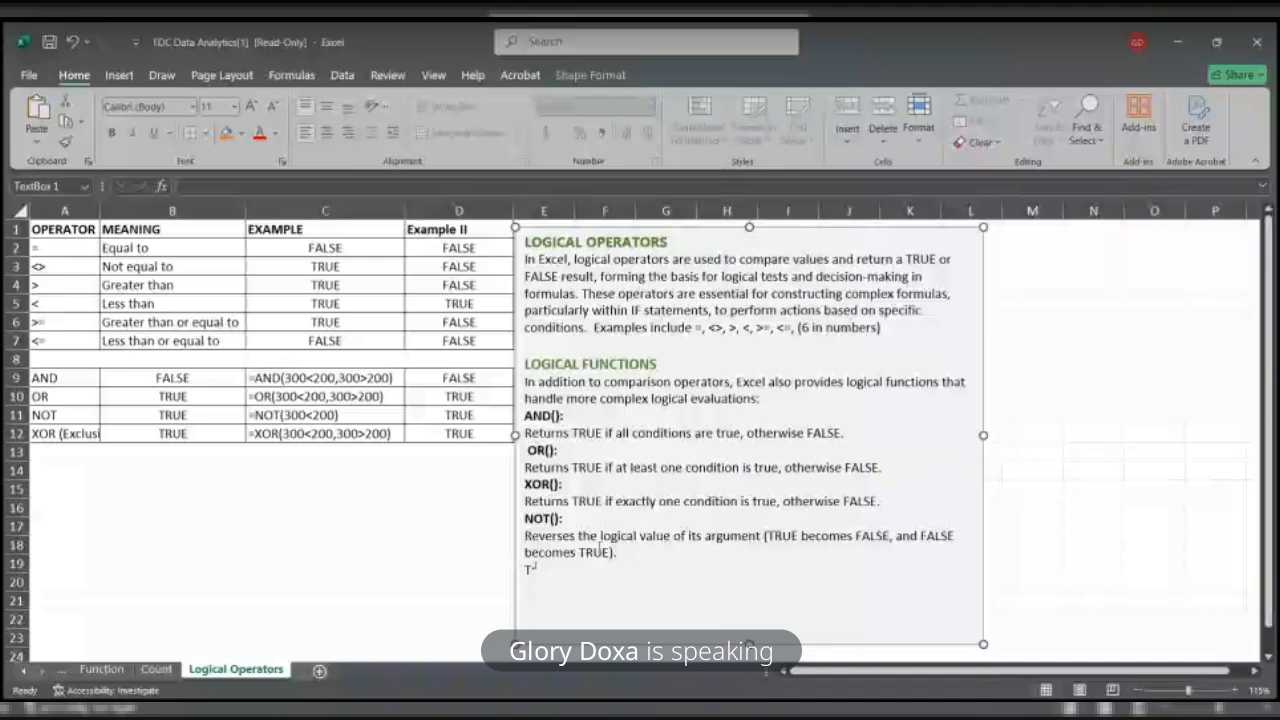
type("rue and True giv")
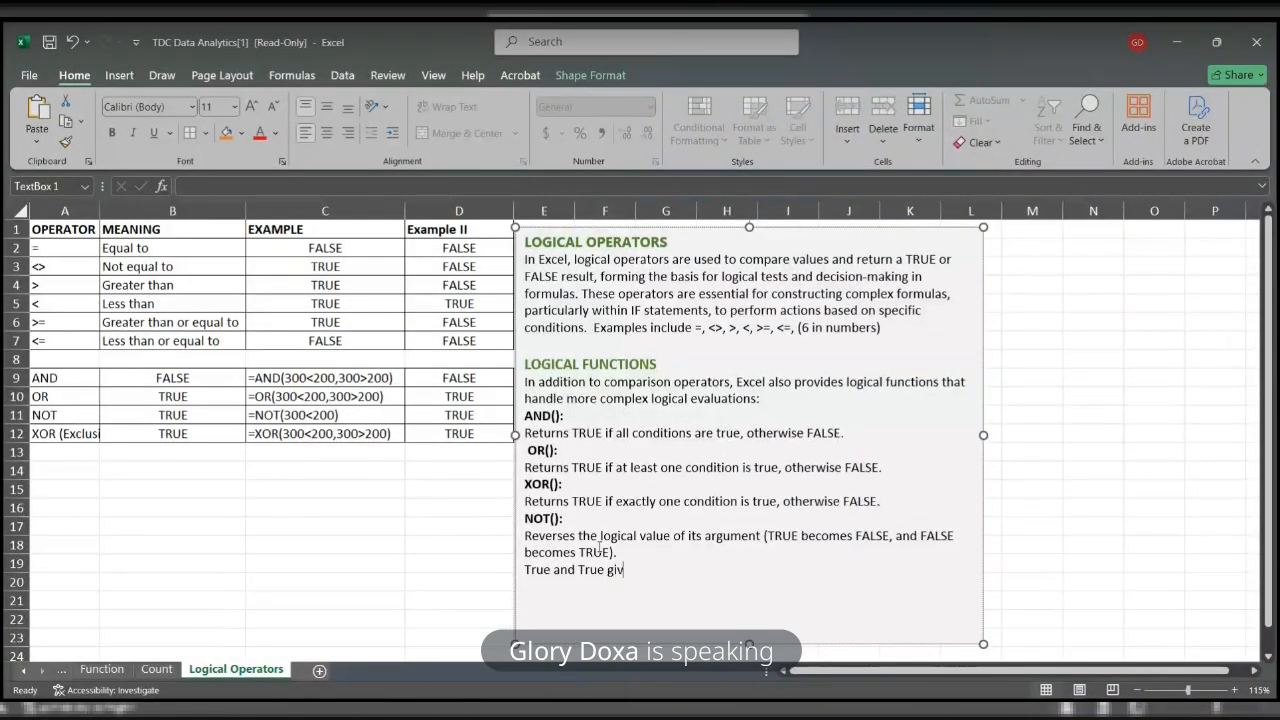
type("es false")
key("BackSpace")
key("BackSpace")
key("BackSpace")
key("BackSpace")
type("alse")
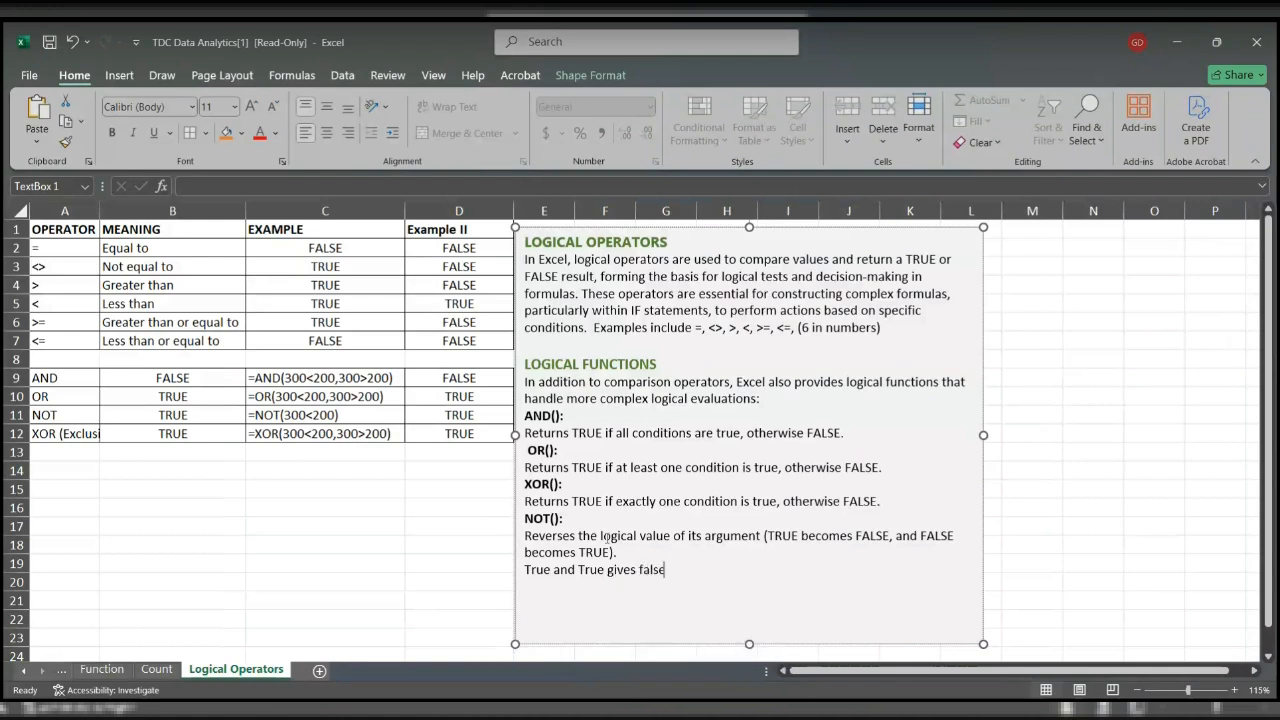
Step: Move the "True and True gives false" line directly below the XOR() description and replace "gives" with "="
left_click_drag(674, 577, 496, 574)
key("ctrl+c")
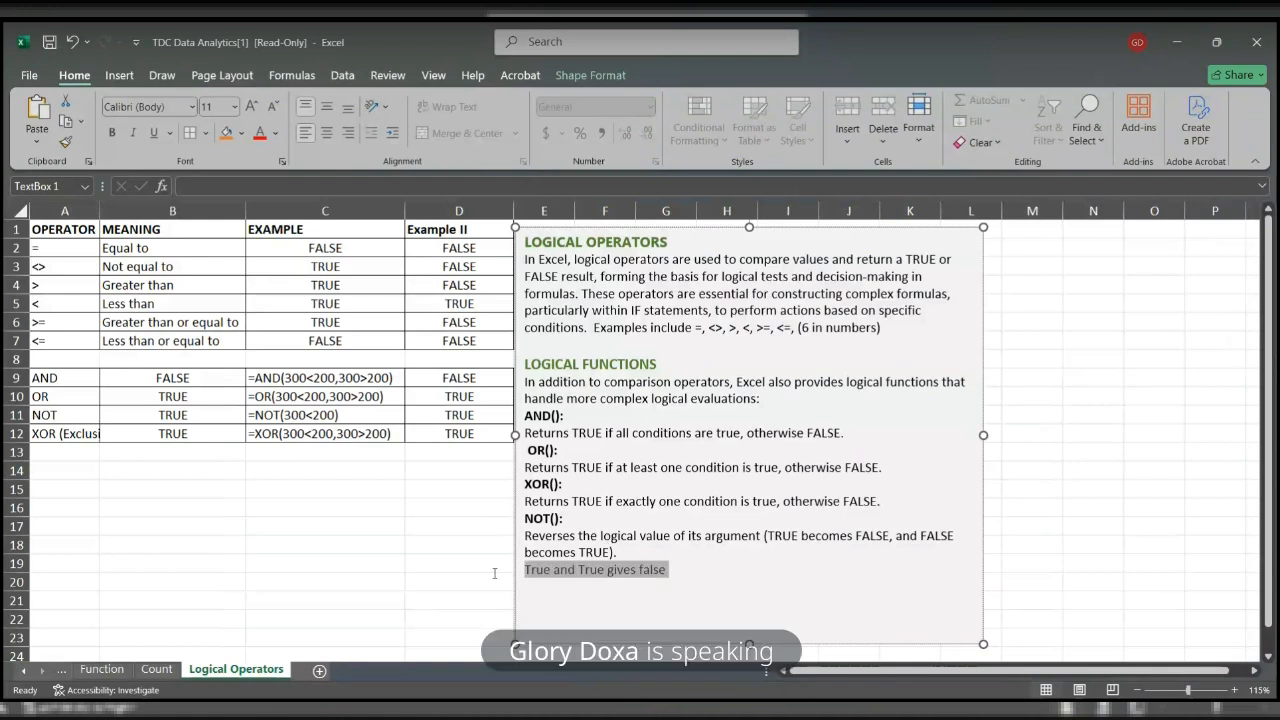
key("BackSpace")
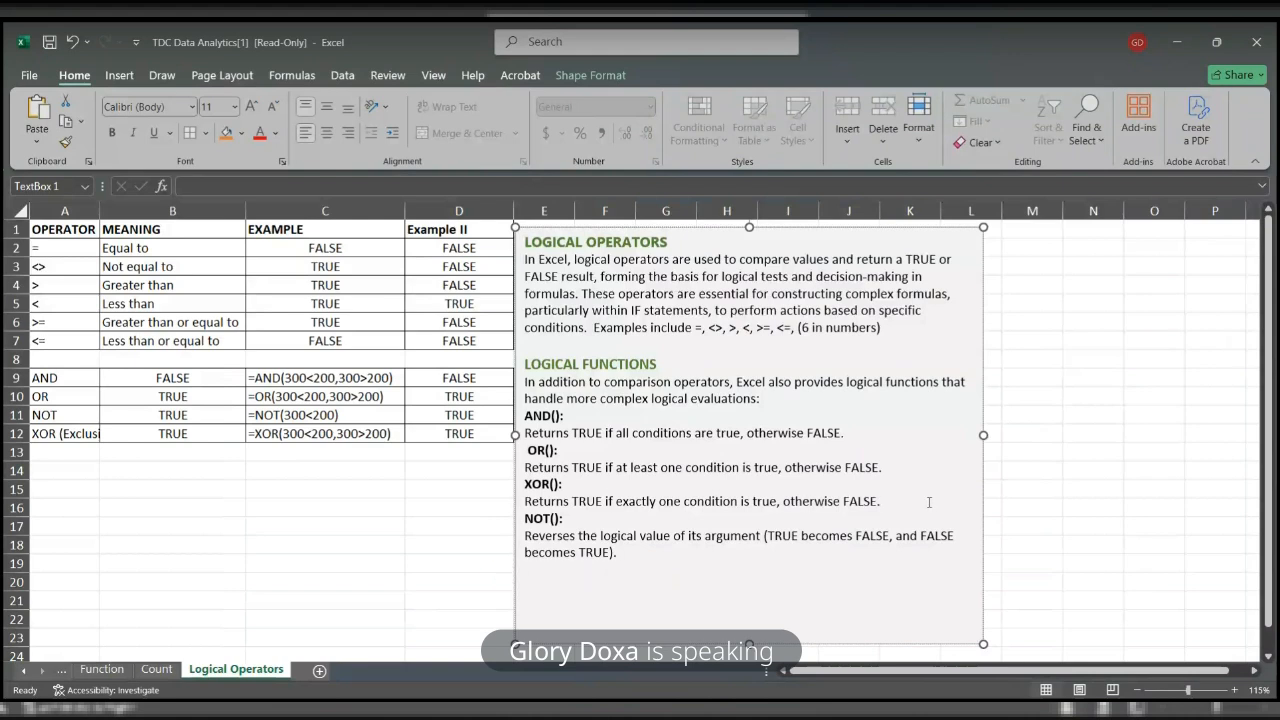
left_click(929, 502)
key("Return")
key("ctrl+v")
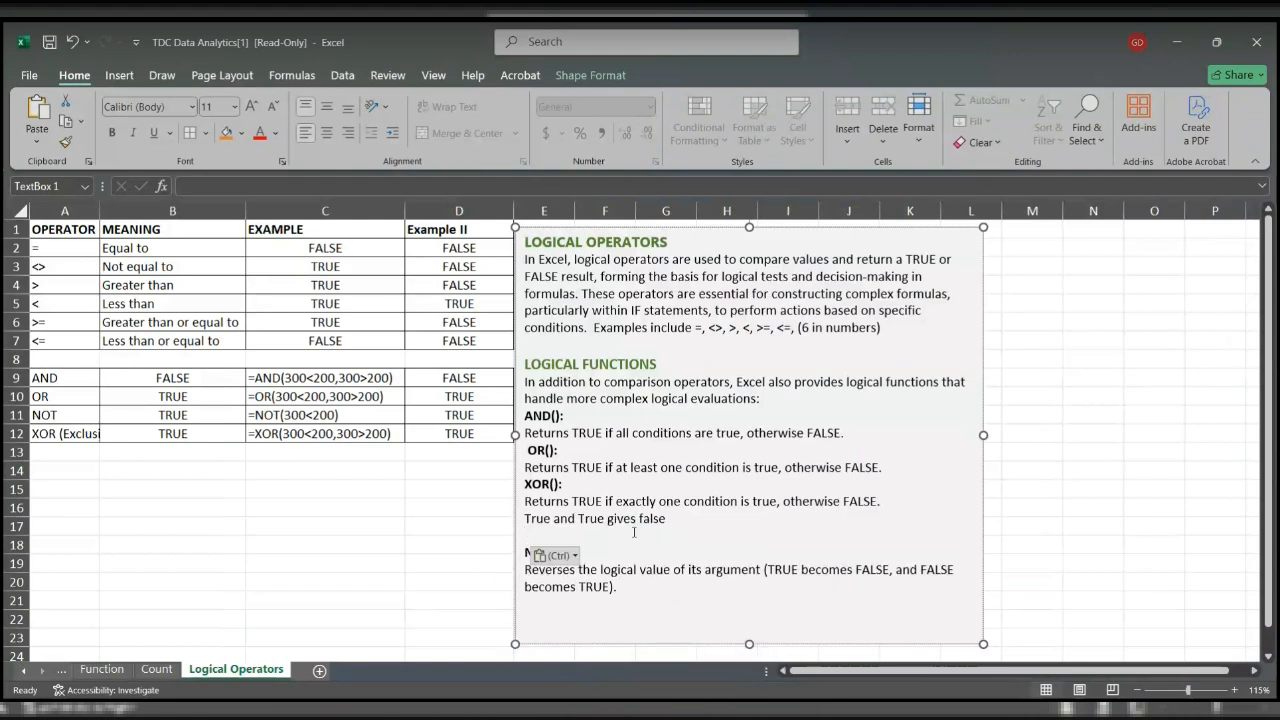
double_click(623, 518)
type("=")
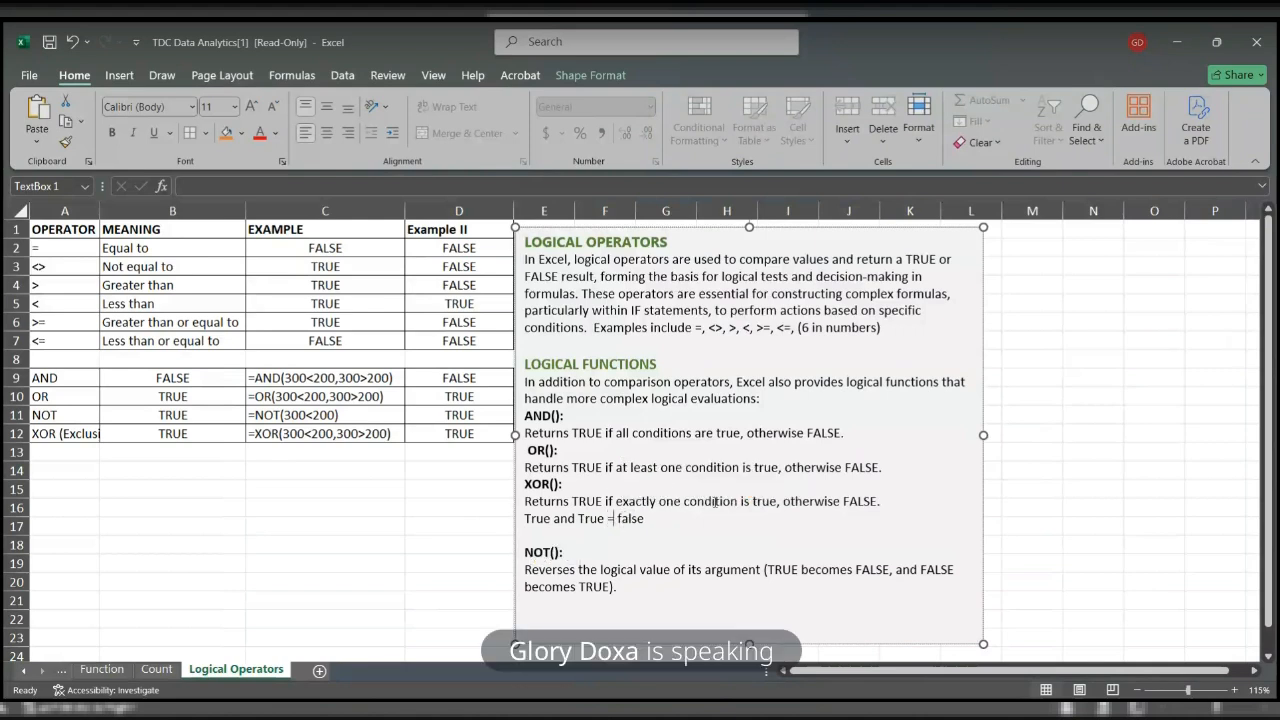
Step: Add the line "False and False = false" below "True and True = false" in the XOR() section
left_click(646, 519)
key("Return")
type("Fals")
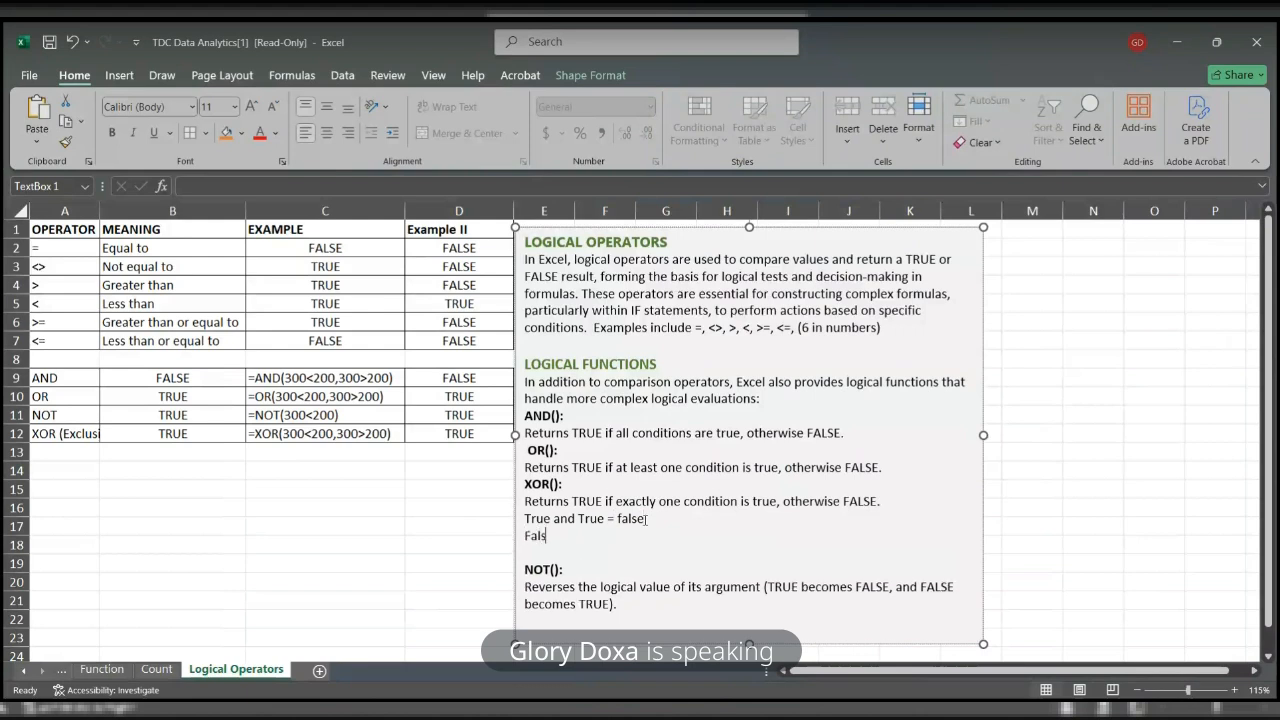
type("e and False")
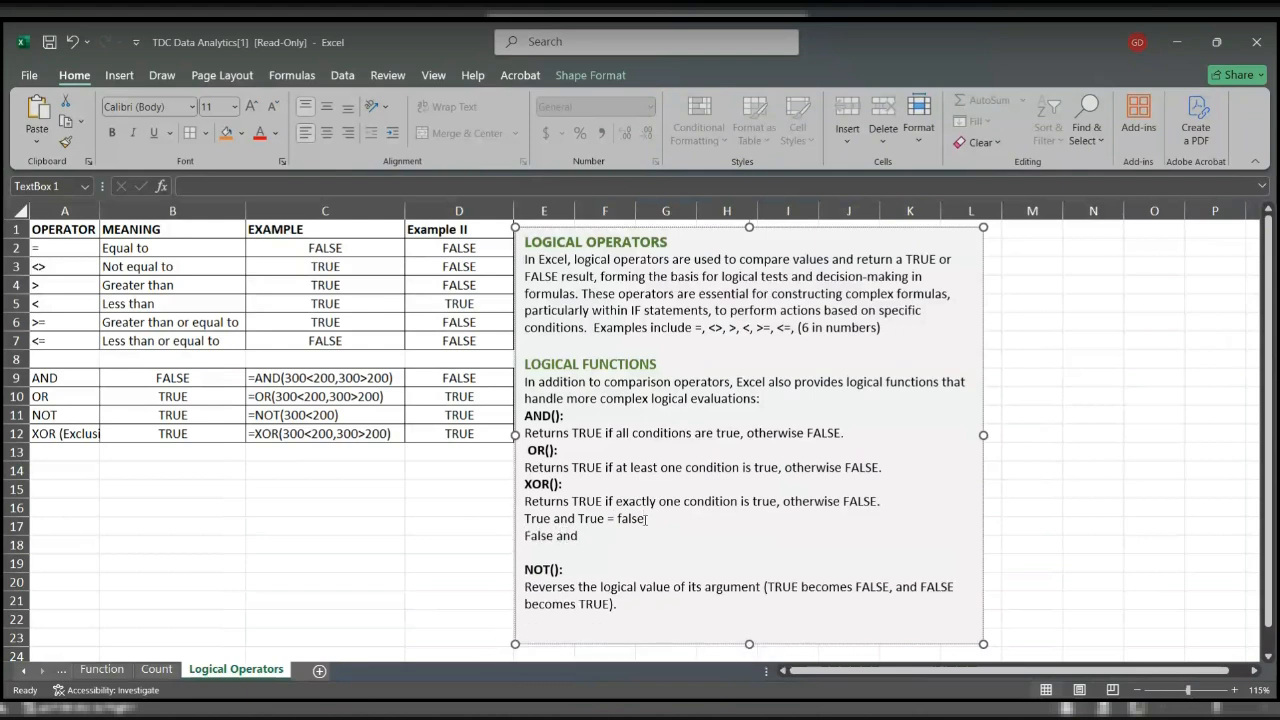
type(" = fa")
key("BackSpace")
key("BackSpace")
type("false")
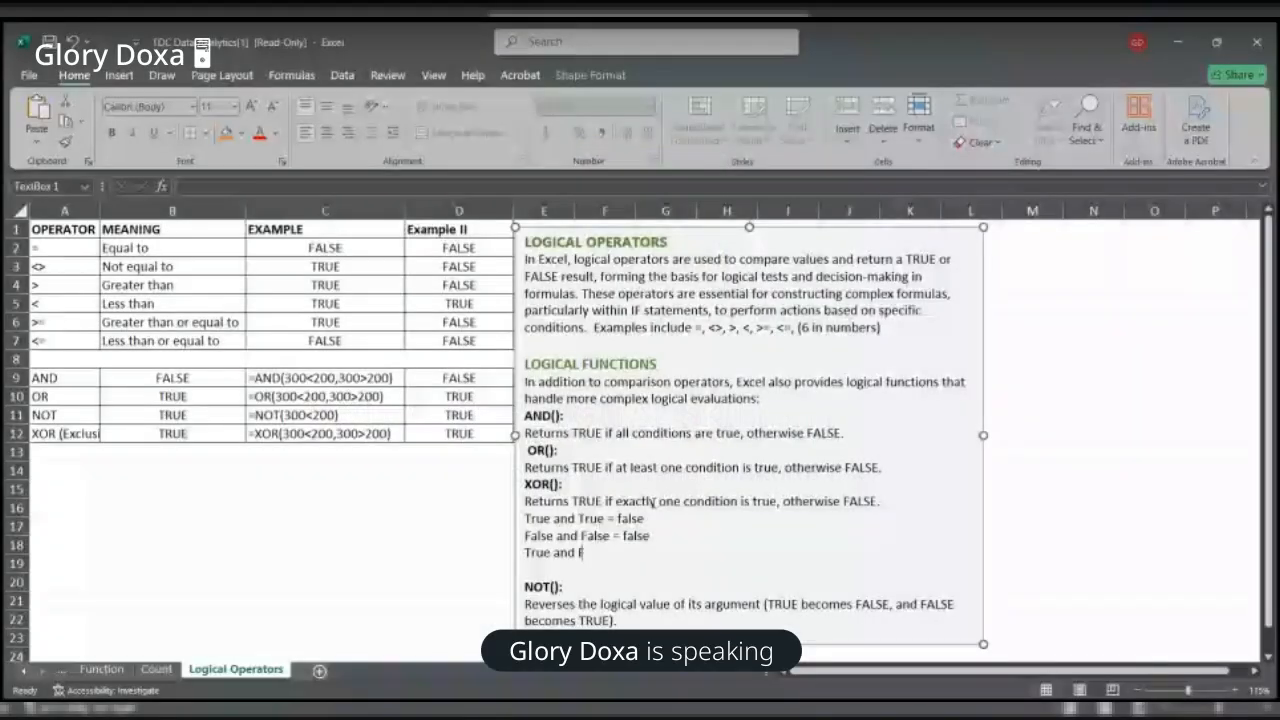
Step: Add the lines "True and False = True" and "False and True = True" to complete the XOR() combinations
type("Als")
key("BackSpace")
key("BackSpace")
key("BackSpace")
type("alse = True")
key("Return")
type("False and True = ")
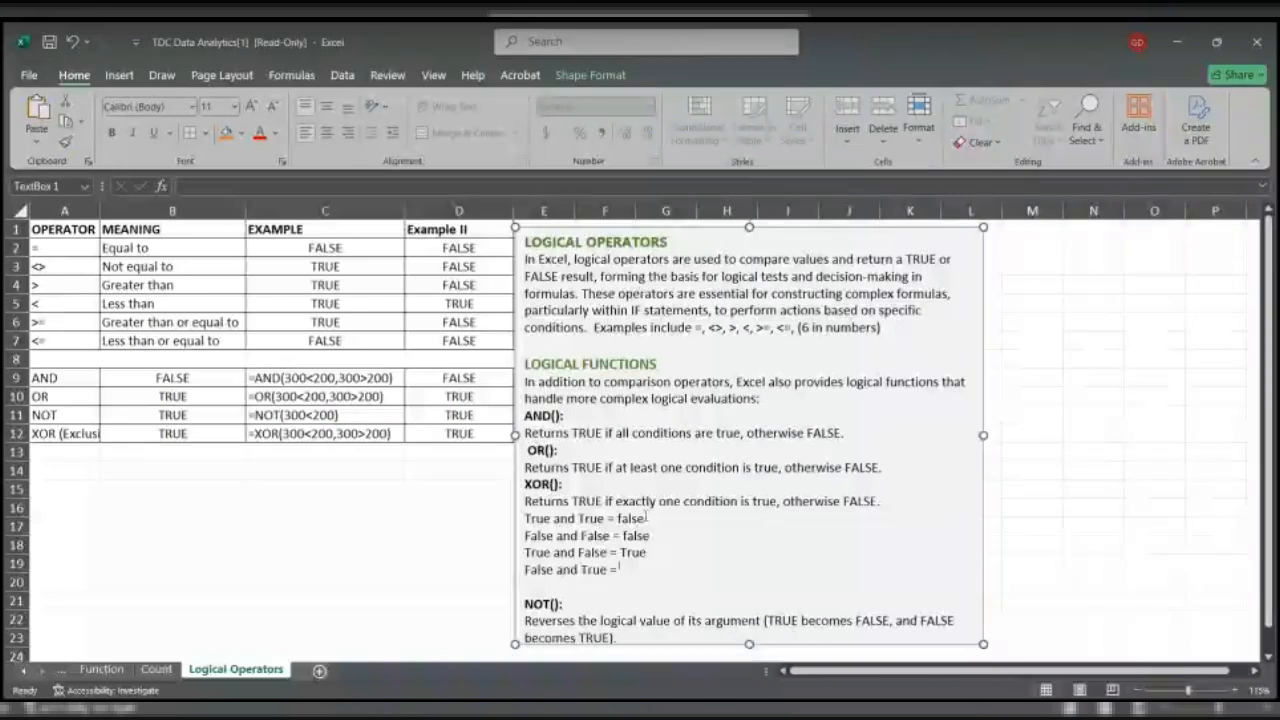
type("True")
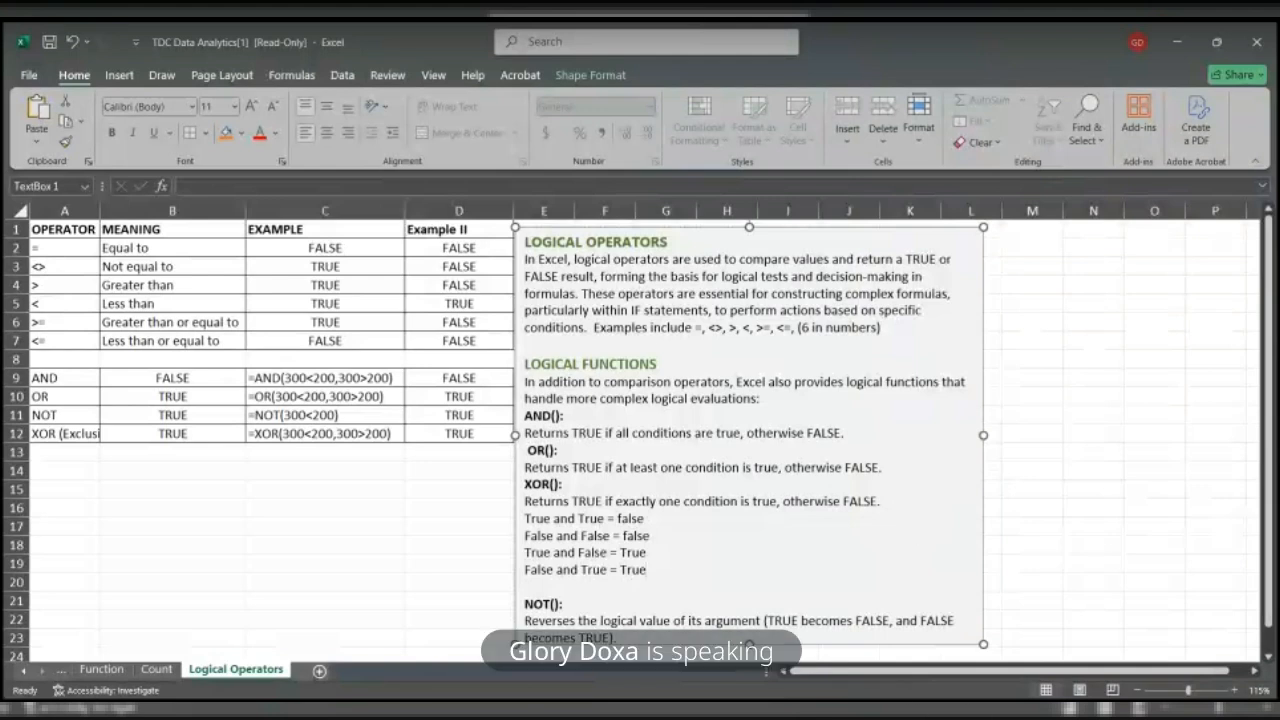
Step: Move the Logical Operators sheet in front of the Function sheet
key("alt+Tab")
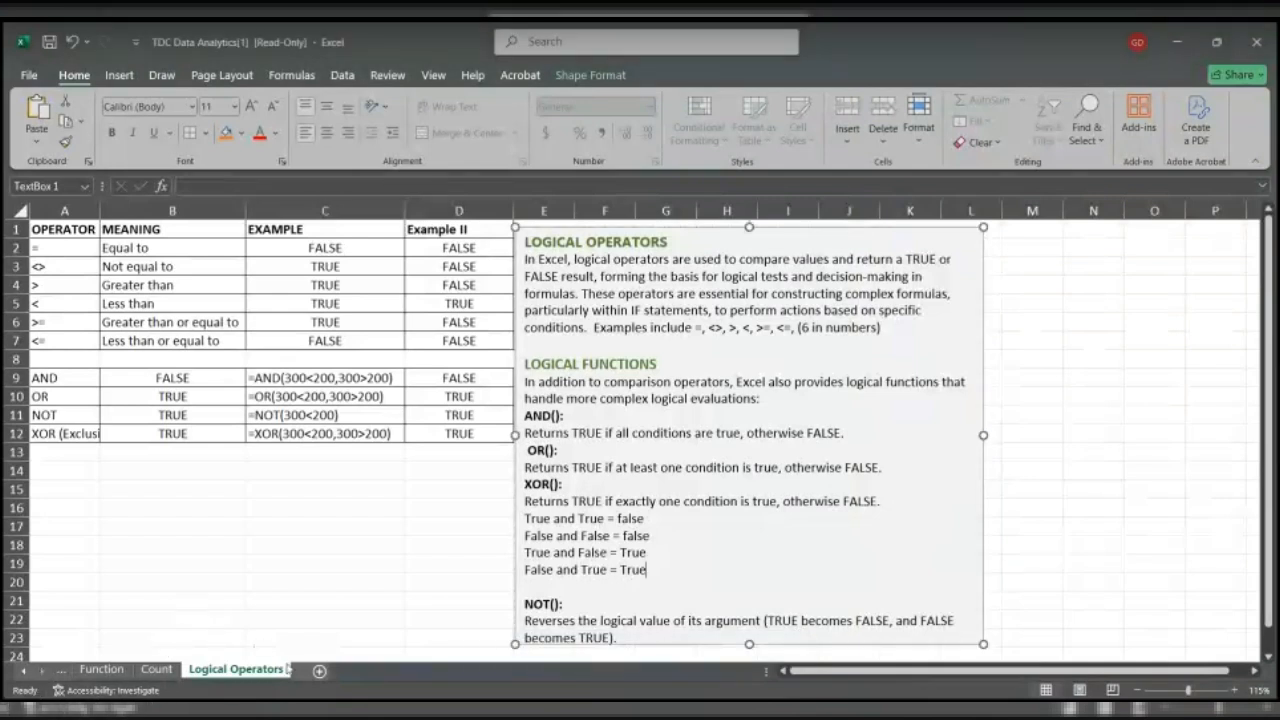
left_click_drag(260, 669, 181, 662)
left_click_drag(154, 619, 119, 676)
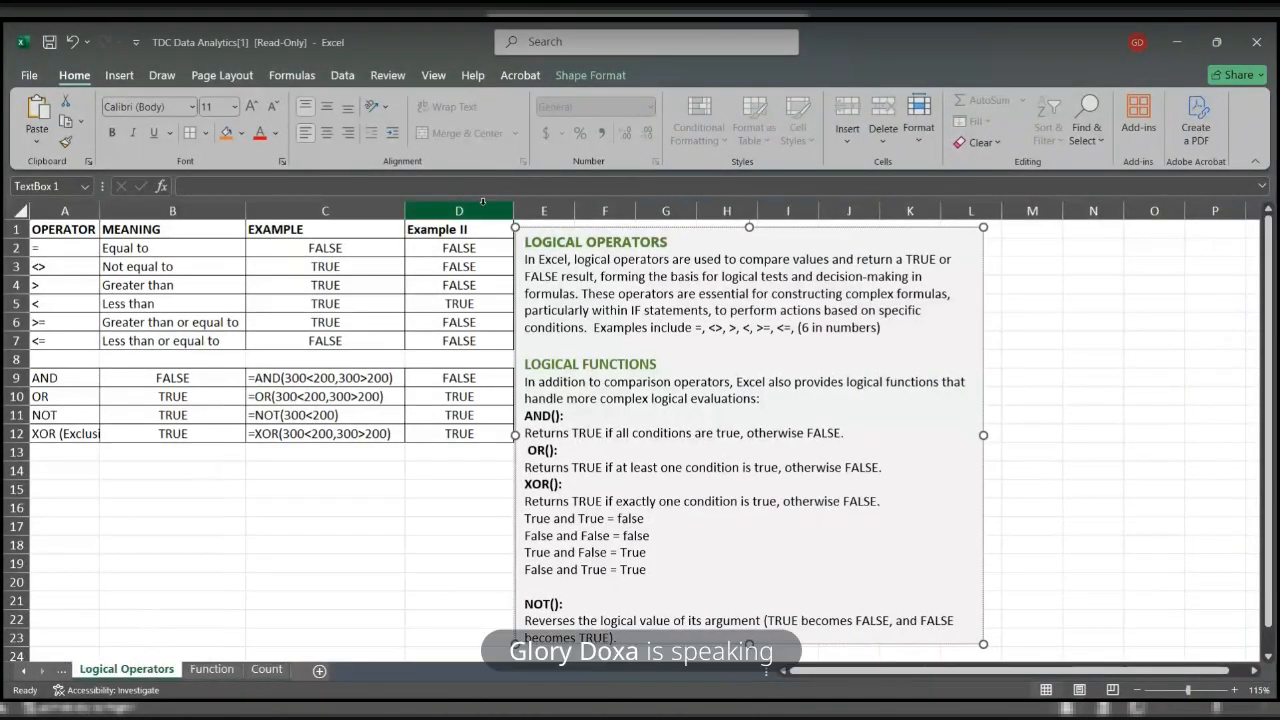
Step: Close the workbook, saving its changes as Copy of TDC Data Analytics(1) in the Downloads folder
left_click(1276, 45)
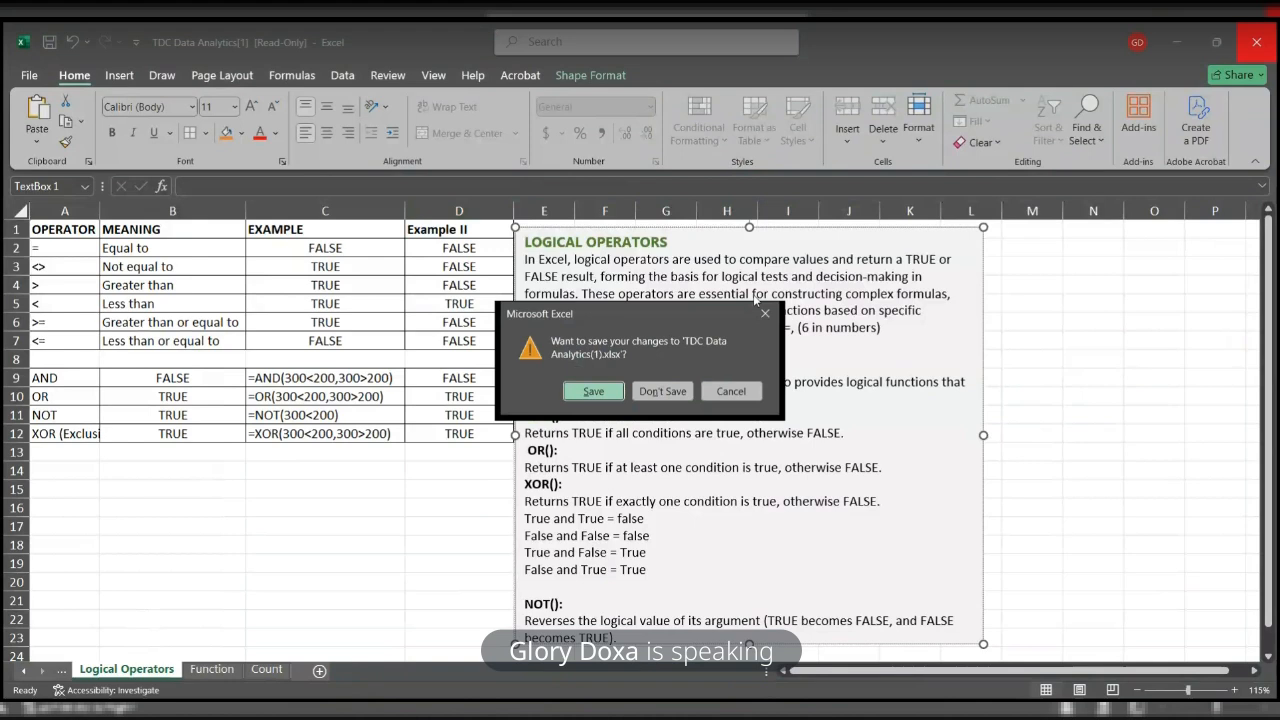
left_click(613, 395)
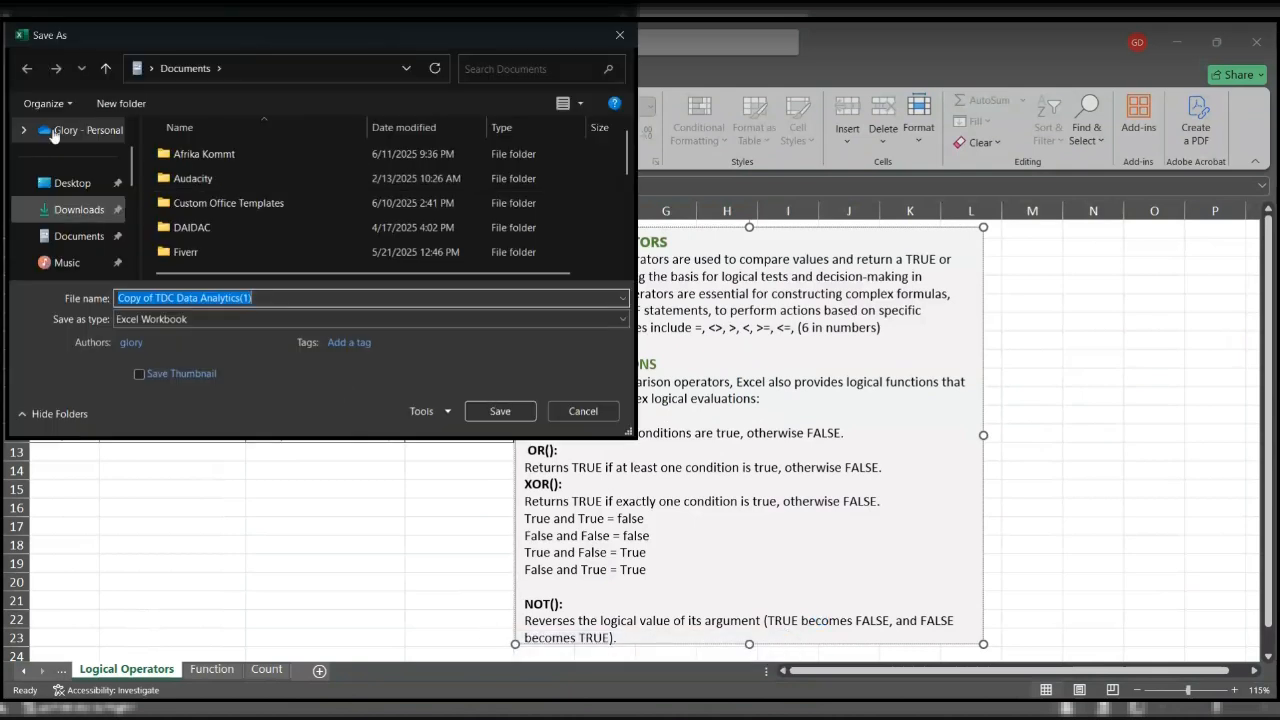
scroll(128, 171, "up", 1)
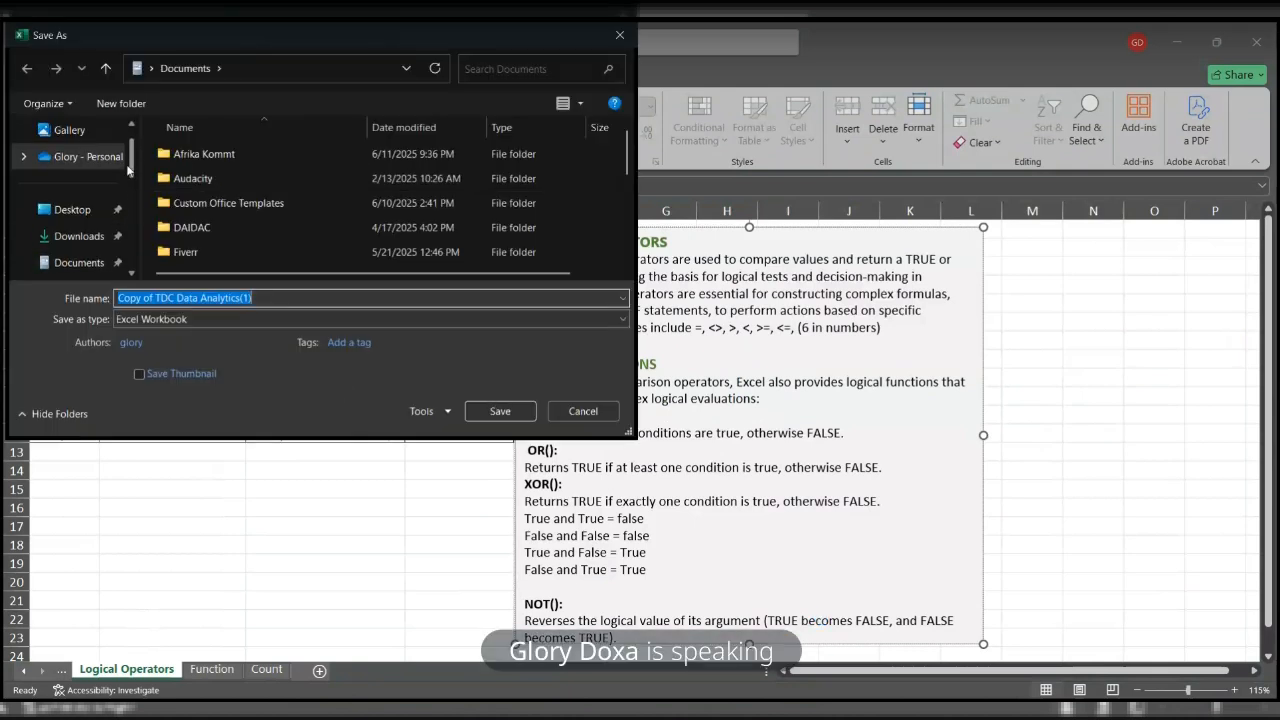
left_click(79, 241)
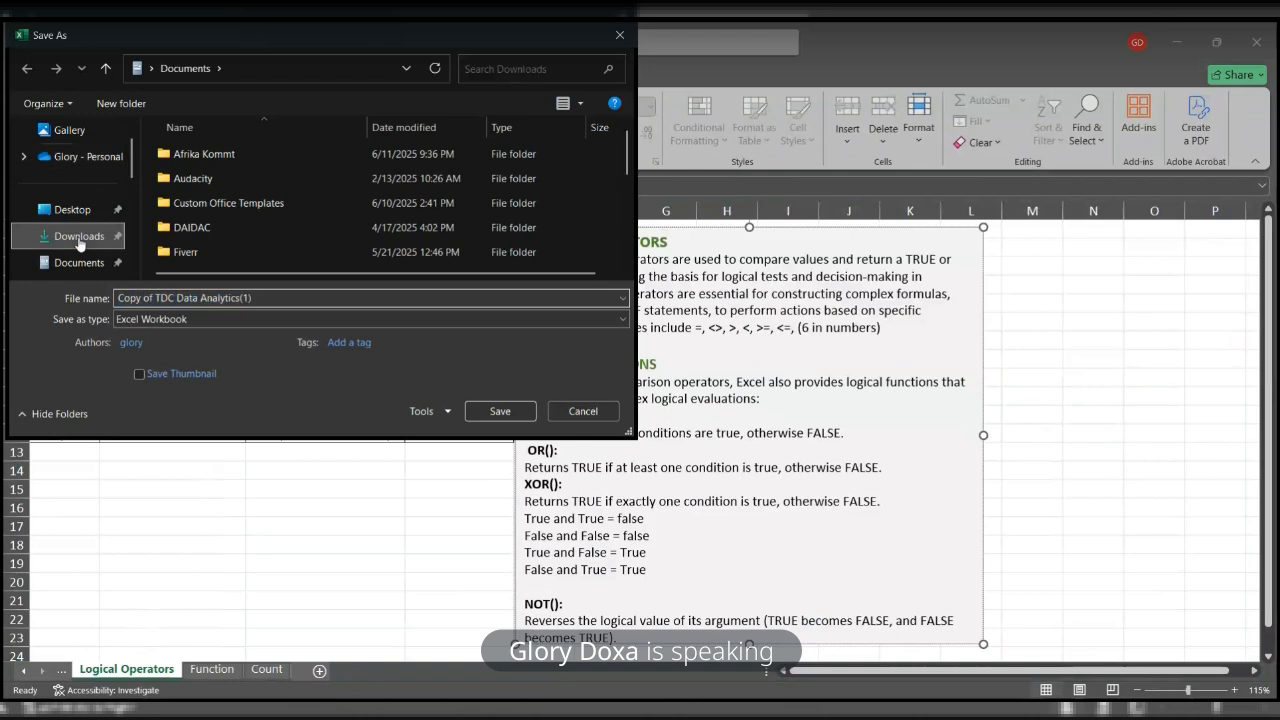
left_click(500, 411)
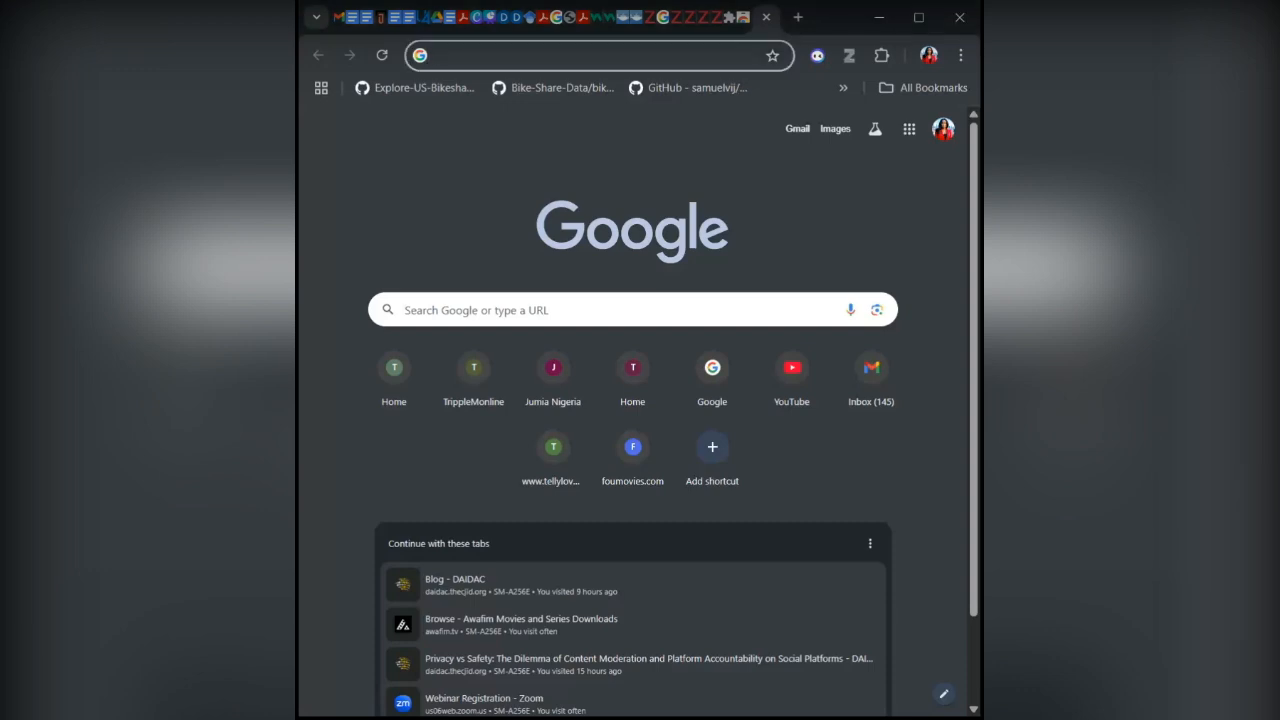
Step: Switch to Chrome in a maximized window and open Google Forms from the Google apps
left_click(919, 17)
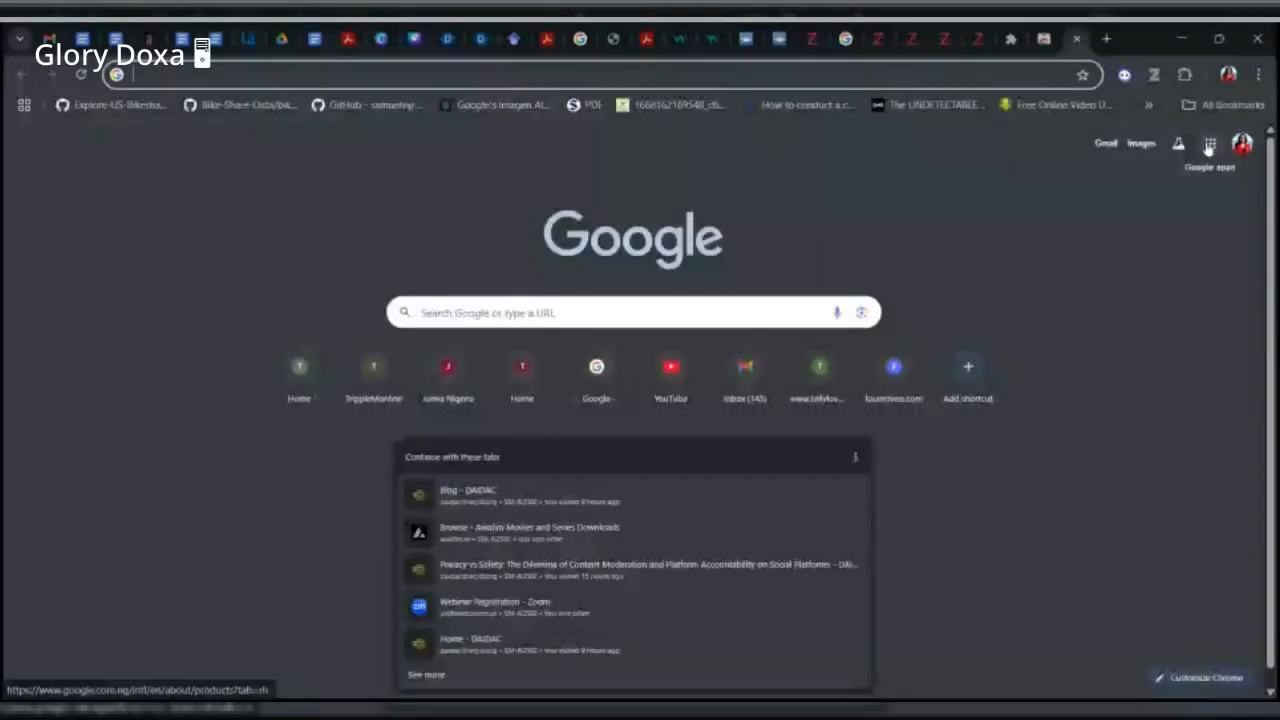
left_click(1209, 145)
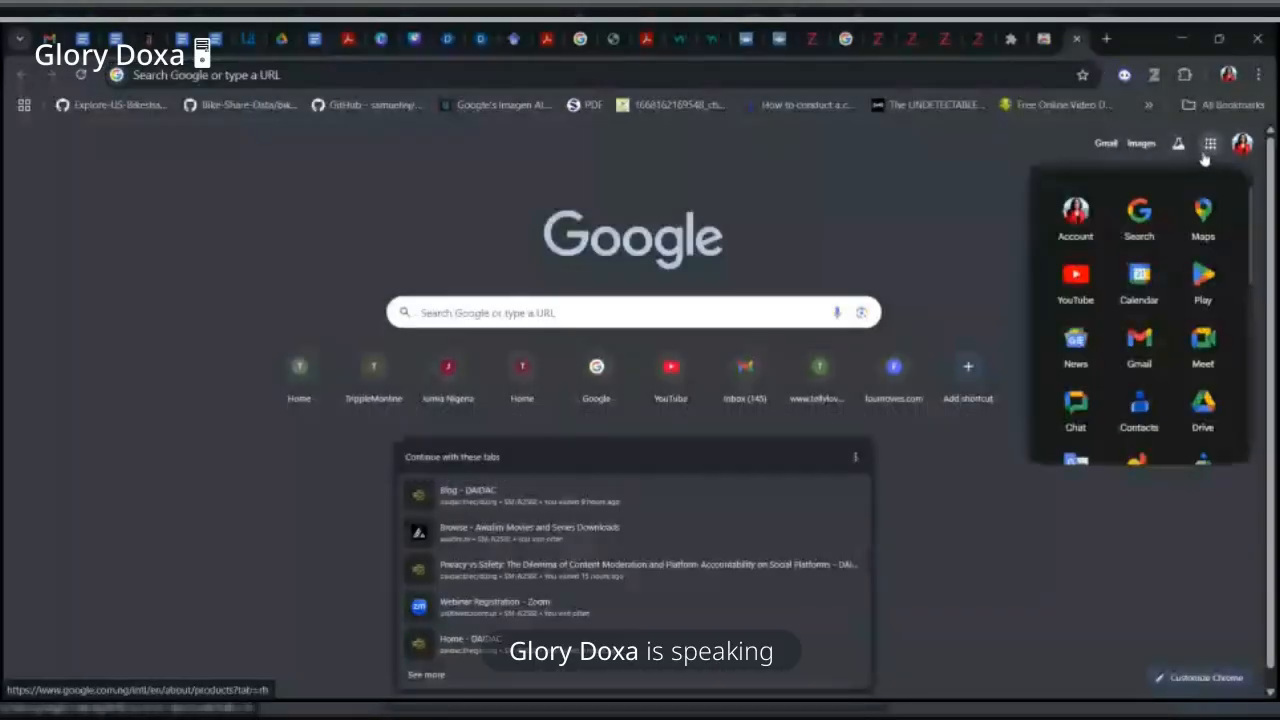
scroll(1139, 310, "down", 3)
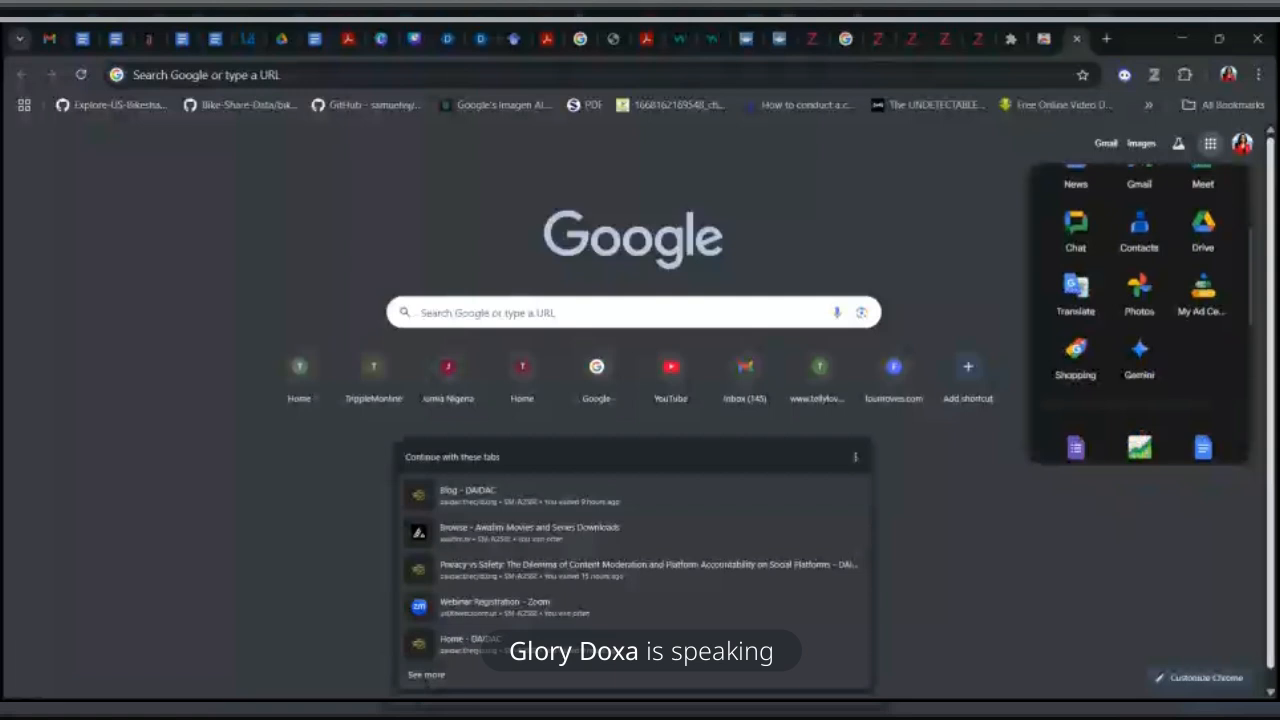
left_click(1075, 322)
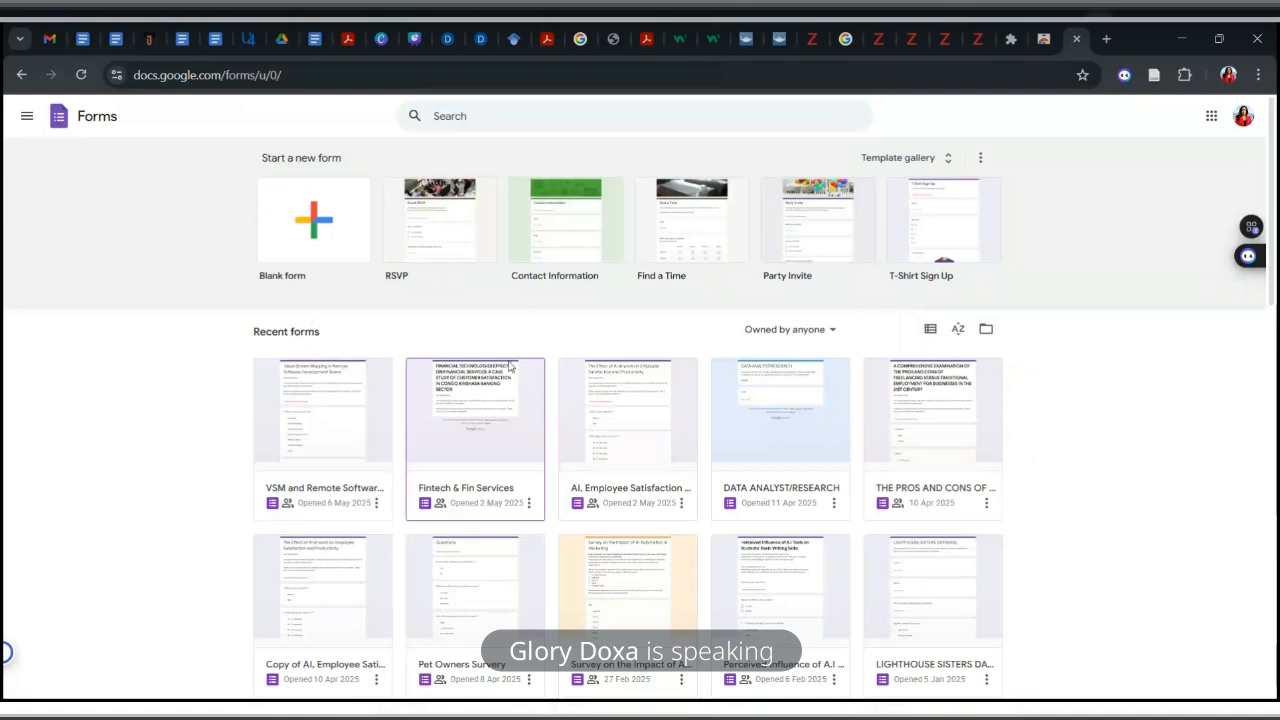
Step: Look through the recent forms and create a new blank form
scroll(1173, 637, "down", 3)
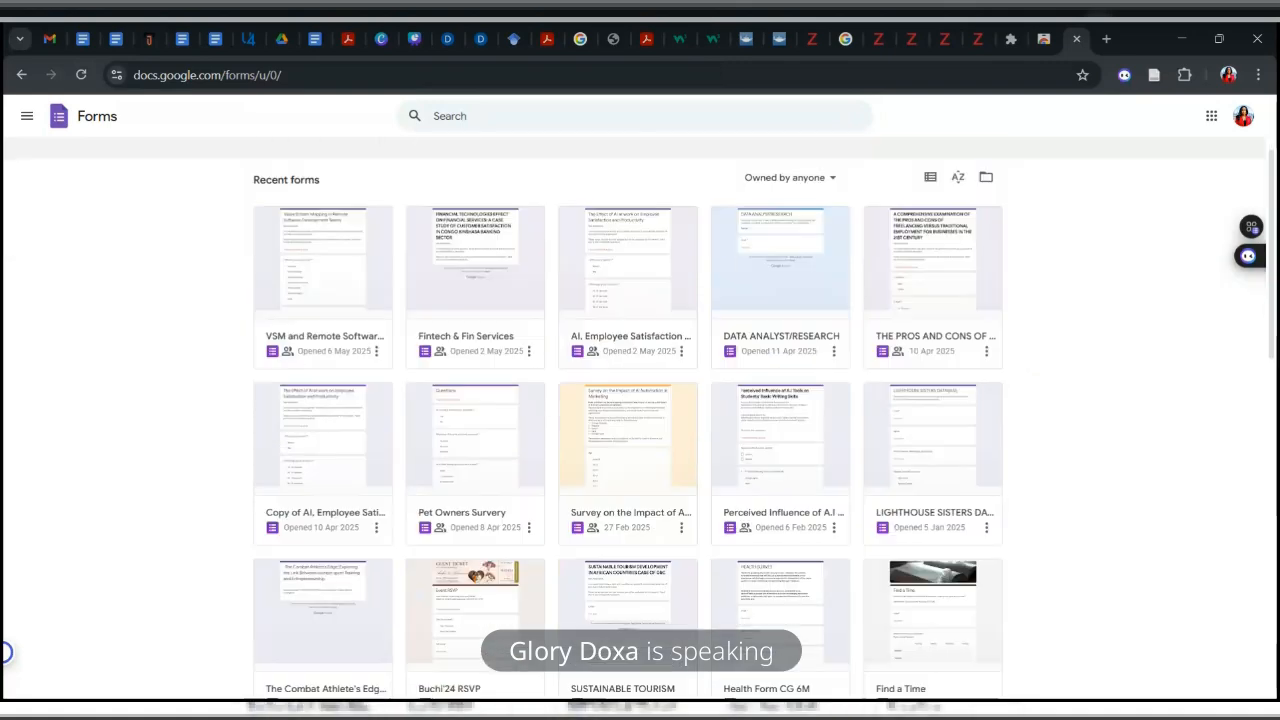
scroll(640, 430, "down", 8)
scroll(640, 430, "up", 12)
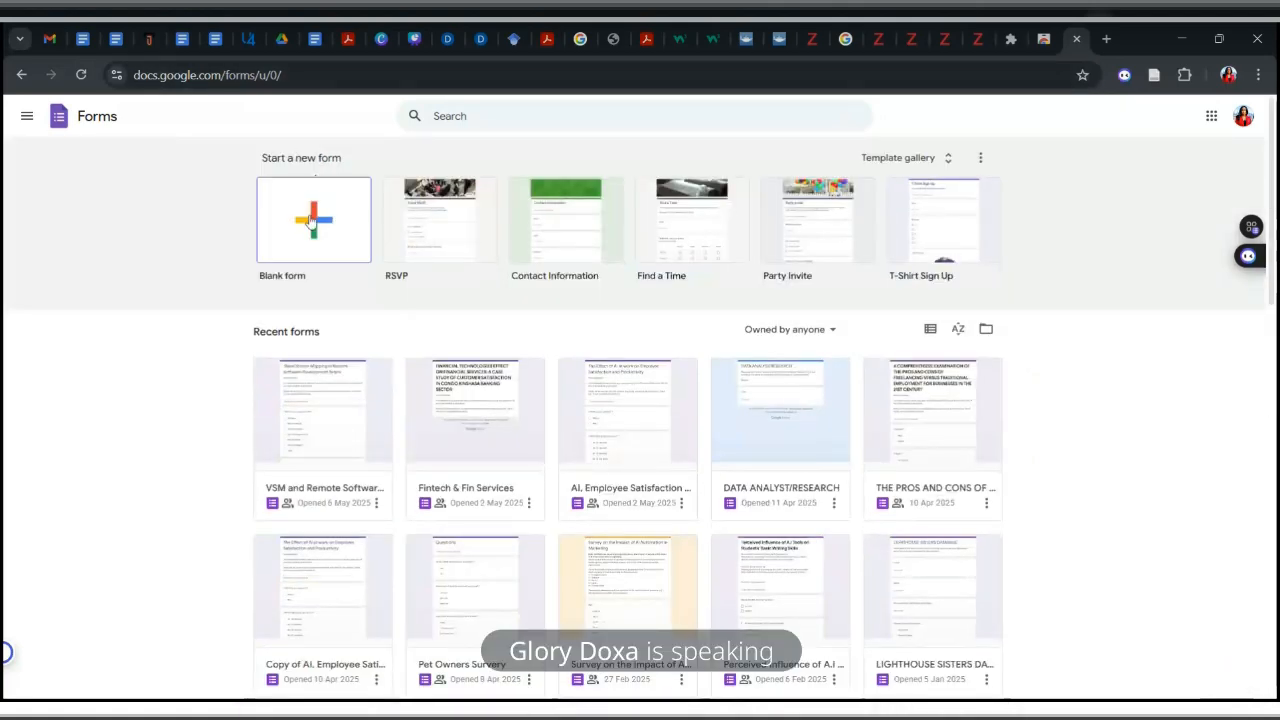
left_click(311, 221)
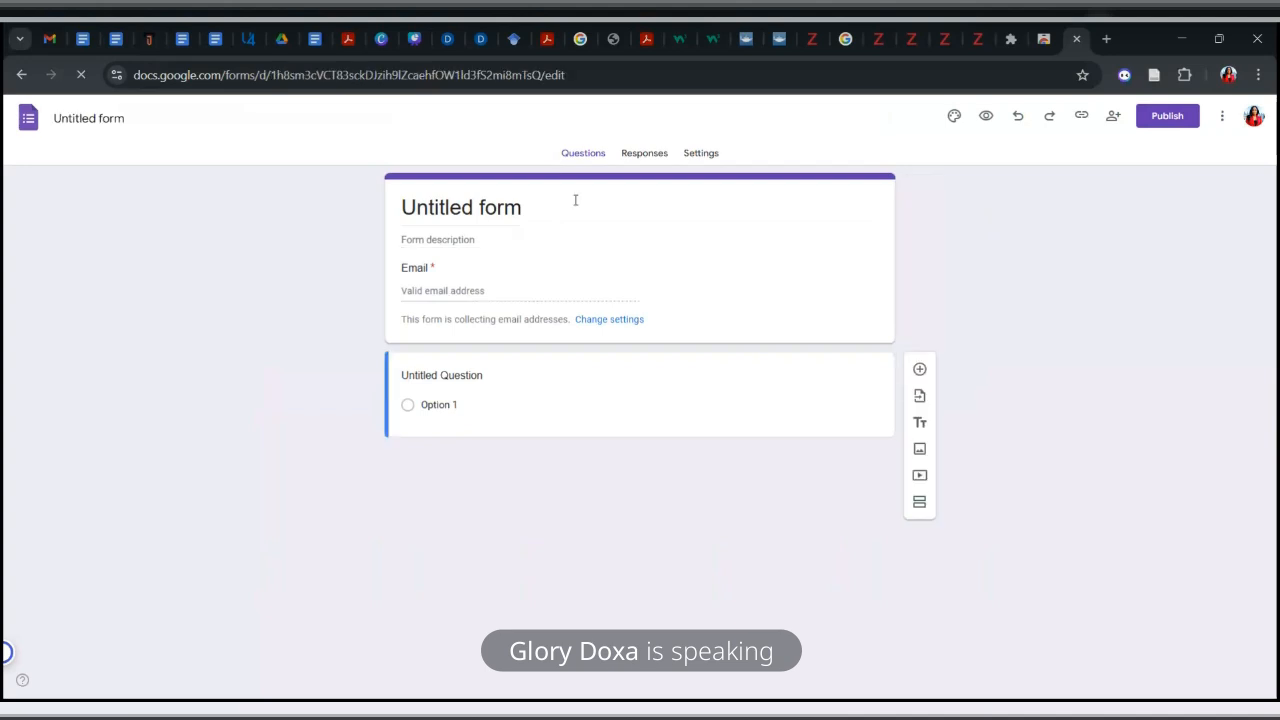
Step: Title the form "Challenges Faced by Surveyors Regarding Surveying Instruments and Printing Machines"
left_click(517, 210)
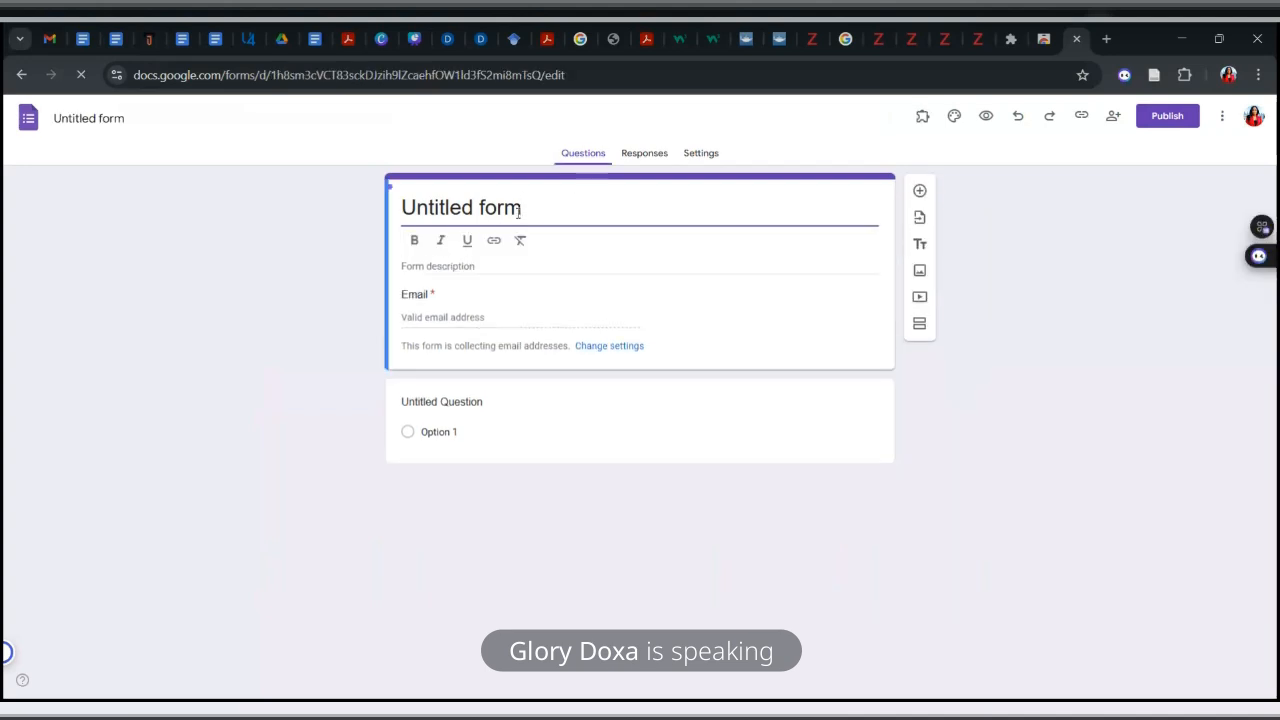
key("ctrl+a")
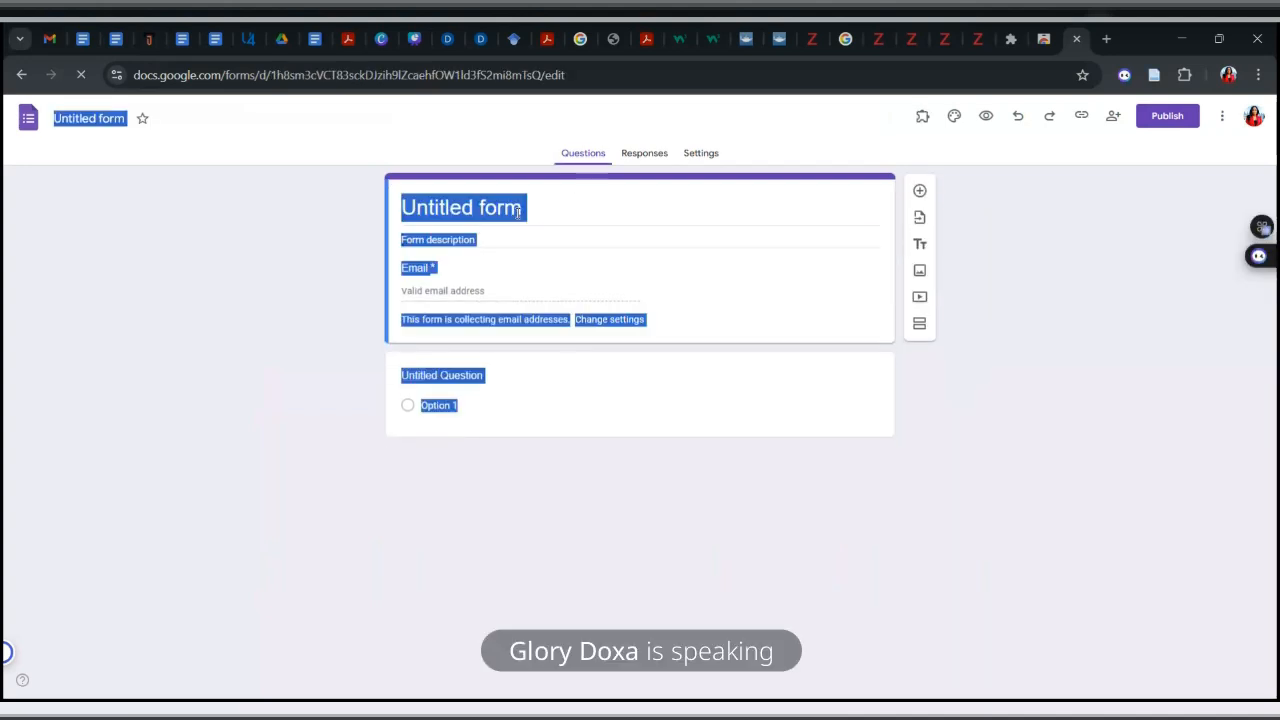
left_click(517, 210)
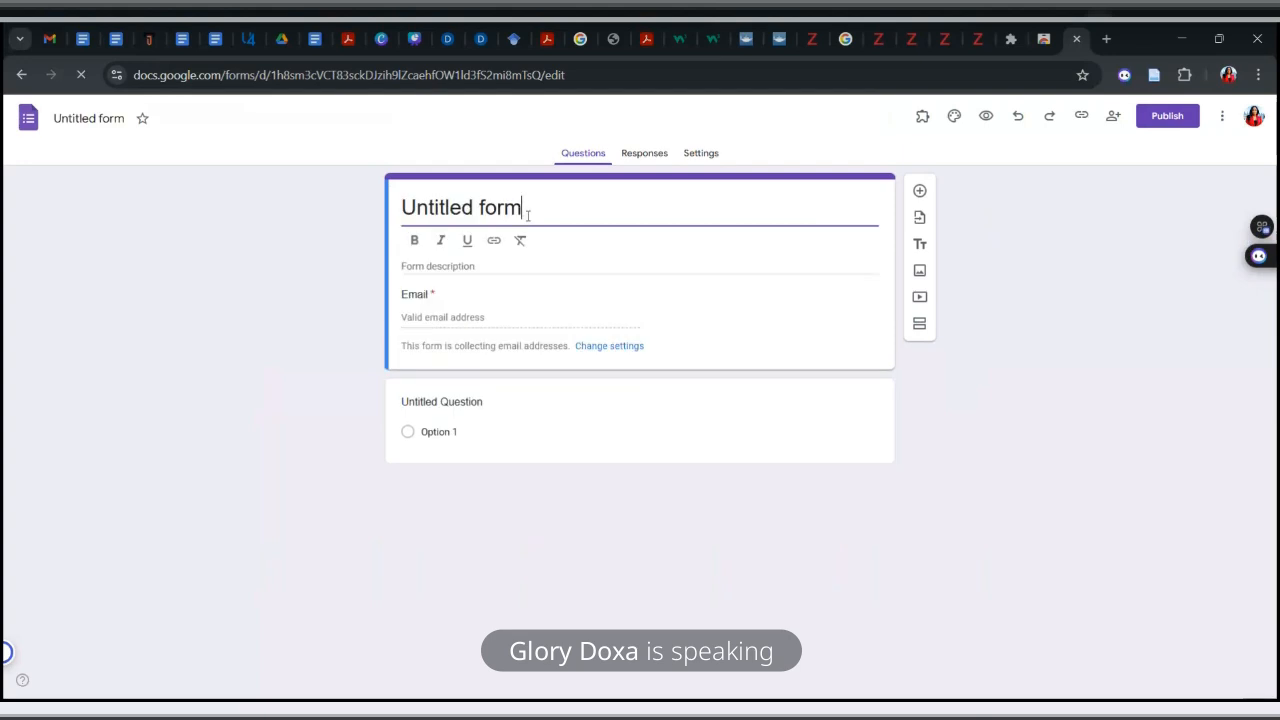
key("ctrl+a")
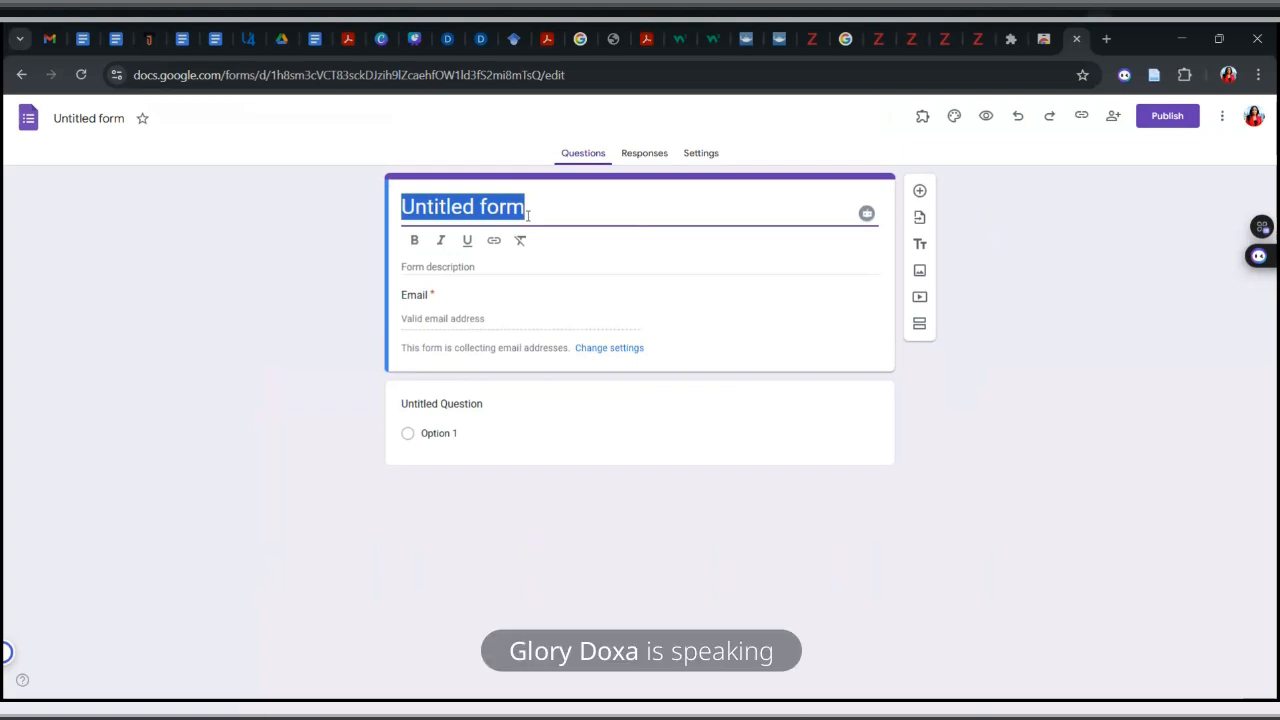
key("alt+Tab")
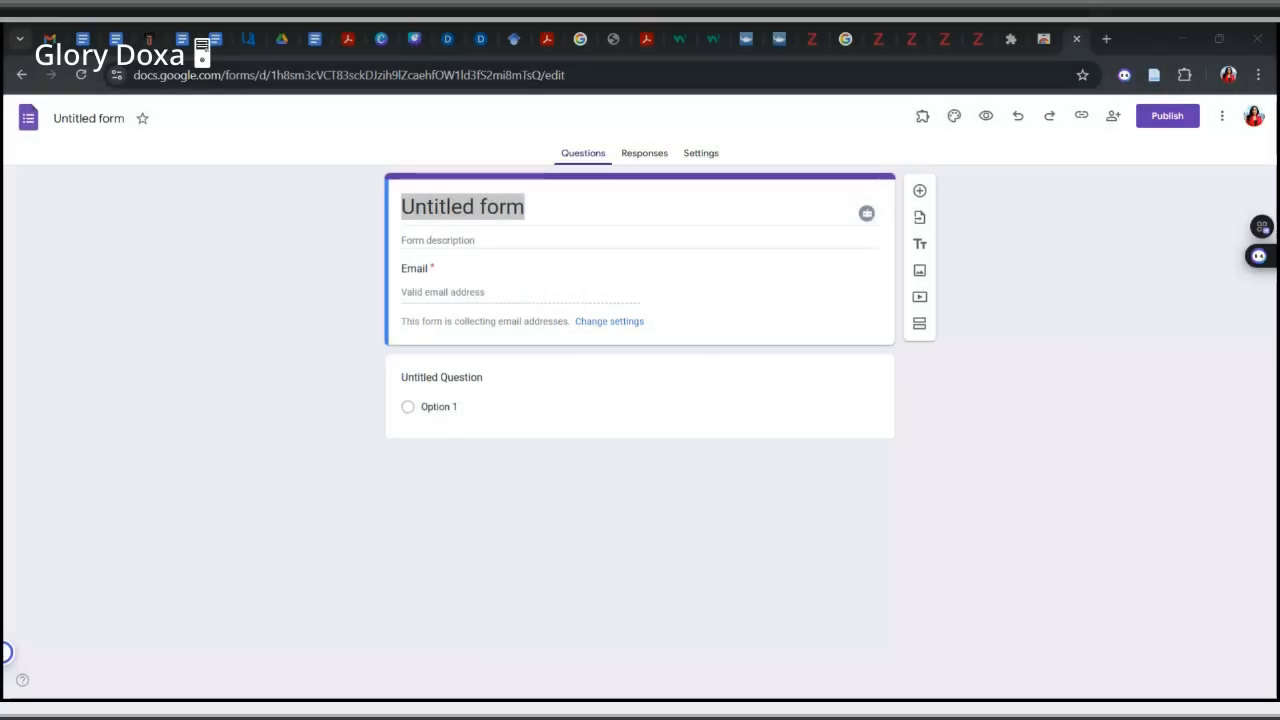
type("Challenges Faced by Surveyors Regarding Surveying Instruments and Printing Machines")
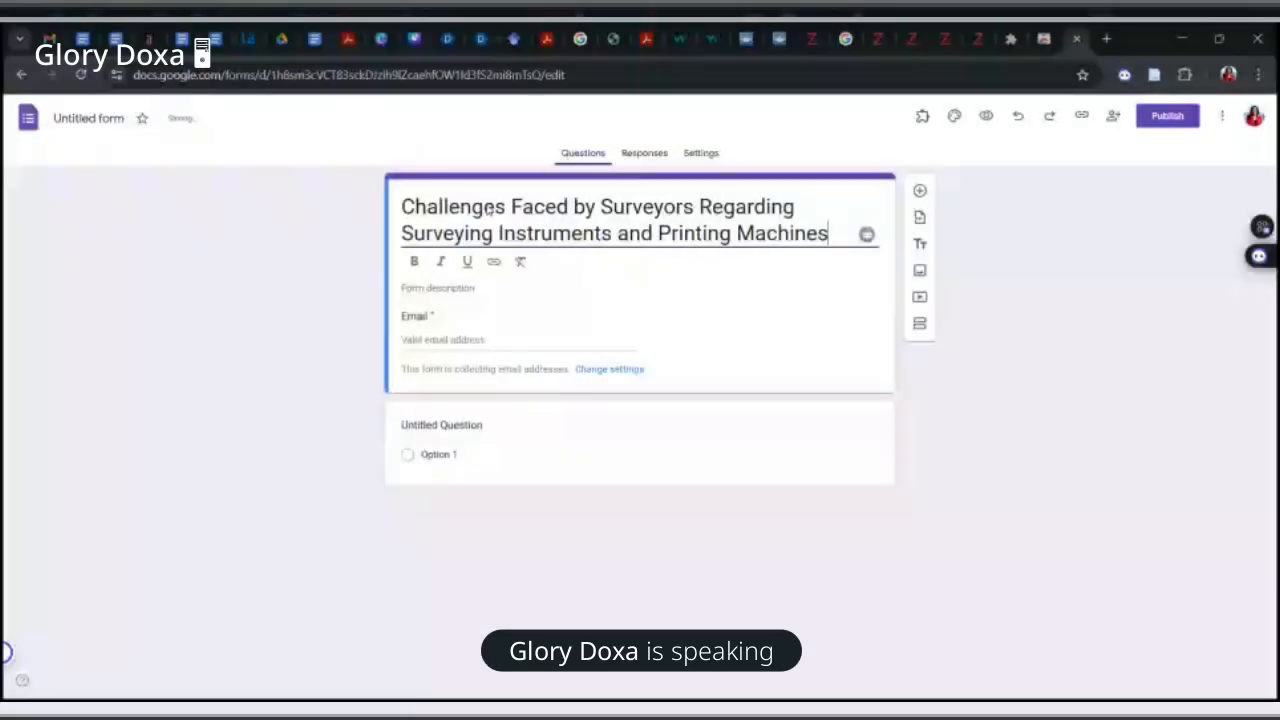
Step: Make the entire form title bold and try underlining it
left_click(330, 240)
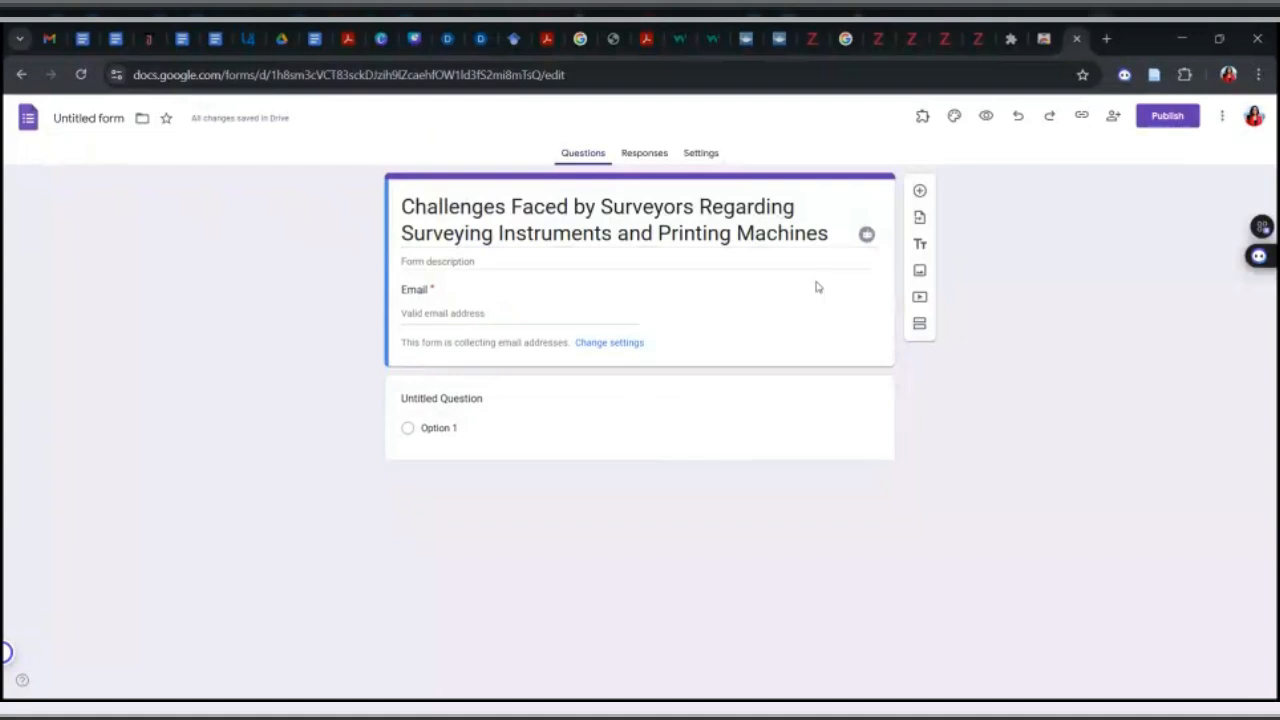
left_click(679, 207)
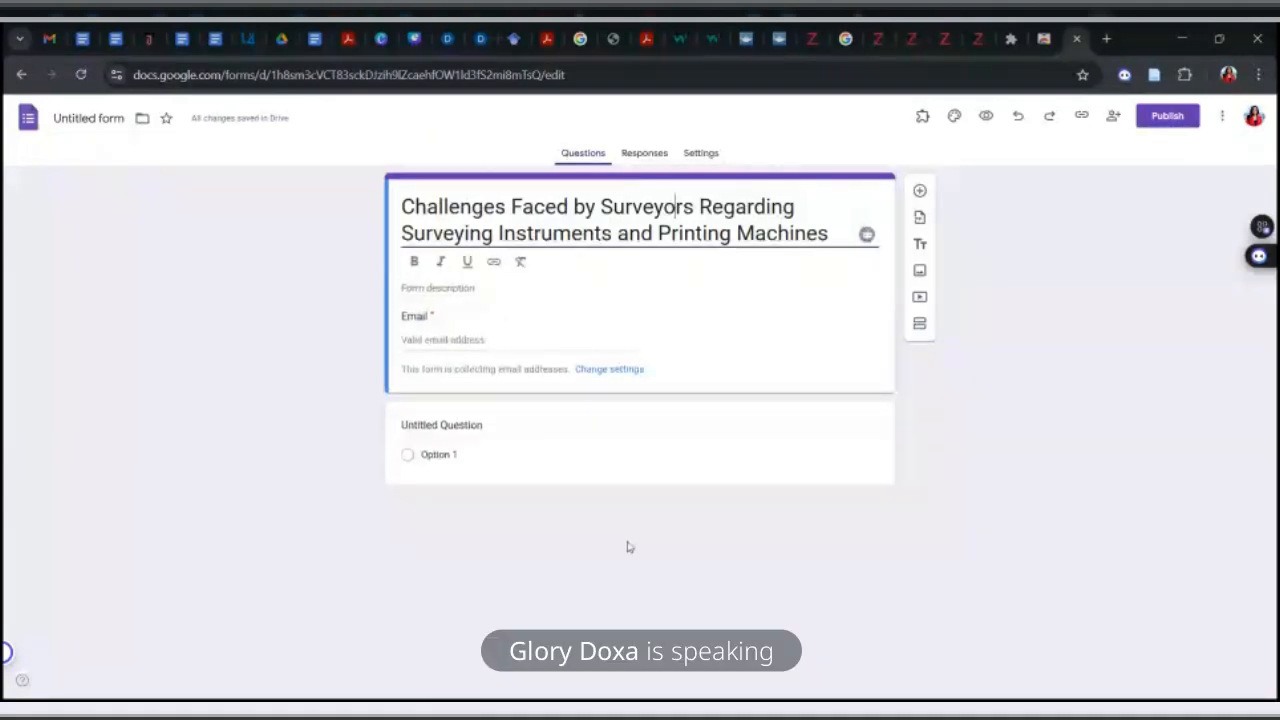
left_click(574, 571)
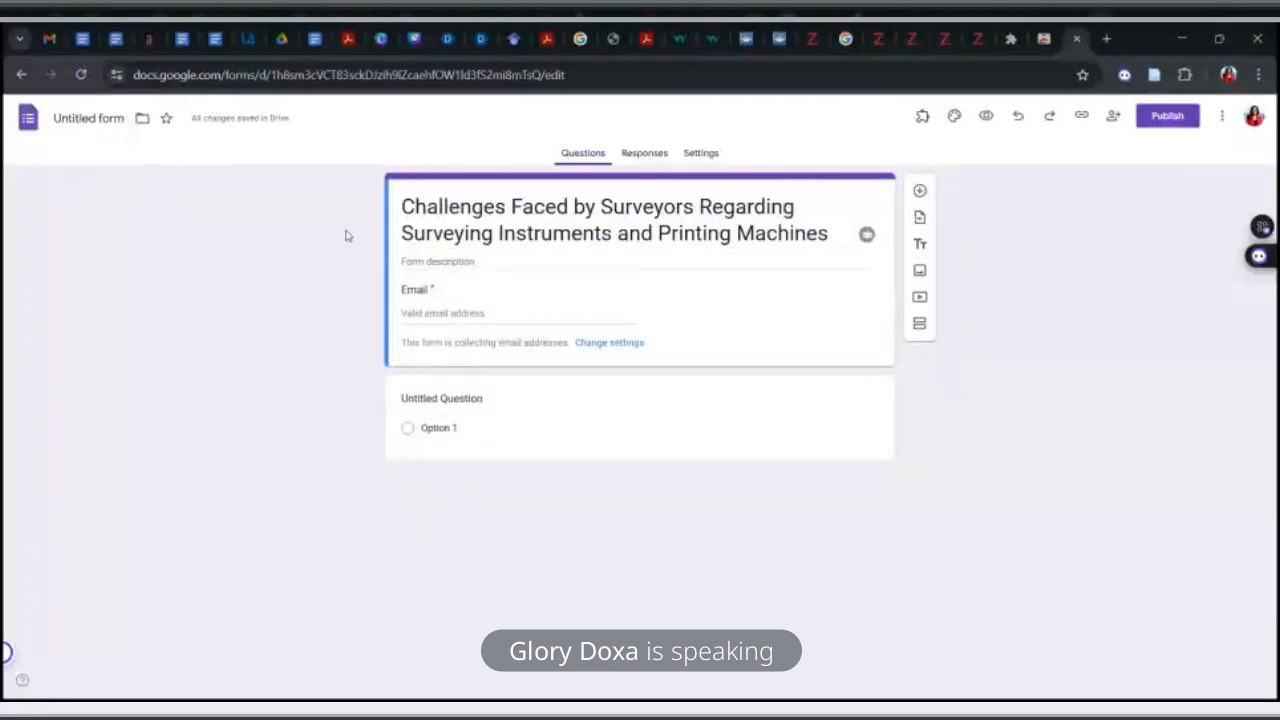
left_click(603, 232)
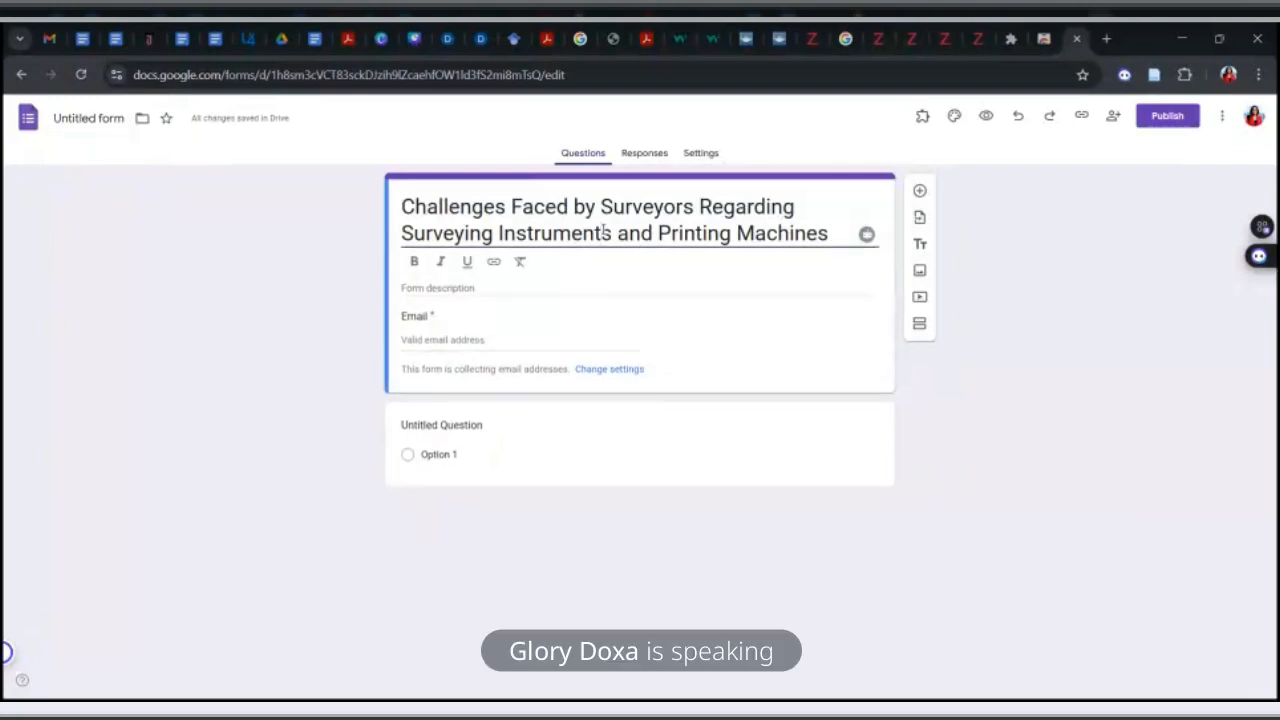
key("ctrl+a")
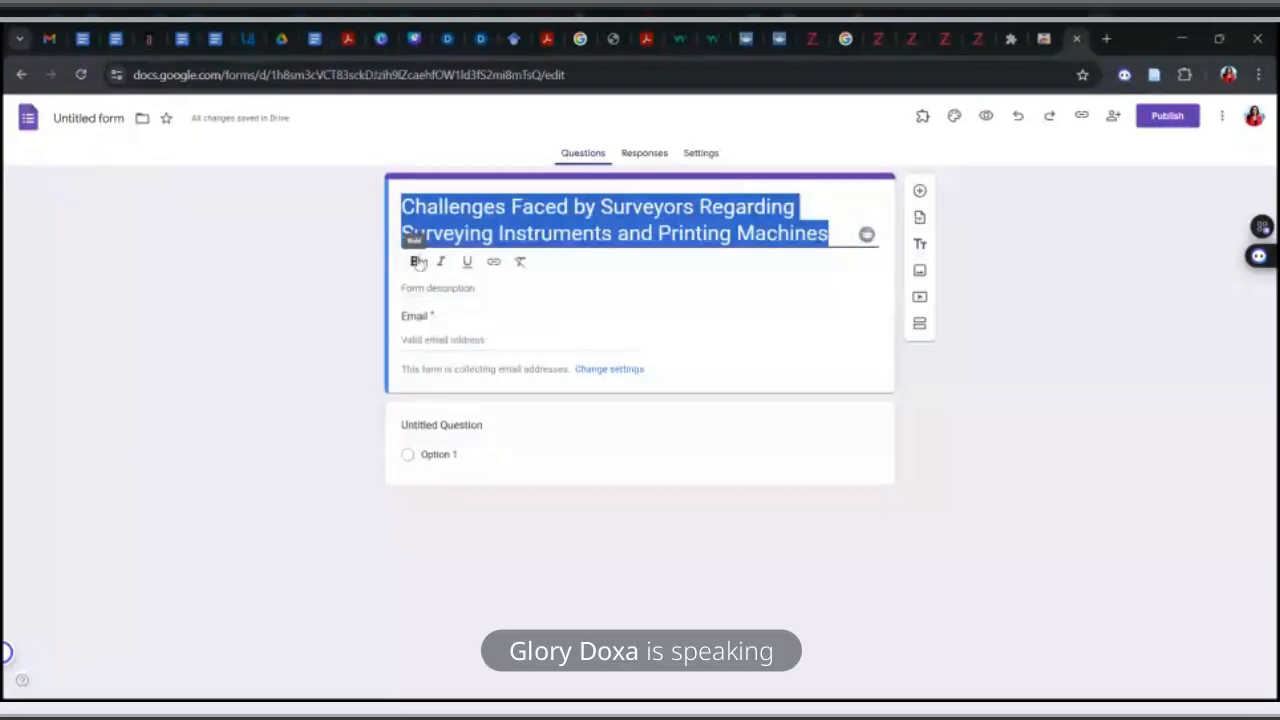
left_click(414, 261)
left_click(466, 261)
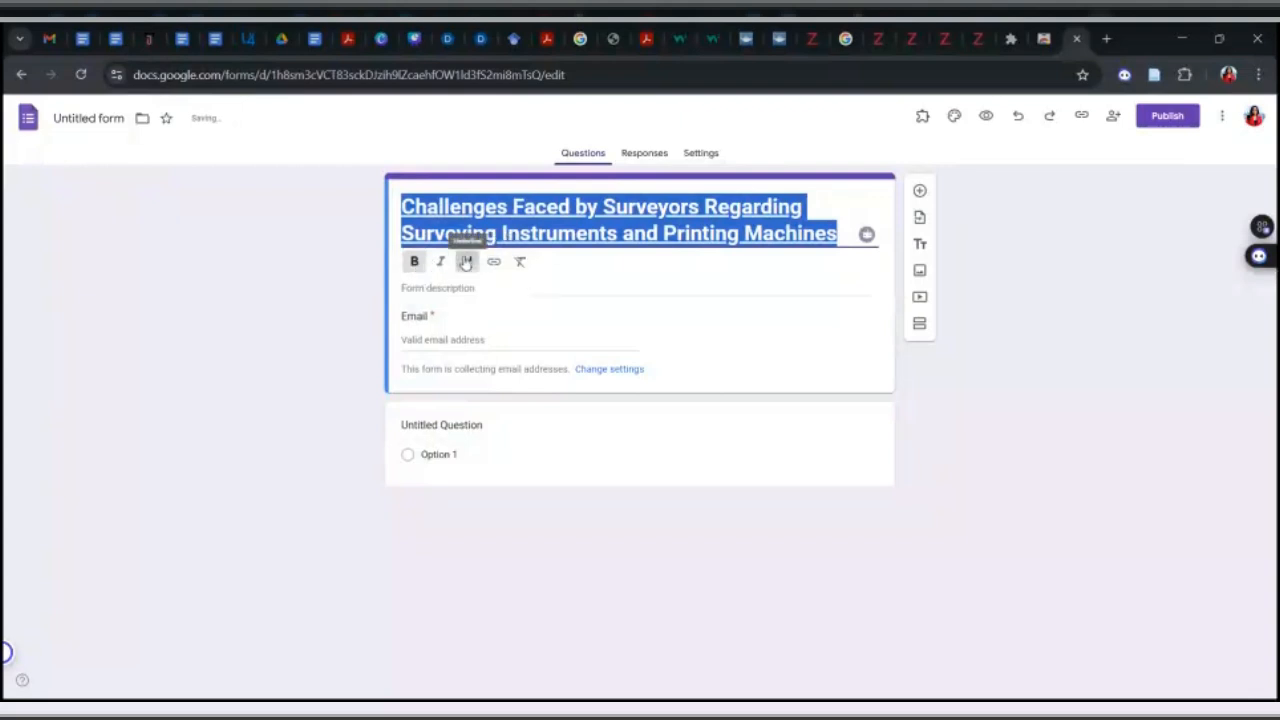
left_click(1119, 432)
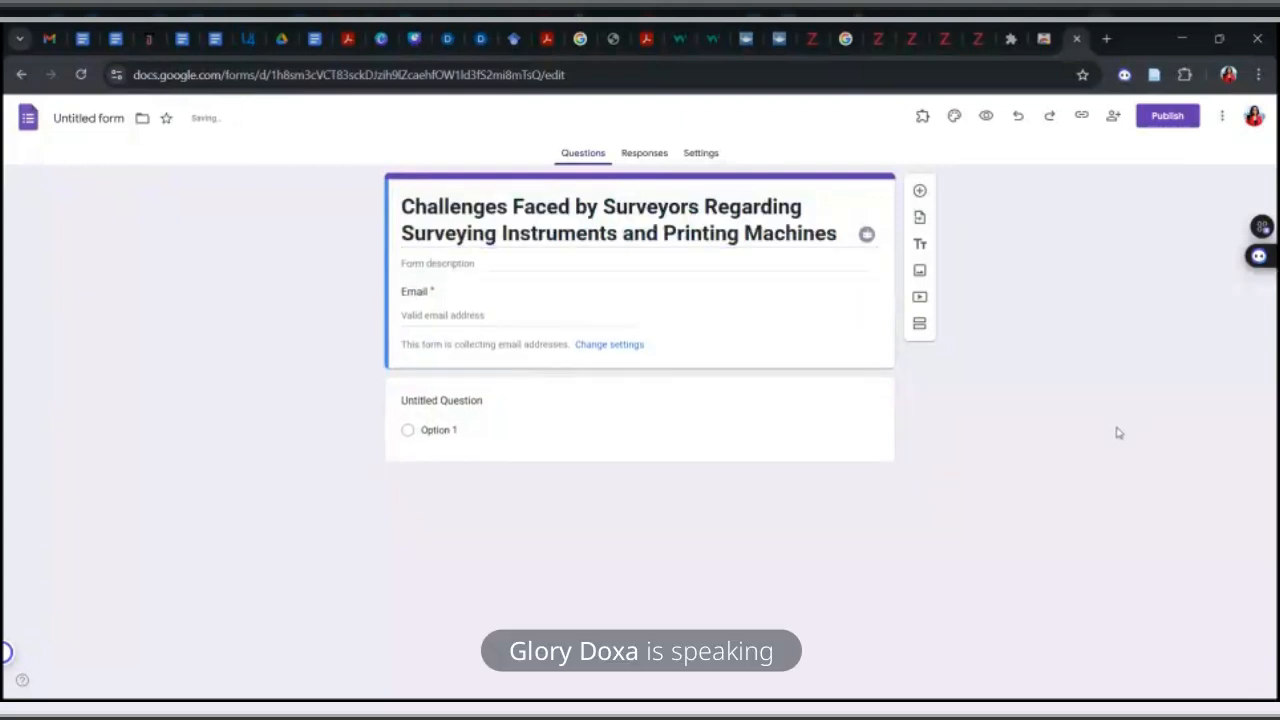
Step: Fill in the description with the survey on young people's perception of technology, anonymity and 5–7 minute duration, ending with "Thanks" after a blank line
left_click(575, 261)
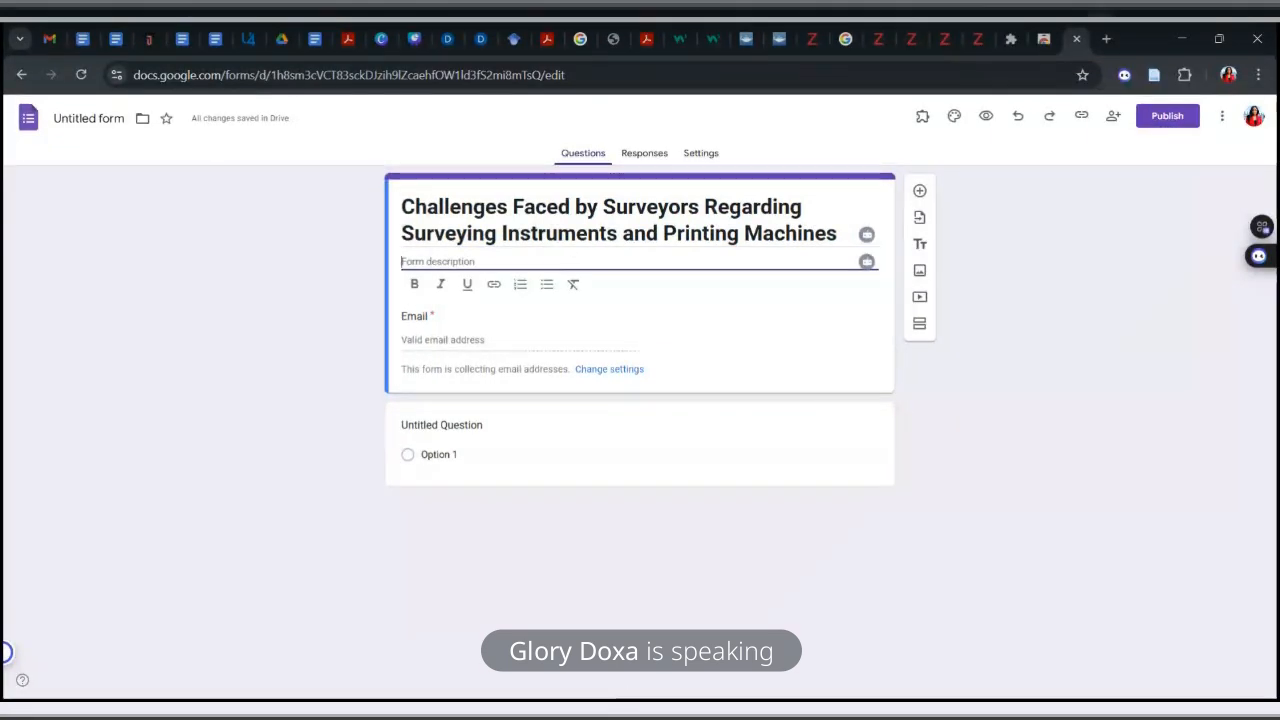
left_click(646, 614)
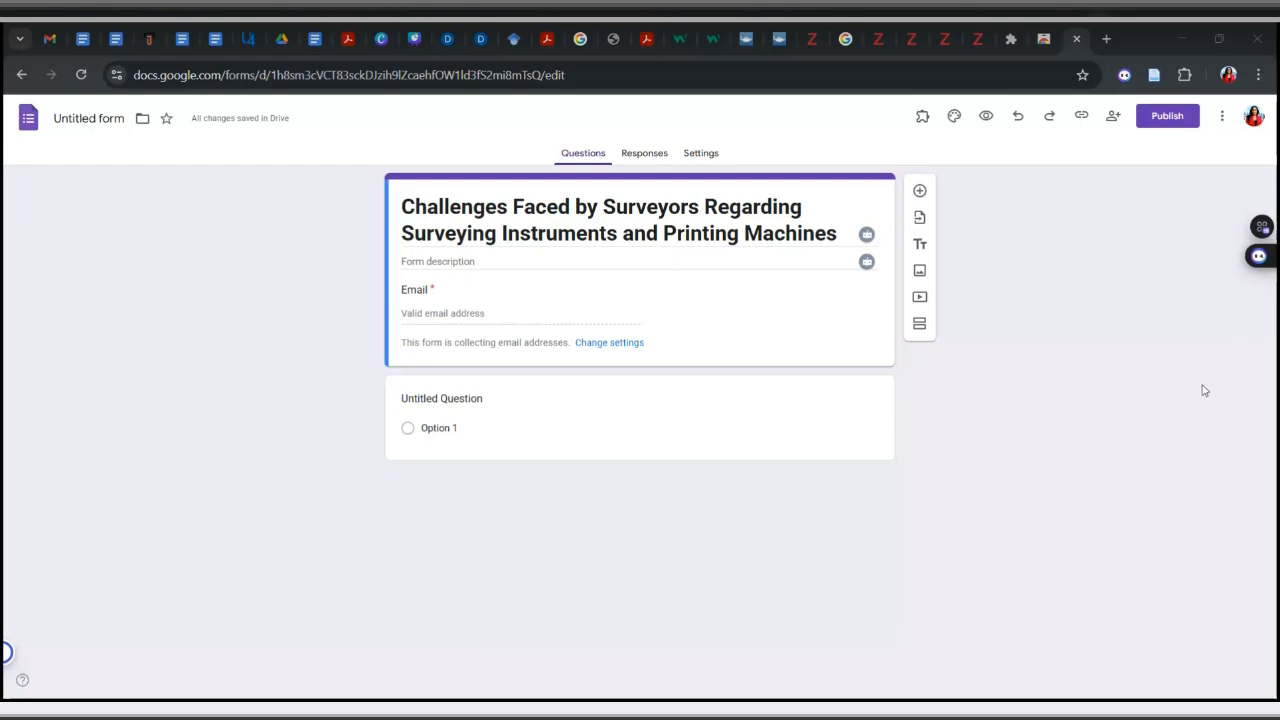
left_click(675, 266)
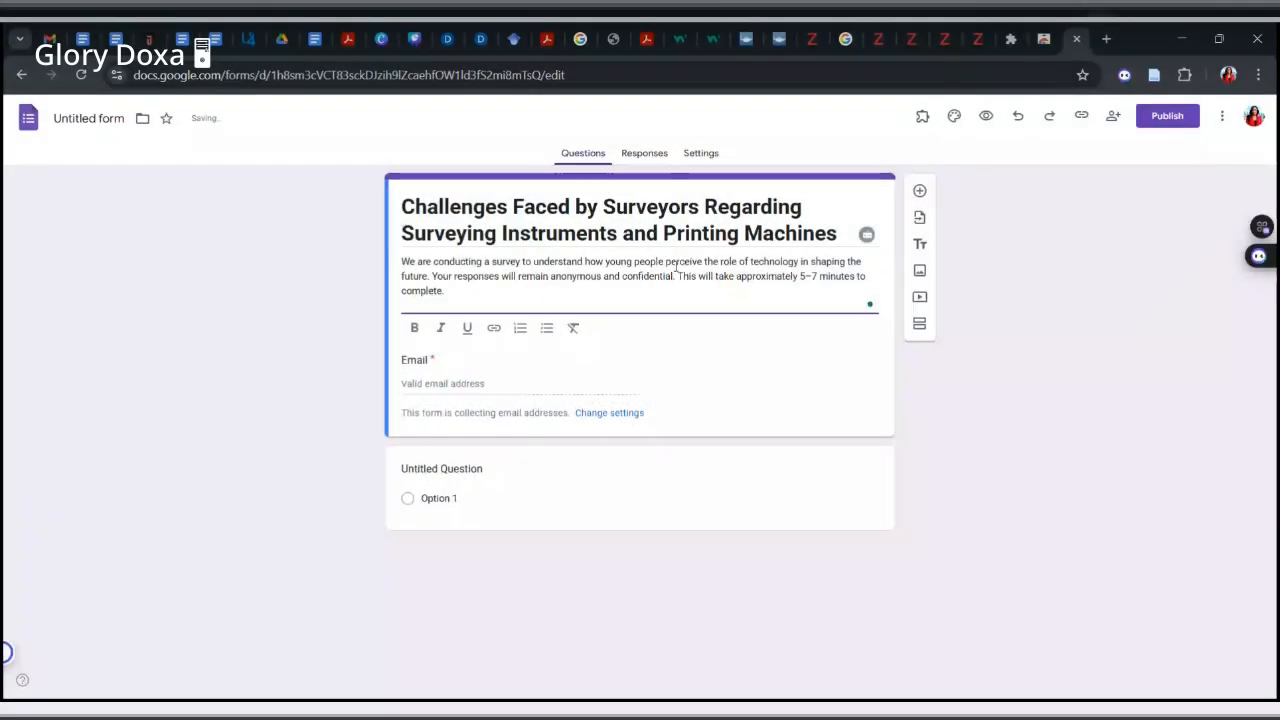
key("BackSpace")
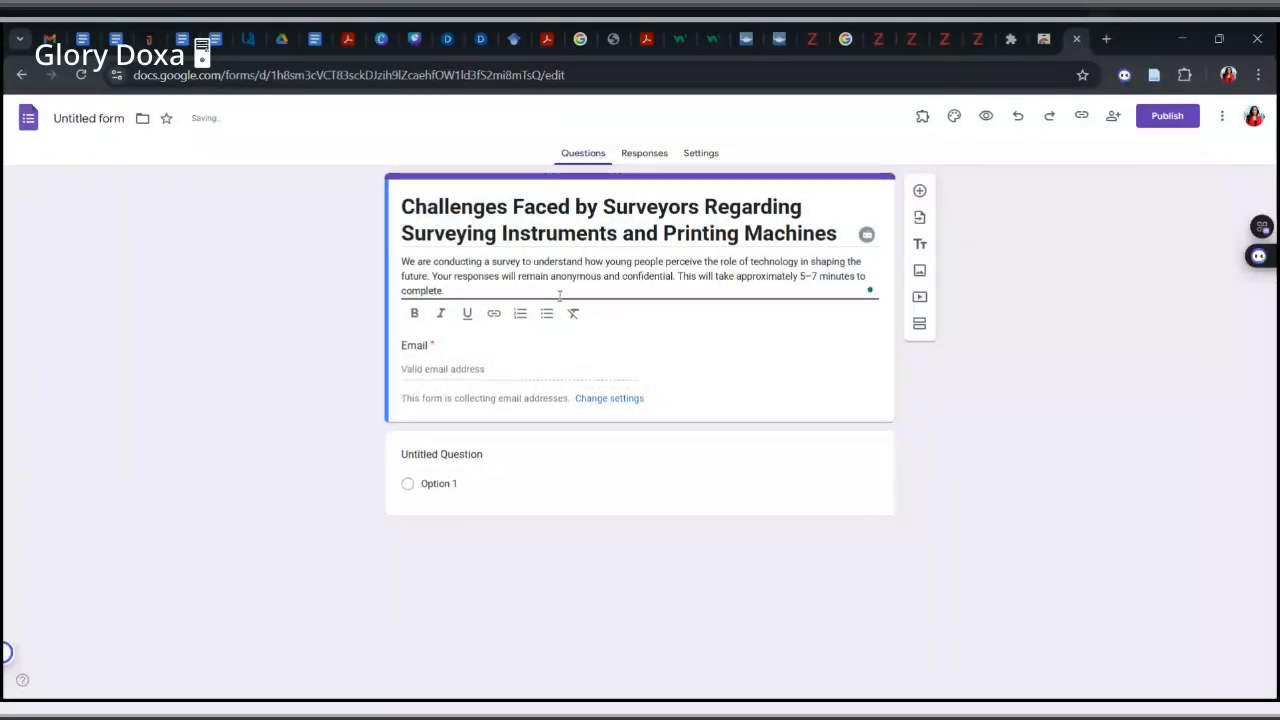
key("Return")
key("Return")
type("Thanks")
left_click(989, 440)
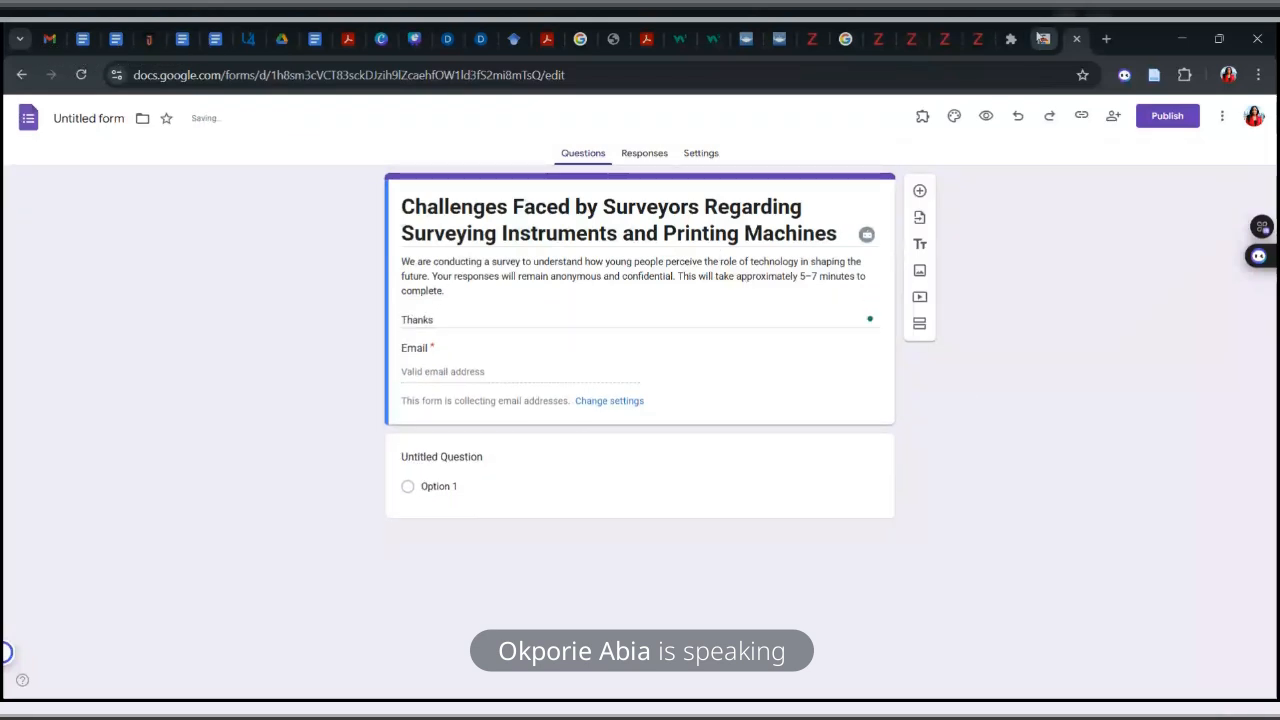
Step: Open a new browser tab and look through the Google apps for Forms
left_click(1106, 39)
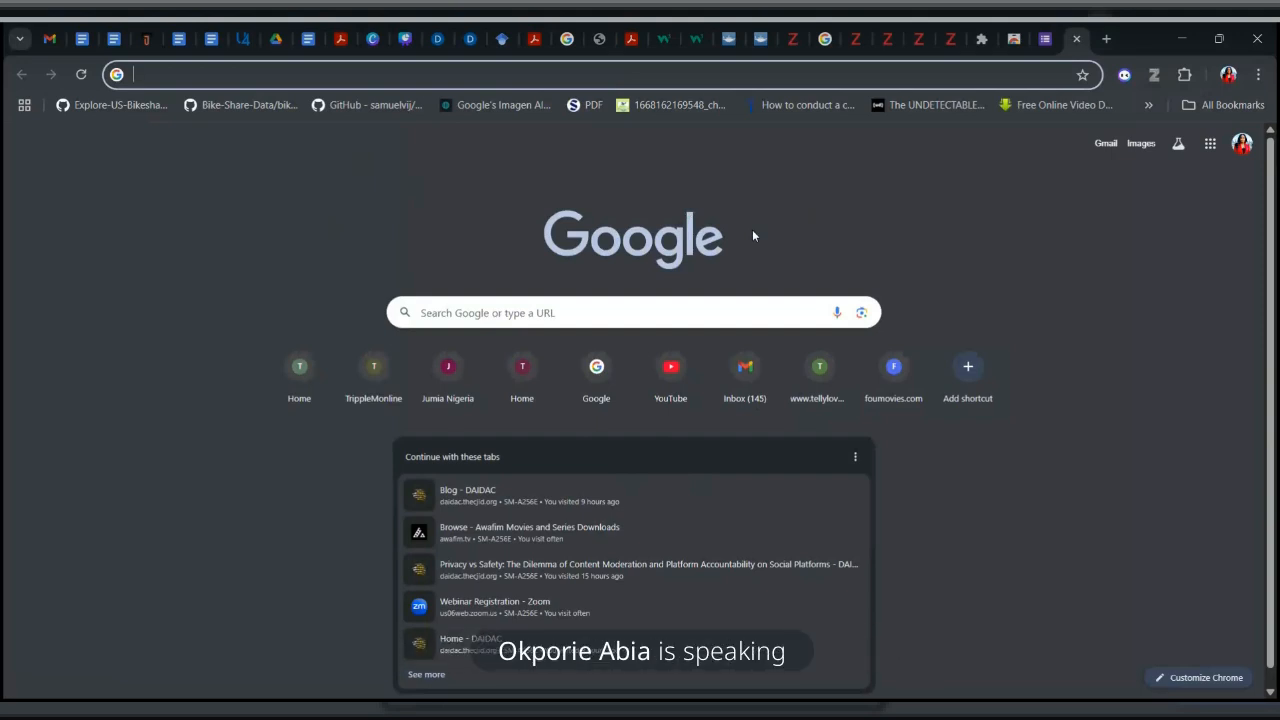
left_click(1210, 150)
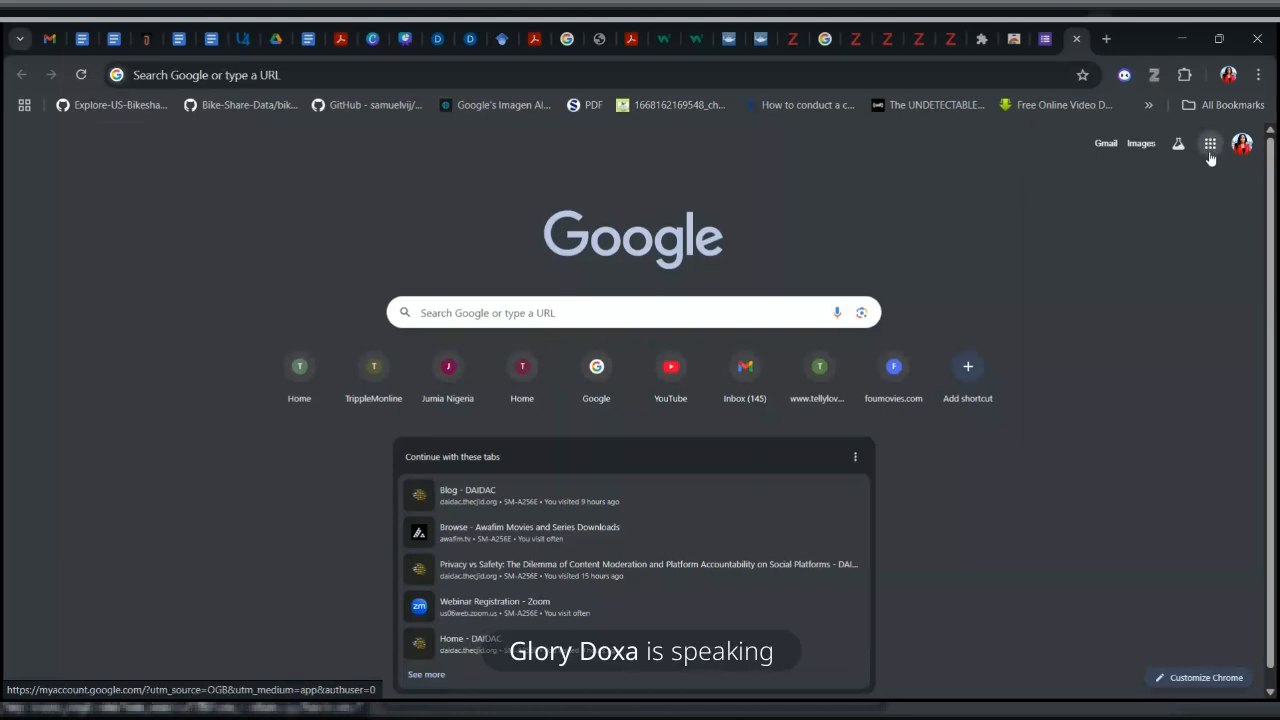
scroll(1241, 309, "down", 4)
scroll(1241, 309, "up", 3)
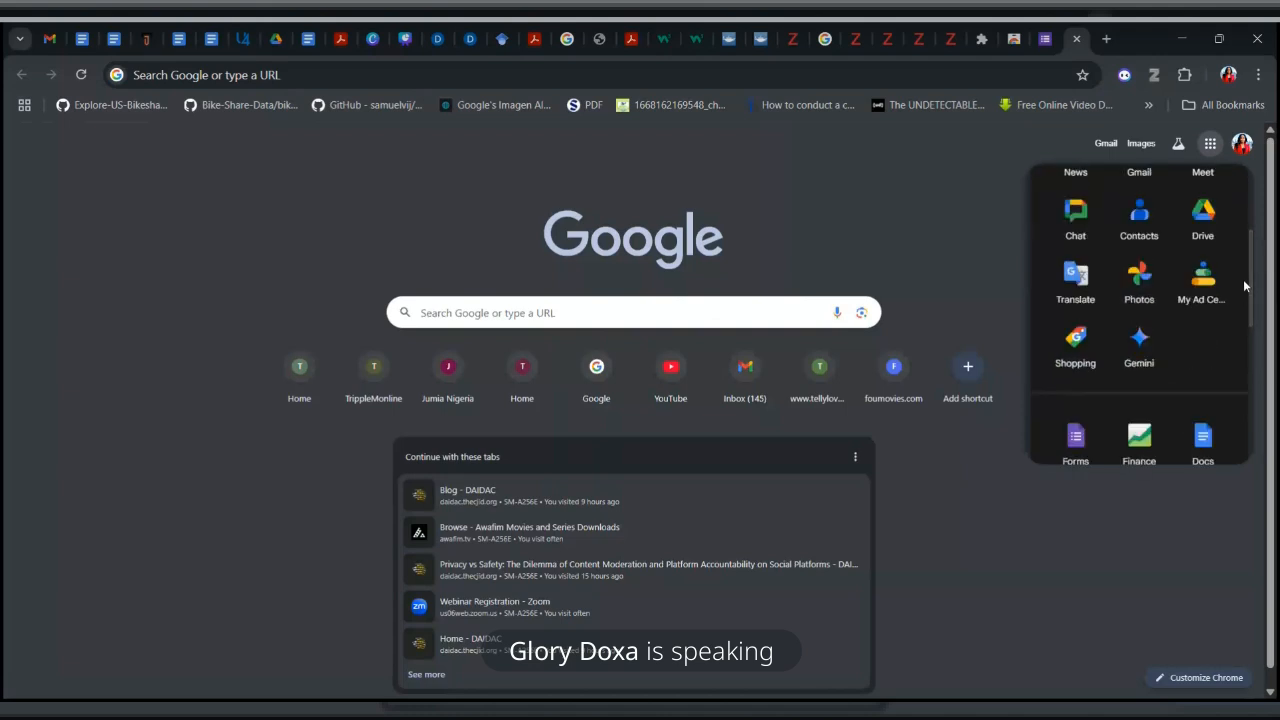
Step: Search the web for "google form", look over the results and return to the survey form
left_click(778, 70)
type("g")
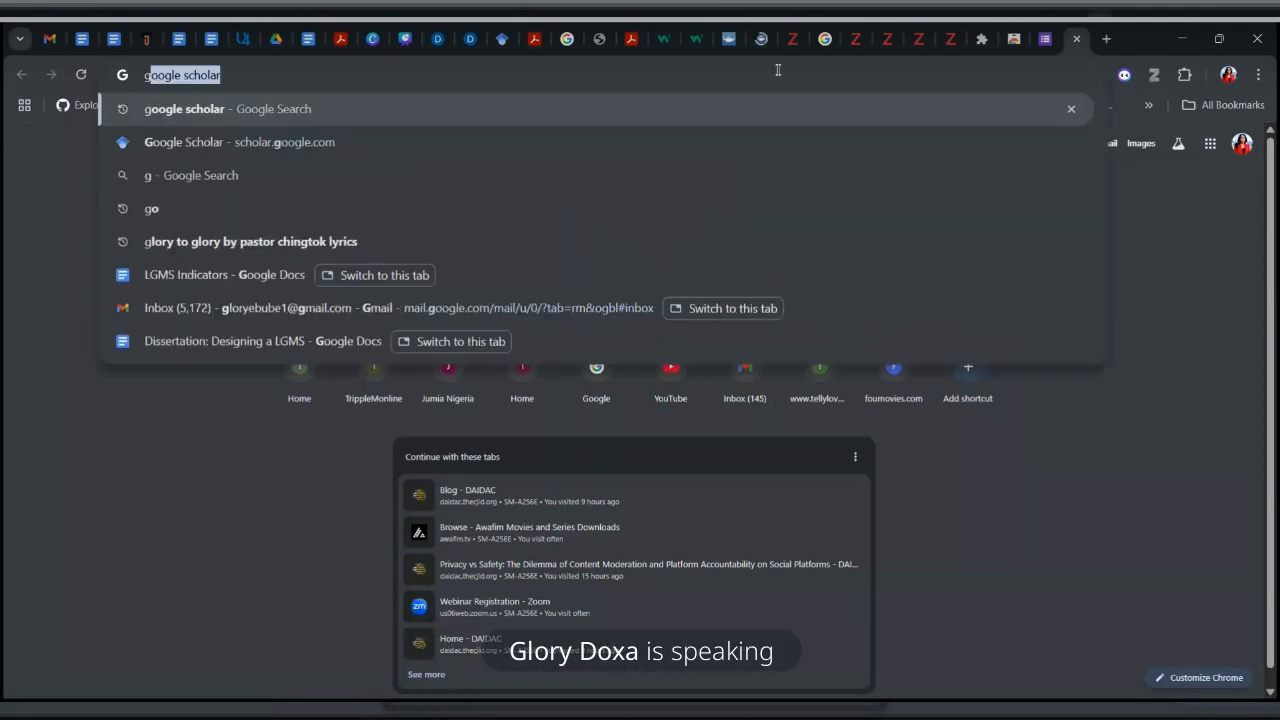
type("oogle form")
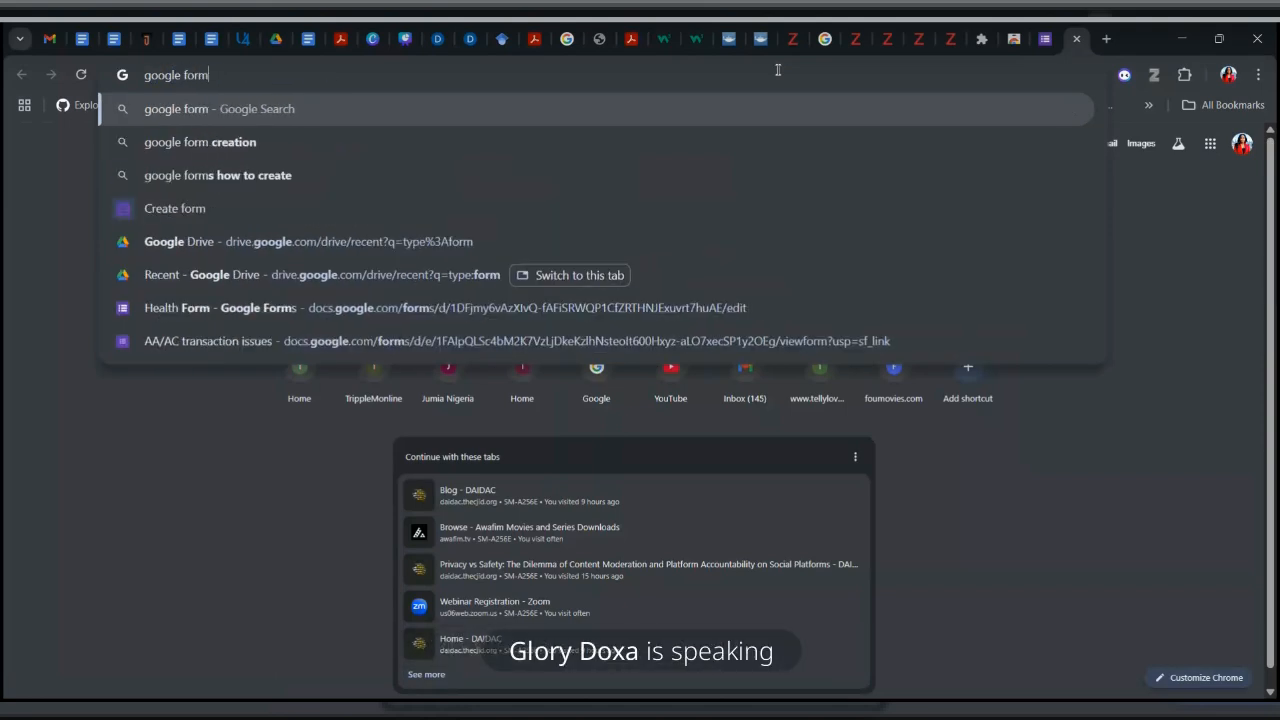
key("Return")
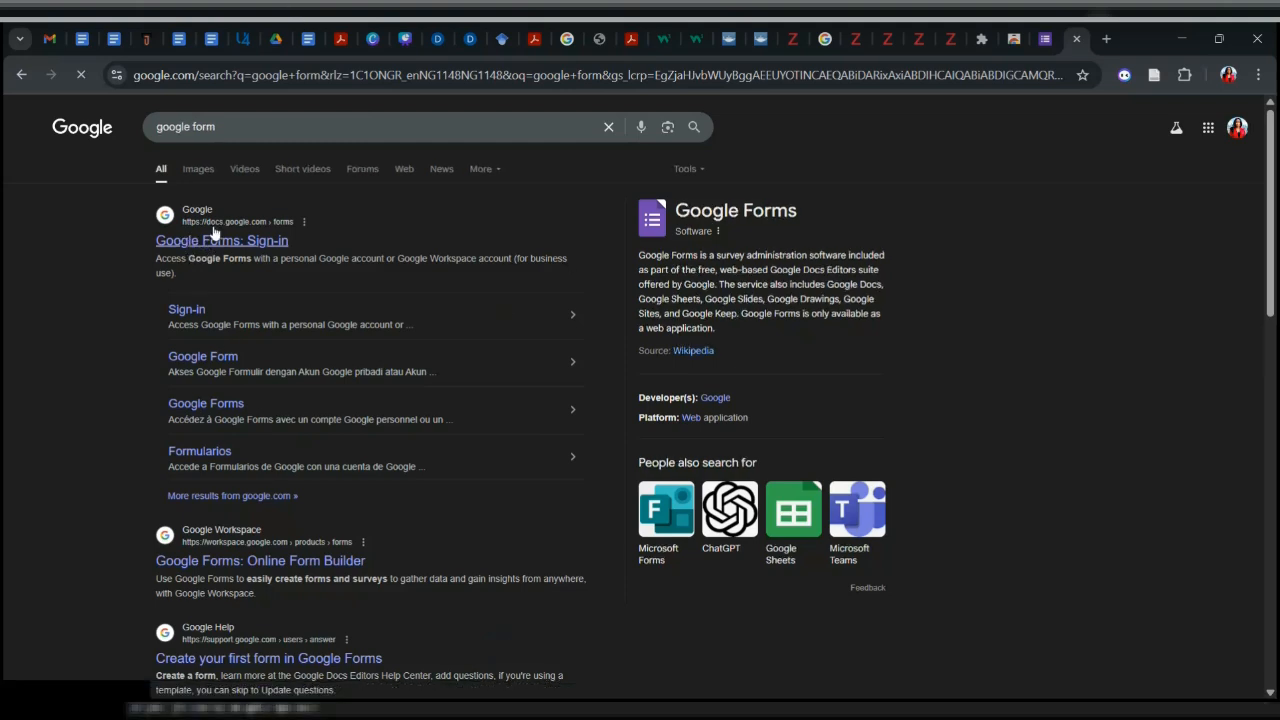
left_click(1045, 40)
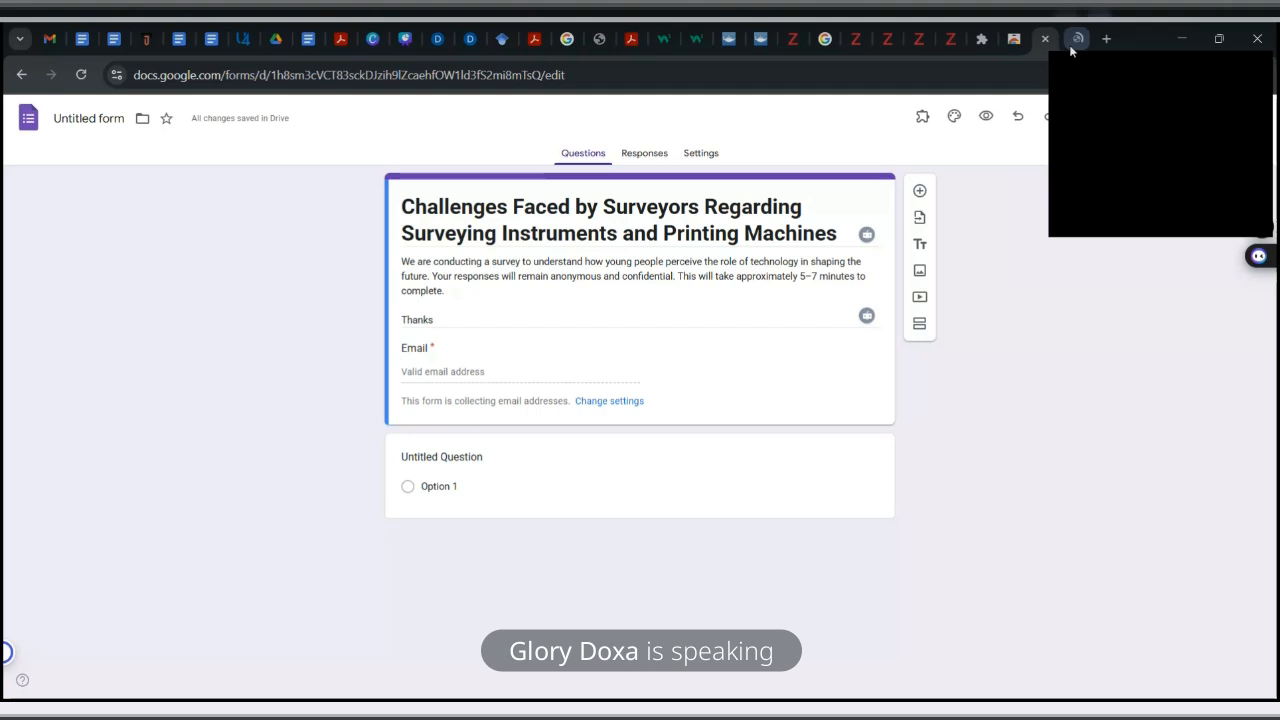
key("ctrl+Tab")
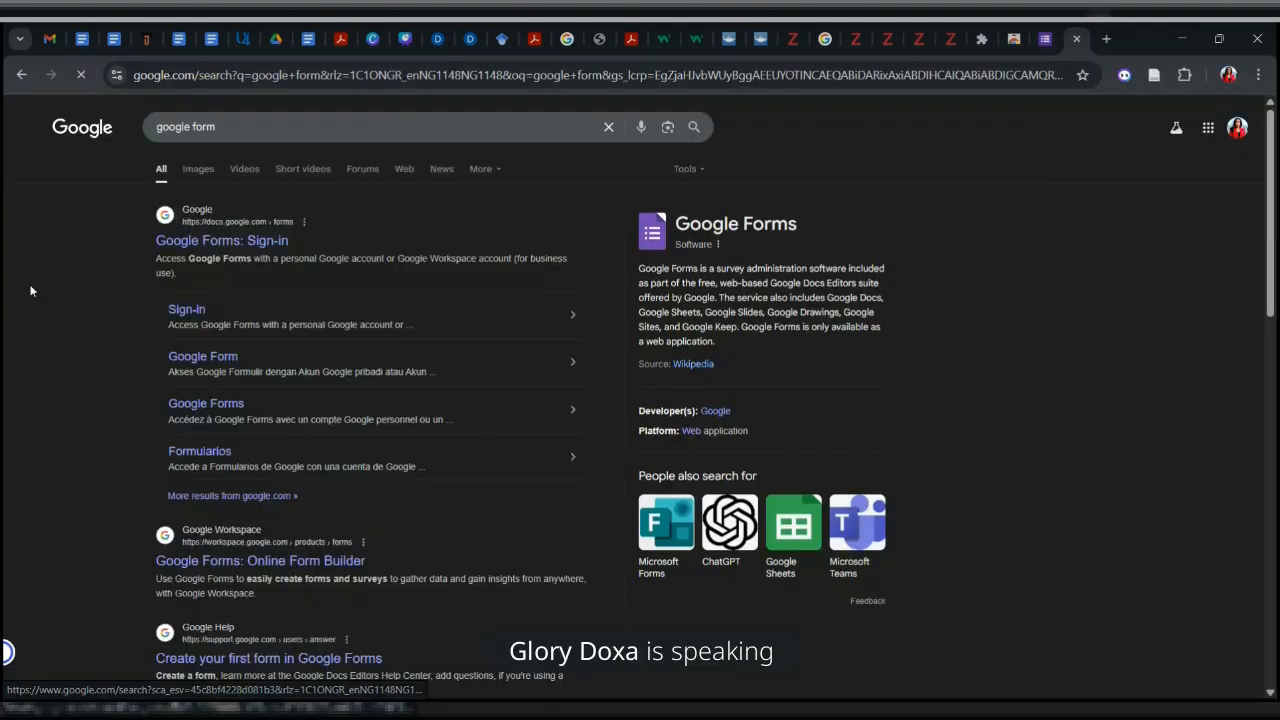
left_click(1036, 52)
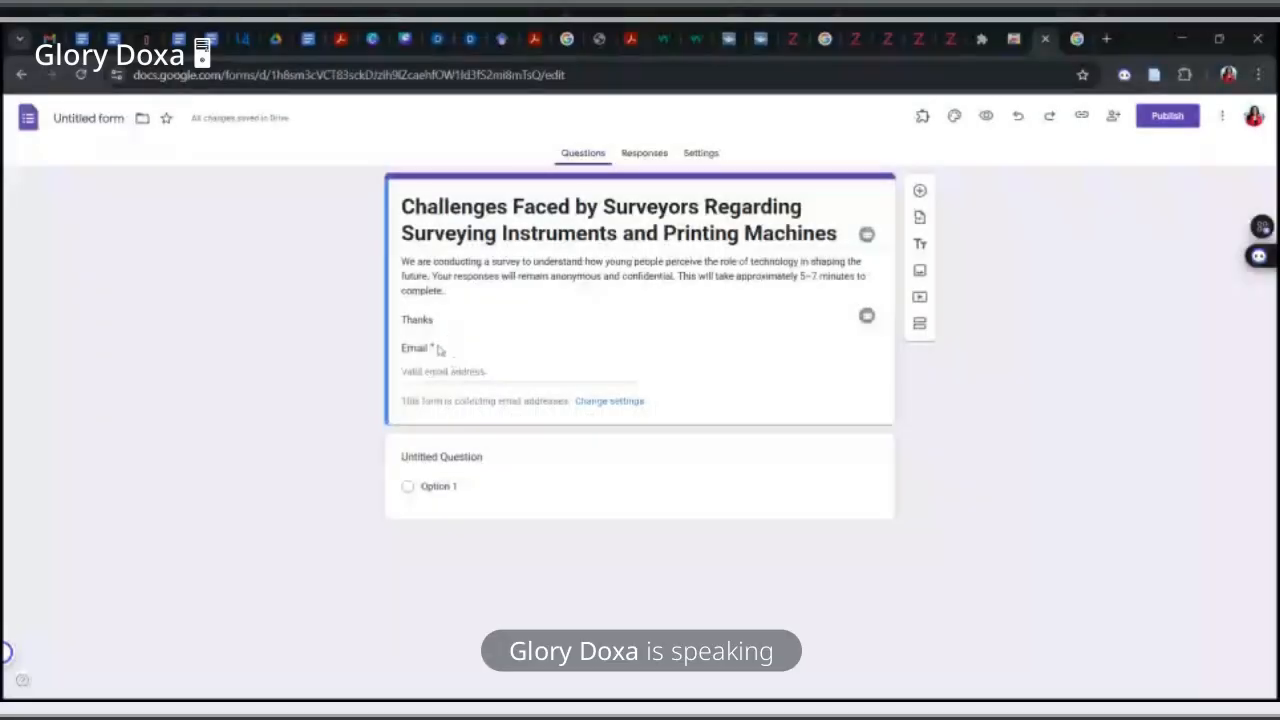
Step: Examine the required marker on the Email field and the text of the form description
double_click(433, 348)
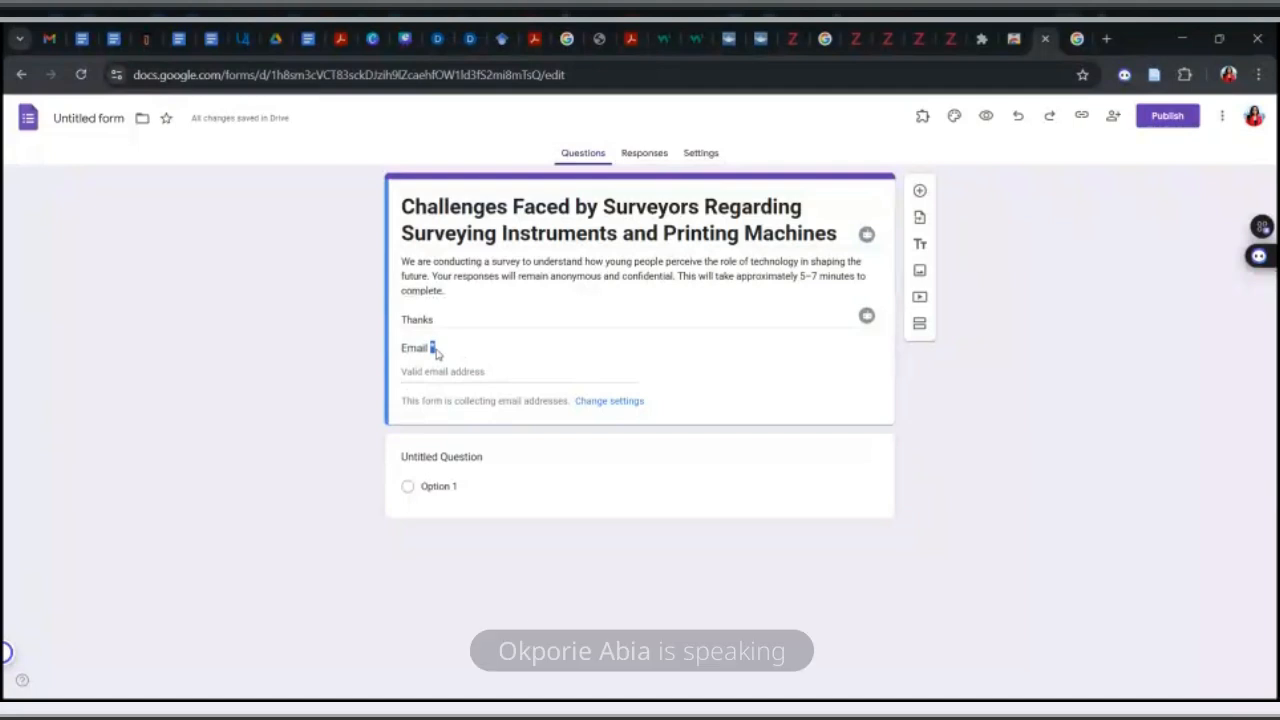
left_click(546, 333)
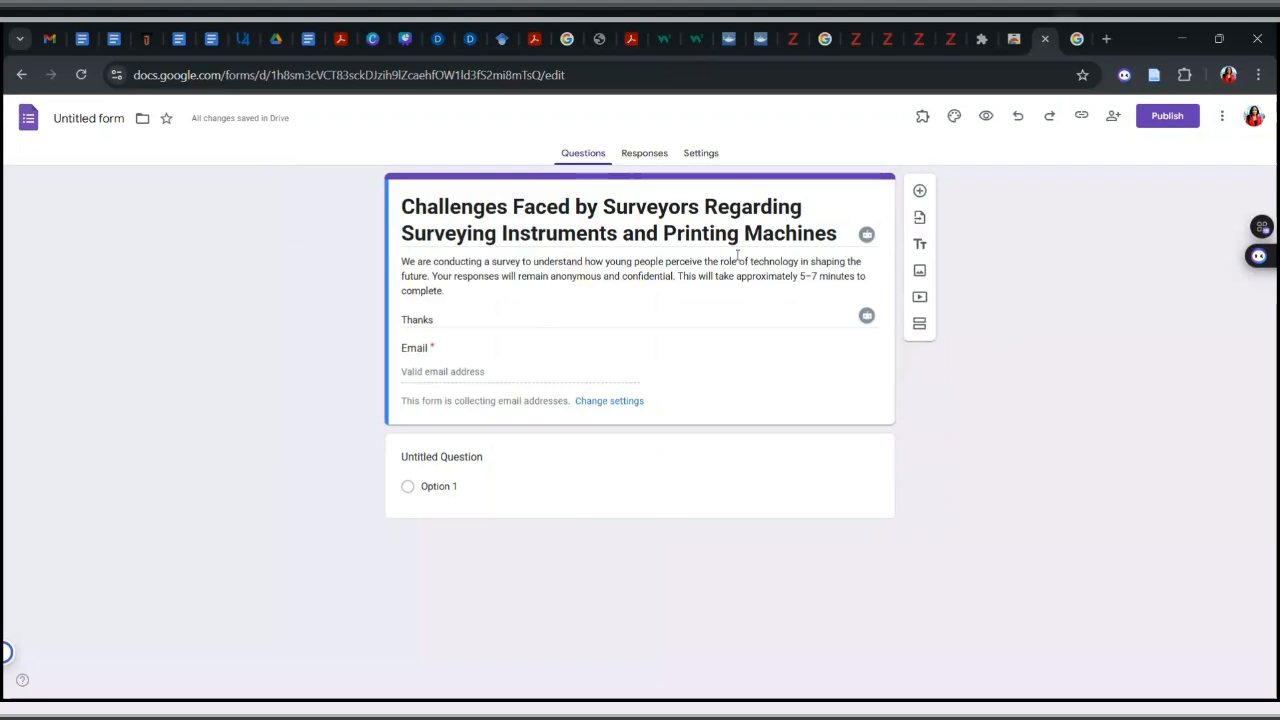
left_click(674, 282)
key("ctrl+a")
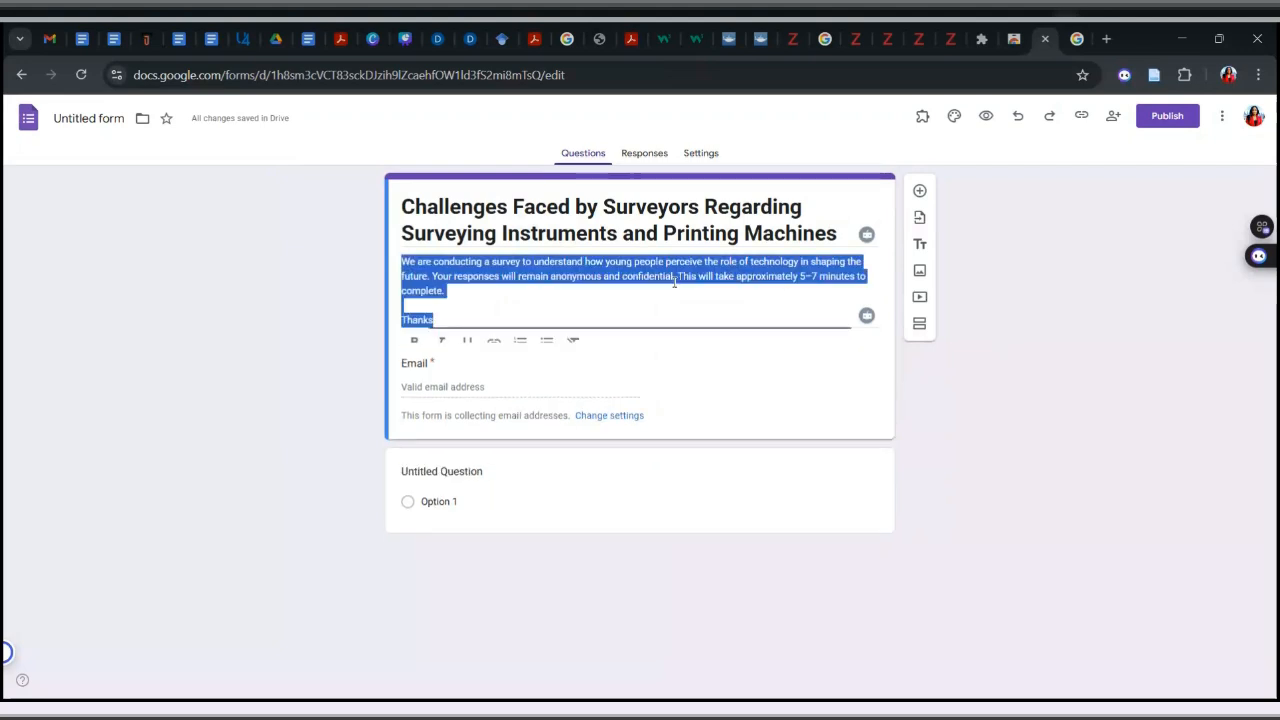
left_click(674, 282)
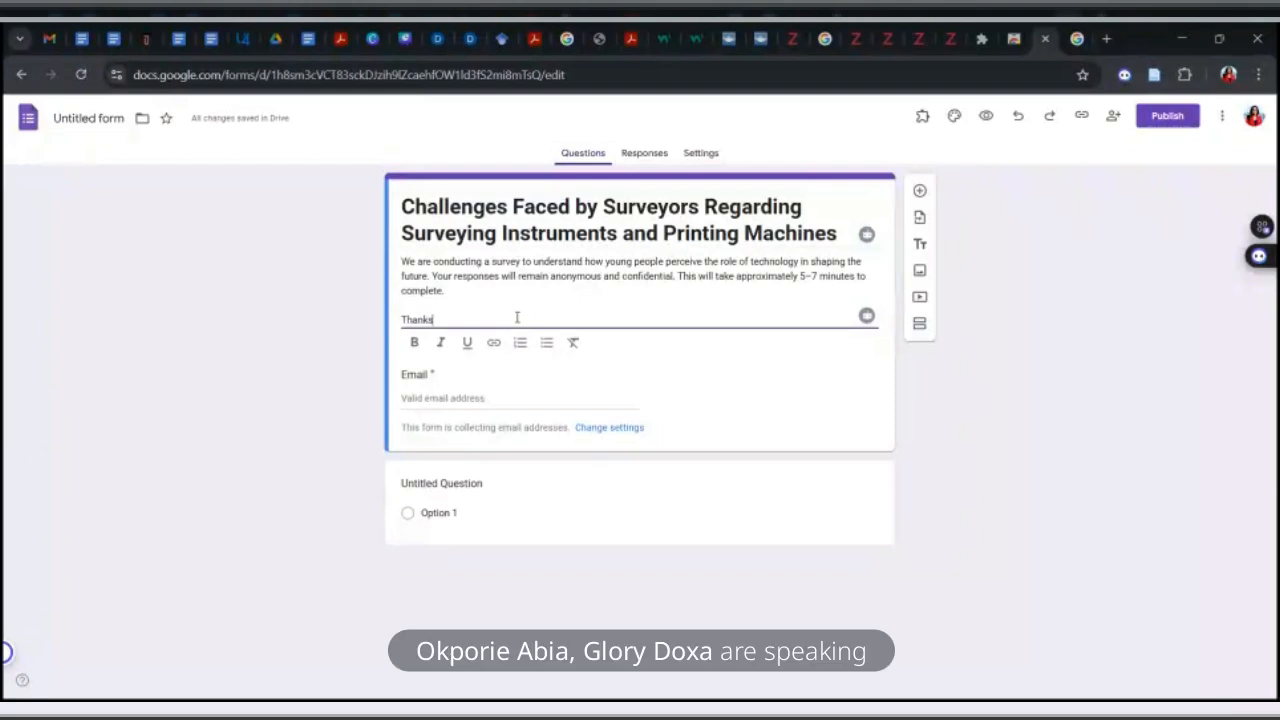
left_click(435, 384)
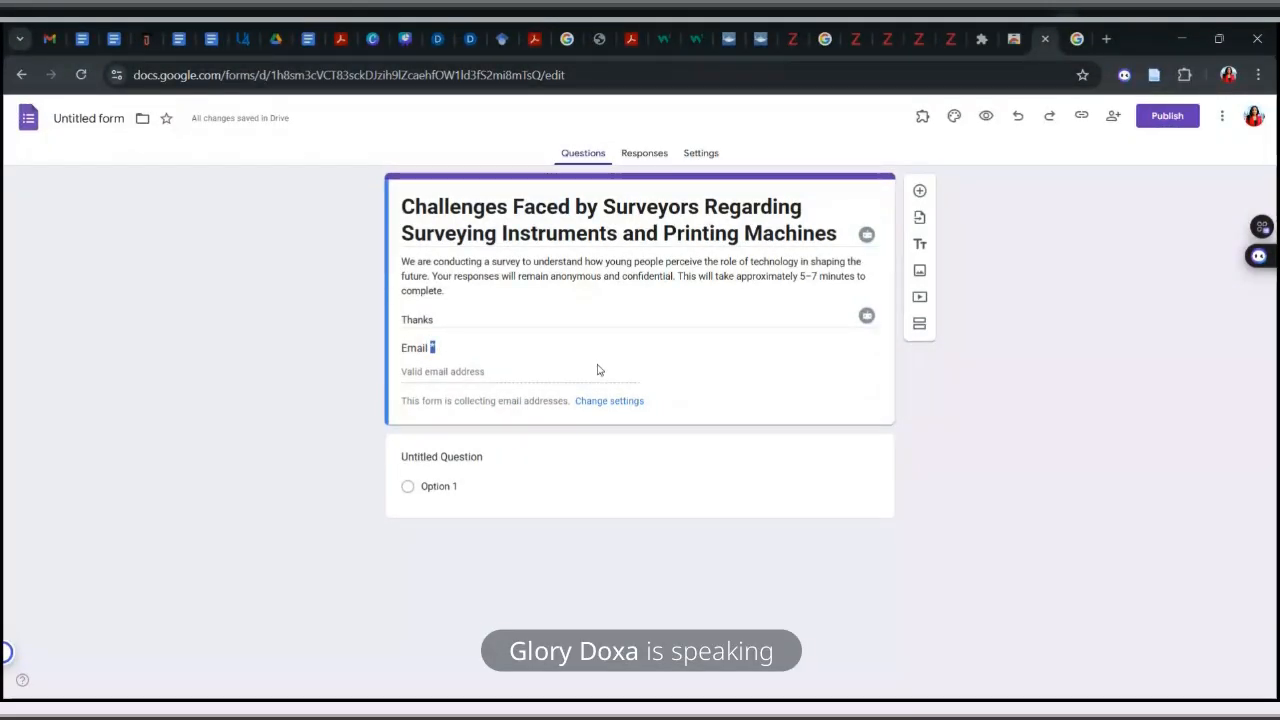
left_click(445, 382)
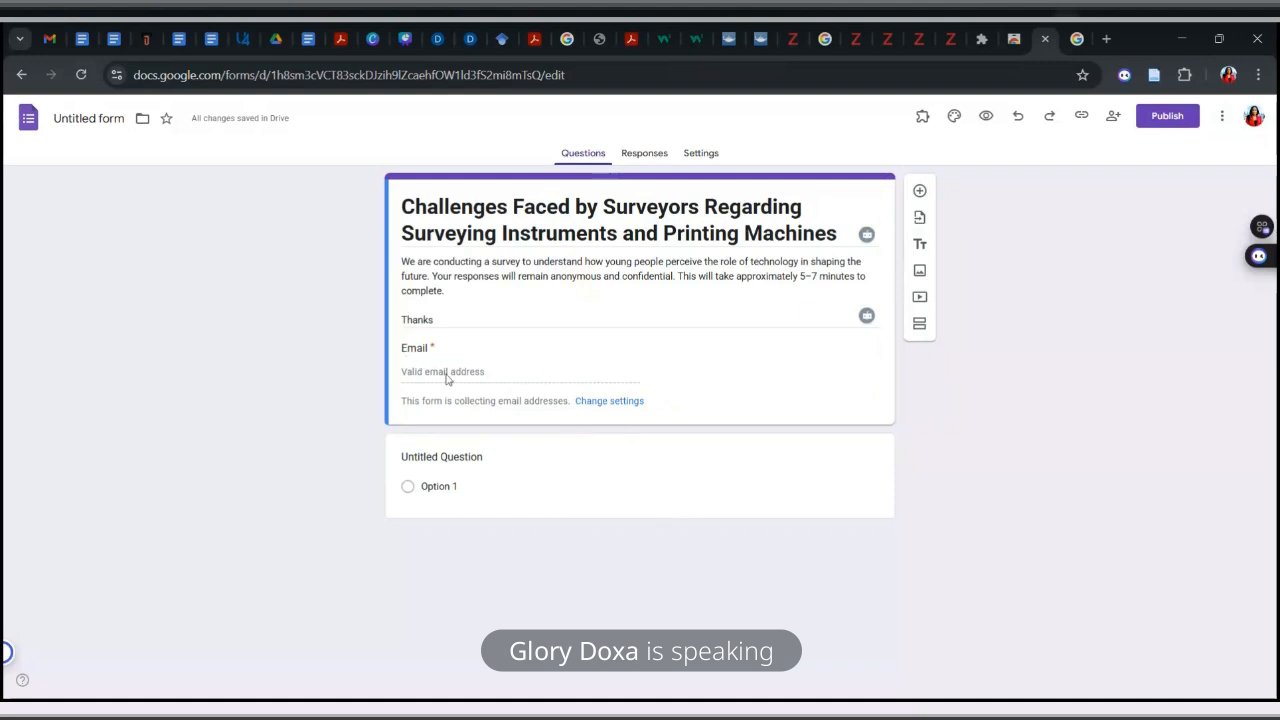
Step: In the form's response settings, set Collect email addresses to Do not collect
left_click(616, 404)
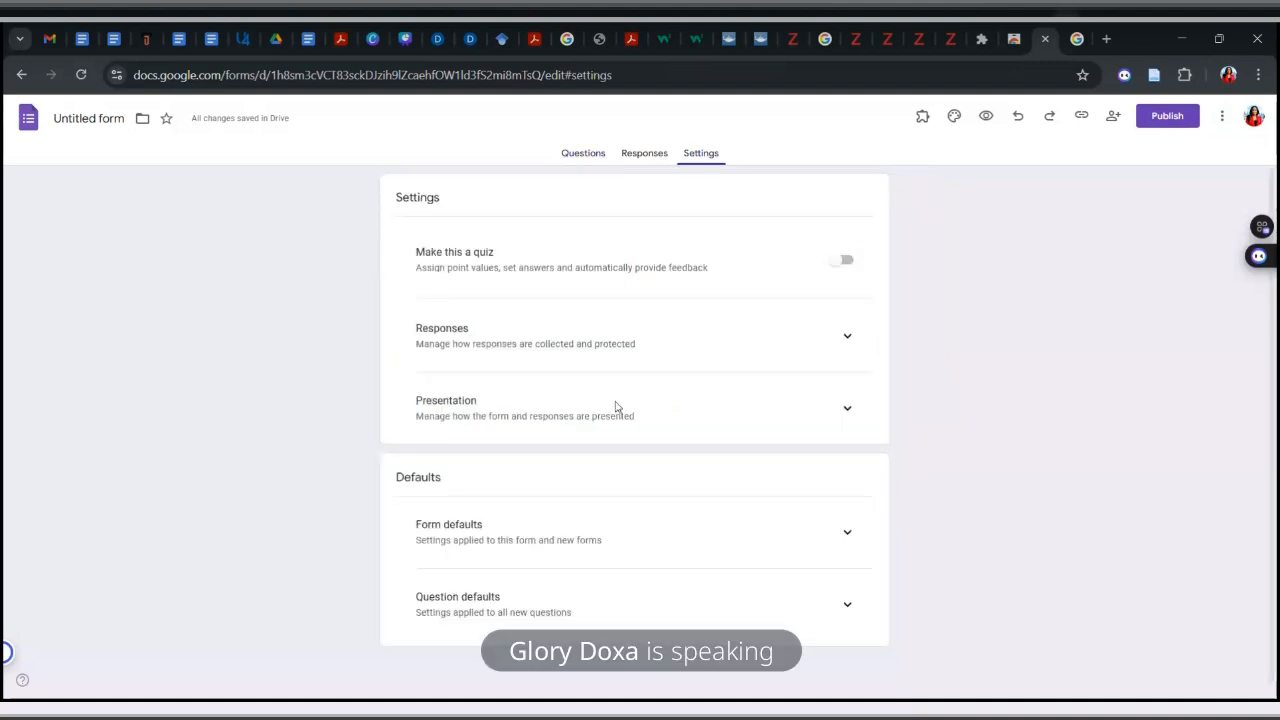
left_click(583, 154)
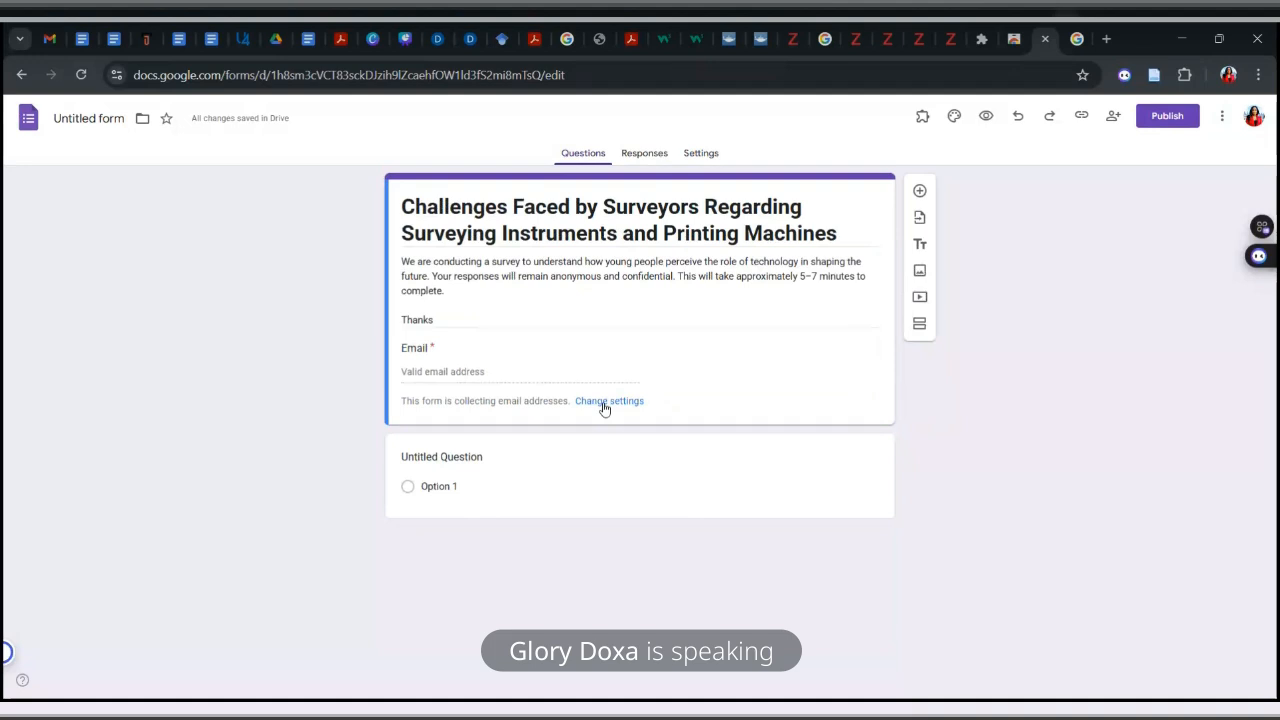
left_click(604, 402)
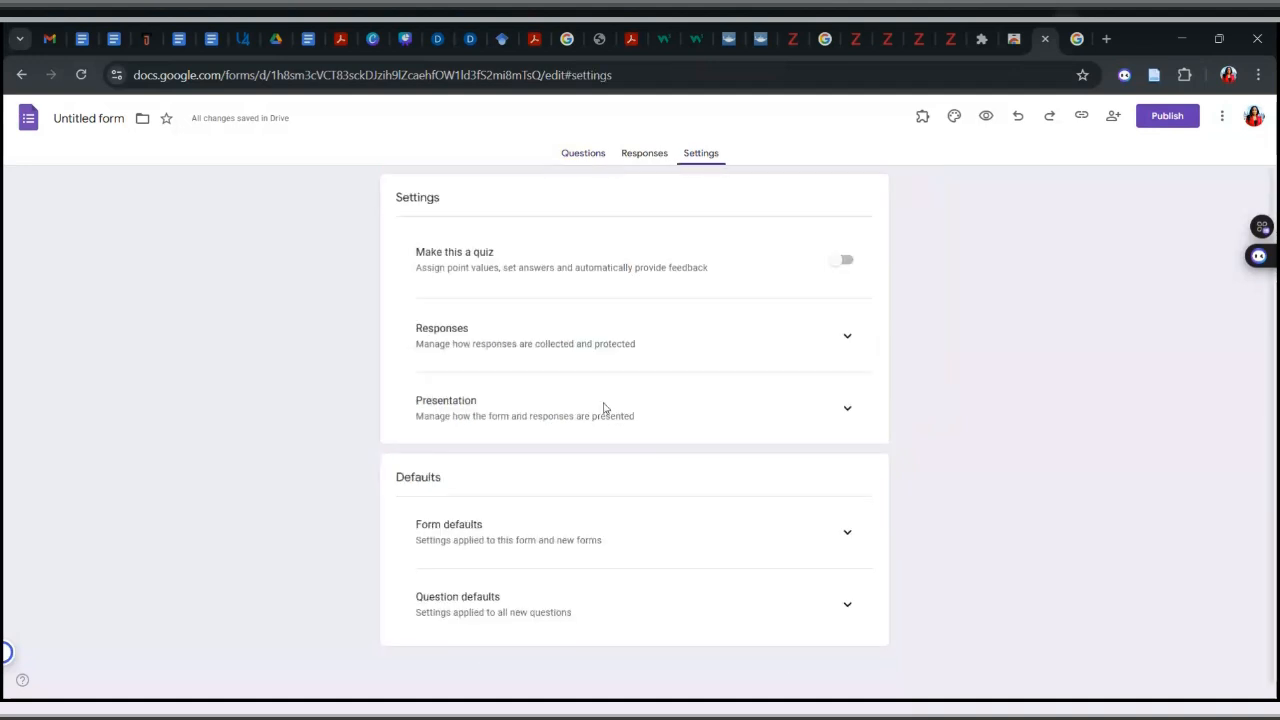
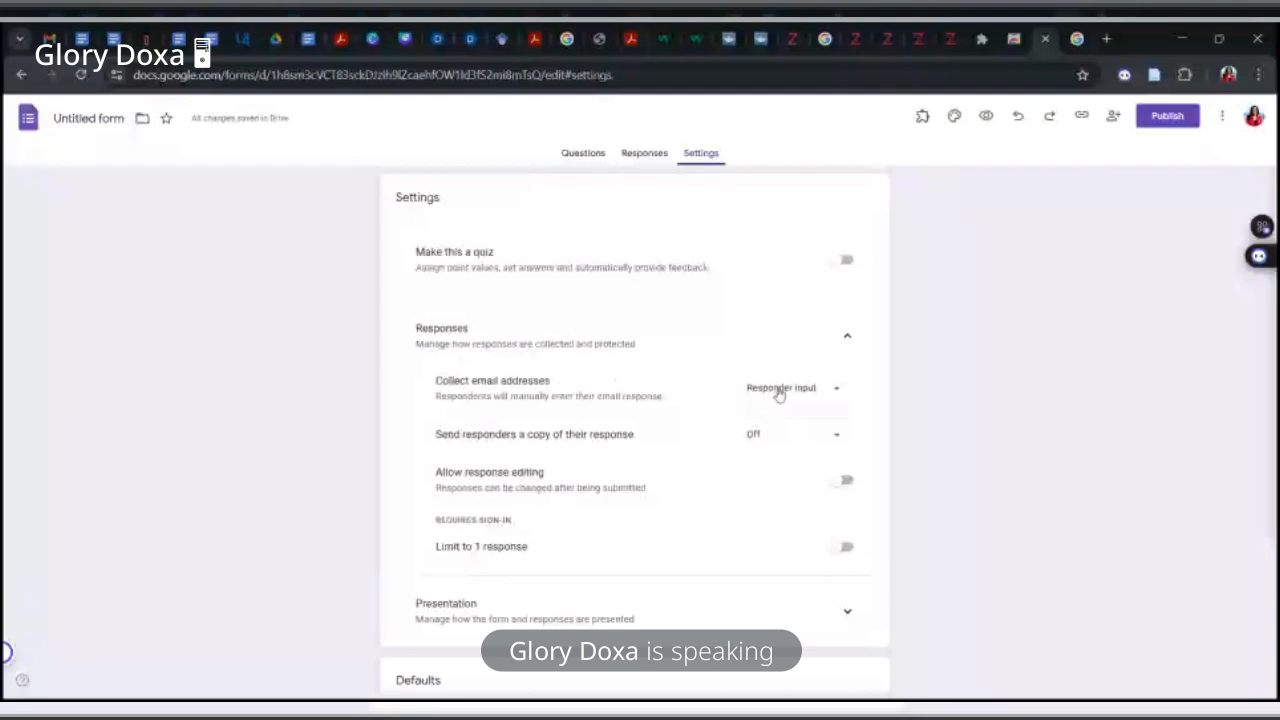
left_click(831, 392)
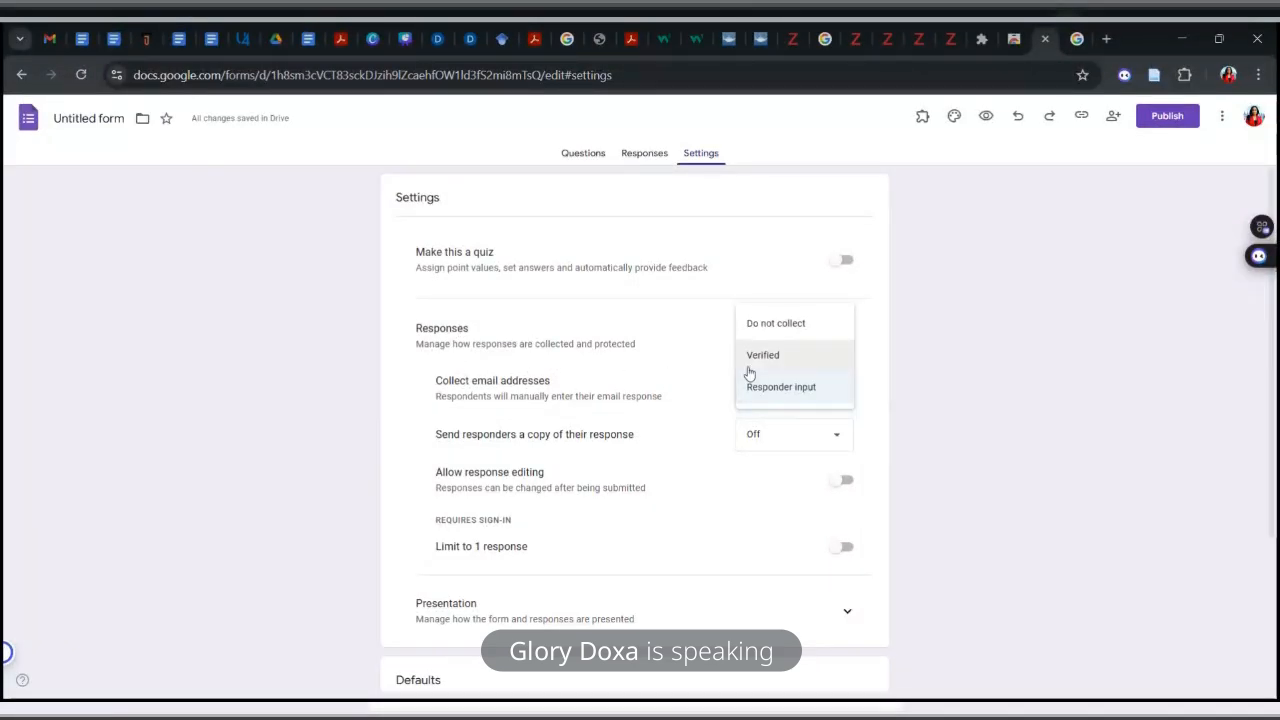
left_click(794, 336)
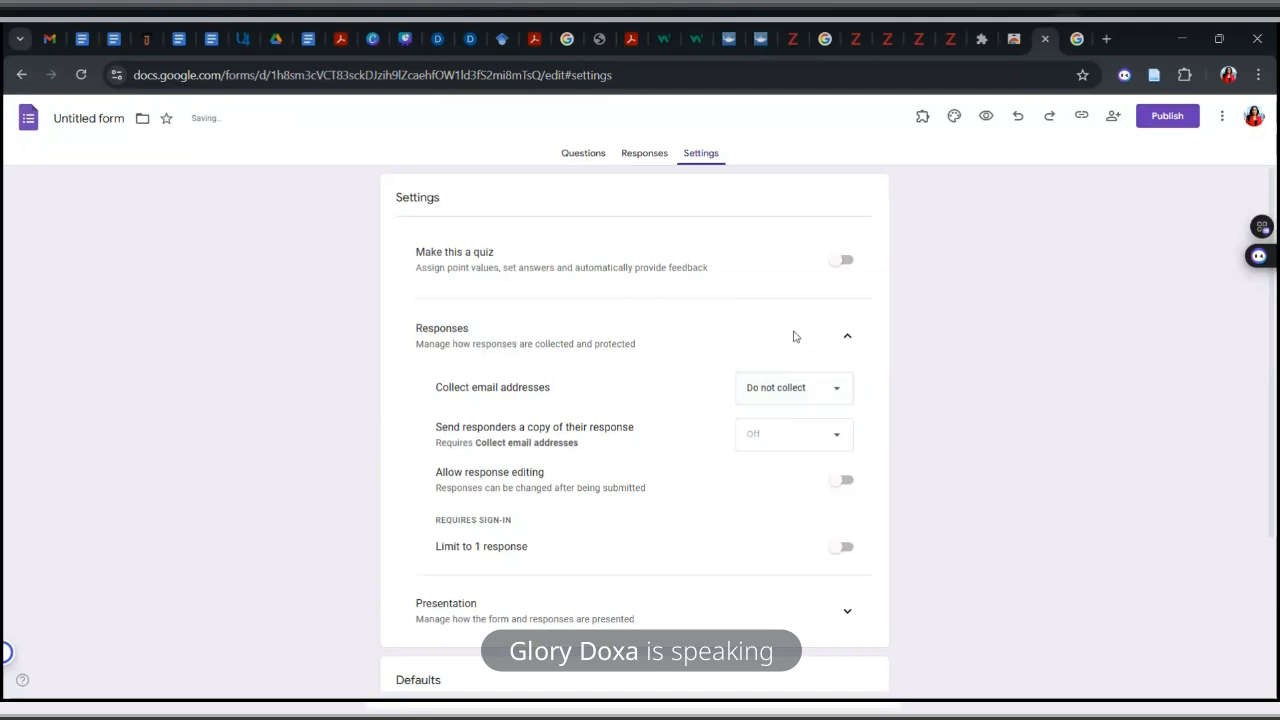
Step: Check the form's question page and view its responses section
left_click(602, 161)
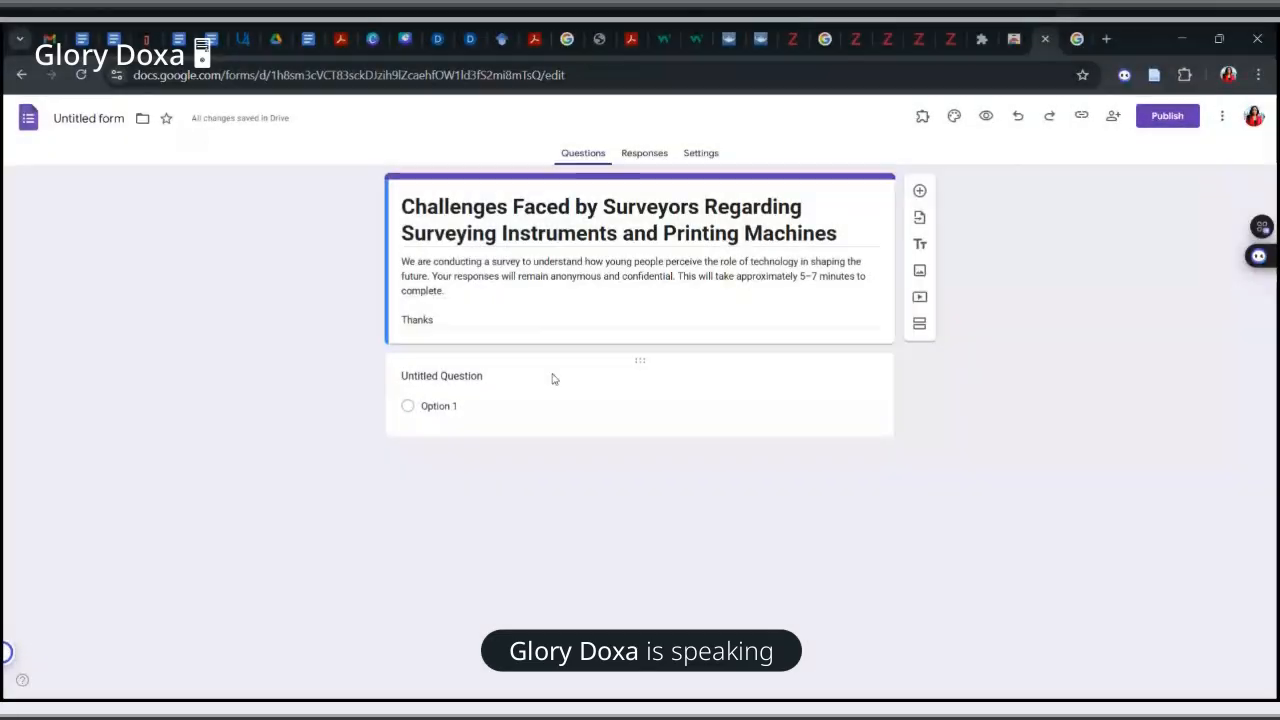
left_click(653, 160)
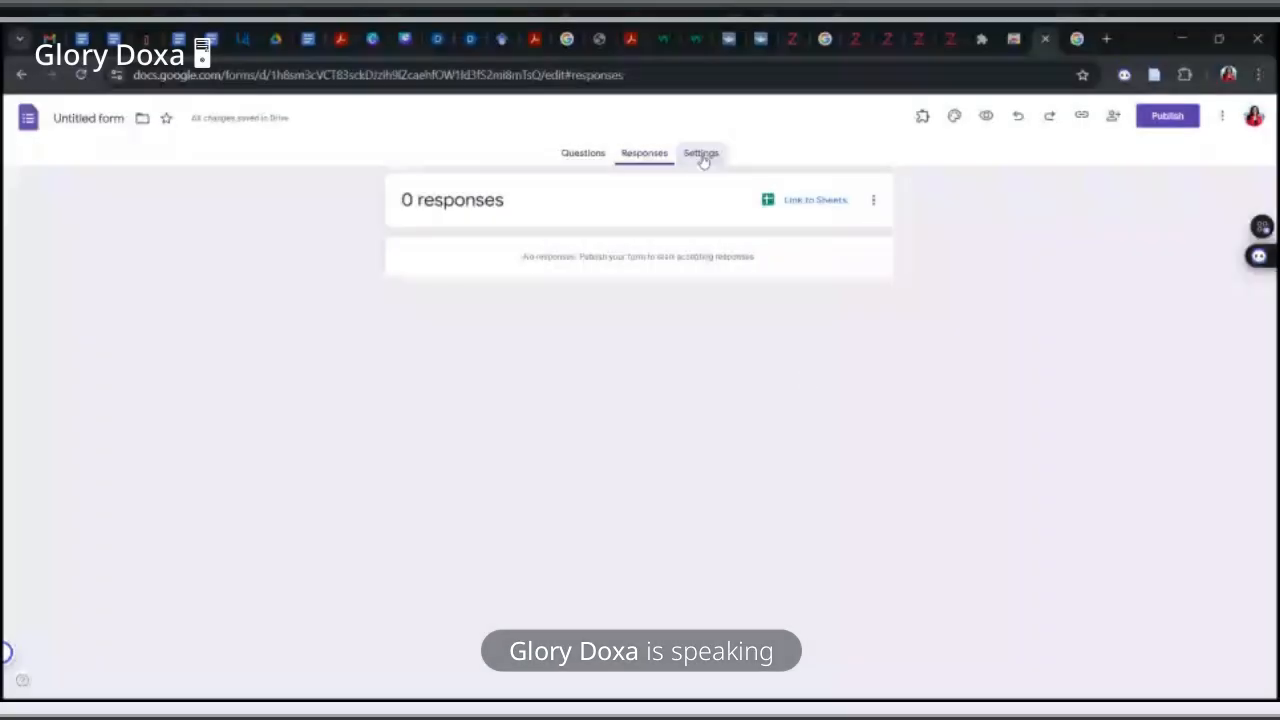
Step: Look over the form's settings, the untitled question and the responses section
left_click(701, 154)
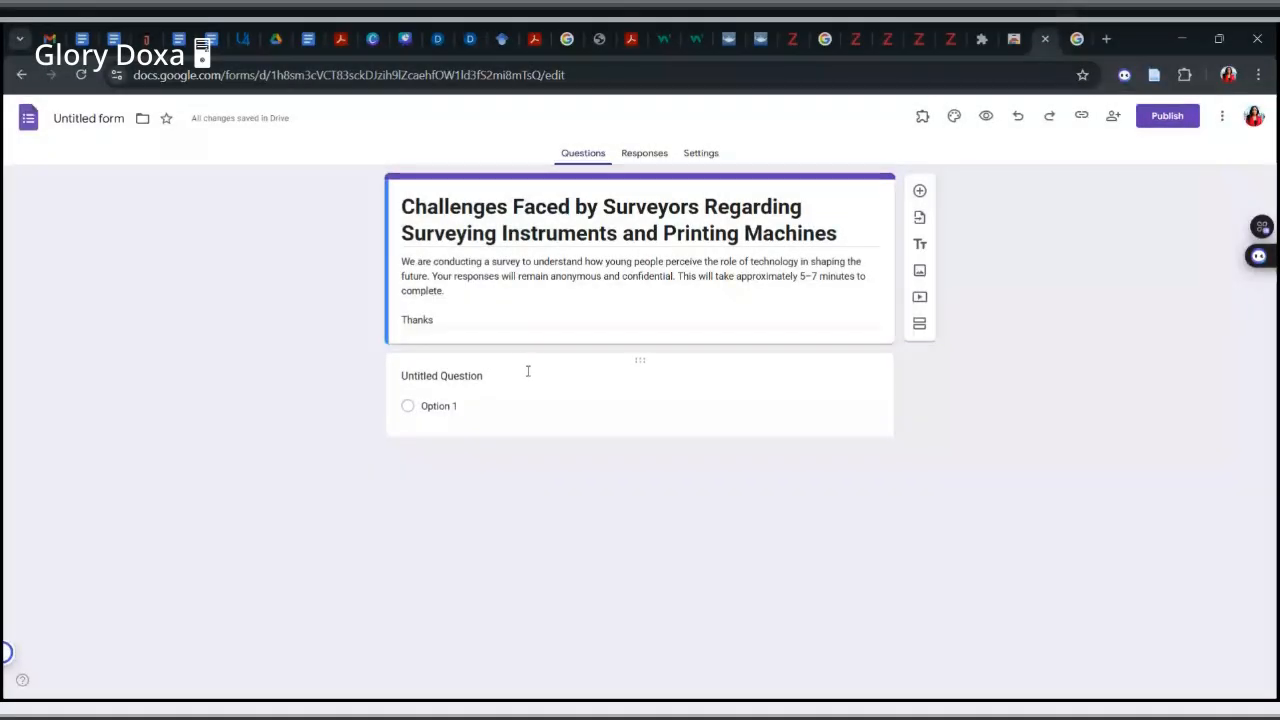
left_click(520, 373)
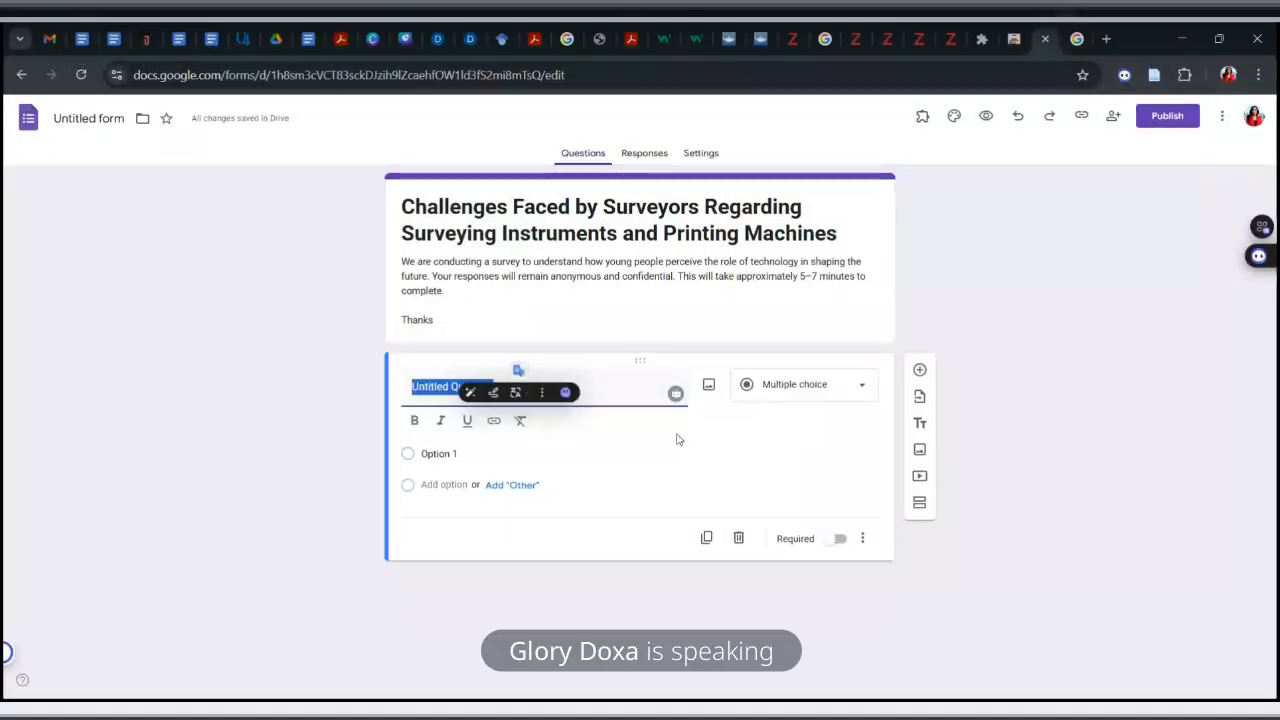
left_click(571, 375)
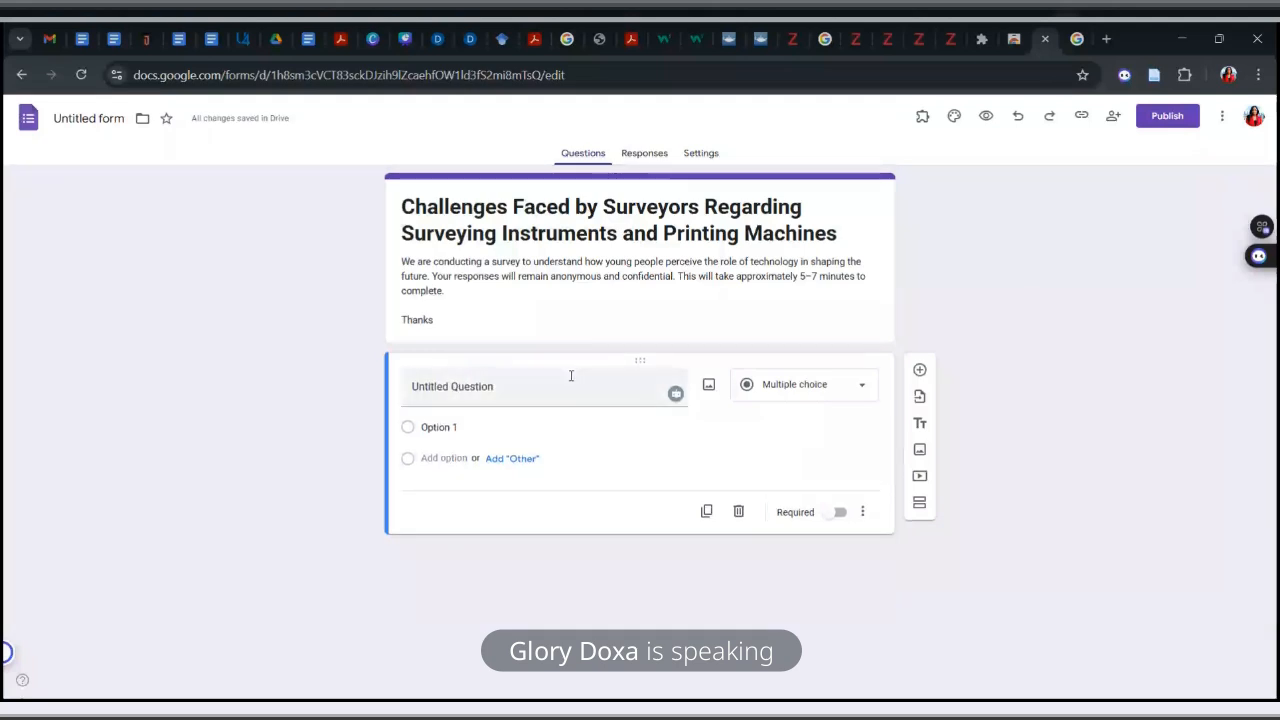
left_click(571, 375)
left_click(641, 386)
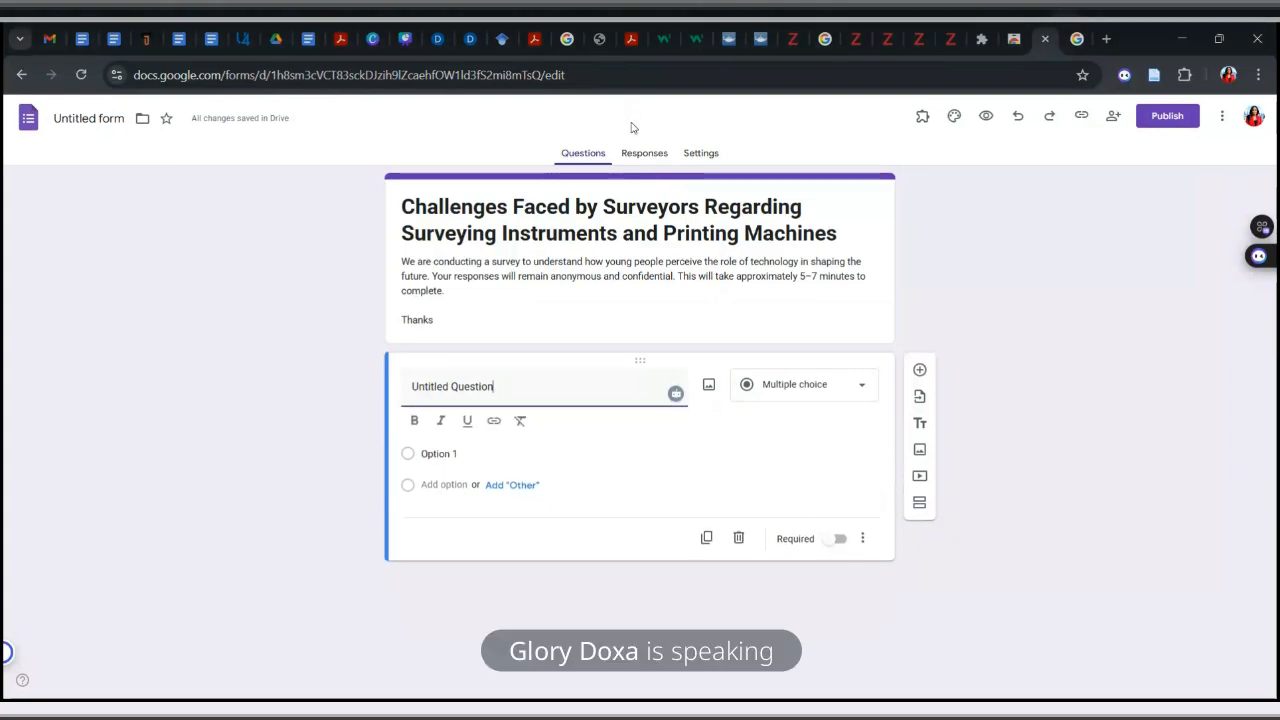
left_click(640, 152)
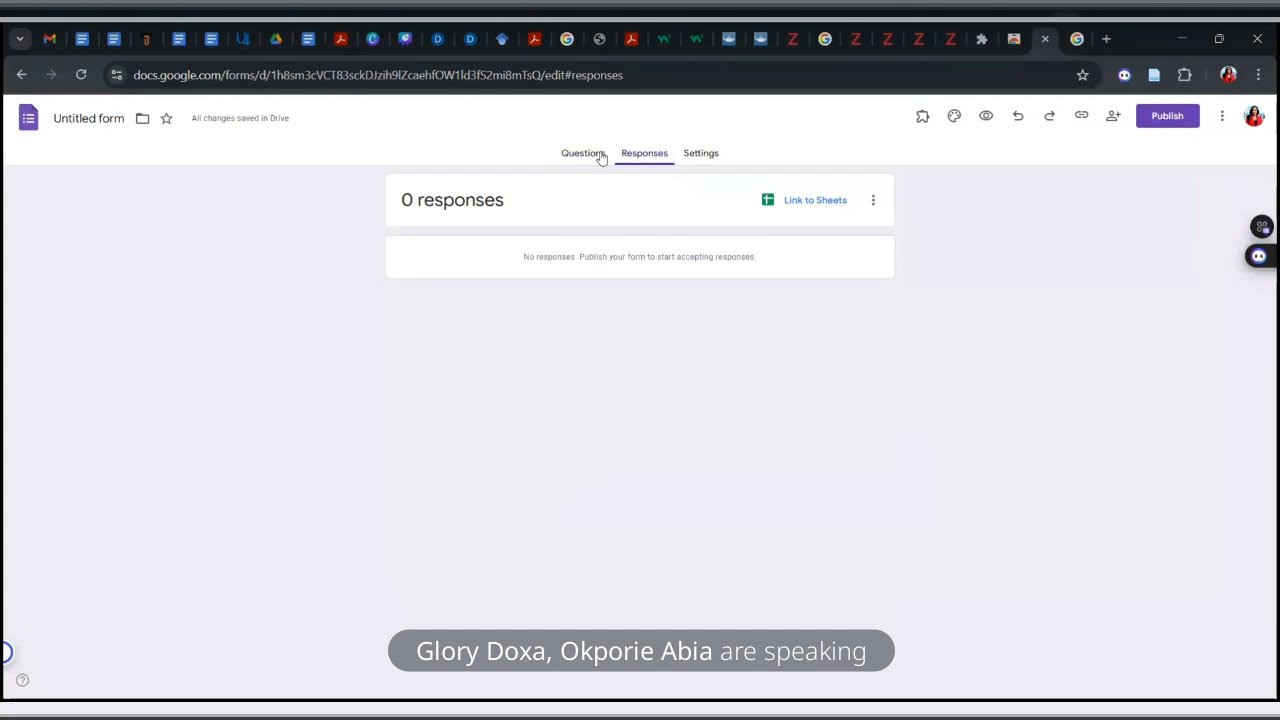
left_click(599, 155)
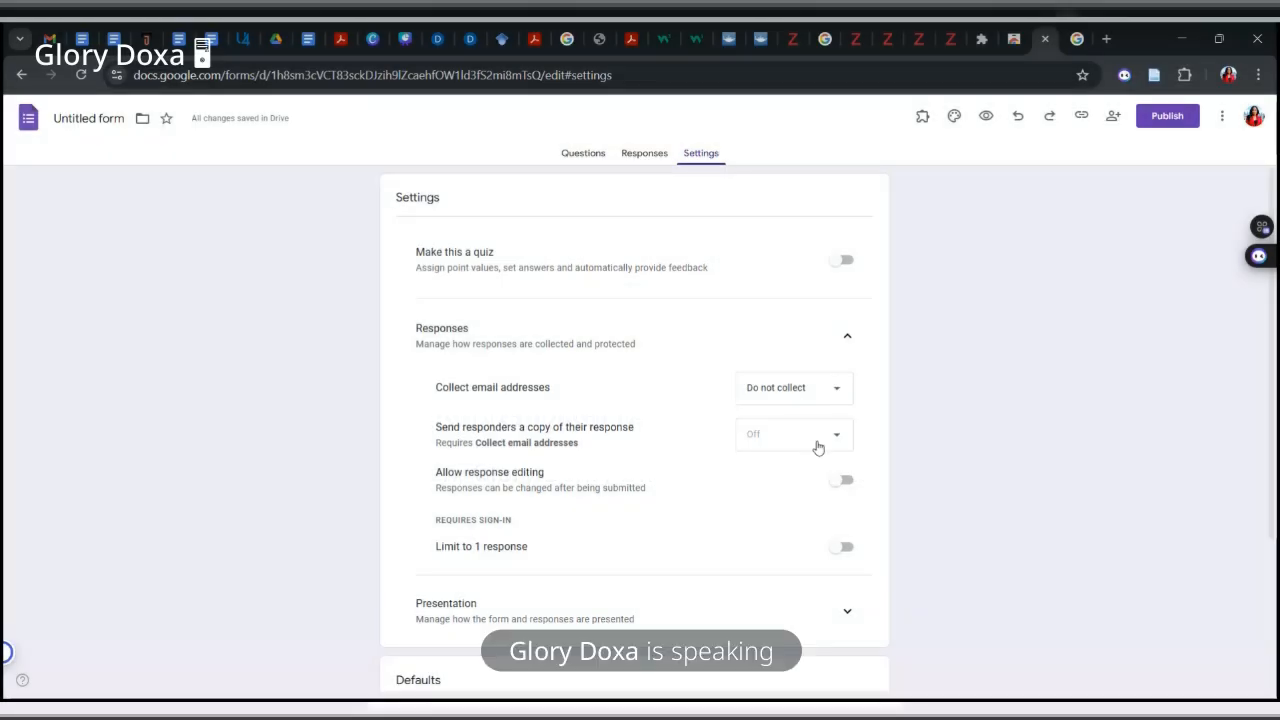
Step: Set Collect email addresses to Responder input and check the effect on the question page
left_click(838, 396)
left_click(840, 400)
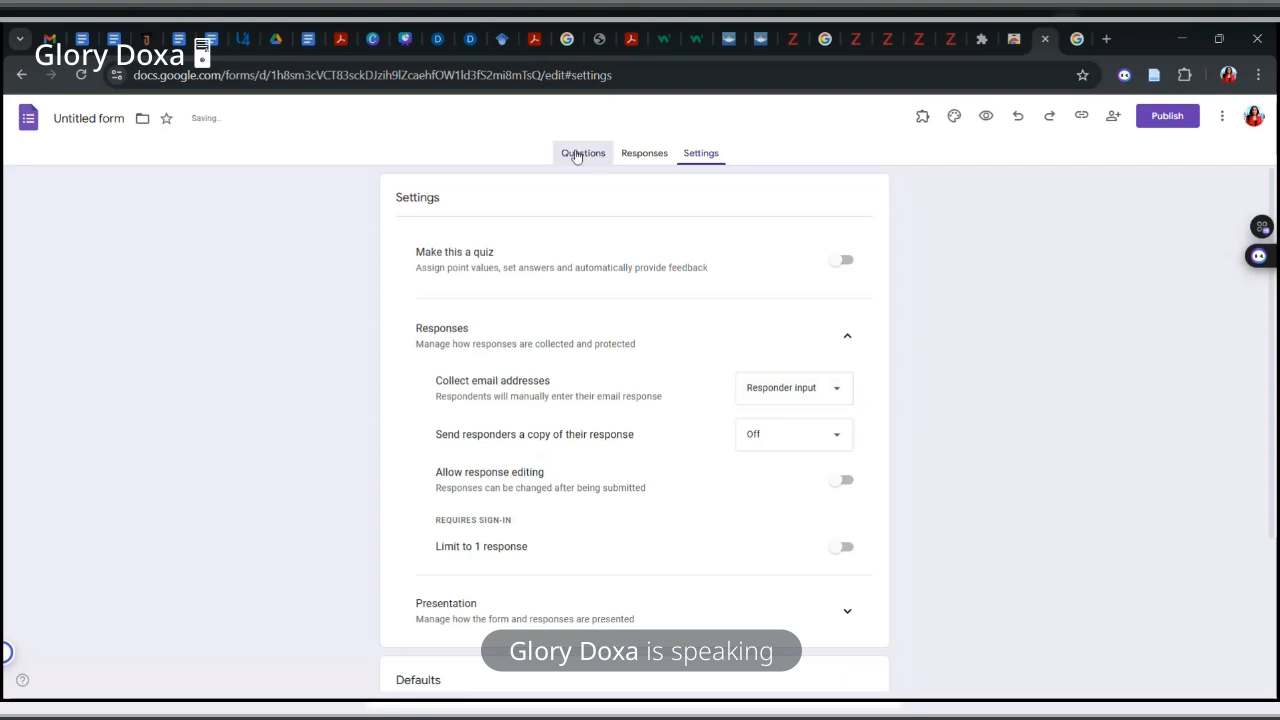
left_click(578, 155)
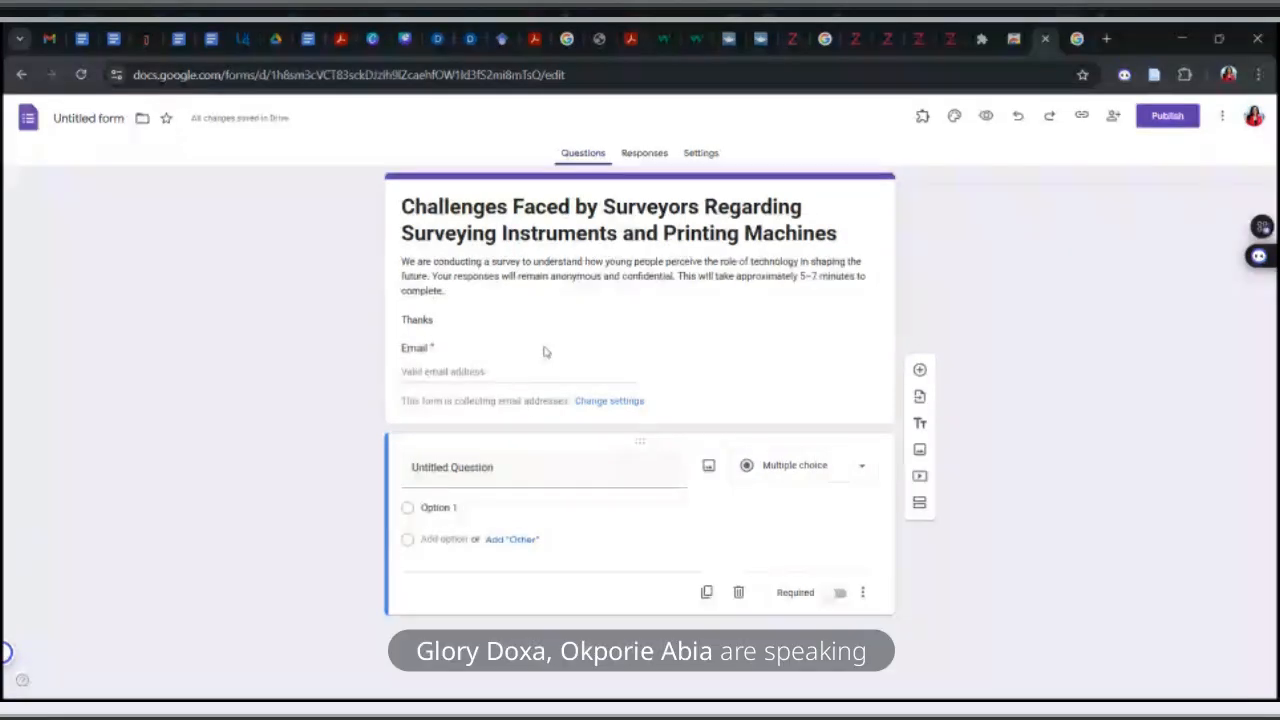
Step: Set Collect email addresses to Do not collect and return to the question page
left_click(601, 409)
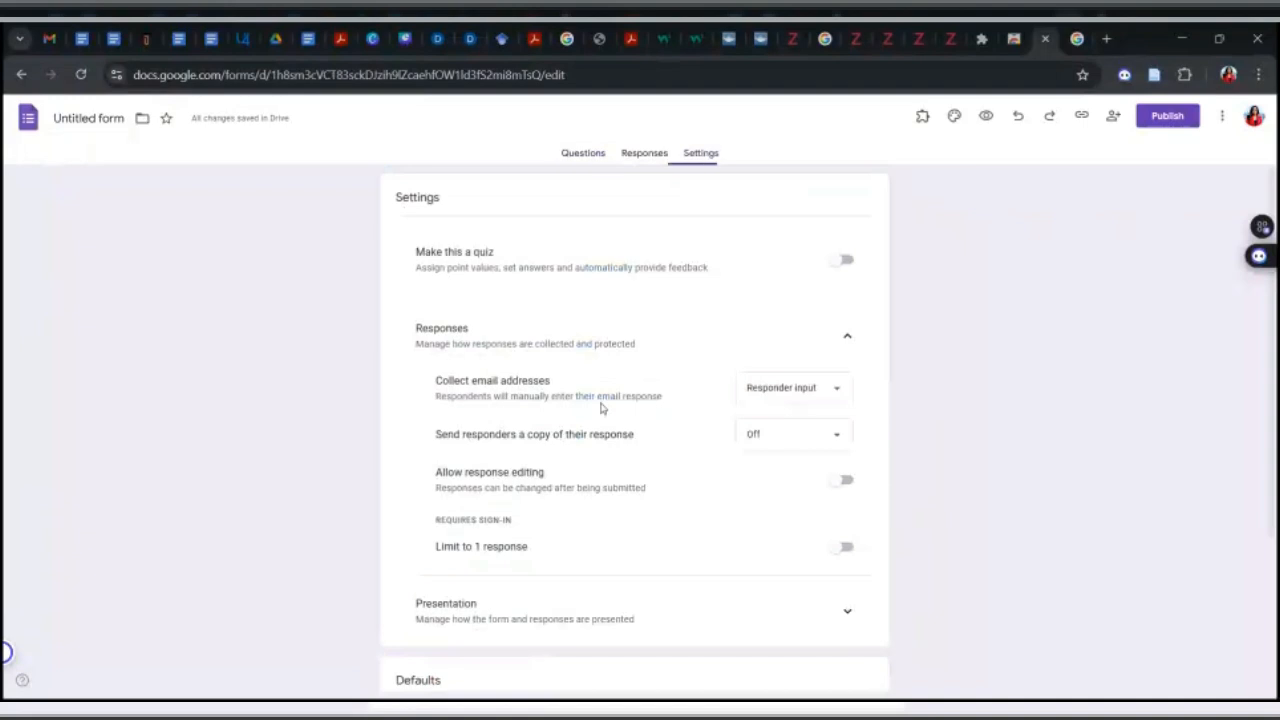
left_click(827, 393)
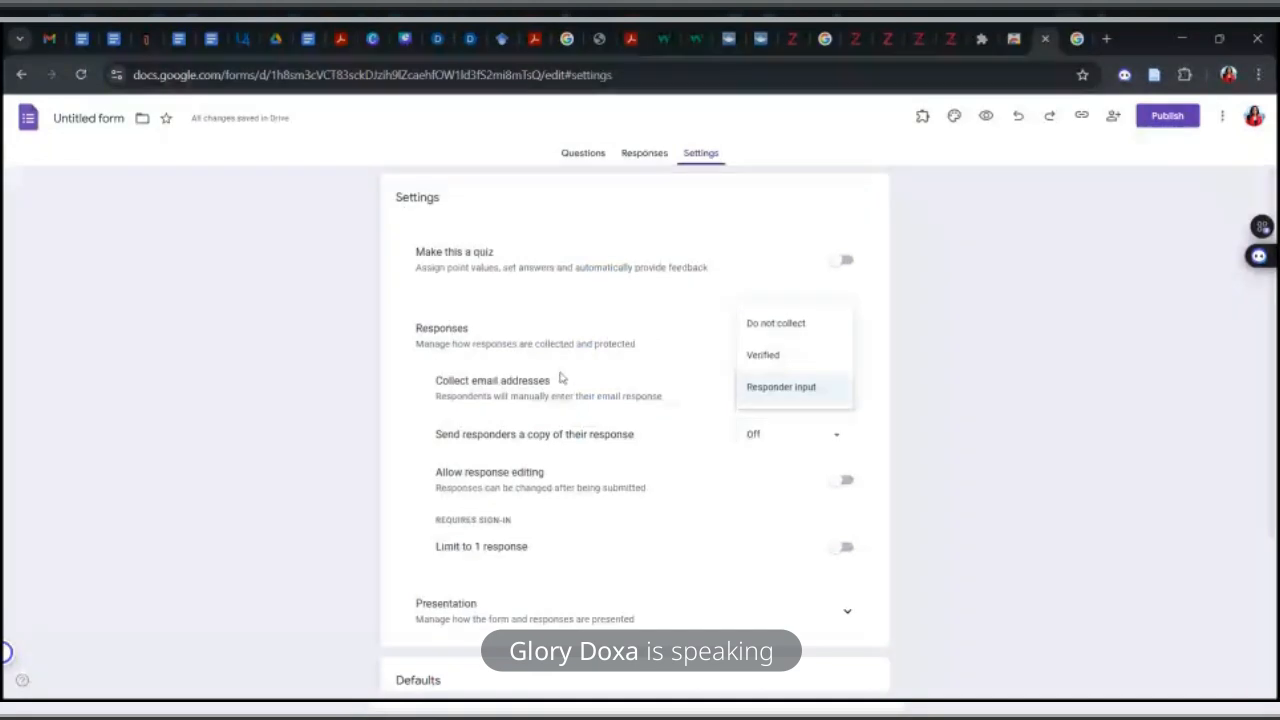
left_click(781, 340)
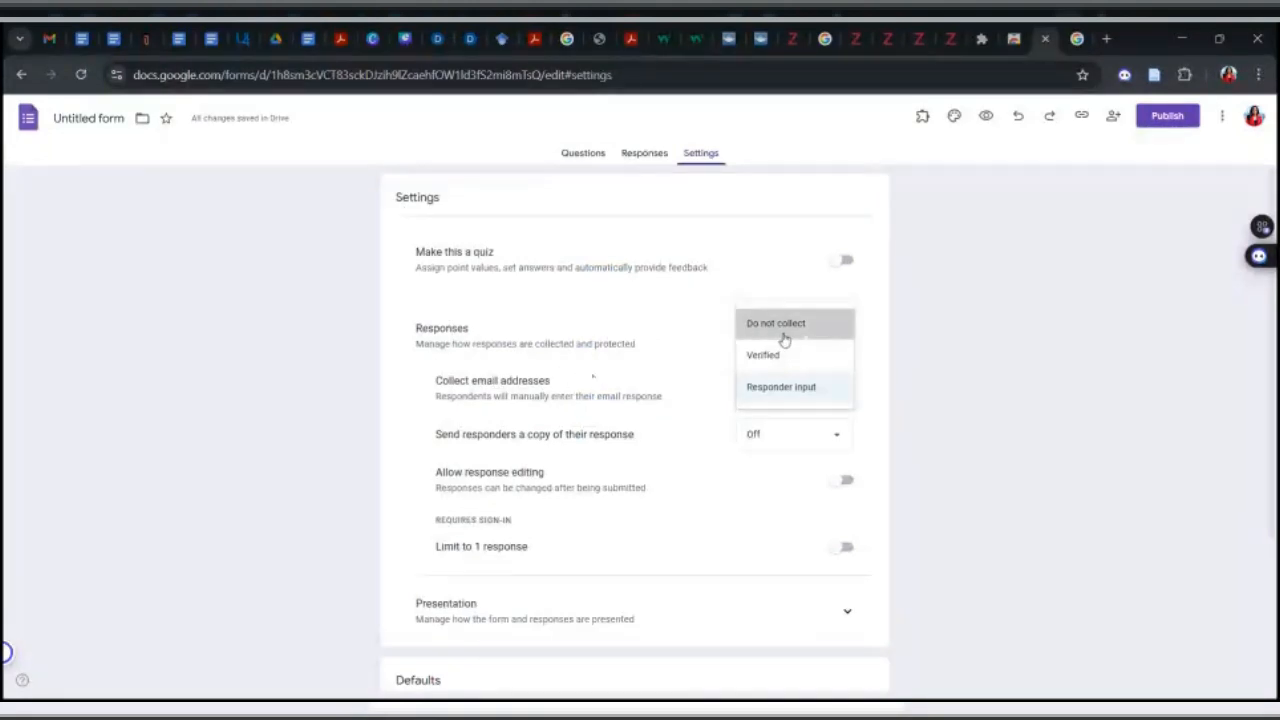
left_click(584, 162)
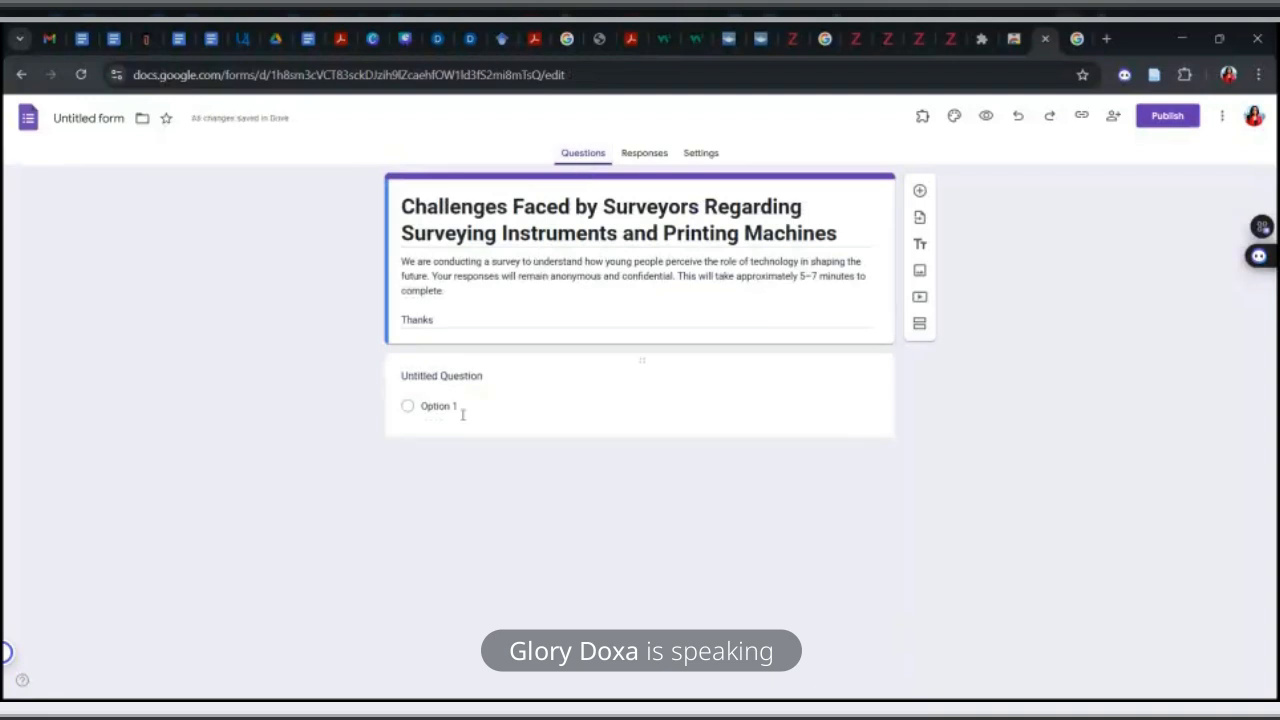
Step: Replace the untitled question's text with "1.How long have you been working in surveying?", cutting the pasted answer lines out of the title
left_click(466, 374)
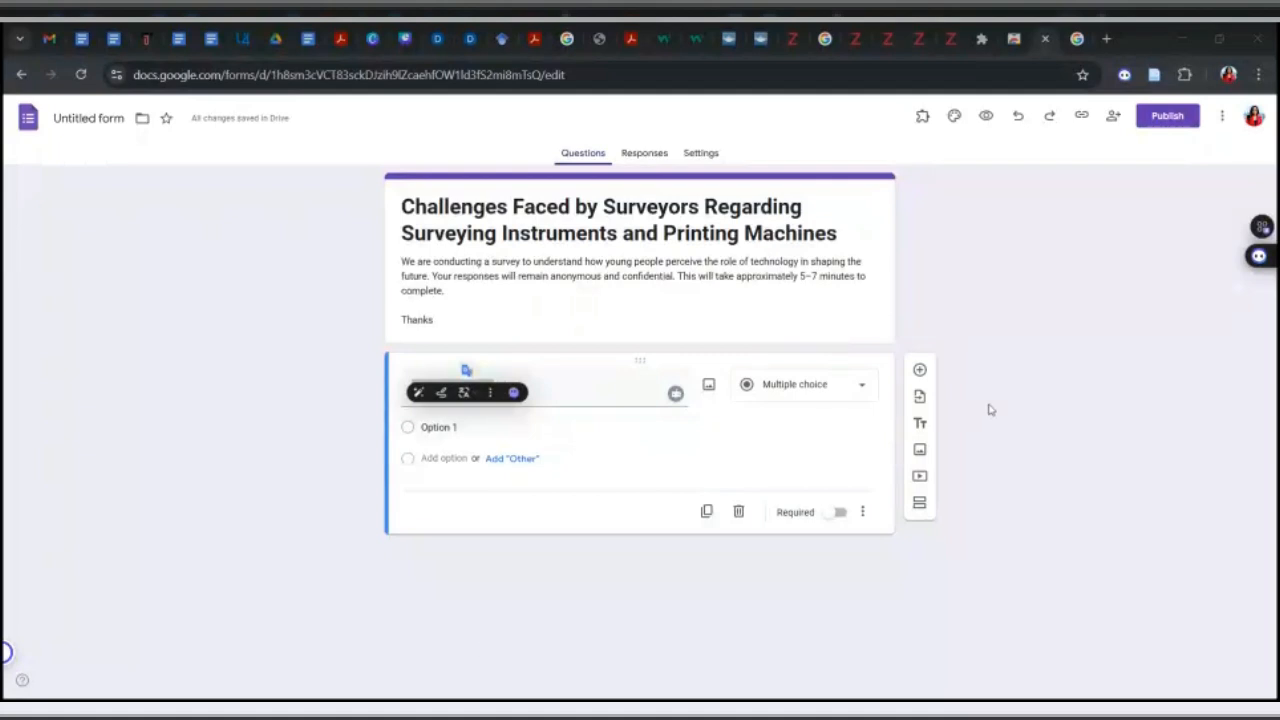
left_click(633, 395)
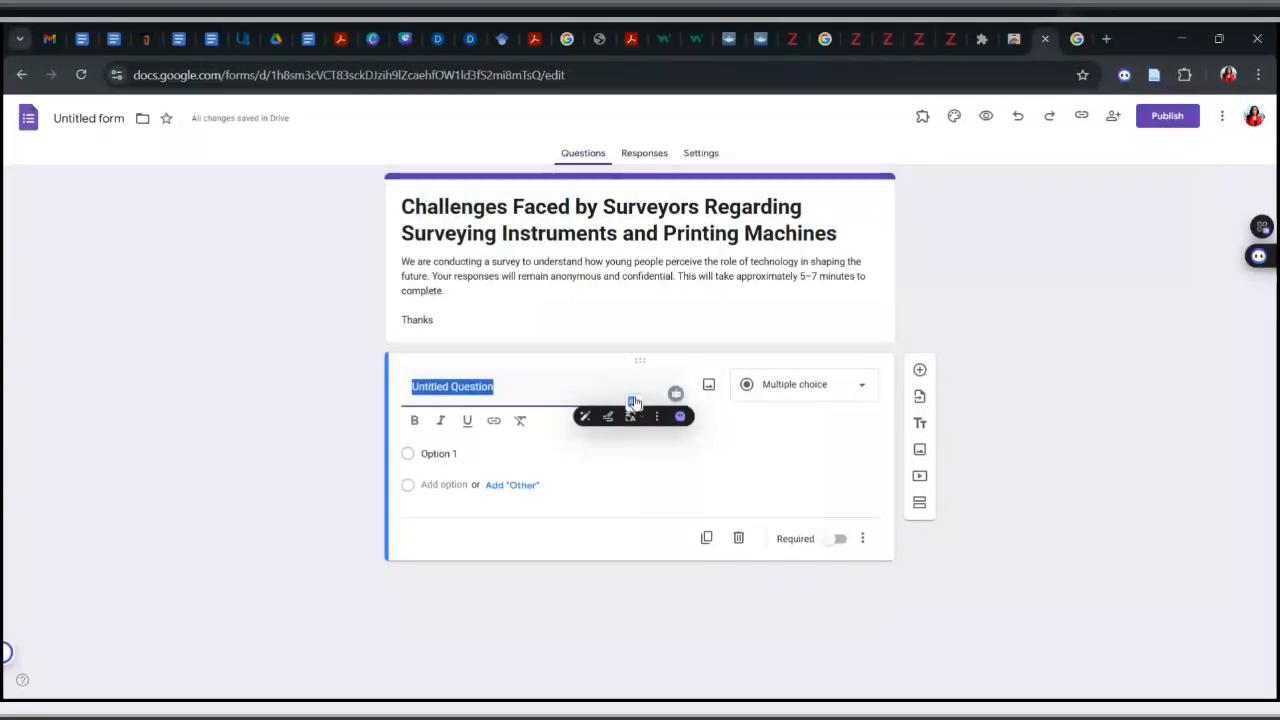
type("1.How long have you been working in surveying?   - Less than 1 year   - 1-3 years   - 3-5 years   - 5+ years")
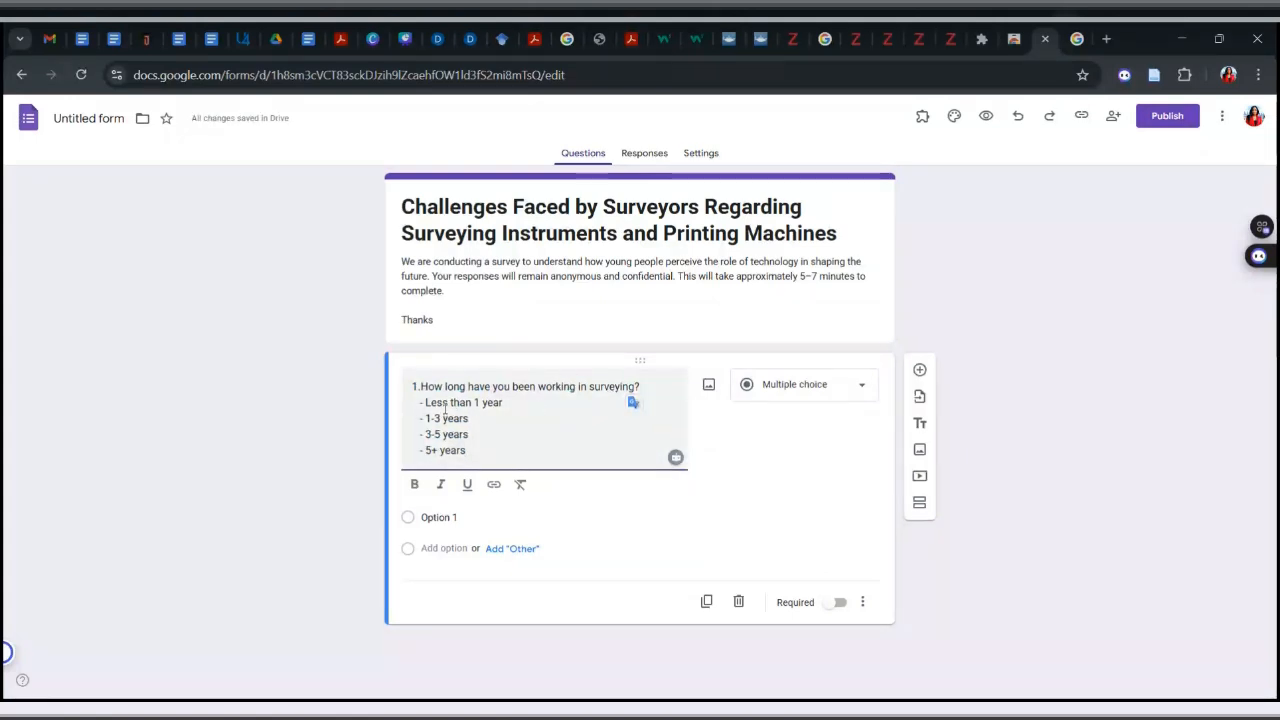
left_click_drag(419, 402, 486, 451)
key("ctrl+c")
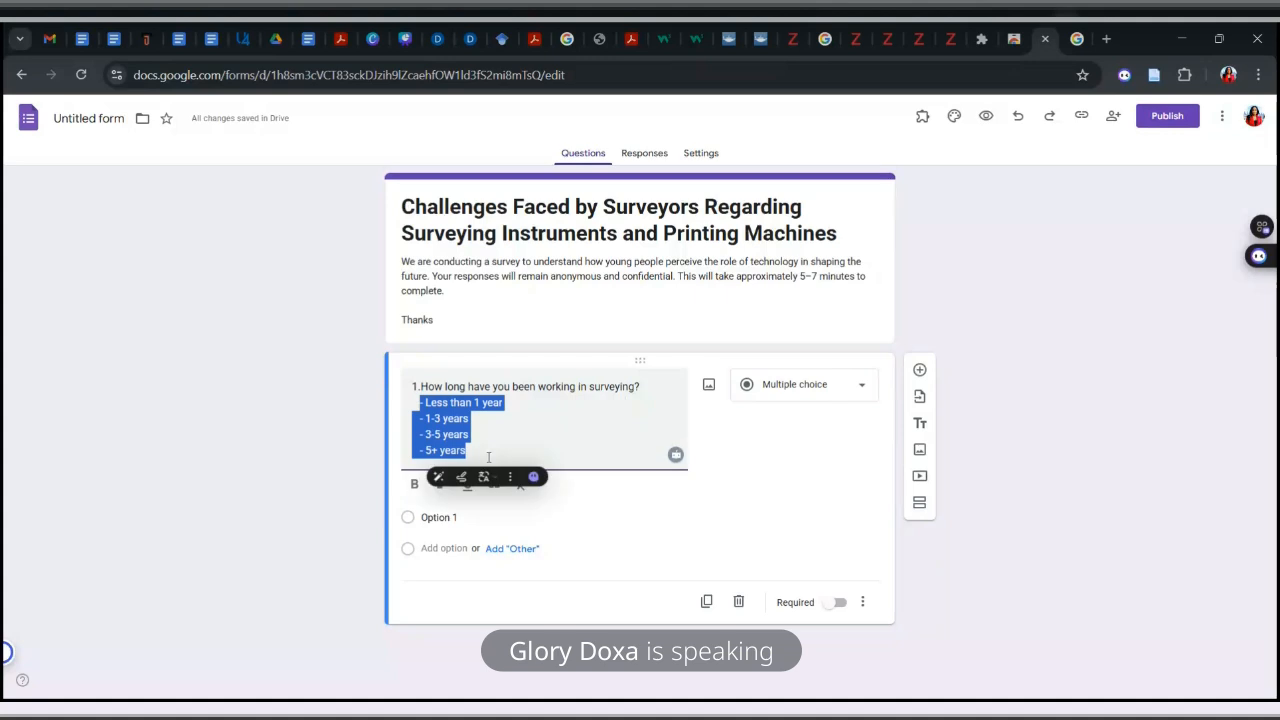
key("BackSpace")
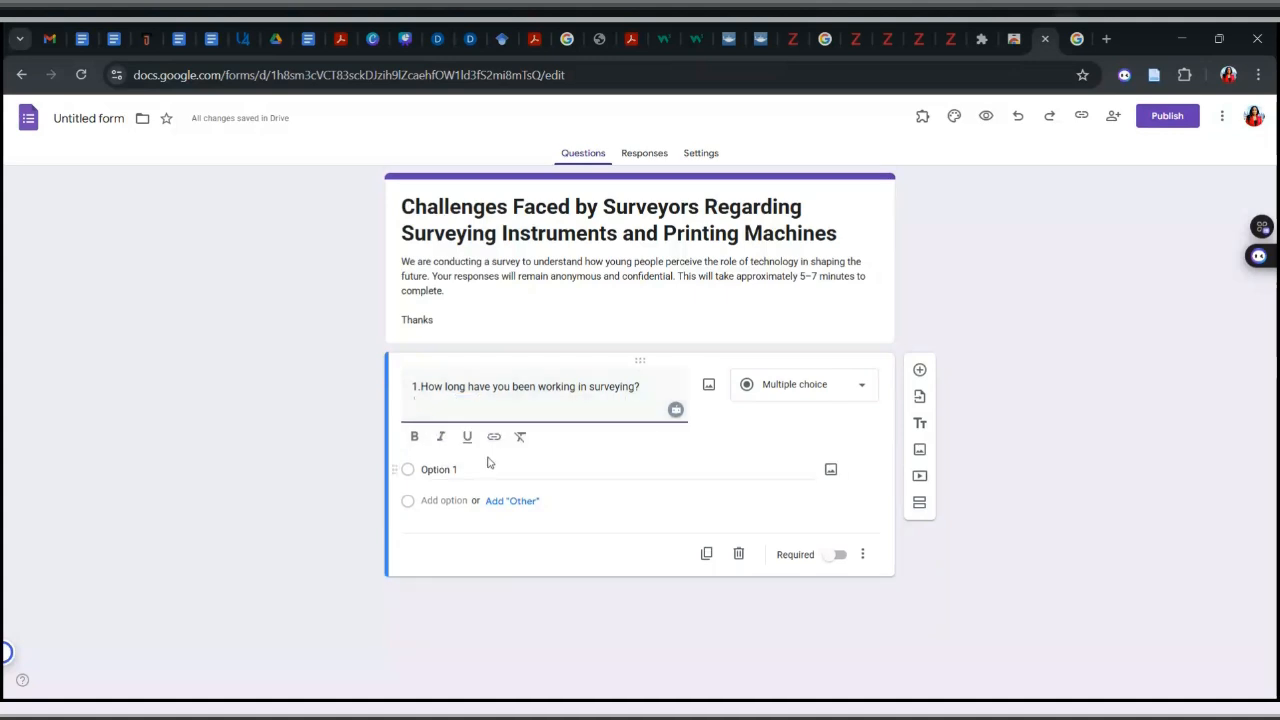
key("BackSpace")
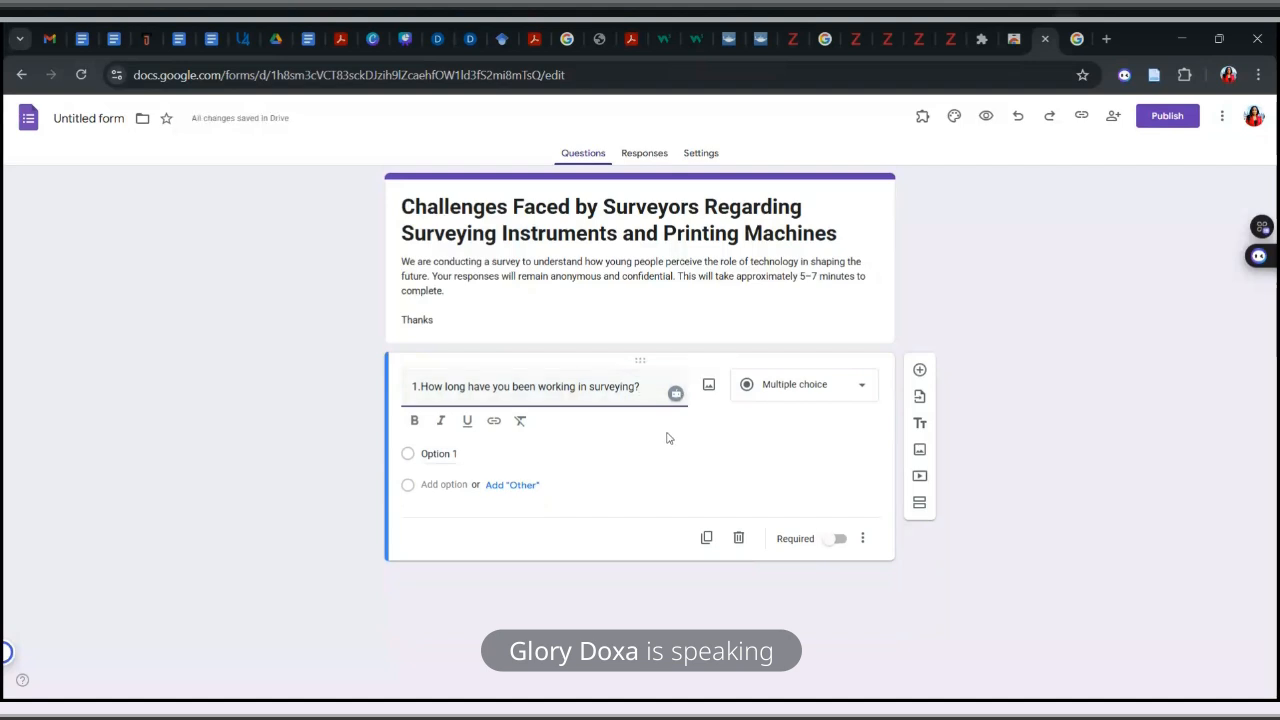
Step: Keep the question as Multiple choice and paste the copied answers, Less than 1 year, 1-3 years, 3-5 years and 5+ years, as its options
left_click(797, 397)
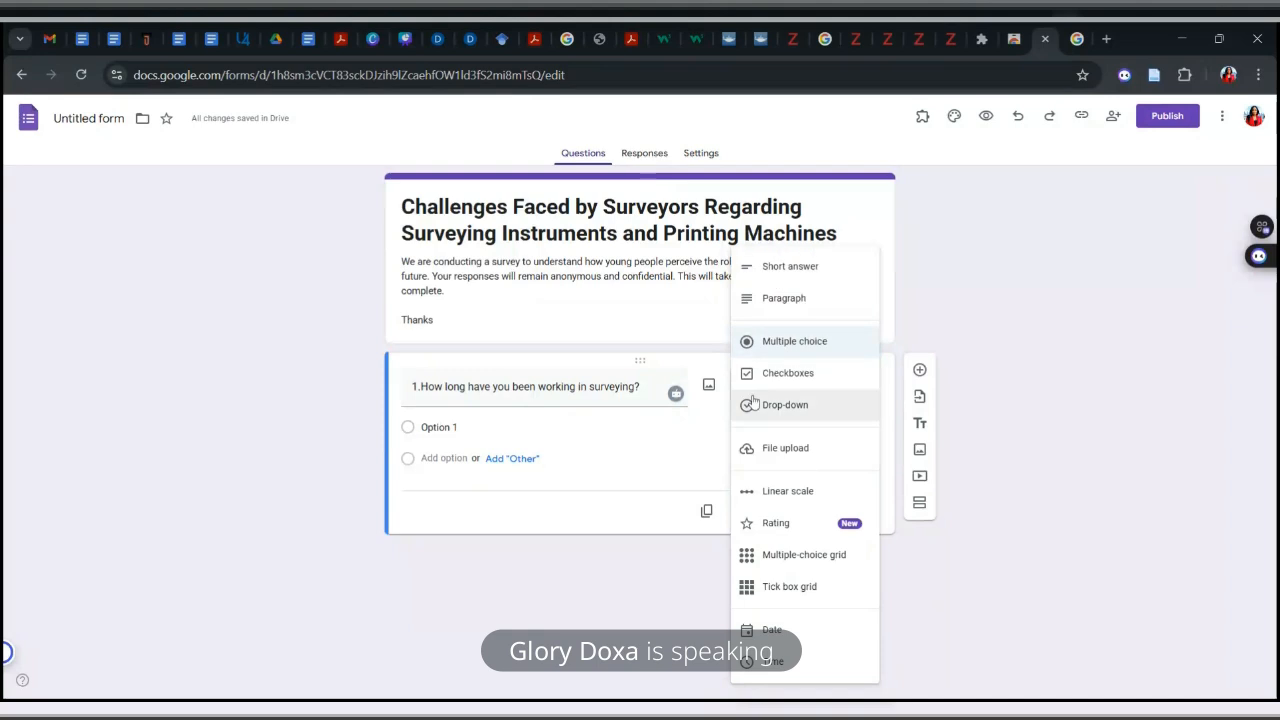
left_click(787, 347)
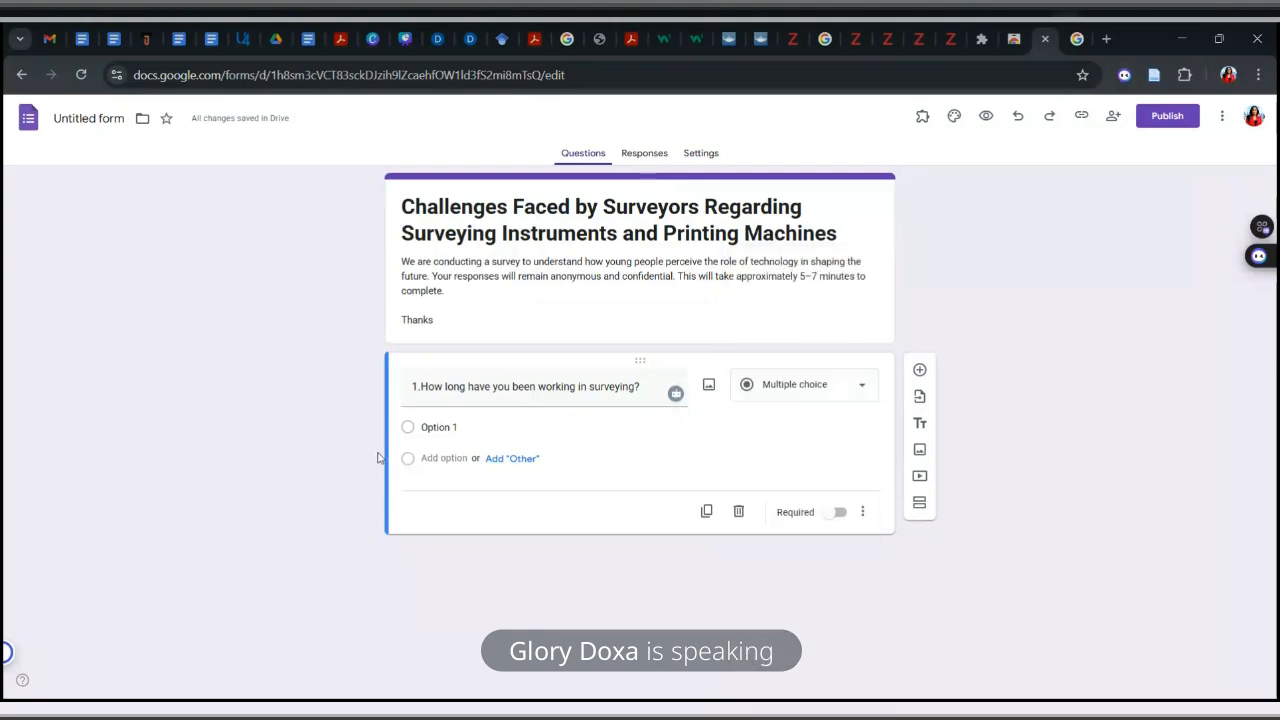
left_click(447, 426)
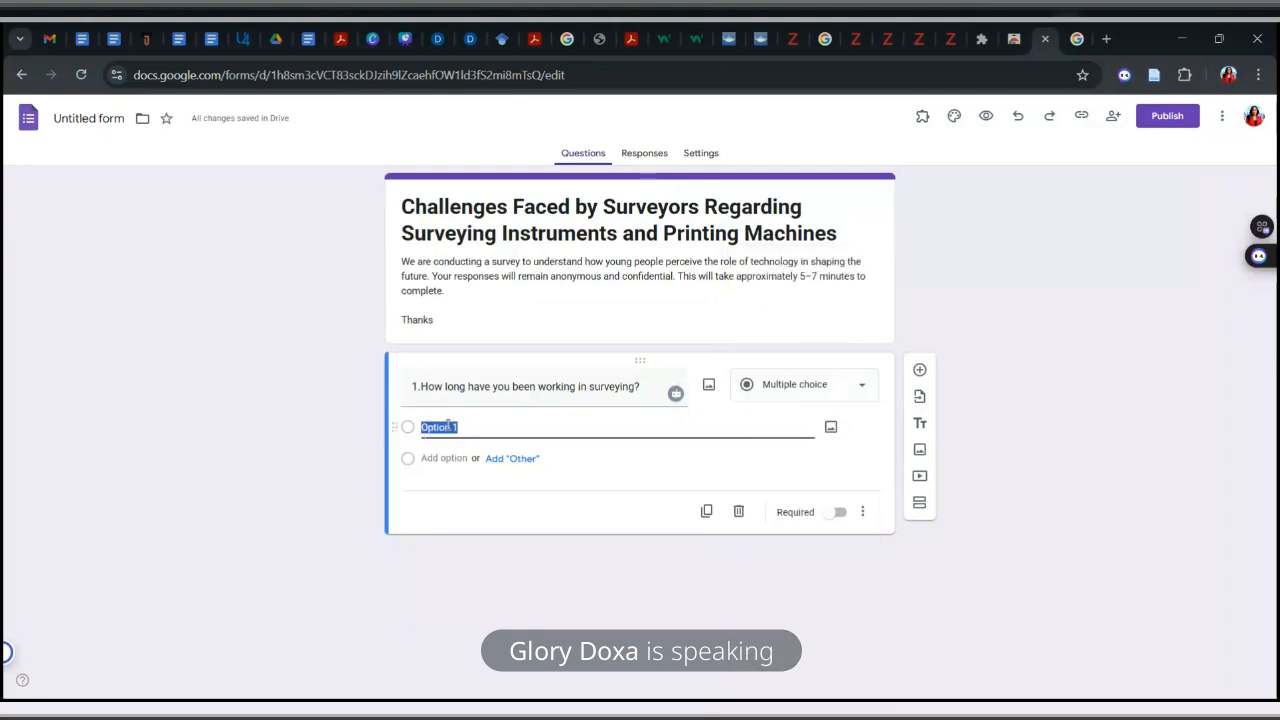
key("ctrl+v")
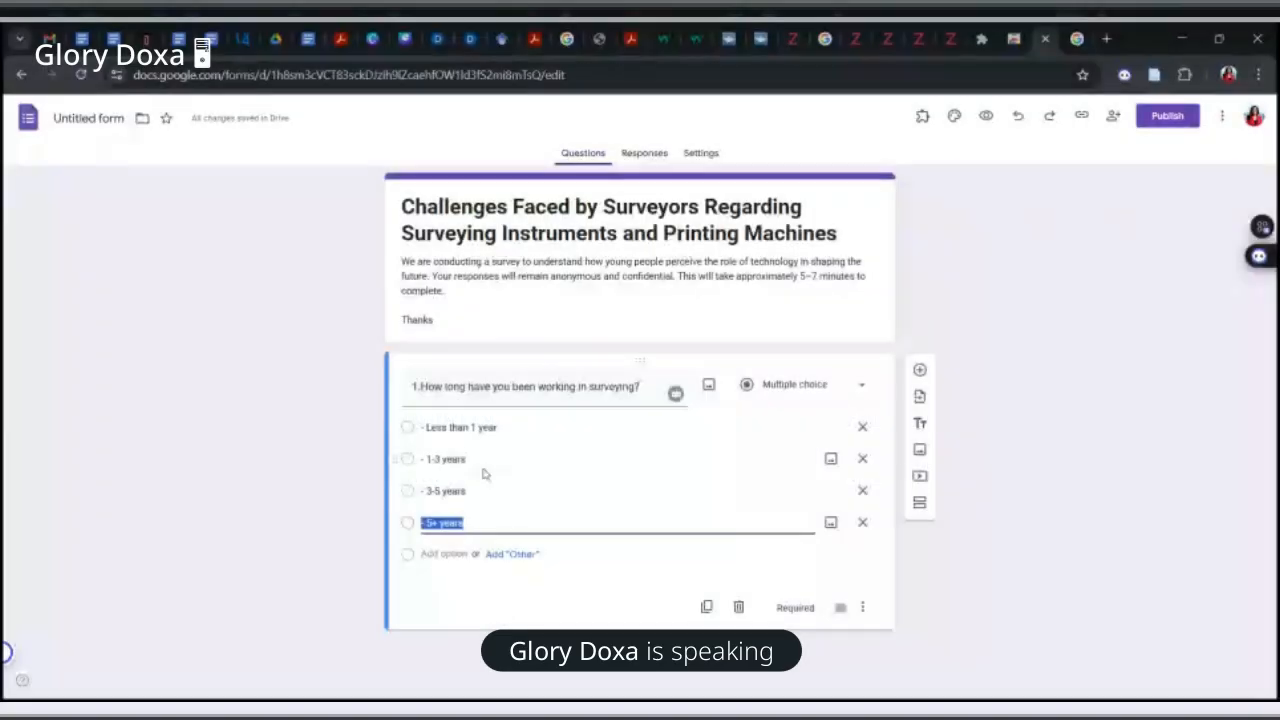
left_click(428, 428)
key("BackSpace")
key("ctrl+z")
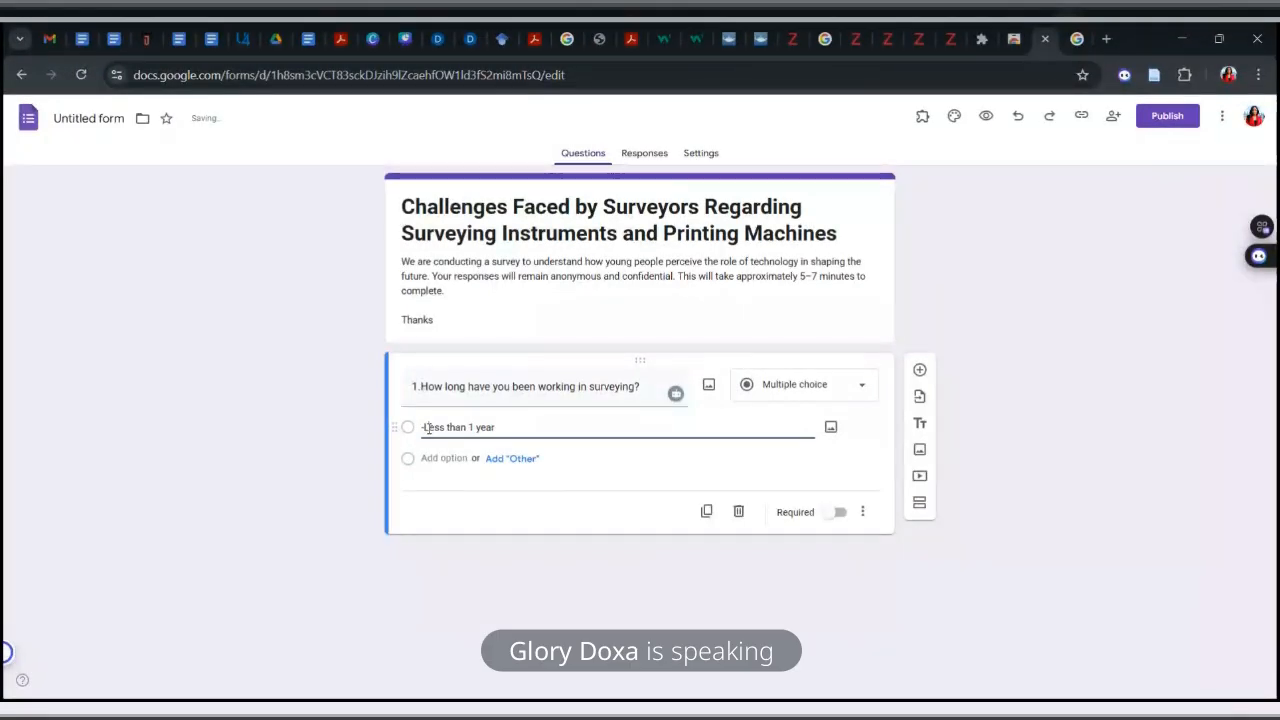
left_click_drag(428, 428, 551, 410)
type("L")
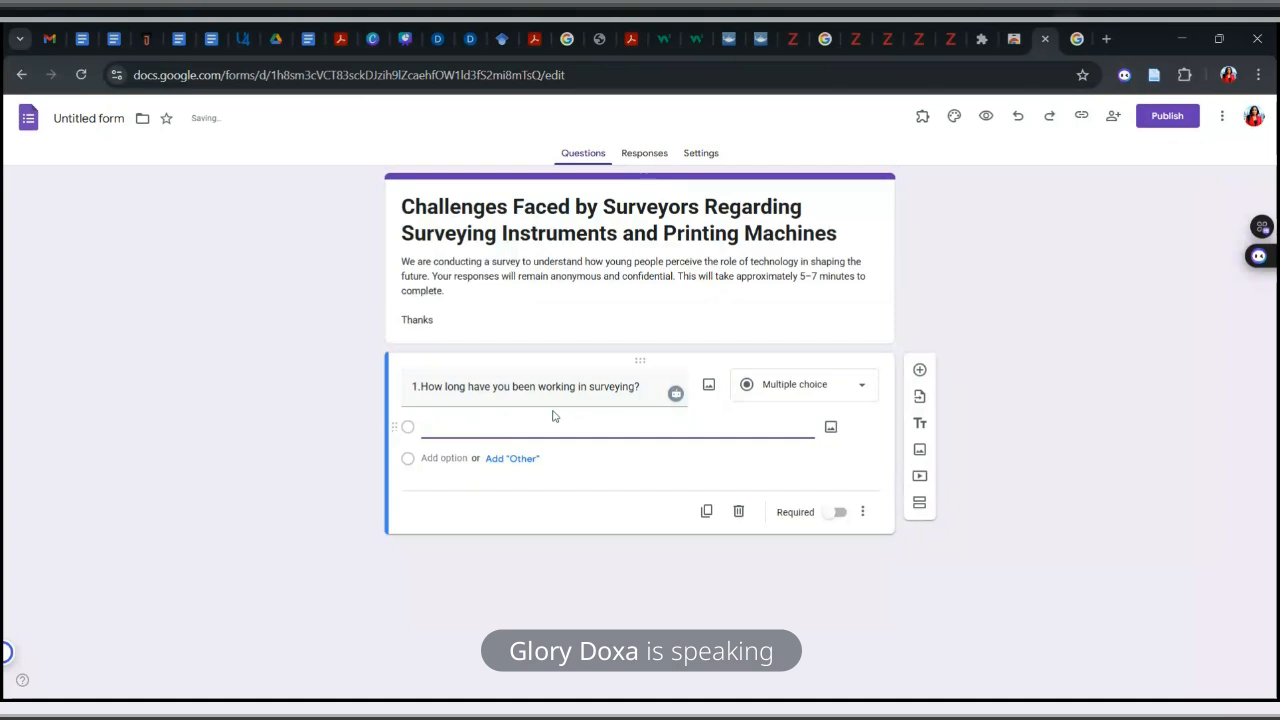
key("ctrl+v")
left_click(479, 519)
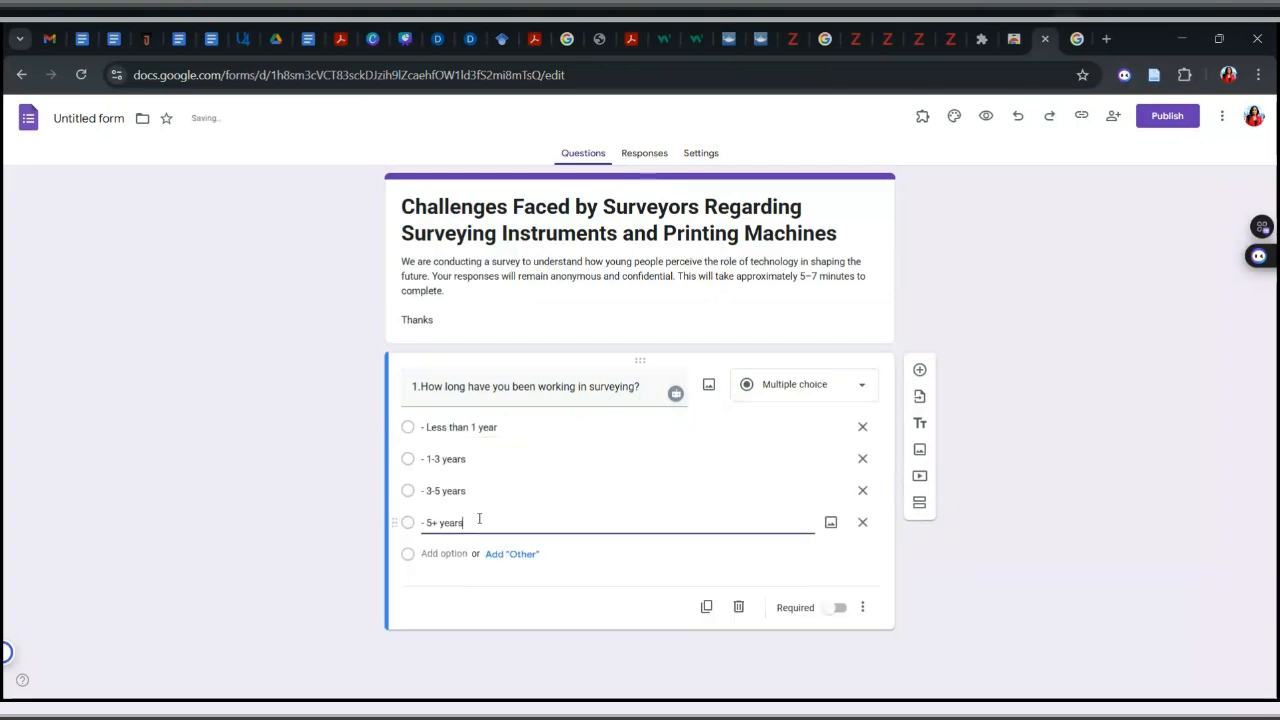
triple_click(428, 427)
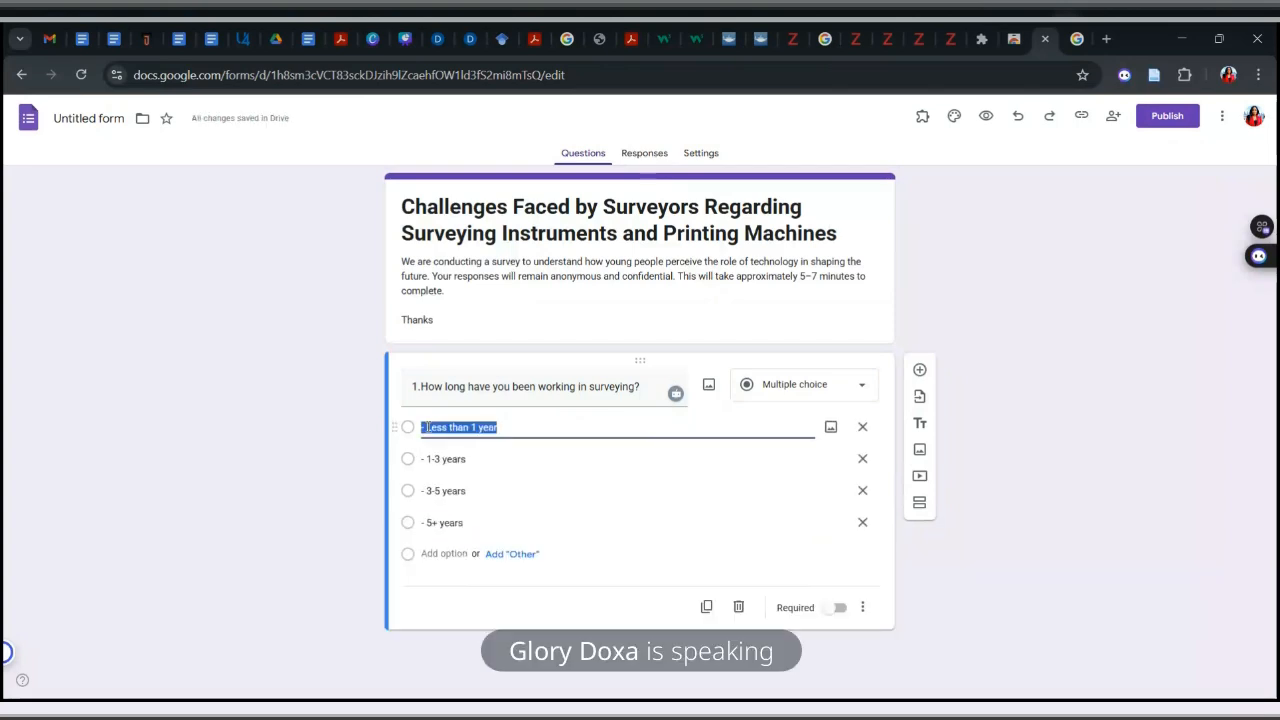
key("BackSpace")
key("ctrl+z")
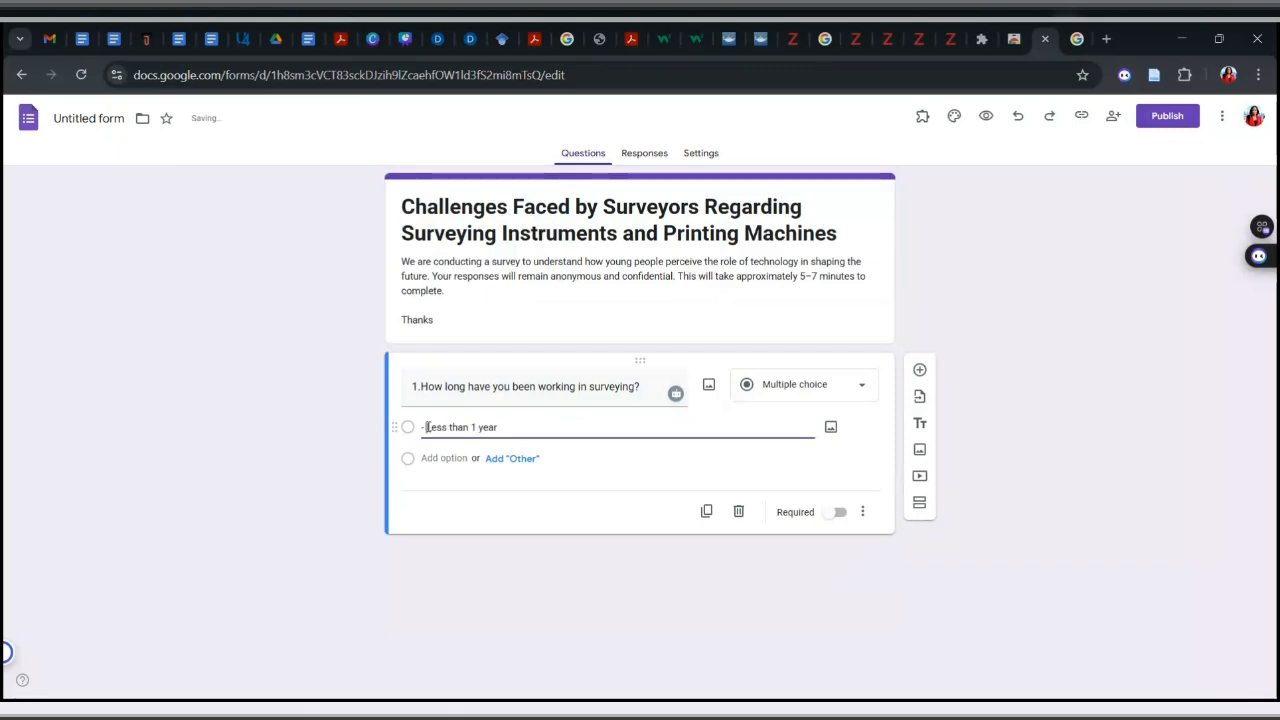
key("ctrl+v")
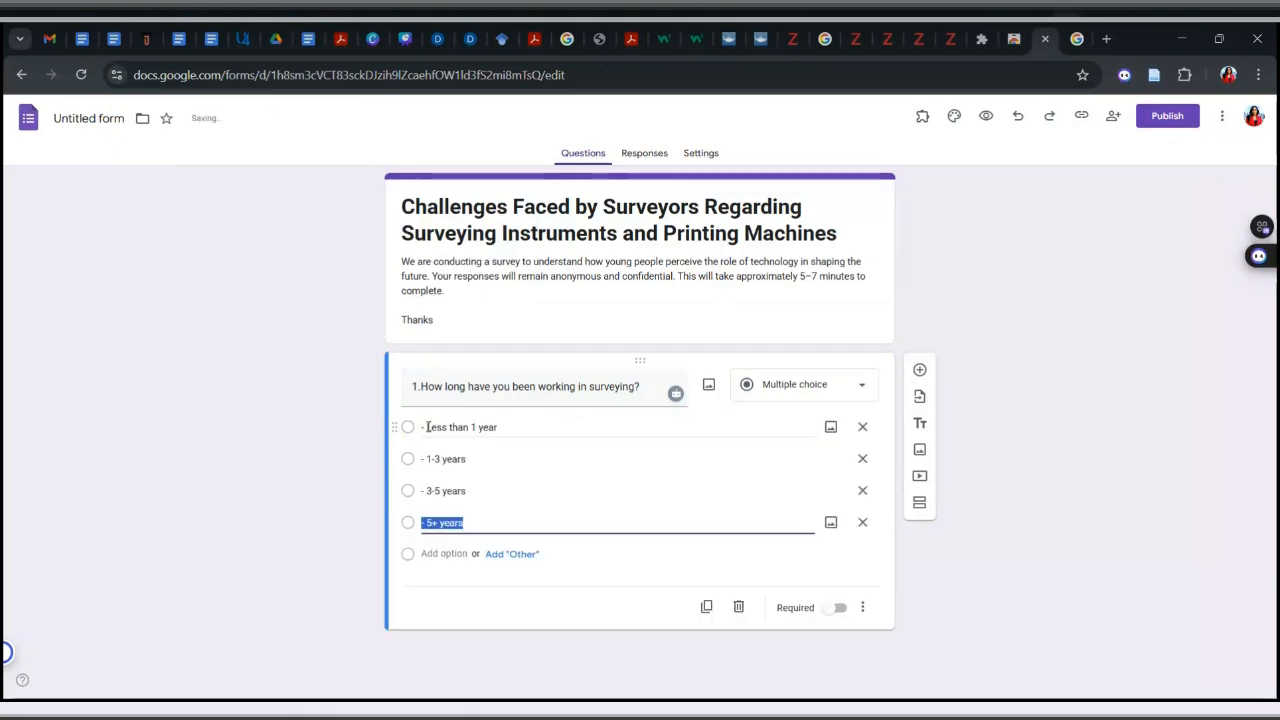
Step: Remove the leading dash and space from all four answer options of the surveying experience question
left_click(427, 526)
key("Delete")
key("Delete")
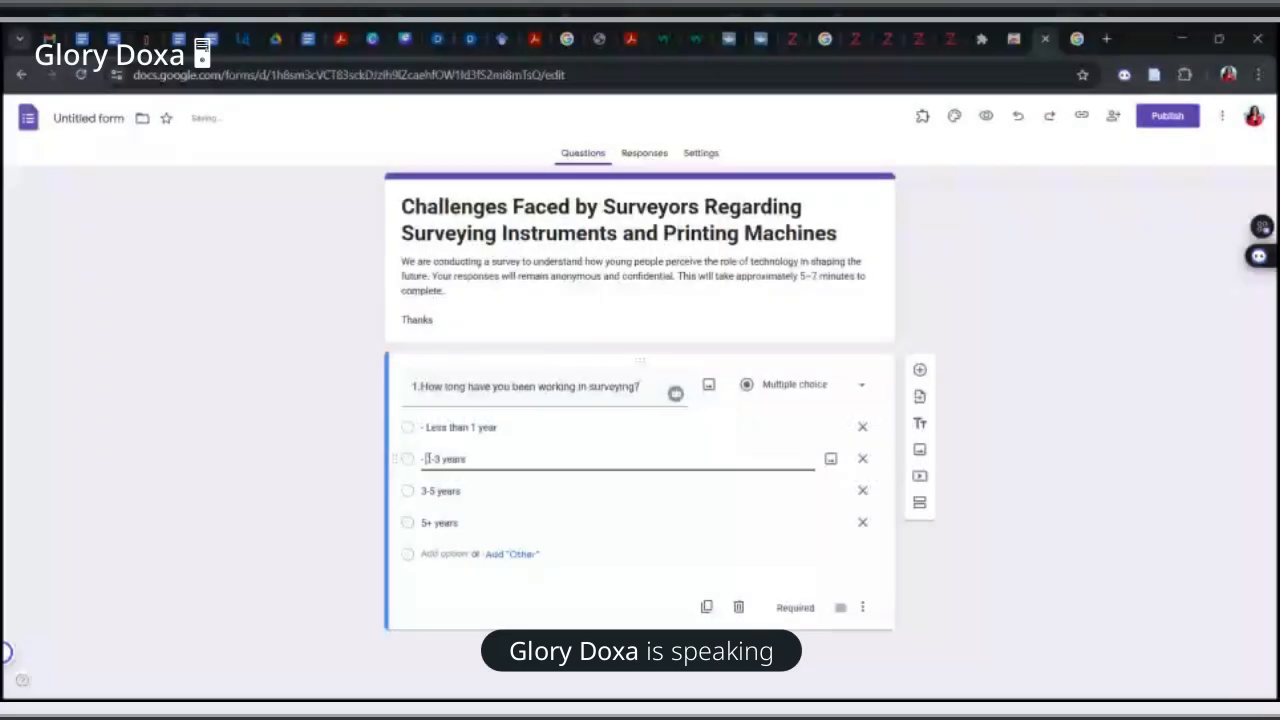
key("Delete")
key("Delete")
left_click(422, 427)
key("Delete")
key("Delete")
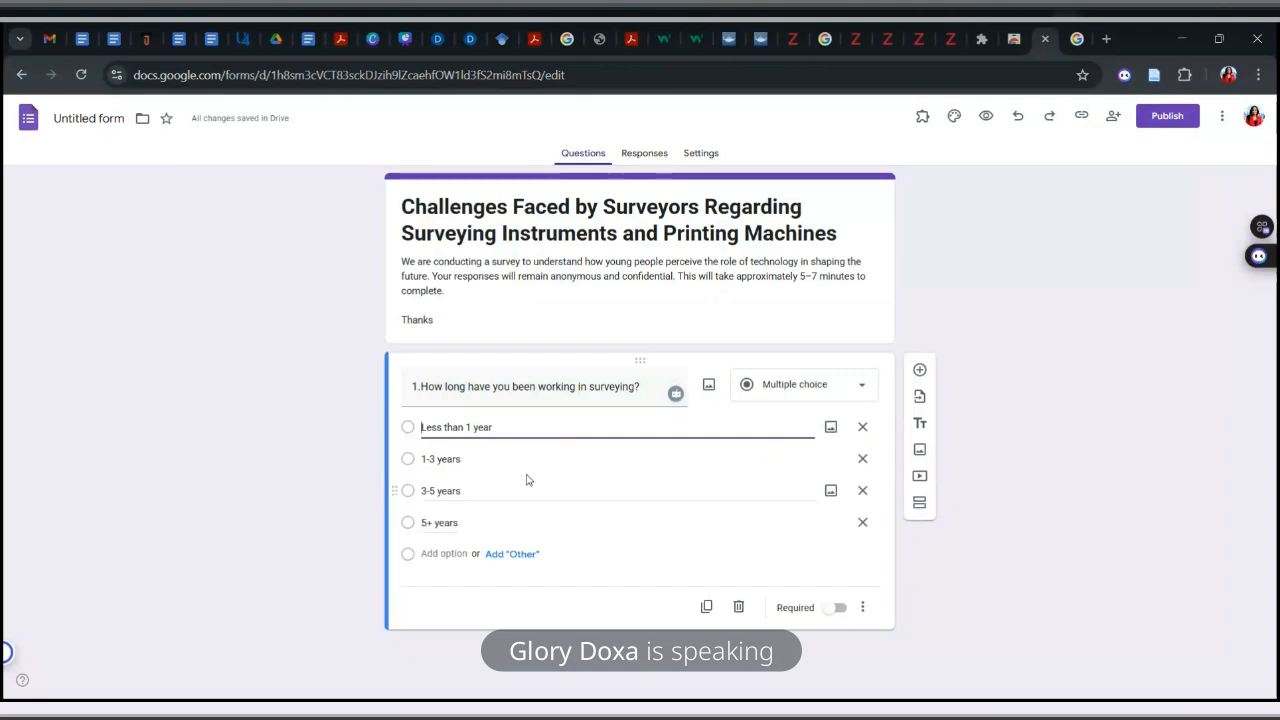
Step: Make the surveying experience question required
left_click(836, 608)
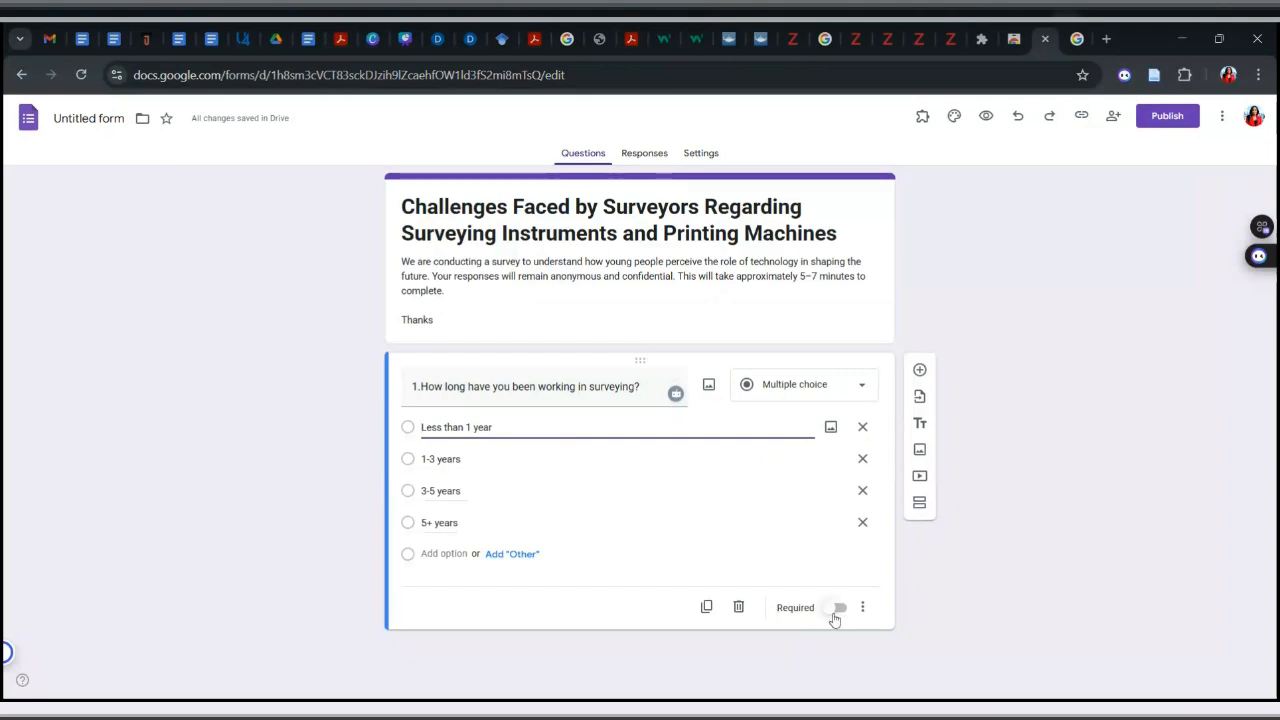
left_click(687, 318)
key("ctrl+a")
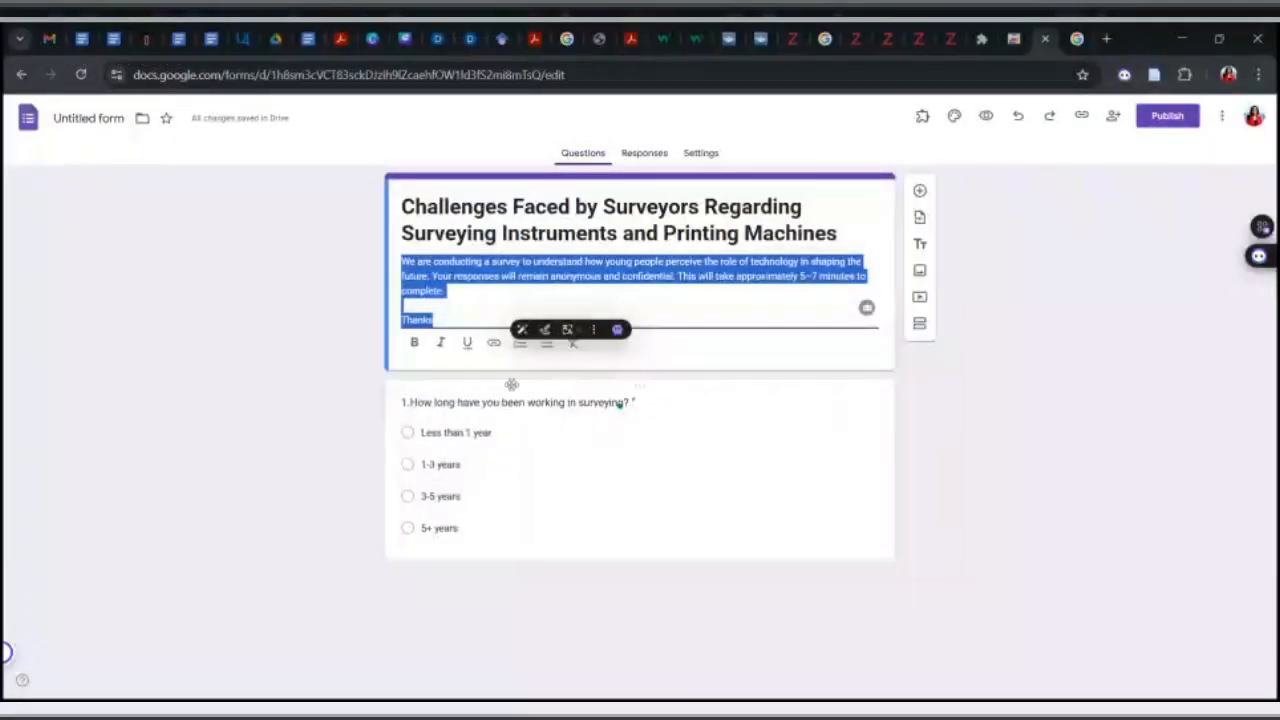
Step: Show a description field under the title of the surveying experience question
left_click(583, 481)
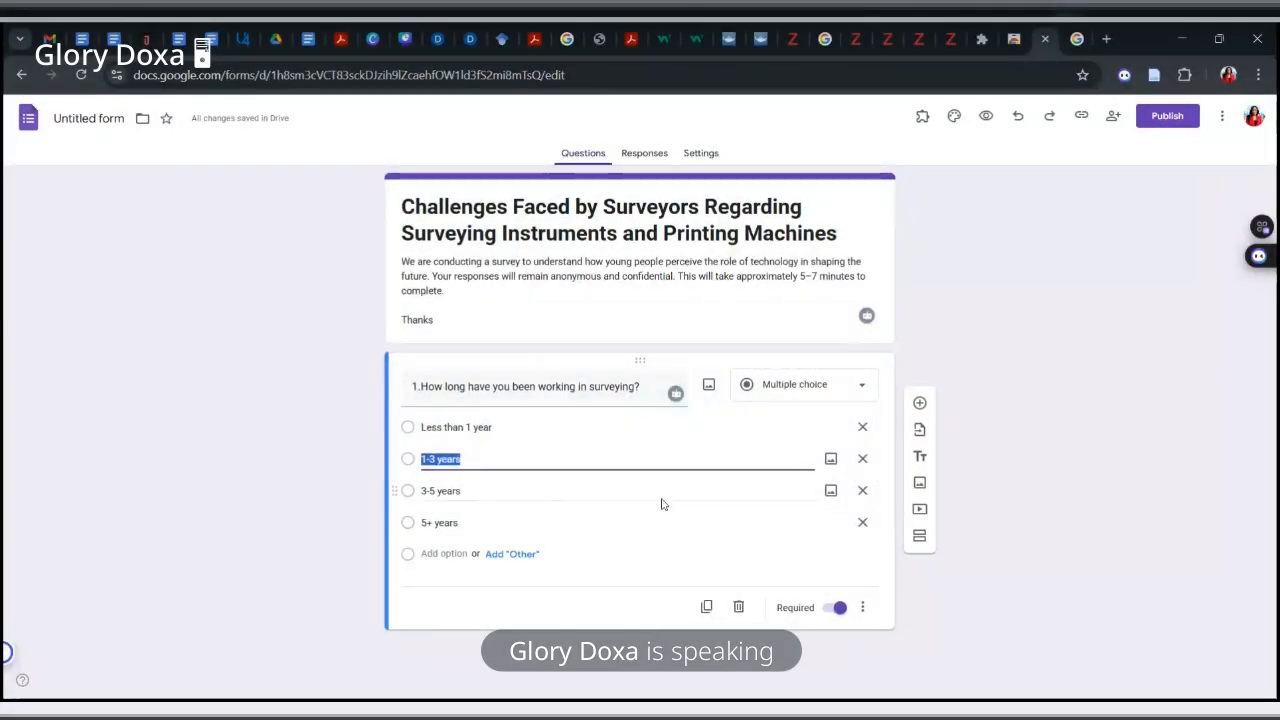
left_click(862, 610)
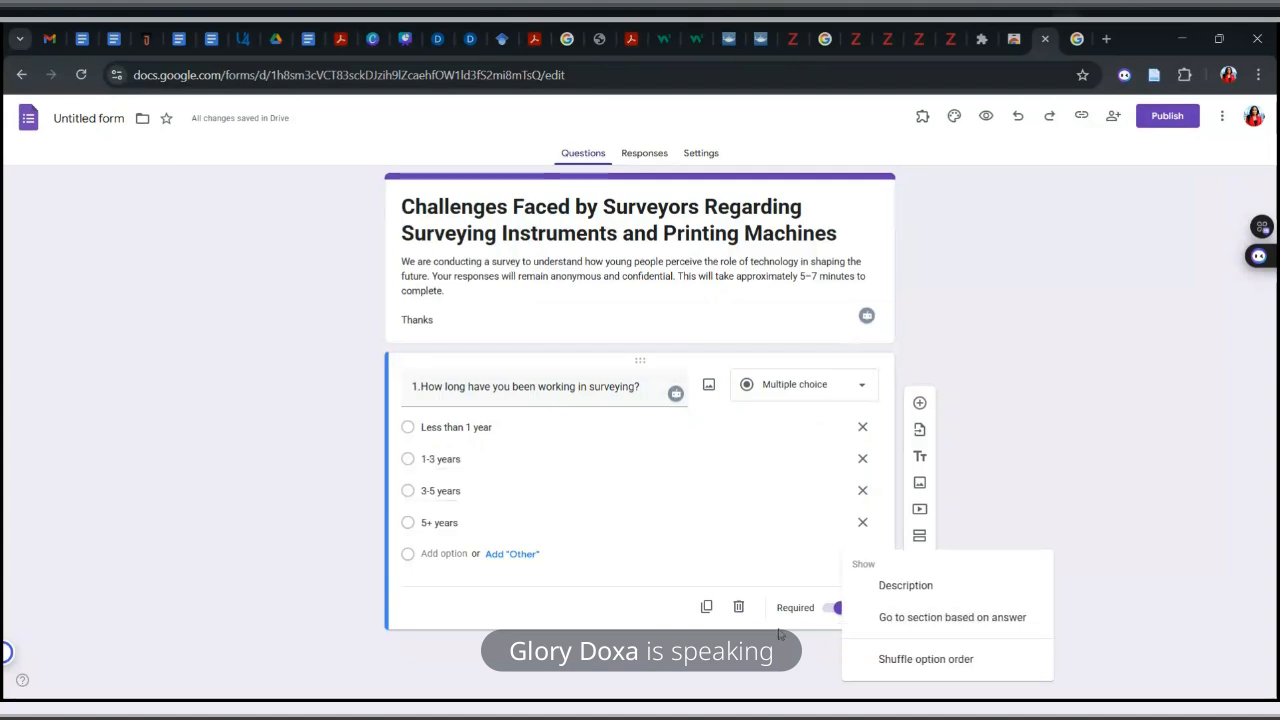
left_click(908, 587)
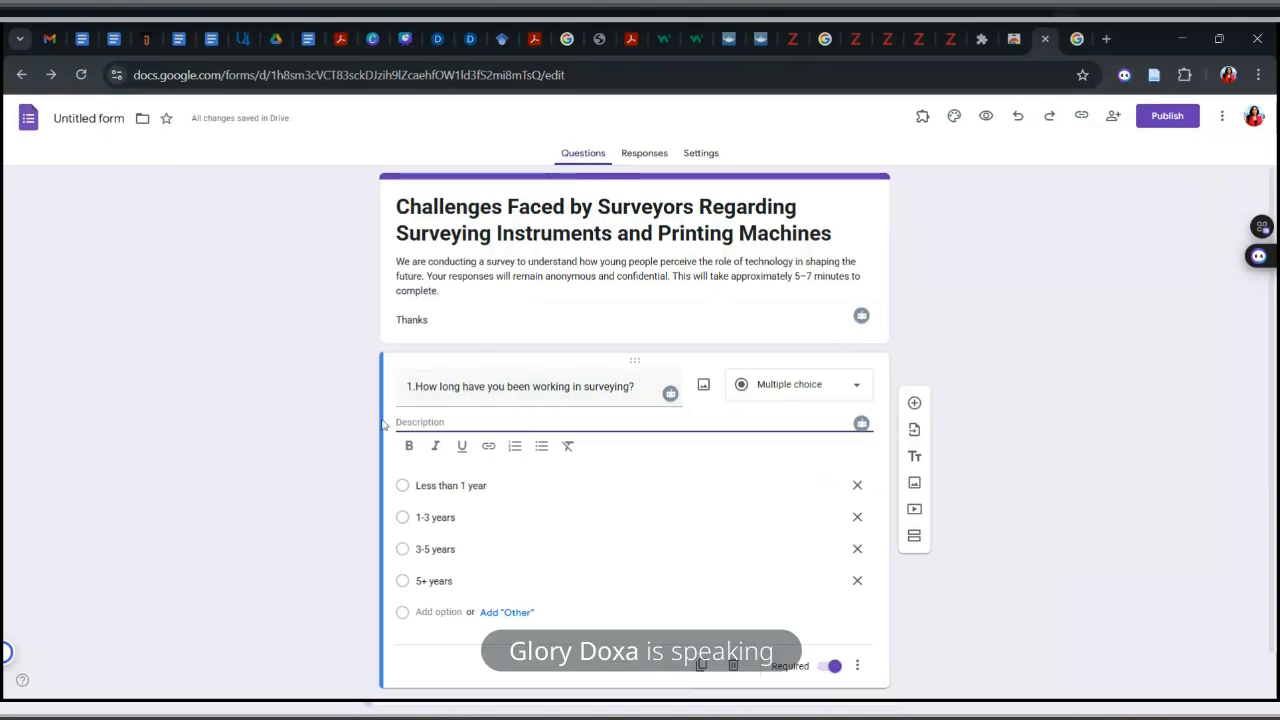
Step: Hide the description field of the surveying experience question and duplicate the question
left_click(863, 679)
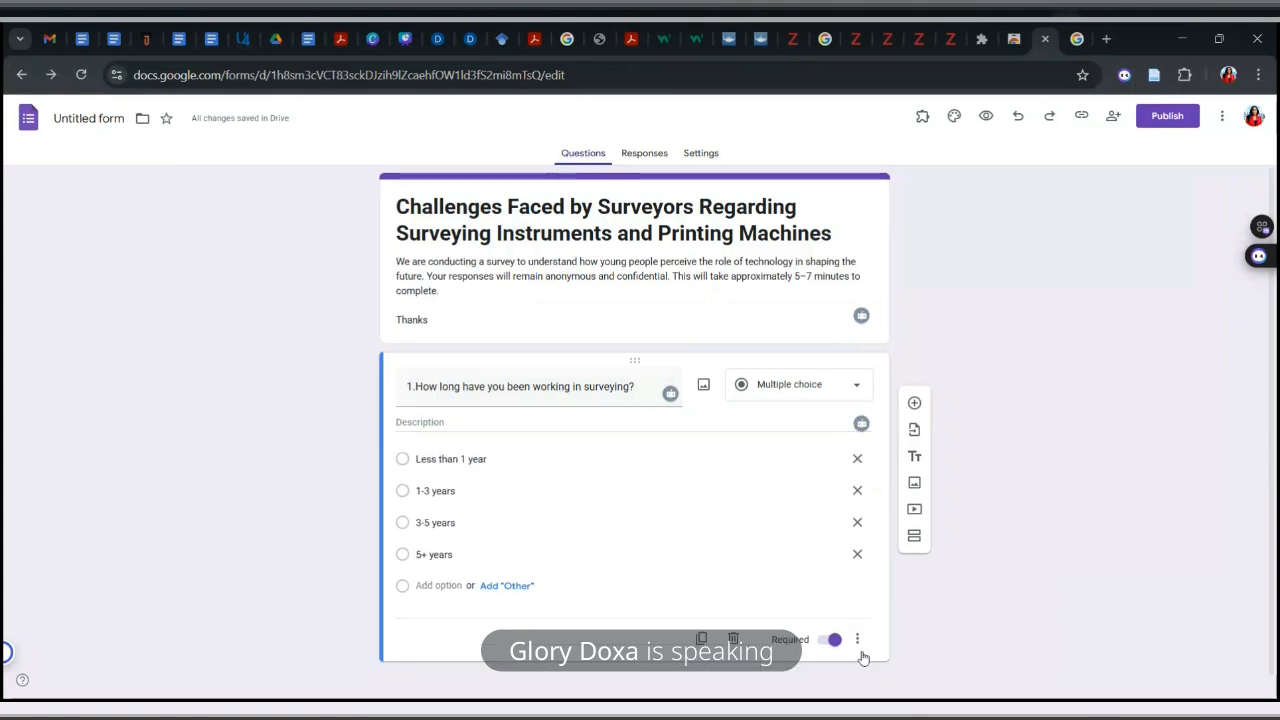
left_click(857, 640)
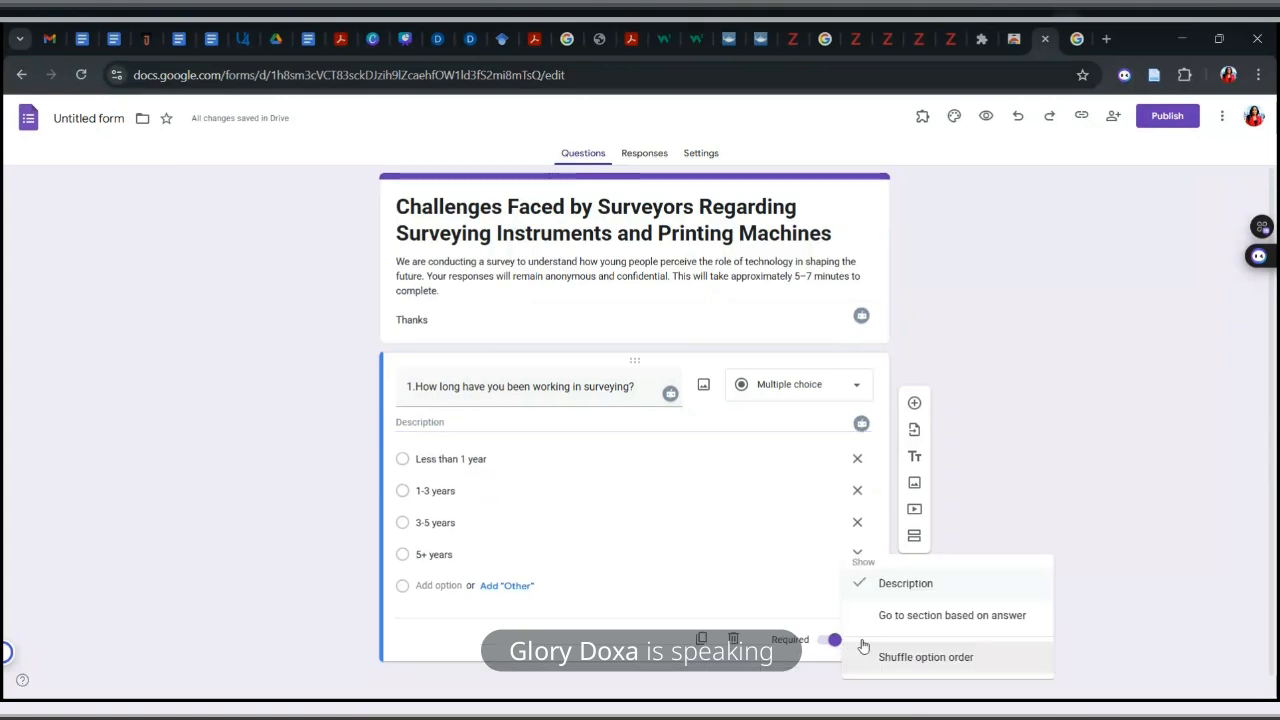
left_click(903, 590)
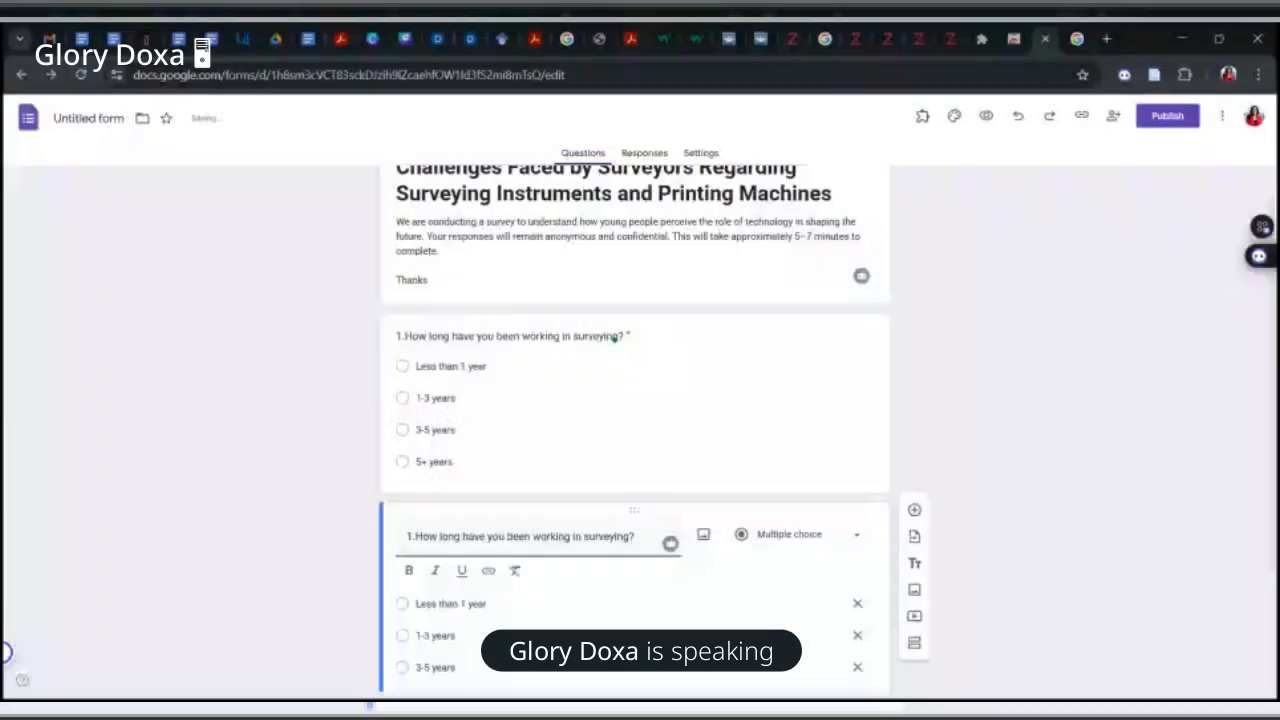
Step: Replace the title of the duplicated question with "2. Gender"
scroll(634, 430, "down", 1)
scroll(634, 430, "up", 1)
scroll(634, 430, "down", 2)
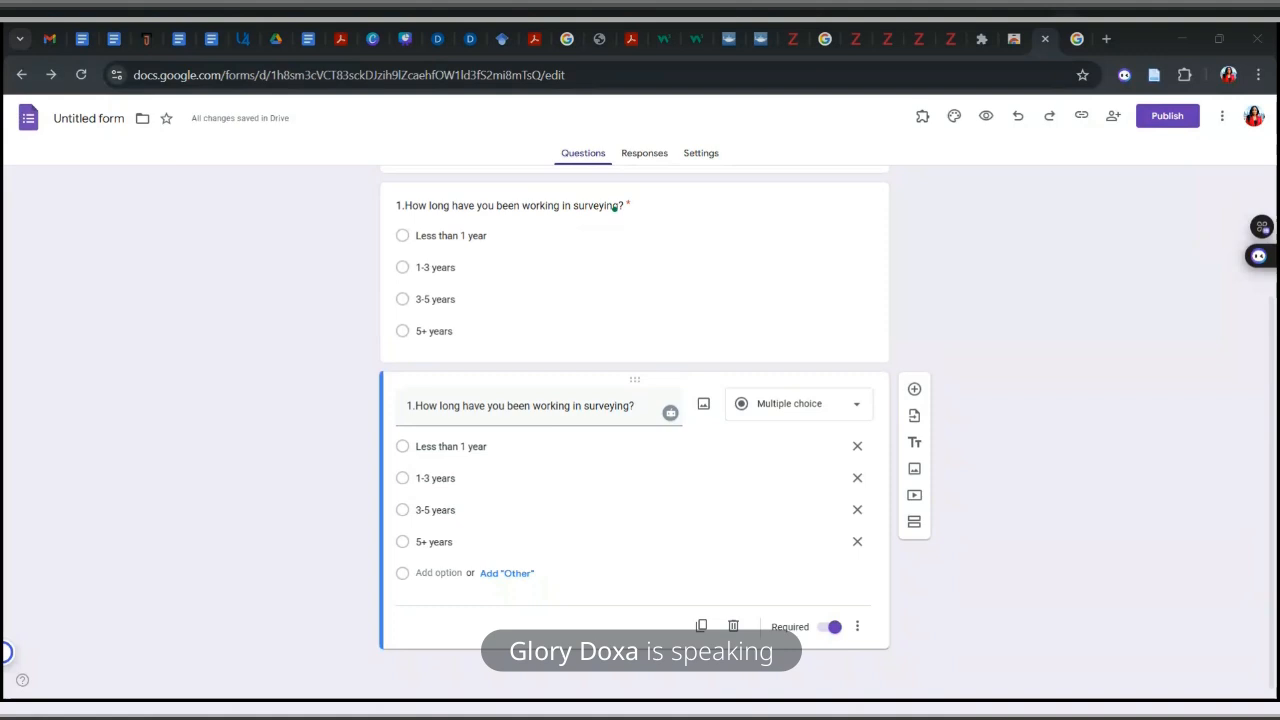
triple_click(468, 405)
type("G")
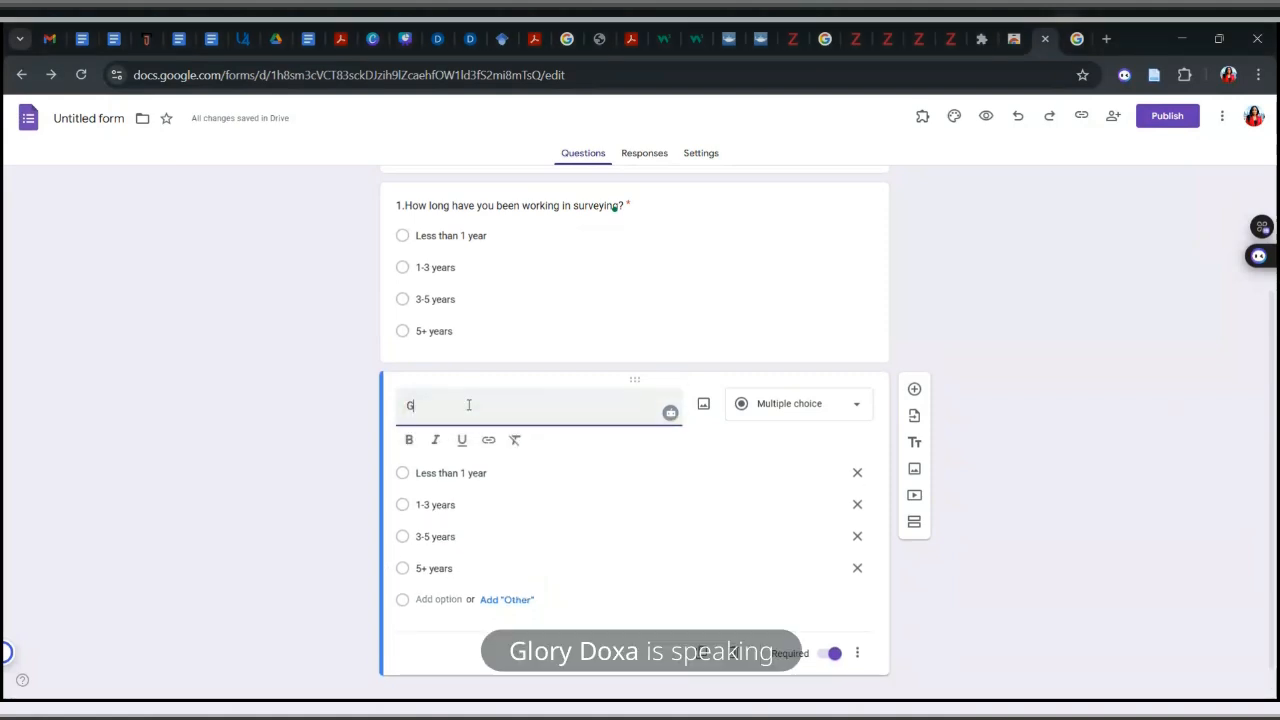
type("ender")
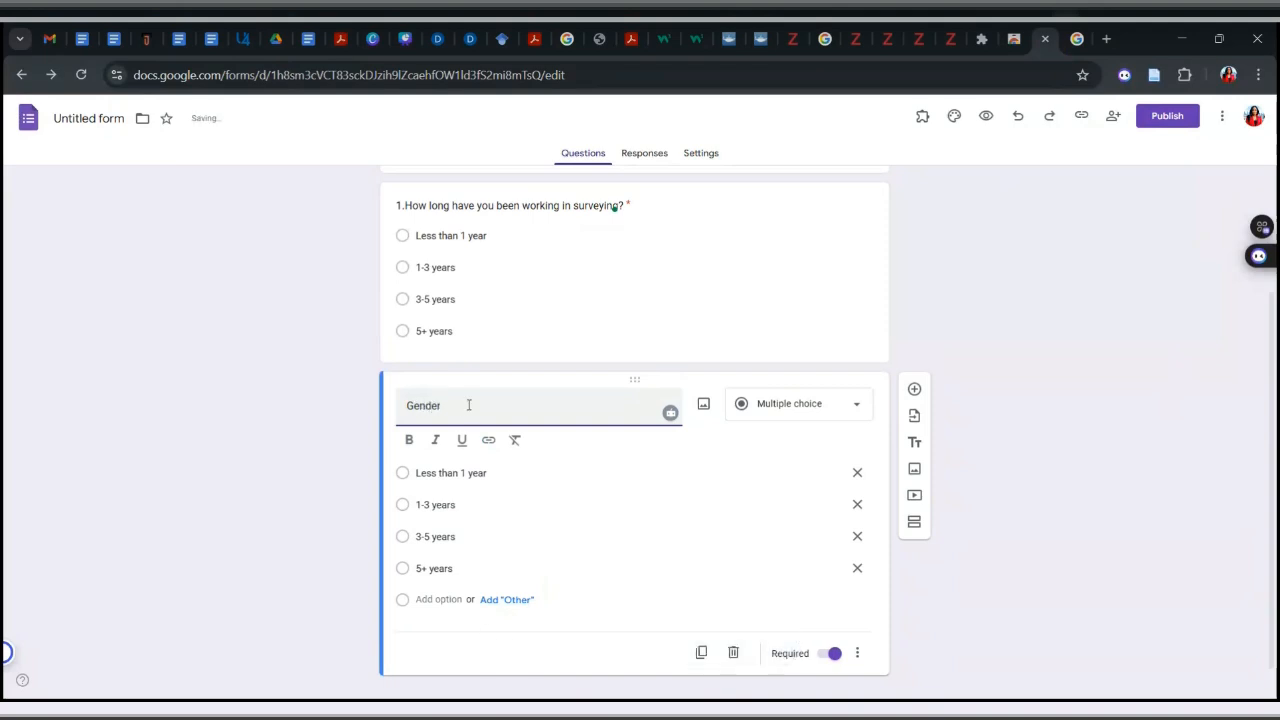
left_click(408, 406)
type("2.")
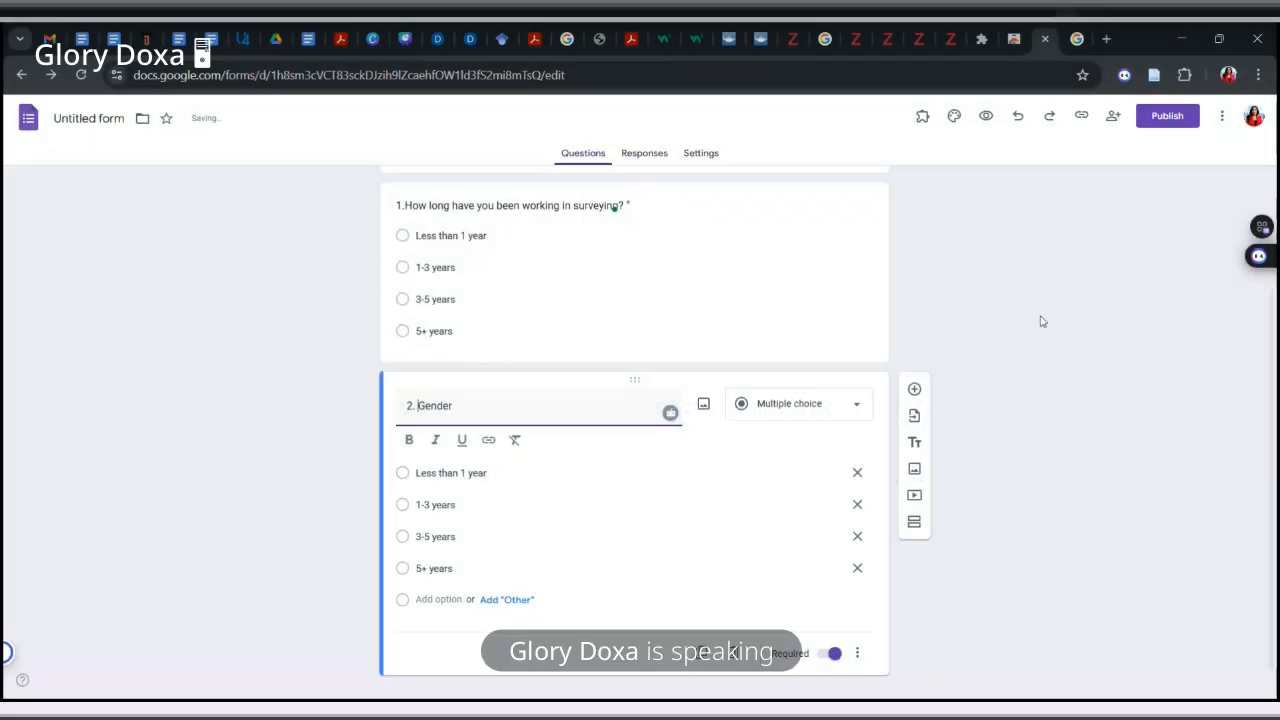
left_click(1037, 320)
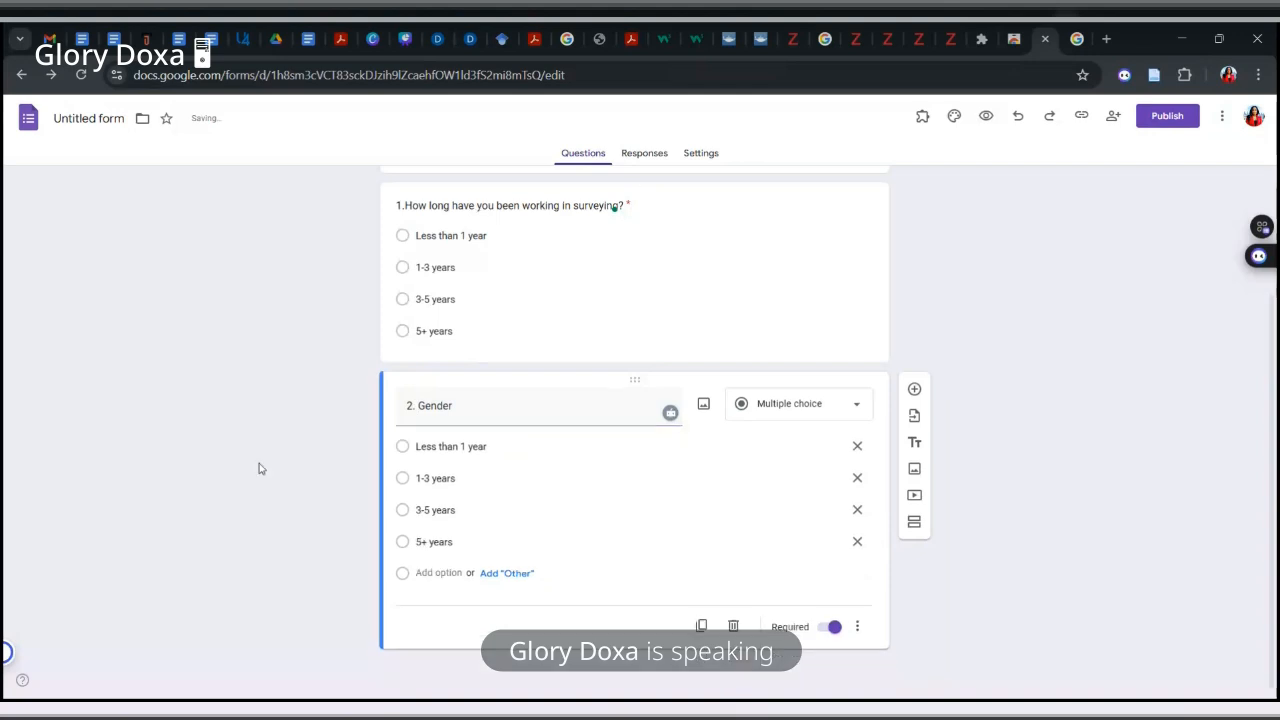
Step: Replace the Gender question's "Less than 1 year" option with the copied list: Gender, - Male, - Female, - Non-binary, - Prefer not to say
left_click(493, 450)
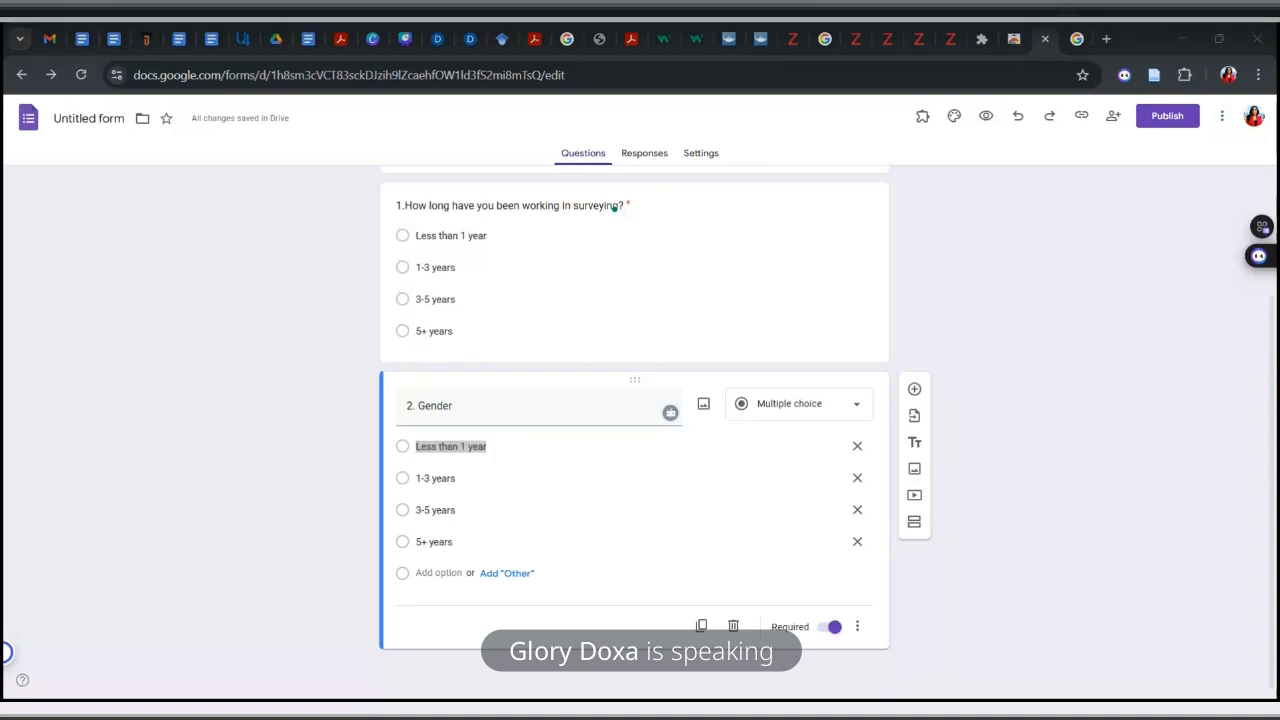
left_click(1176, 338)
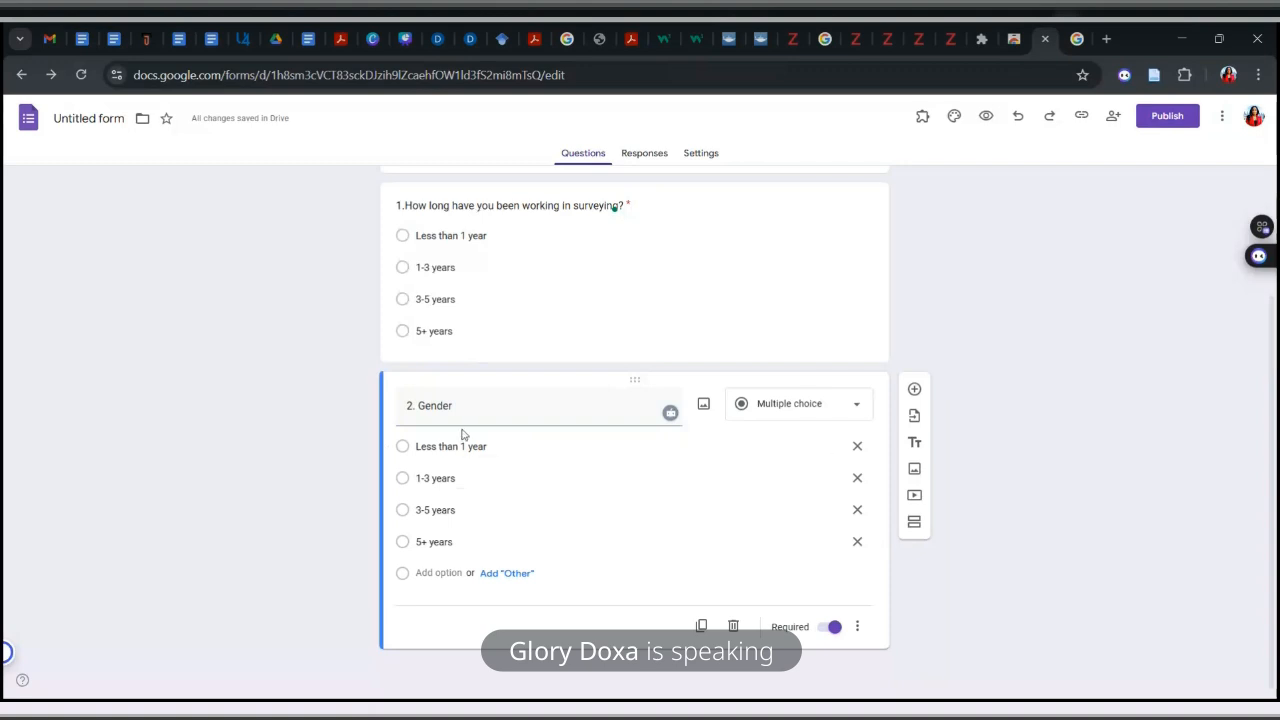
left_click(435, 447)
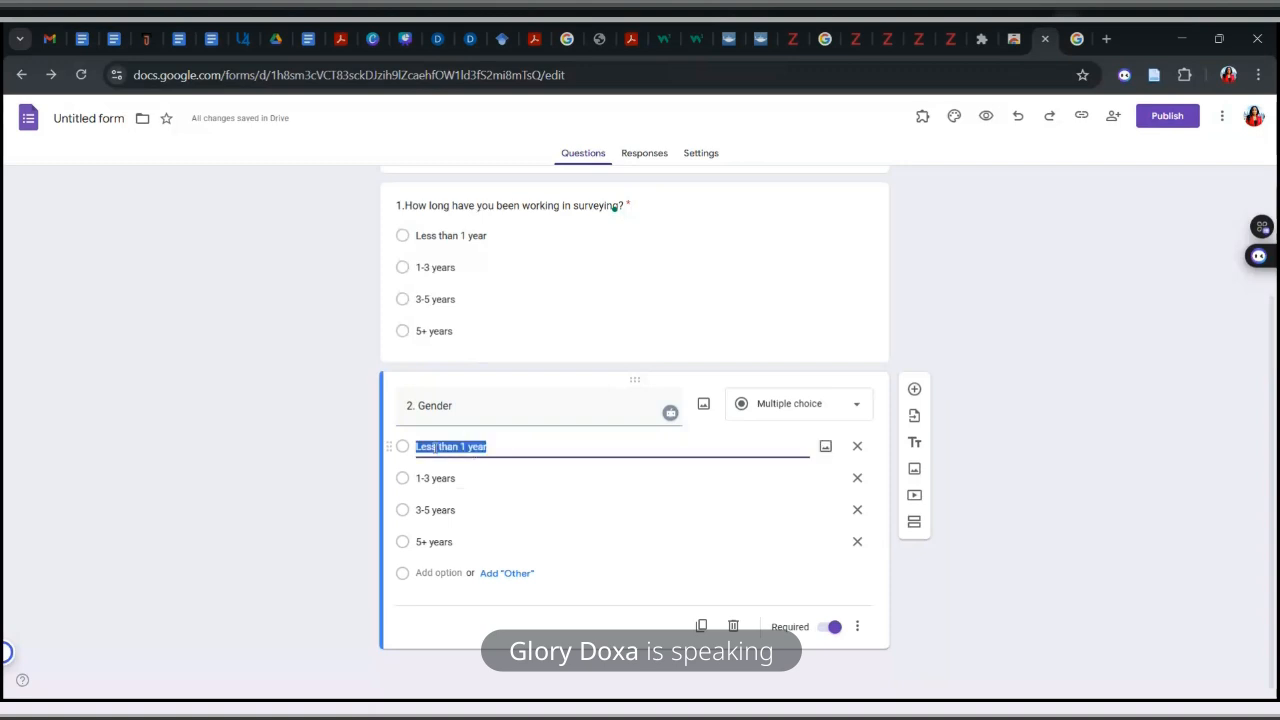
type("Gender - Male - Female - Non-binary - Prefer not to say")
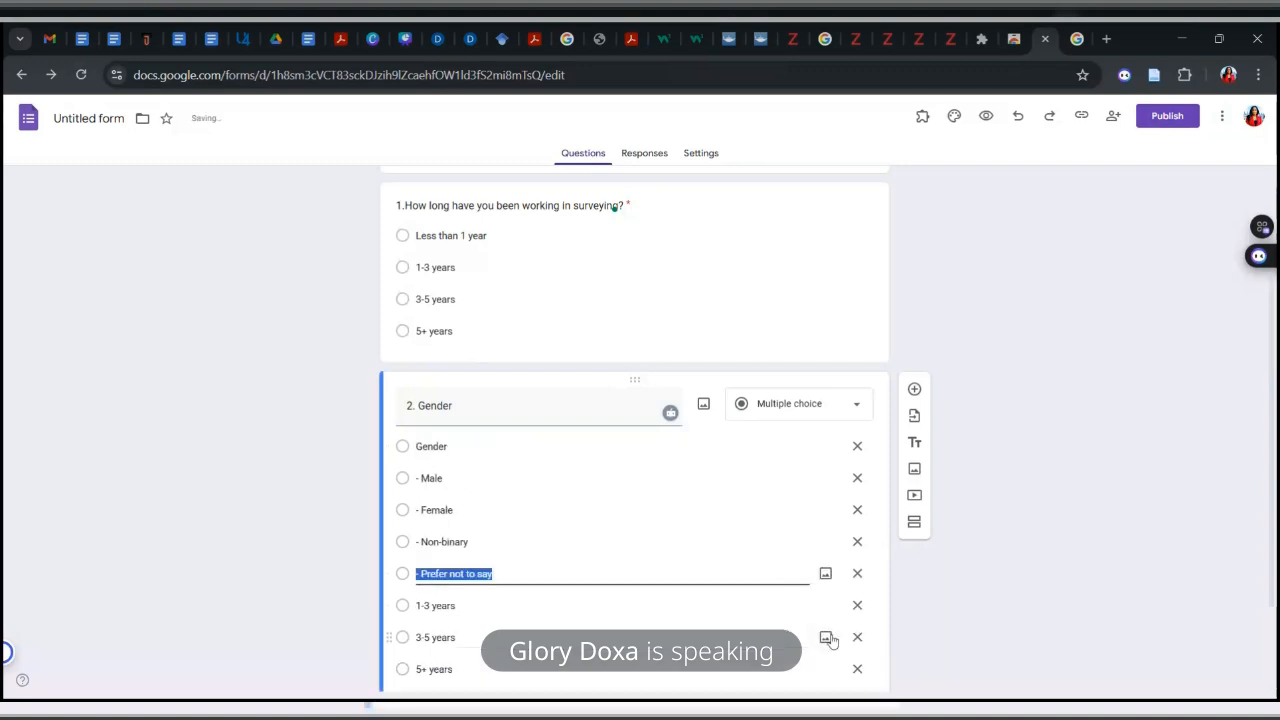
Step: Delete the options Prefer not to say, 1-3 years, 3-5 years, 5+ years and Gender from the Gender question
left_click(857, 588)
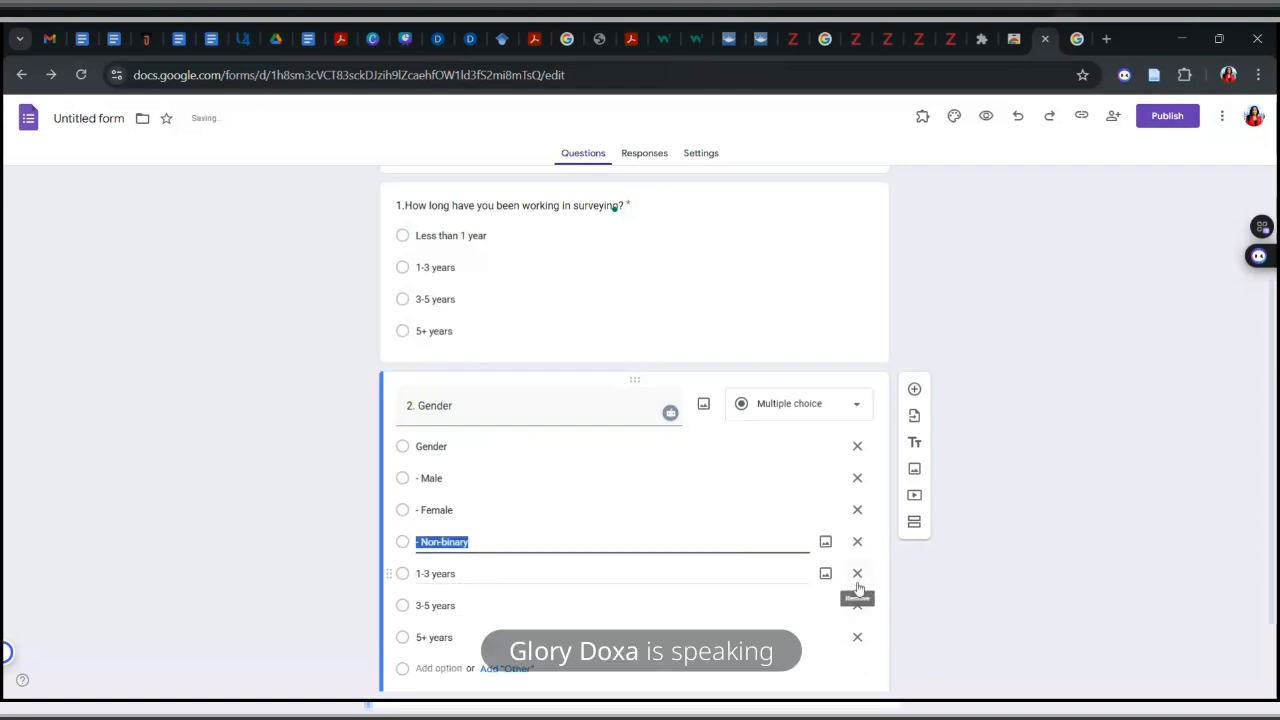
left_click(857, 606)
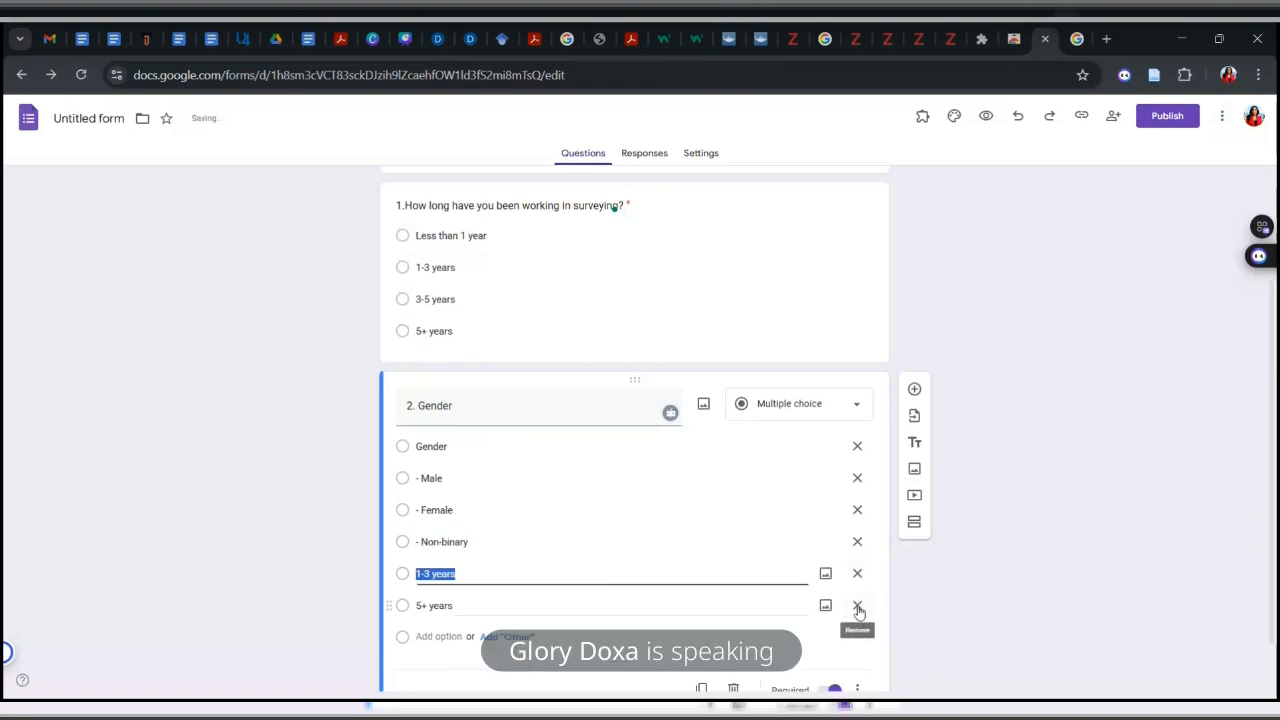
left_click(857, 573)
left_click(857, 572)
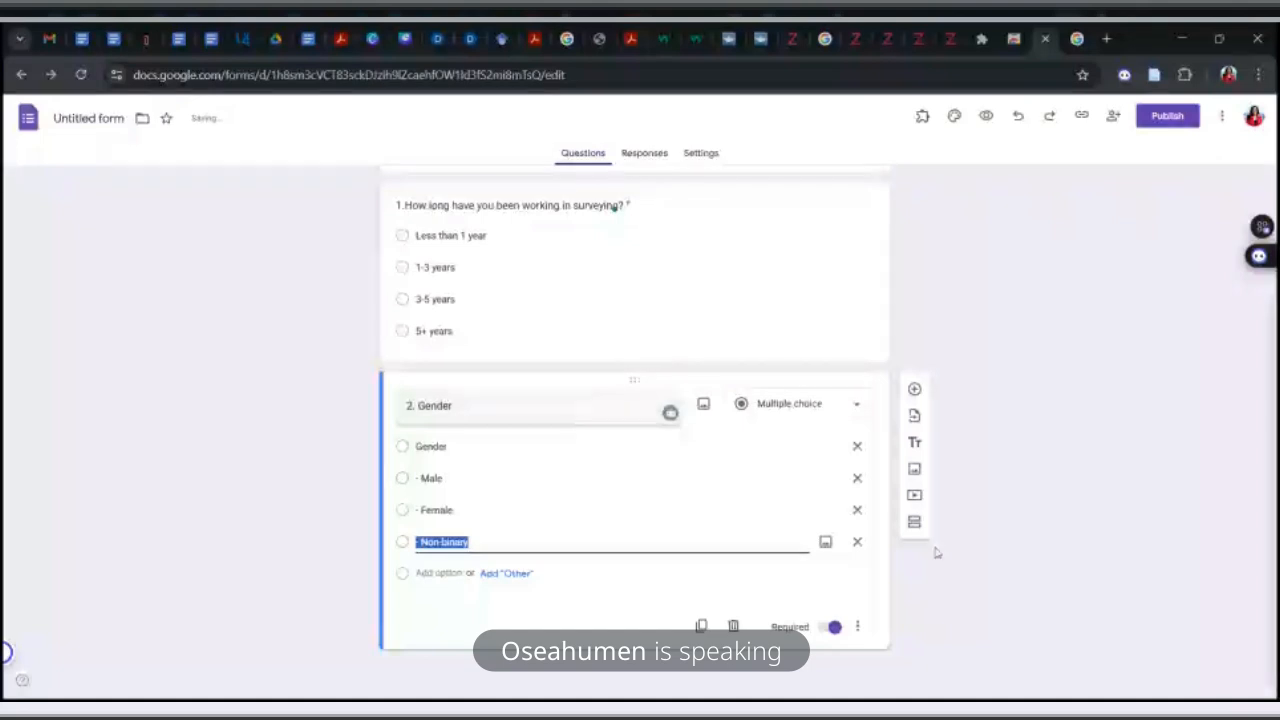
left_click(432, 447)
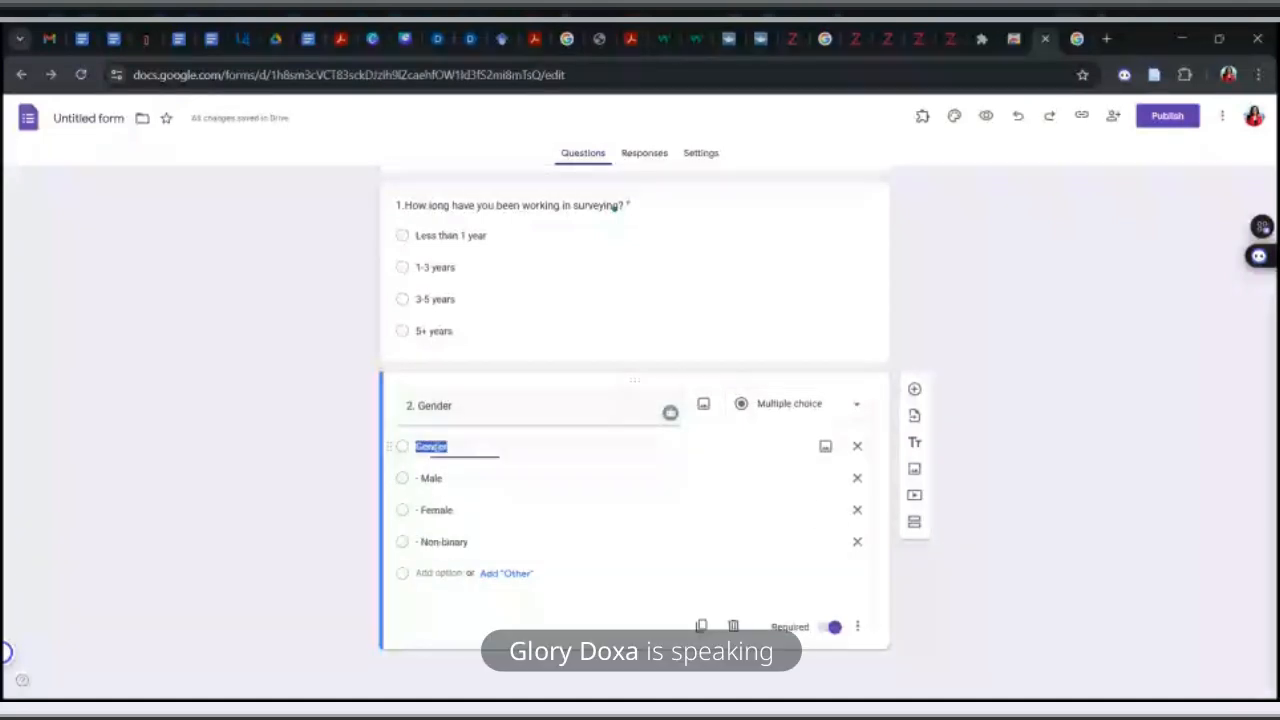
left_click(852, 447)
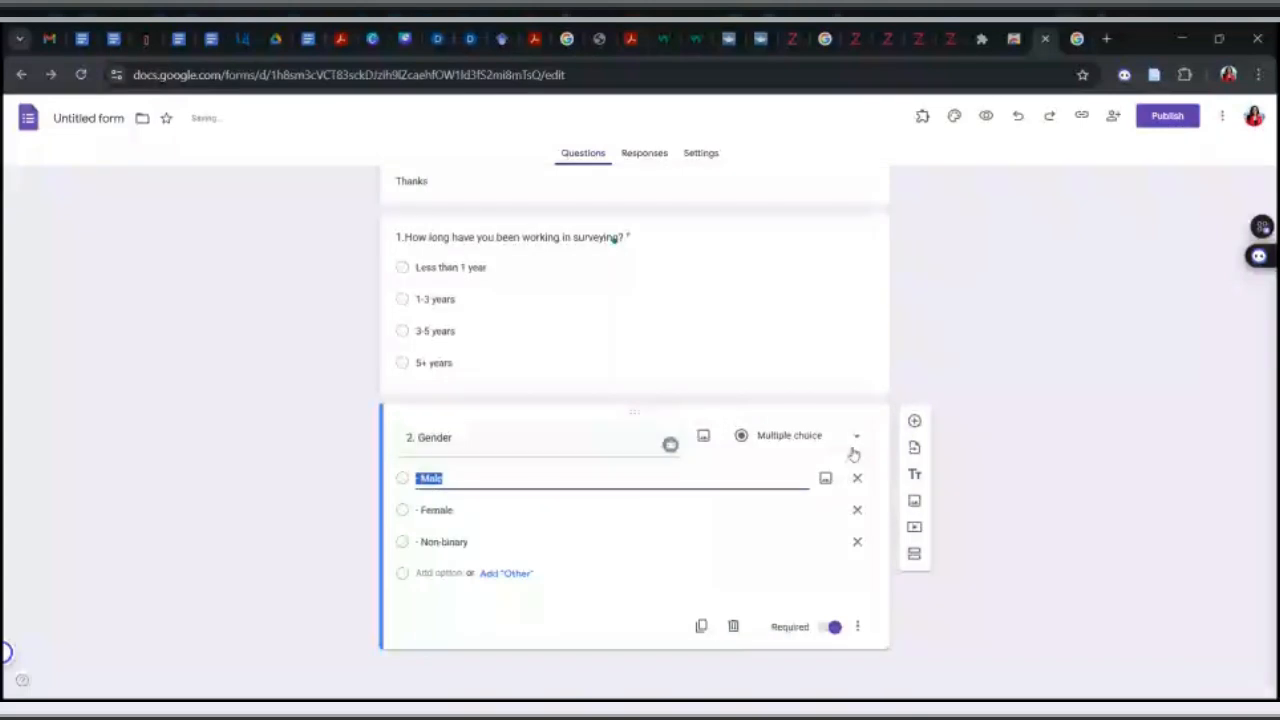
Step: Remove the leading dash and space from the Male, Female and Non-binary options of the Gender question
left_click(418, 479)
key("Delete")
key("Delete")
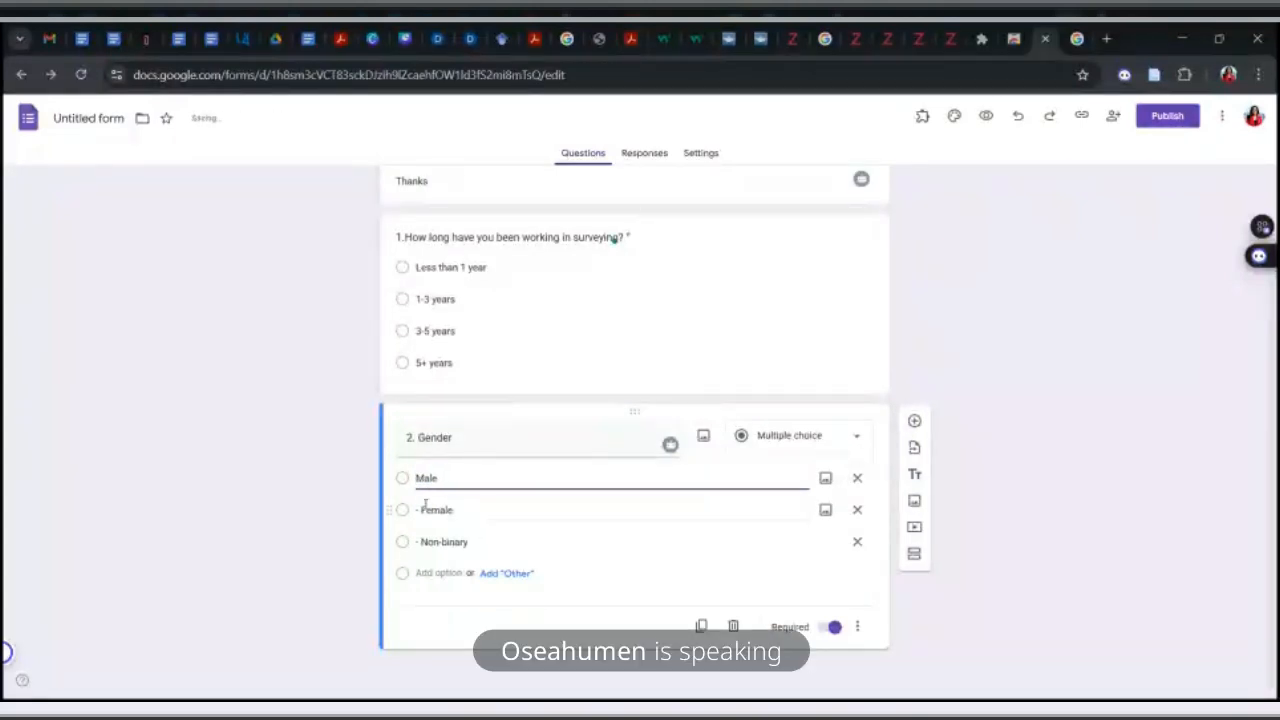
left_click(423, 509)
key("Delete")
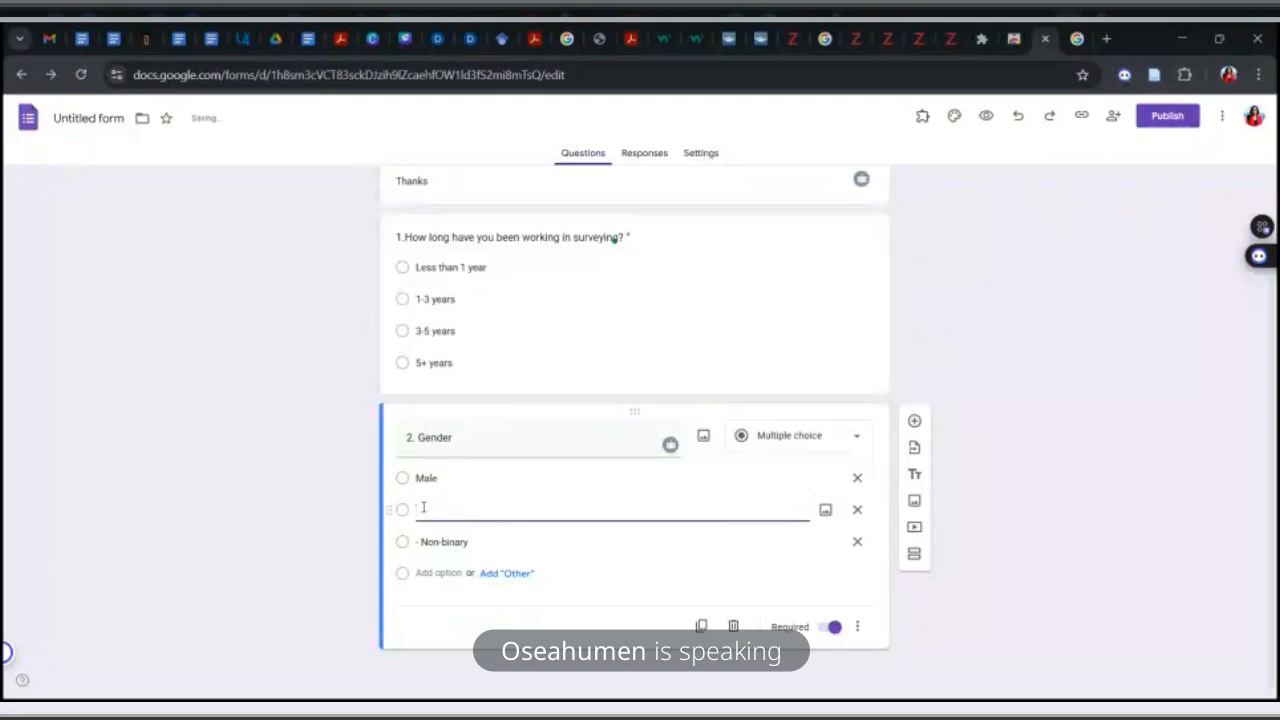
key("ctrl+z")
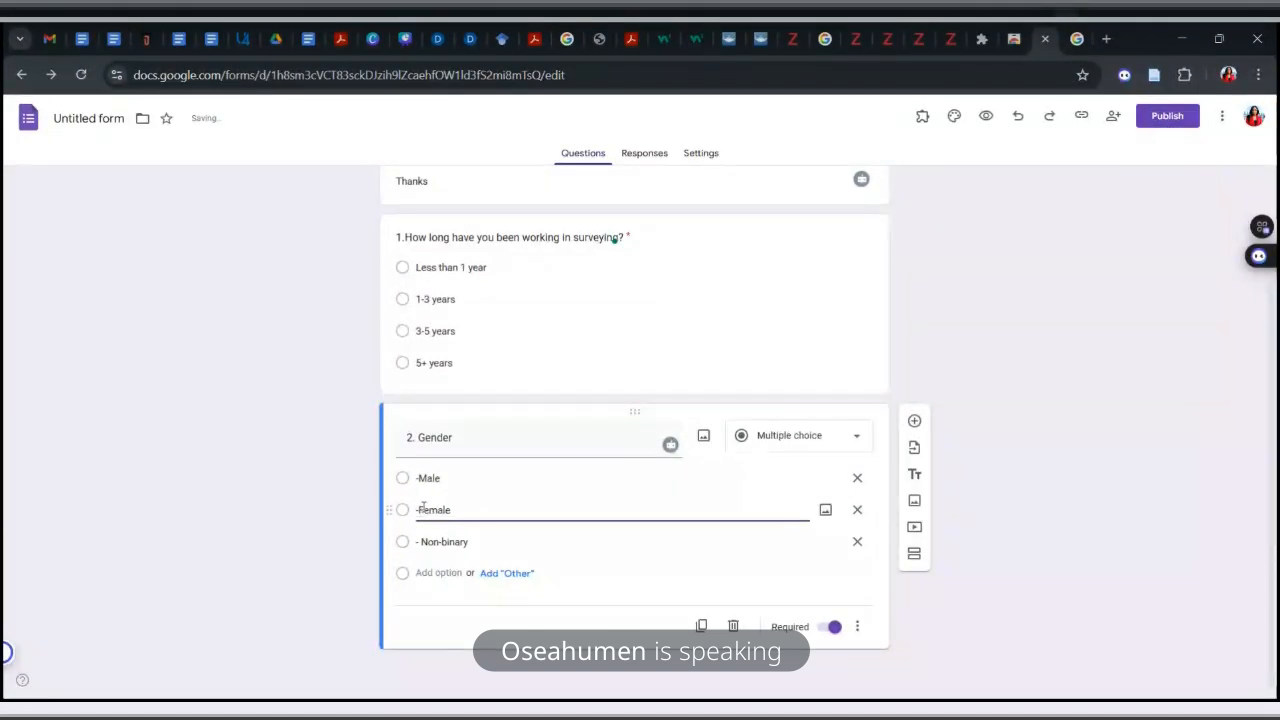
key("BackSpace")
left_click(418, 478)
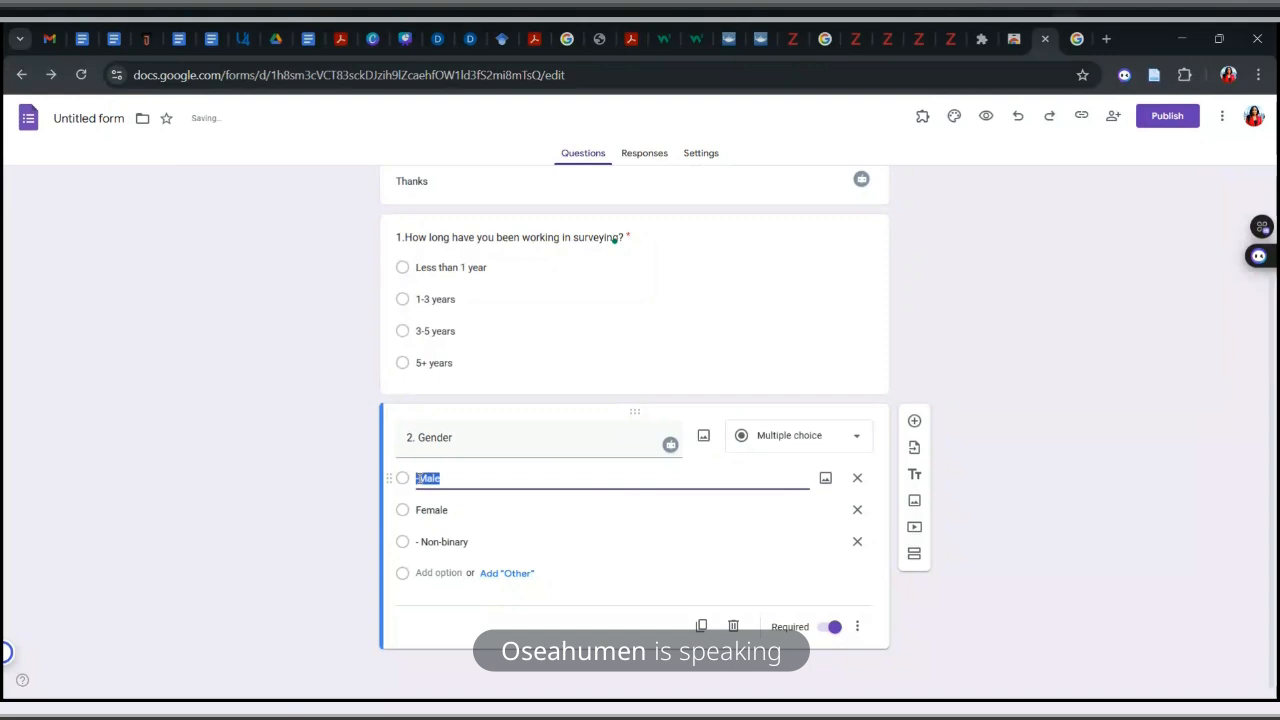
left_click(419, 478)
key("BackSpace")
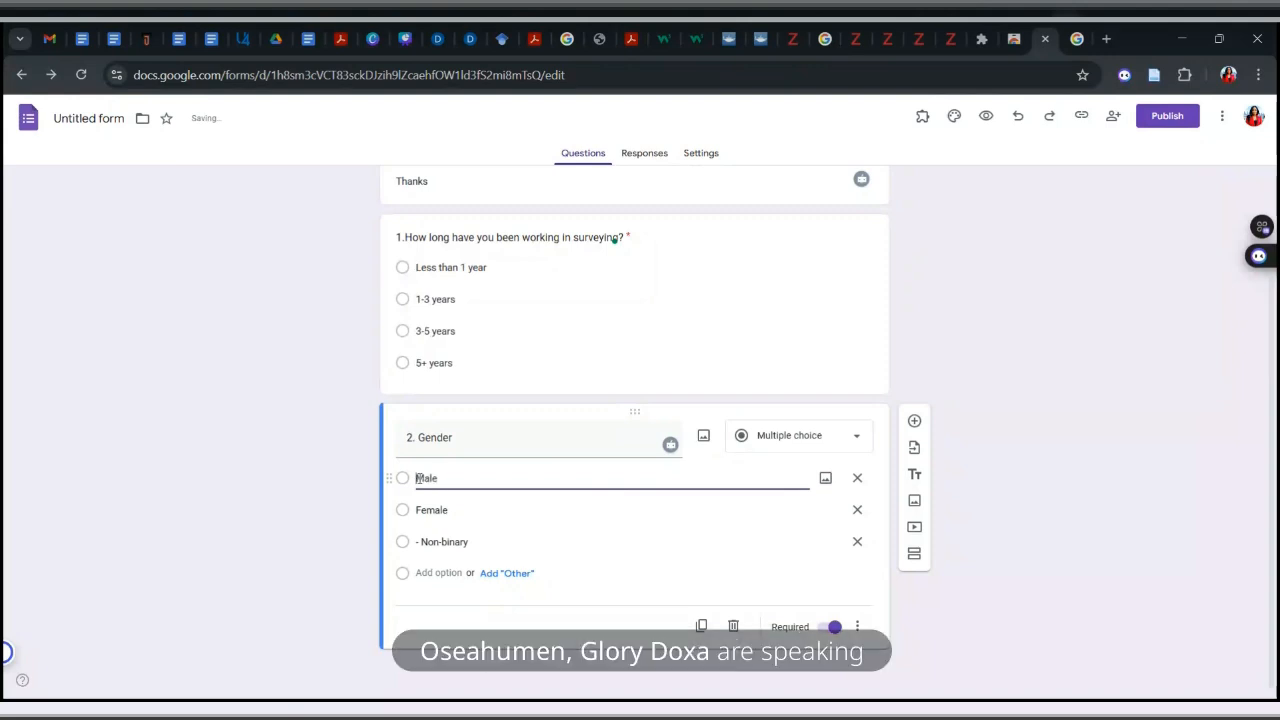
left_click(421, 542)
left_click(421, 542)
key("BackSpace")
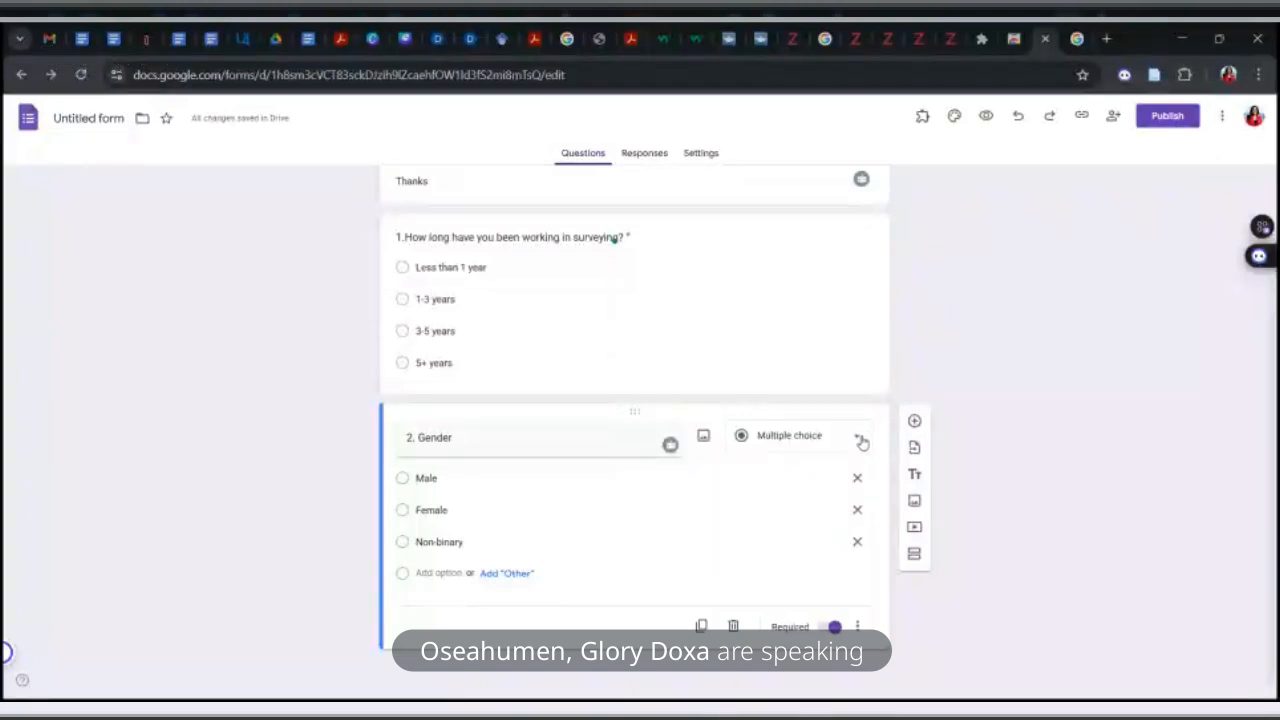
left_click(862, 443)
left_click(993, 358)
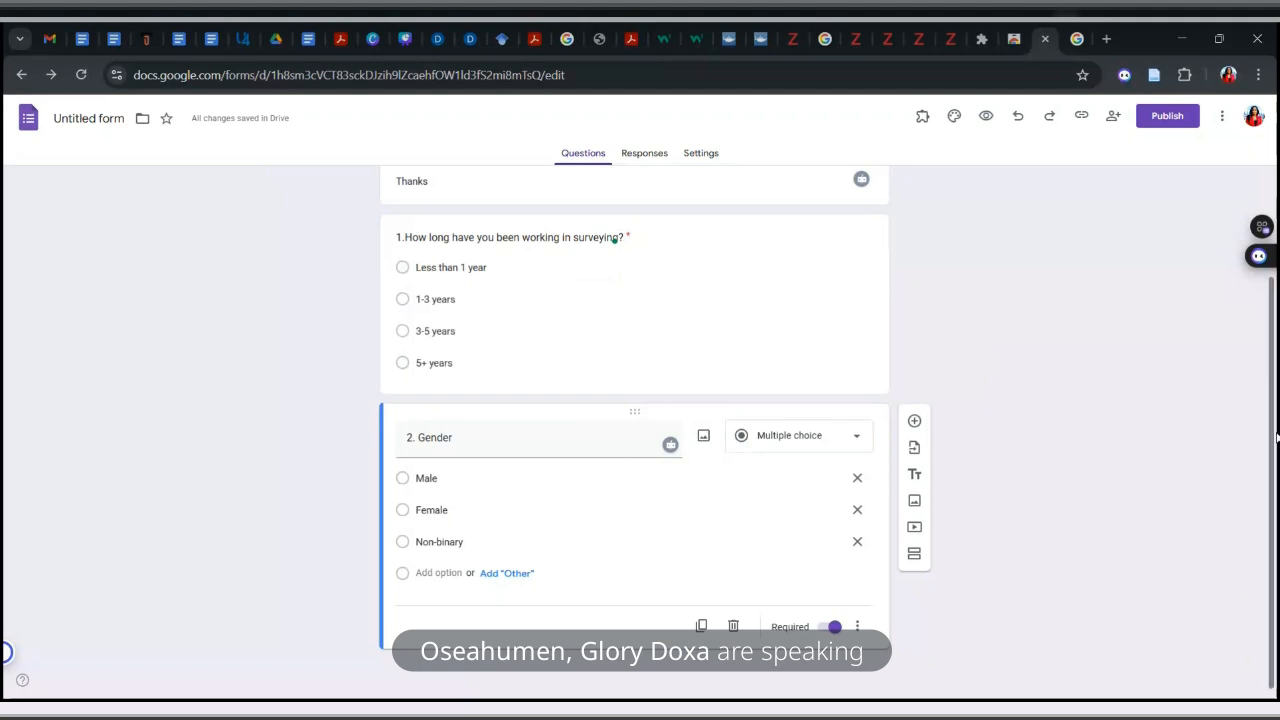
right_click(1270, 376)
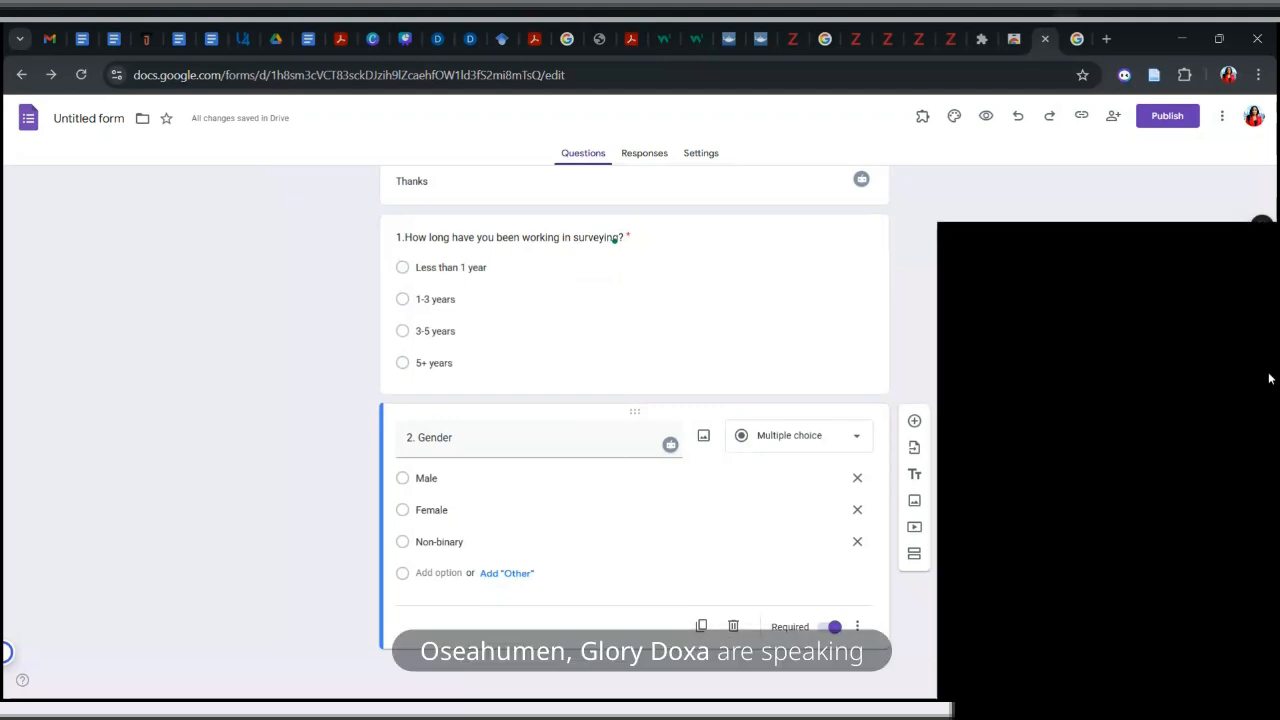
left_click(1066, 206)
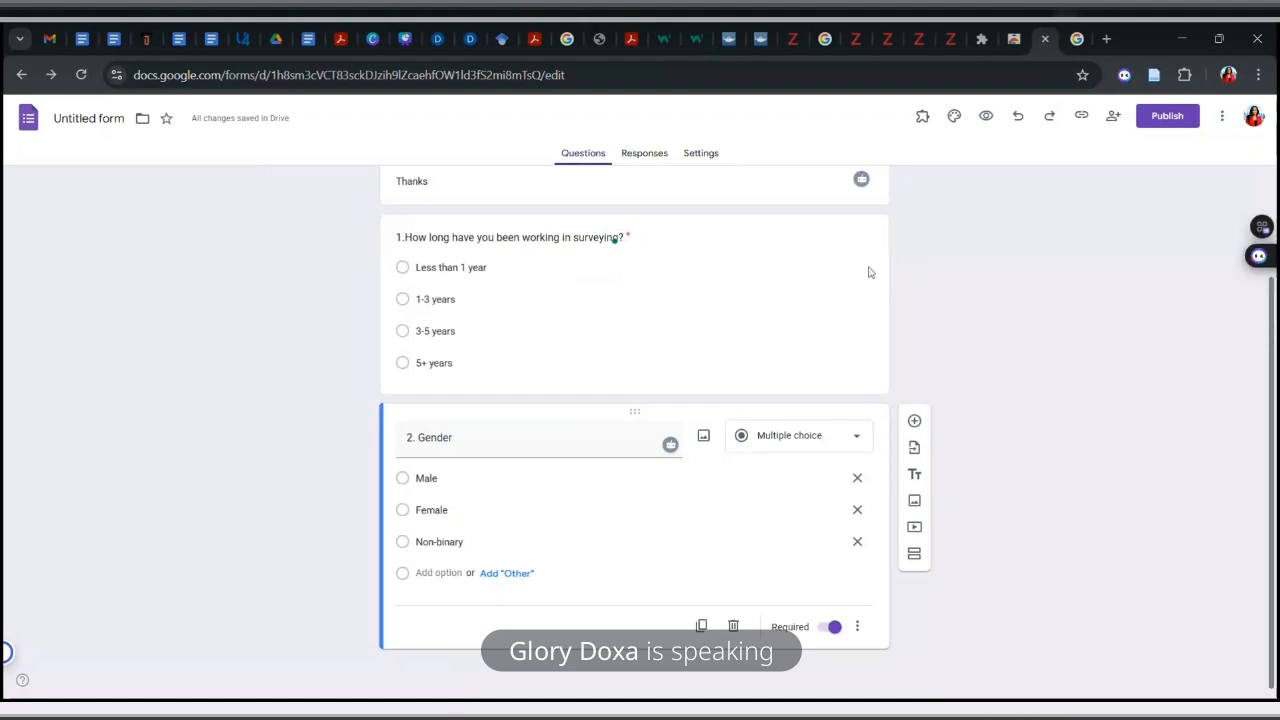
key("ctrl+s")
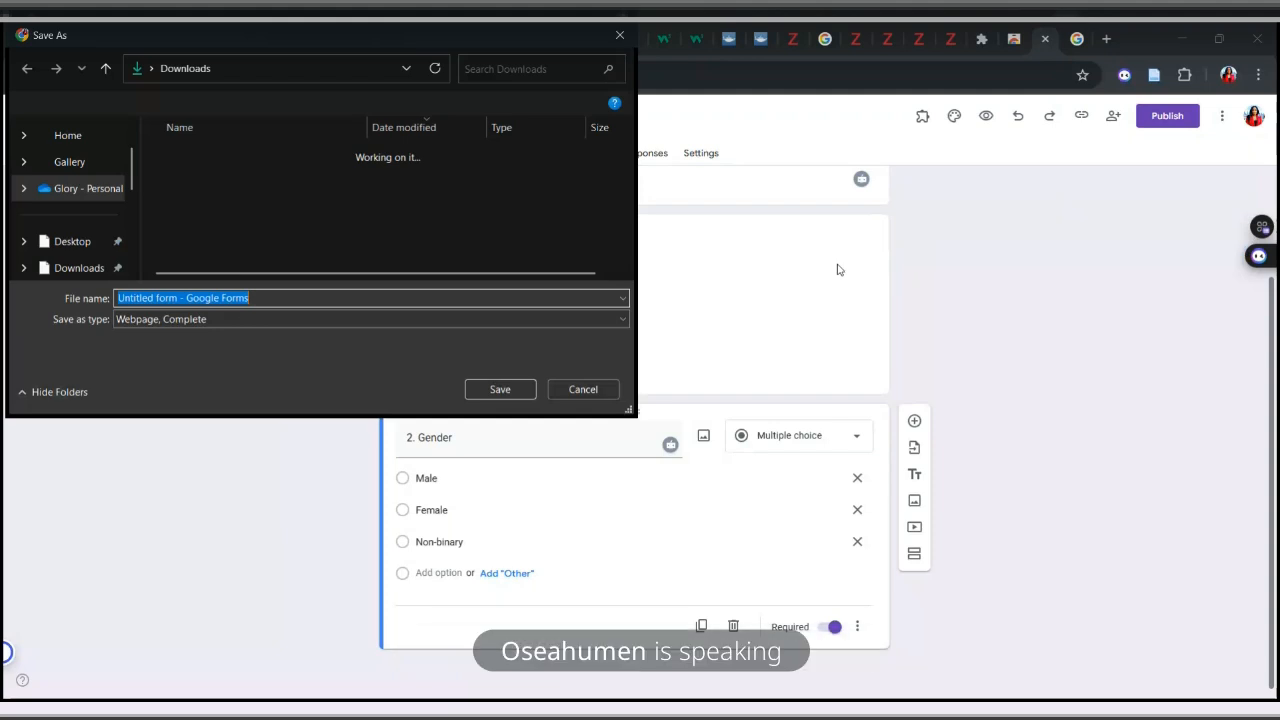
key("Escape")
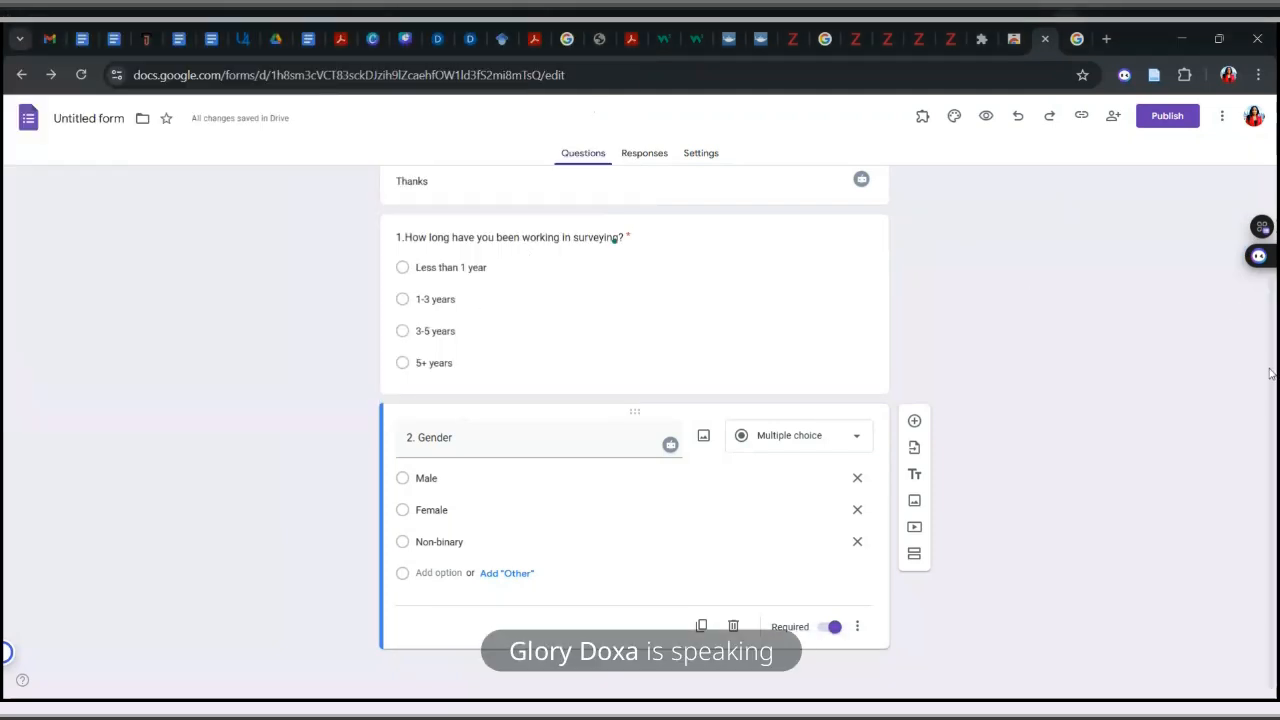
right_click(1198, 220)
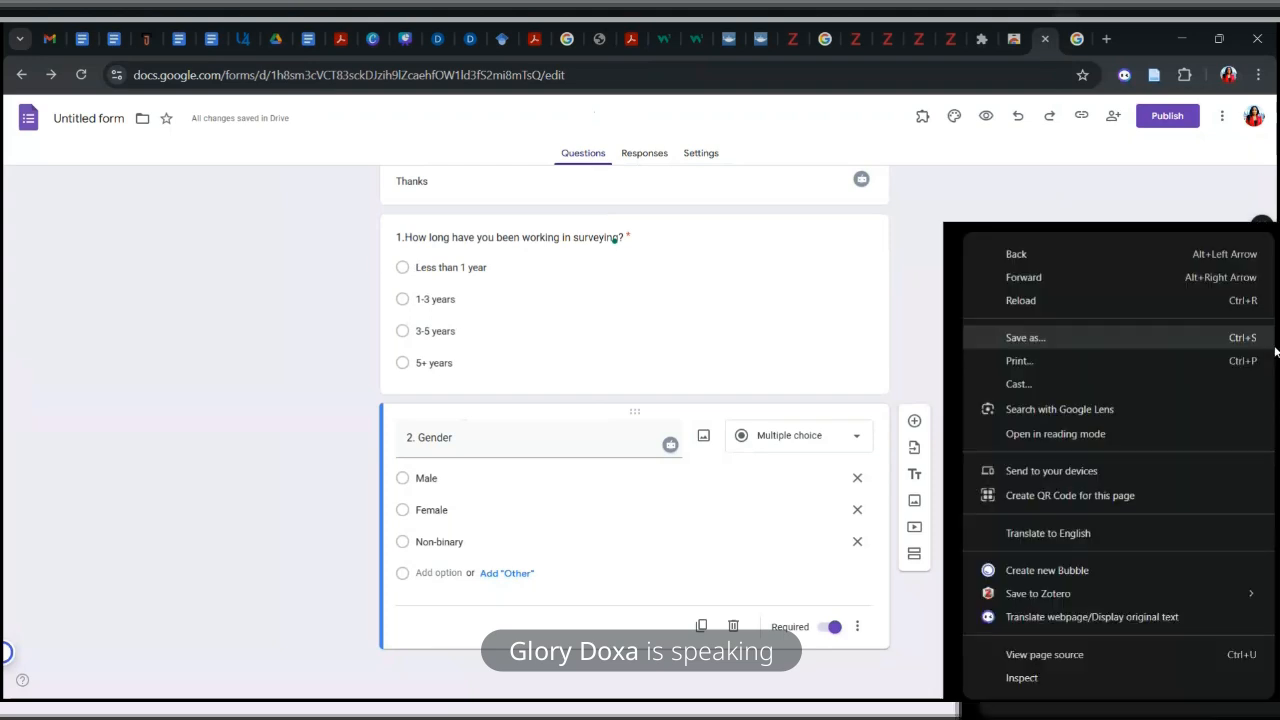
left_click(1198, 214)
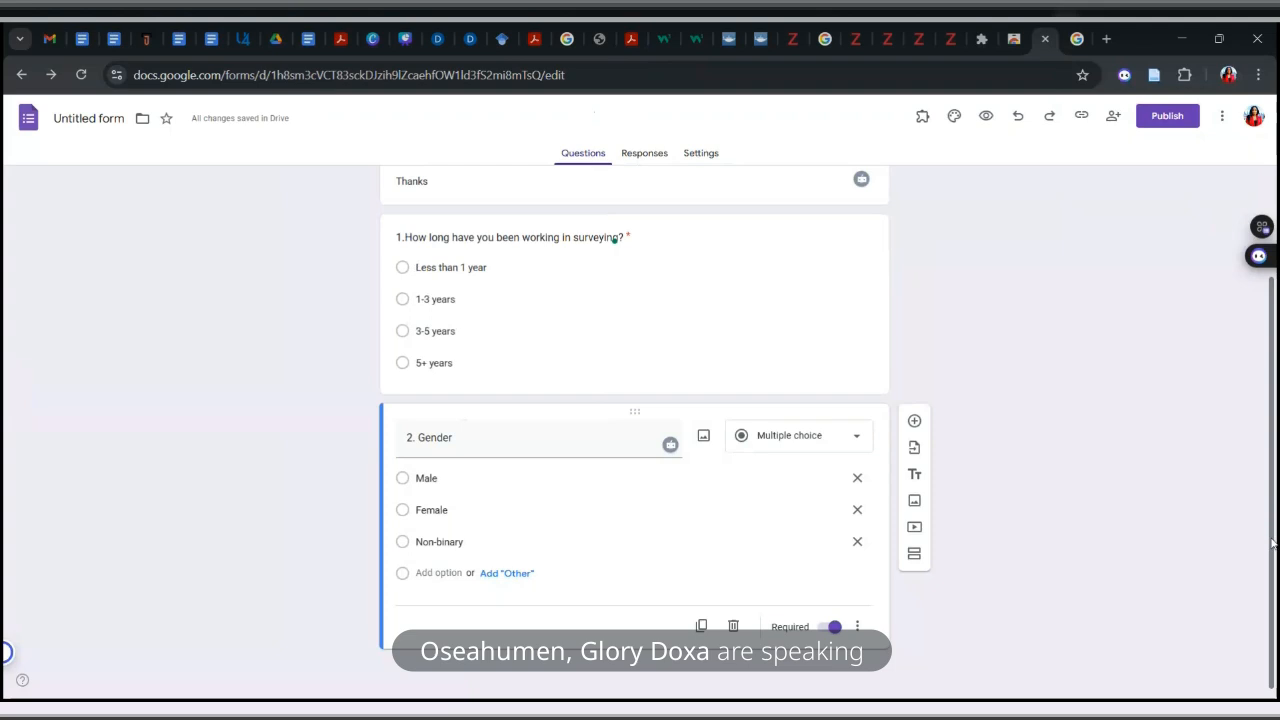
scroll(860, 223, "up", 2)
scroll(840, 350, "down", 2)
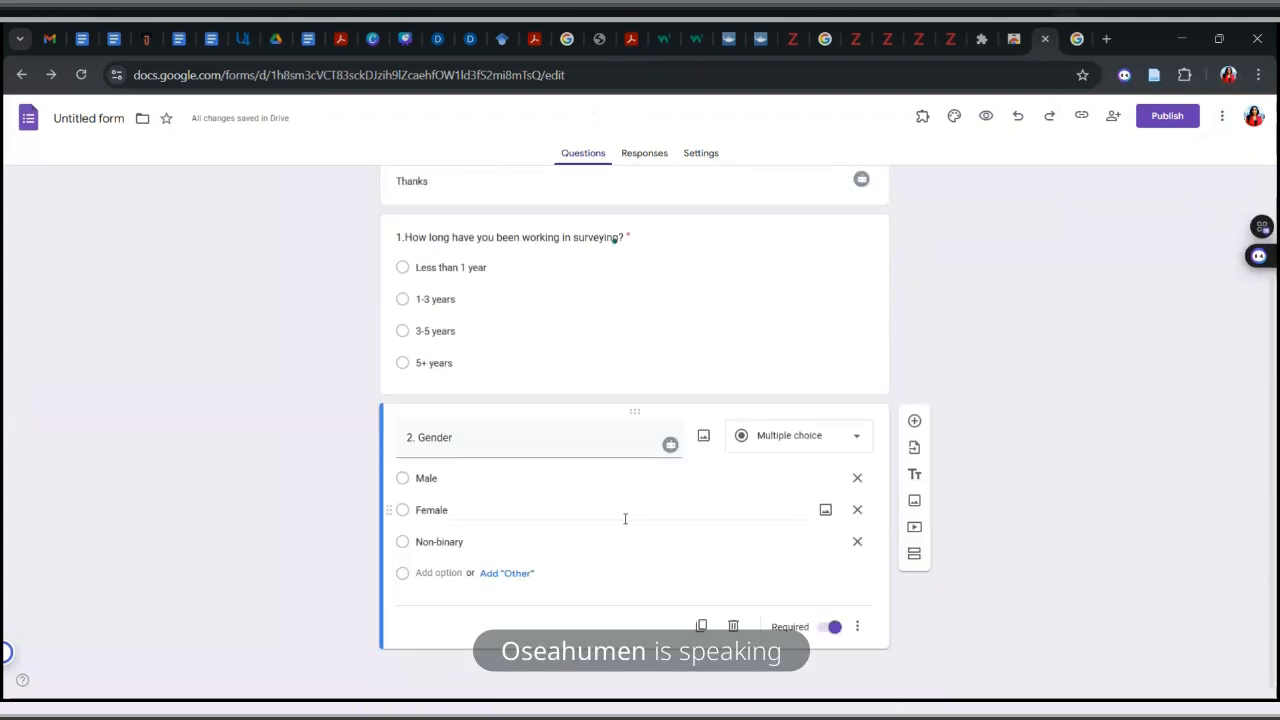
triple_click(500, 447)
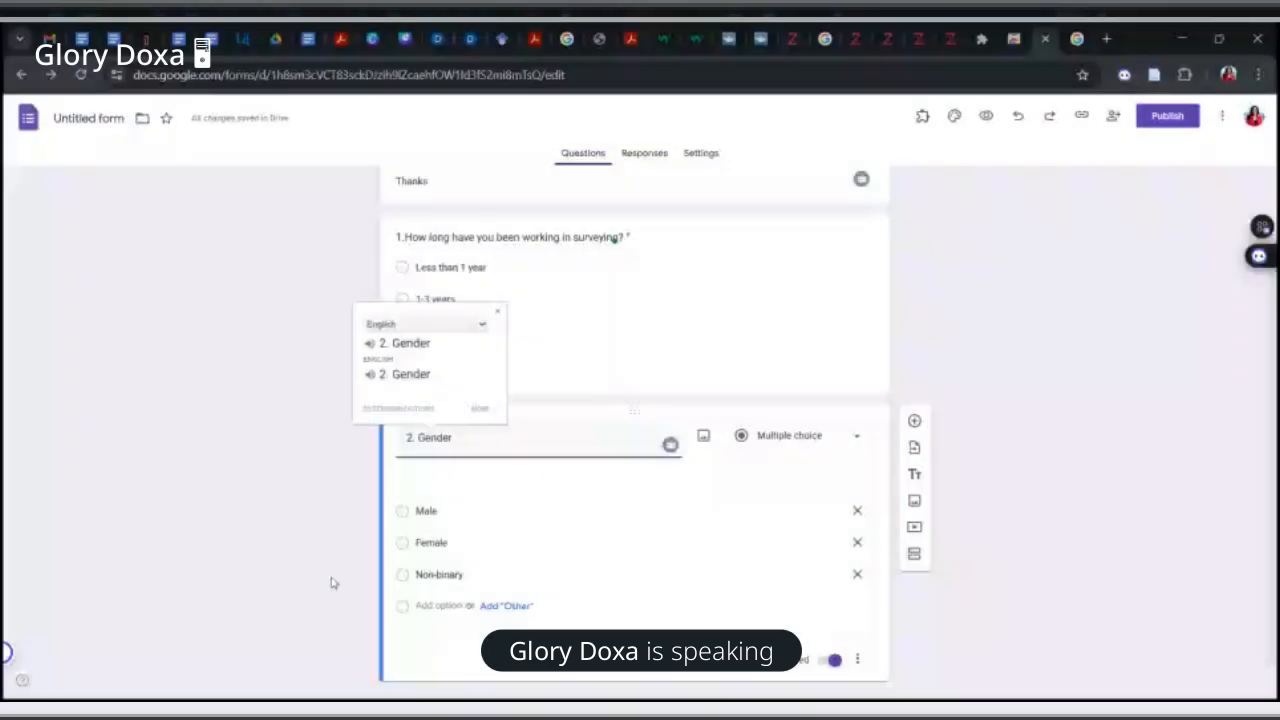
Step: Delete the Non-binary option from the Gender question, keeping only Male and Female
left_click(858, 543)
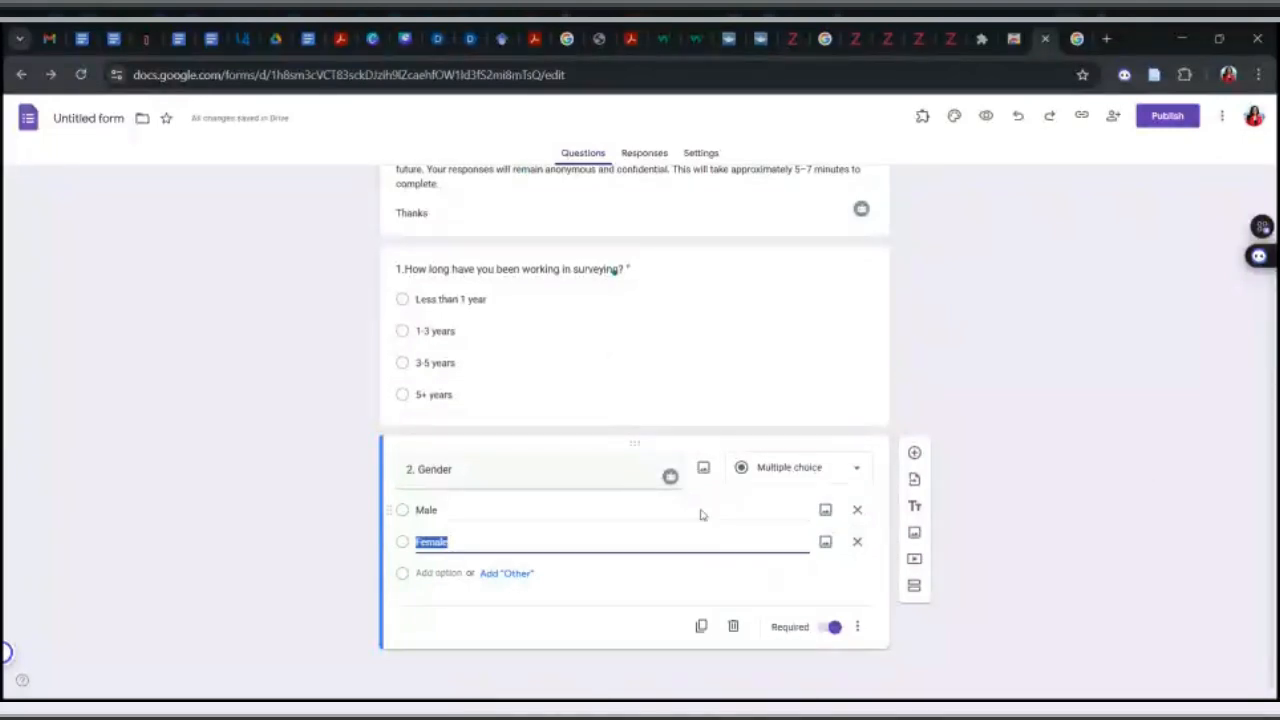
left_click(691, 543)
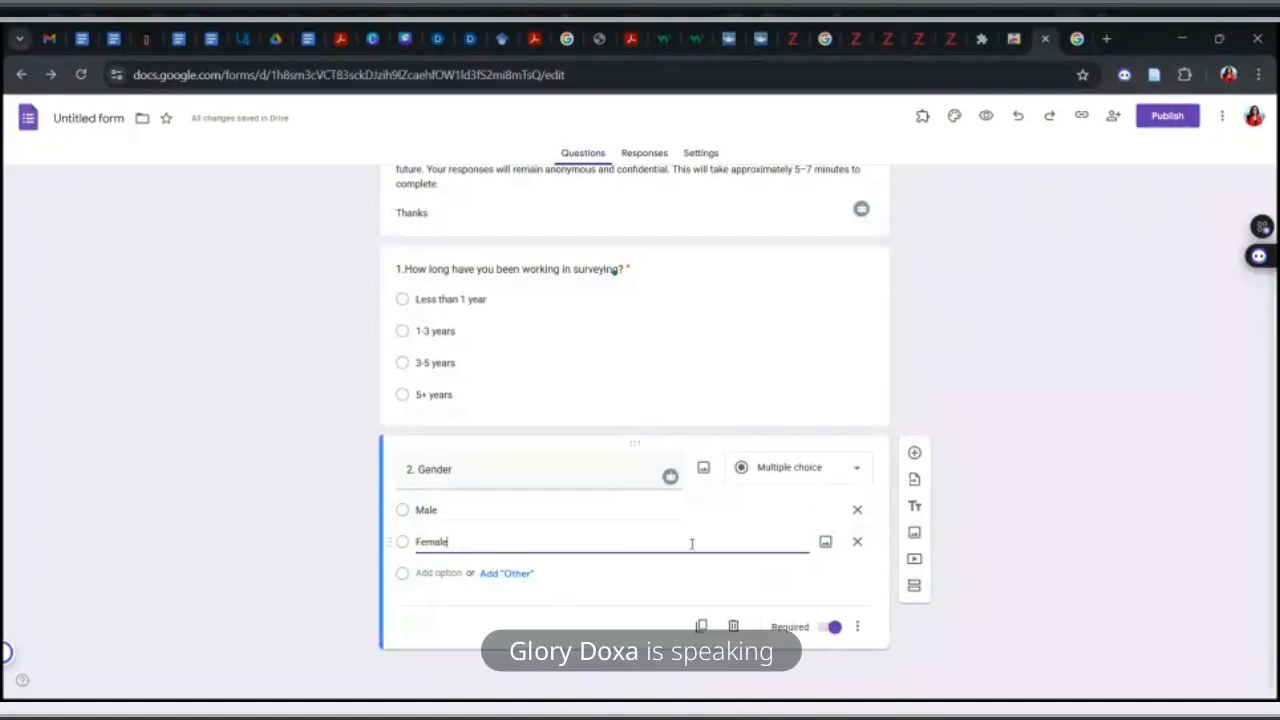
left_click(596, 505)
left_click(605, 509)
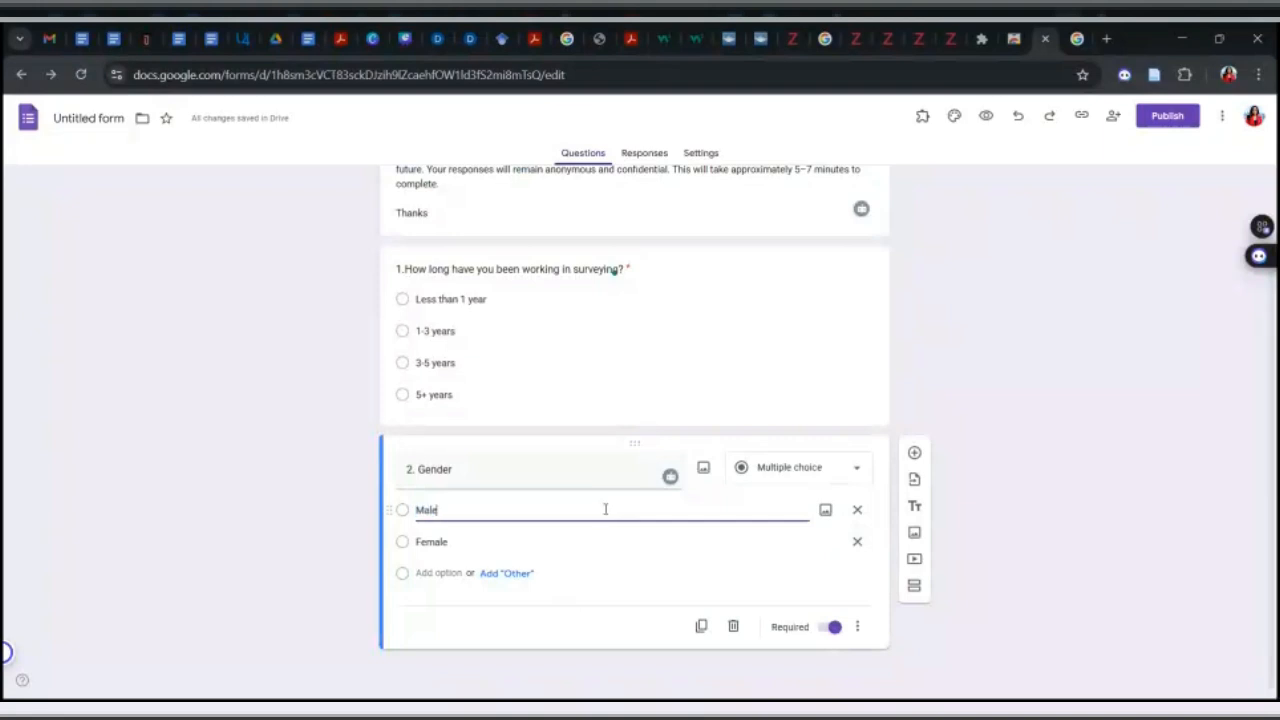
Step: Review the surveying experience and Gender questions along with the list of available question types
left_click(1094, 425)
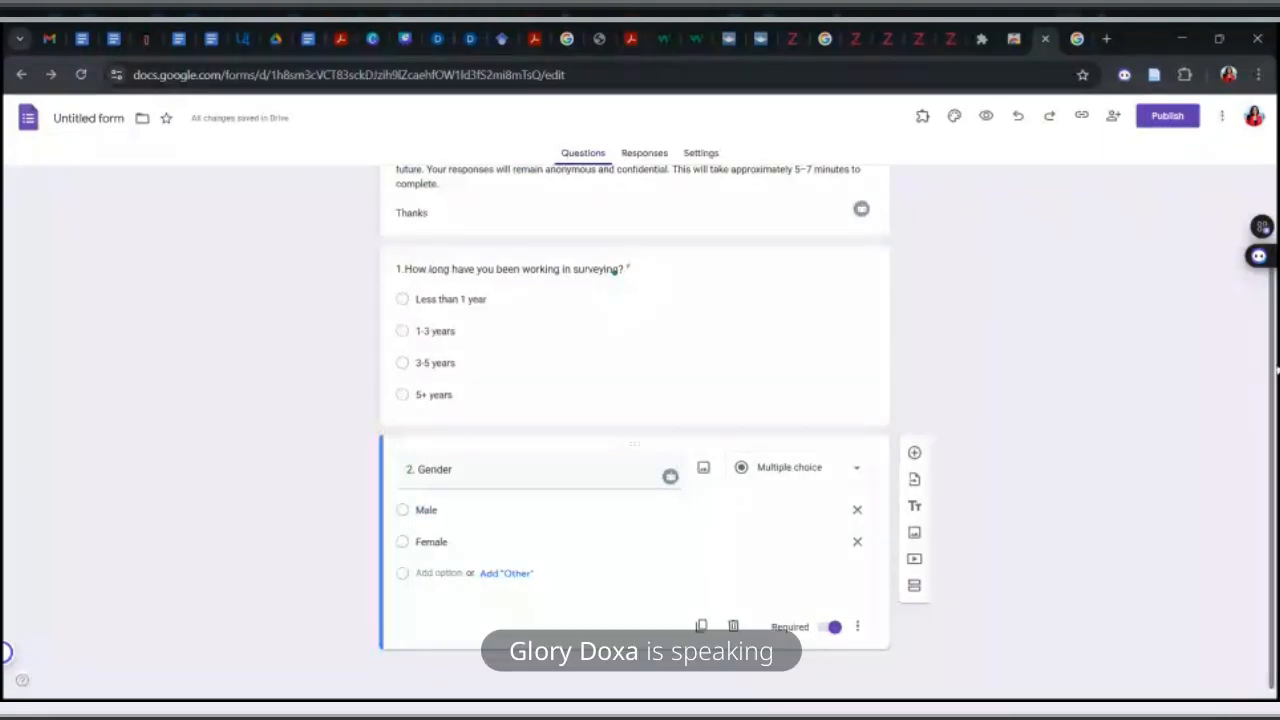
scroll(1268, 372, "up", 1)
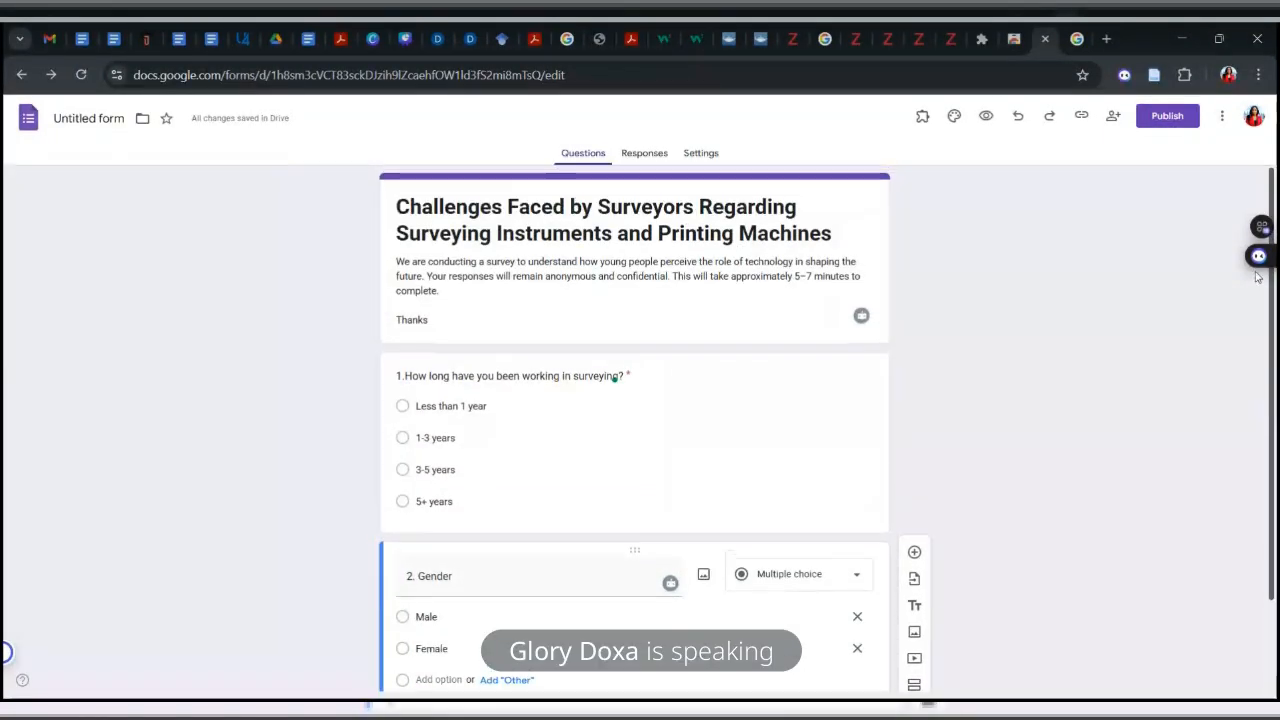
scroll(1250, 373, "down", 1)
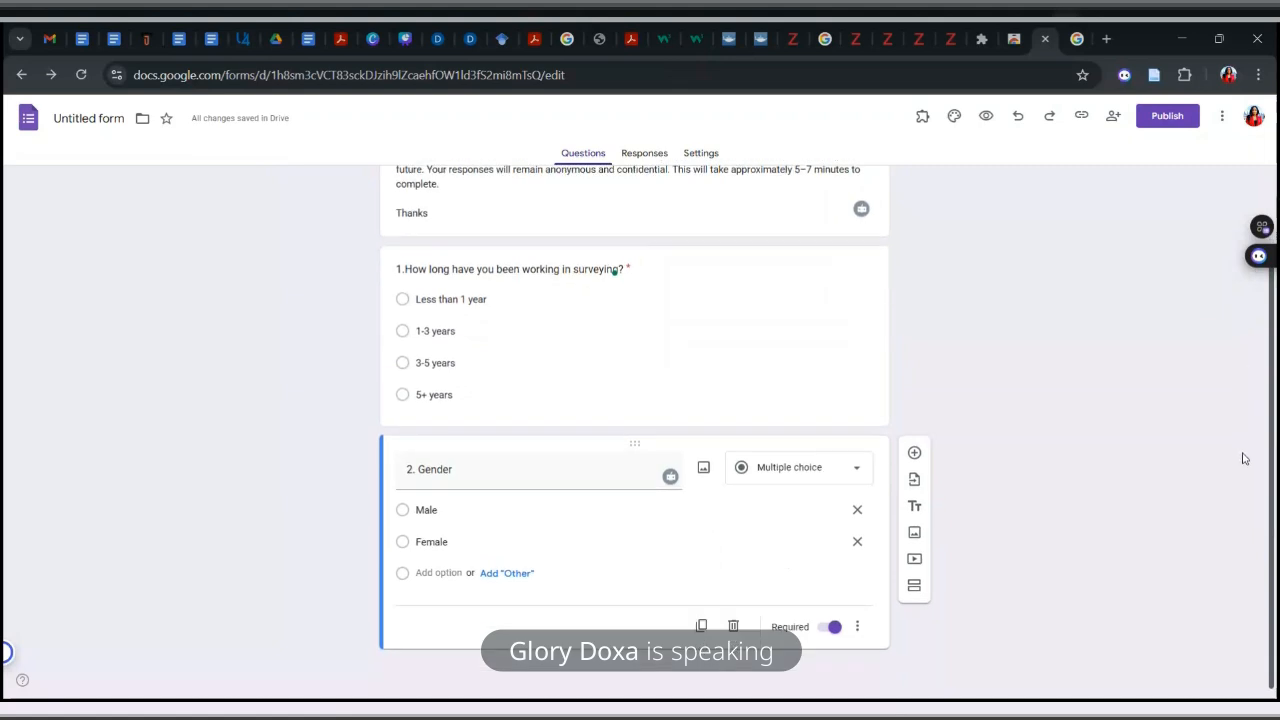
scroll(1232, 370, "up", 1)
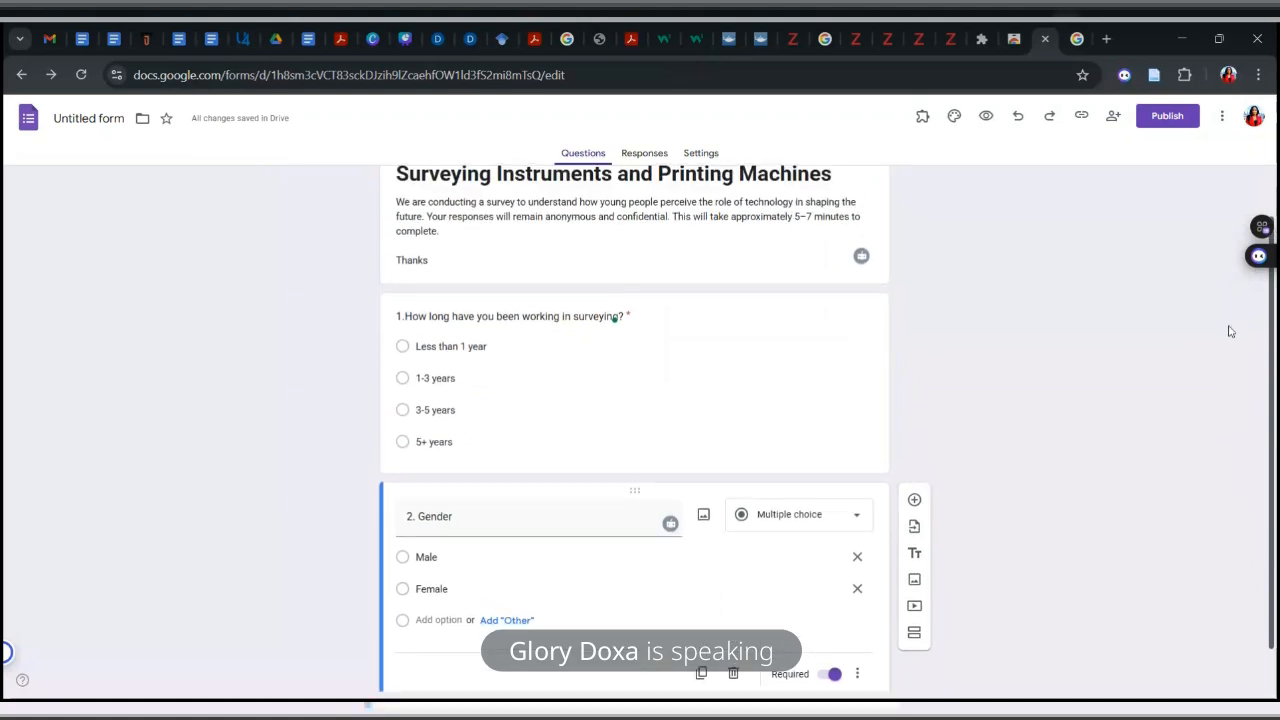
scroll(1231, 369, "down", 1)
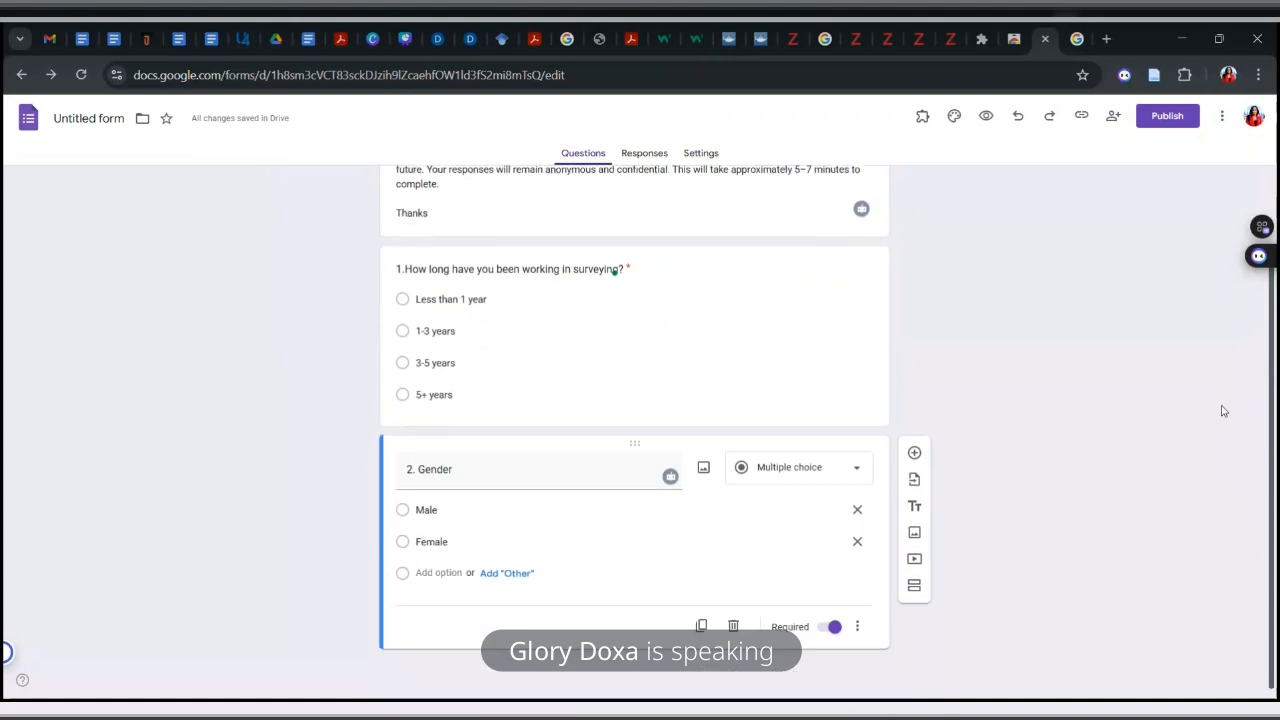
scroll(1230, 360, "up", 1)
scroll(1240, 388, "down", 1)
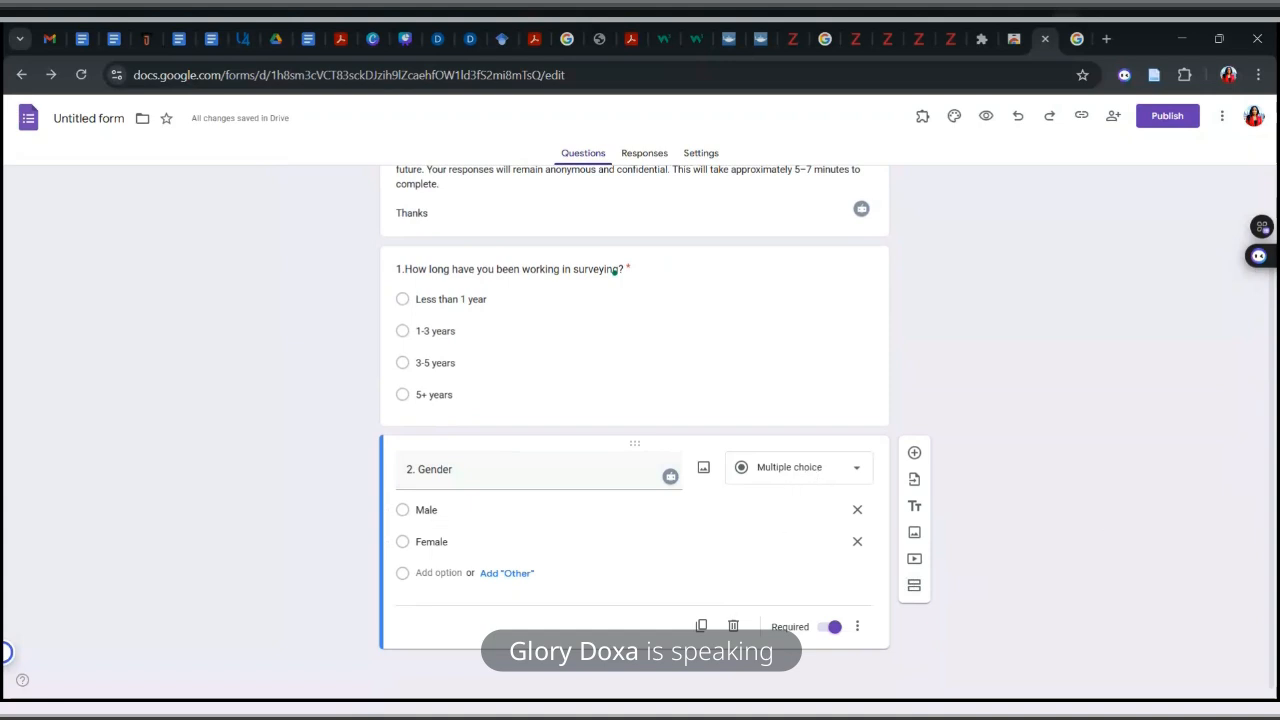
left_click(857, 468)
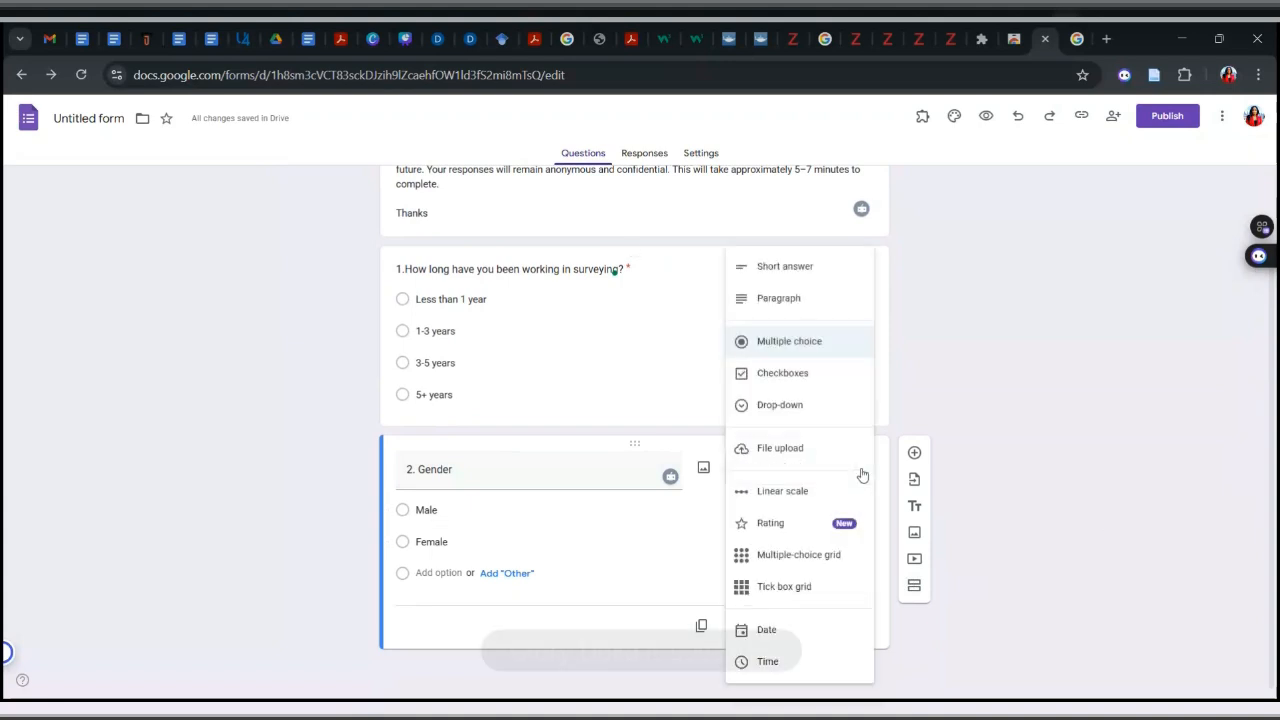
left_click(963, 351)
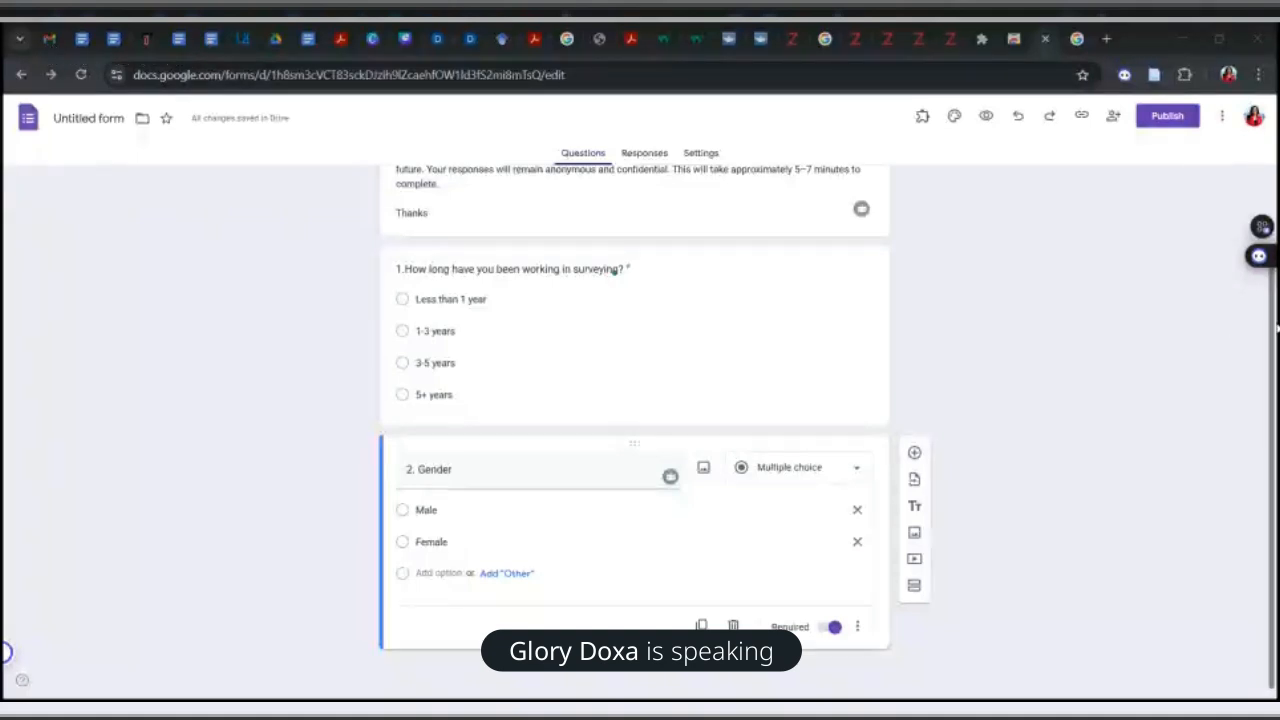
Step: Duplicate the Gender question and retitle the copy "What concerns do you have about technology advancement? (Select all that apply)", using the Checkboxes type
left_click(507, 466)
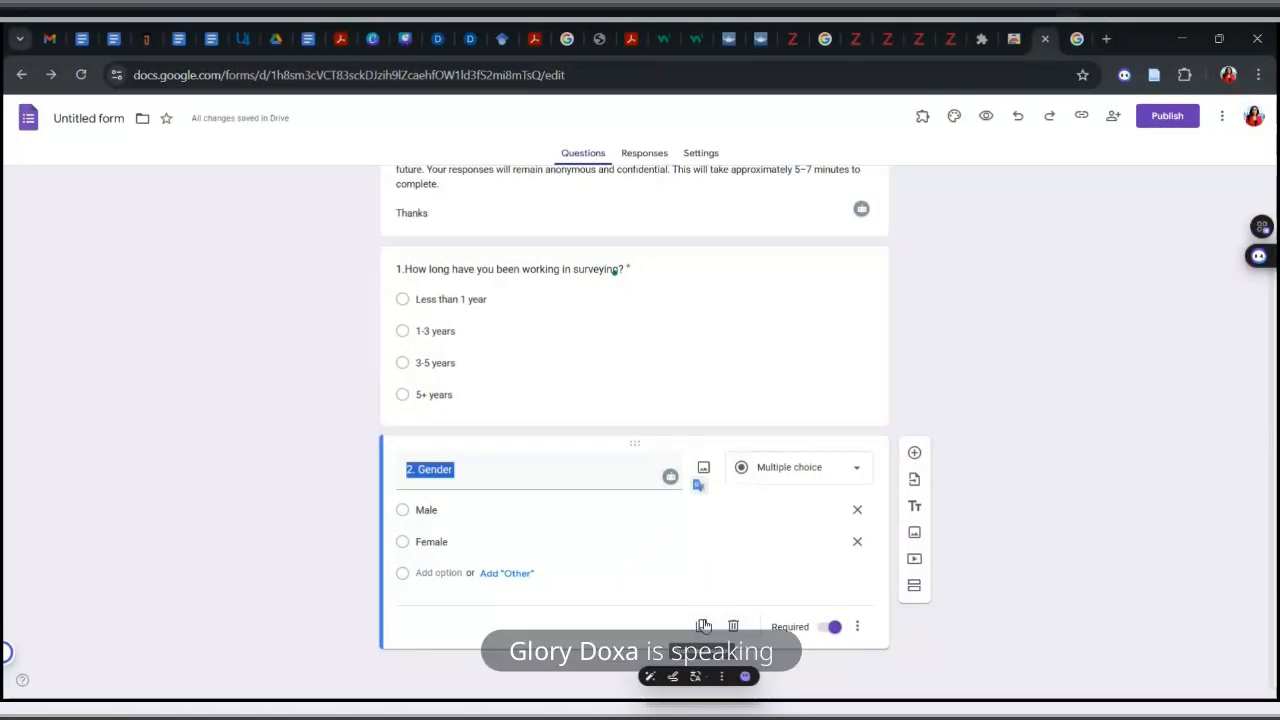
left_click(704, 626)
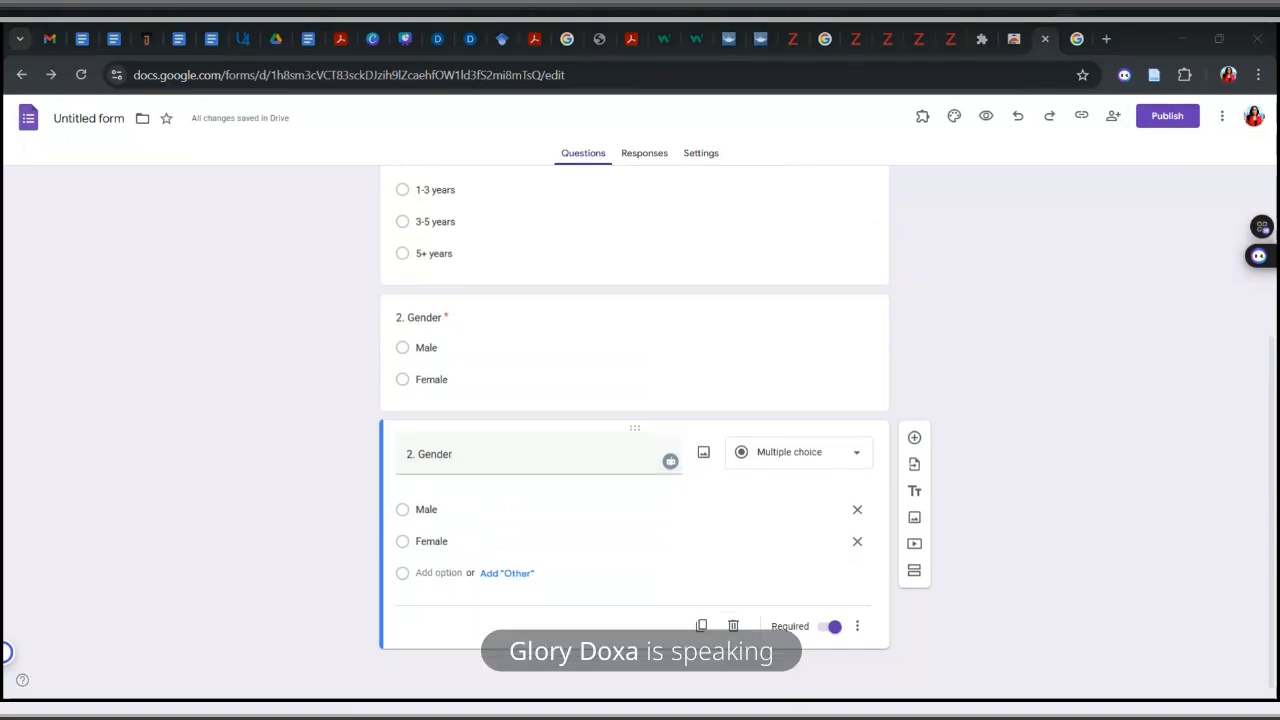
left_click(993, 414)
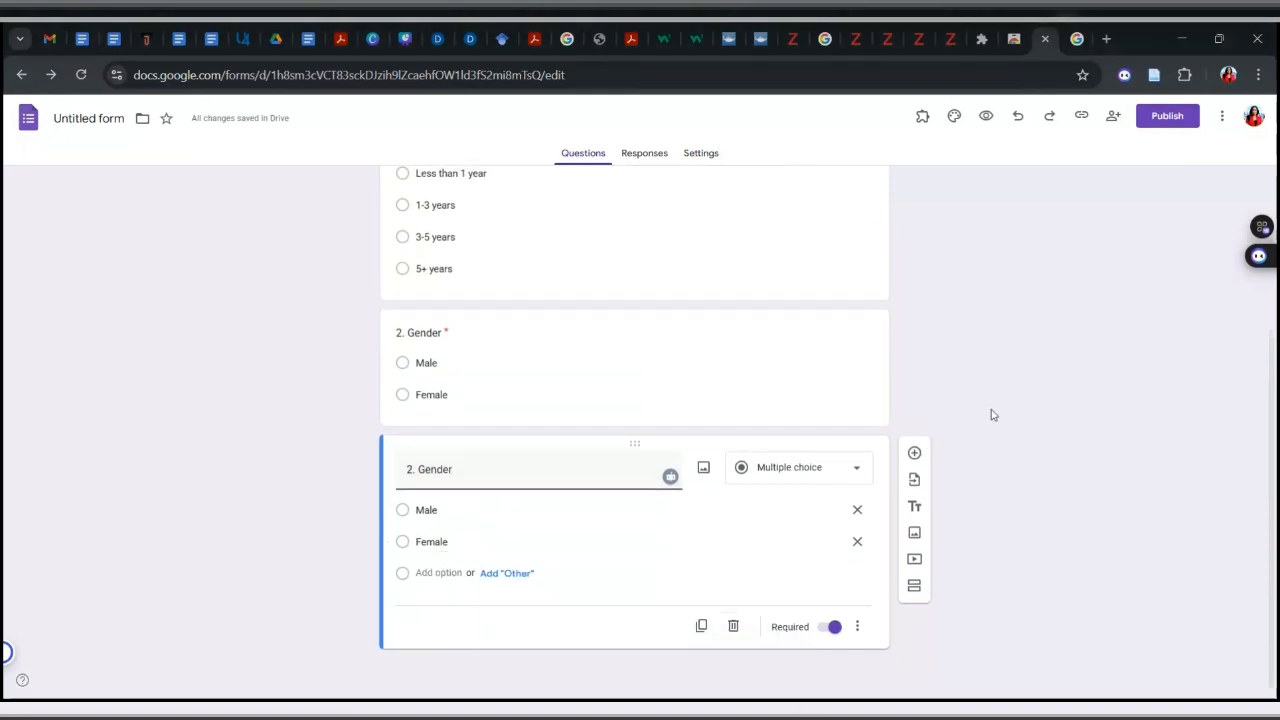
triple_click(514, 467)
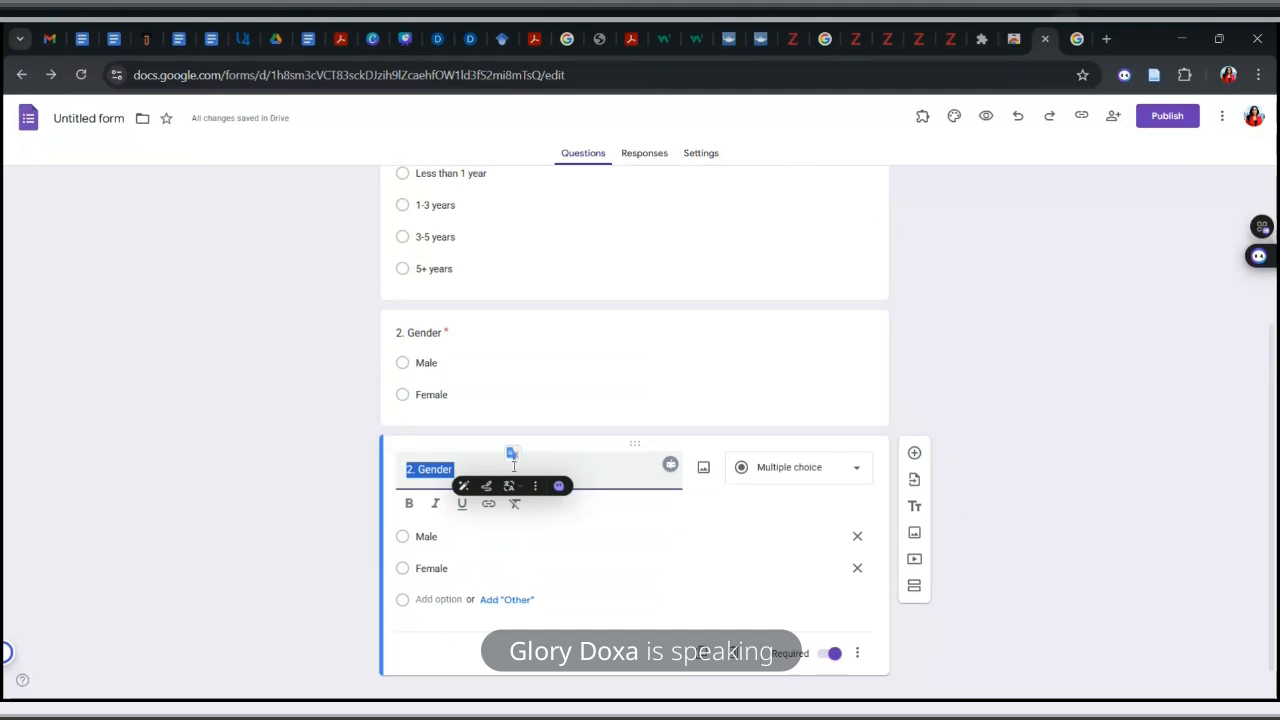
type("What concerns do you have about technology advancement? (Select all that apply)")
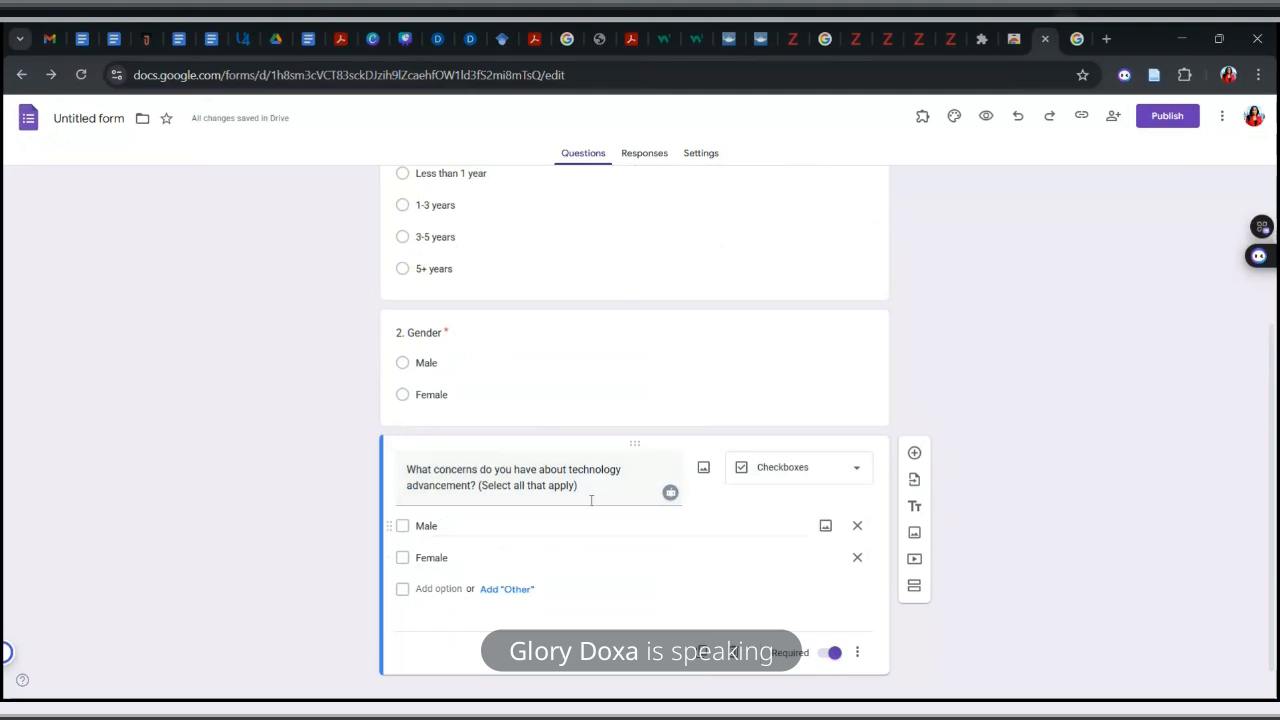
left_click(855, 474)
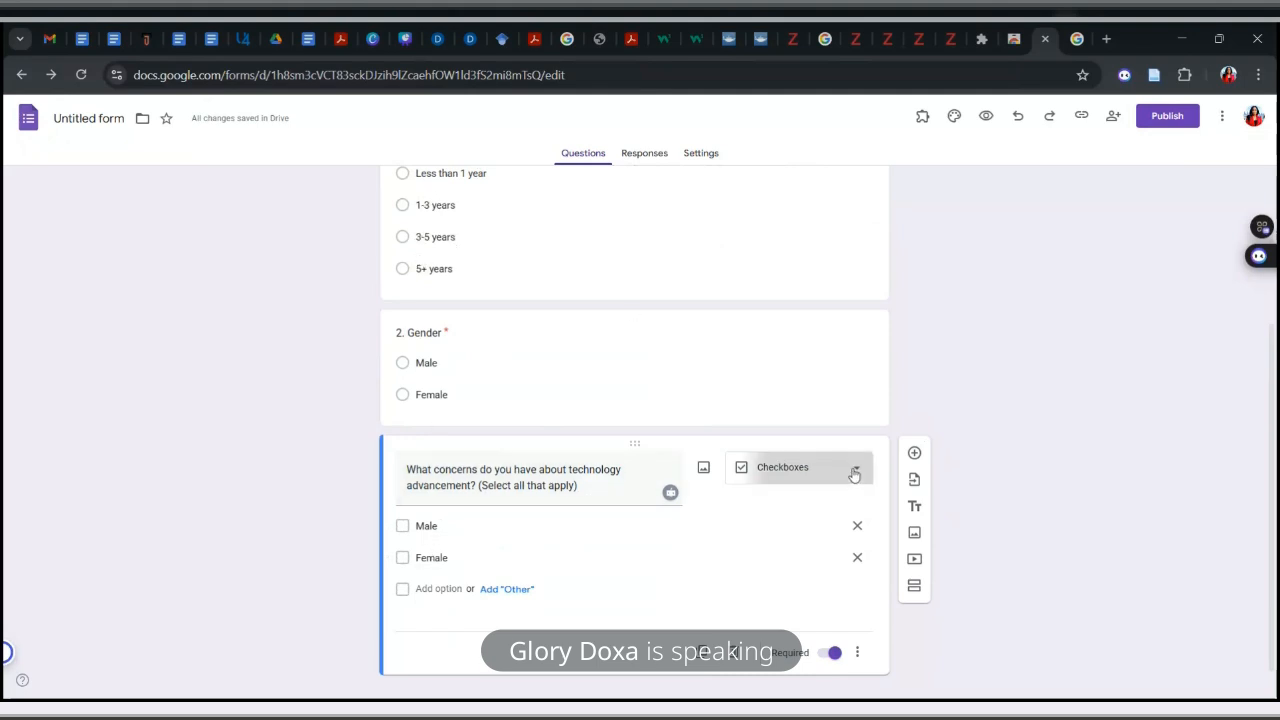
left_click(1000, 360)
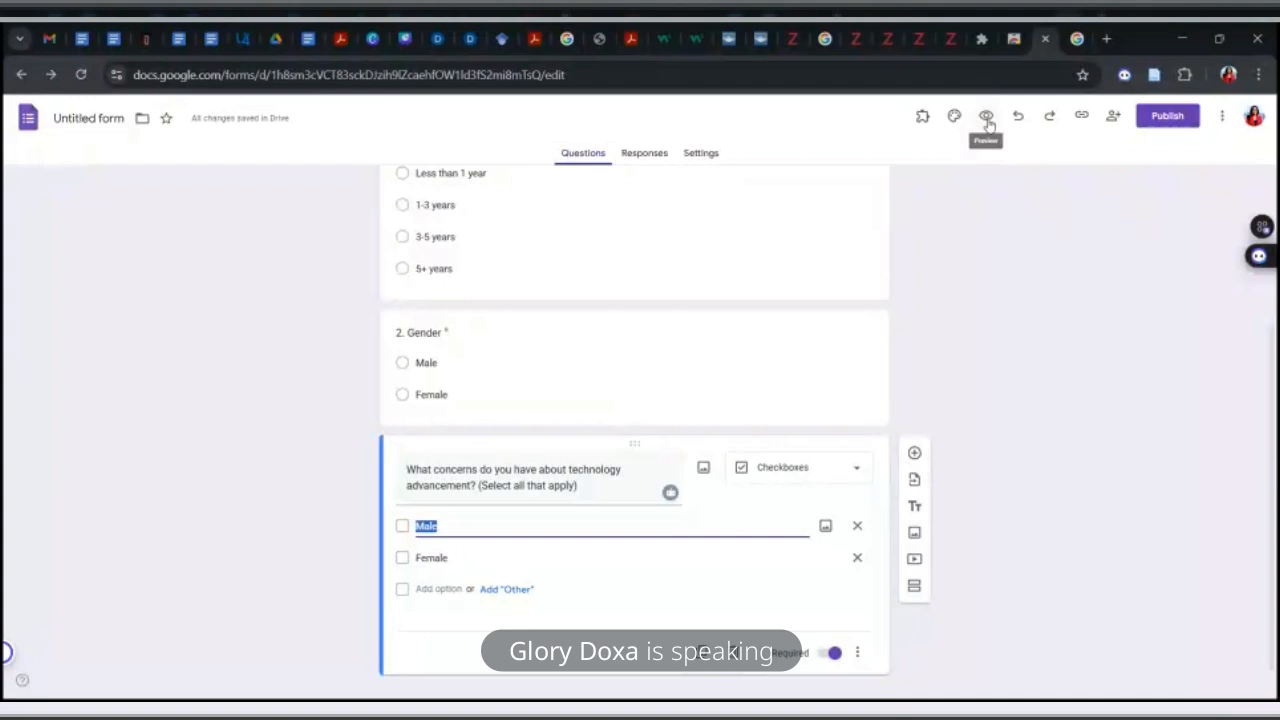
Step: Preview the form and look through it down to the technology concerns question
left_click(986, 117)
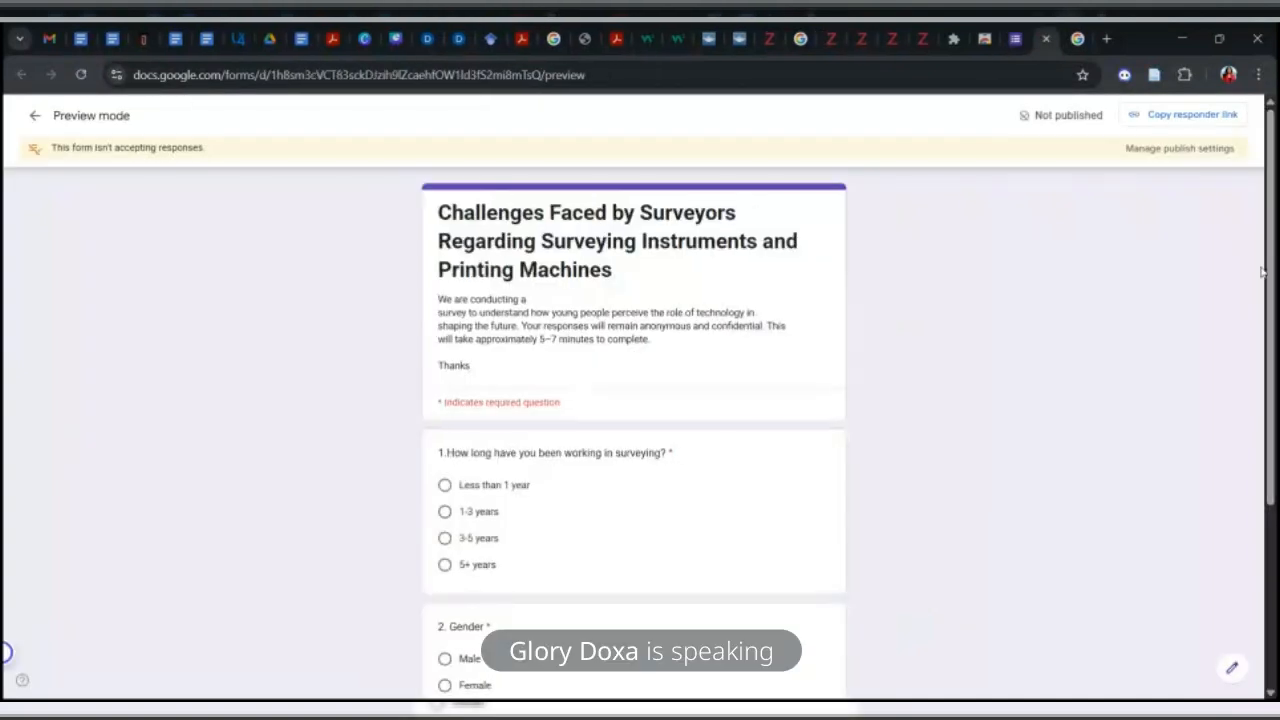
scroll(1275, 290, "down", 1)
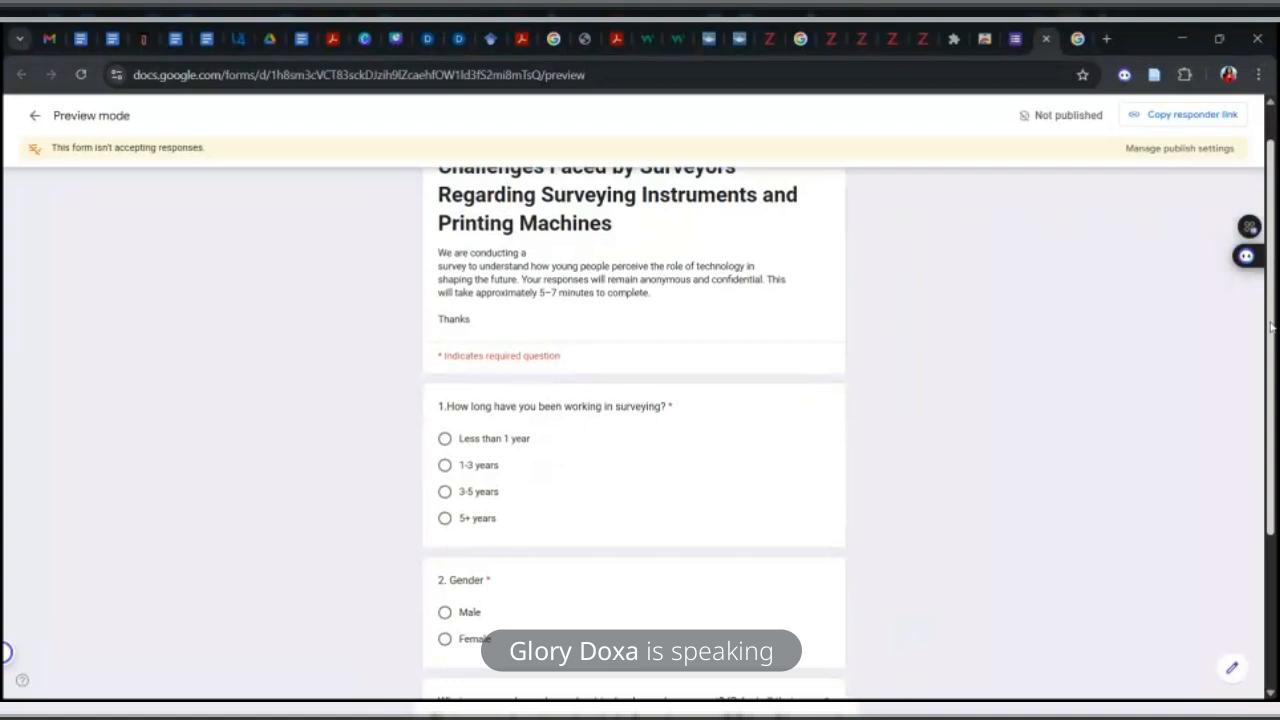
right_click(1272, 327)
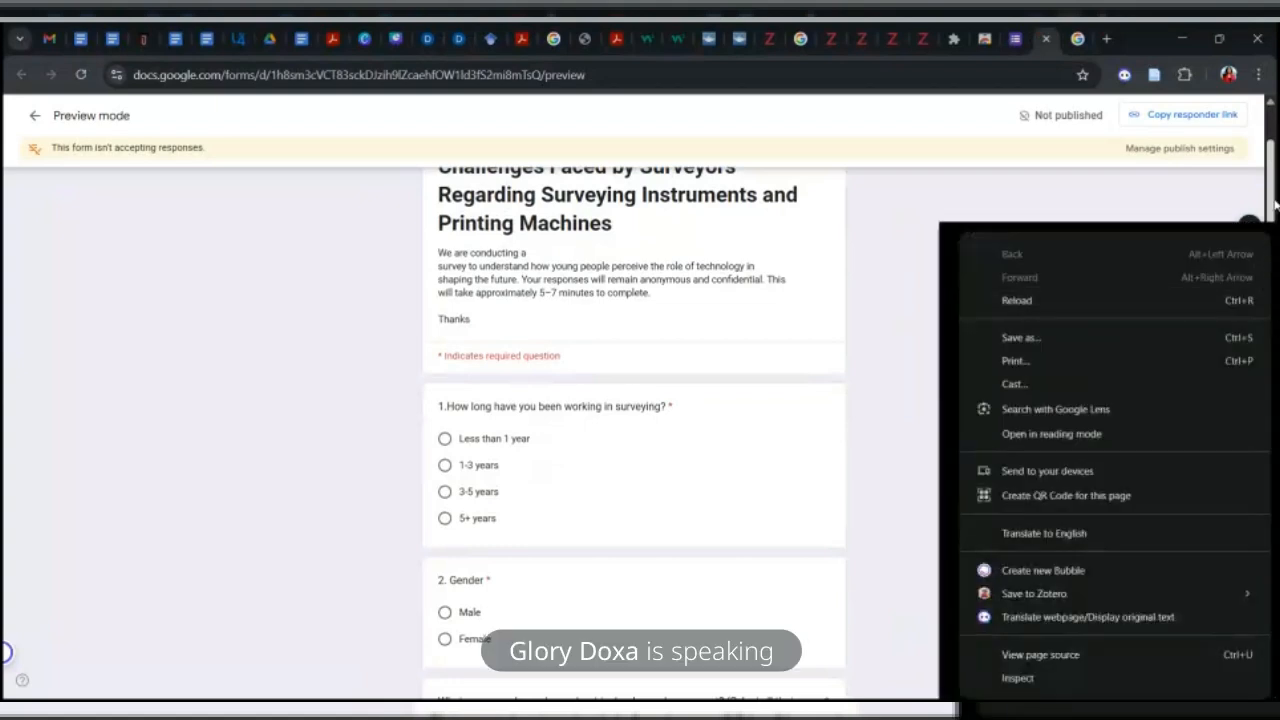
scroll(1274, 205, "down", 2)
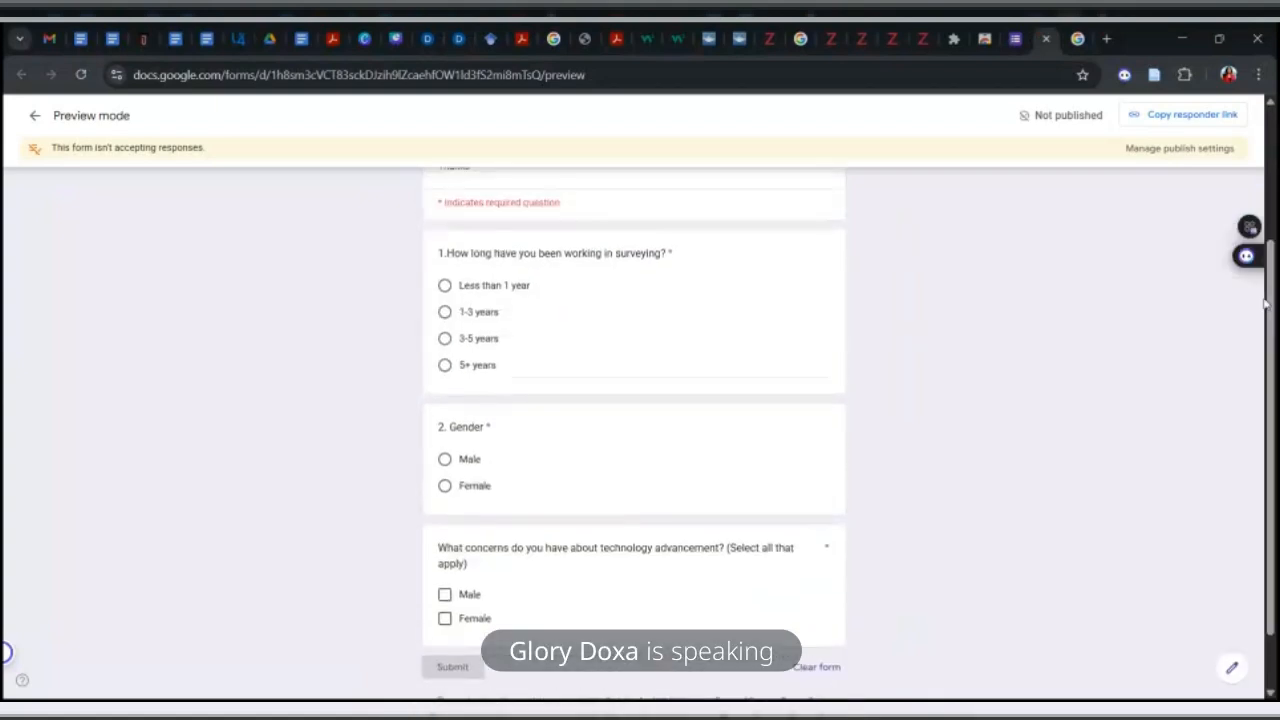
Step: Test single and multiple selection in the preview, ending with 1-3 years for experience and both Male and Female ticked under technology concerns
left_click(444, 286)
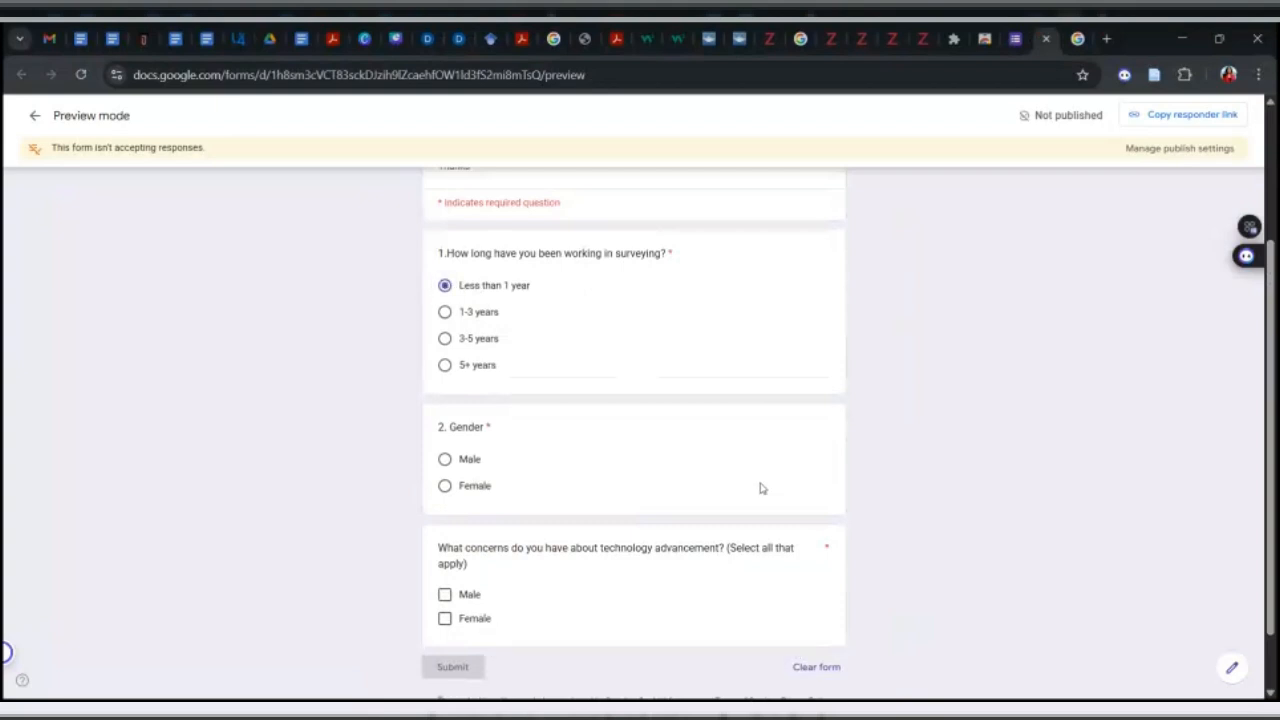
left_click(445, 366)
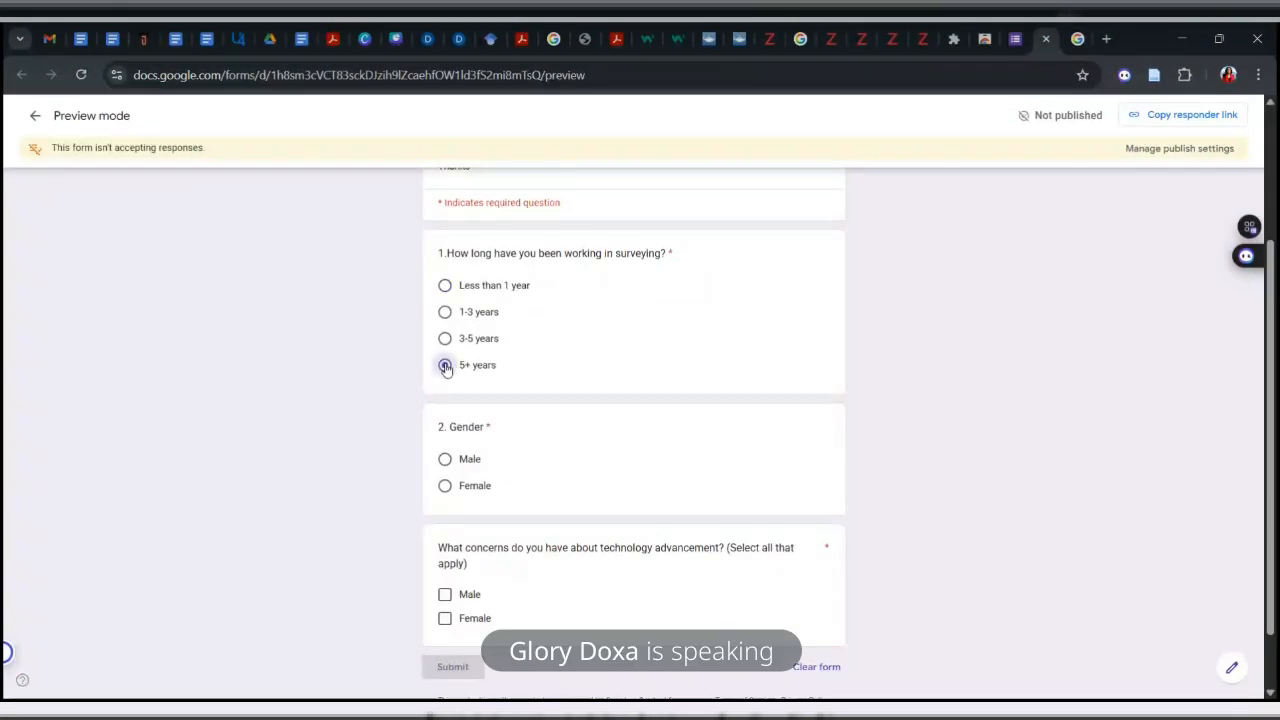
left_click(445, 286)
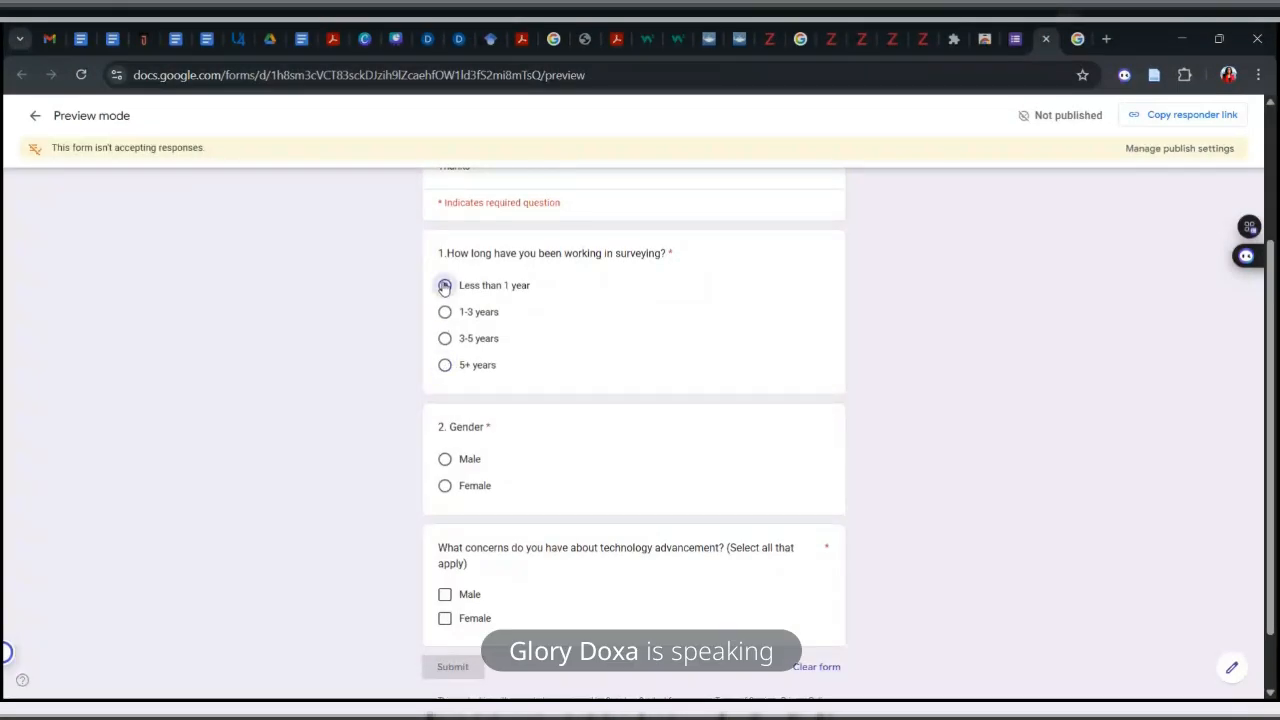
left_click(445, 366)
left_click(445, 312)
left_click(475, 595)
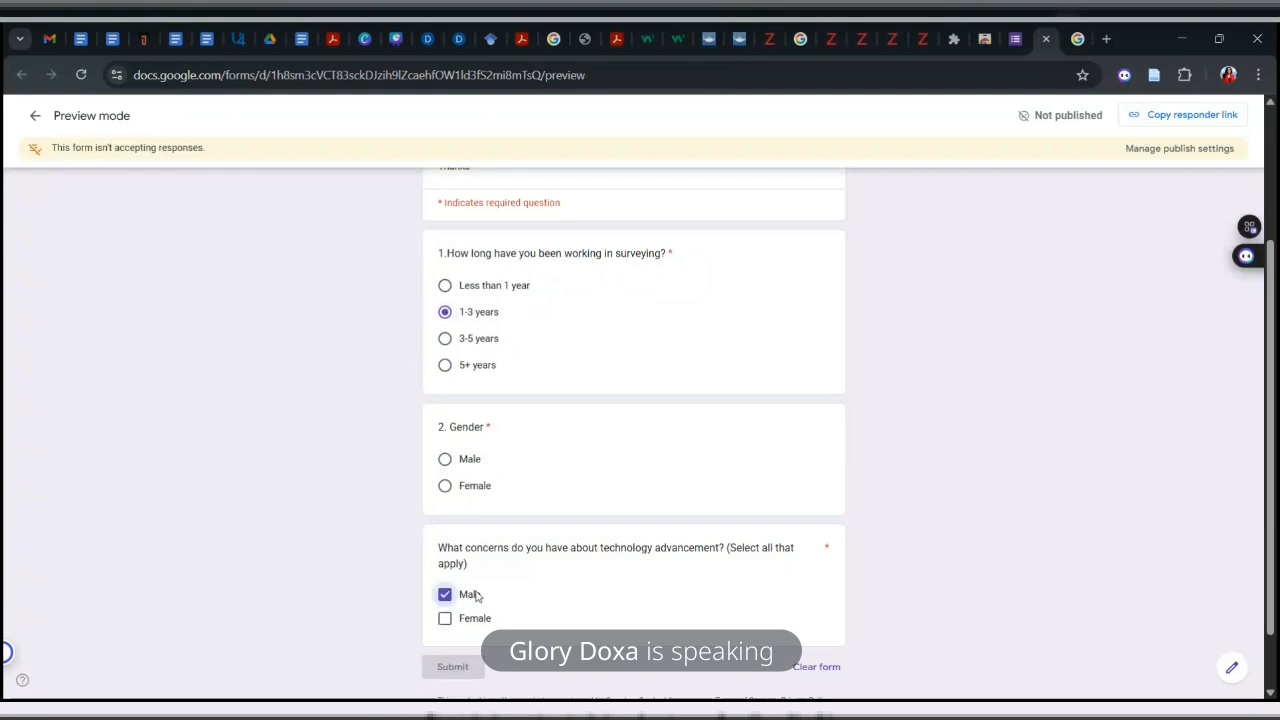
left_click(445, 619)
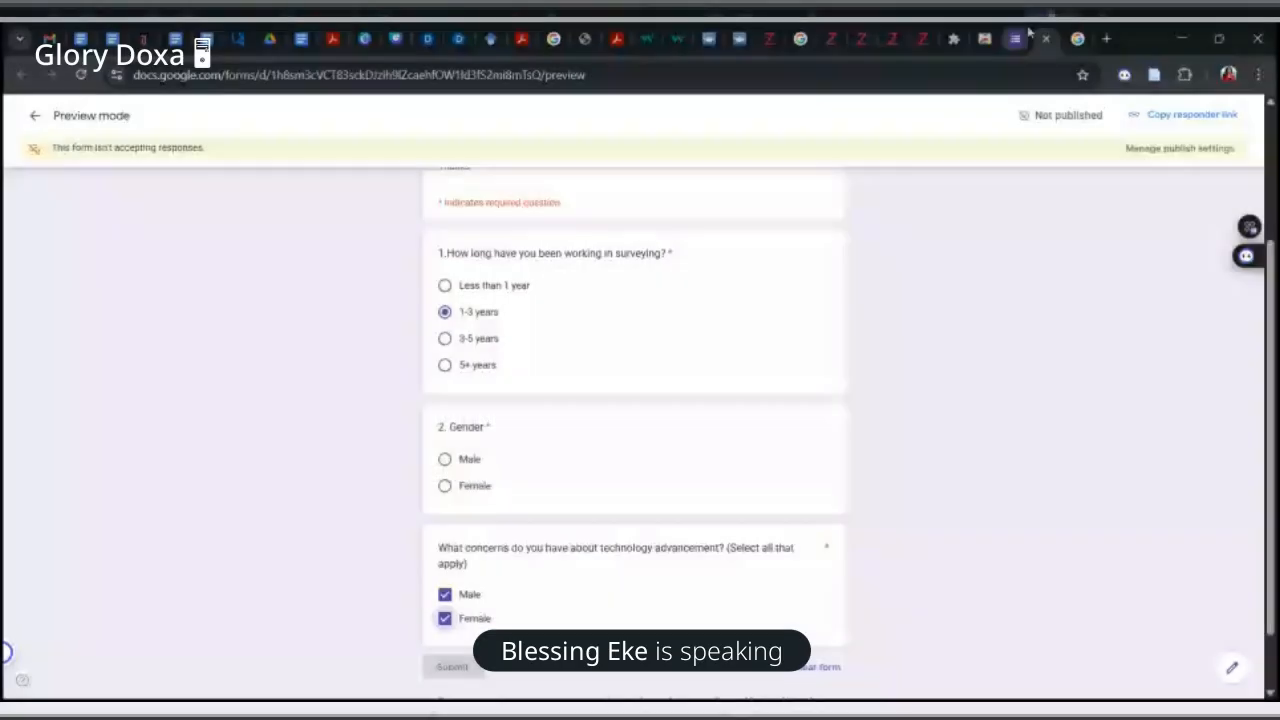
Step: Back in the form editor, replace the technology concerns question's options with Job Displacement, Privacy Issues, Security risk and Ethical Concerns
left_click(606, 487)
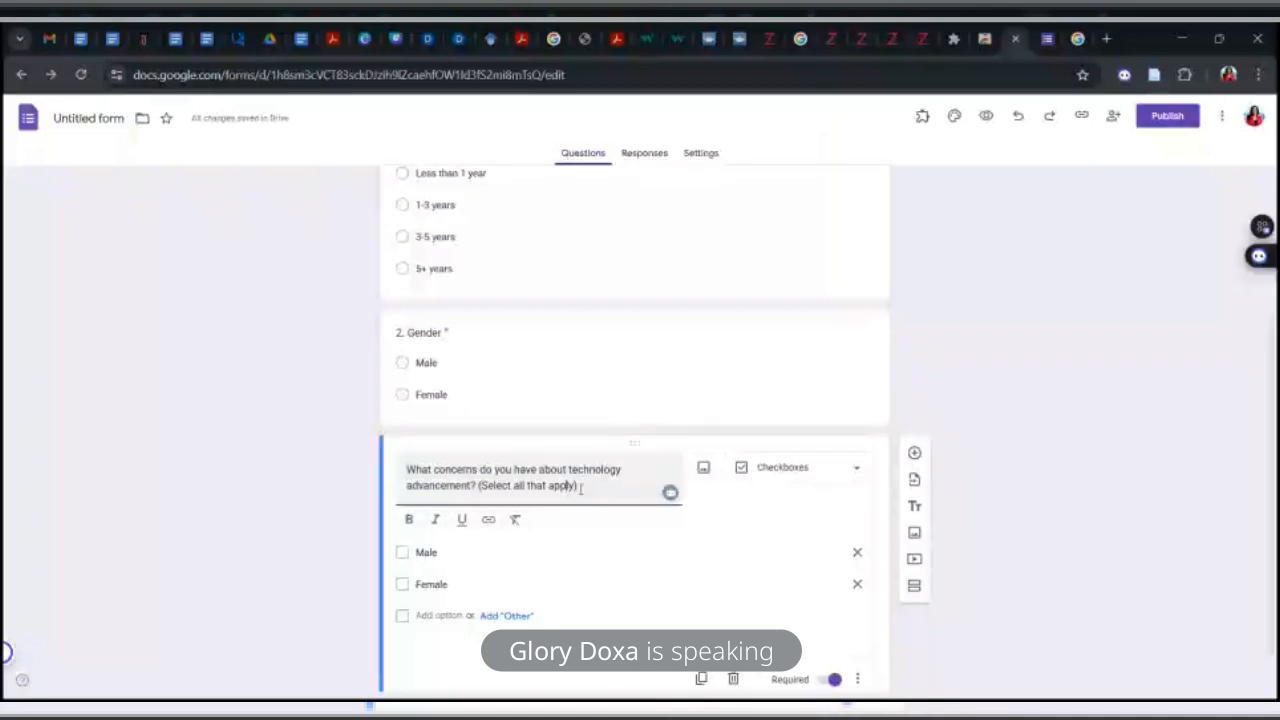
left_click(443, 557)
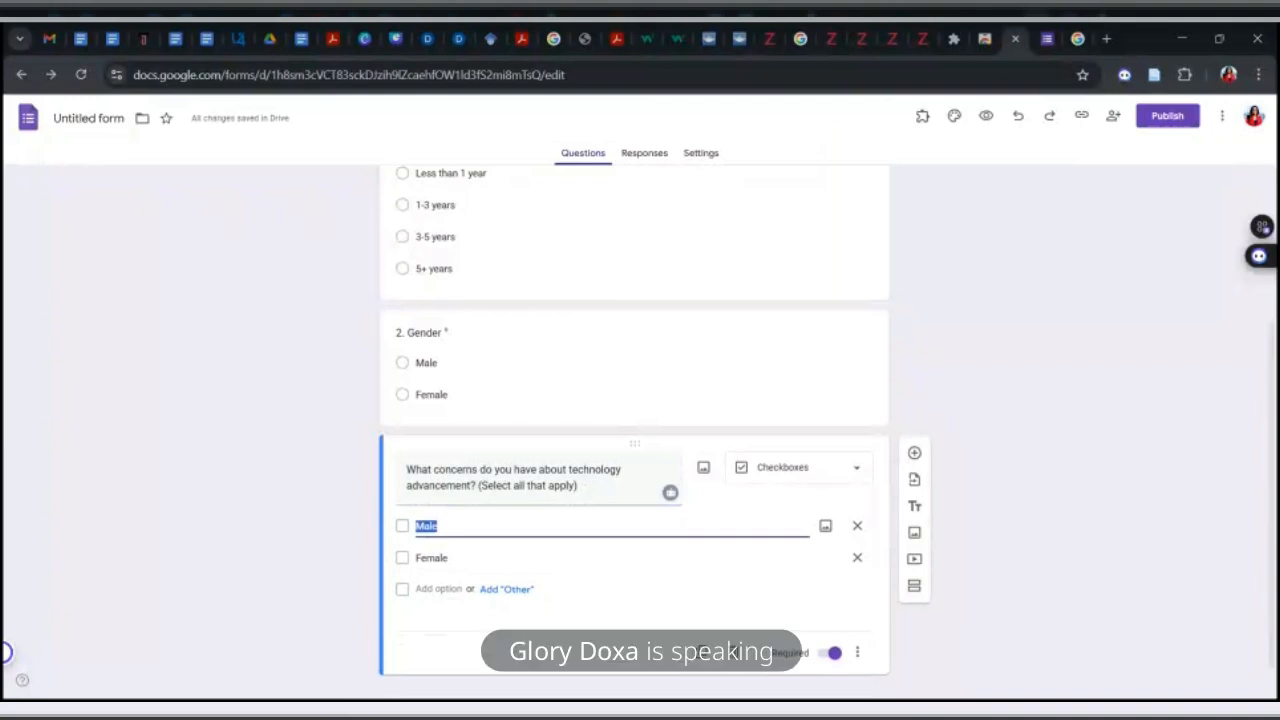
left_click(472, 529)
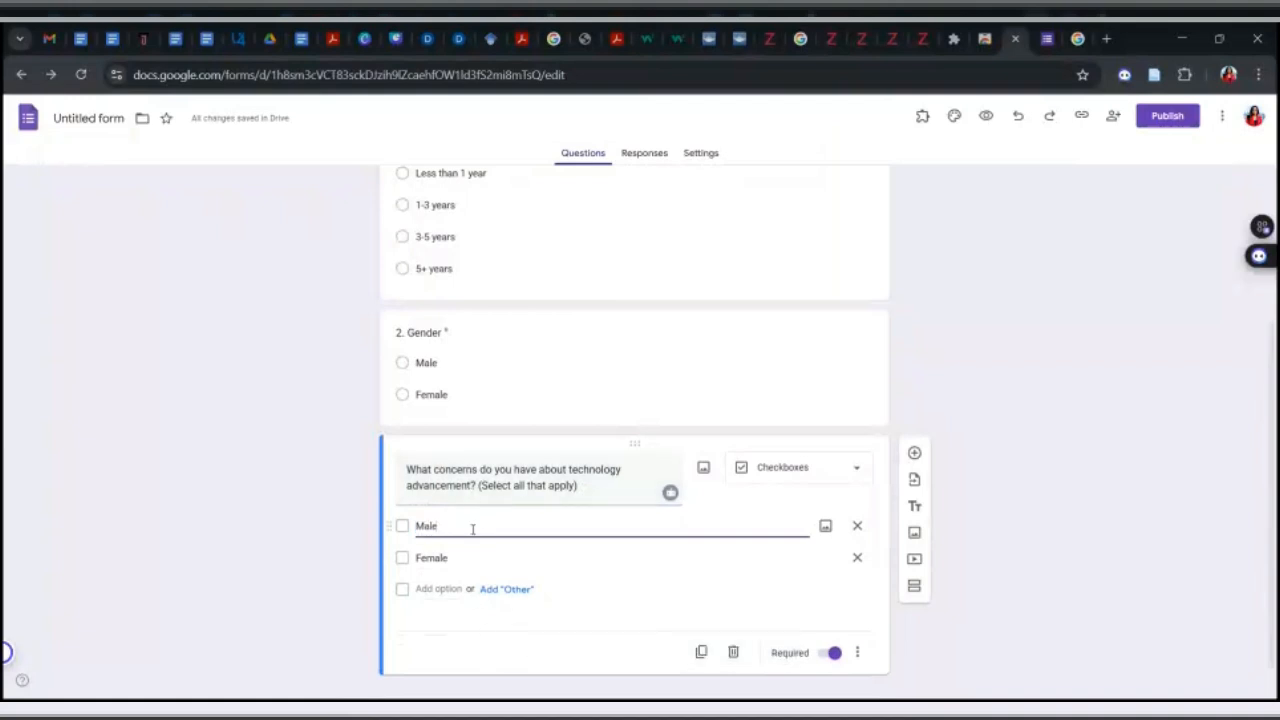
type("A")
double_click(472, 529)
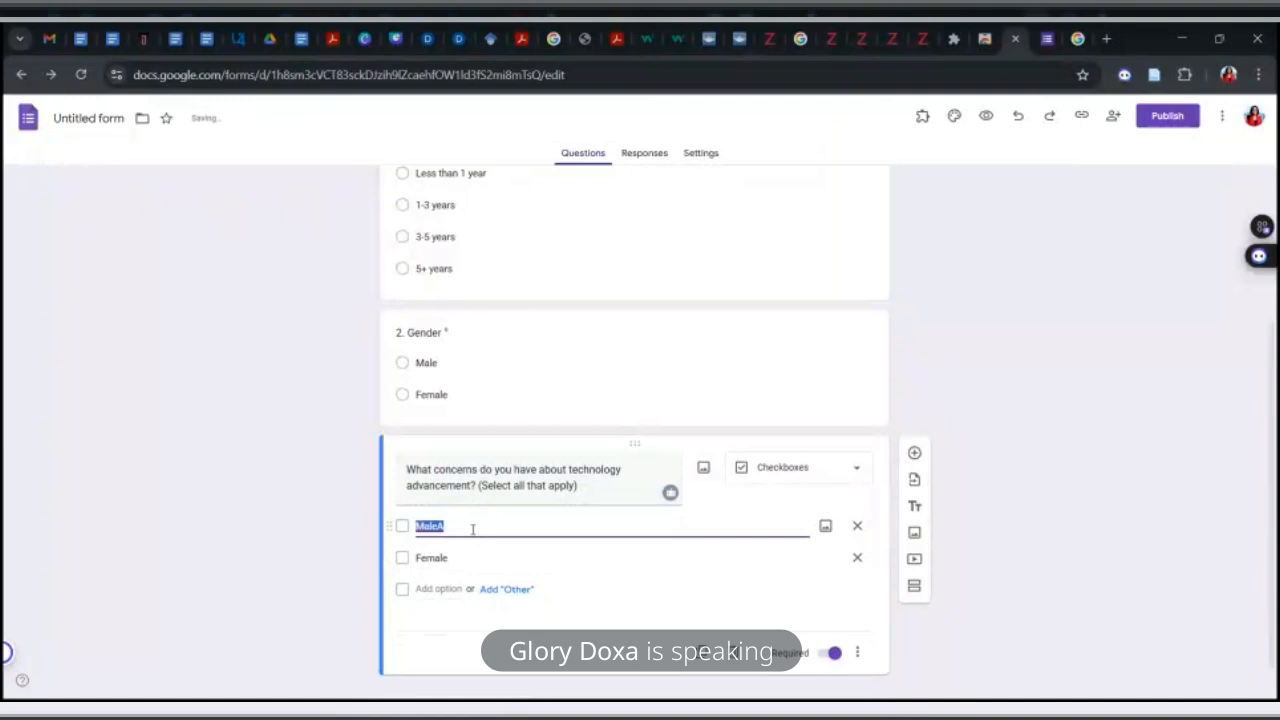
type("Job")
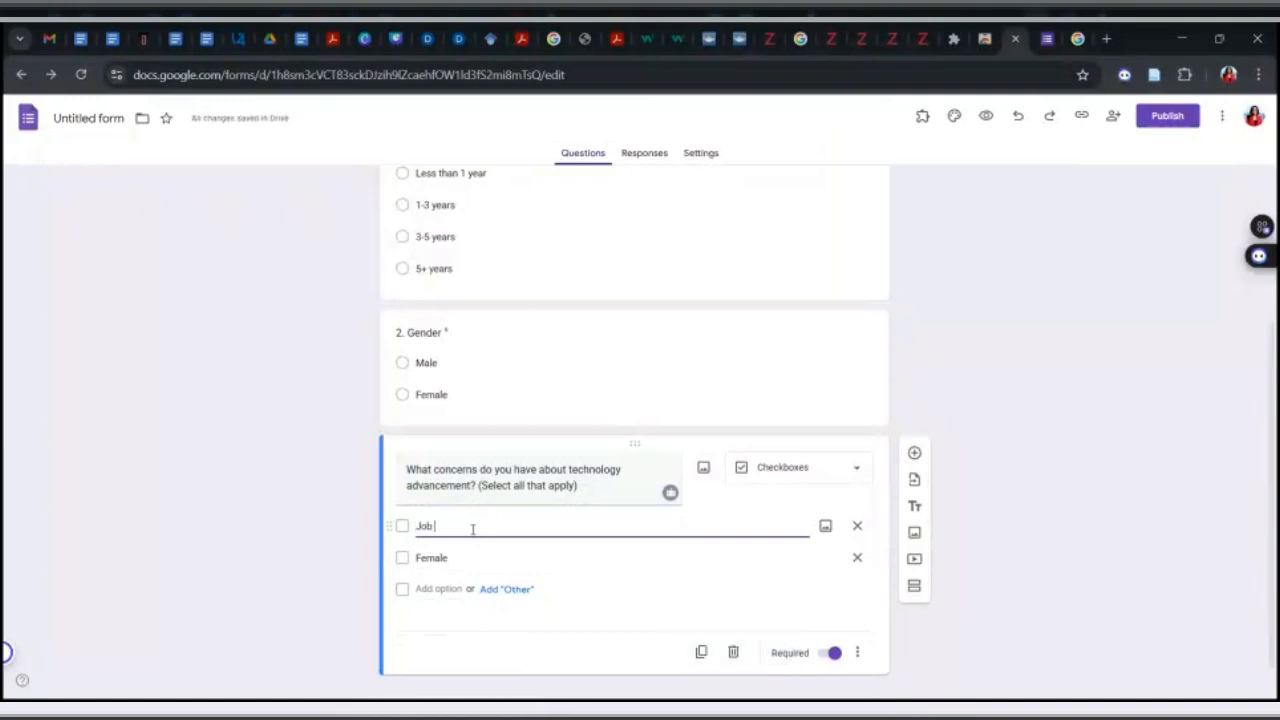
type(" Displacement")
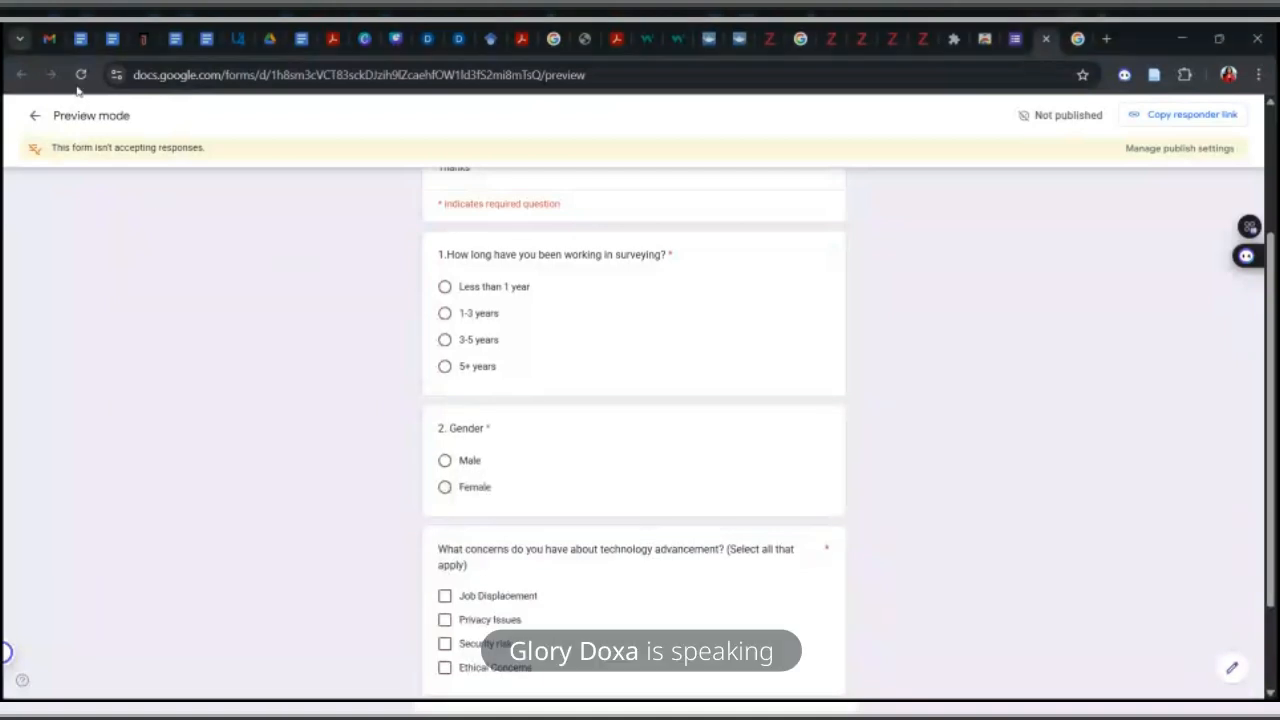
Step: Test the technology concerns question in the preview by ticking Job Displacement, Privacy Issues, Security risk and Ethical Concerns
scroll(447, 268, "down", 2)
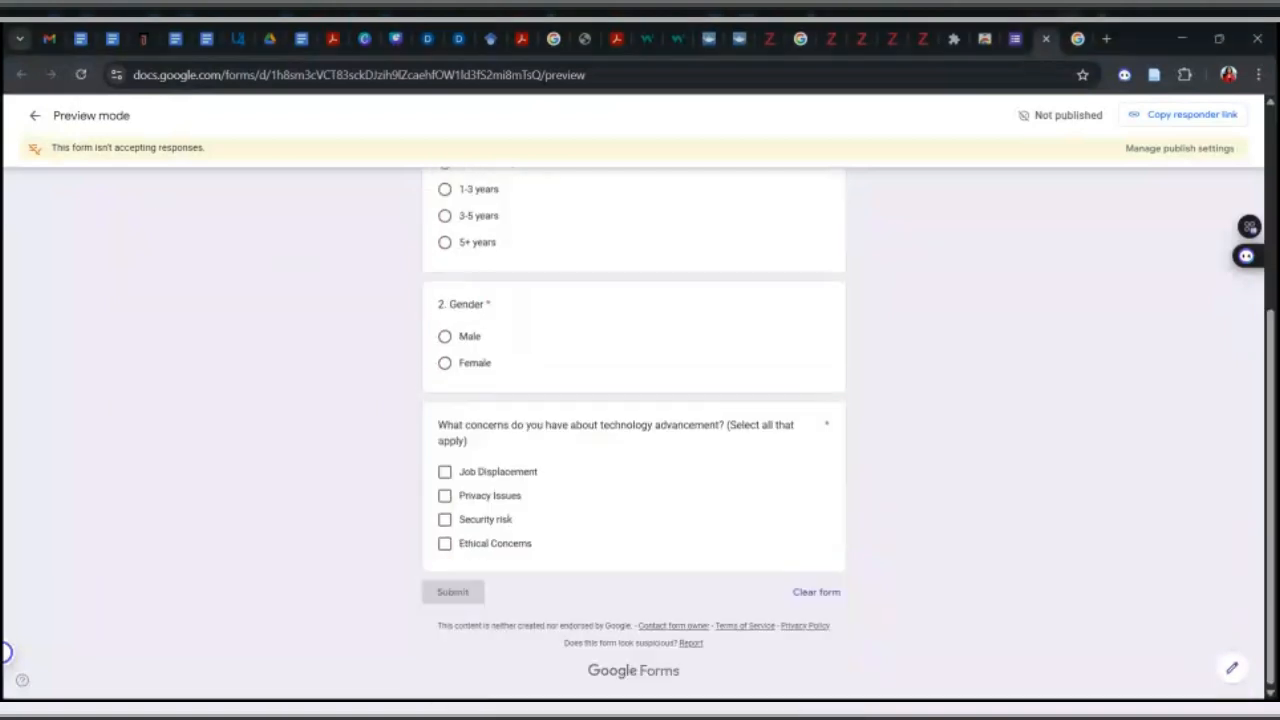
left_click(449, 474)
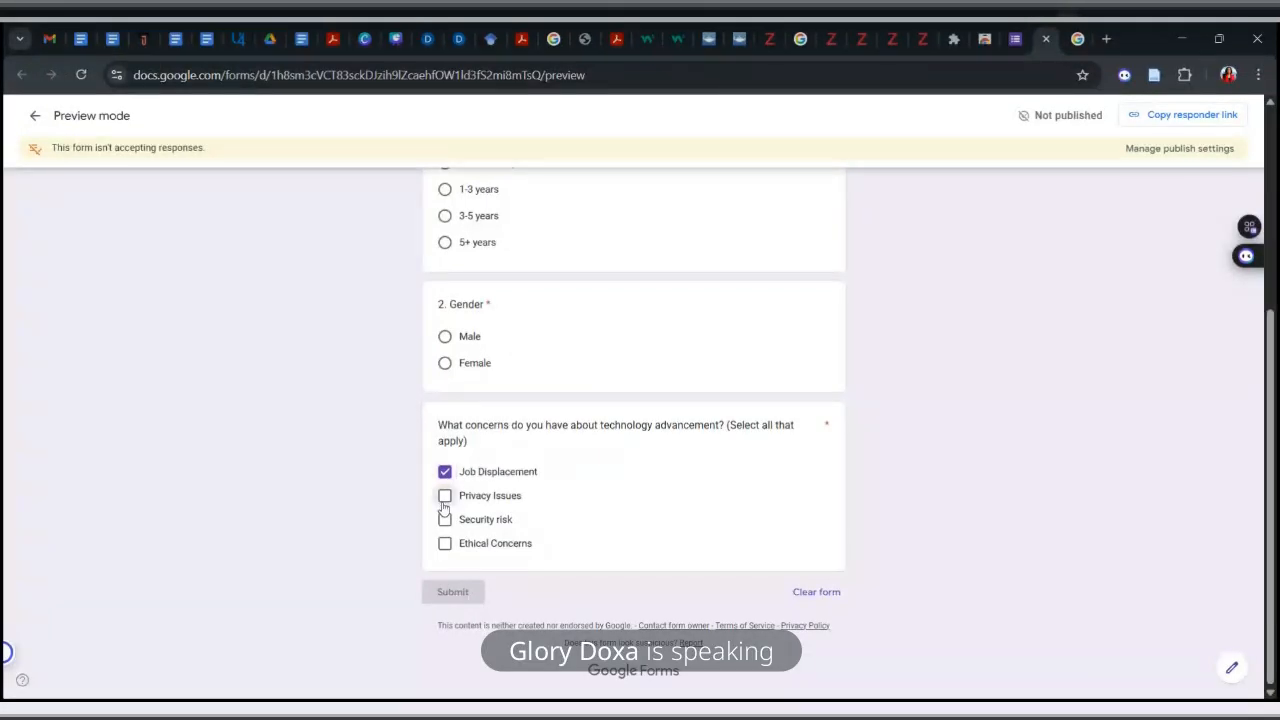
left_click(447, 497)
left_click(452, 522)
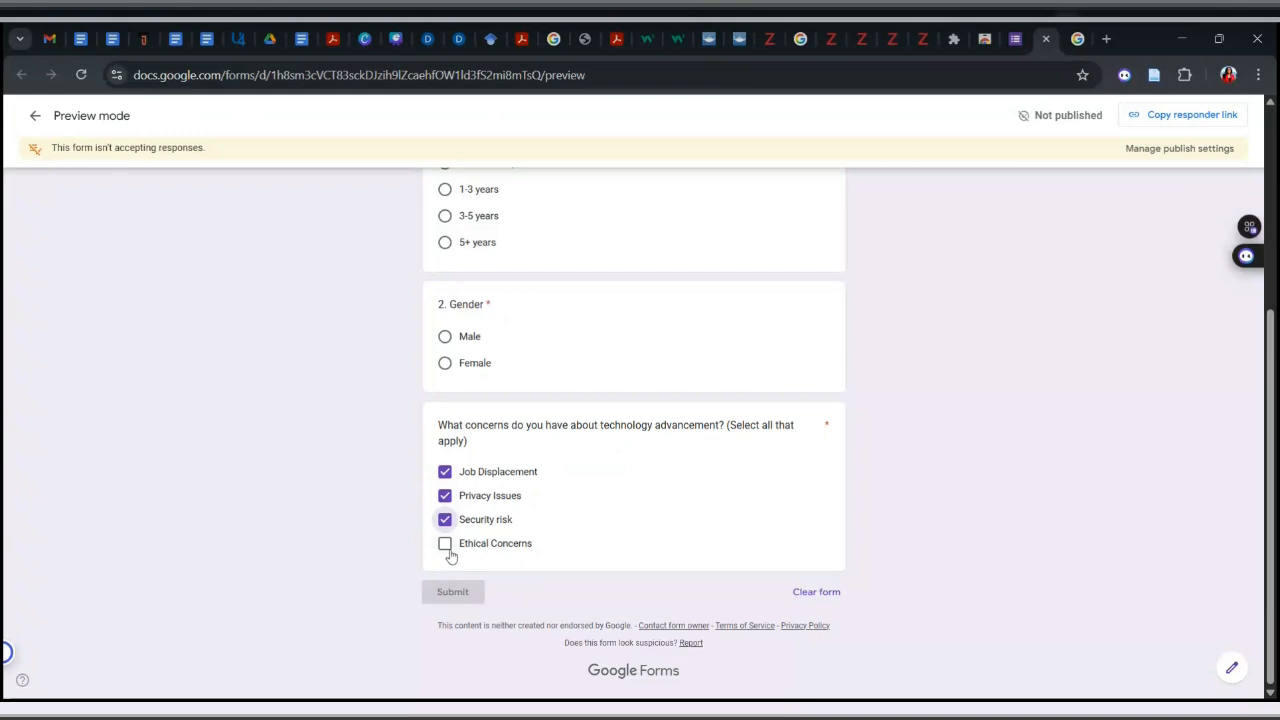
left_click(447, 546)
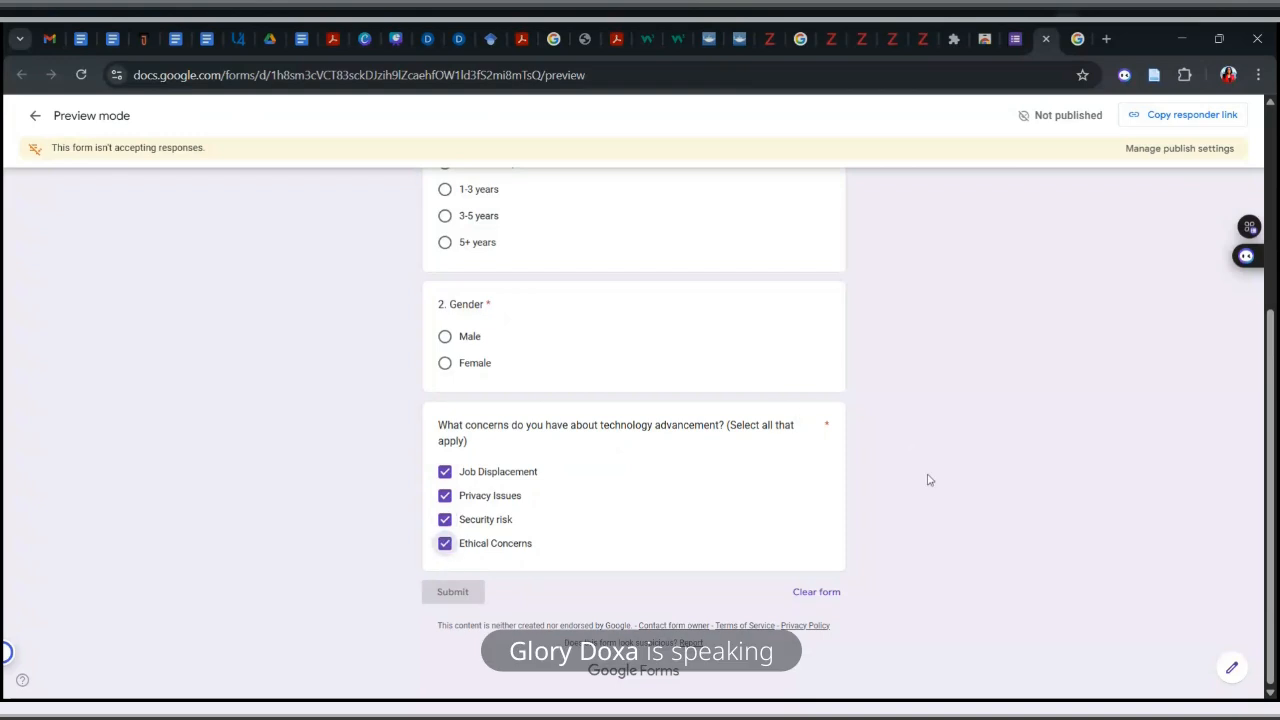
scroll(928, 480, "up", 3)
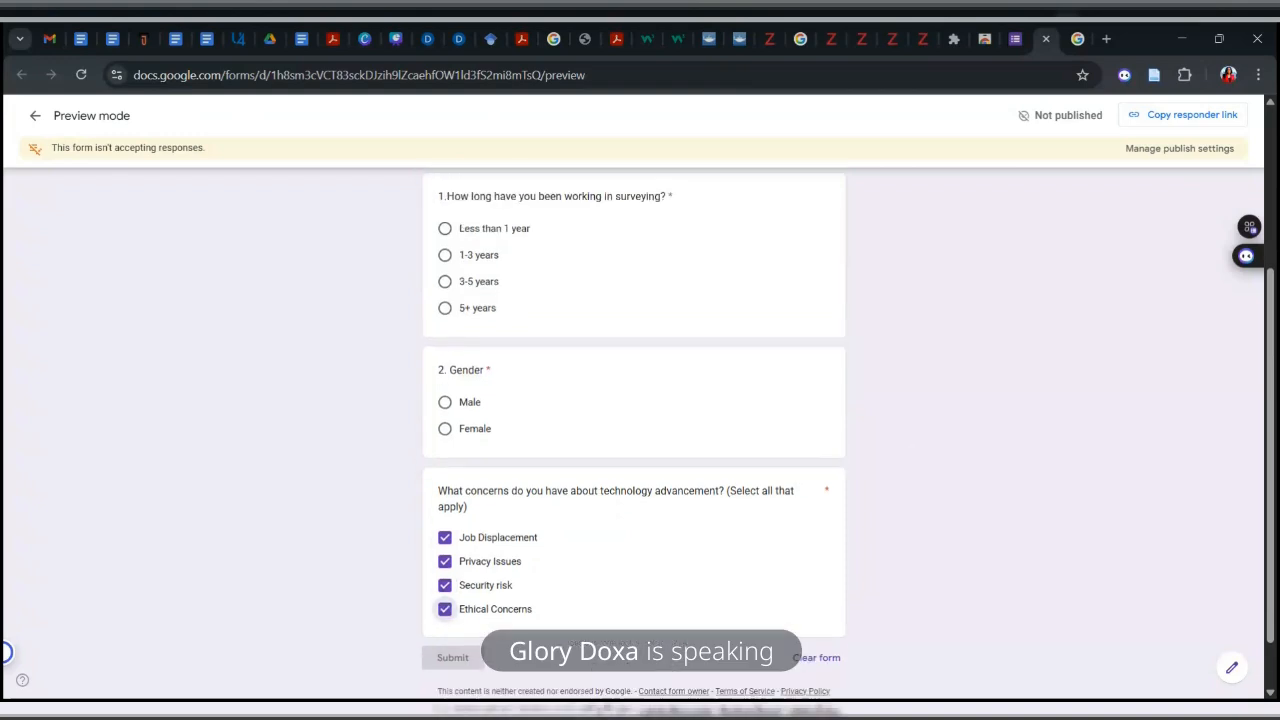
scroll(928, 480, "down", 1)
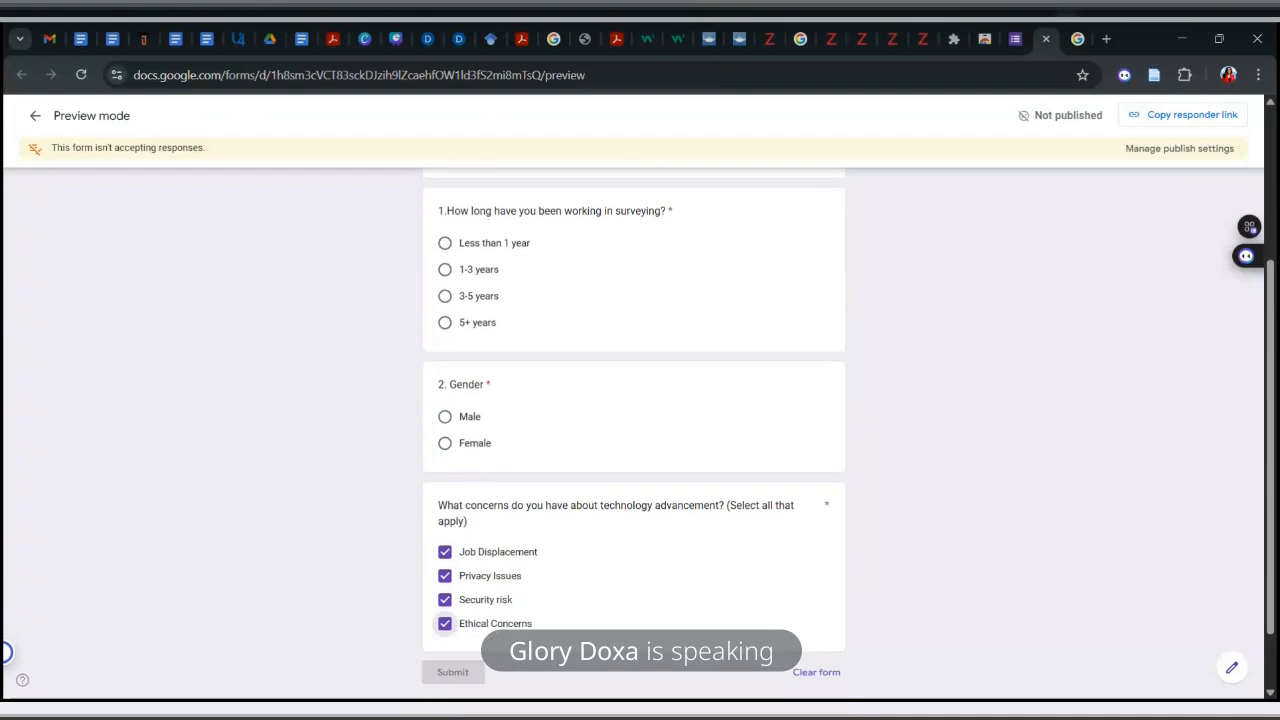
scroll(633, 420, "down", 2)
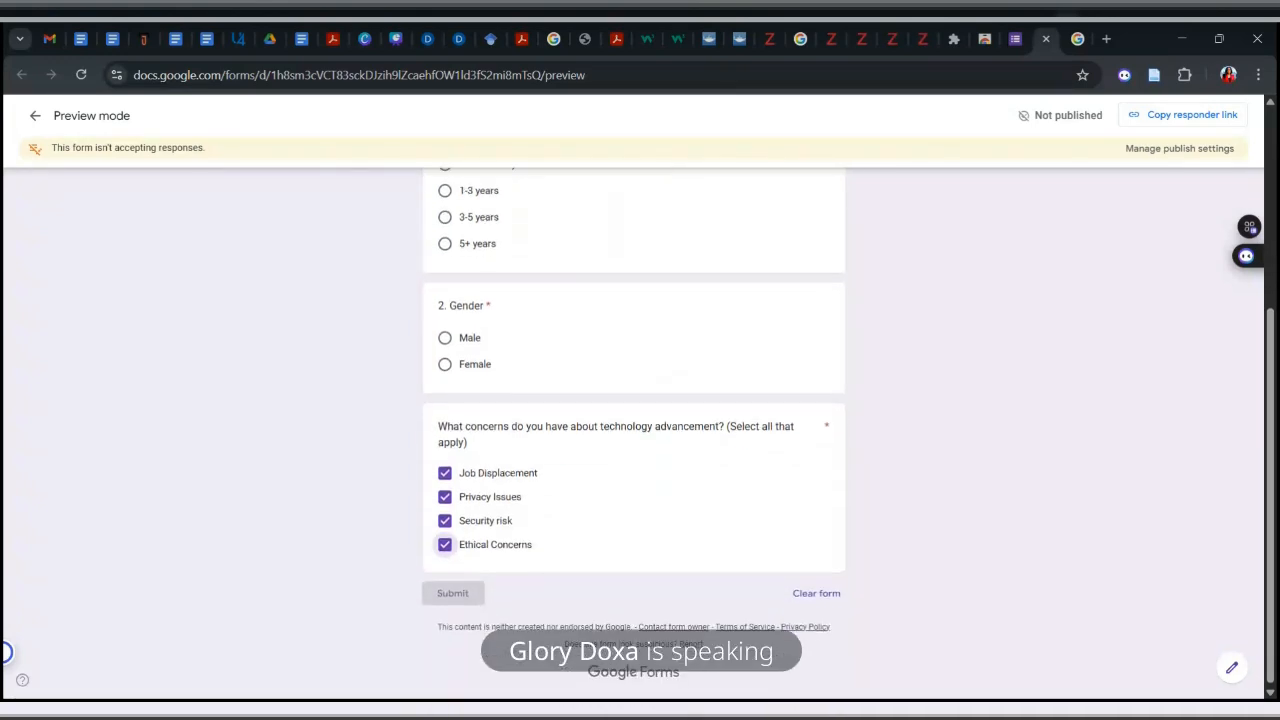
scroll(633, 440, "up", 2)
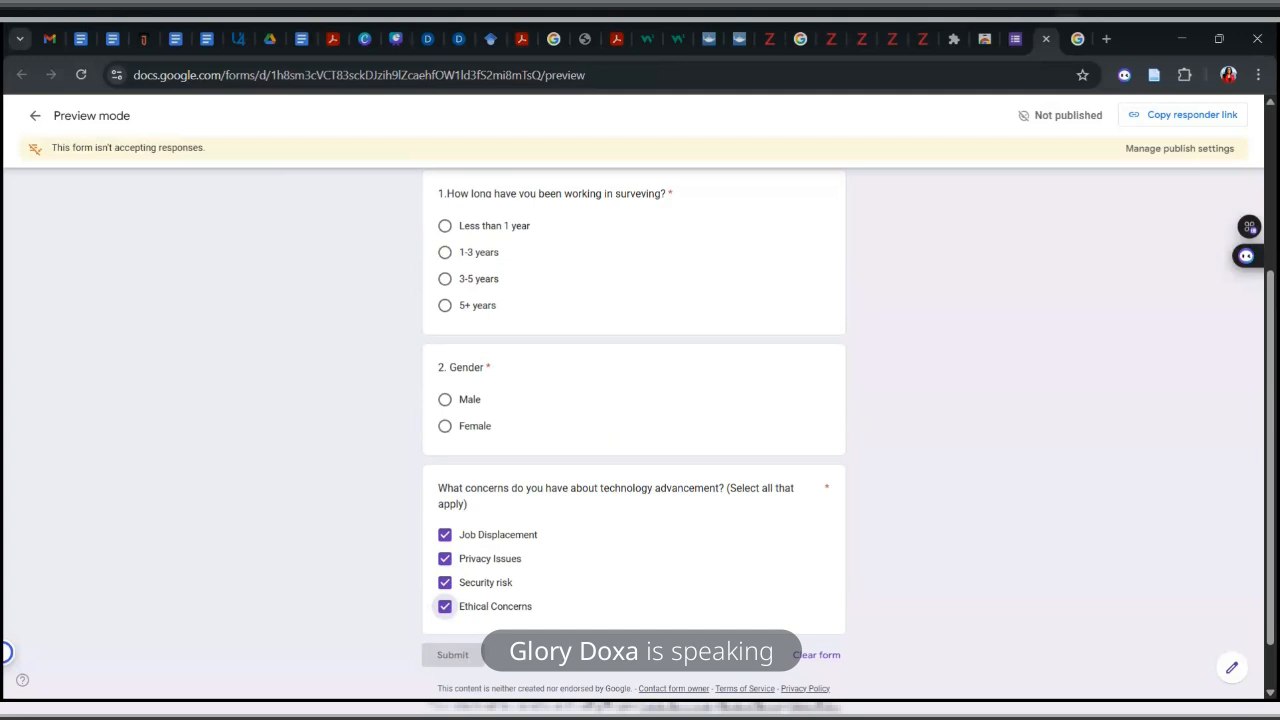
scroll(633, 440, "down", 1)
scroll(633, 440, "down", 2)
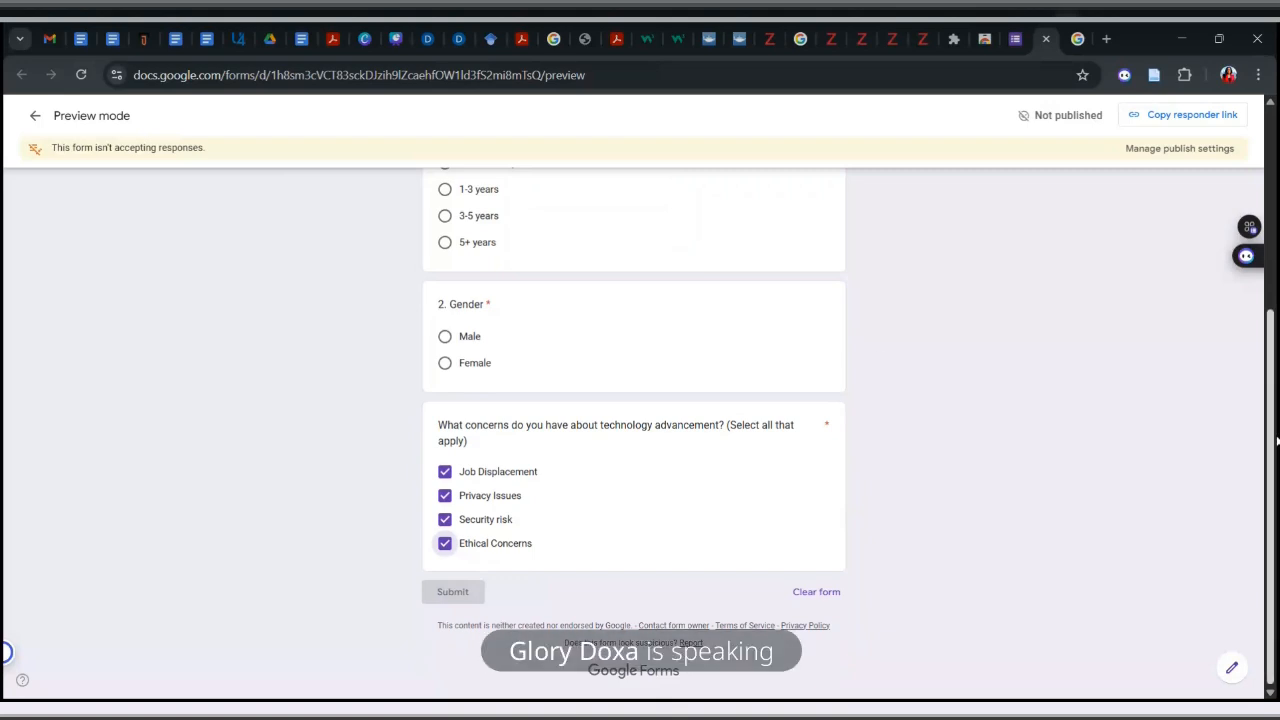
mouse_move(1273, 448)
left_mouse_down()
mouse_move(1269, 368)
mouse_move(1273, 440)
left_mouse_up()
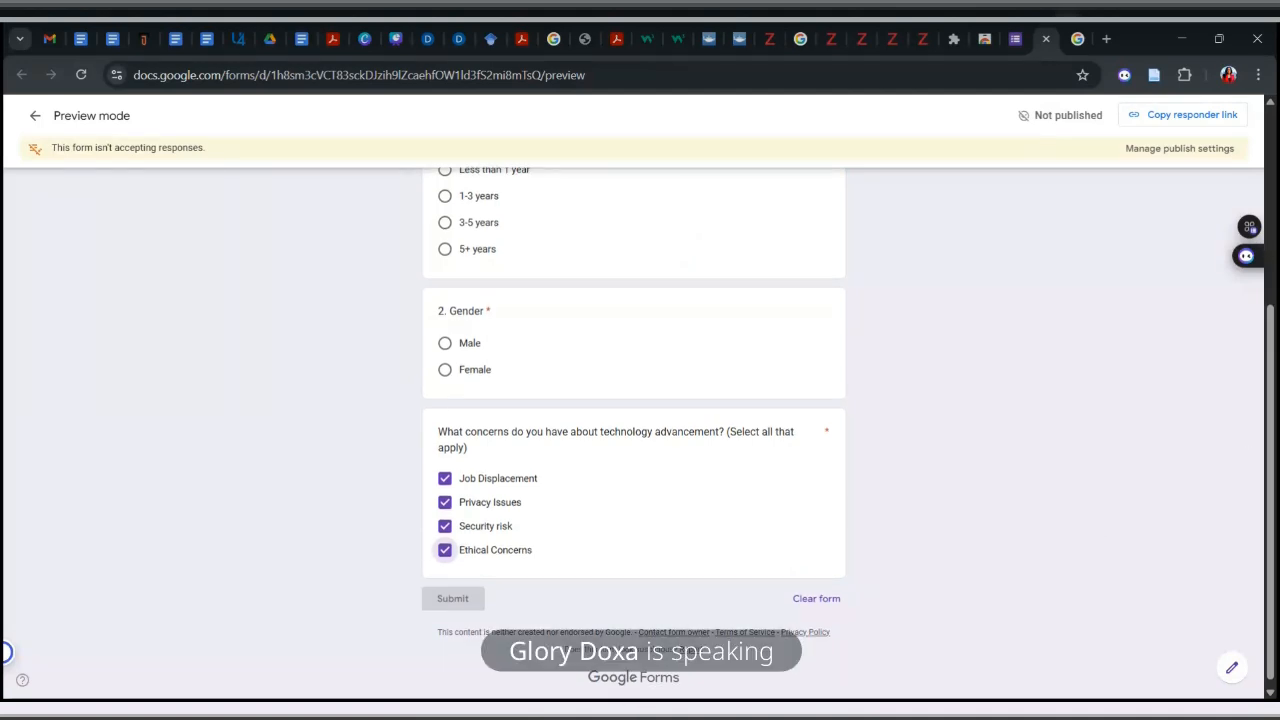
Step: Return to the form editor and review the survey from its description to the technology concerns question
left_click(1014, 40)
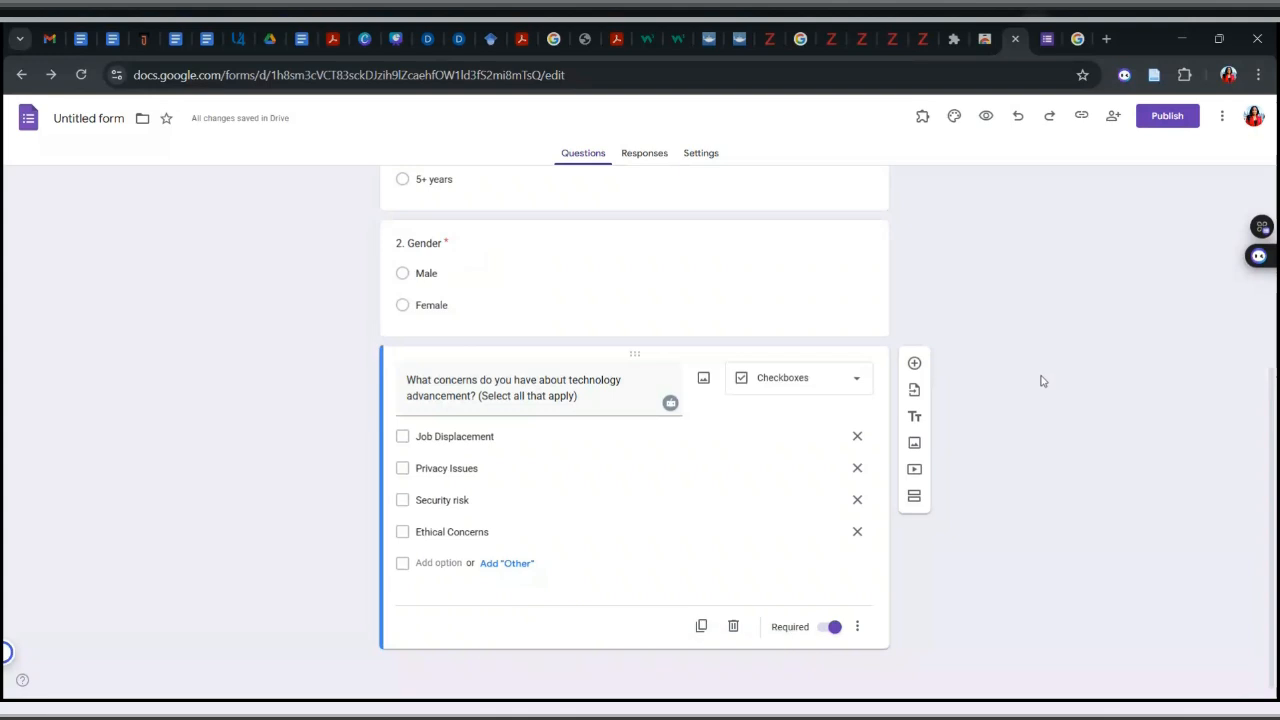
scroll(1040, 380, "up", 3)
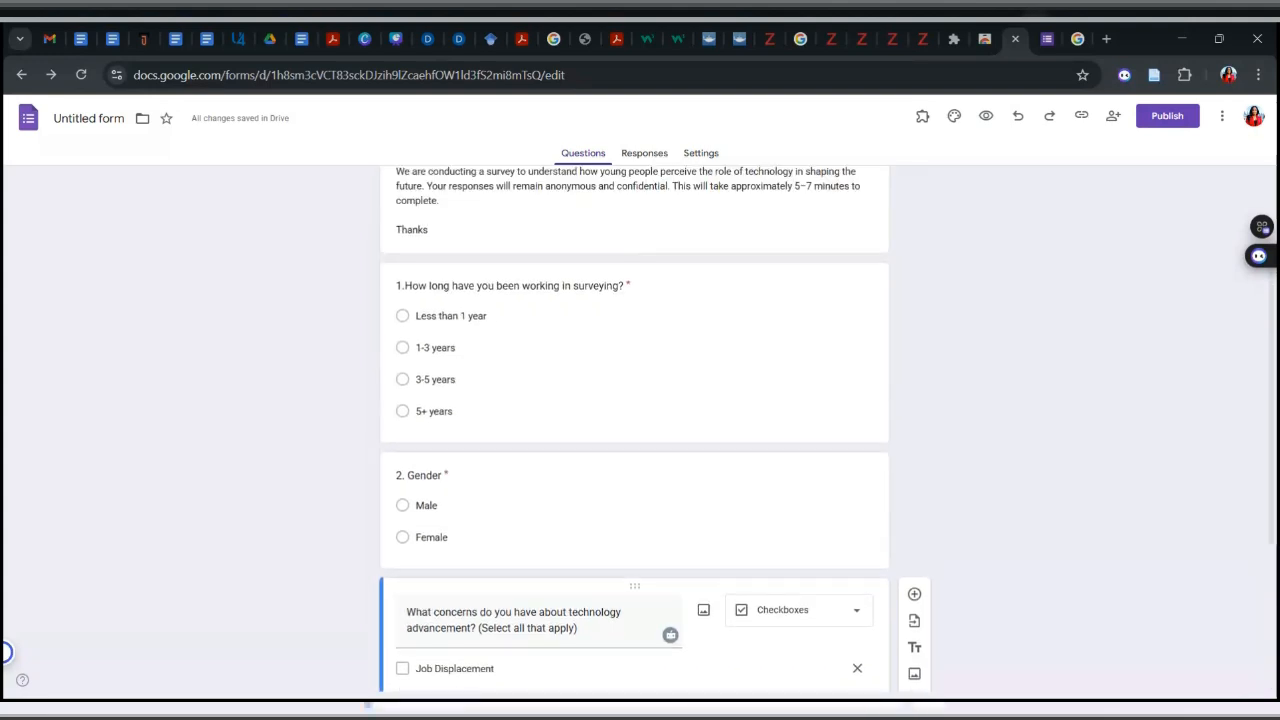
scroll(634, 430, "up", 1)
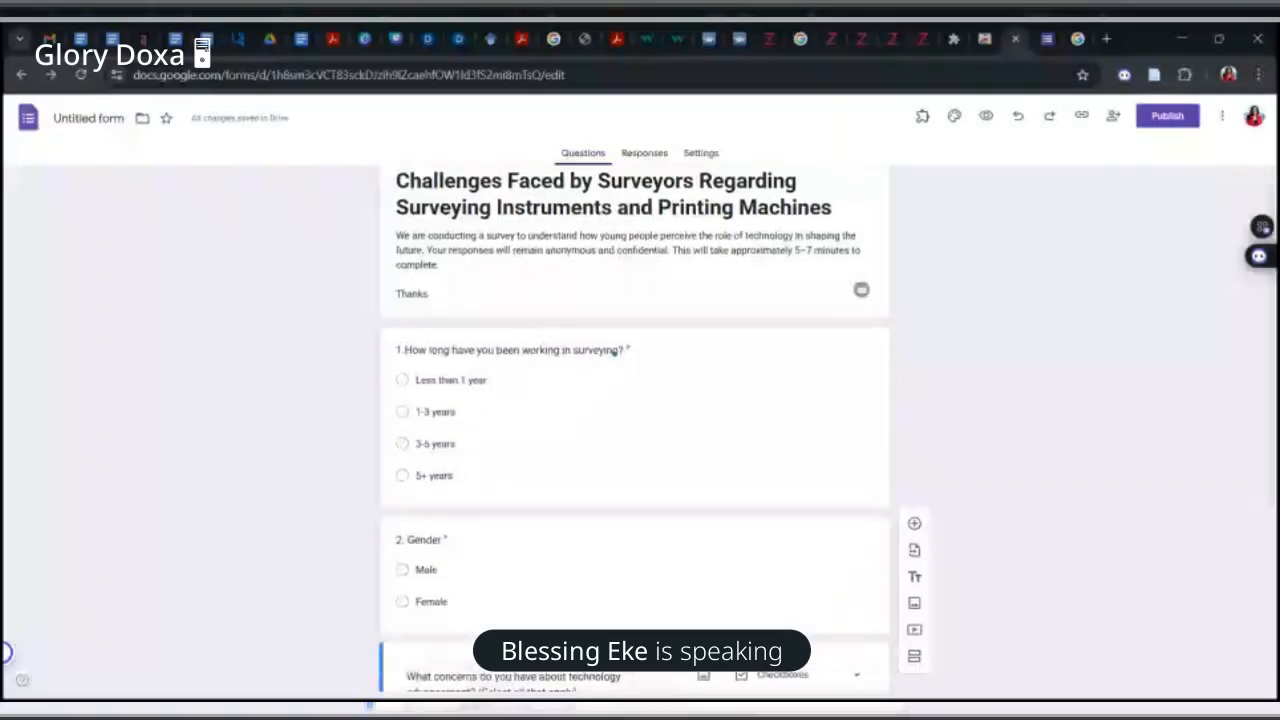
scroll(634, 430, "down", 3)
scroll(634, 430, "up", 1)
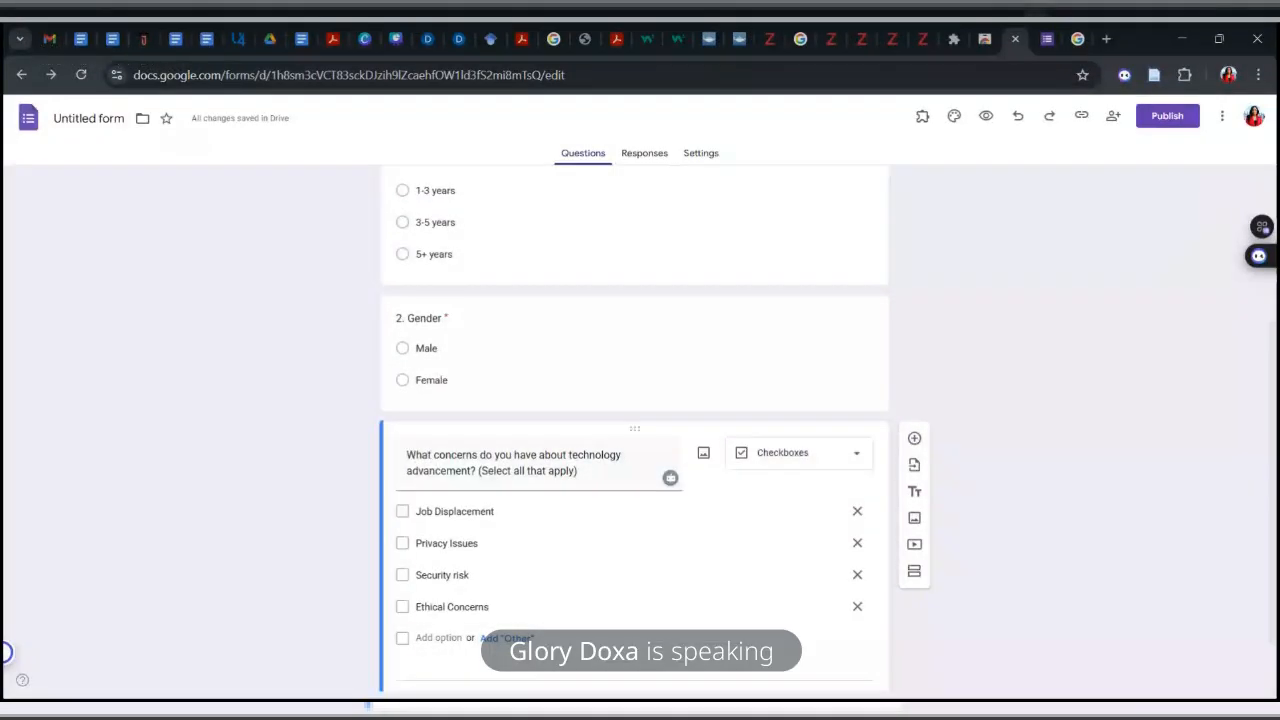
scroll(634, 430, "up", 1)
scroll(634, 430, "up", 1)
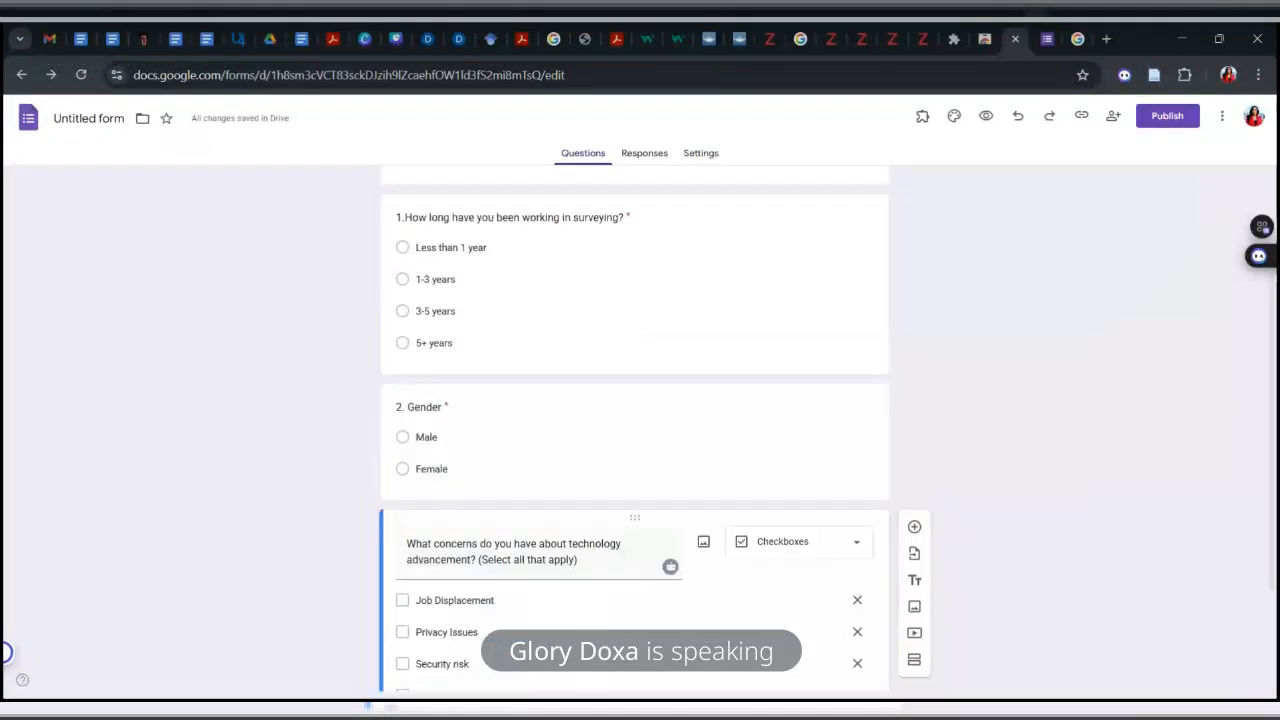
scroll(941, 392, "up", 2)
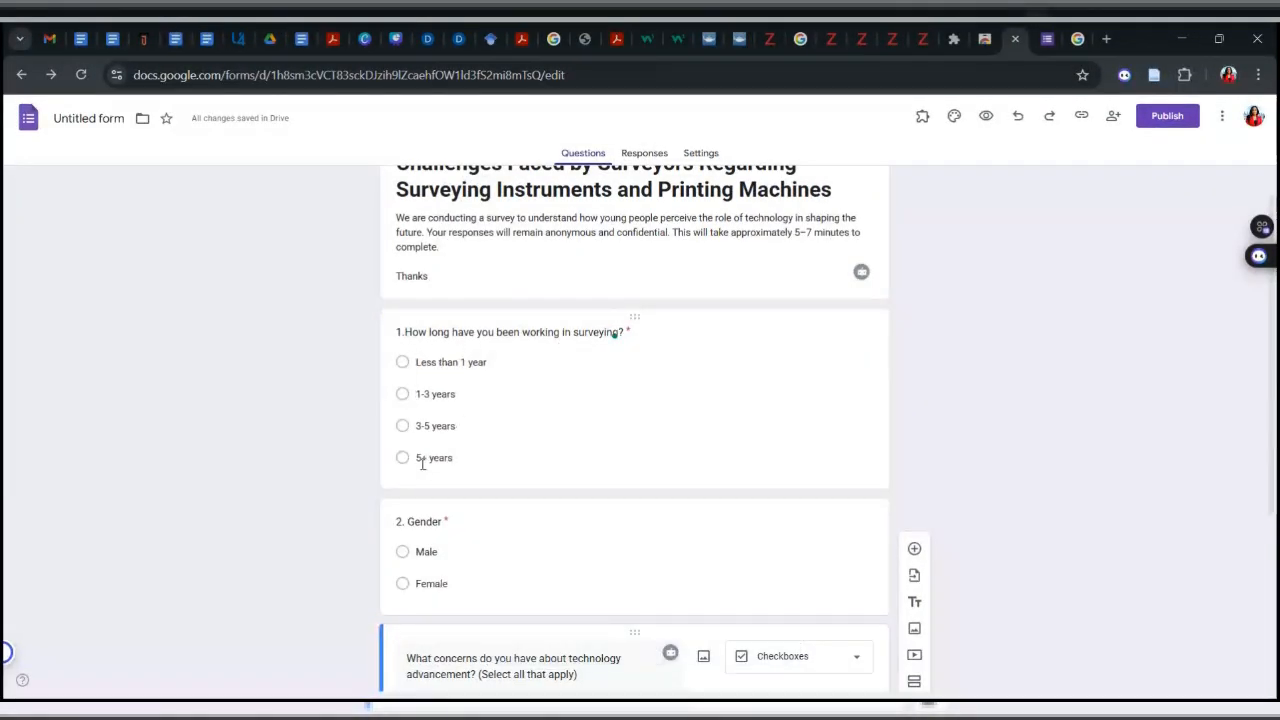
Step: Replace the "5+ years" option of the surveying experience question with "Above 5 years"
left_click(462, 462)
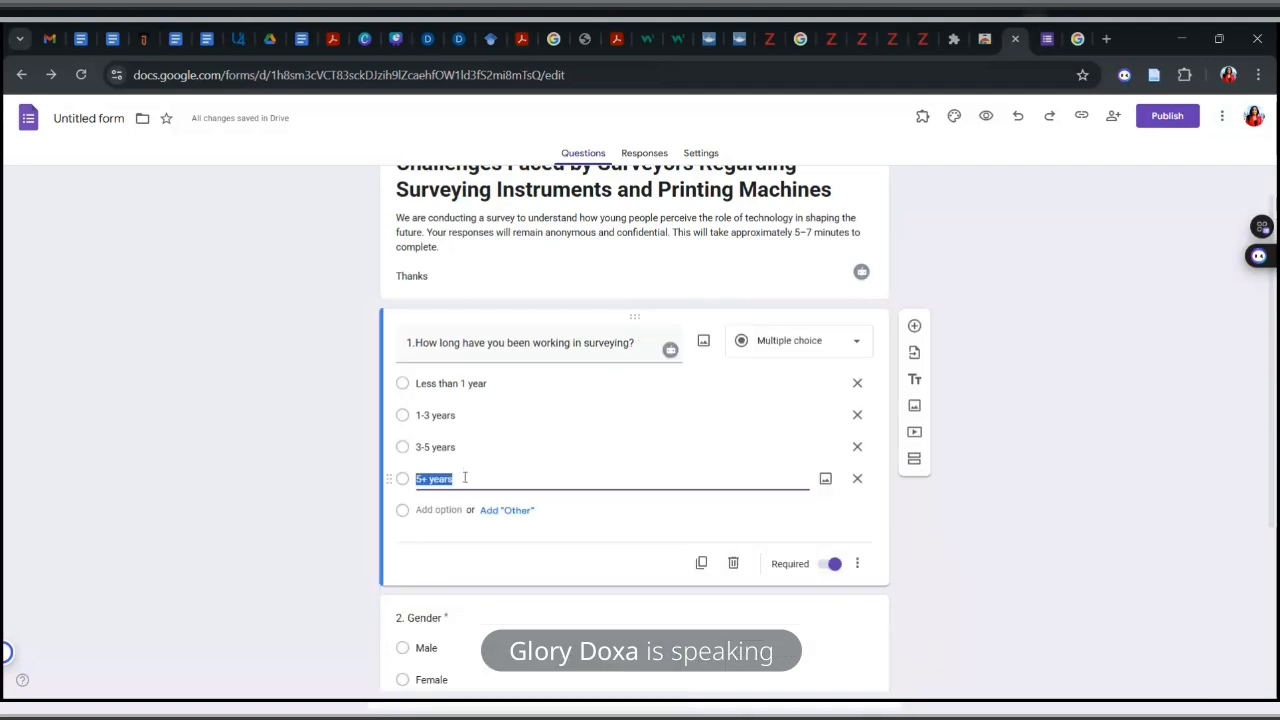
left_click(465, 478)
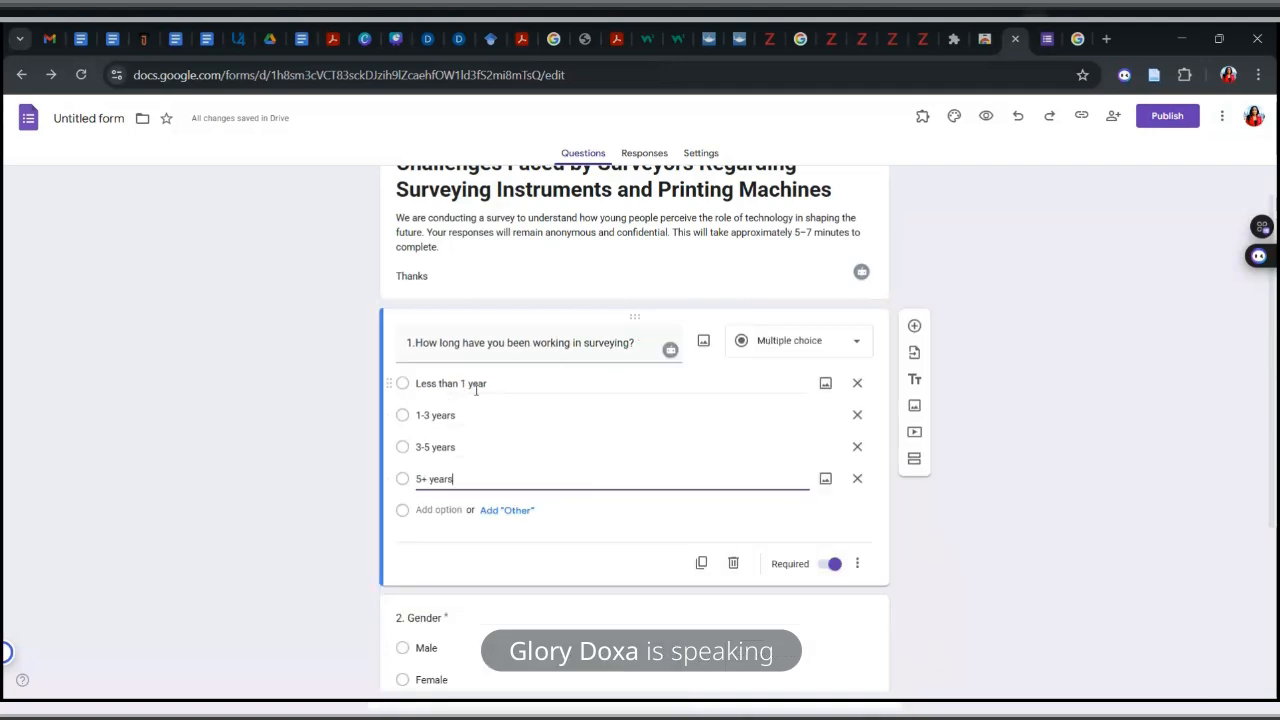
key("BackSpace")
key("BackSpace")
key("BackSpace")
key("BackSpace")
key("BackSpace")
key("BackSpace")
key("BackSpace")
key("BackSpace")
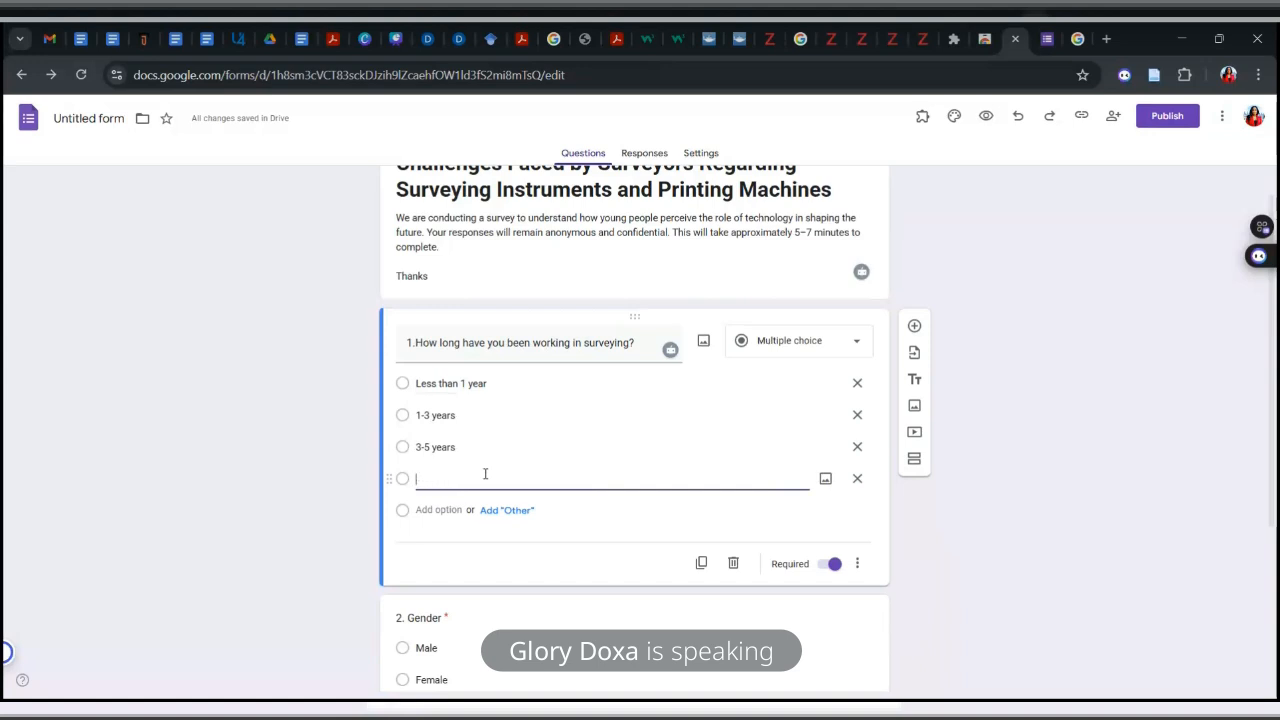
type("Less")
key("BackSpace")
key("BackSpace")
key("BackSpace")
type("Above 5 years")
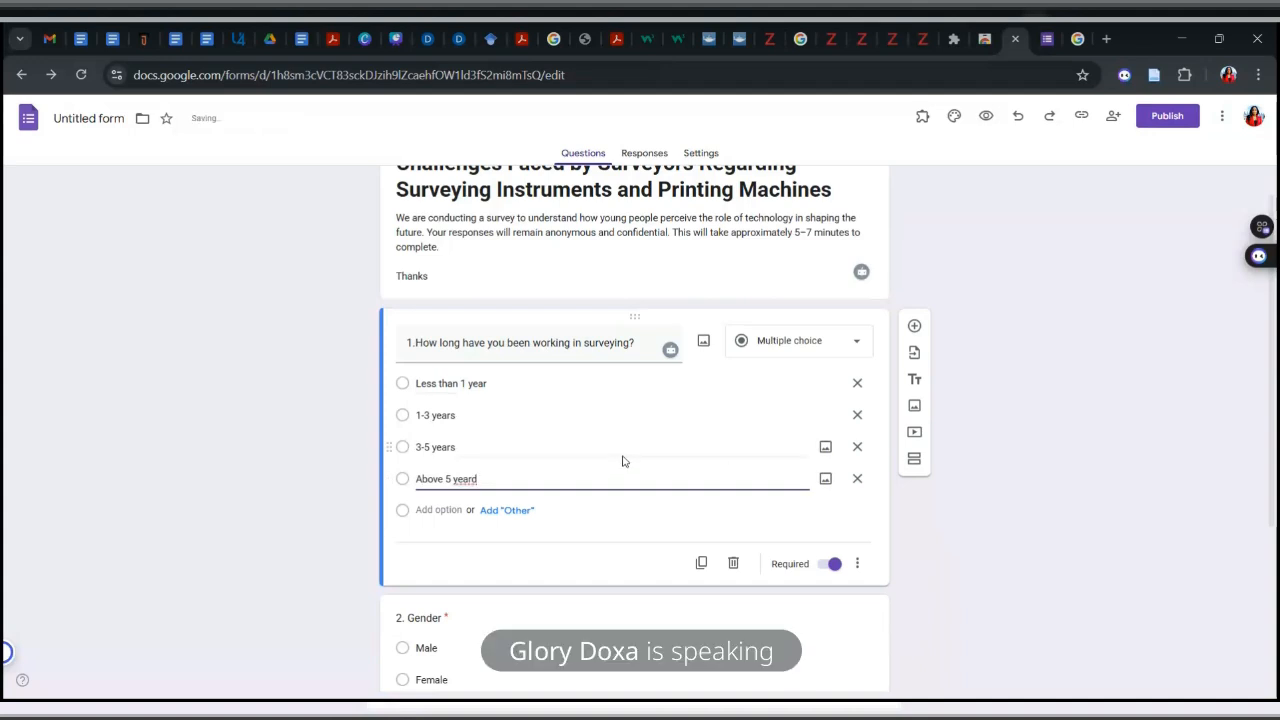
key("BackSpace")
type("s")
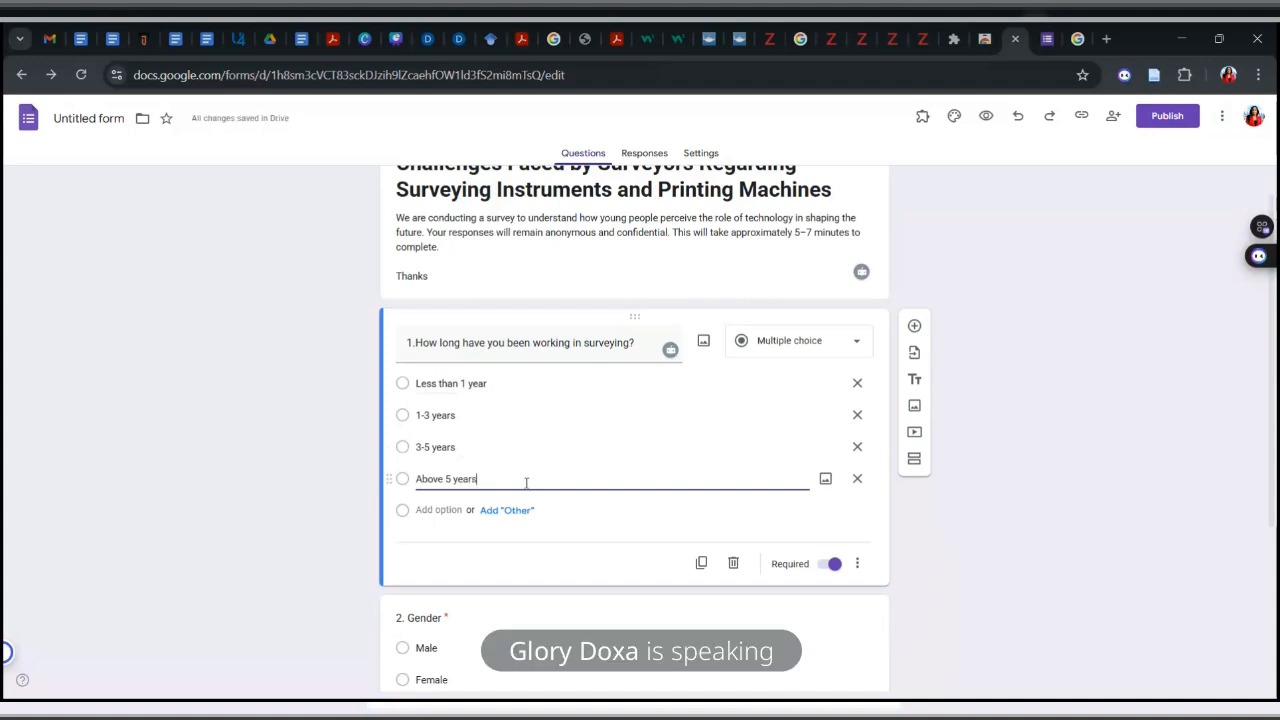
Step: Change the third option of the surveying experience question to "4-6 years"
left_click(565, 413)
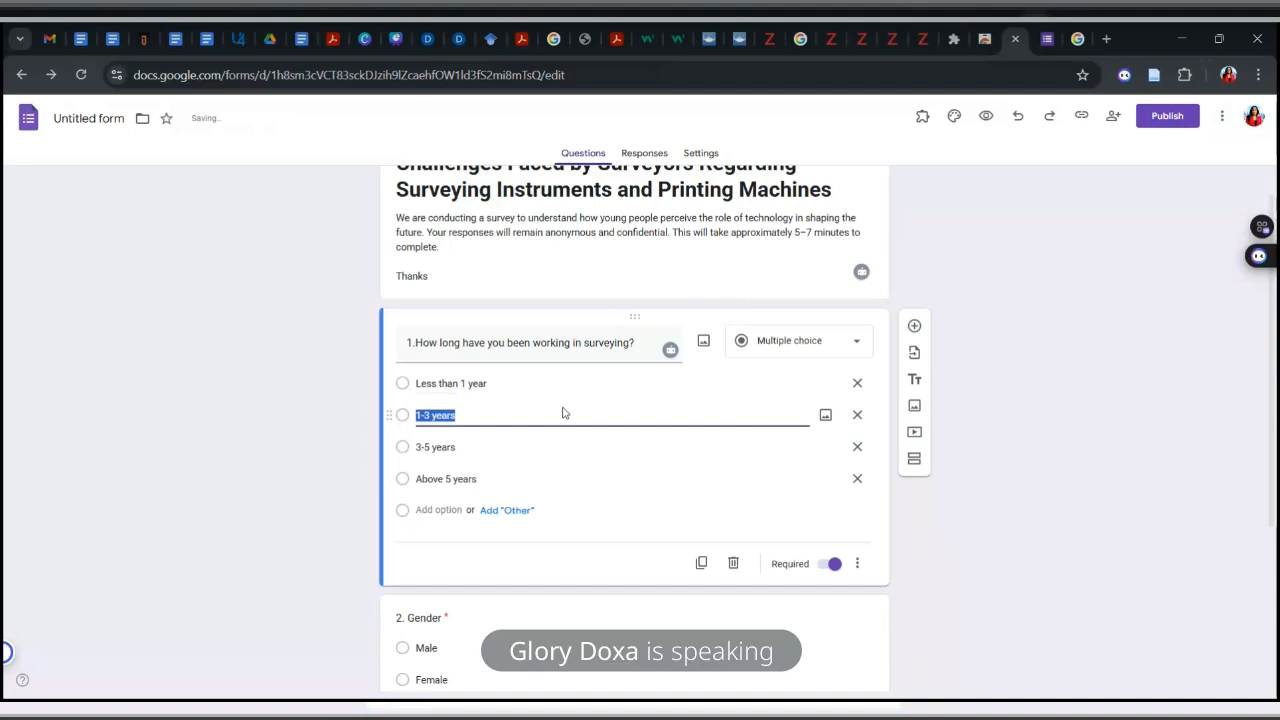
left_click(565, 413)
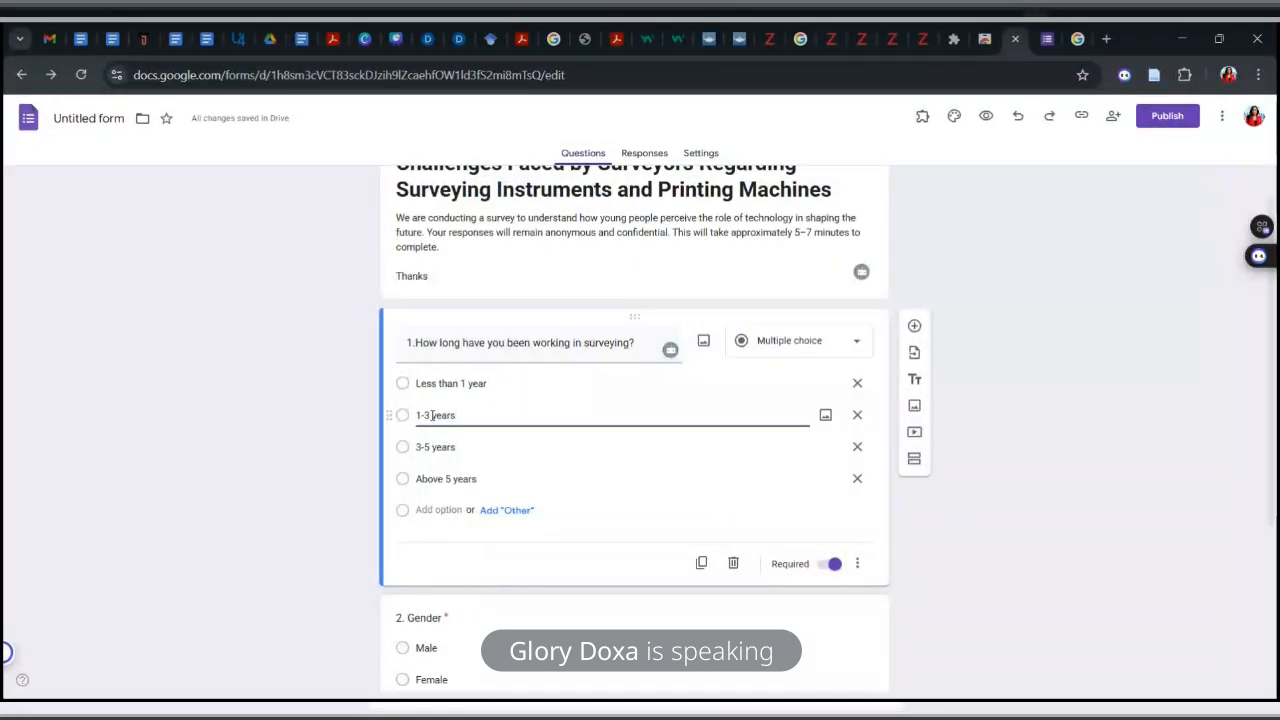
left_click(420, 447)
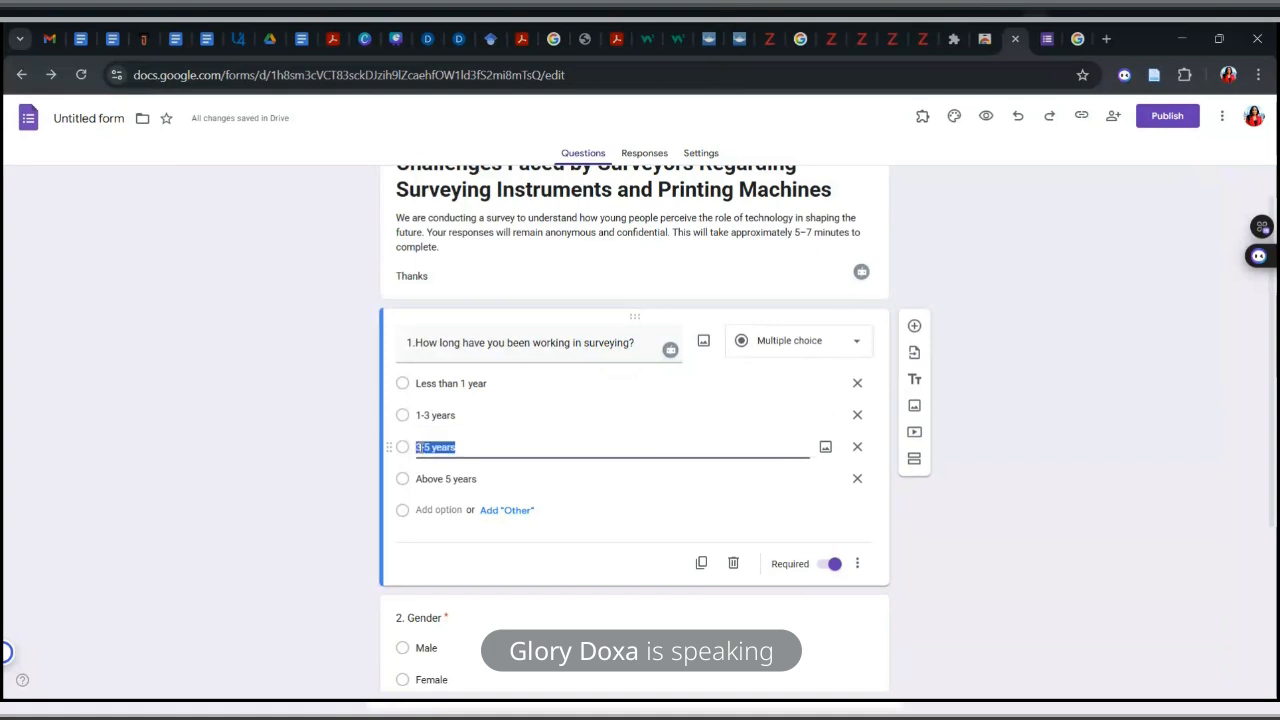
left_click(421, 447)
key("BackSpace")
type("4")
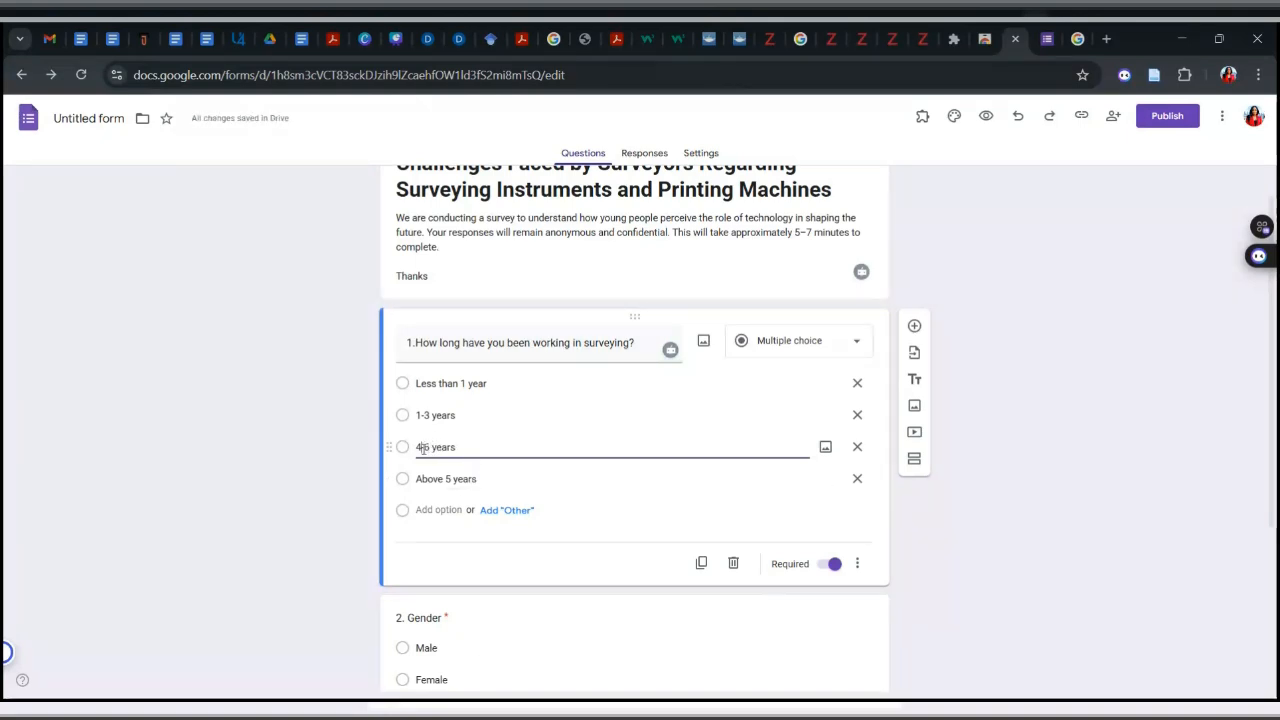
key("BackSpace")
type("6")
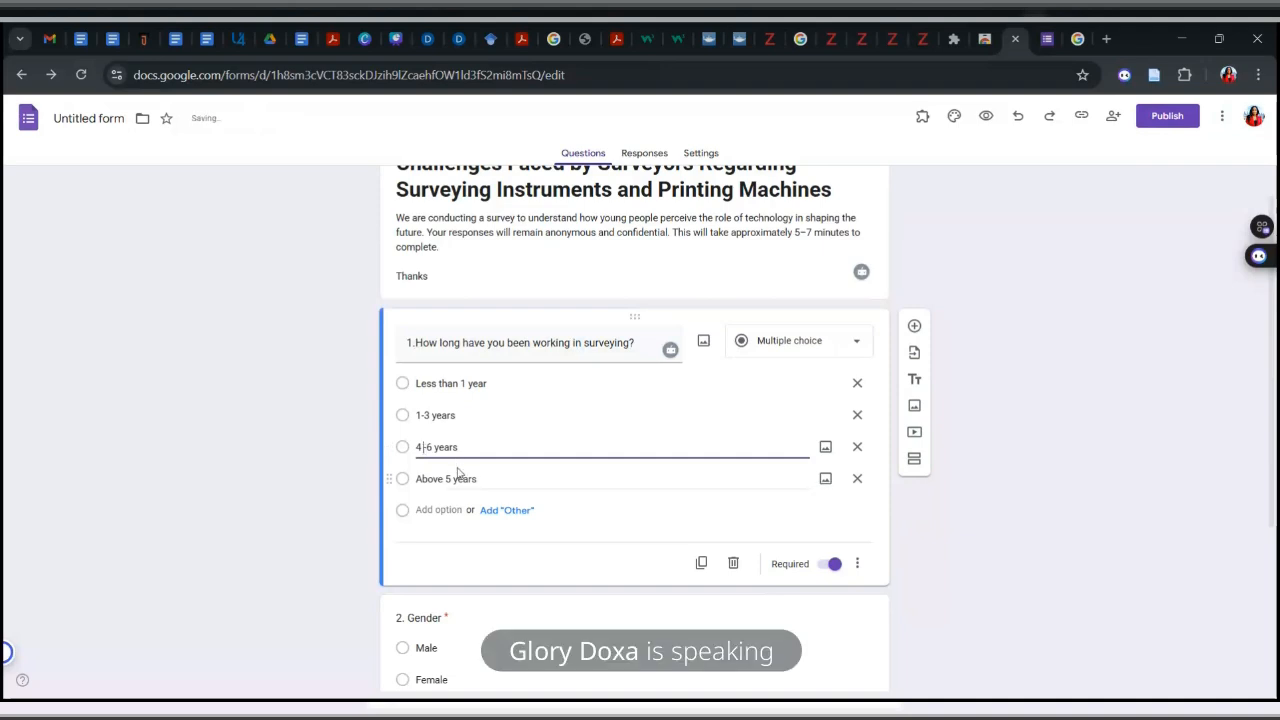
triple_click(451, 479)
key("BackSpace")
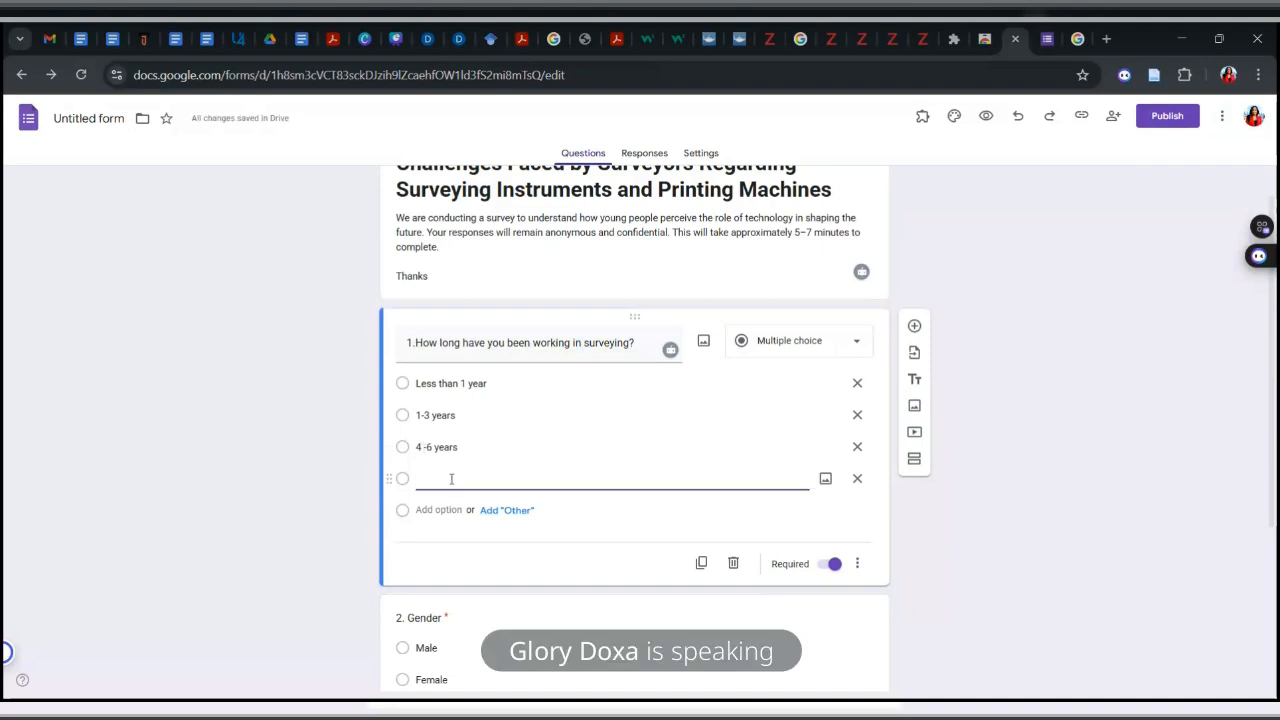
key("ctrl+z")
Step: Change the last option of the surveying experience question to "Above 6 years"
left_click(447, 479)
key("BackSpace")
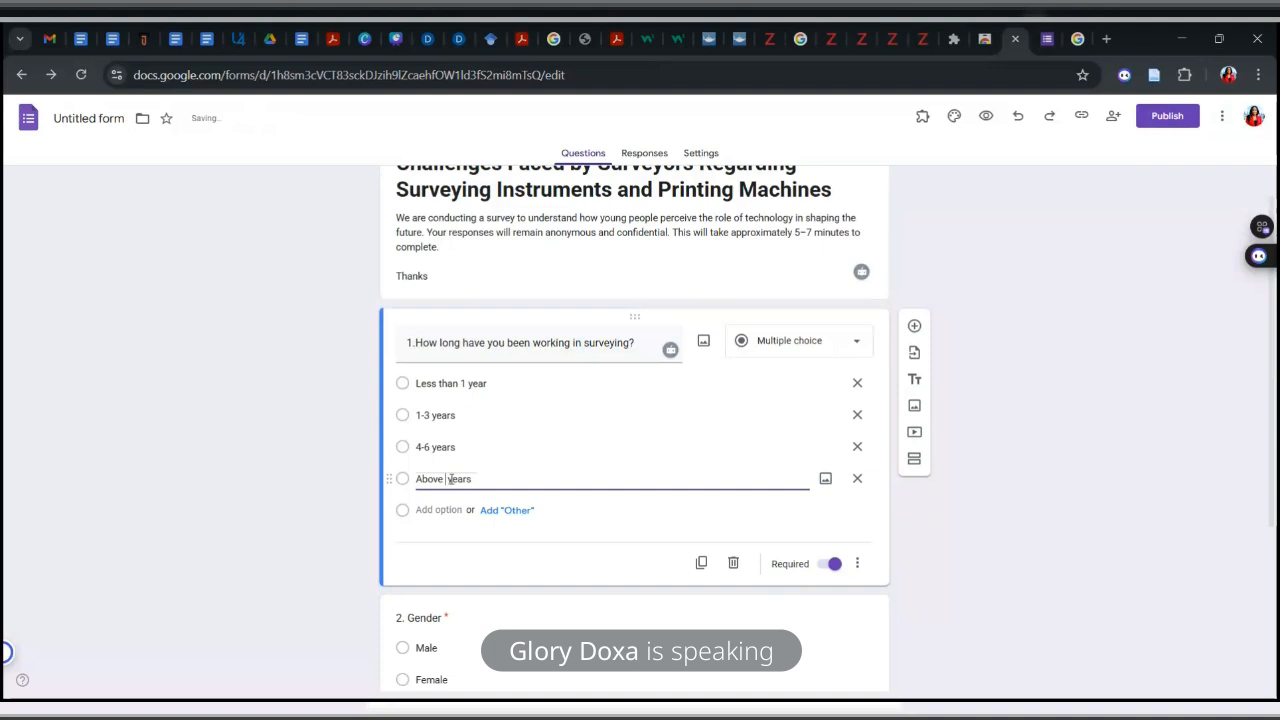
type("6")
scroll(448, 479, "down", 1)
scroll(772, 492, "down", 1)
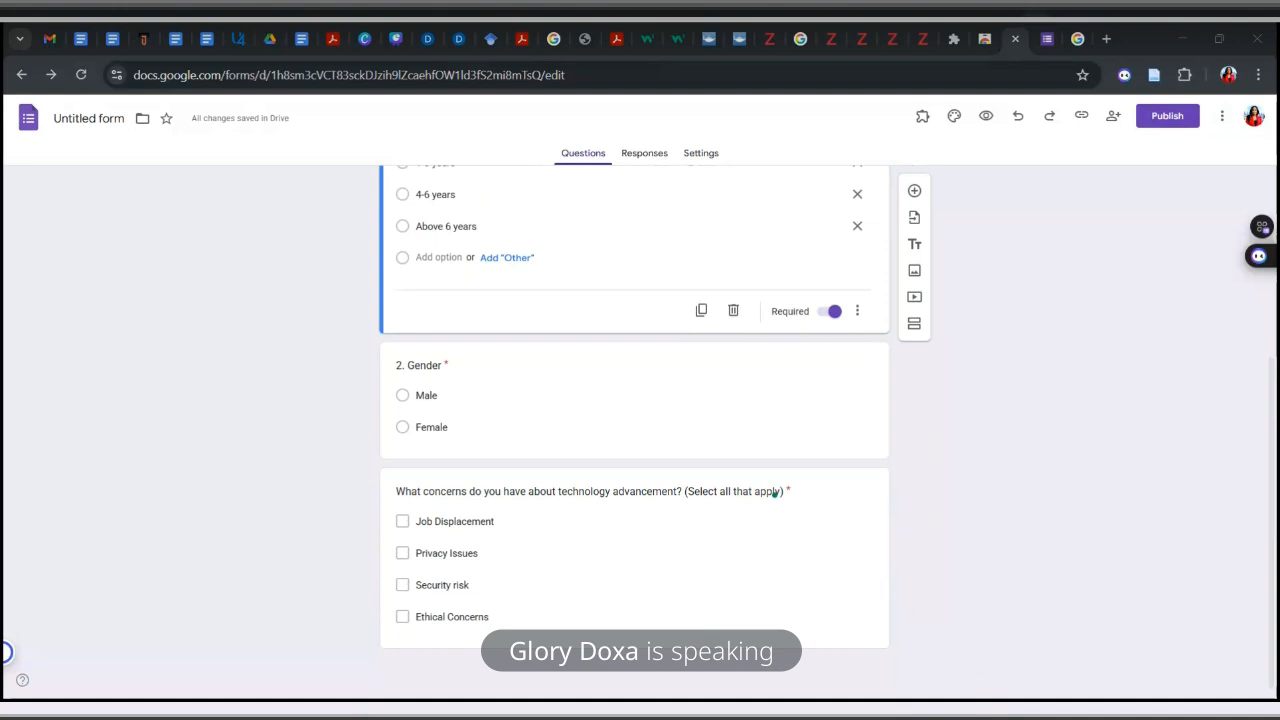
left_click(914, 527)
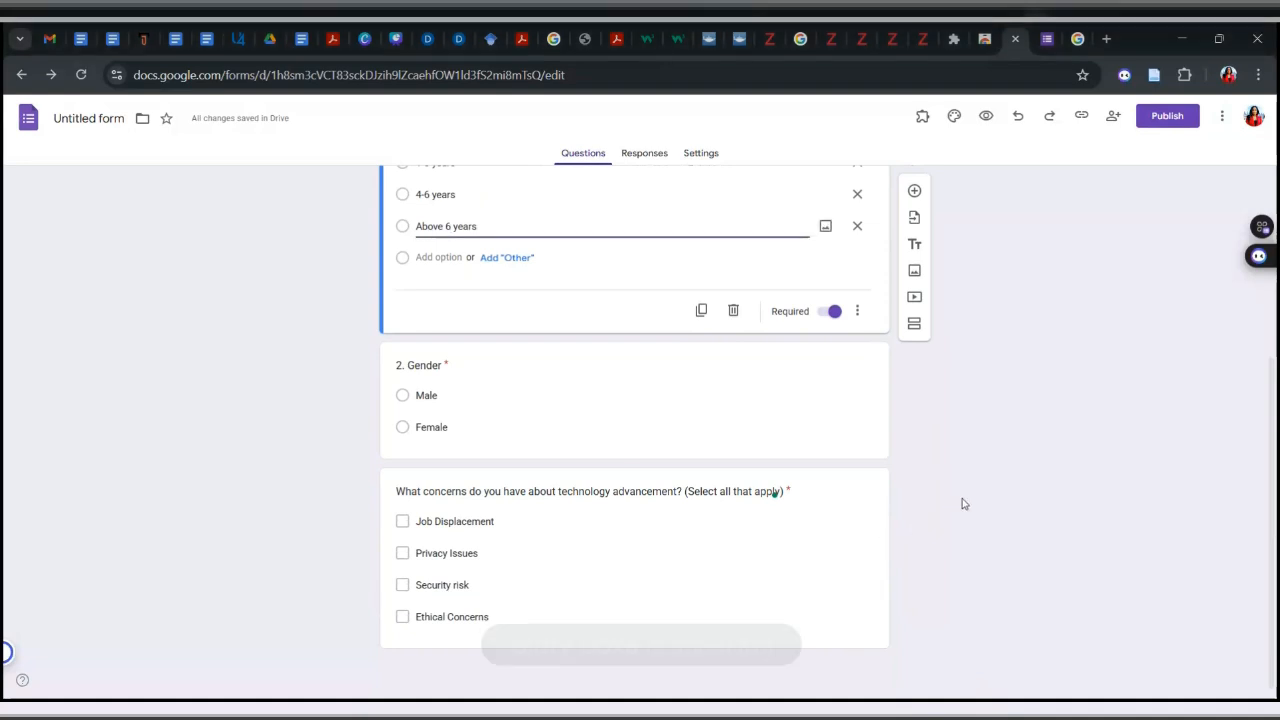
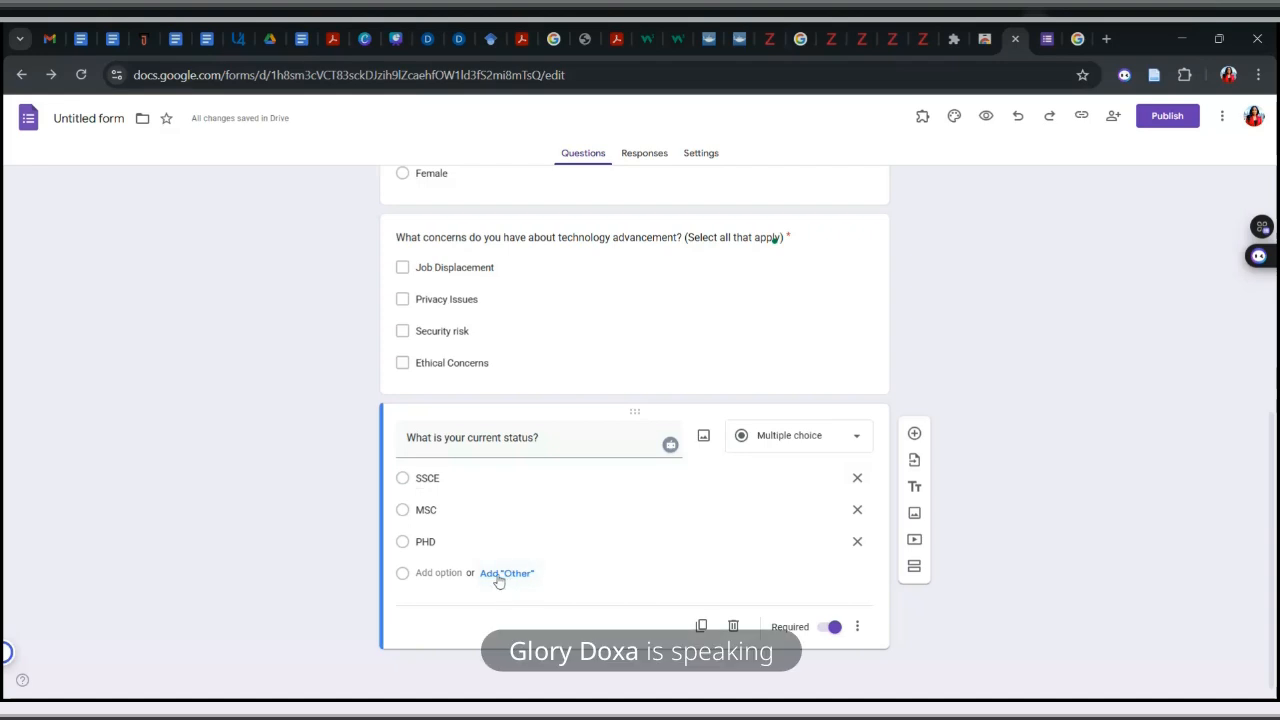
Step: Add an "Other" option to the "What is your current status?" question and refresh the form preview
left_click(505, 574)
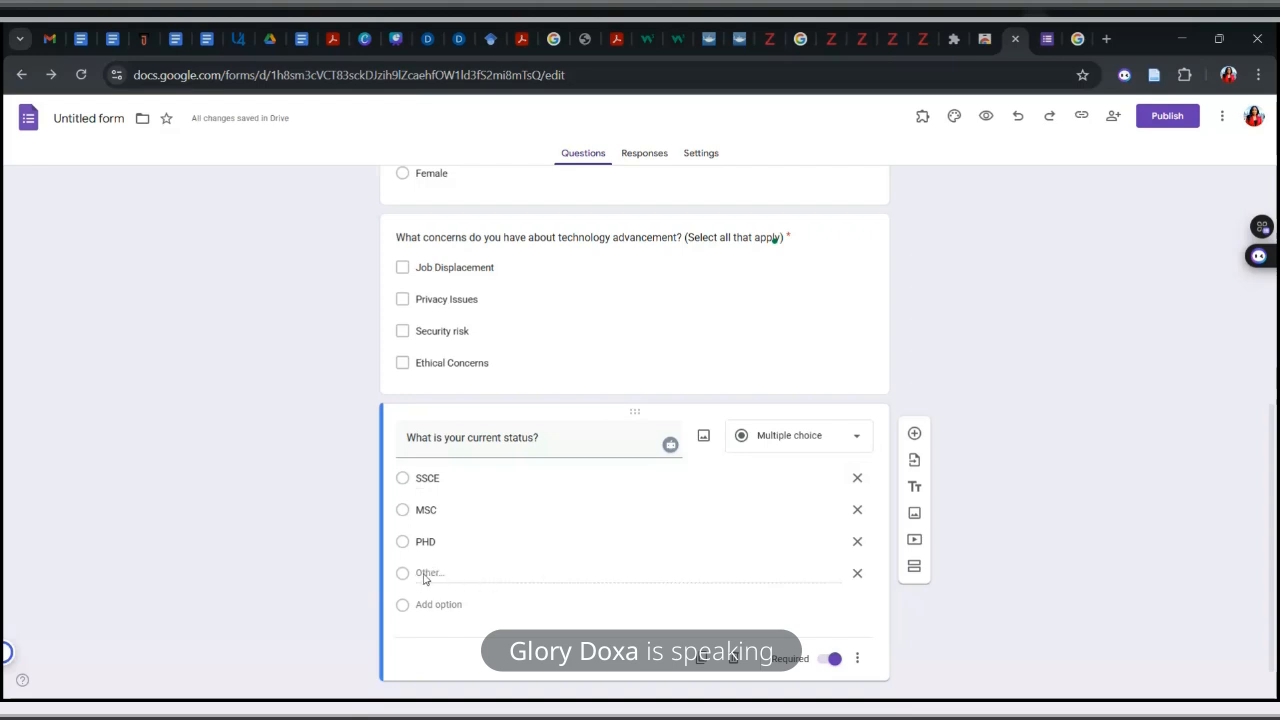
left_click(1047, 39)
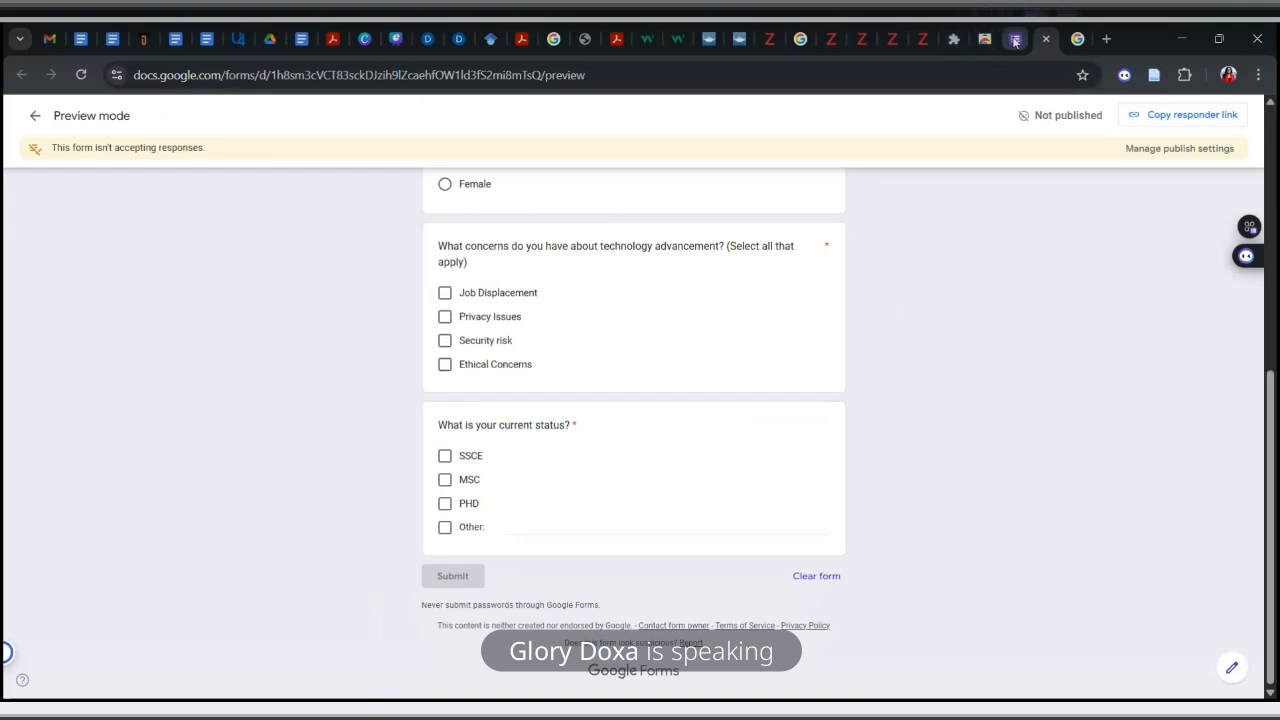
left_click(986, 39)
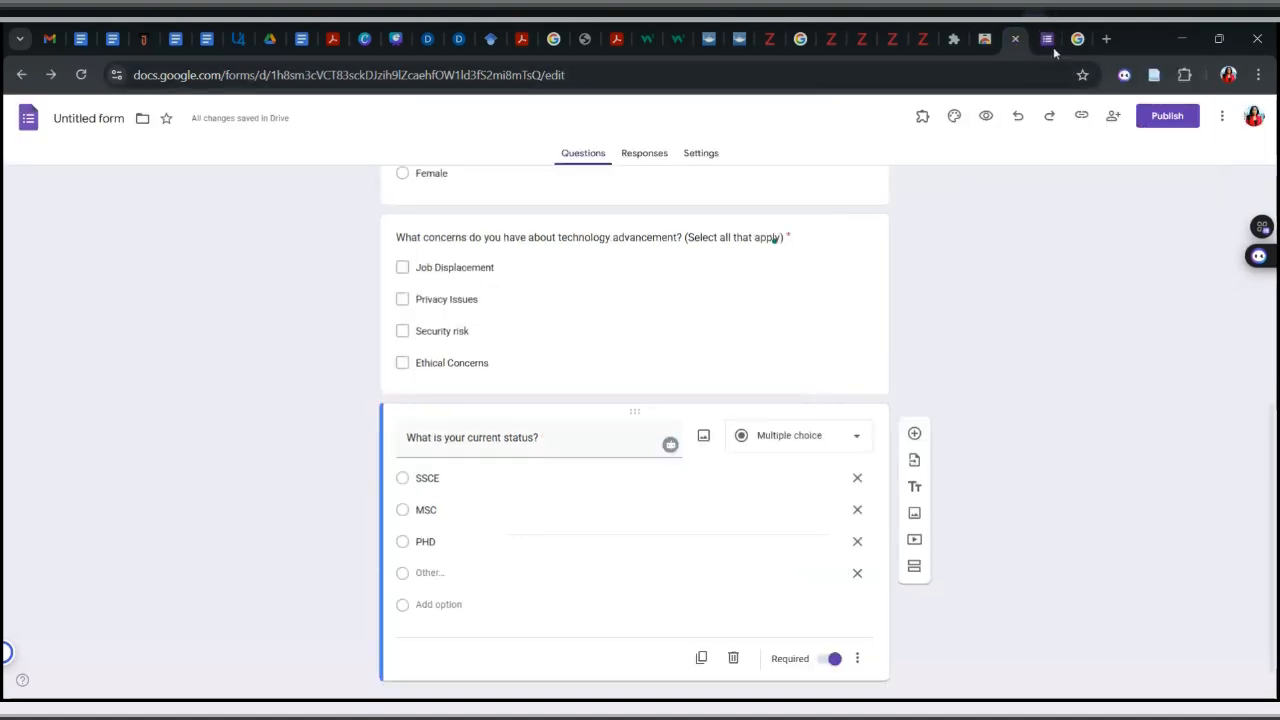
left_click(1053, 47)
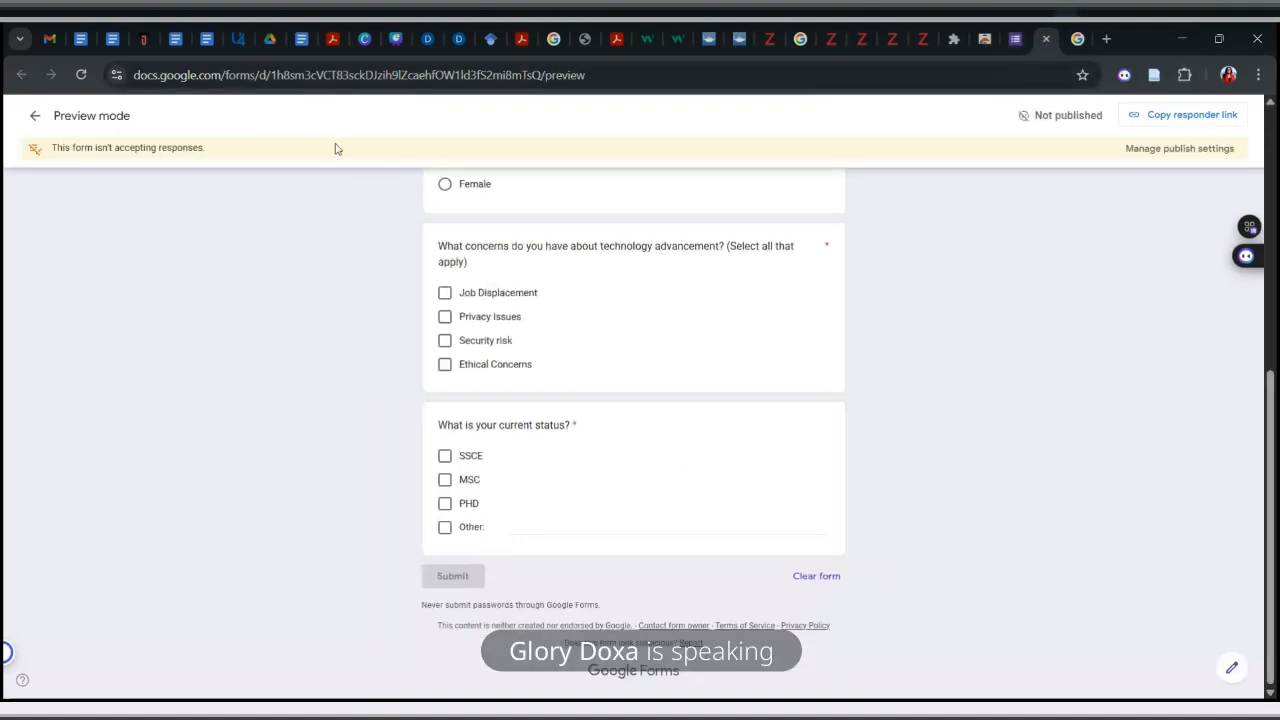
left_click(83, 75)
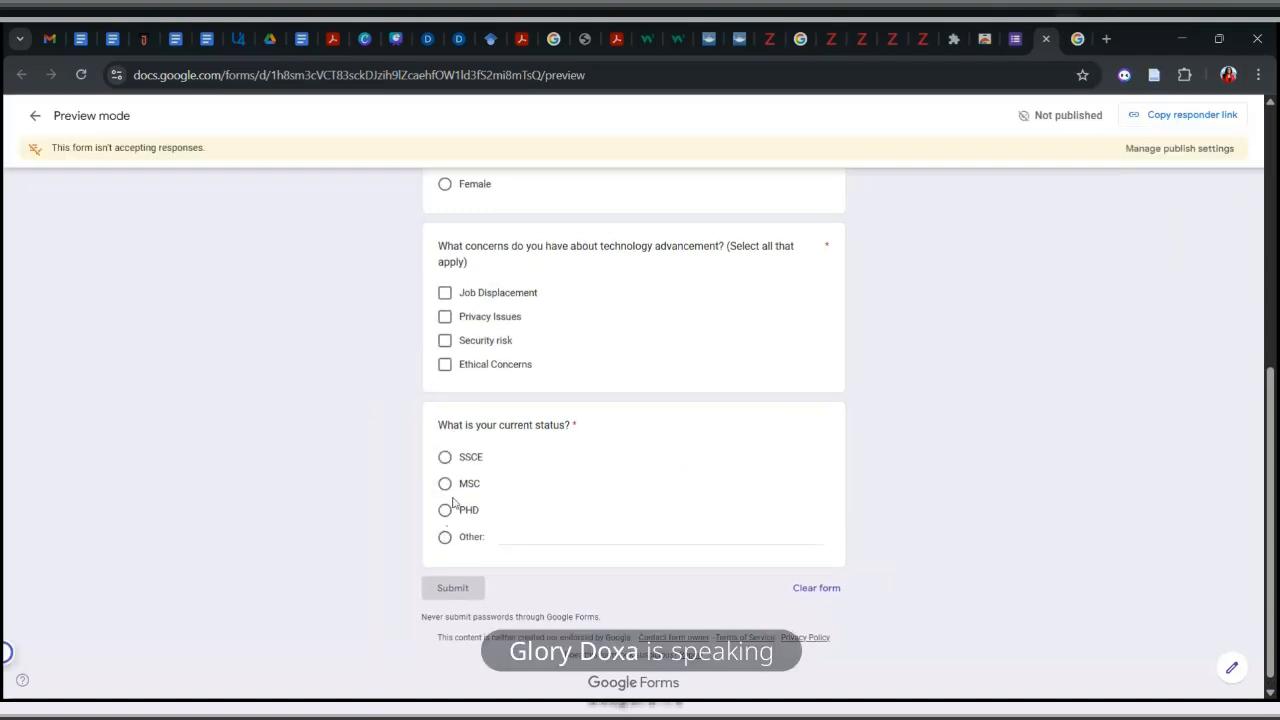
Step: Test the current status choices in the preview, answer "Other" with NCE, and return to the form editor
left_click(446, 459)
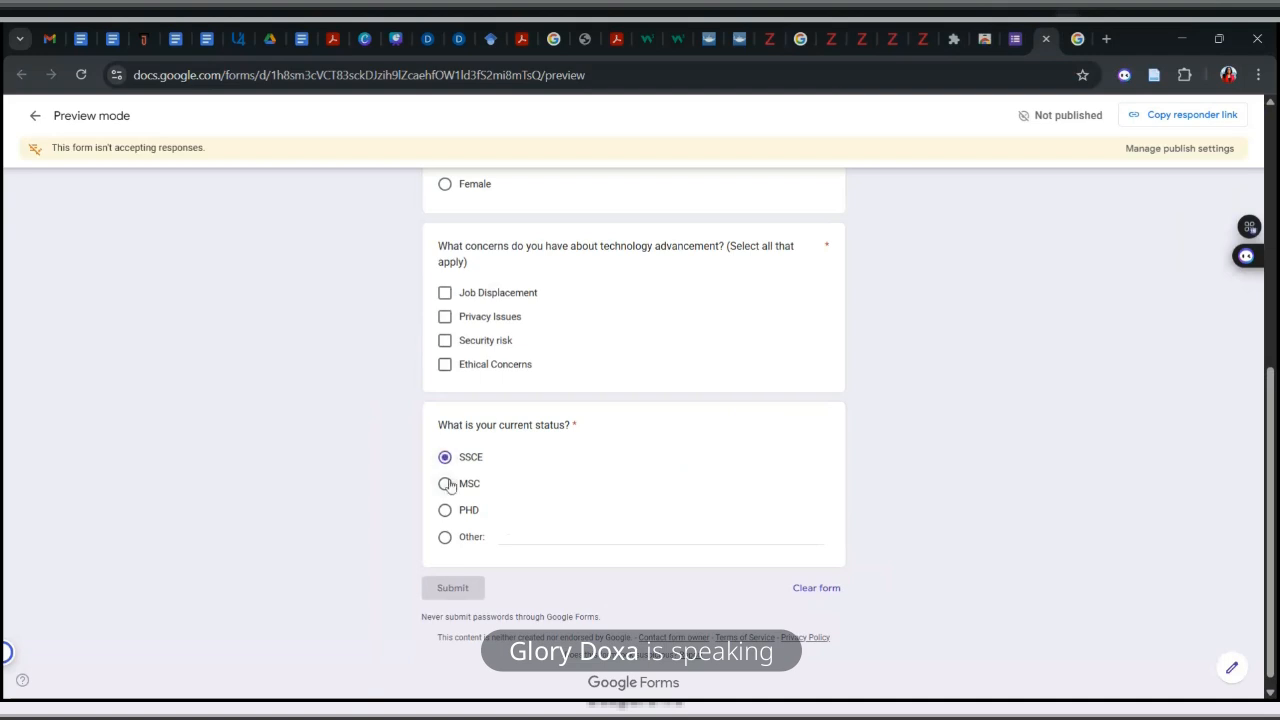
left_click(448, 485)
left_click(446, 511)
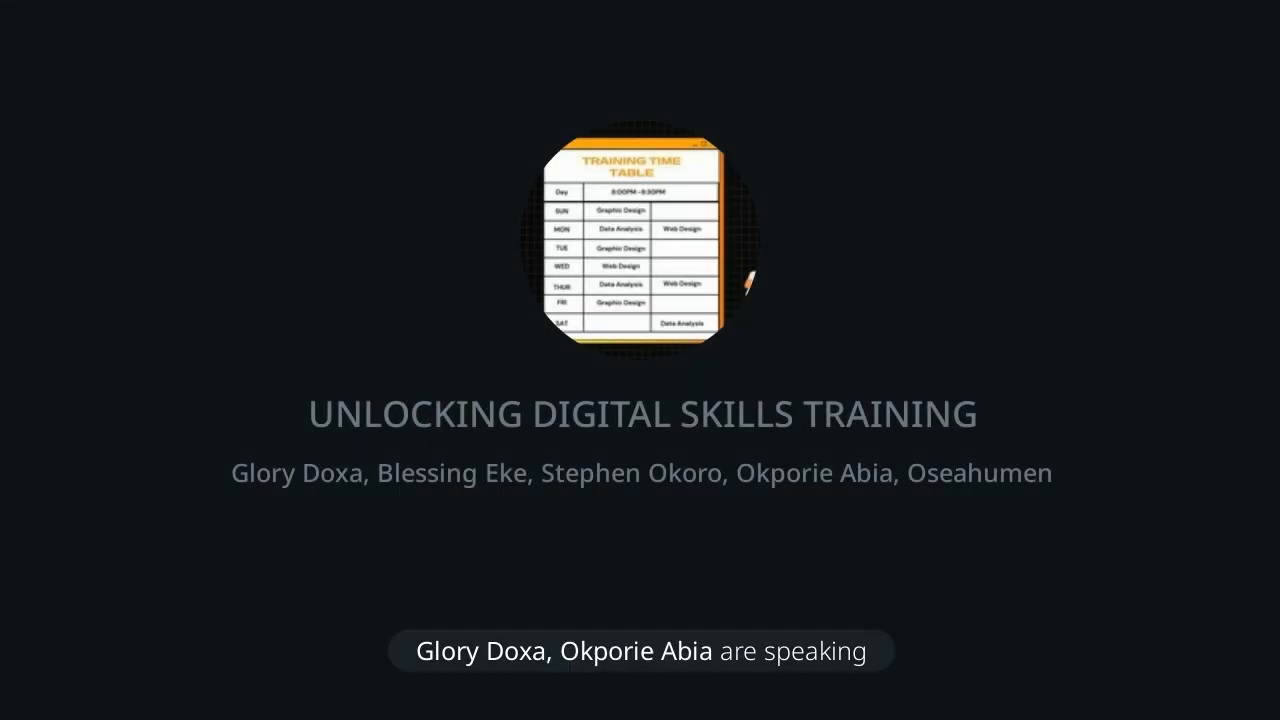
left_click(444, 536)
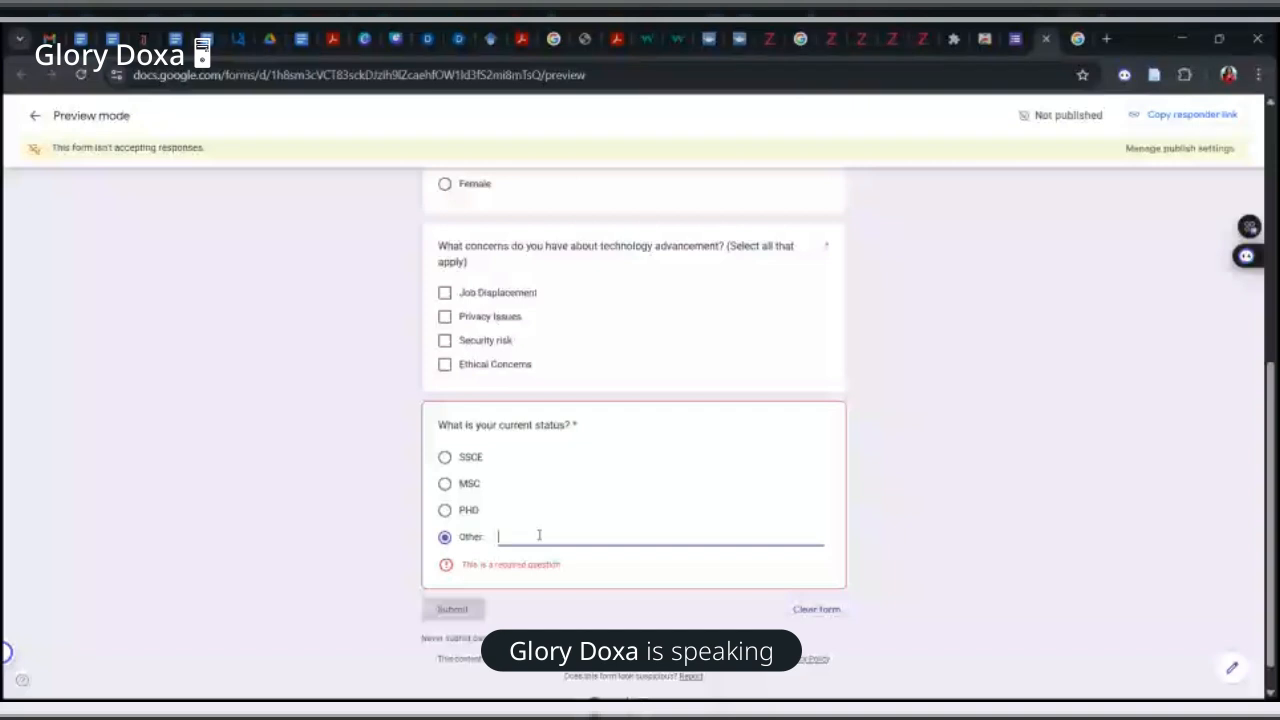
type("NCE")
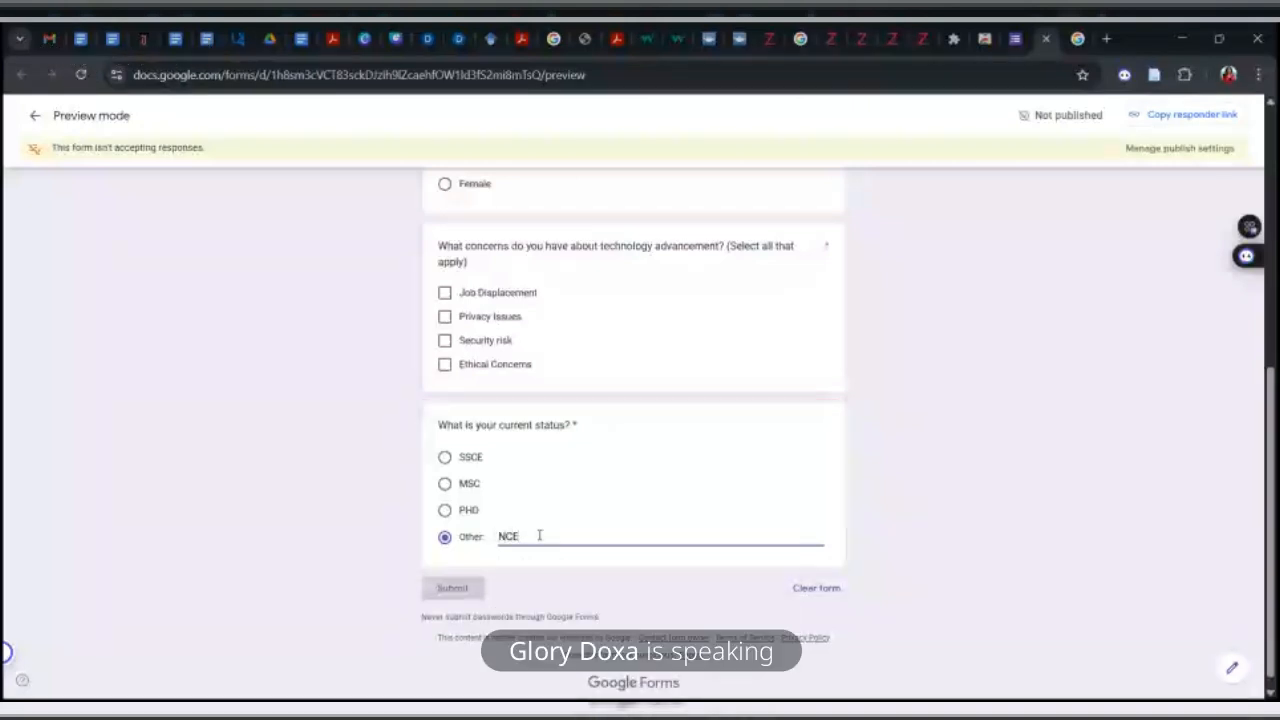
left_click(1028, 456)
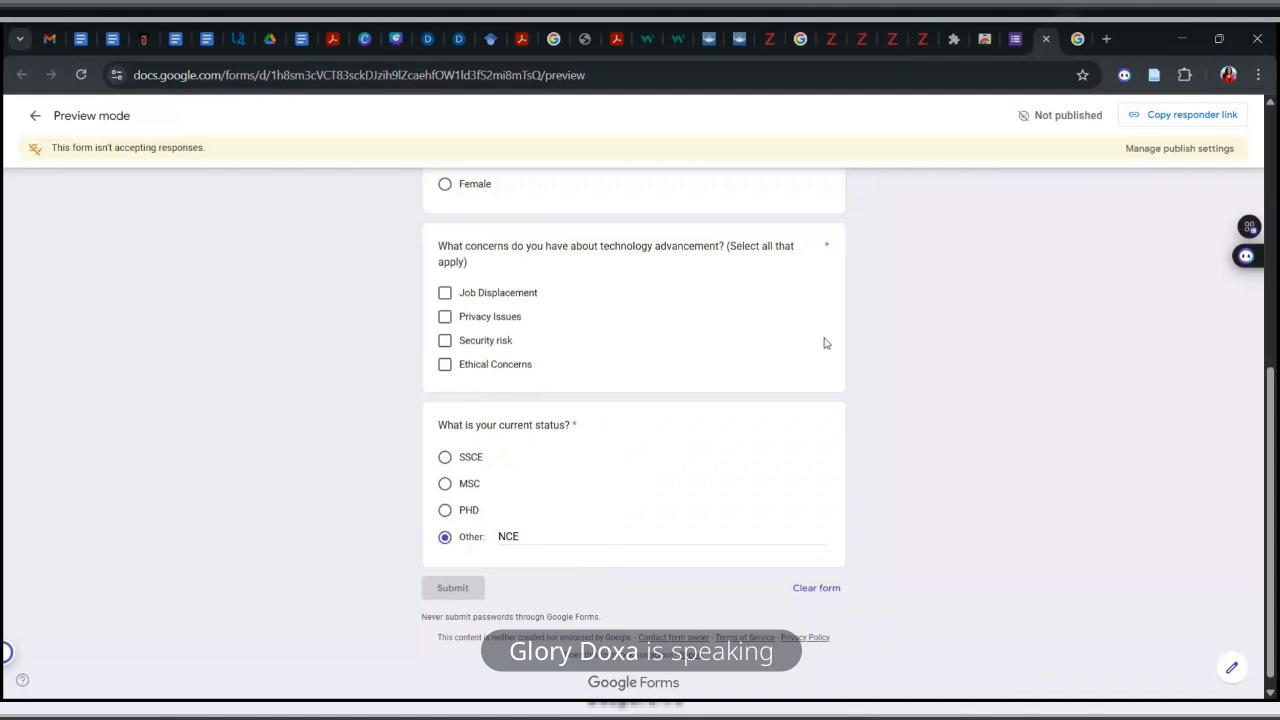
left_click(1008, 48)
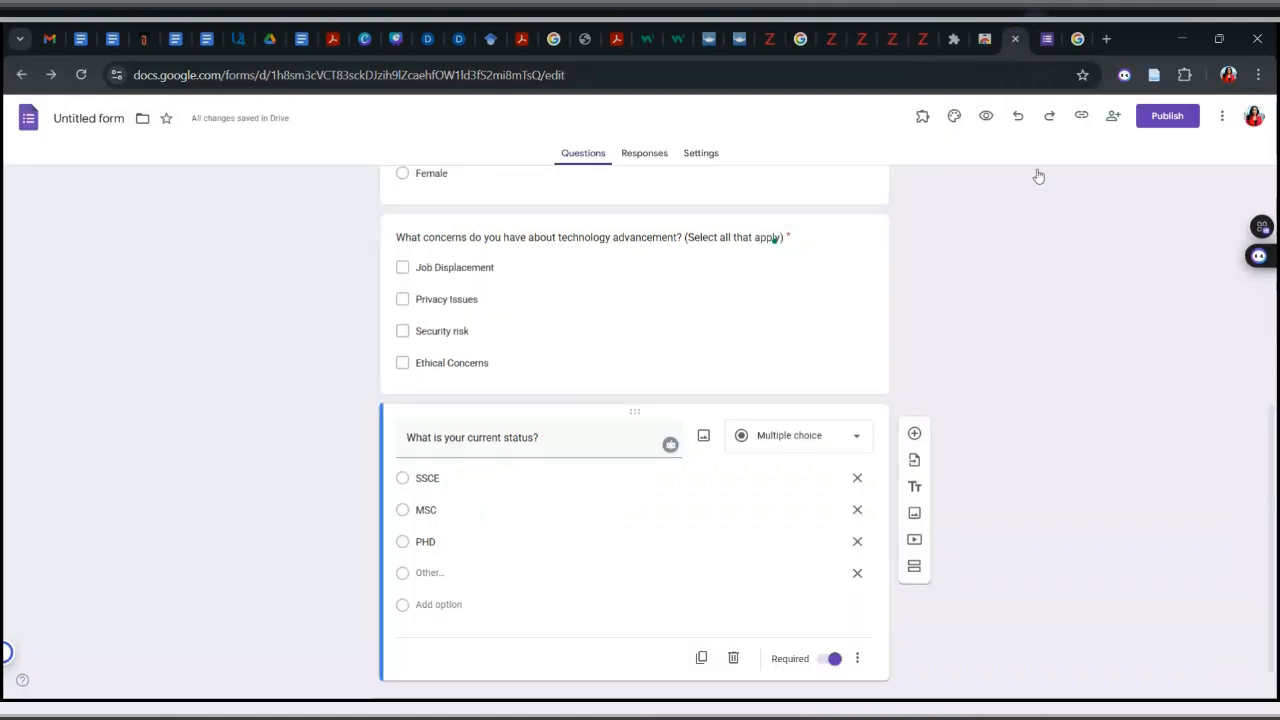
Step: Duplicate the "What is your current status?" question and delete the copy
scroll(773, 239, "down", 1)
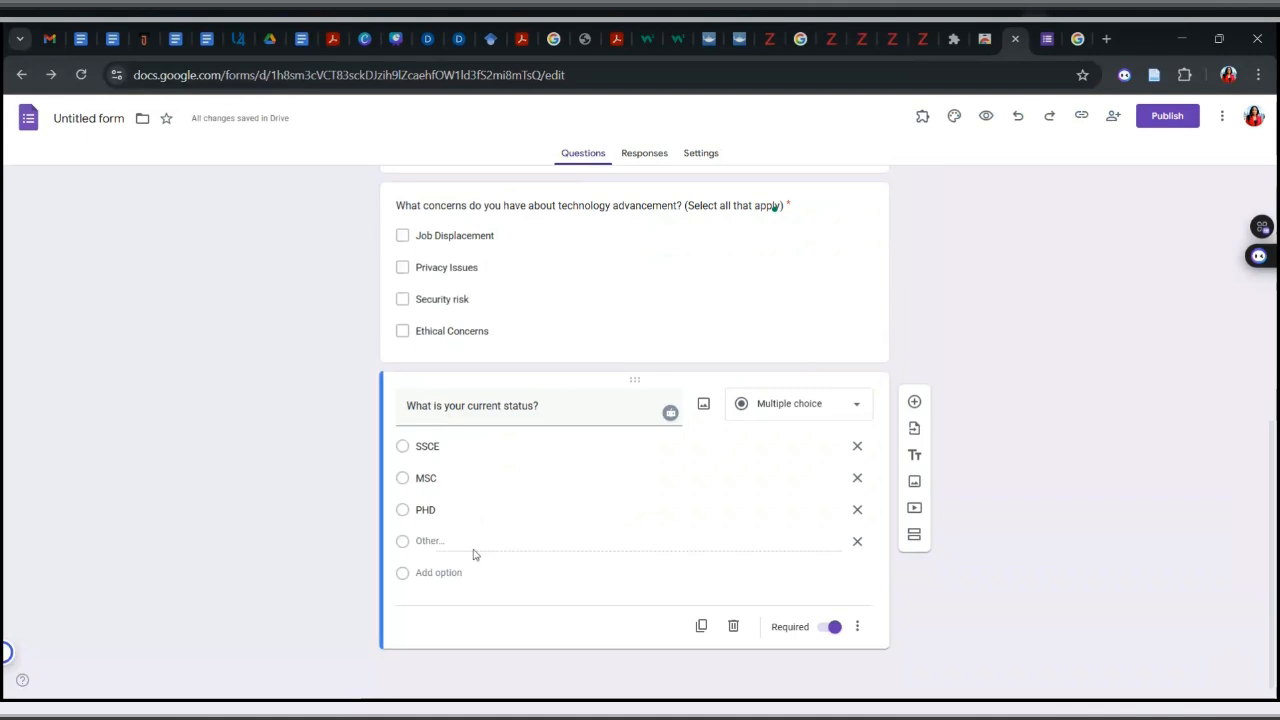
left_click(701, 626)
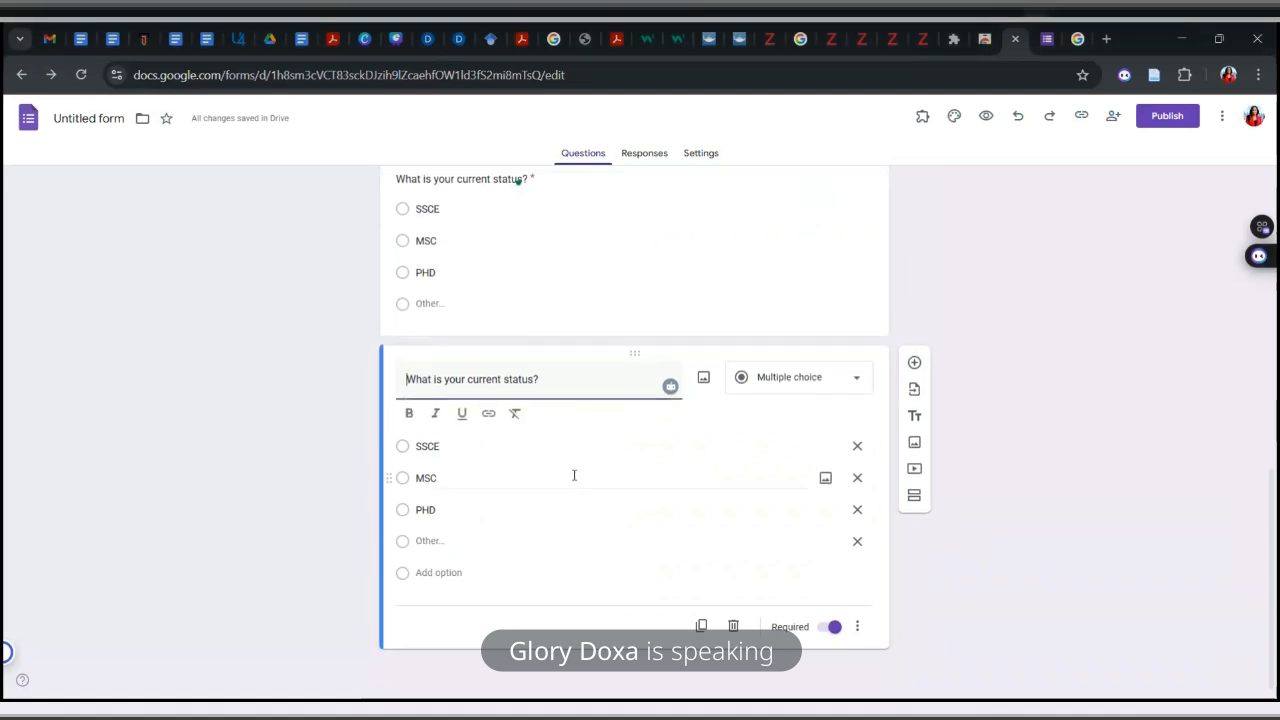
left_click(733, 626)
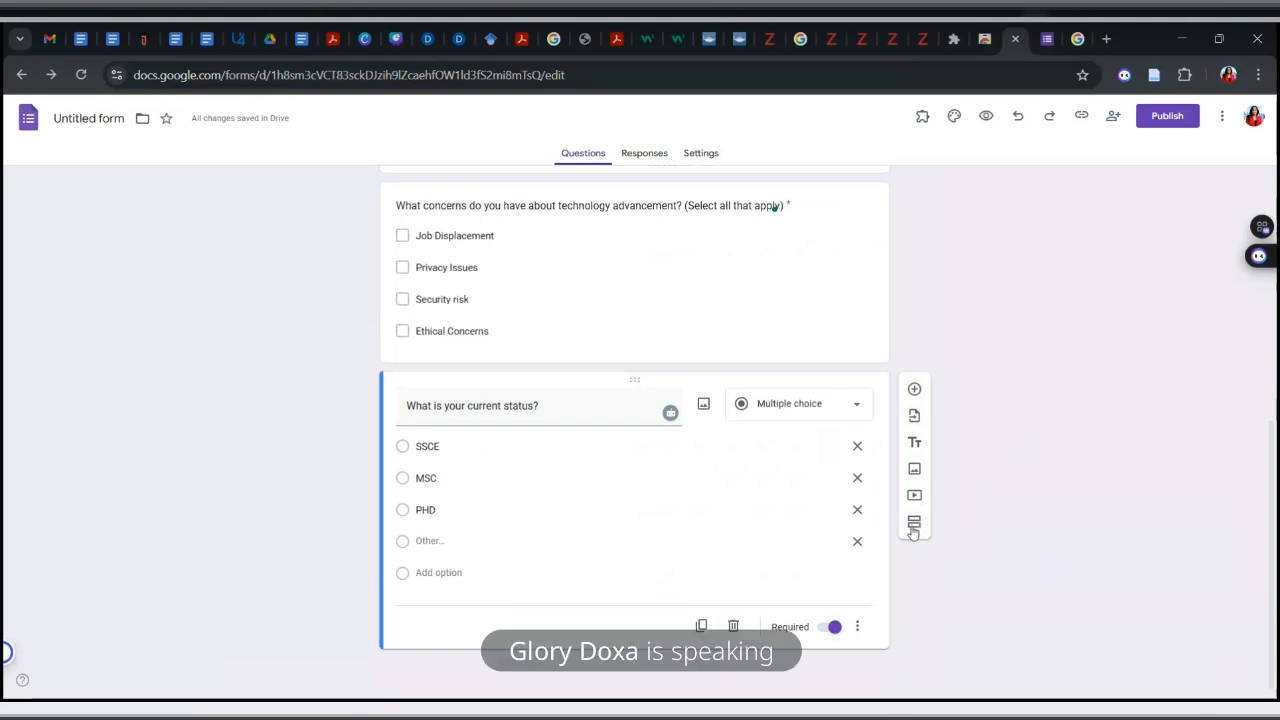
Step: Add a new section after the "What is your current status?" question
scroll(915, 532, "up", 1)
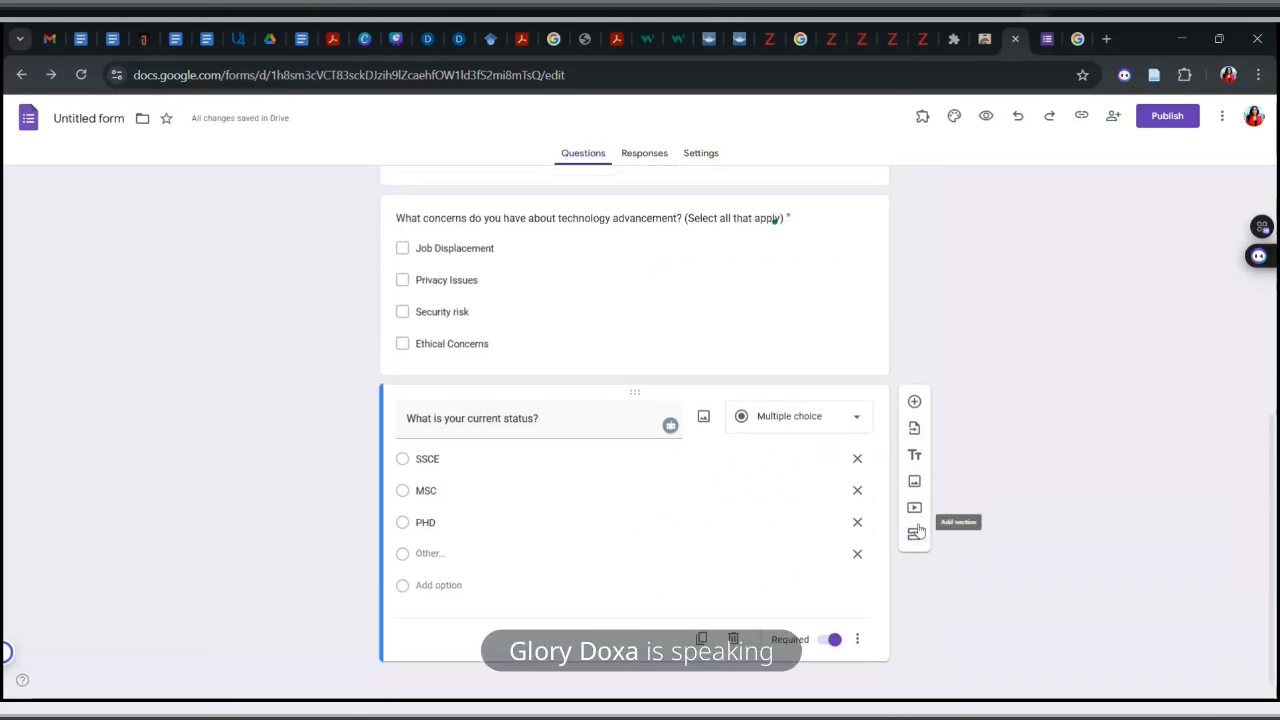
key("ctrl+plus")
key("ctrl+plus")
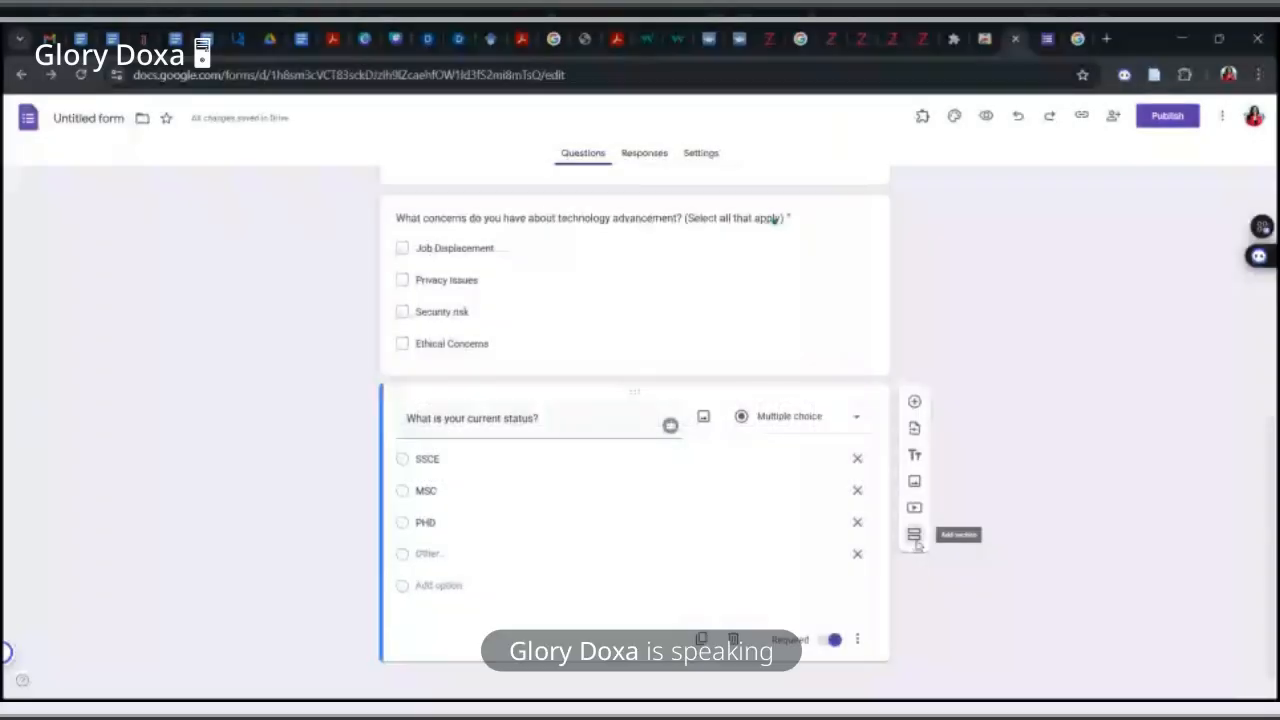
left_click(914, 536)
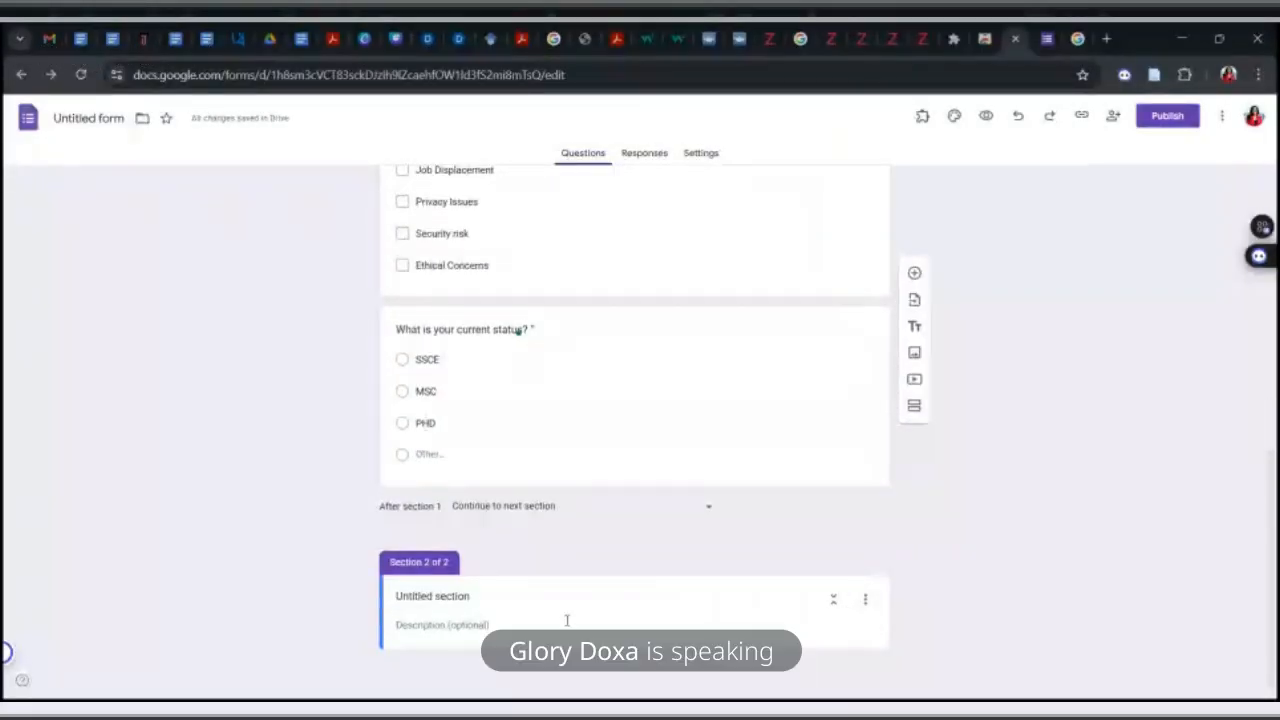
Step: Title the new section "Perspectives on Technology", without any section-number prefix
left_click(457, 596)
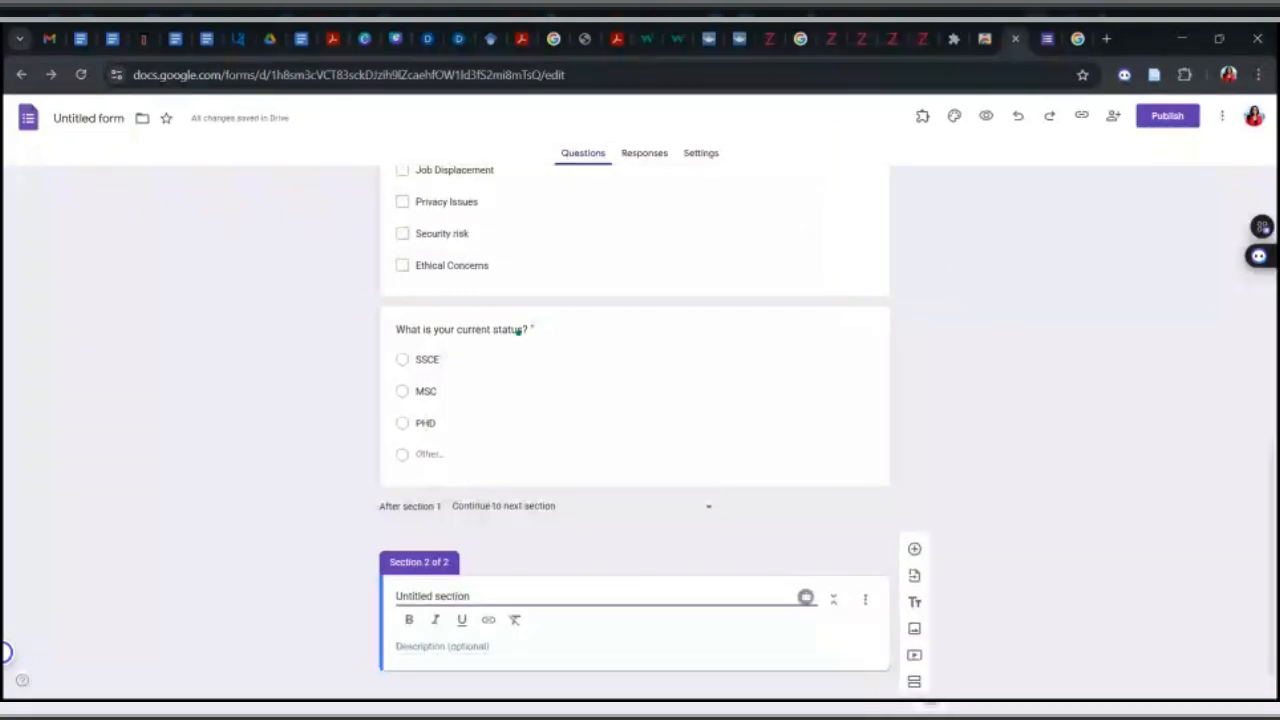
scroll(1009, 466, "down", 1)
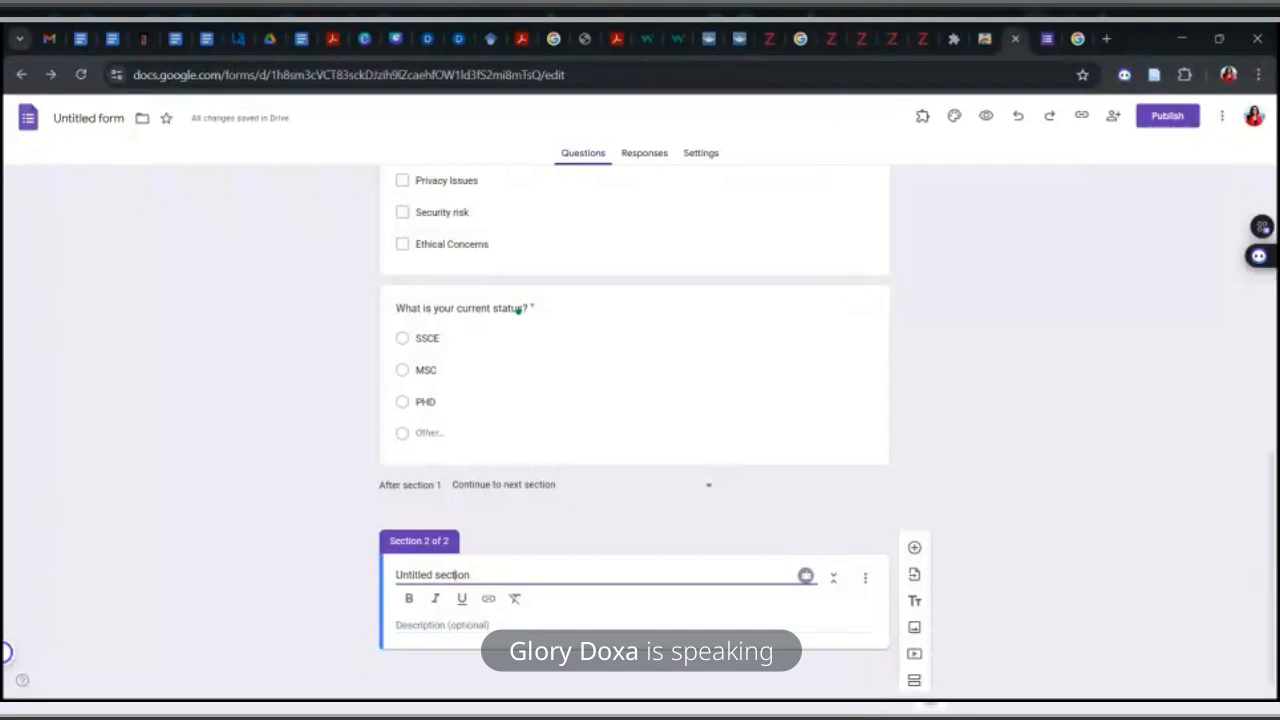
key("alt+Tab")
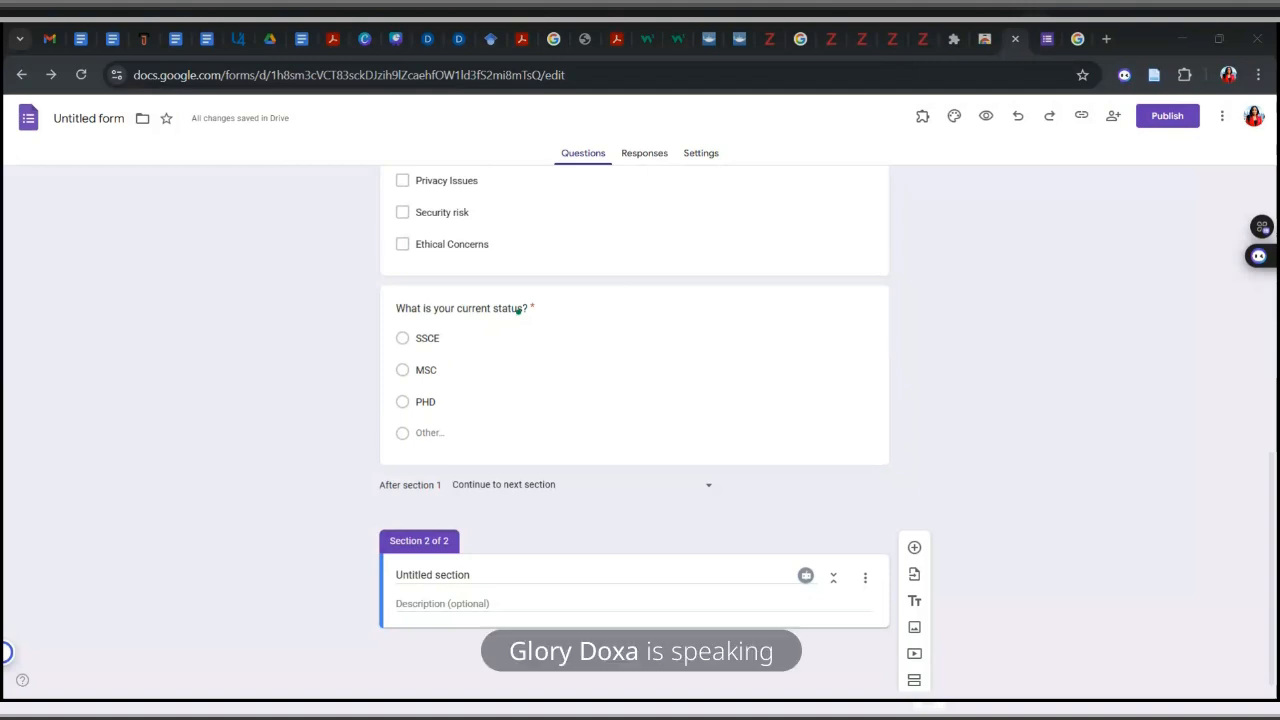
left_click(638, 572)
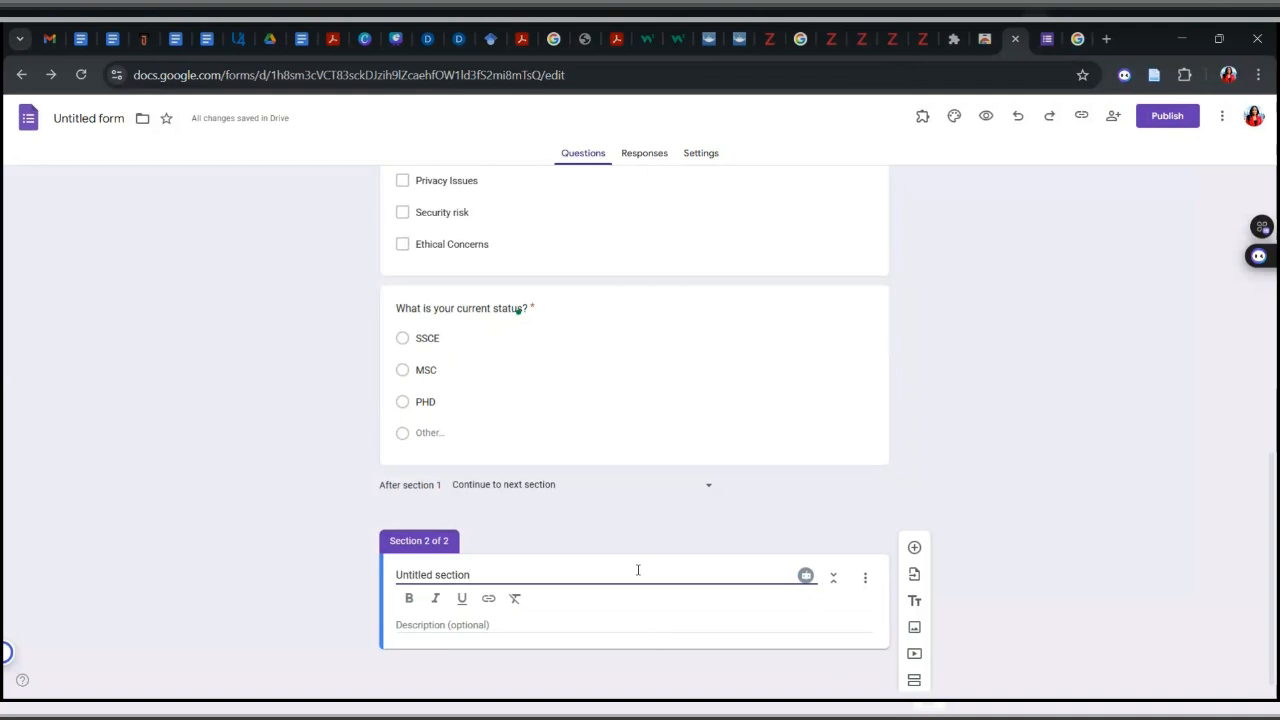
key("ctrl+a")
type("Section 2: Perspectives on Technology")
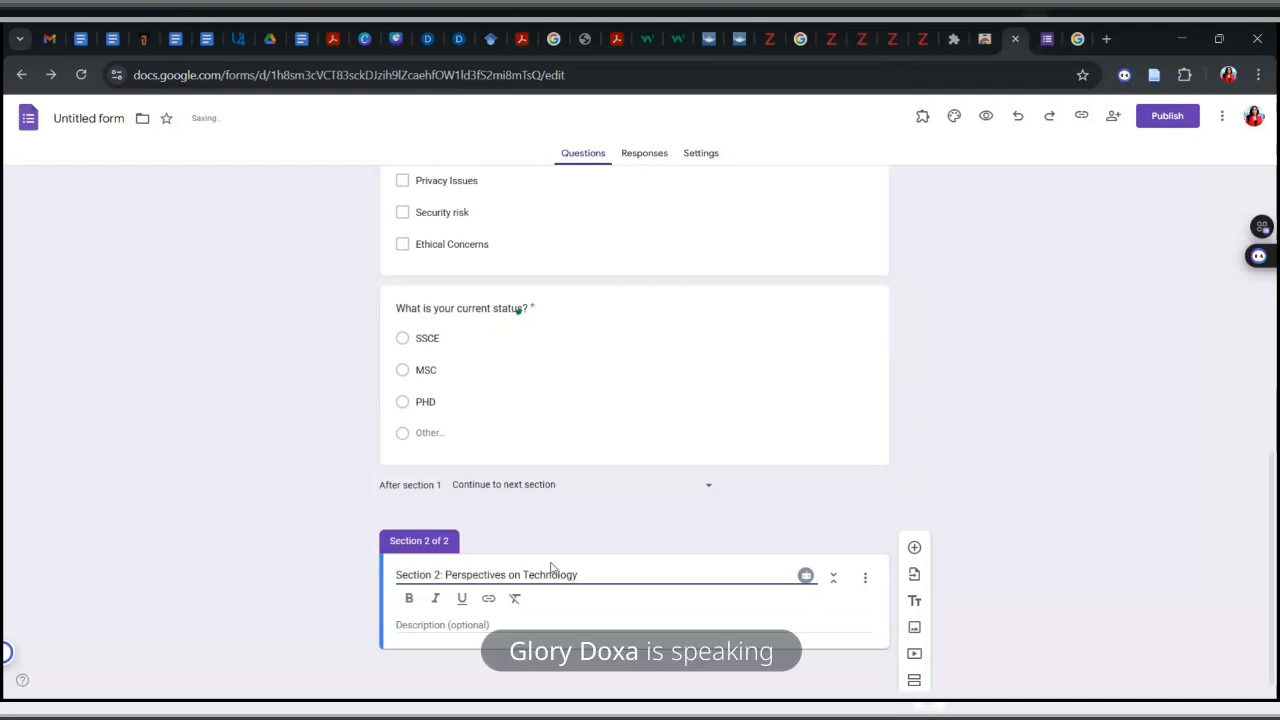
left_click(446, 575)
key("BackSpace")
key("BackSpace")
key("BackSpace")
key("BackSpace")
key("BackSpace")
key("BackSpace")
key("BackSpace")
key("BackSpace")
key("BackSpace")
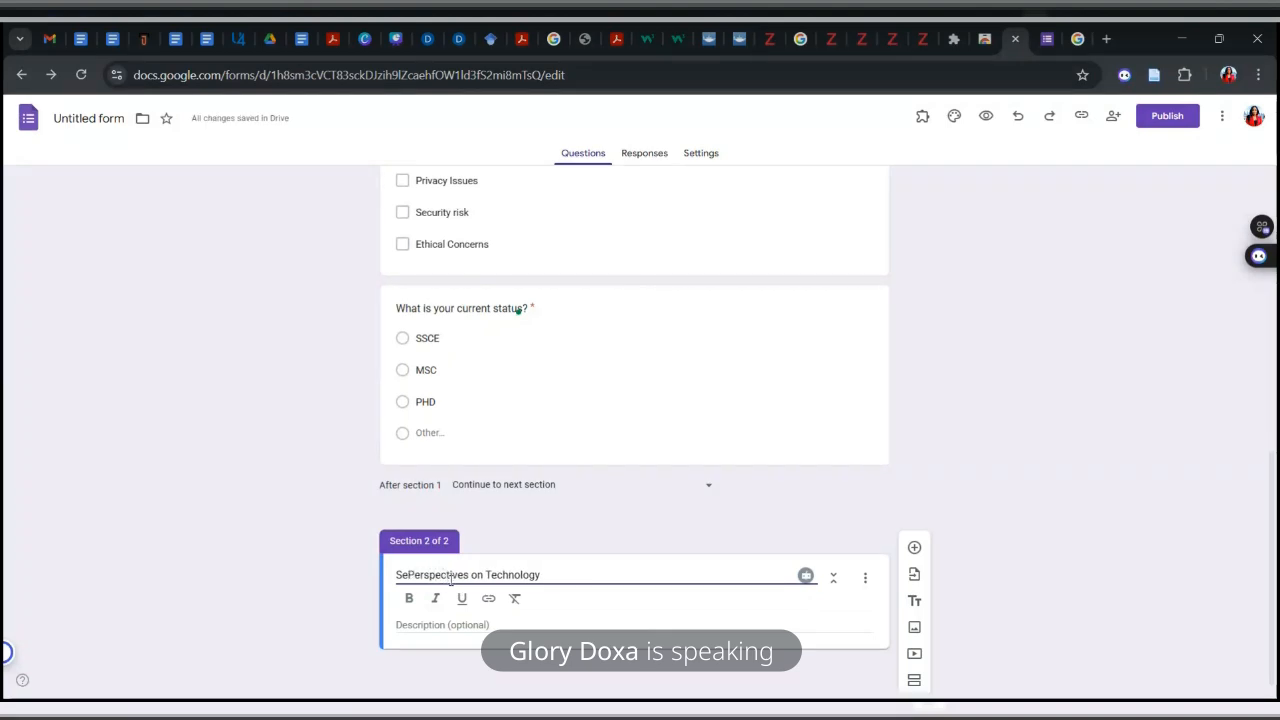
key("BackSpace")
key("BackSpace")
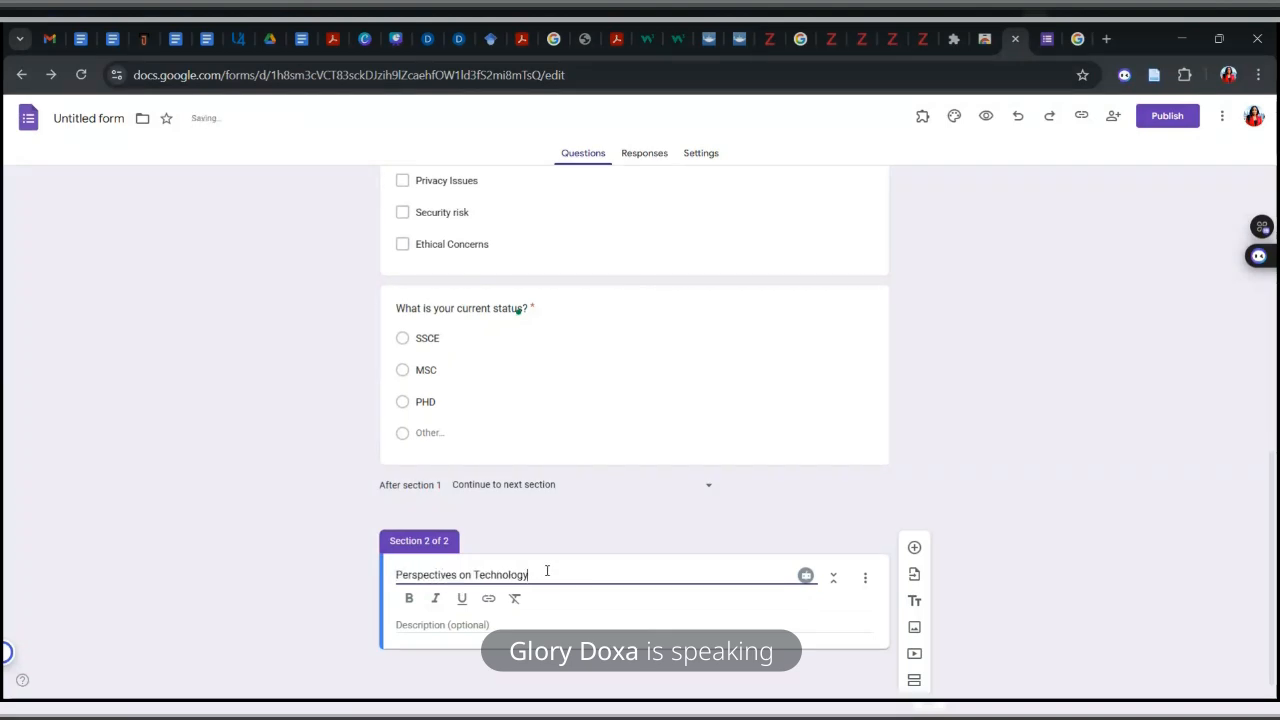
Step: Make the "Perspectives on Technology" section title bold
left_click_drag(547, 575, 356, 580)
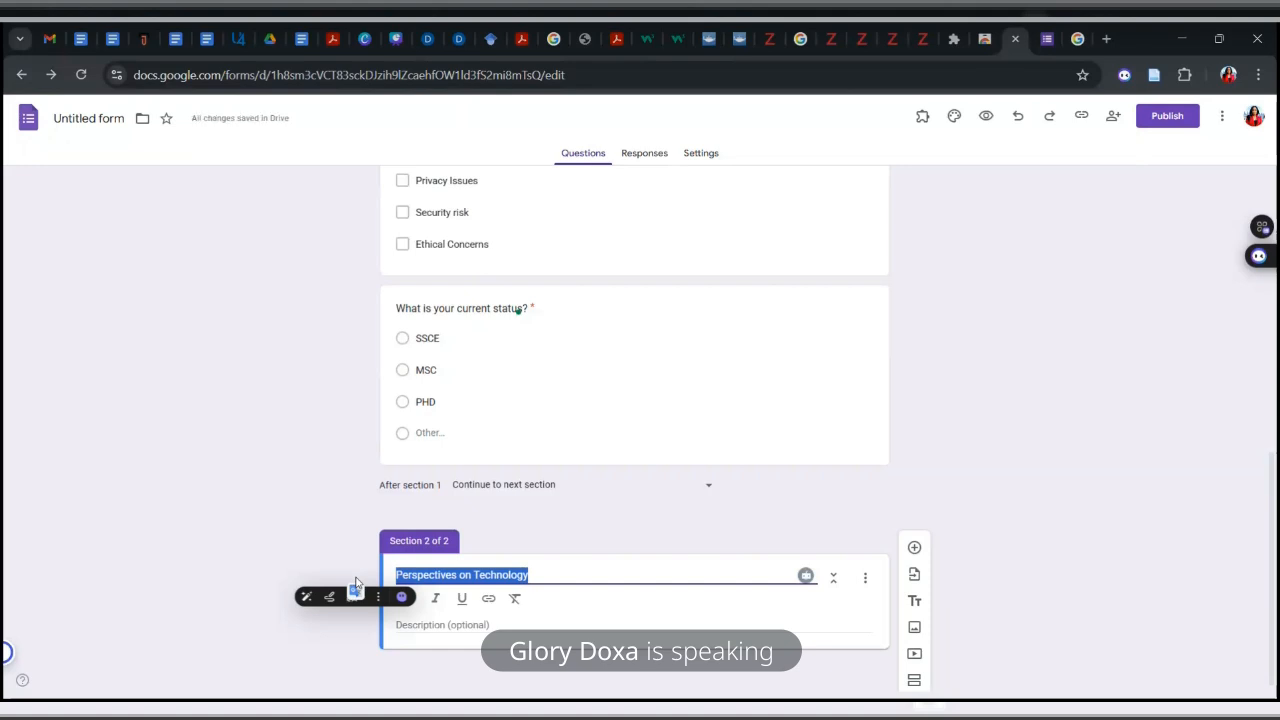
key("ctrl+b")
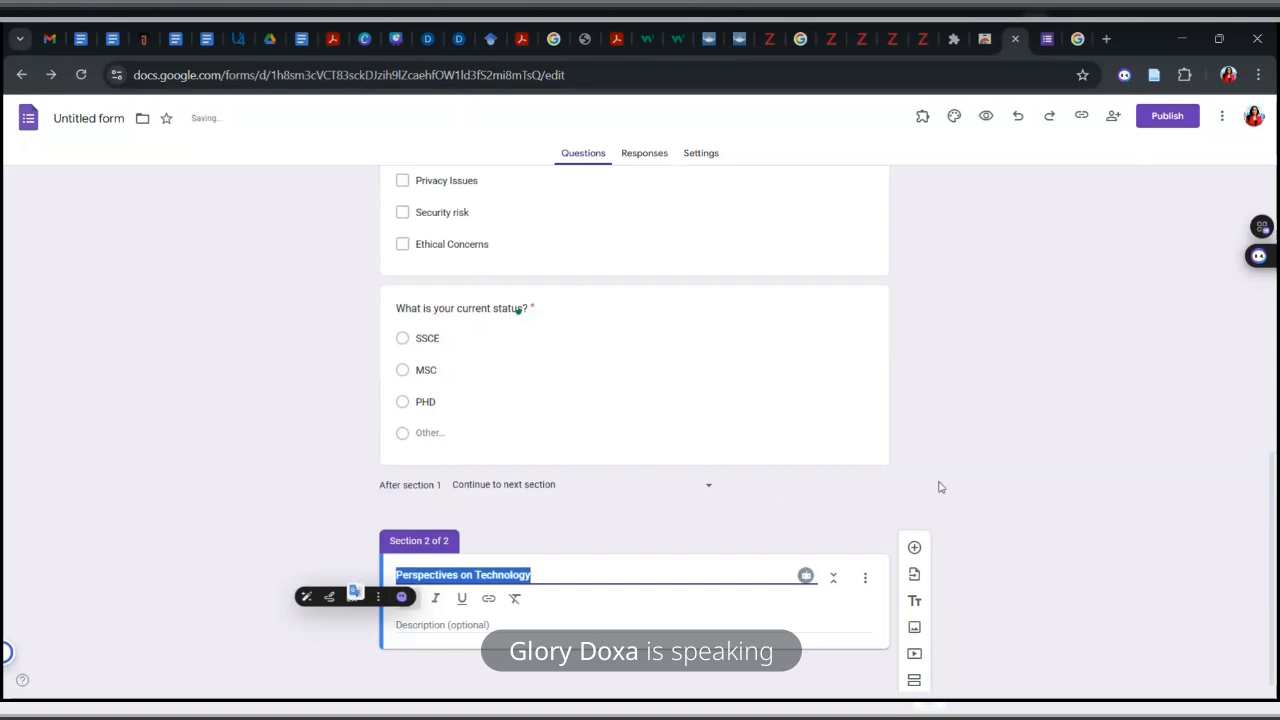
left_click(970, 486)
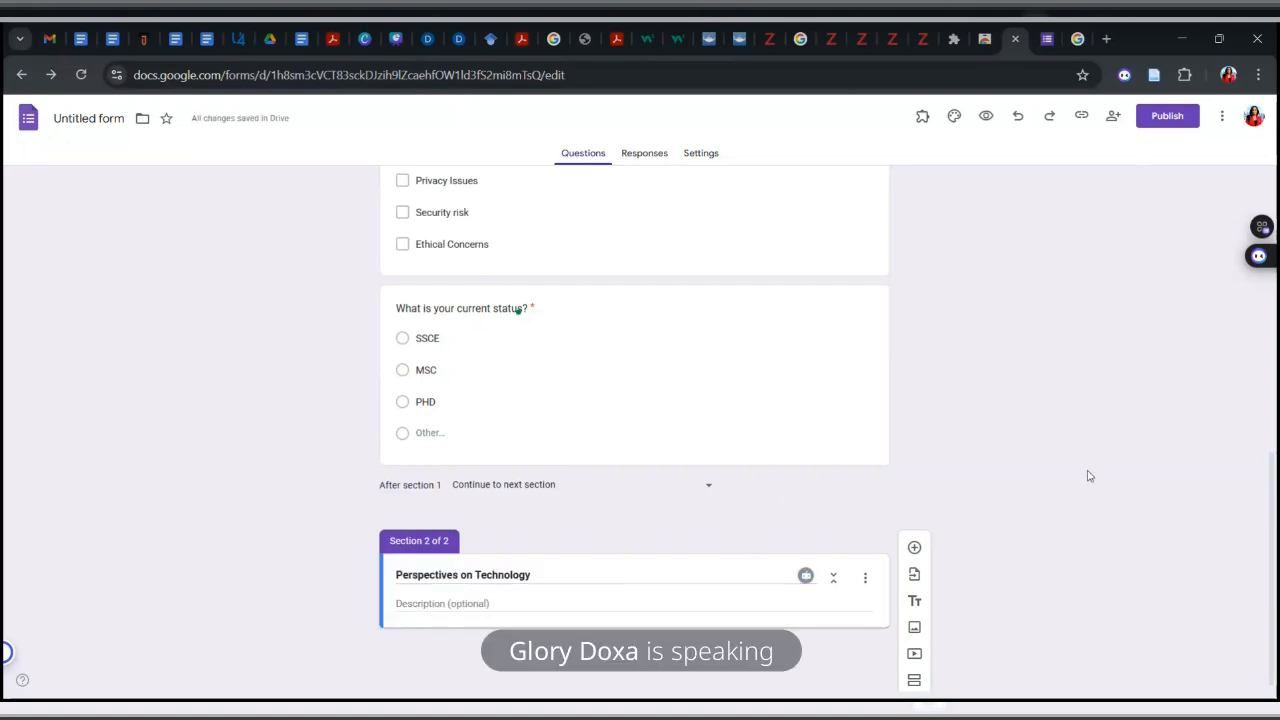
Step: Add a question to the second section reading "Technology will be central to solving the world's major challenges in the future." in quotation marks
scroll(1089, 476, "up", 2)
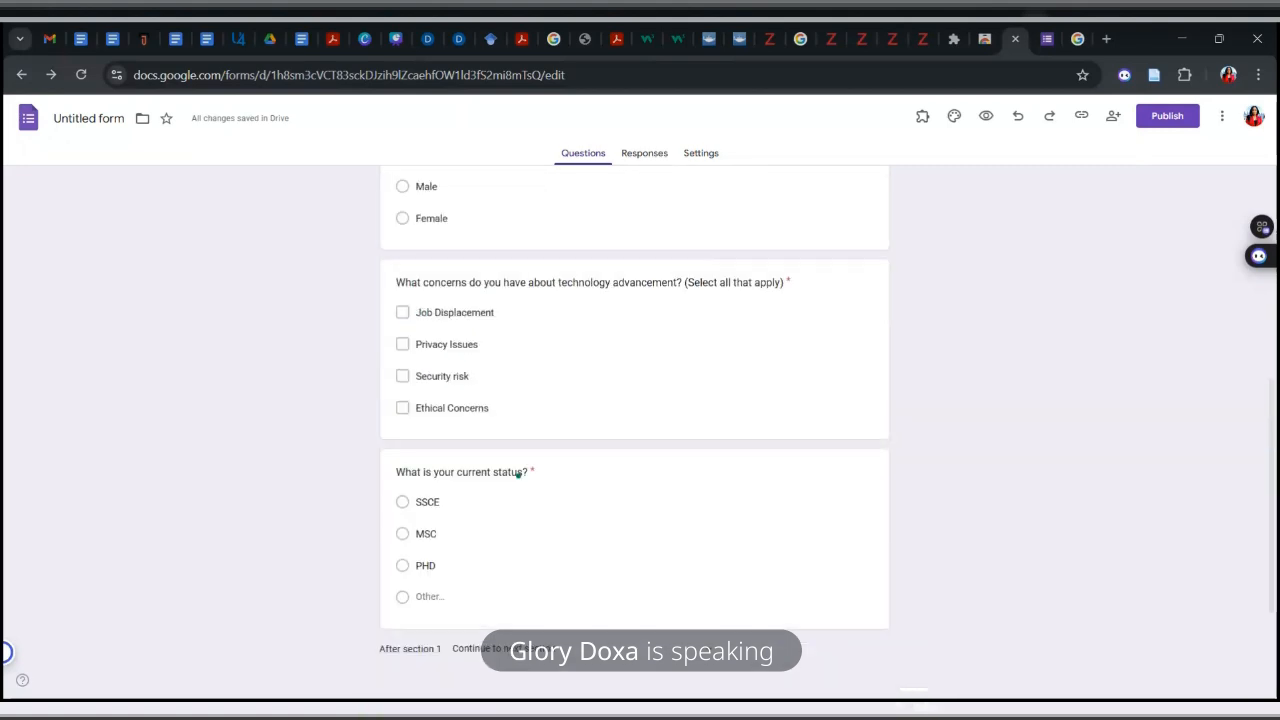
scroll(1000, 510, "down", 2)
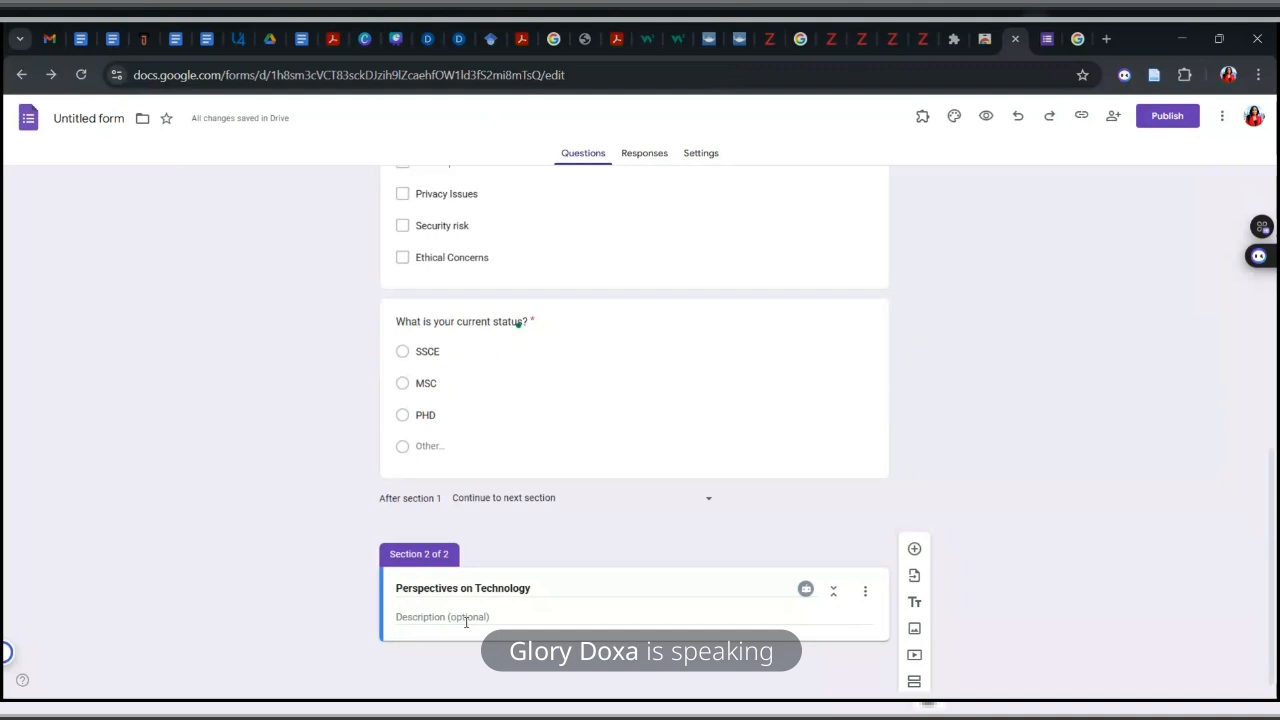
left_click(915, 550)
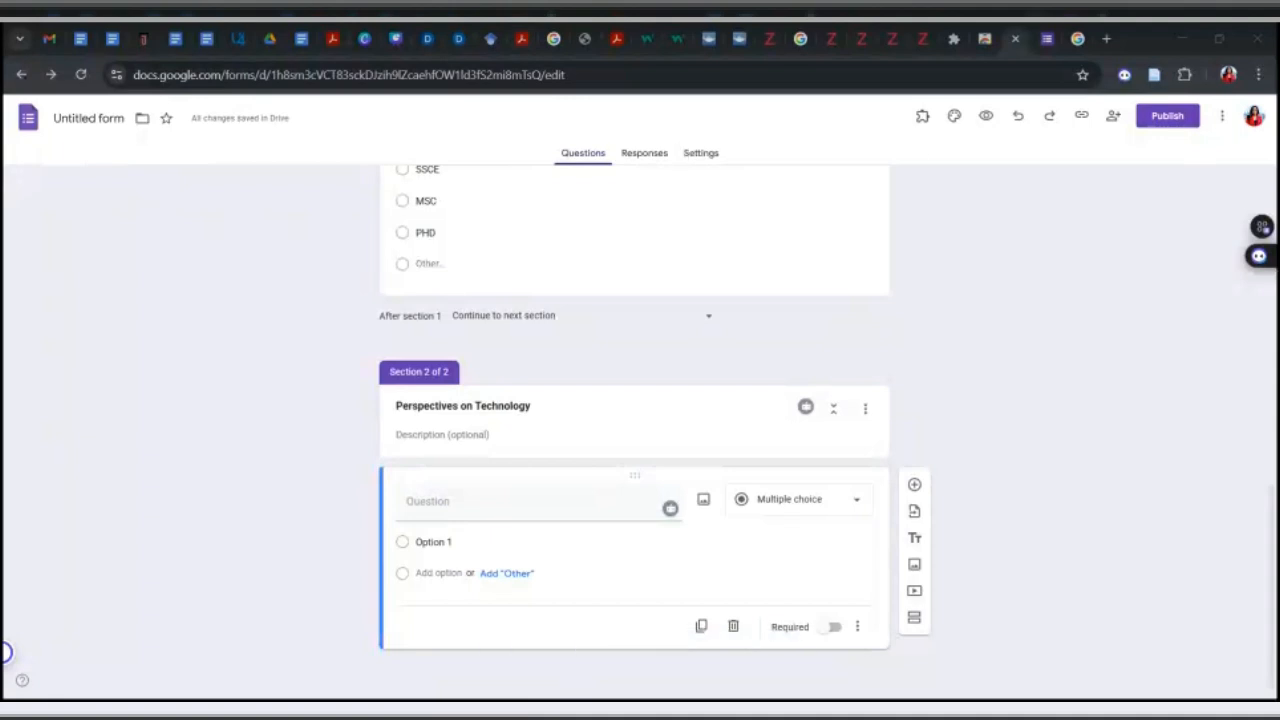
left_click(510, 502)
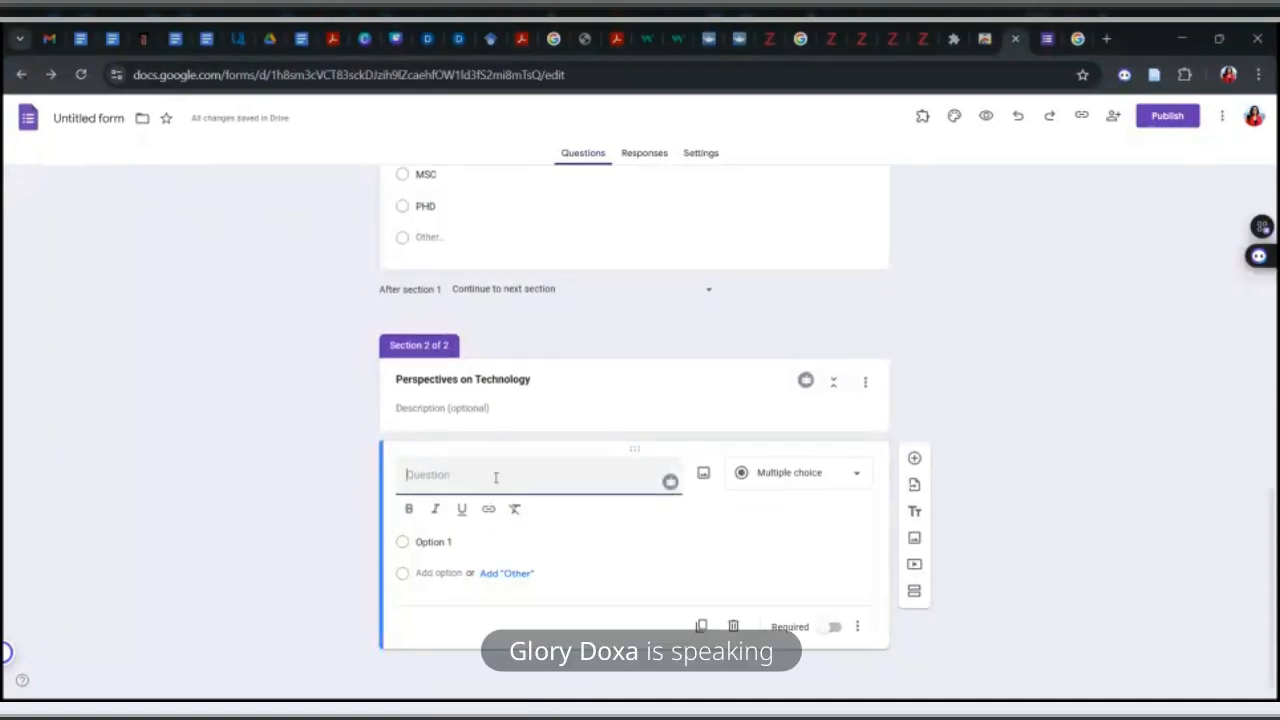
type("\"Technology will be central to solving the world's major challenges in the future.\"")
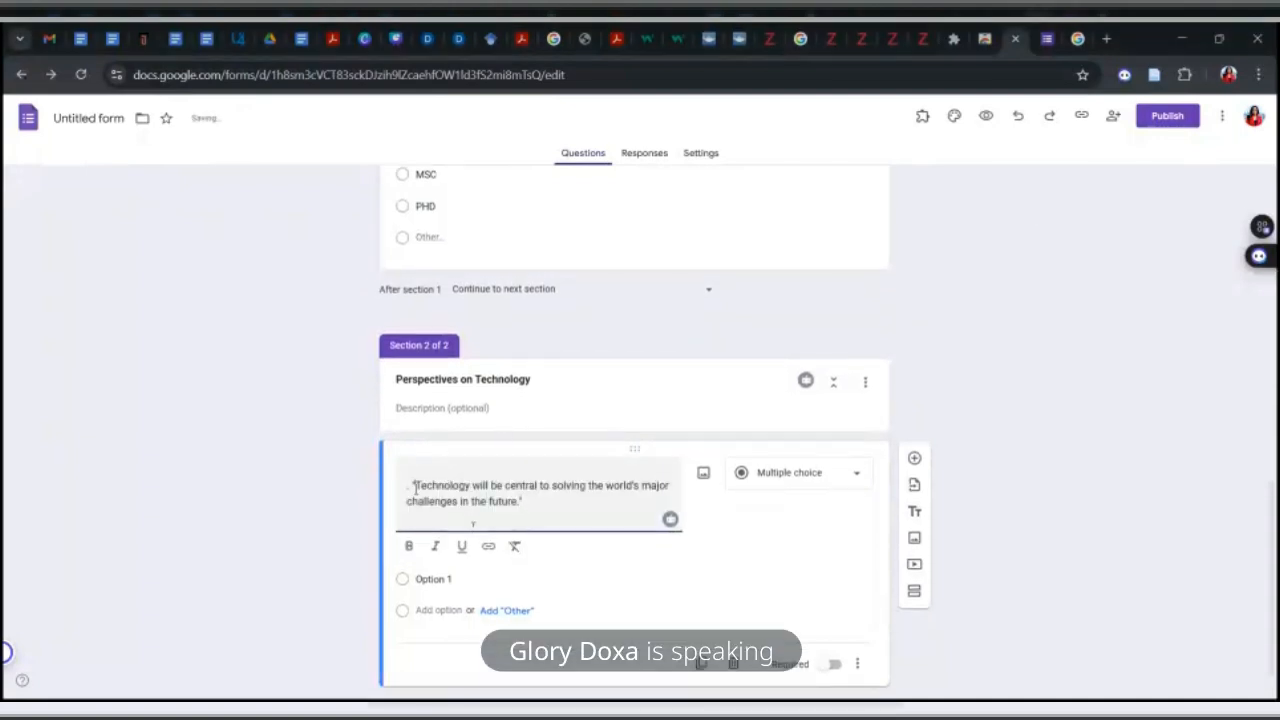
left_click(413, 488)
key("BackSpace")
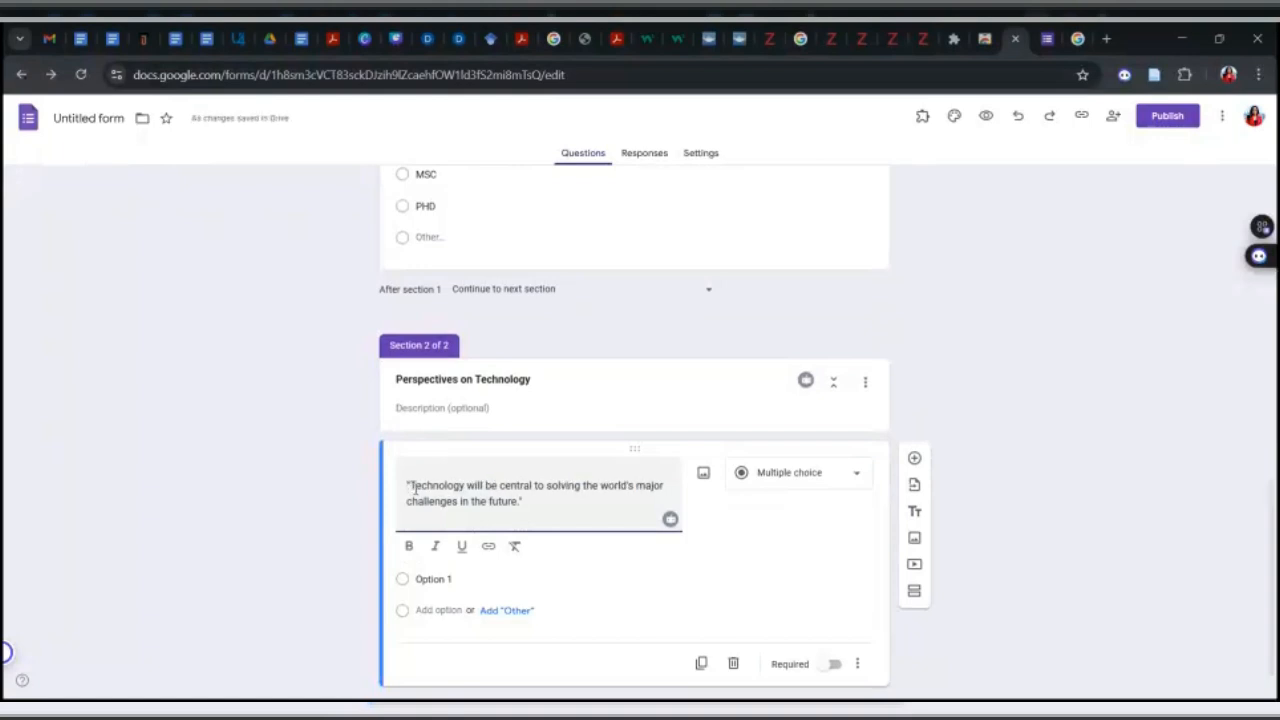
scroll(413, 488, "up", 6)
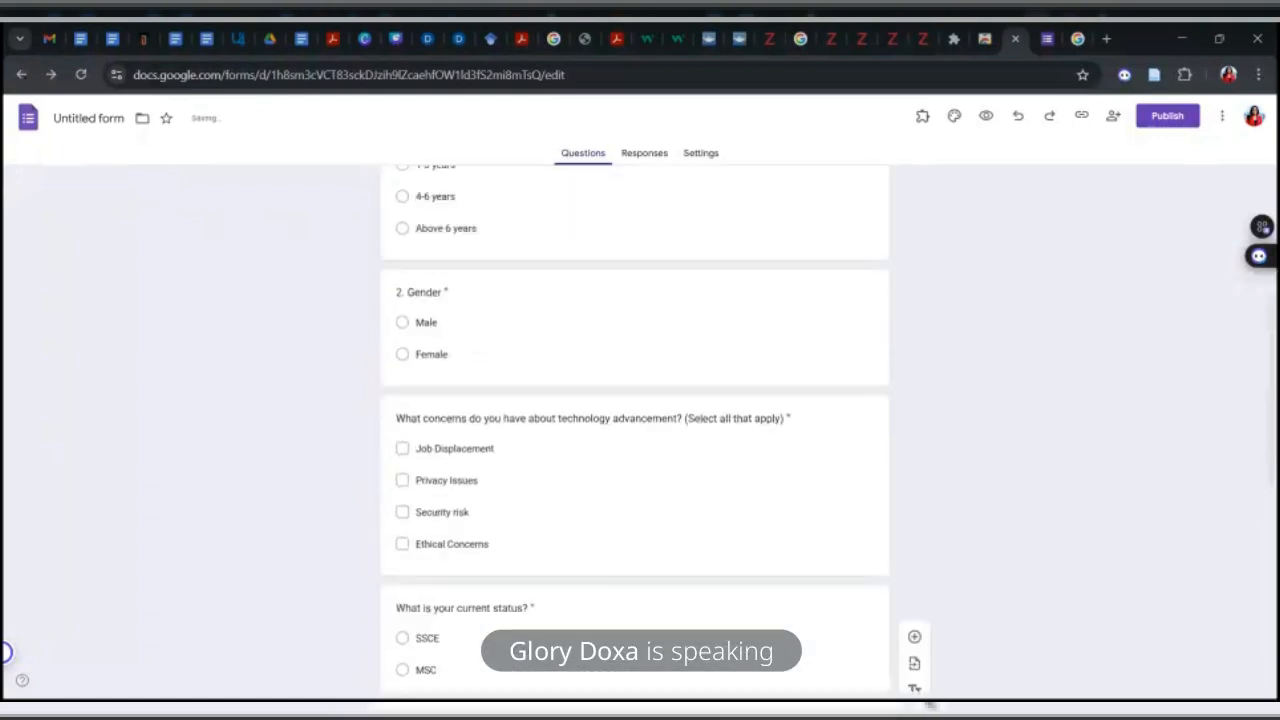
Step: Remove the quotation marks from the second section's question so it reads: Technology will be central to solving the world's major challenges in the future
scroll(634, 430, "up", 1)
scroll(634, 430, "up", 1)
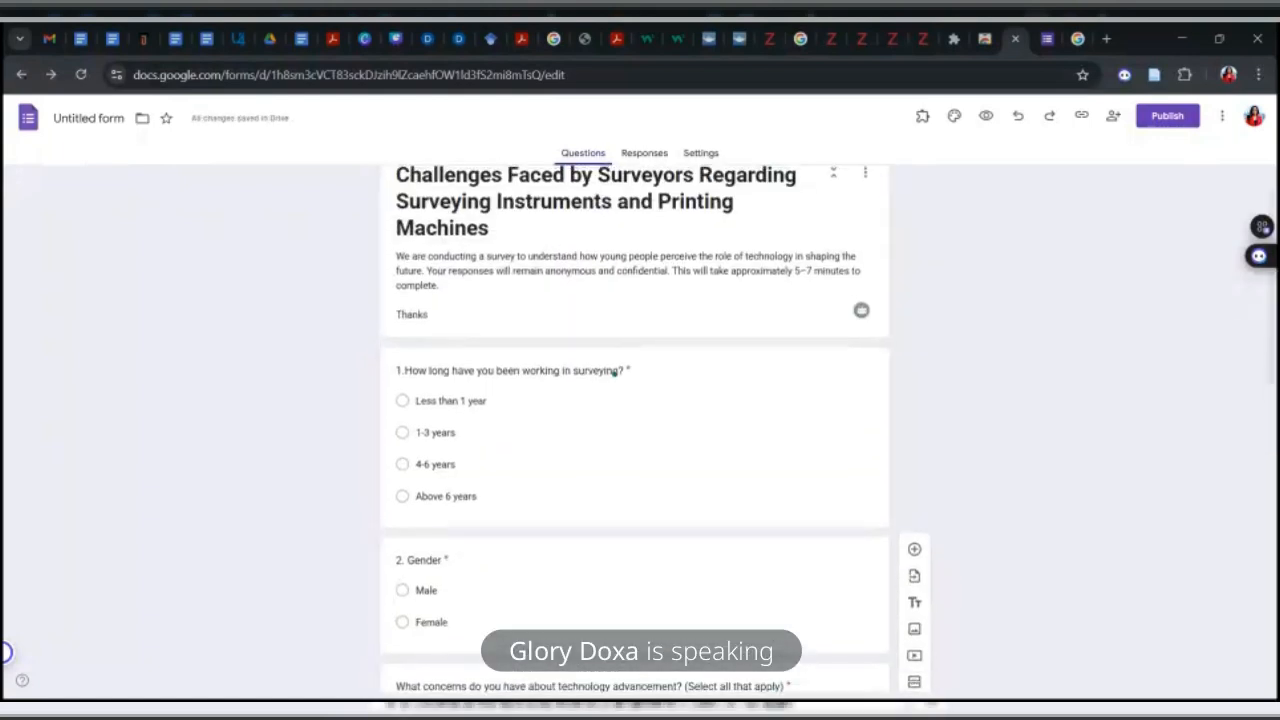
scroll(615, 421, "down", 3)
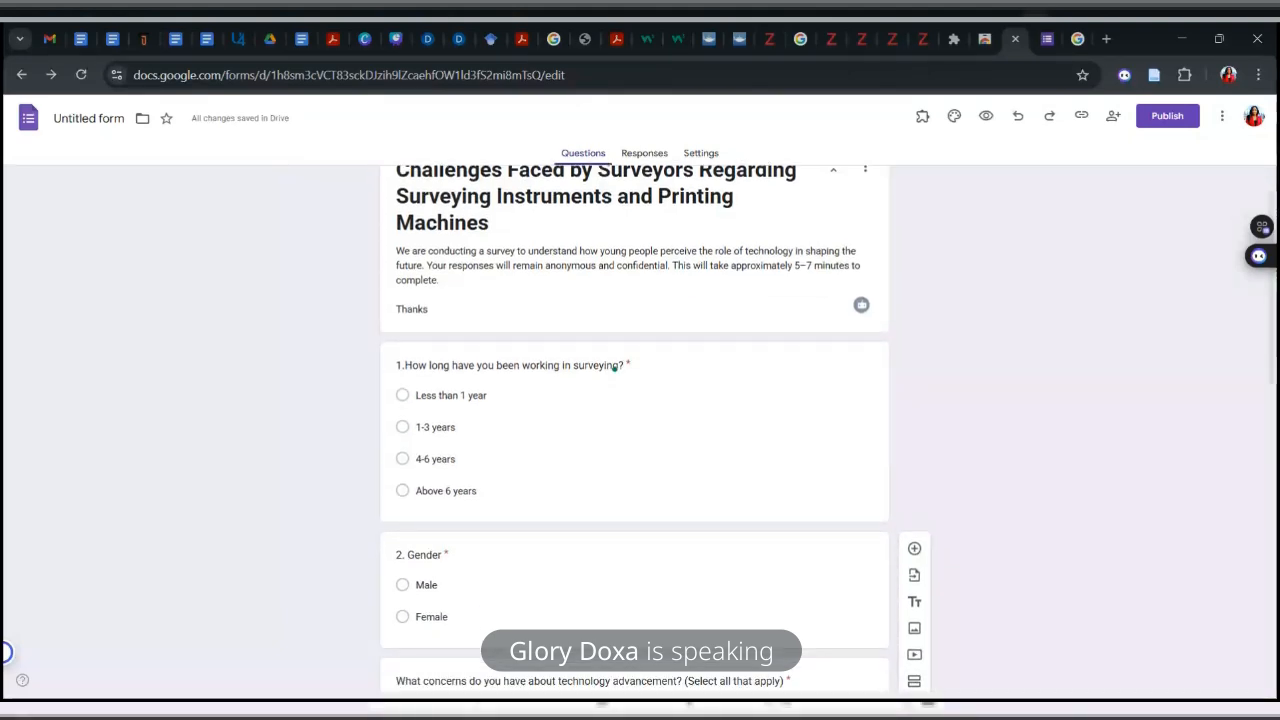
scroll(634, 430, "down", 10)
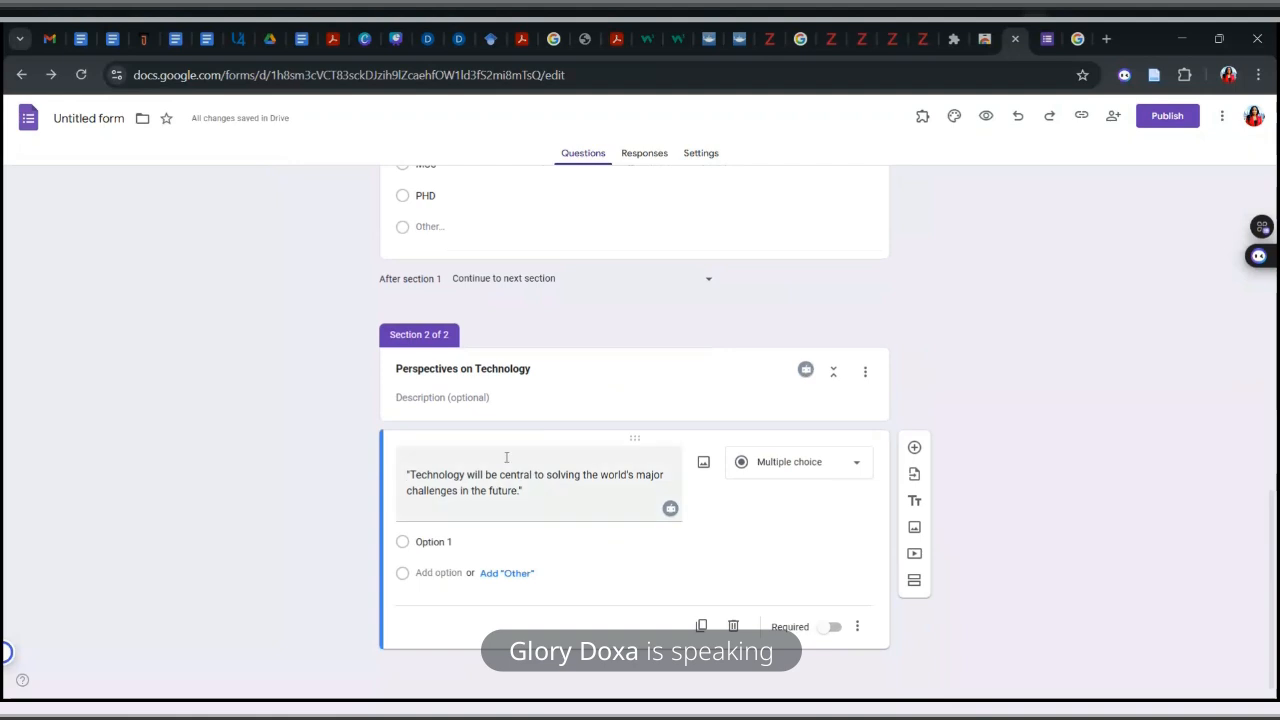
left_click(403, 474)
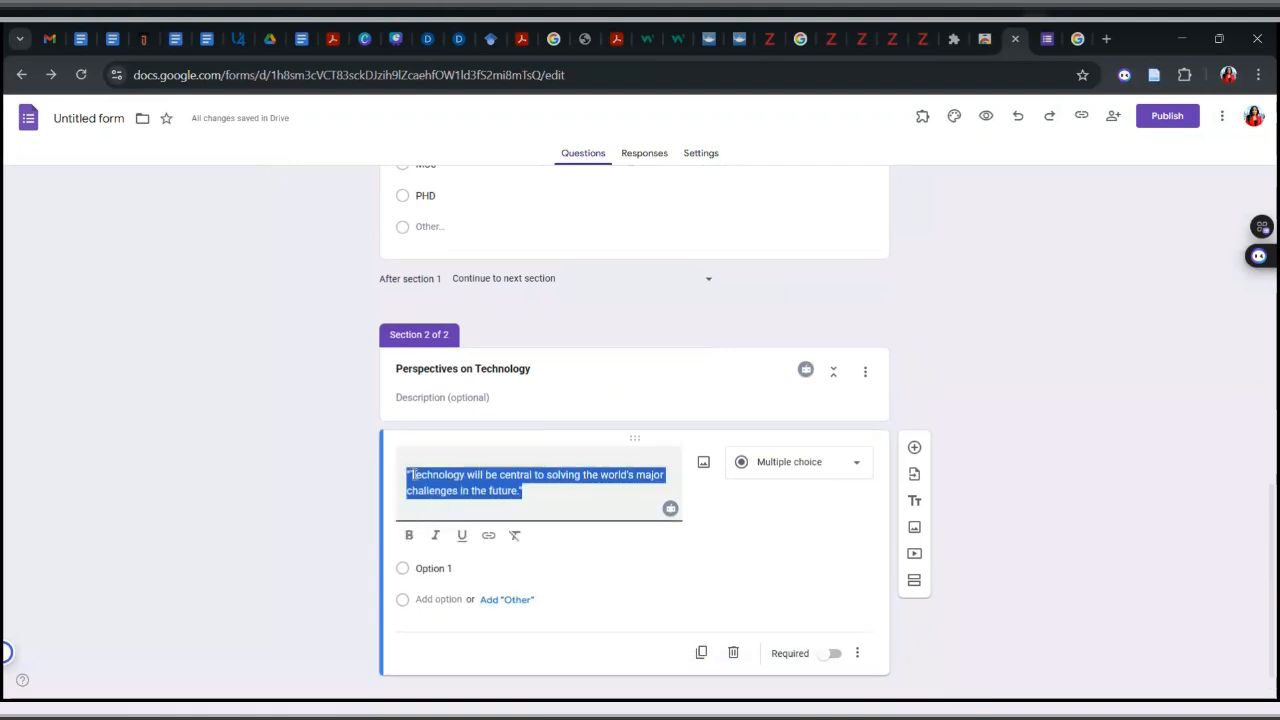
left_click(409, 474)
key("BackSpace")
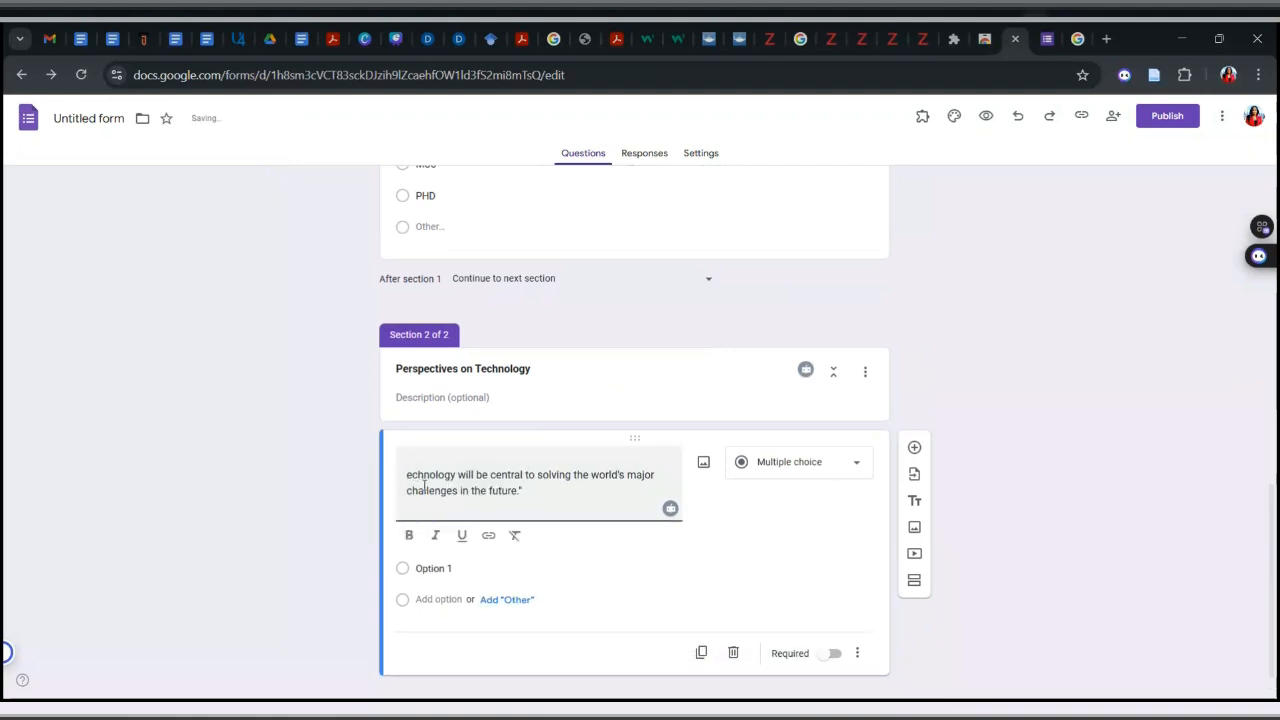
type("T")
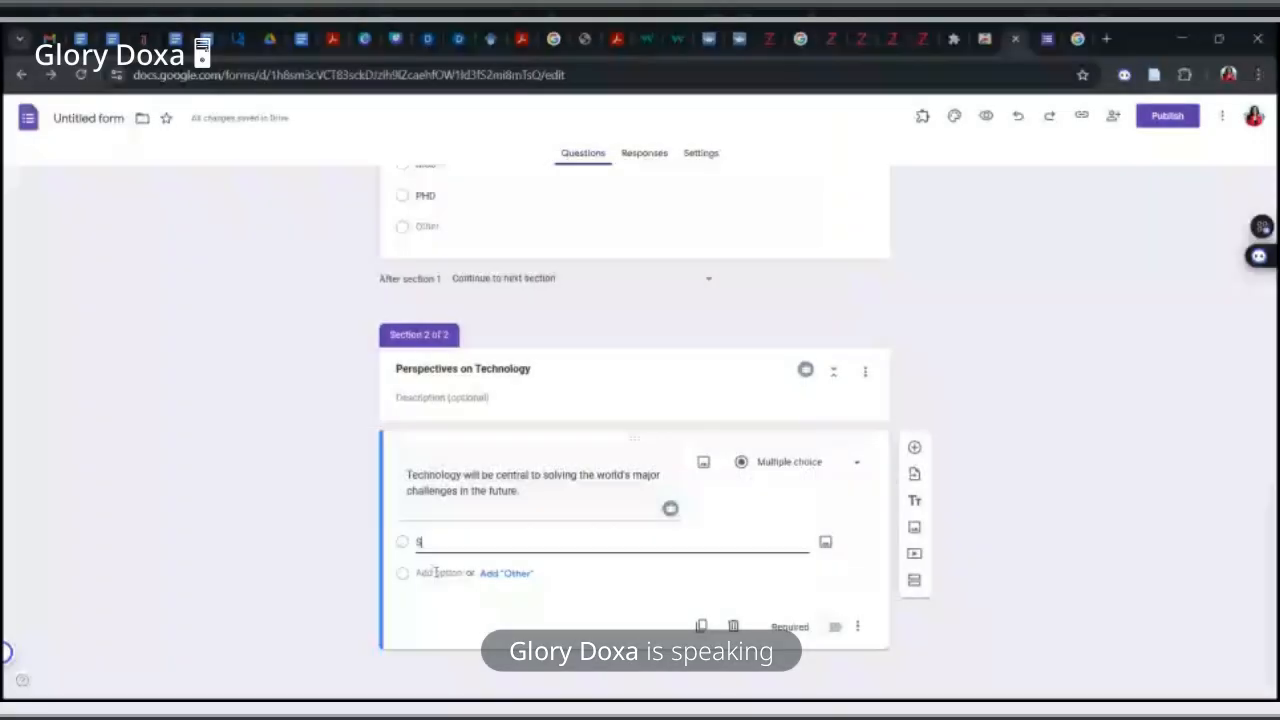
Step: Give the technology question the options Strongly Agree, Agree, Neutral, Disagree and Strongly Disagree, using all the suggested answers after the first
type("trongly Agree")
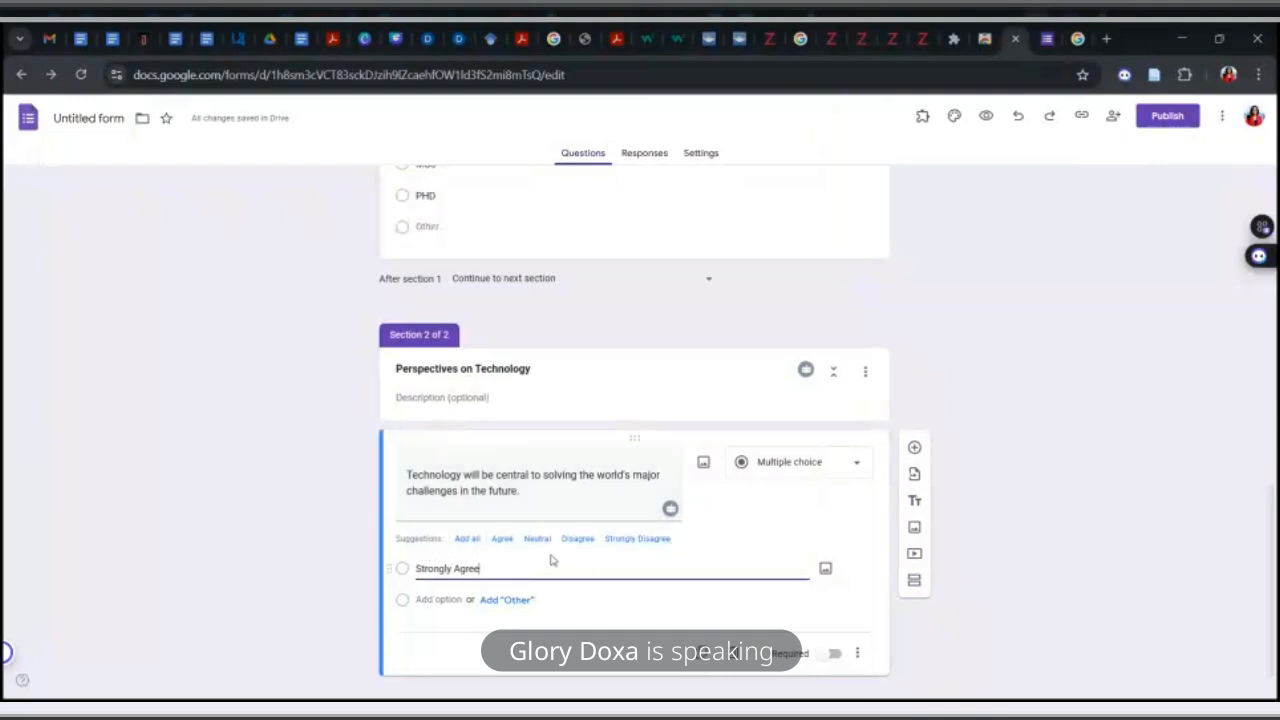
left_click(468, 539)
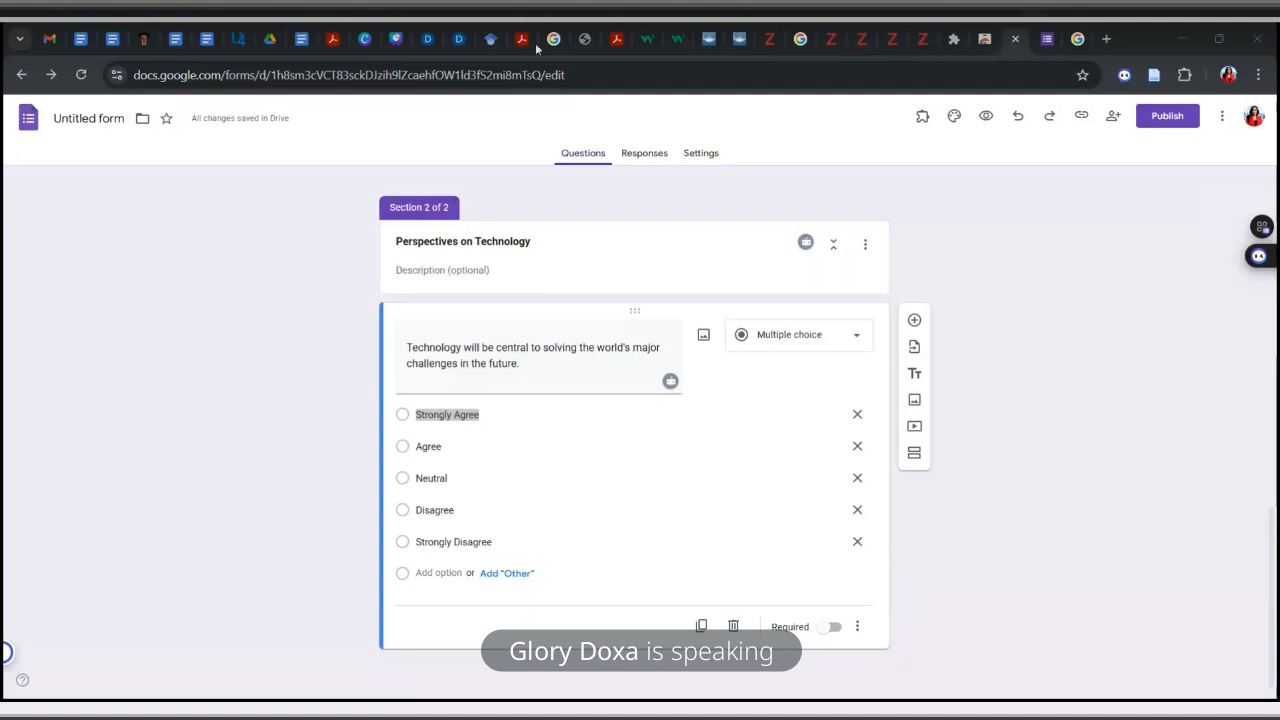
left_click(671, 577)
Step: Duplicate the technology question as a short-answer question reading "If you could address one major challenge with your equipment, what would it be?"
left_click(702, 627)
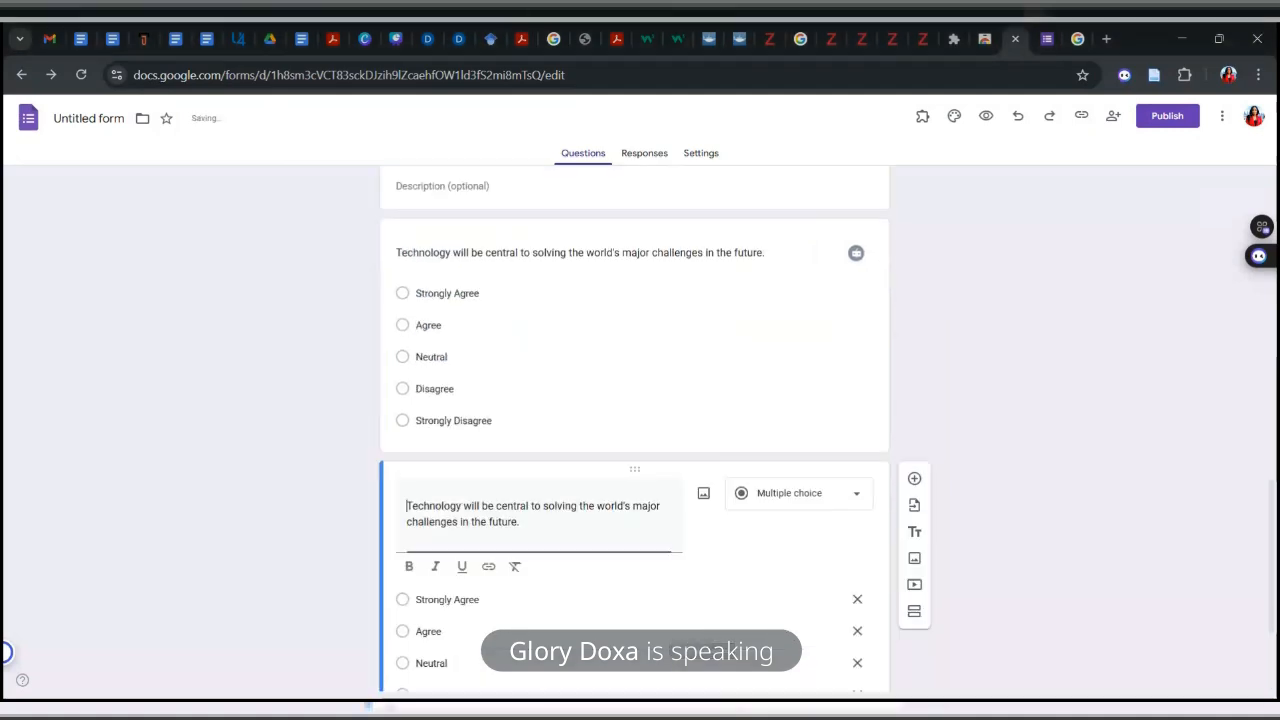
left_click(779, 456)
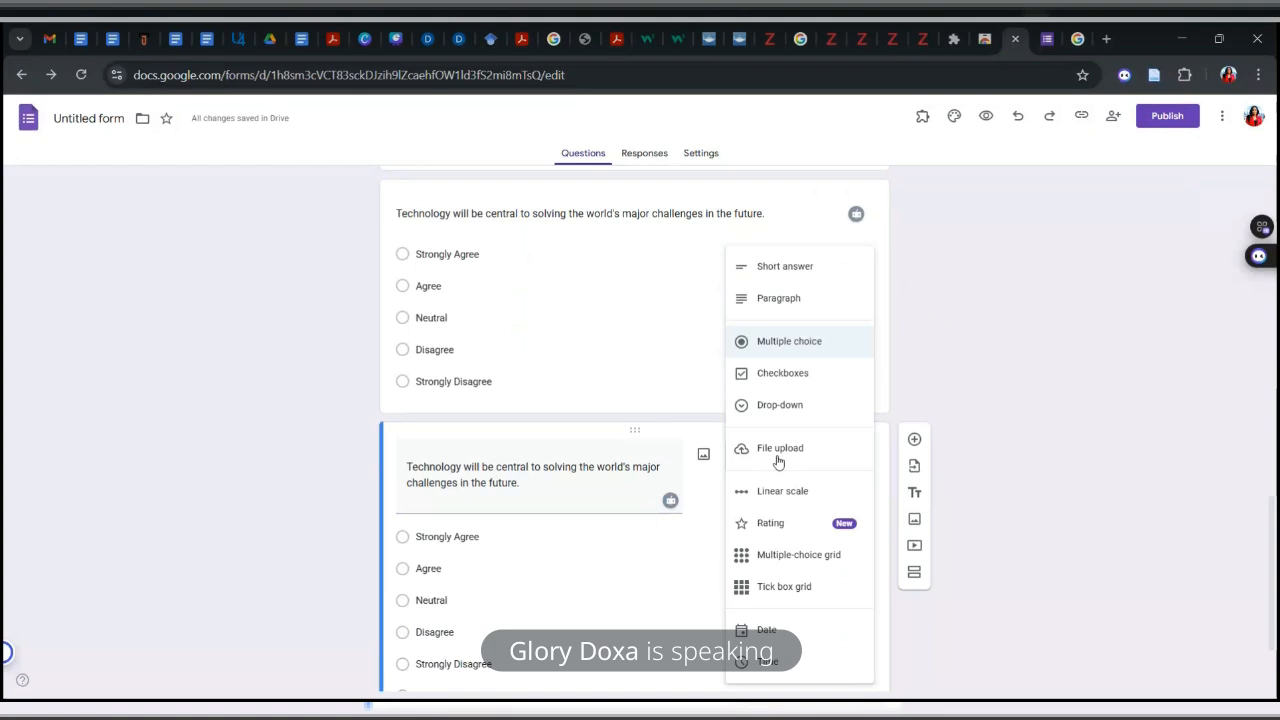
left_click(801, 281)
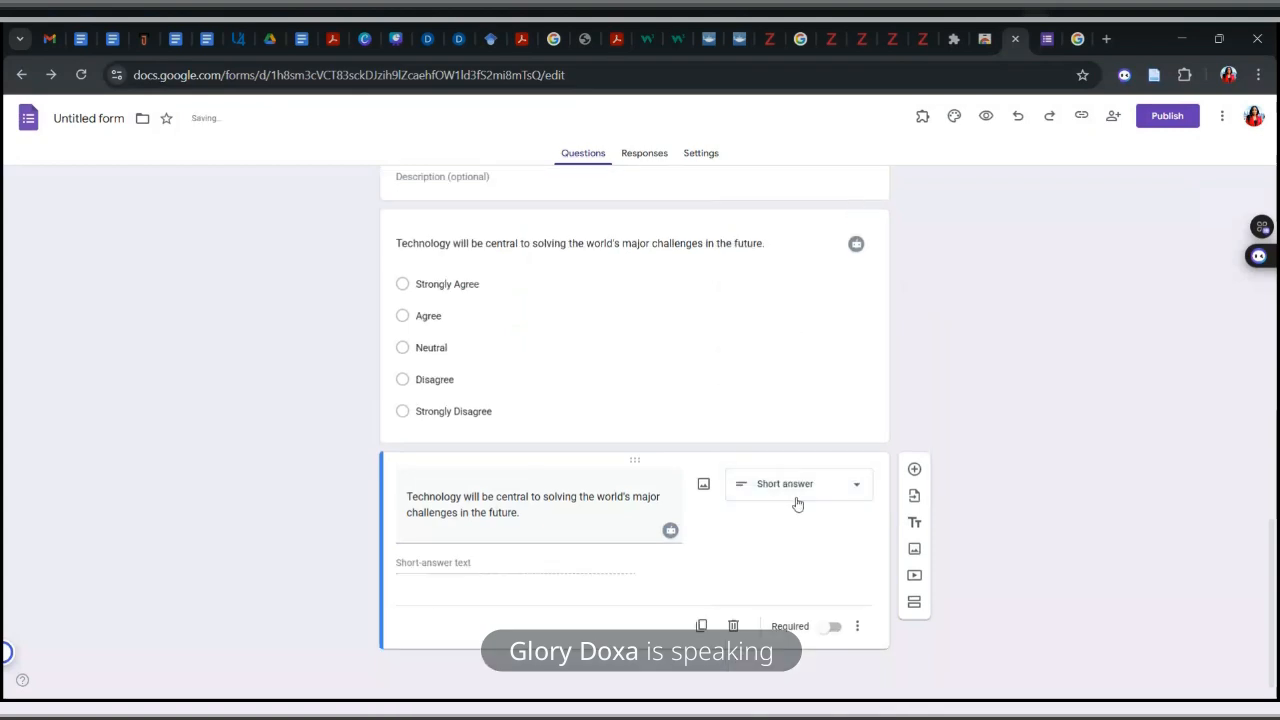
left_click(797, 494)
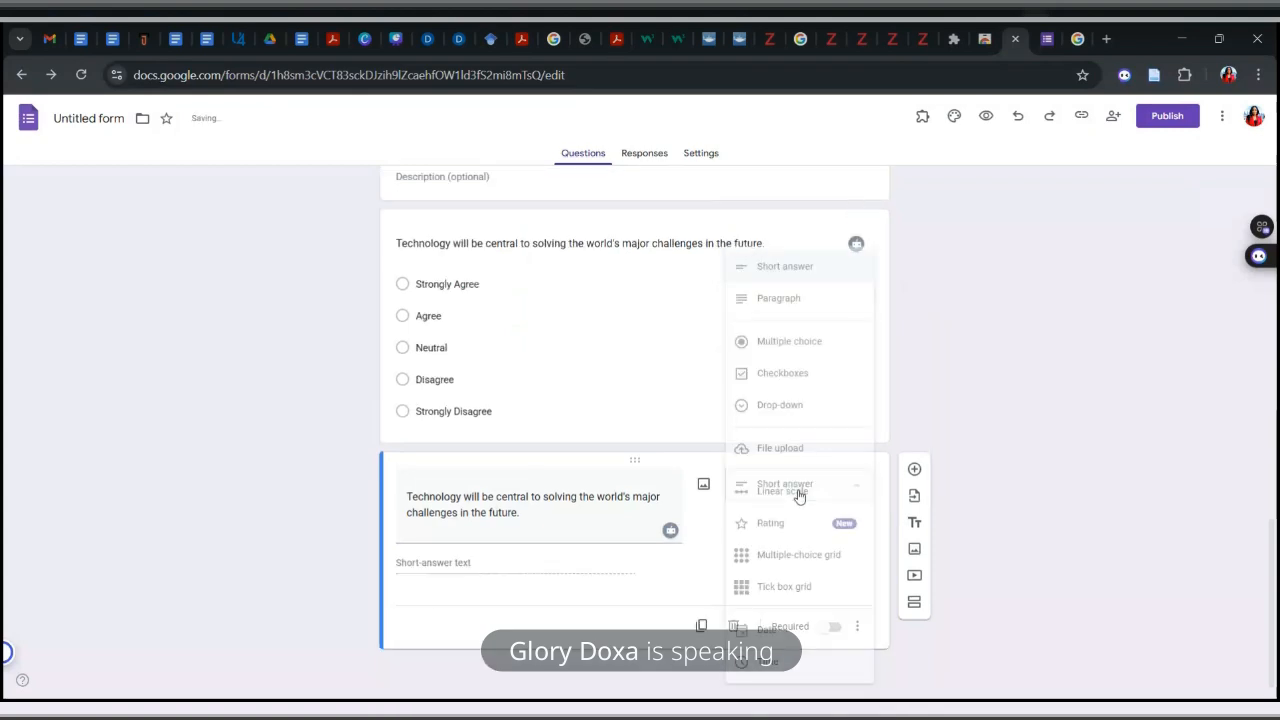
left_click(806, 303)
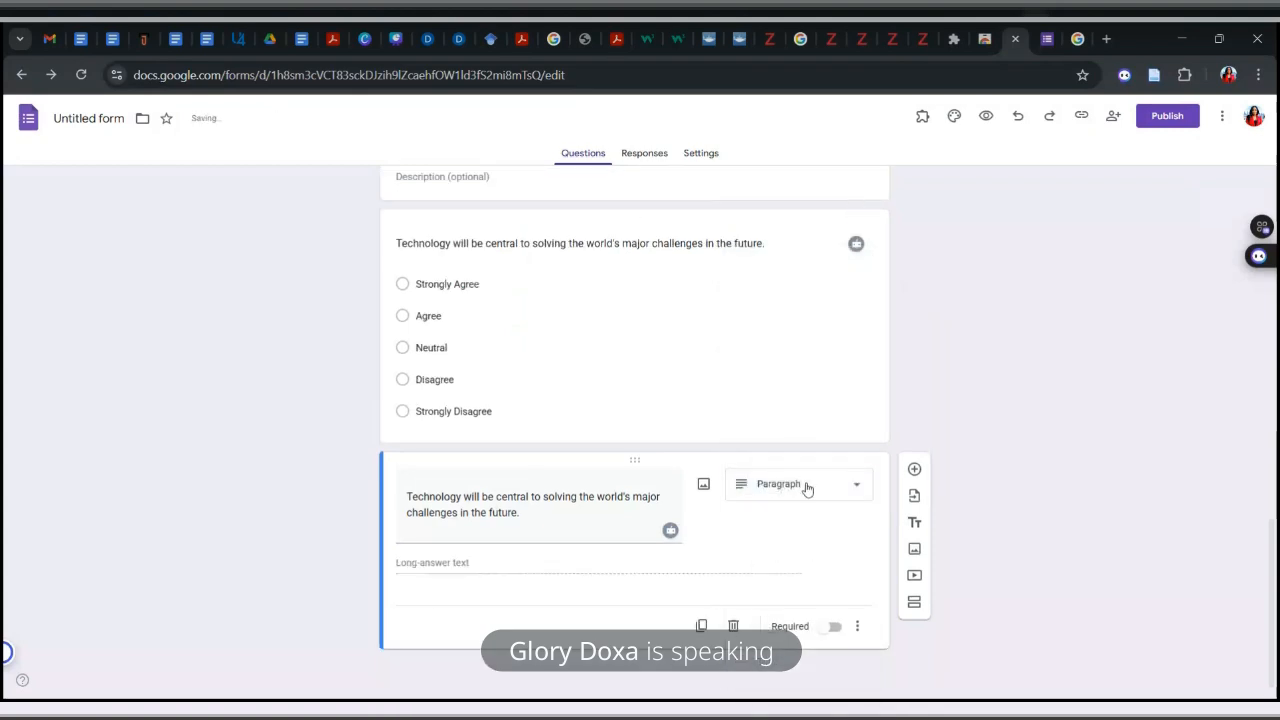
left_click(806, 488)
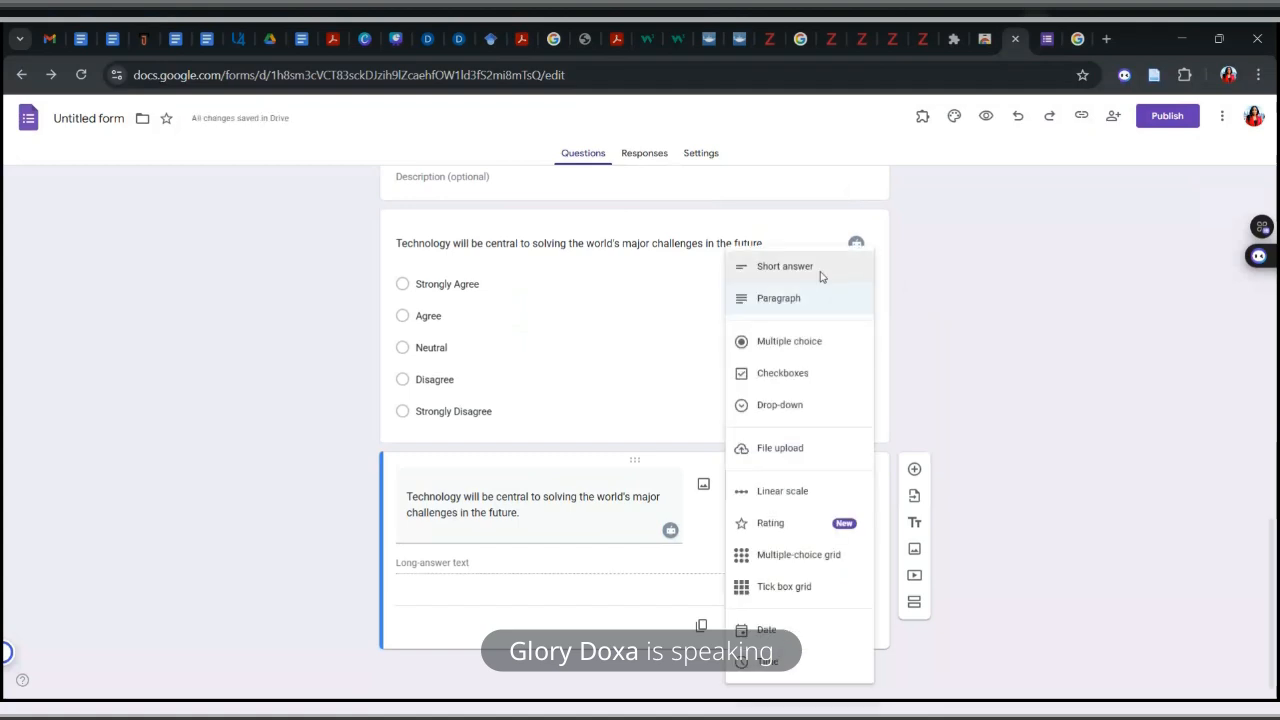
left_click(820, 277)
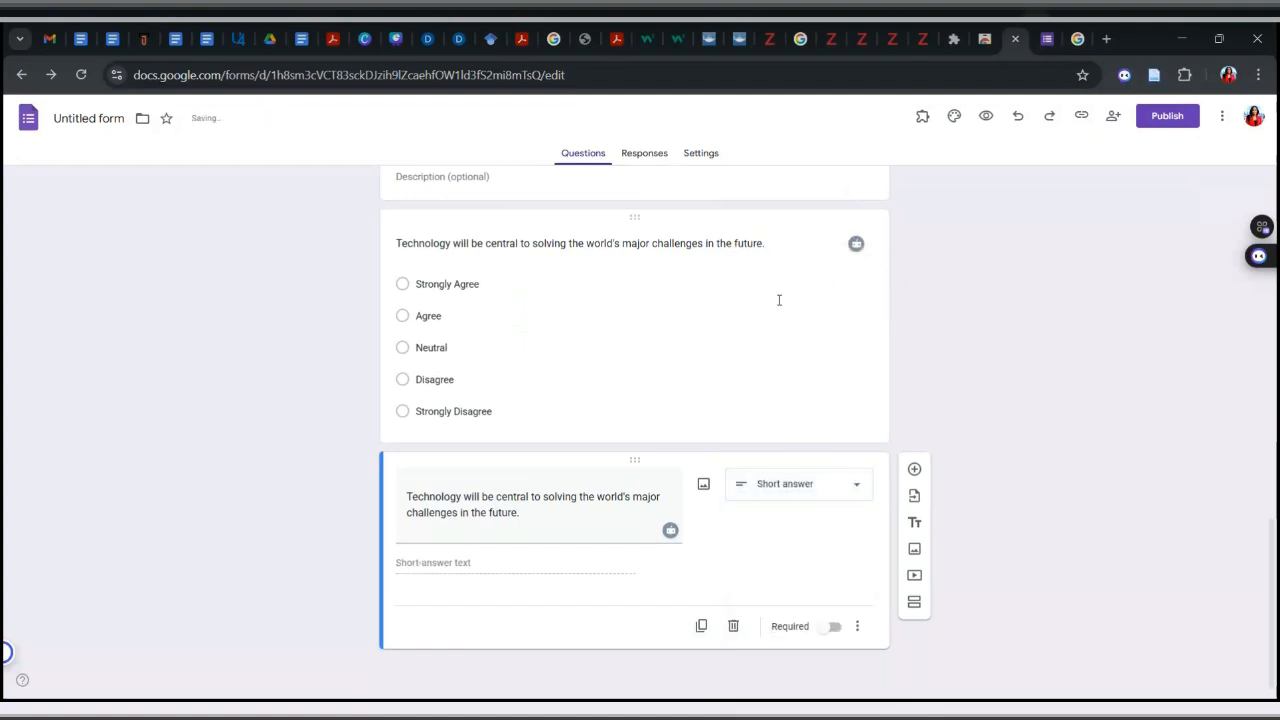
triple_click(530, 528)
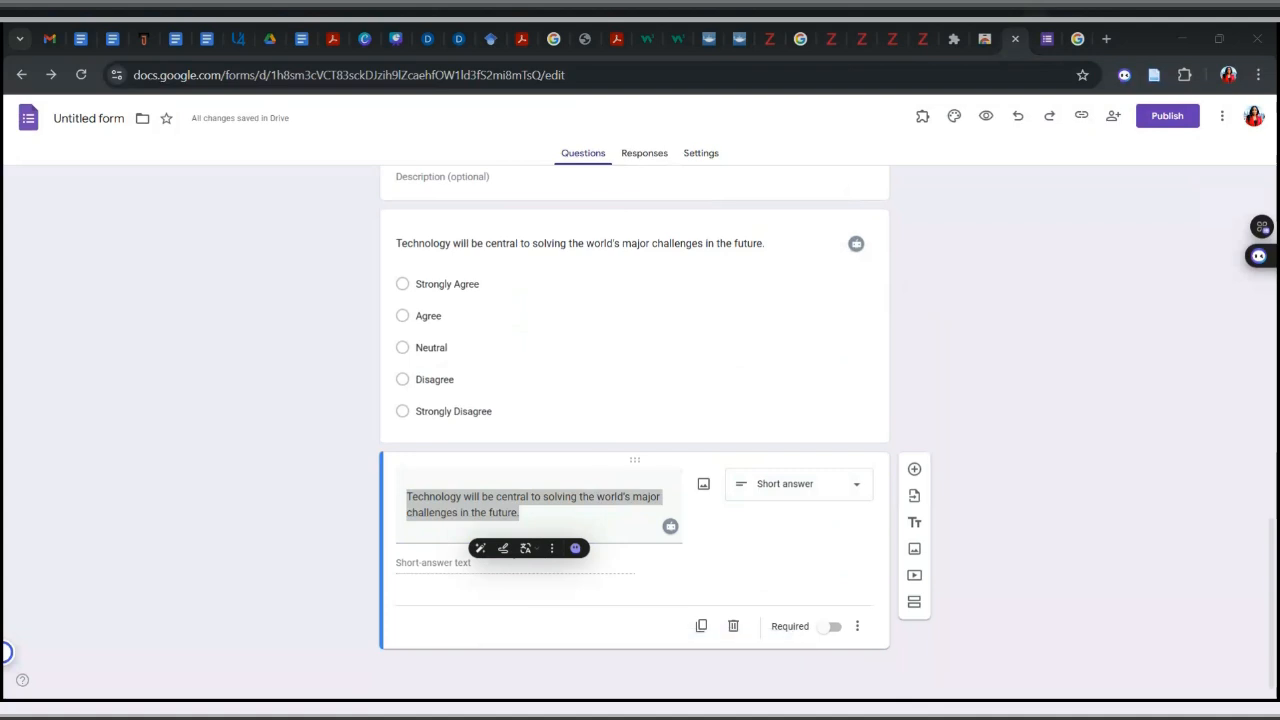
left_click(1130, 489)
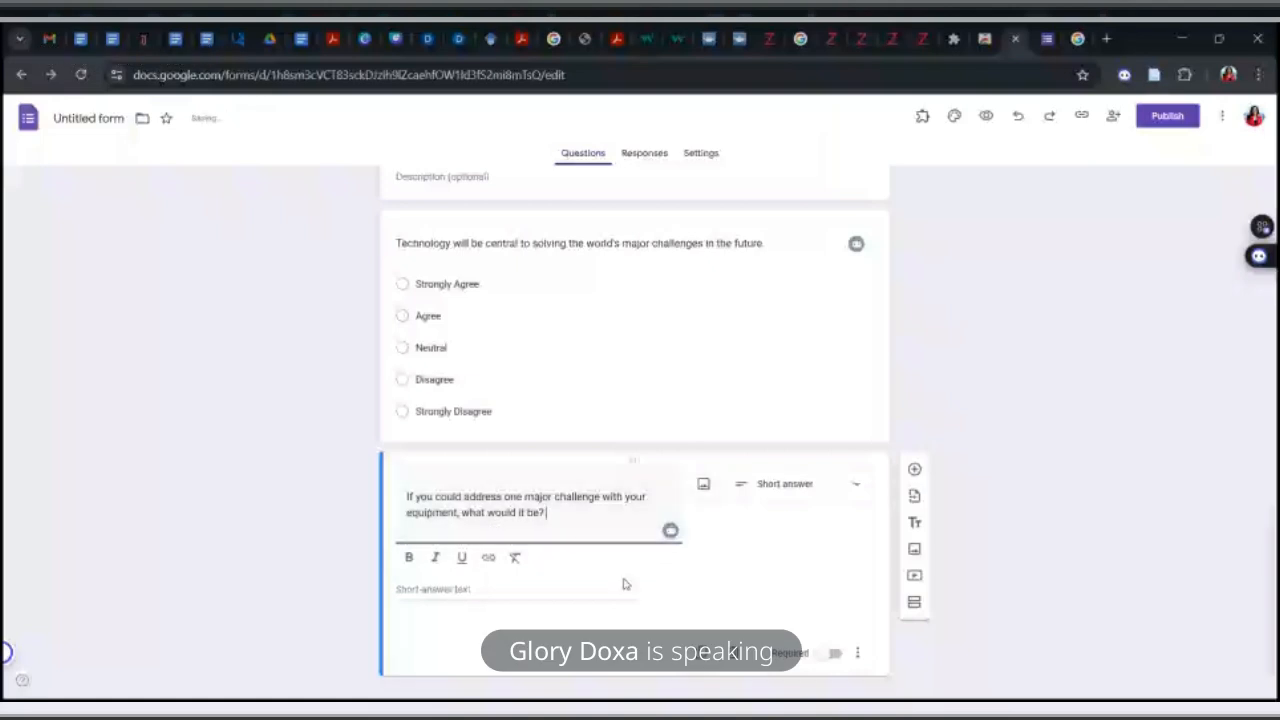
Step: Duplicate the equipment challenge question twice, setting the first copy to Paragraph and the second copy to Drop-down
left_click(705, 653)
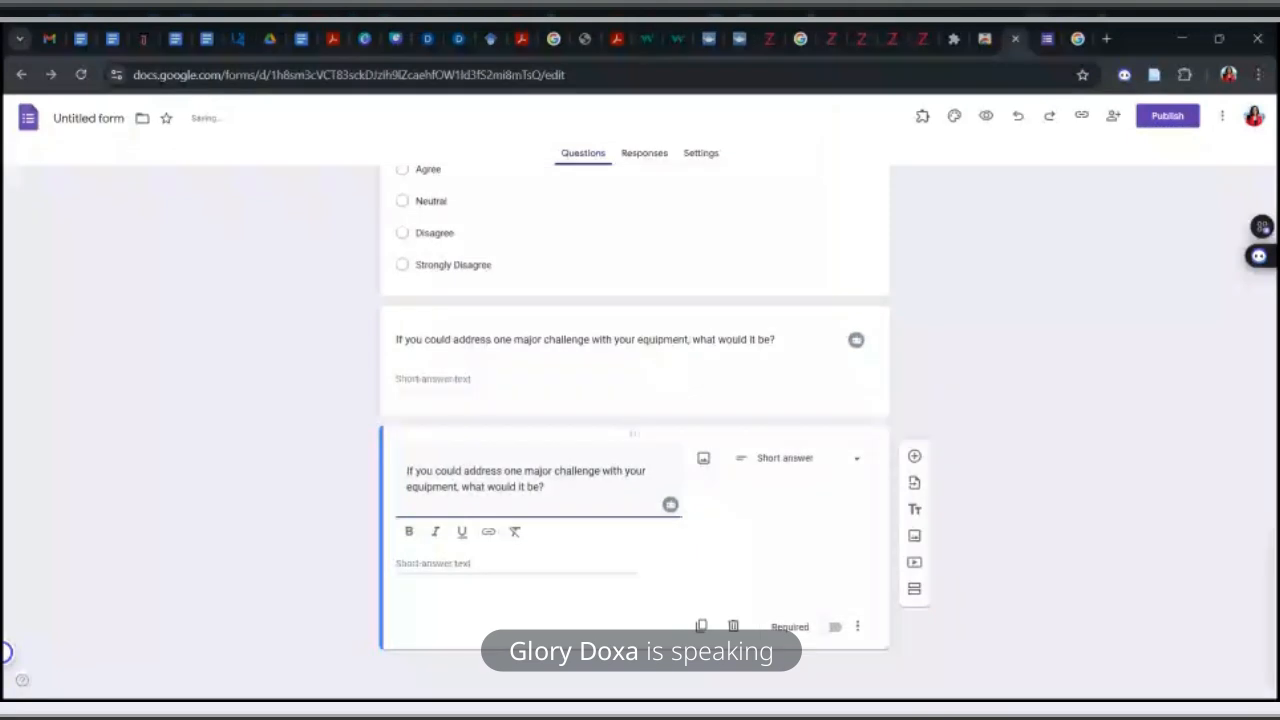
left_click(857, 470)
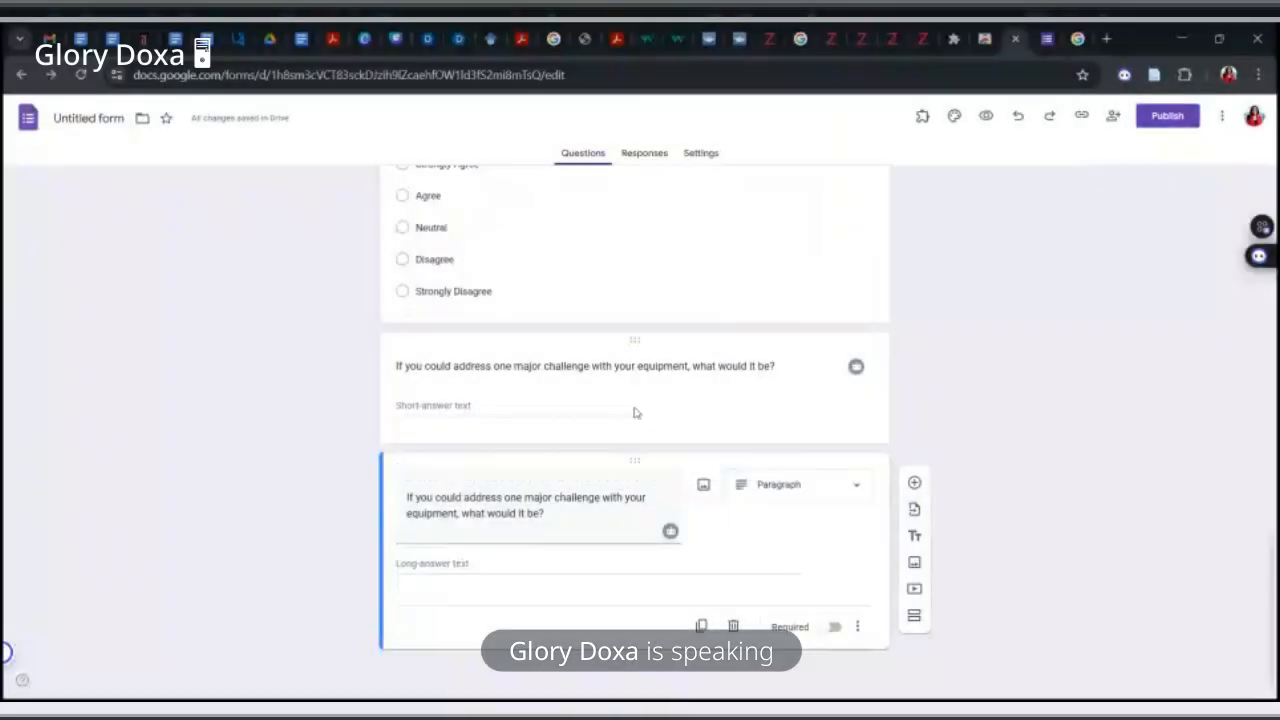
left_click(701, 626)
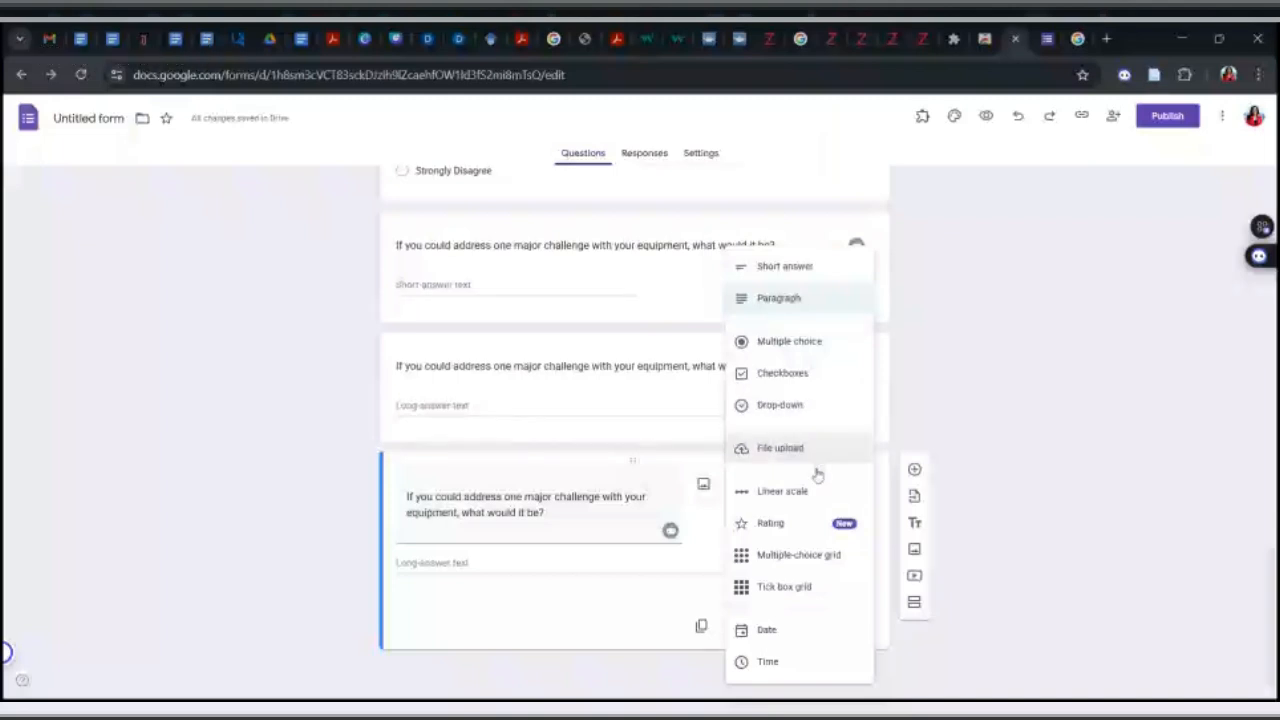
left_click(817, 420)
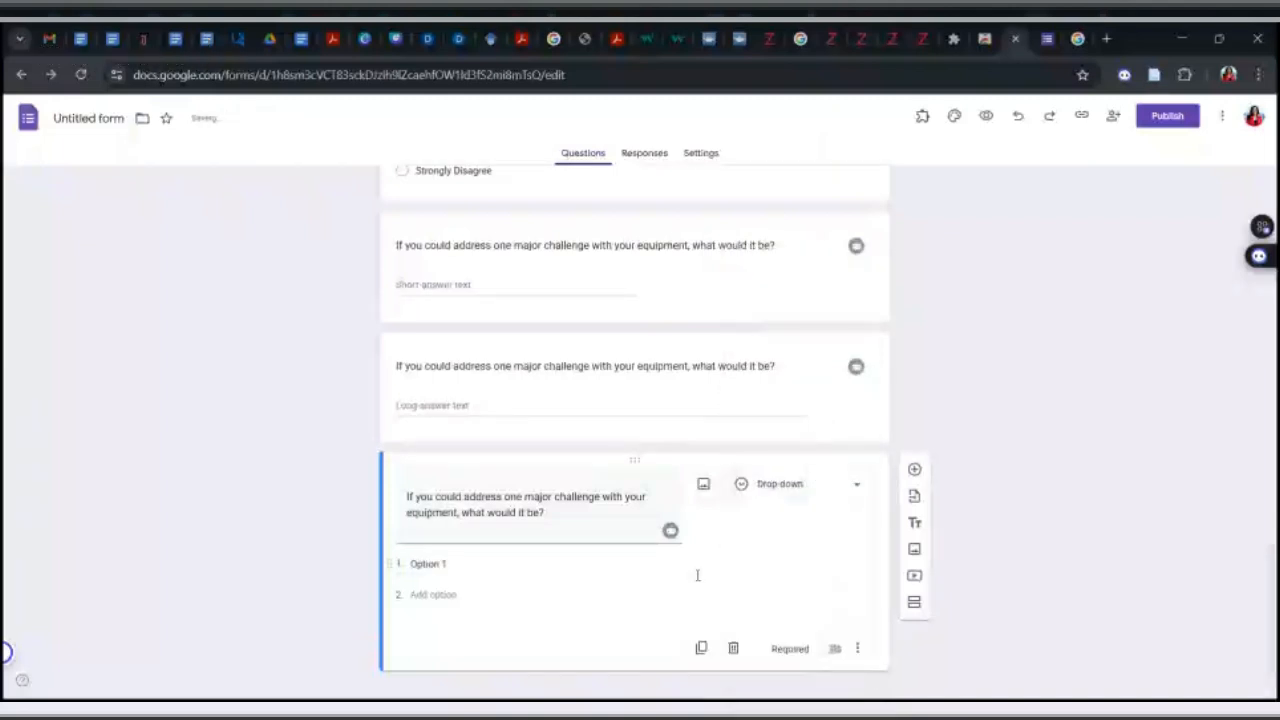
Step: Enter "Yes", "No" and "I don't know" as the options of the drop-down question
left_click(460, 542)
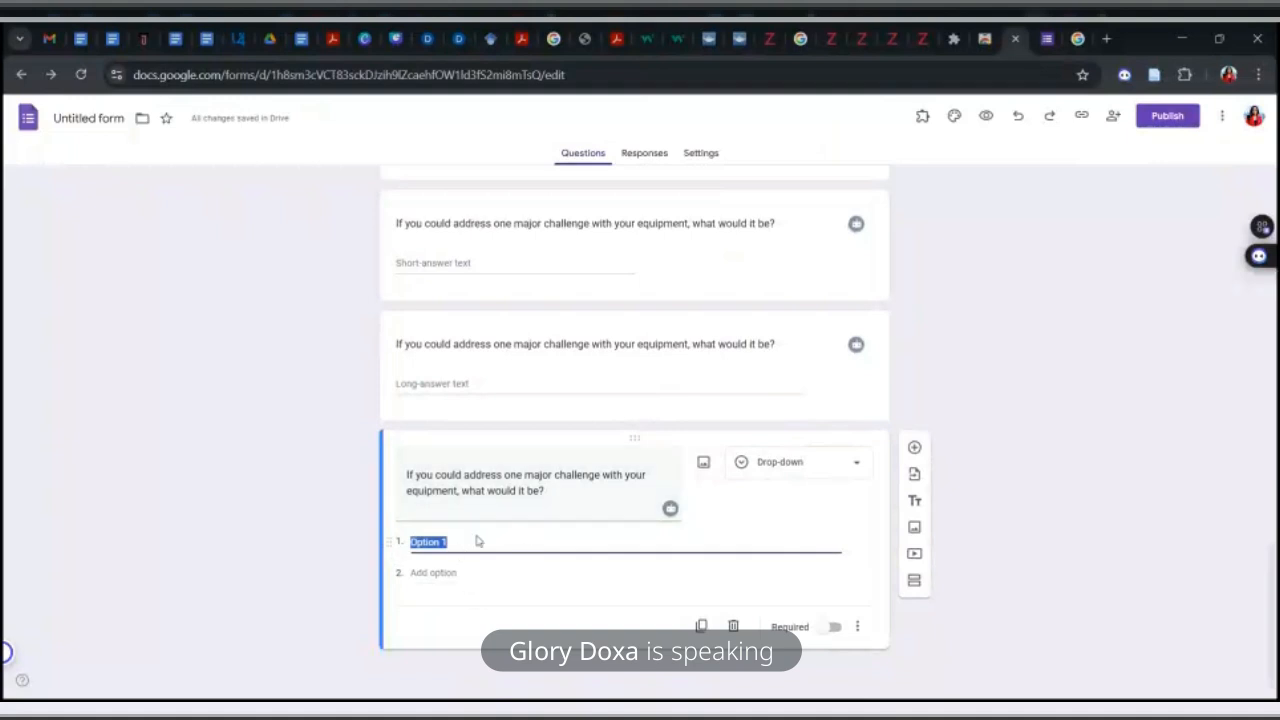
type("Yes")
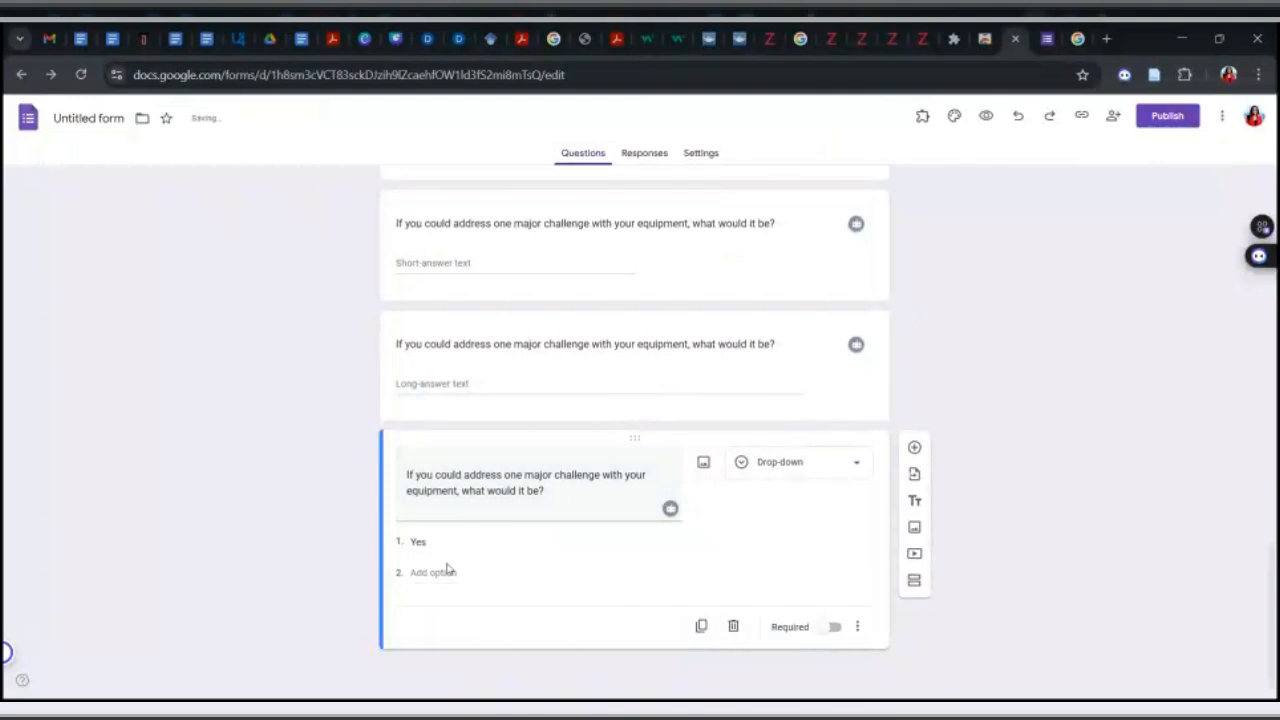
left_click(444, 573)
type("No")
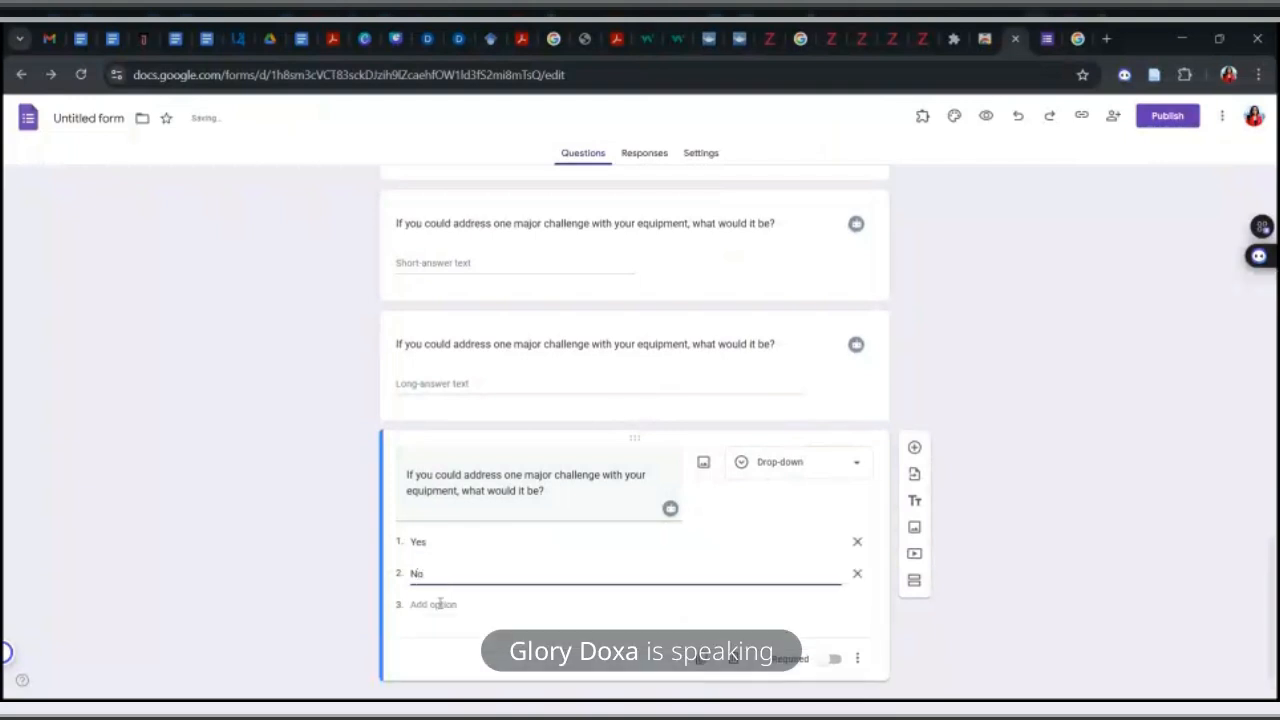
left_click(437, 604)
type("I don't know")
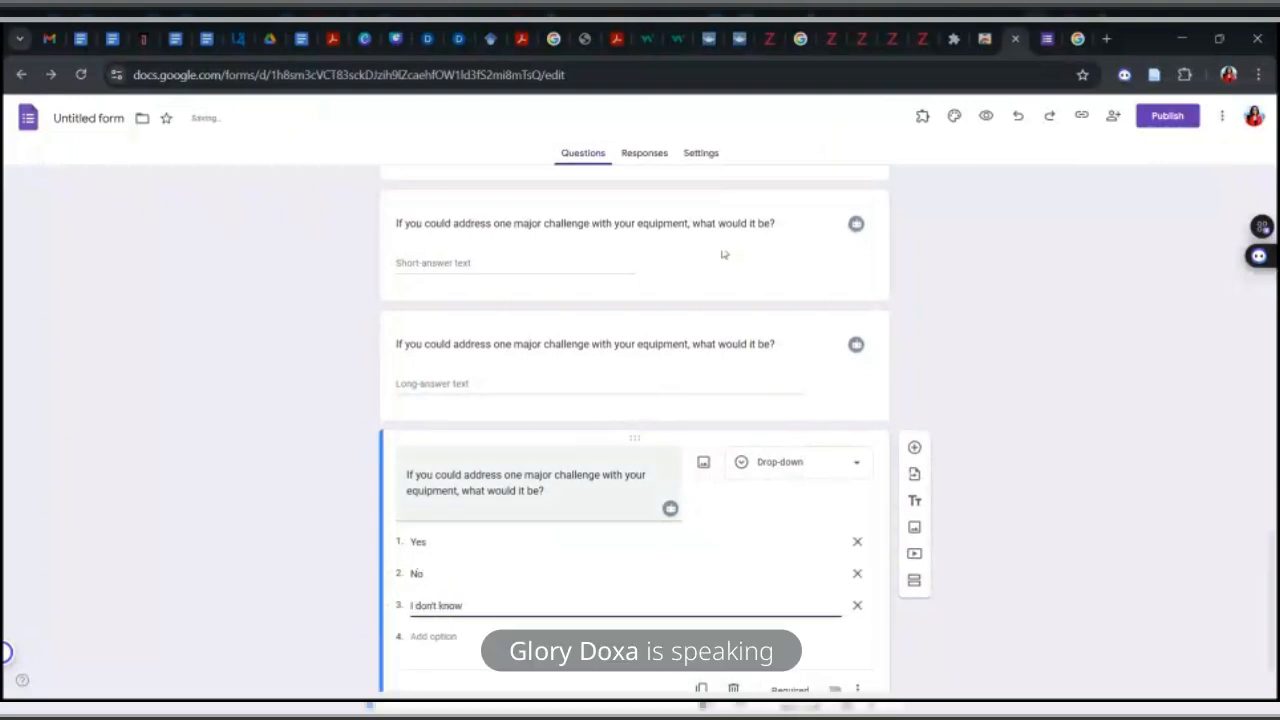
Step: Preview the form, reload the new preview and look through the questions of its first section
left_click(985, 117)
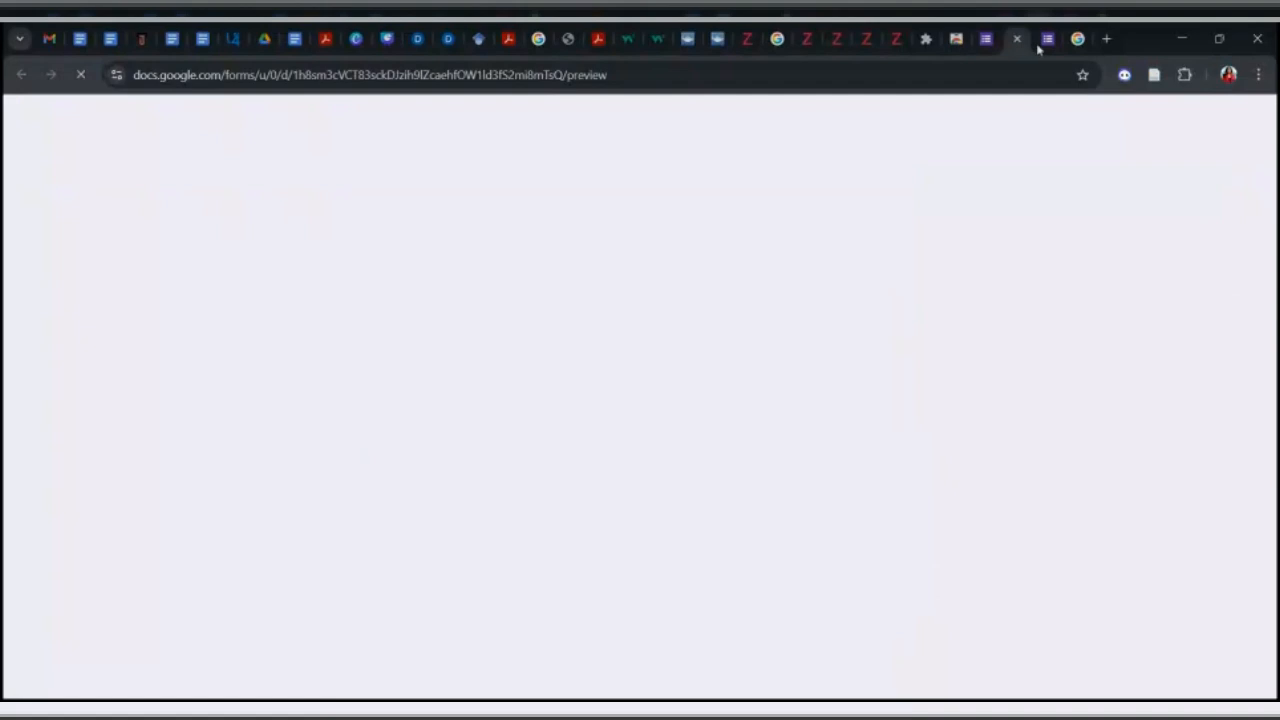
scroll(634, 400, "down", 10)
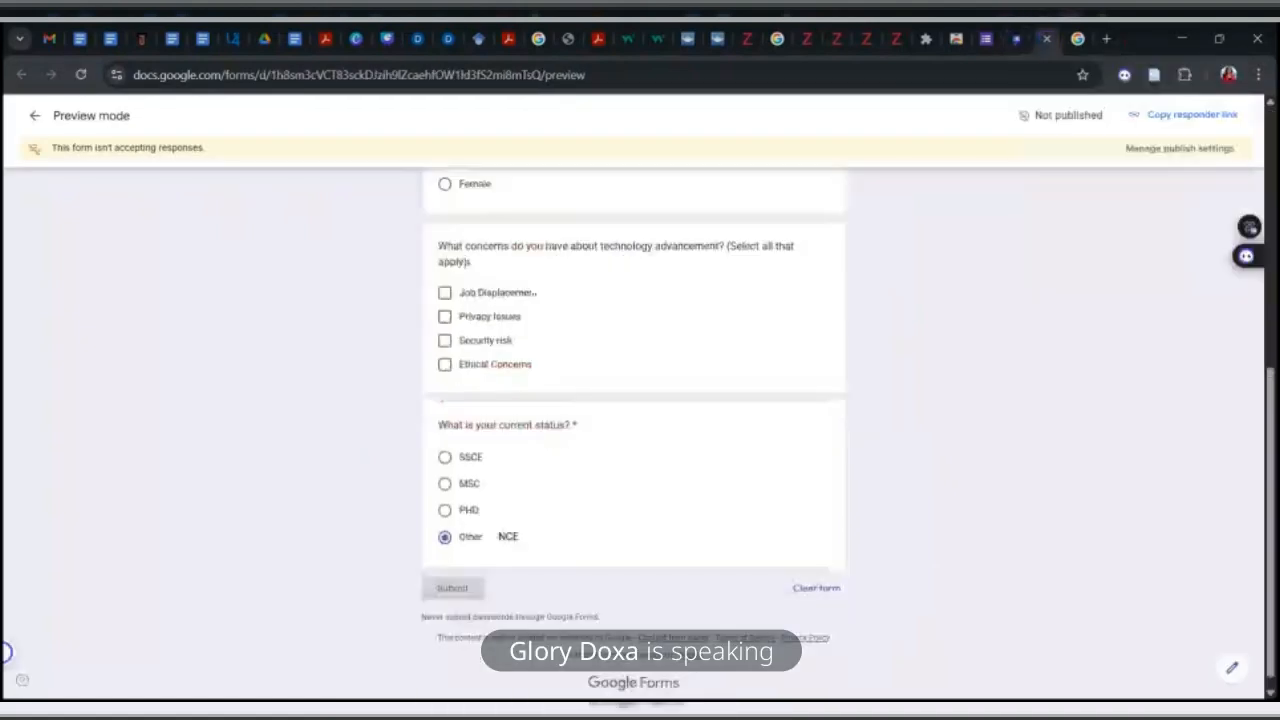
scroll(1014, 100, "up", 2)
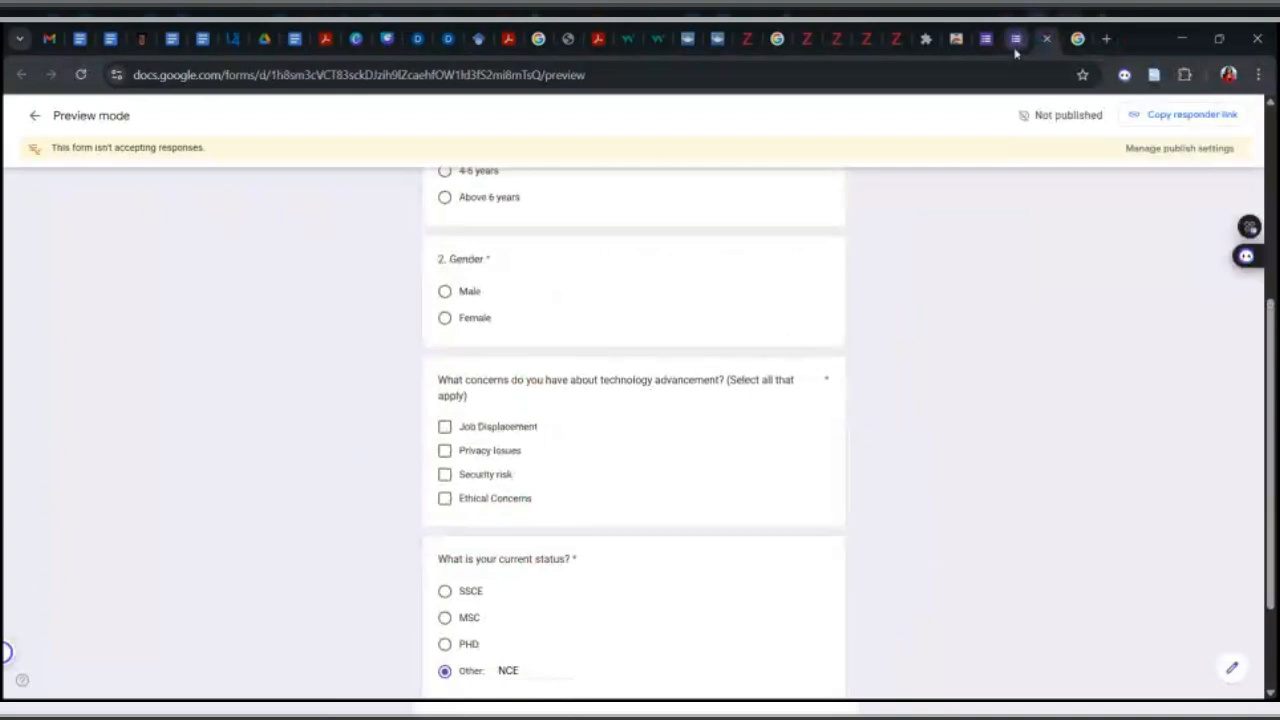
left_click(1015, 50)
scroll(1004, 230, "down", 9)
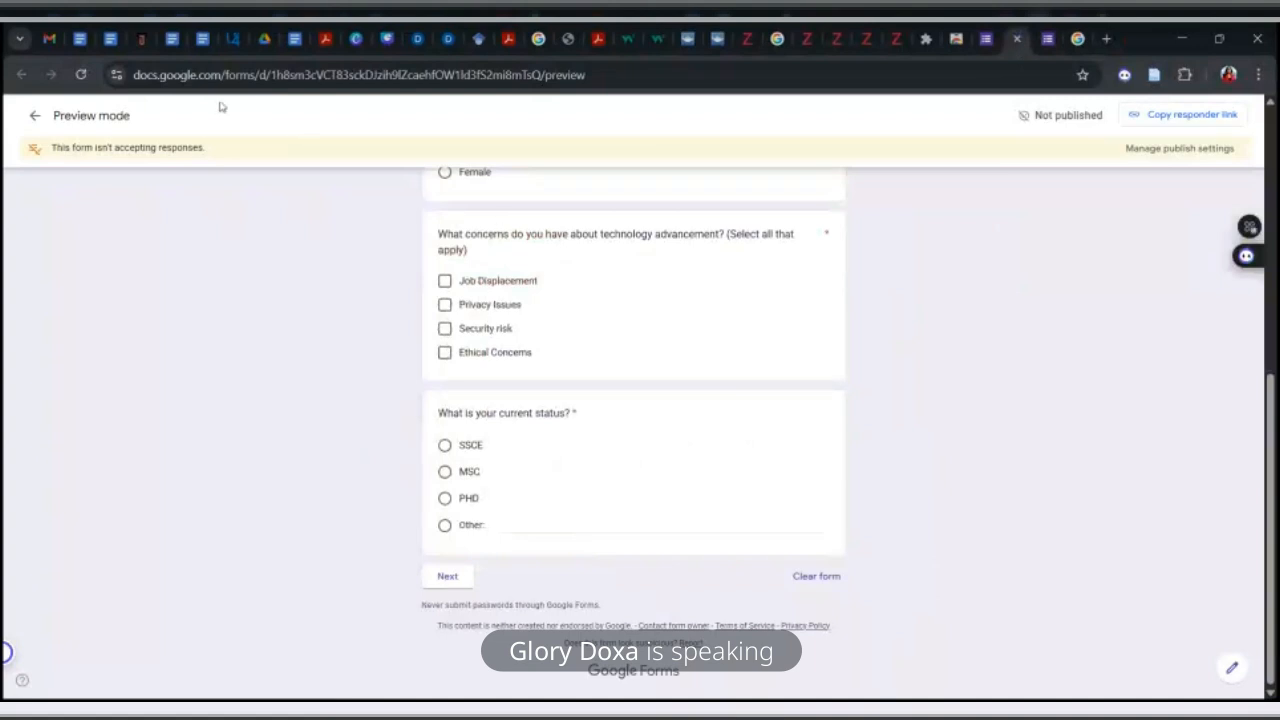
left_click(82, 74)
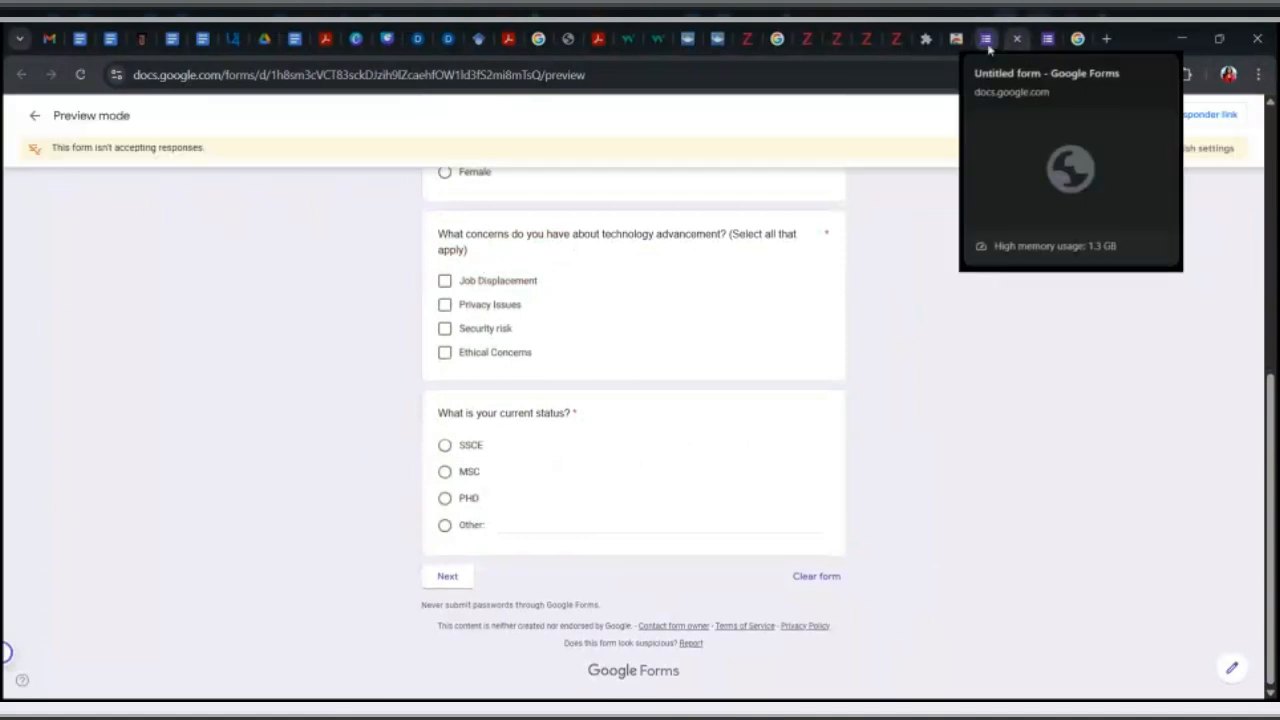
scroll(634, 430, "up", 4)
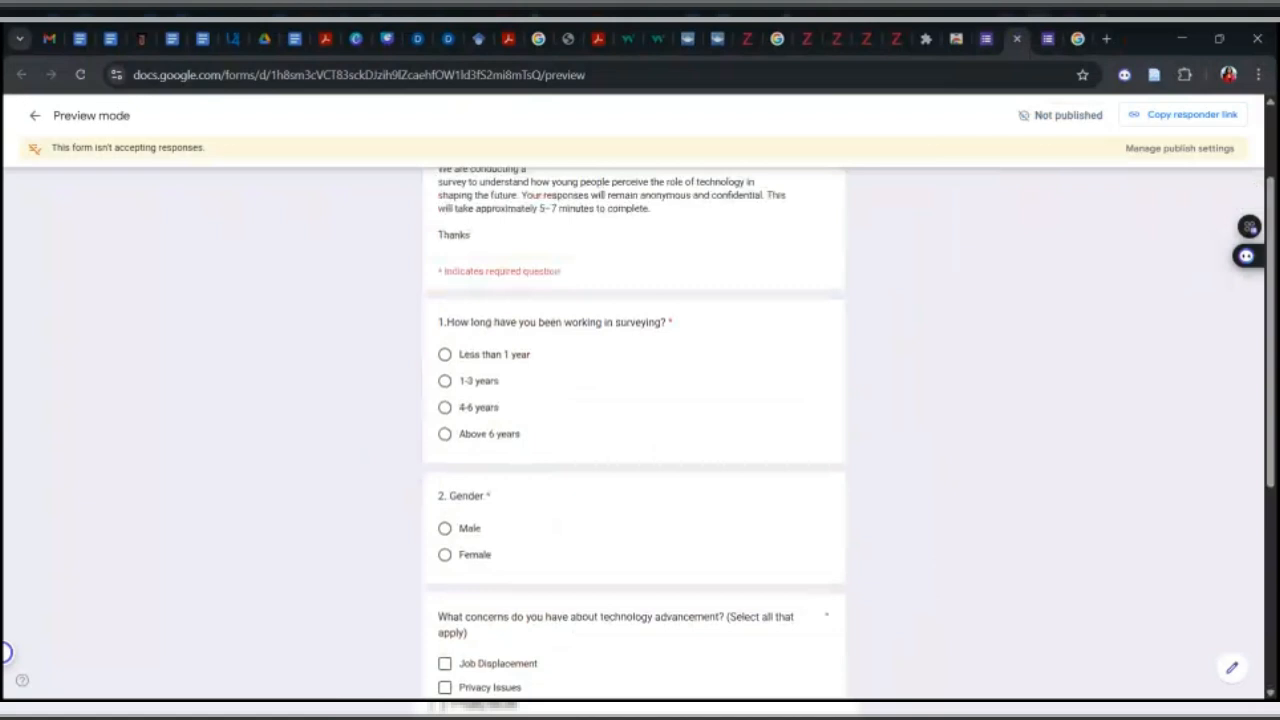
scroll(634, 430, "up", 2)
scroll(634, 430, "down", 10)
Step: Check the second section's questions in the form editor, and return to the form preview
left_click(987, 38)
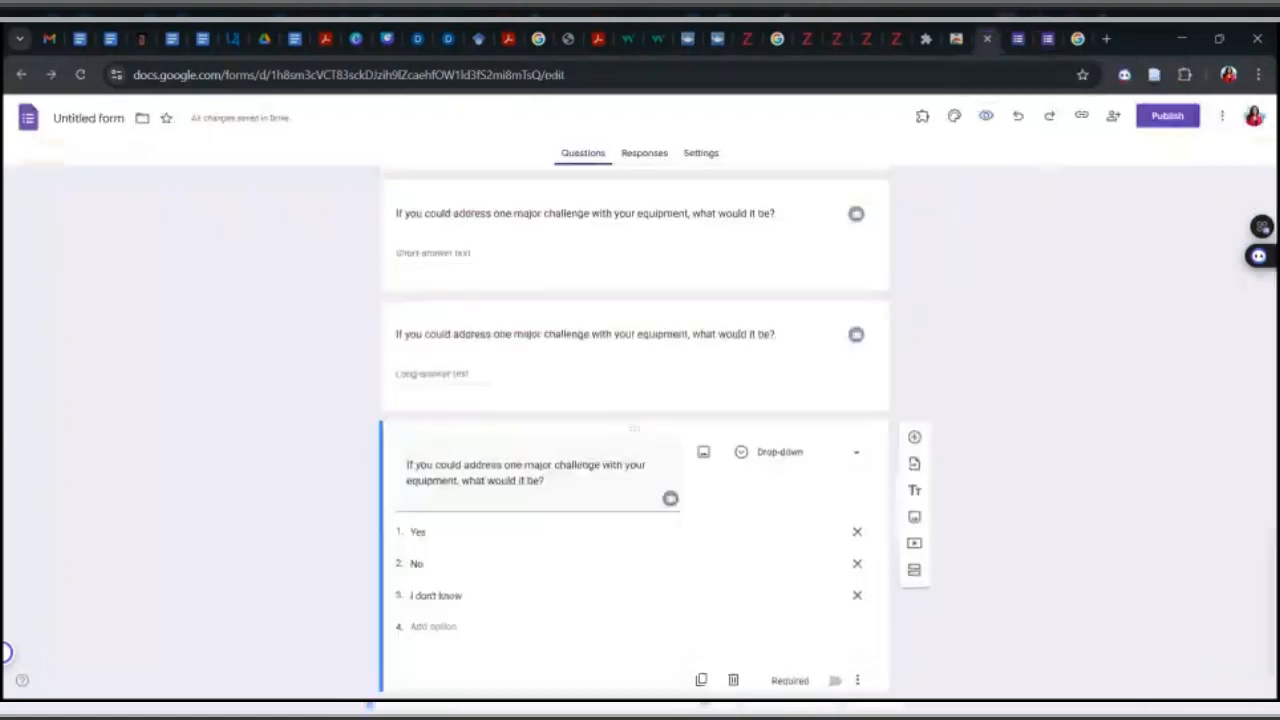
scroll(1117, 354, "up", 1)
scroll(1080, 460, "up", 2)
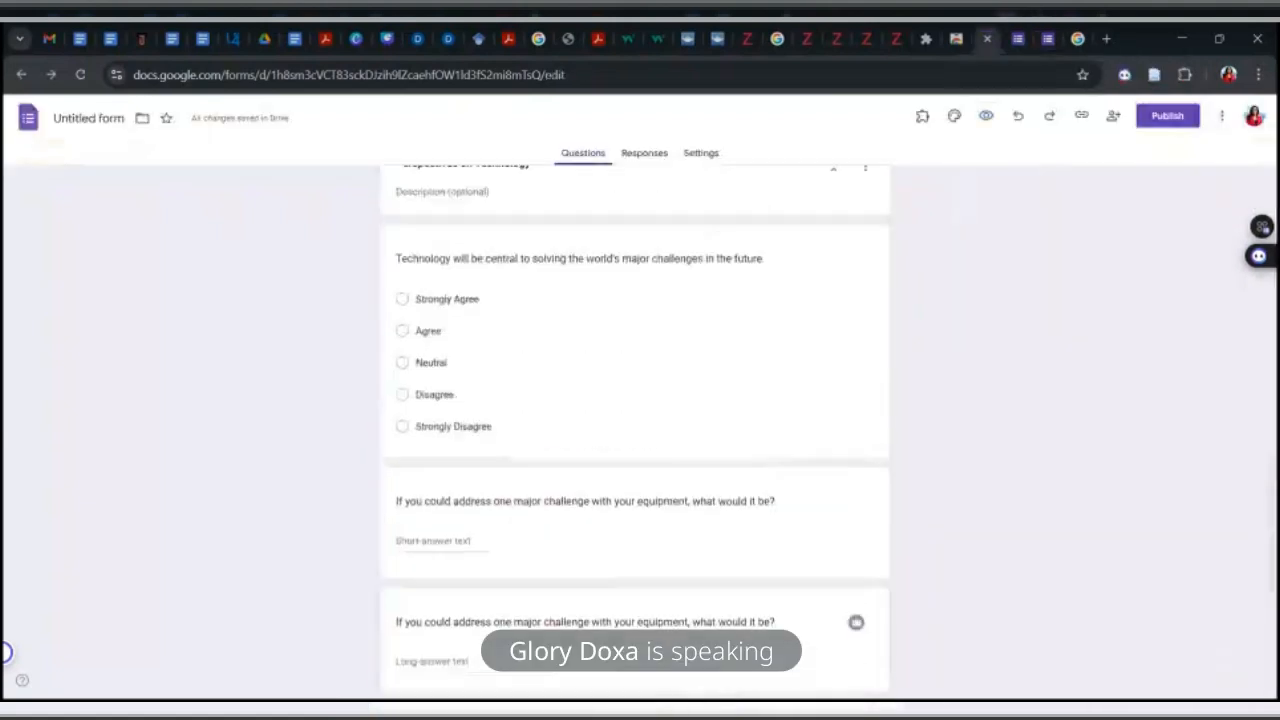
scroll(1051, 386, "up", 1)
scroll(1051, 386, "down", 4)
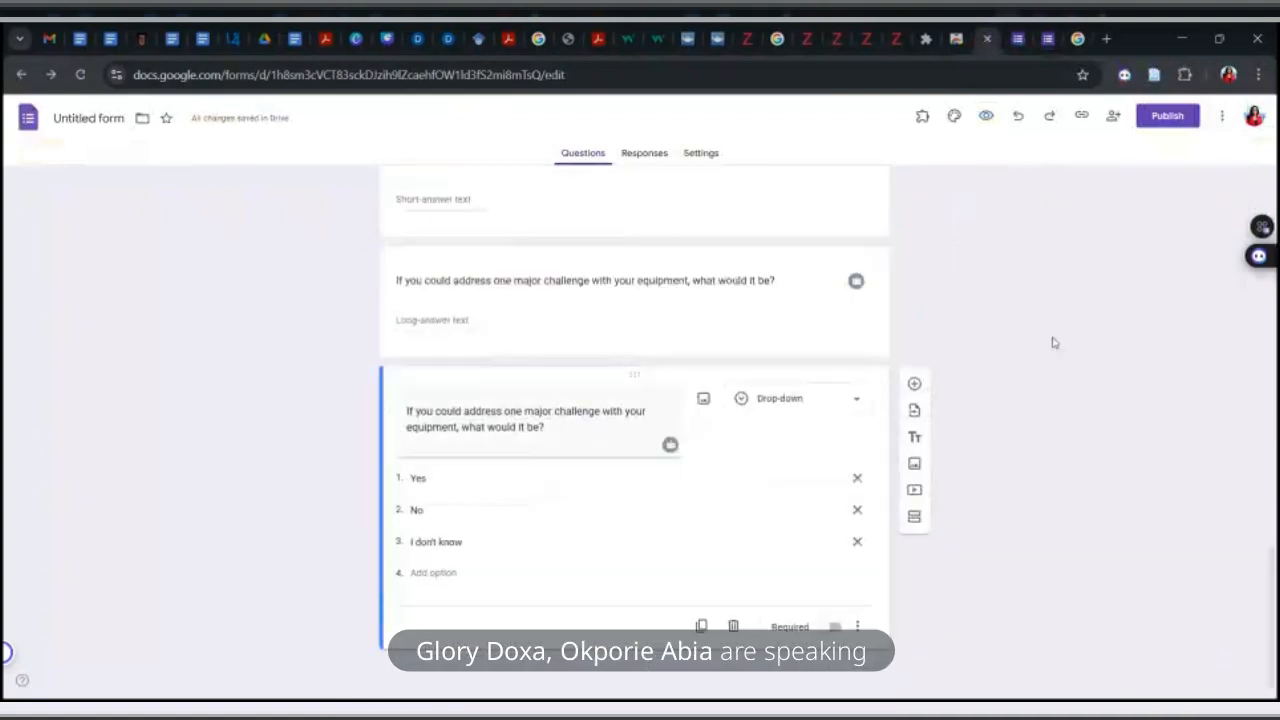
left_click(1019, 40)
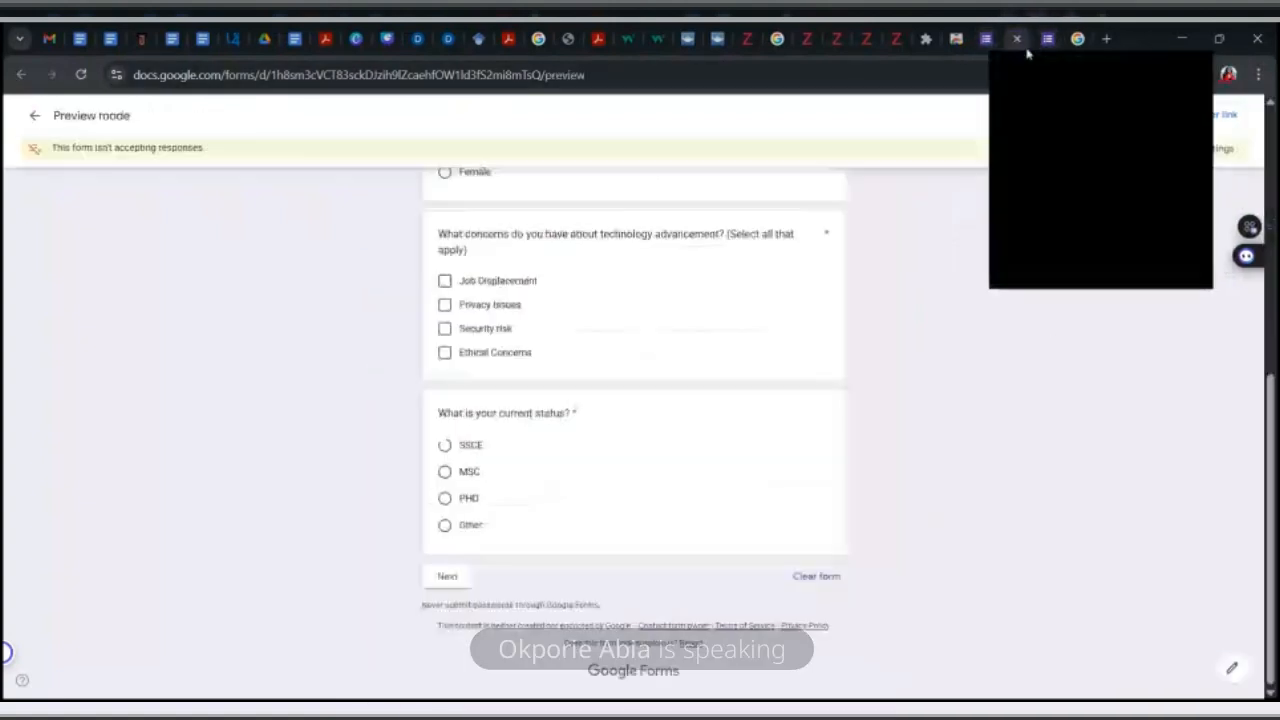
Step: Try answering the older form preview with "1-3 years" of surveying experience and "Ethical Concerns" about technology advancement
left_click(81, 76)
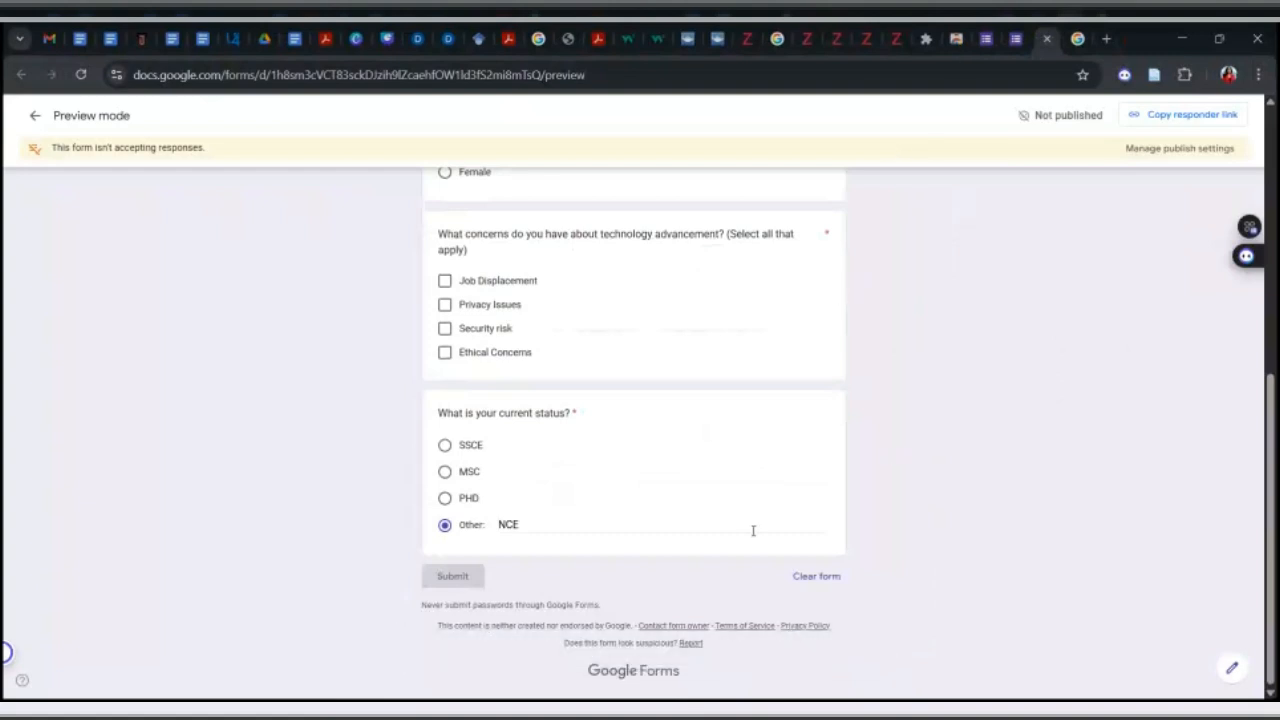
left_click(445, 352)
scroll(450, 349, "up", 5)
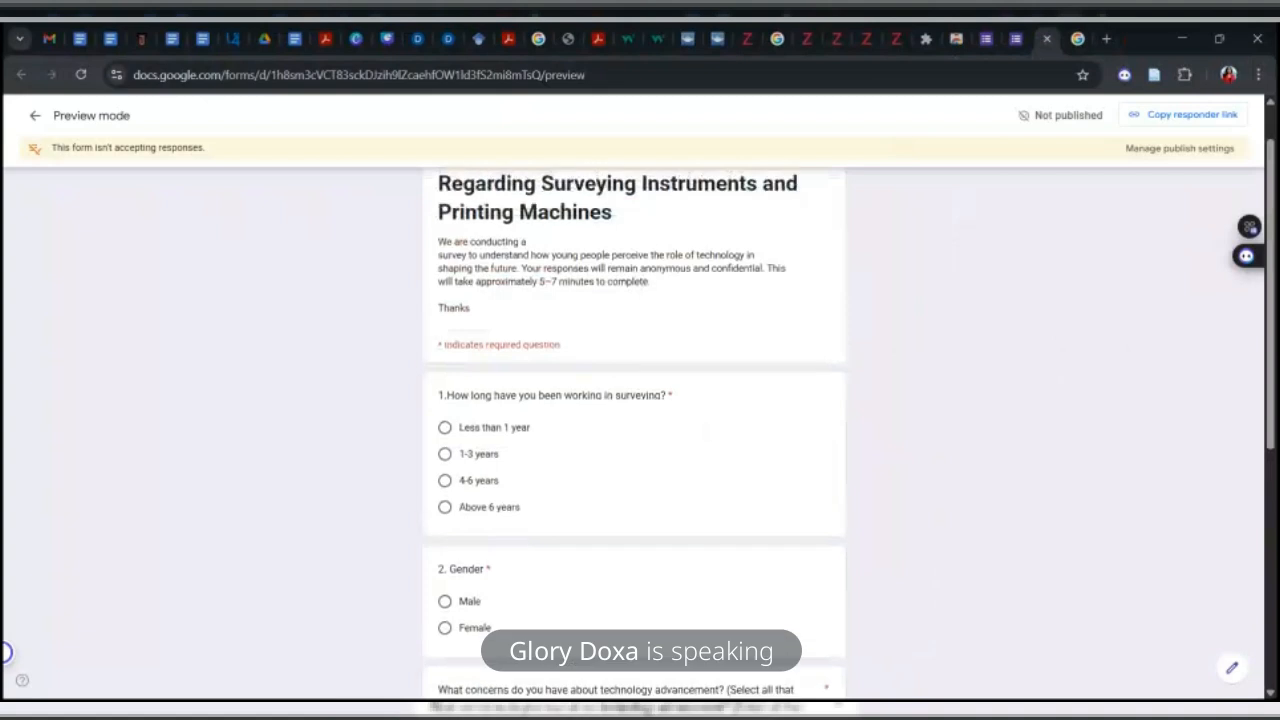
left_click(445, 469)
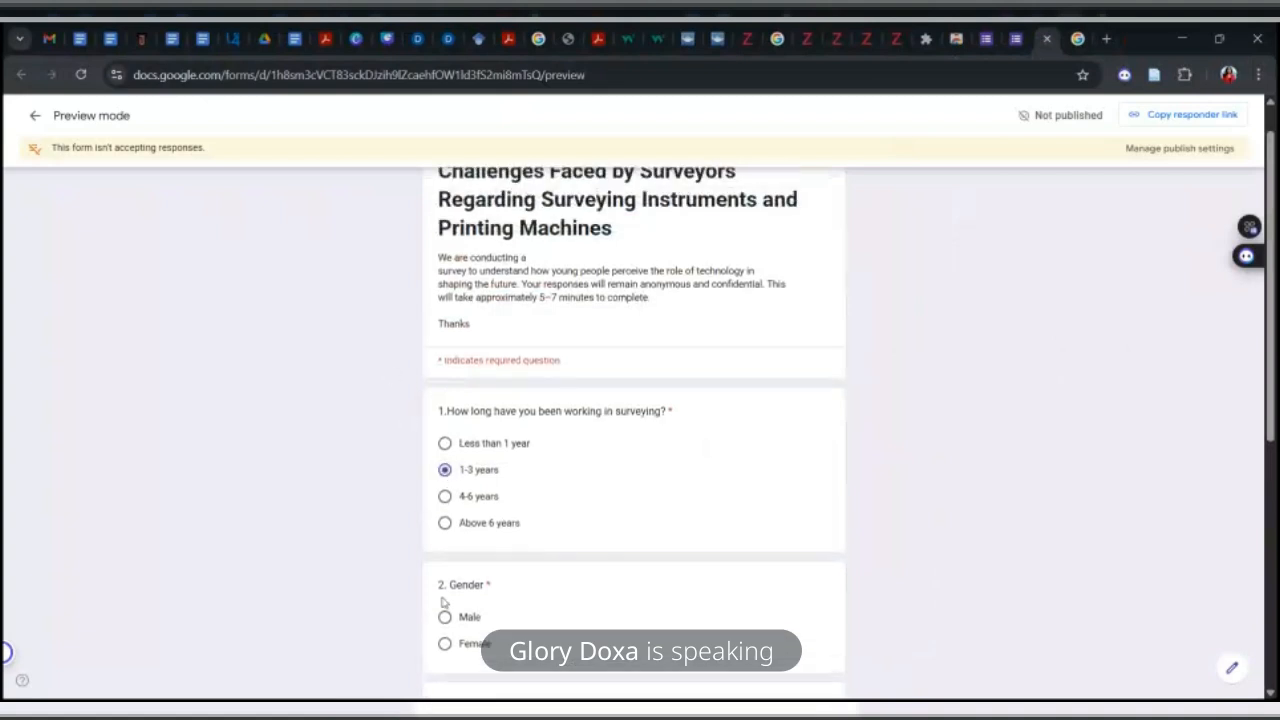
left_click(445, 617)
scroll(450, 610, "down", 5)
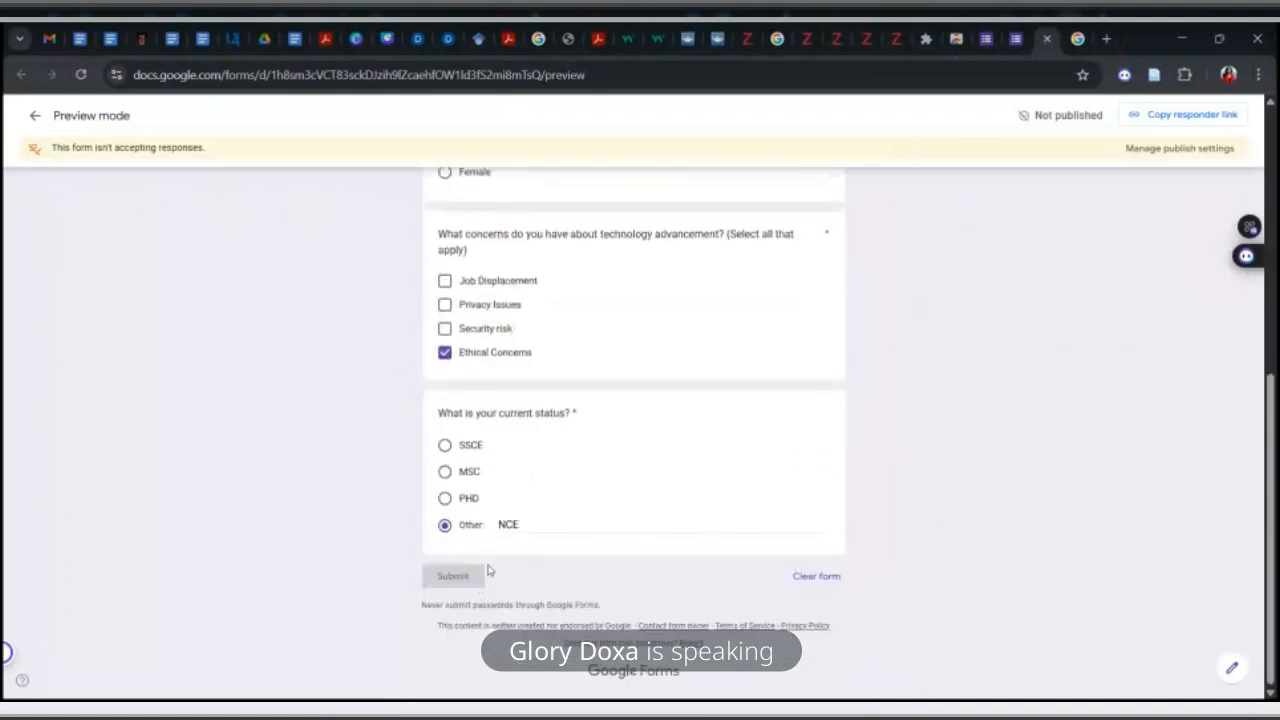
scroll(643, 566, "up", 3)
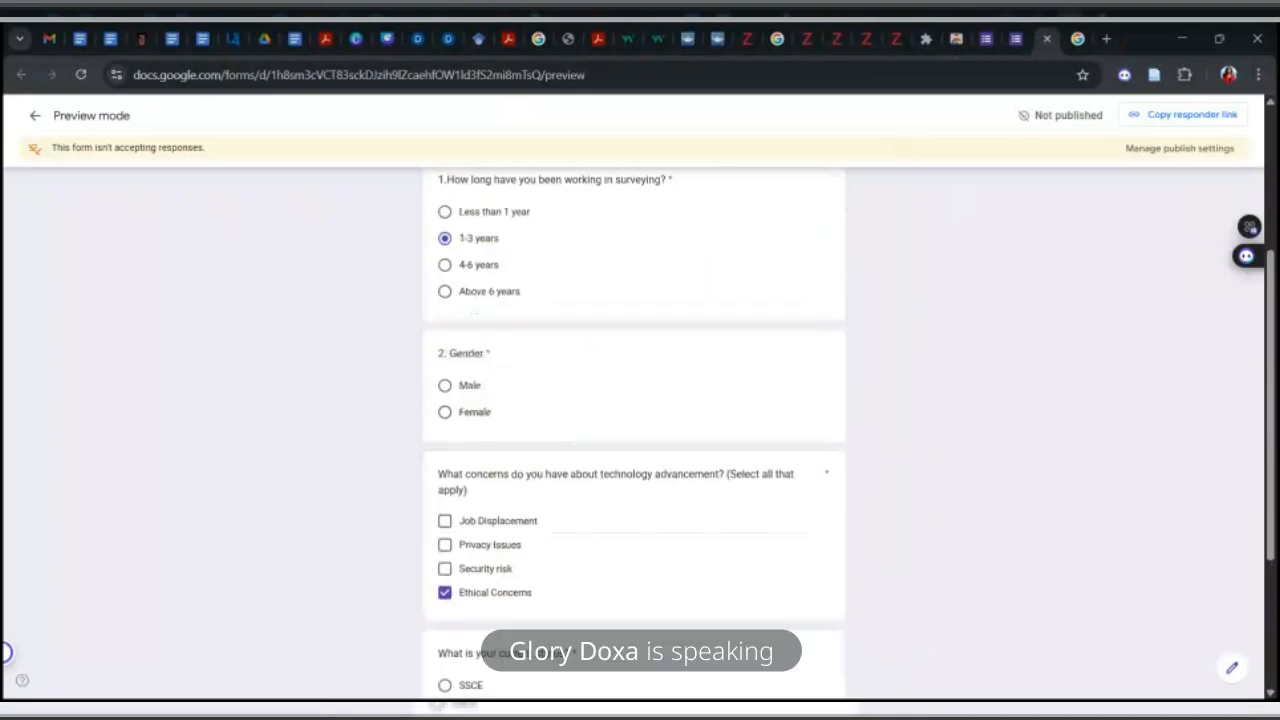
scroll(634, 430, "up", 3)
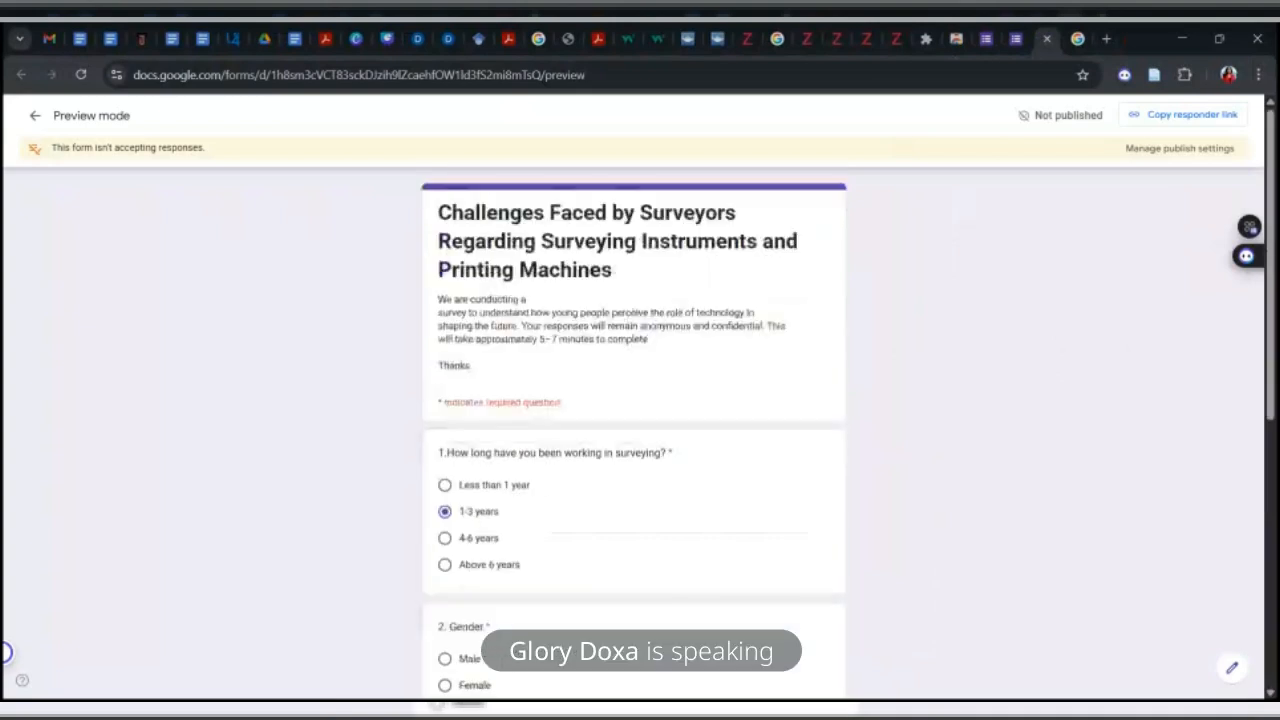
Step: Close the older preview, discarding its answers, and in the remaining preview choose "Security risk" as concern and "Other" as current status
left_click(1045, 39)
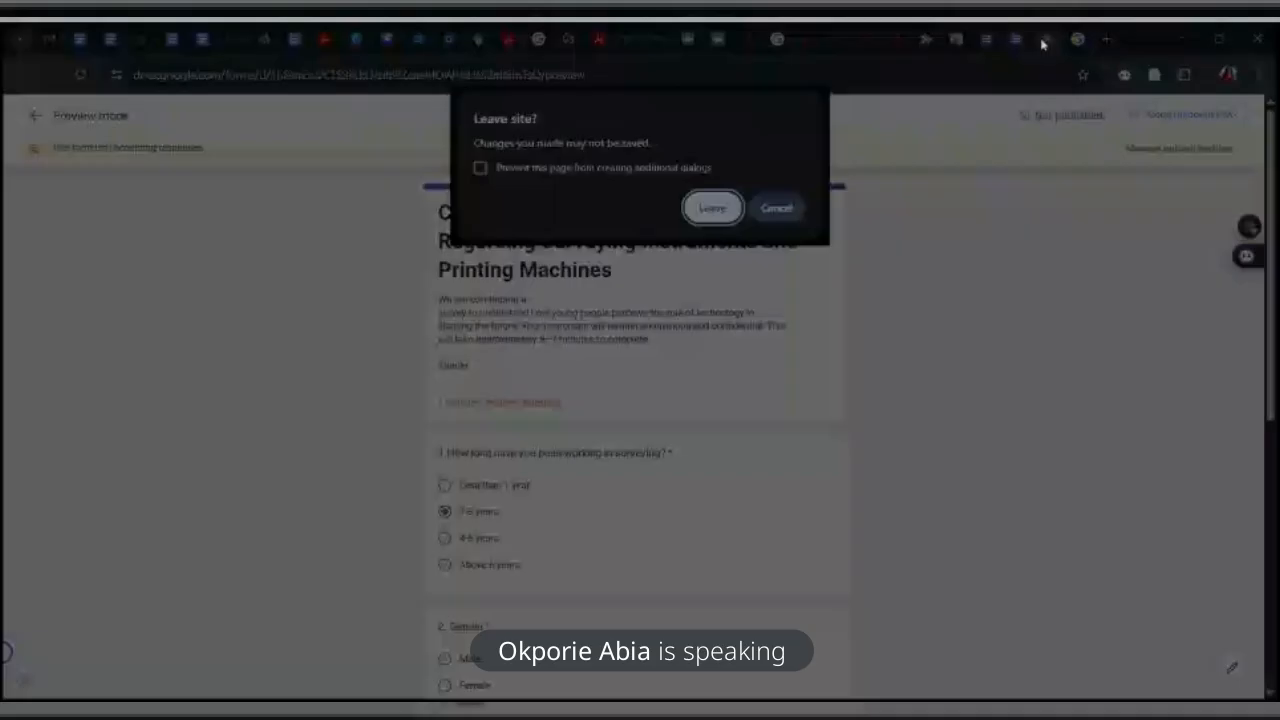
left_click(725, 211)
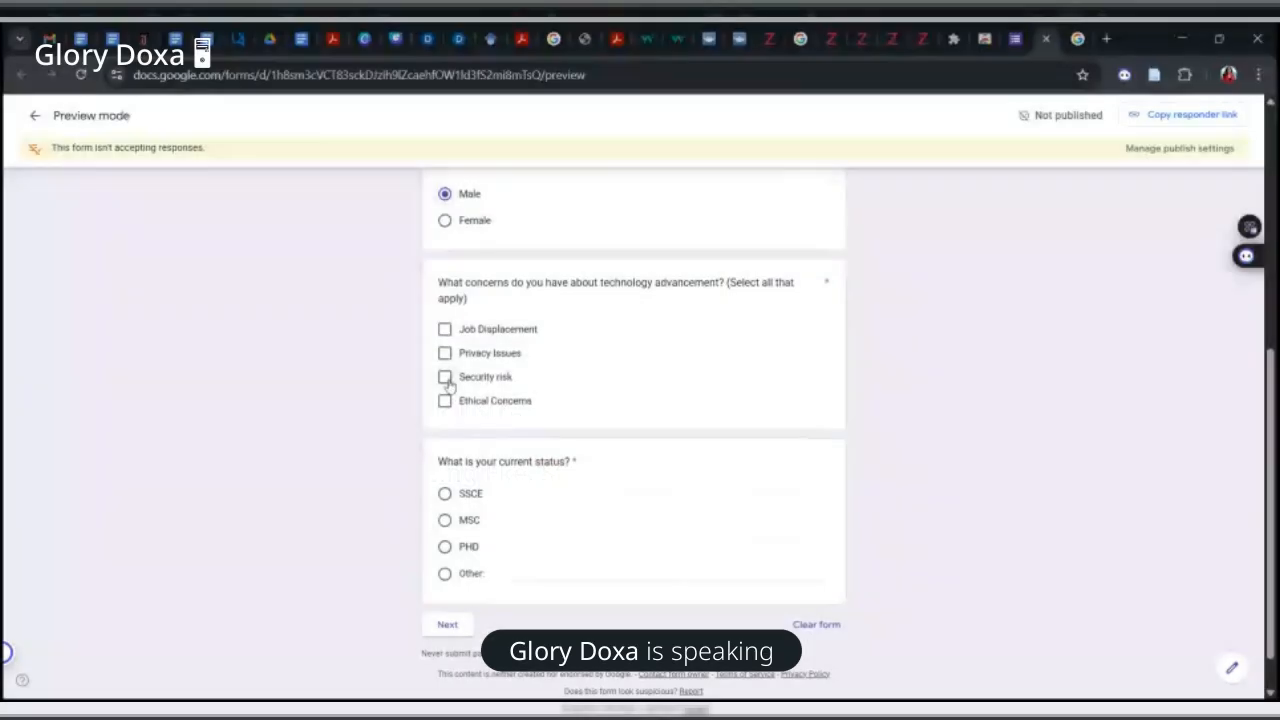
left_click(444, 377)
left_click(444, 580)
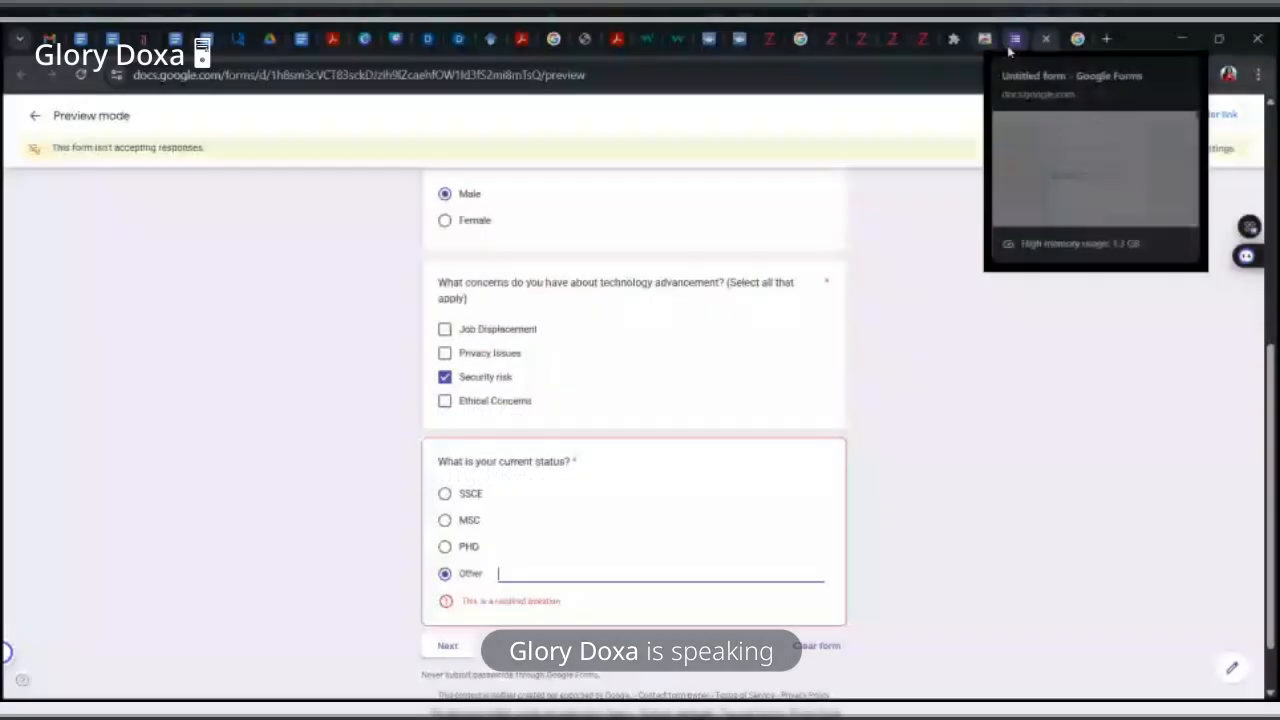
Step: Open the form's settings in the editor and examine the response, presentation, form default and question default options
left_click(1007, 45)
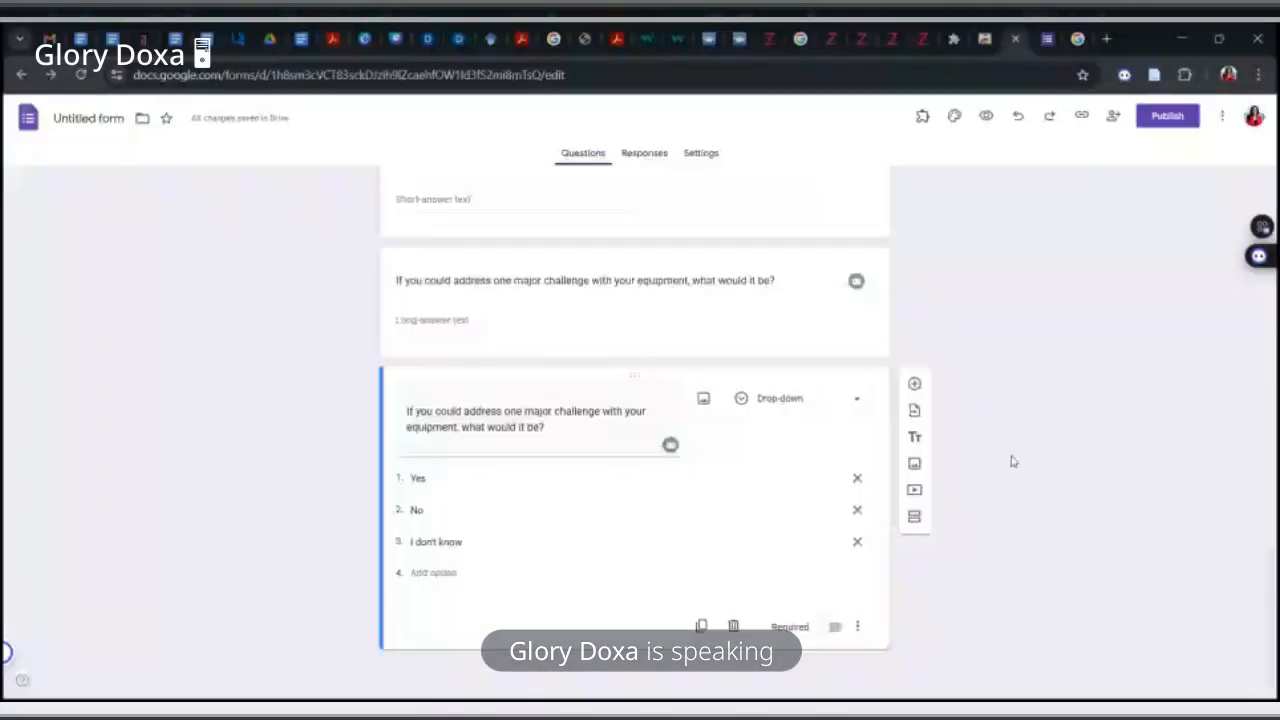
left_click(702, 153)
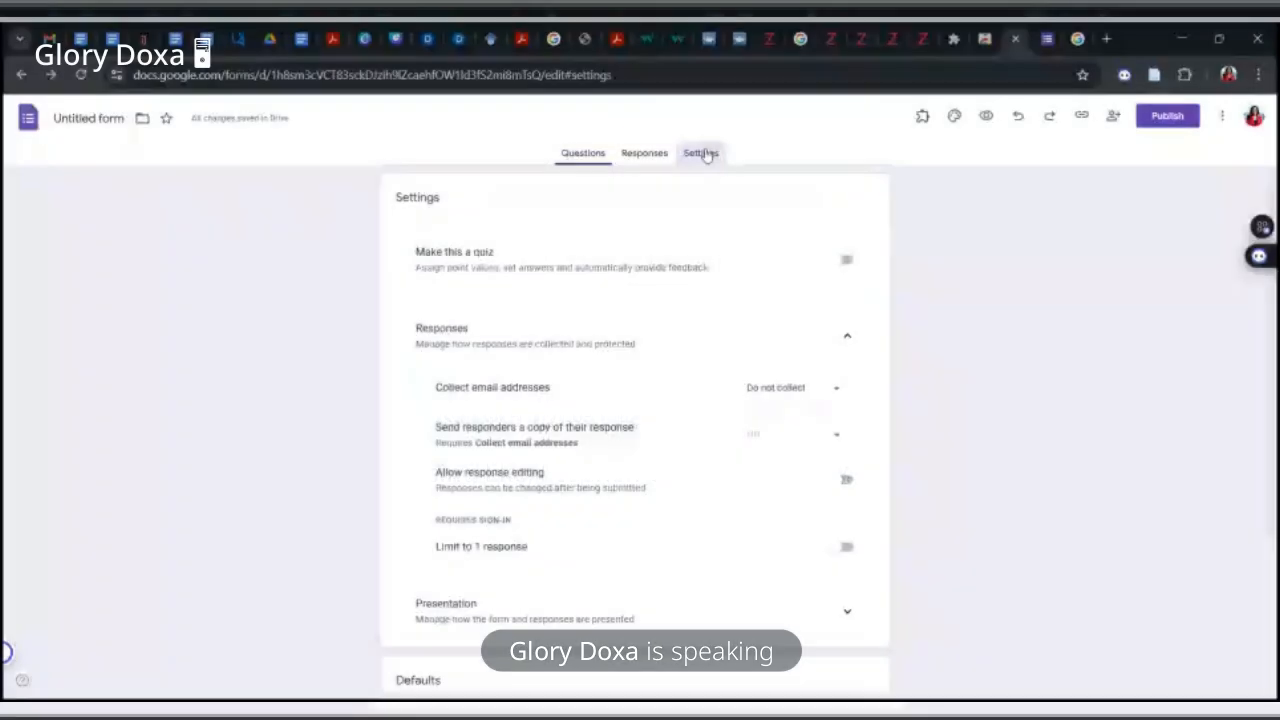
scroll(499, 550, "down", 2)
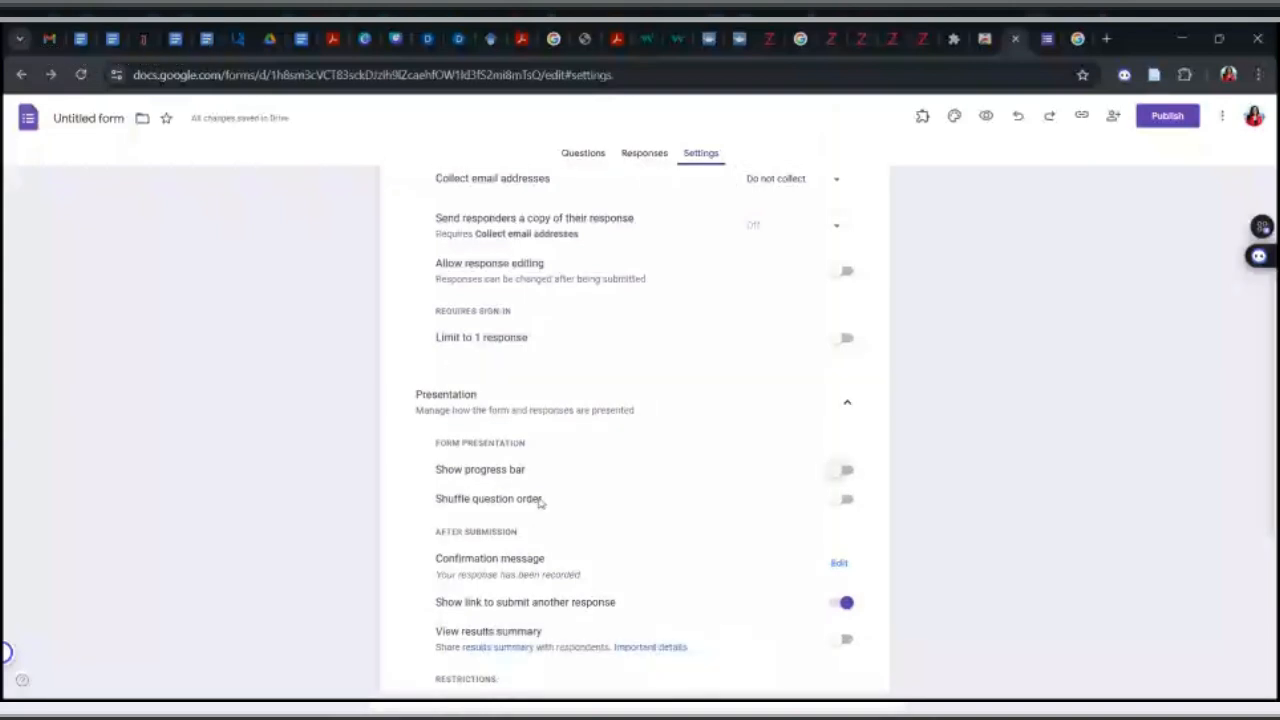
scroll(827, 612, "down", 1)
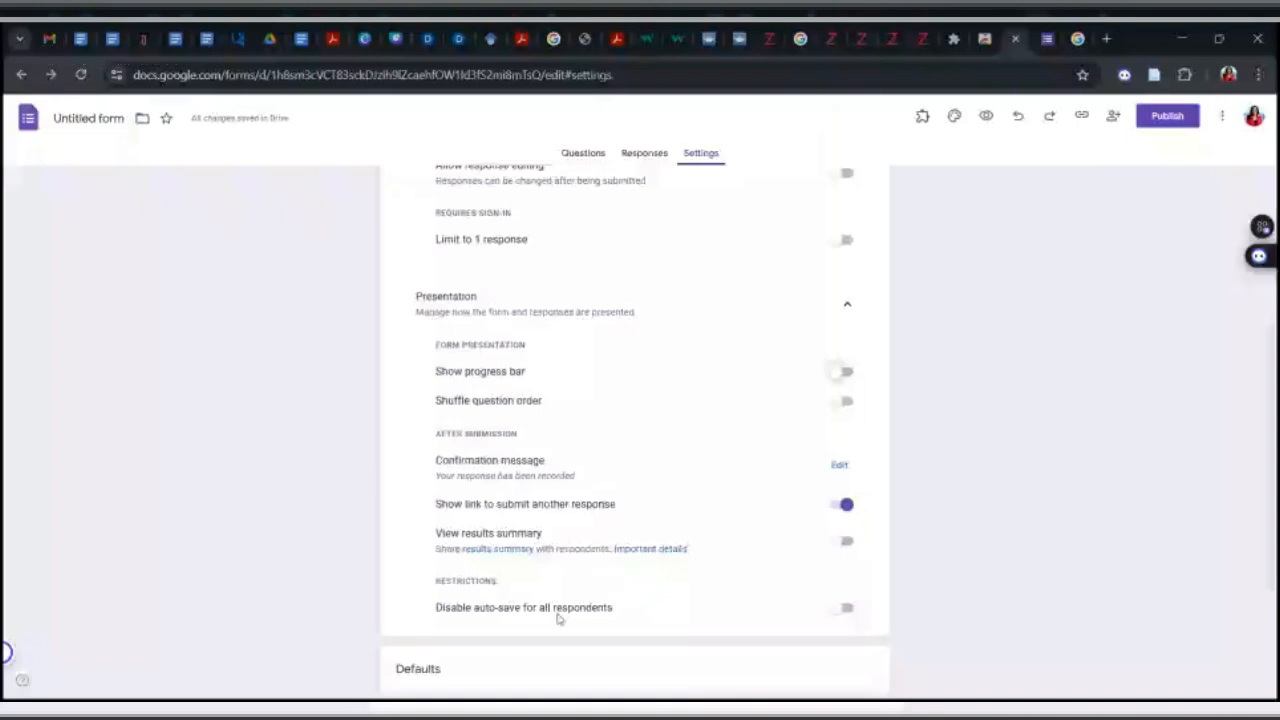
scroll(558, 619, "down", 2)
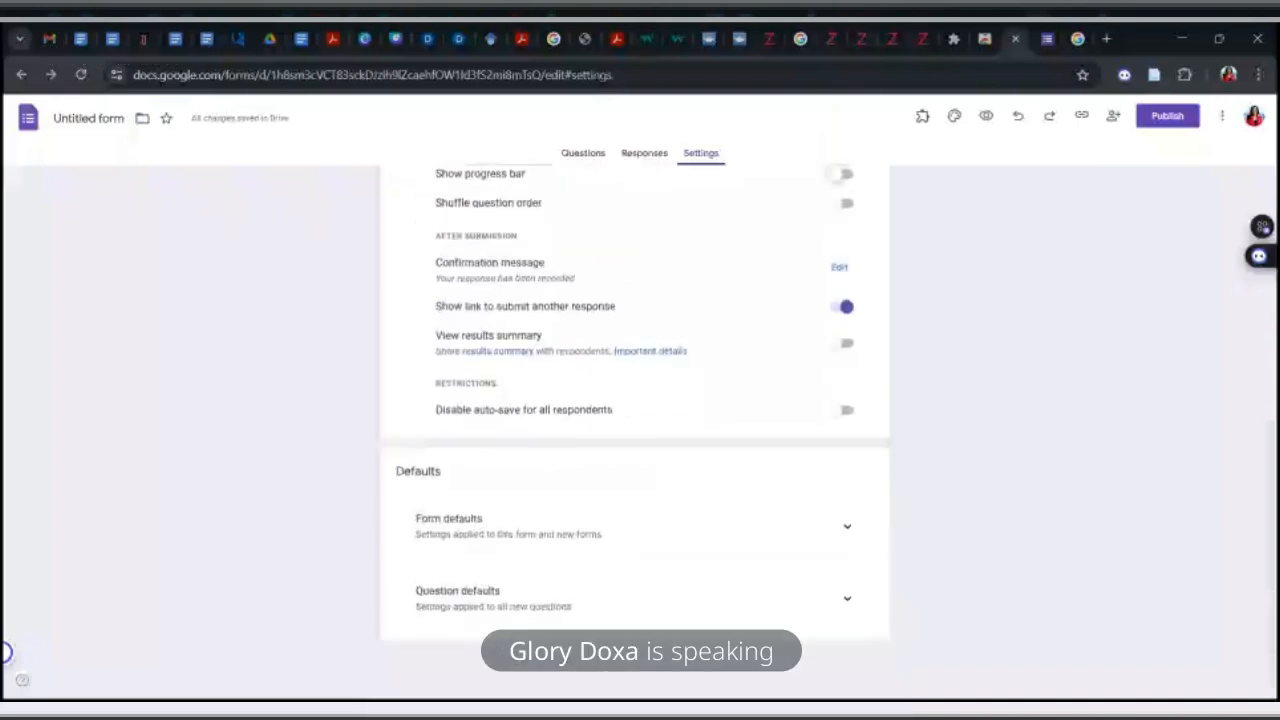
left_click(848, 522)
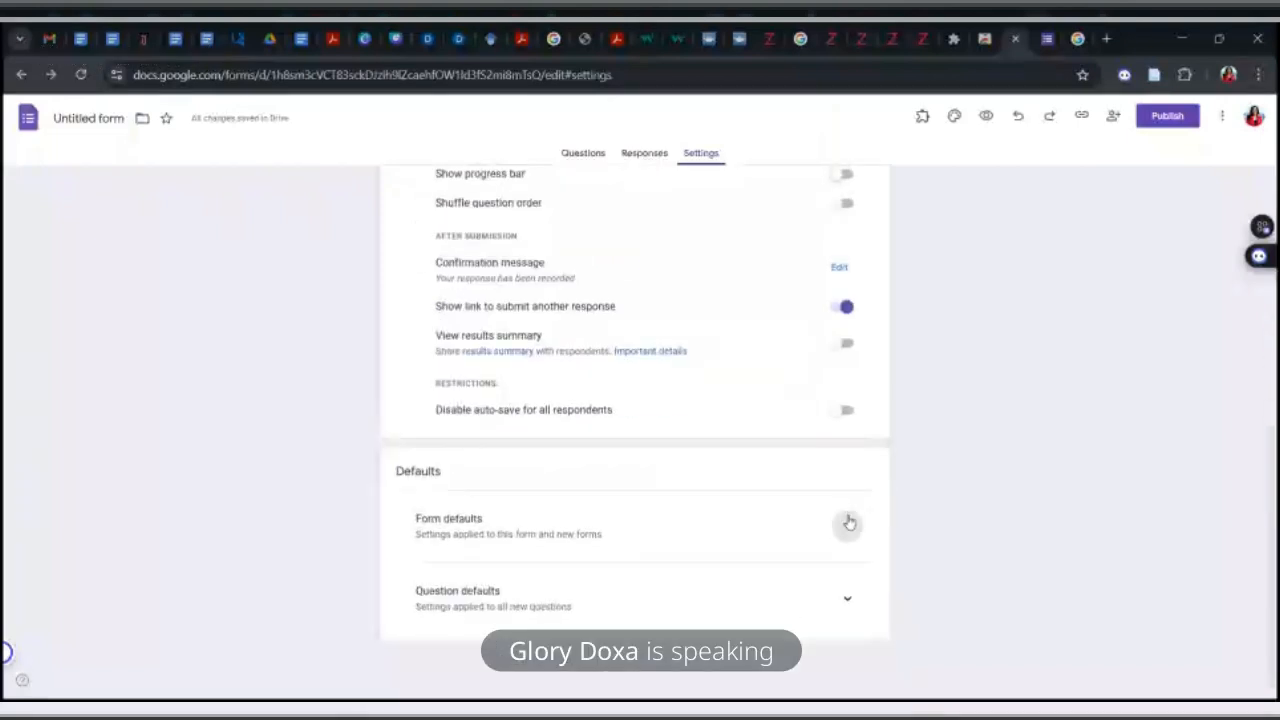
left_click(847, 617)
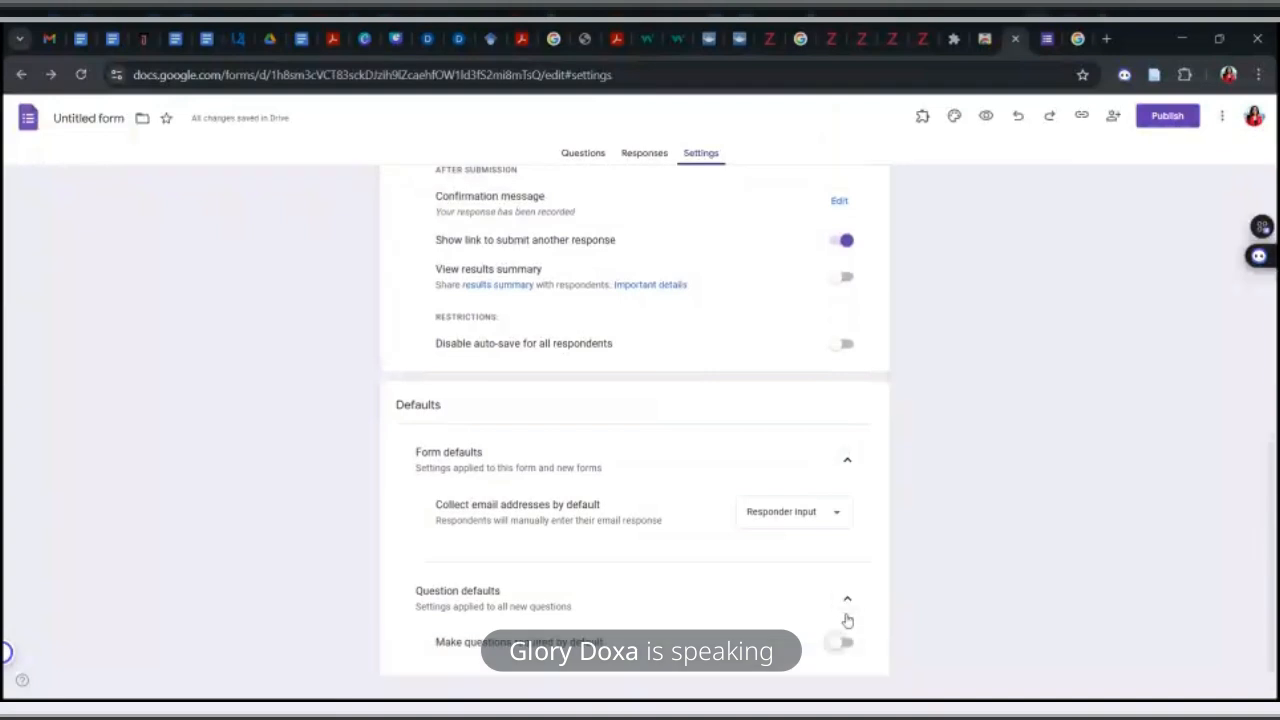
scroll(634, 430, "up", 6)
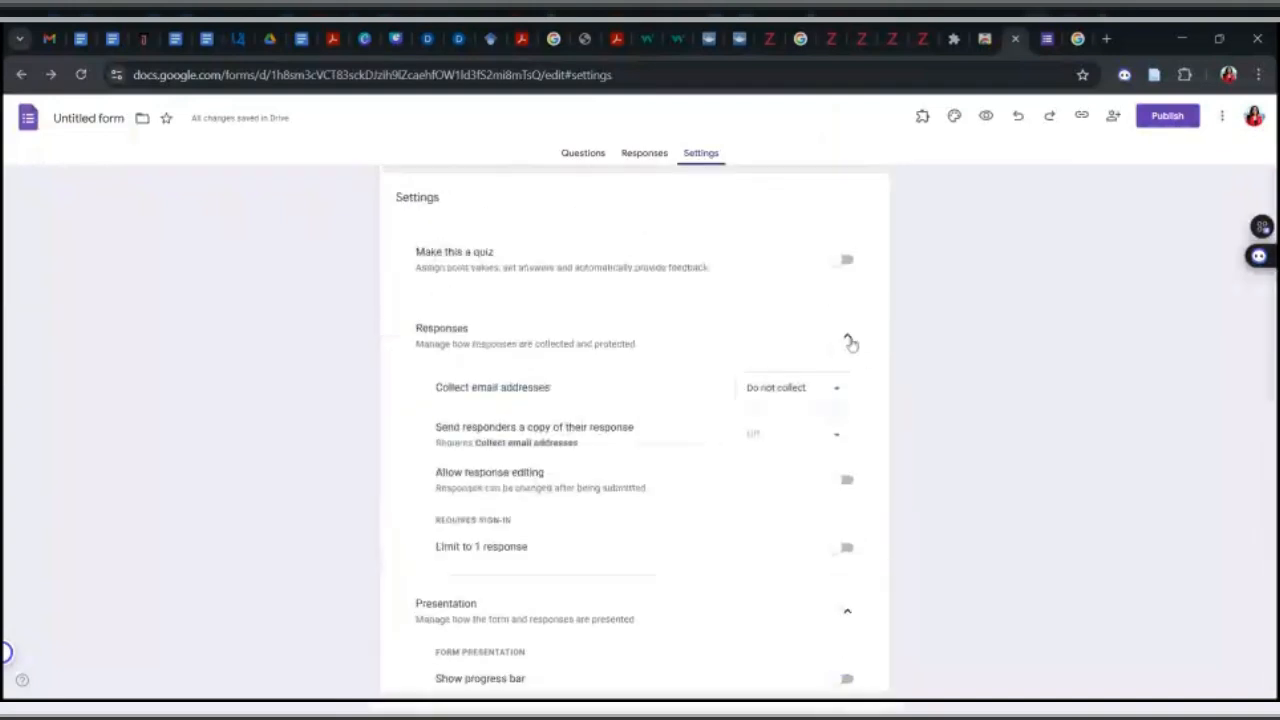
Step: Review the response and presentation settings, and set the form default for collecting email addresses to "Do not collect"
left_click(848, 339)
left_click(848, 339)
scroll(862, 516, "down", 2)
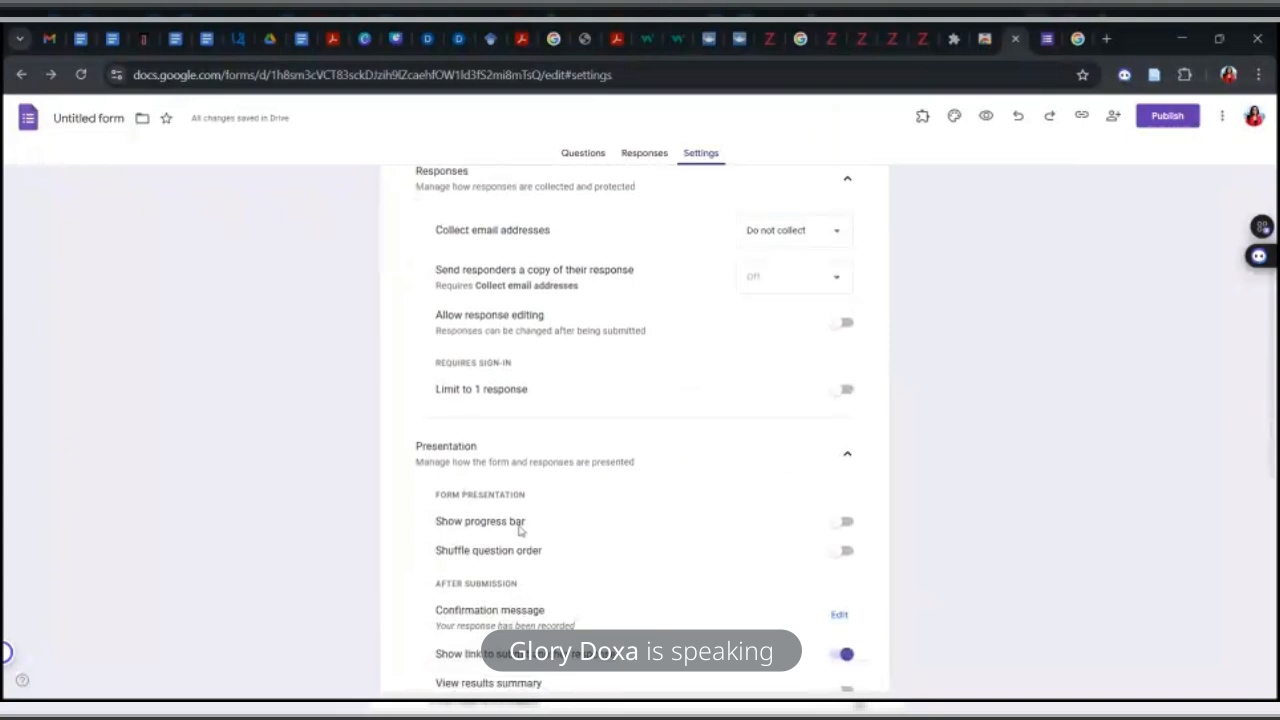
scroll(474, 578, "down", 2)
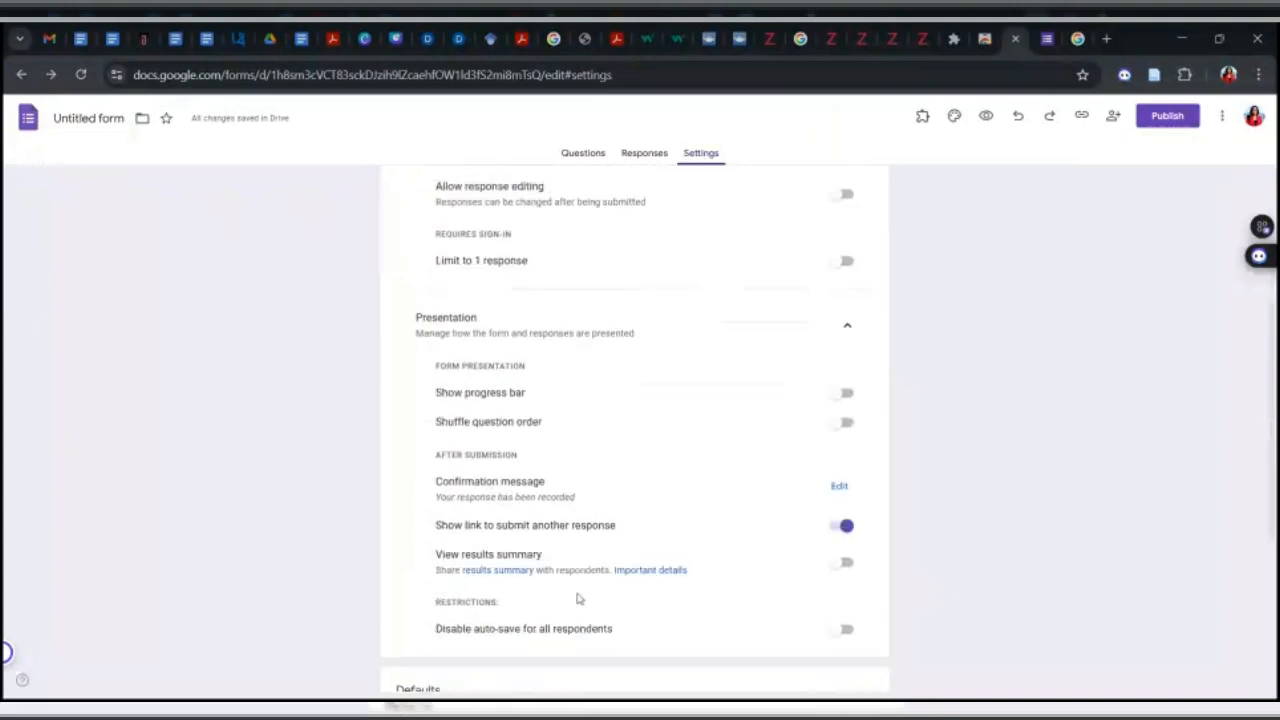
scroll(512, 632, "down", 2)
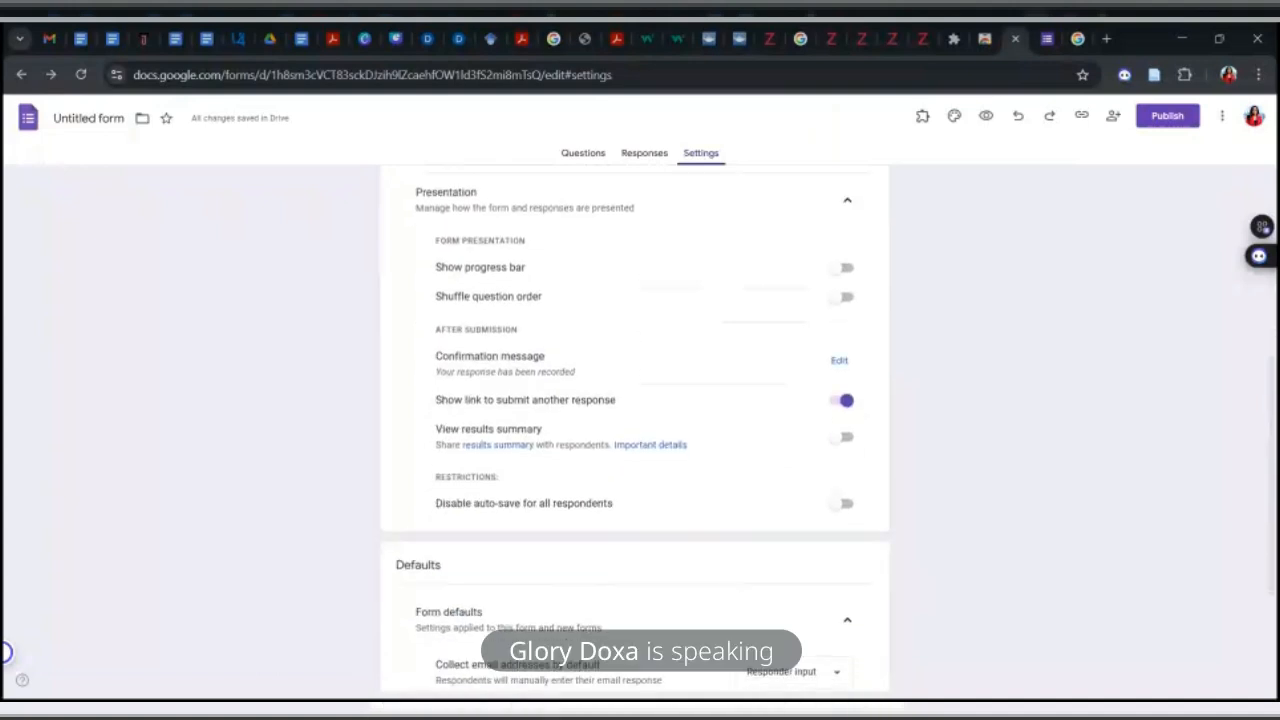
scroll(666, 566, "down", 2)
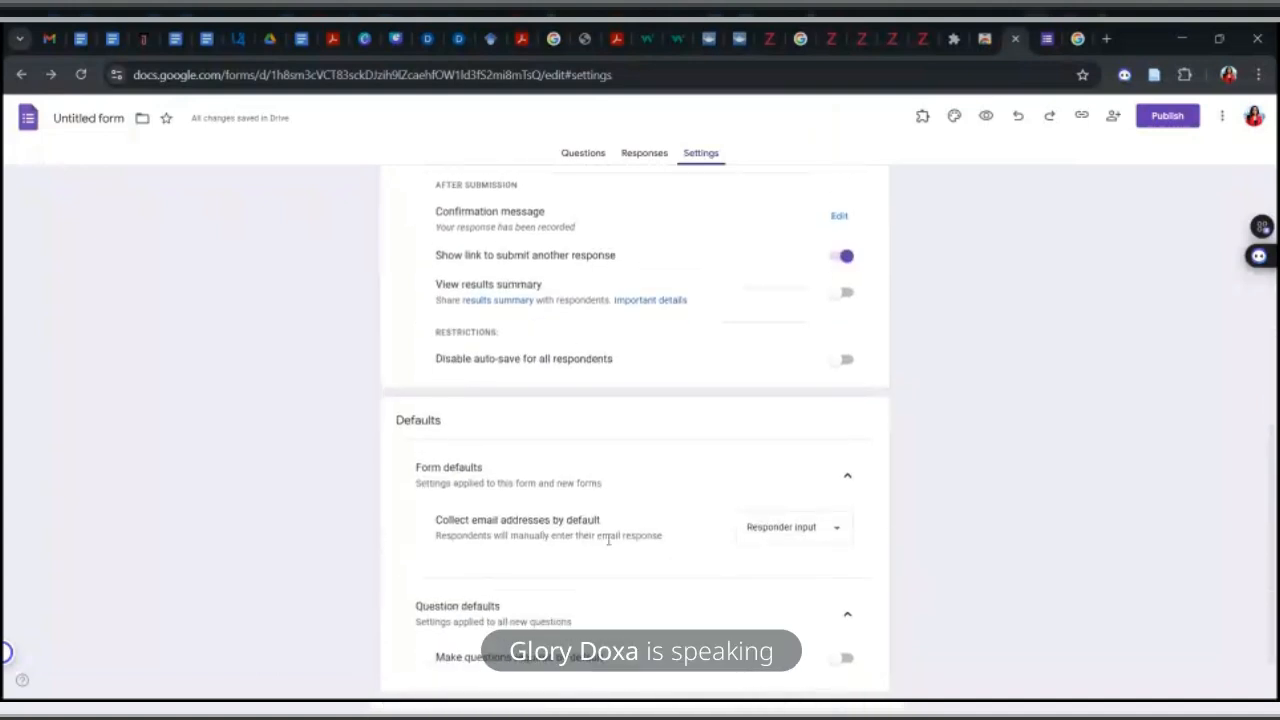
scroll(771, 543, "down", 1)
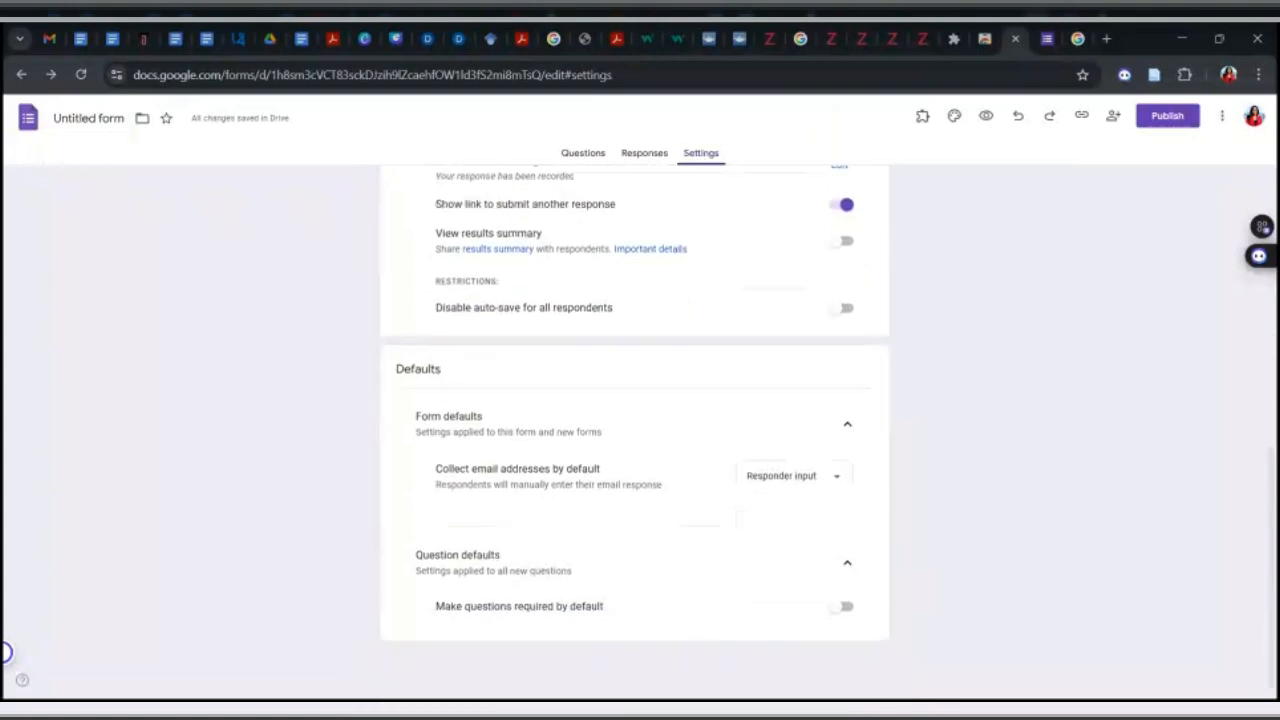
left_click(831, 488)
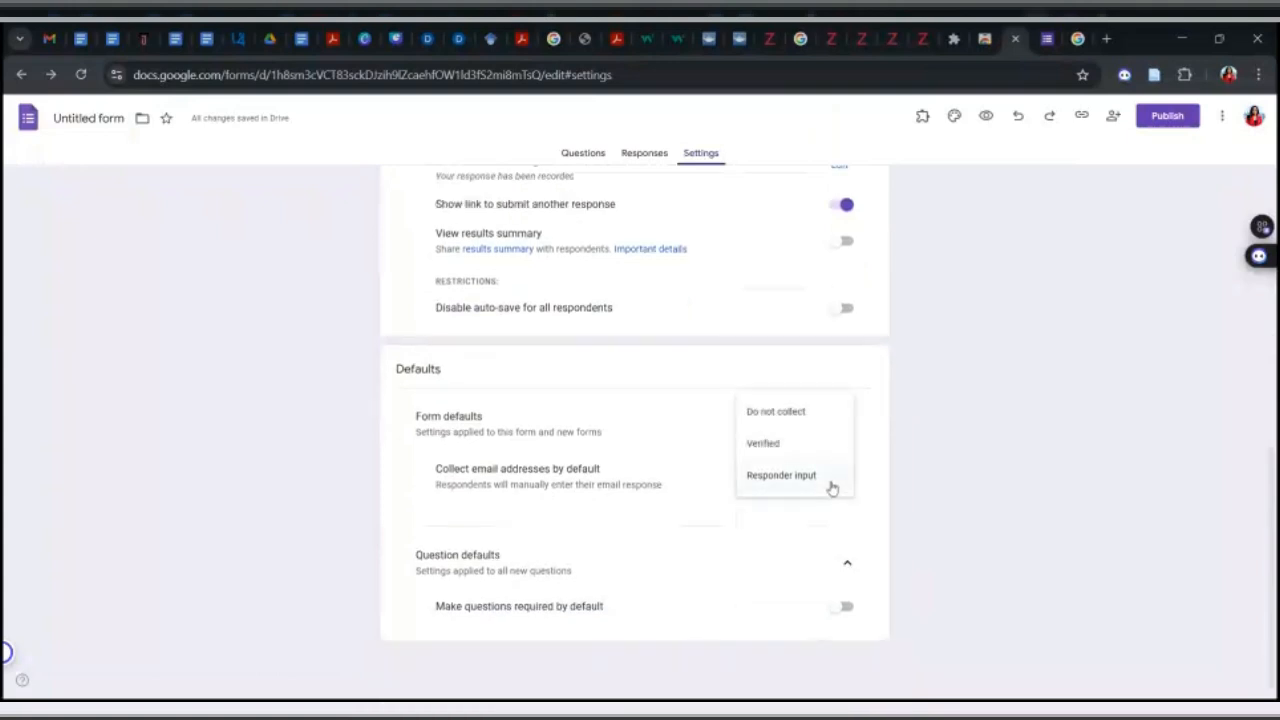
left_click(837, 414)
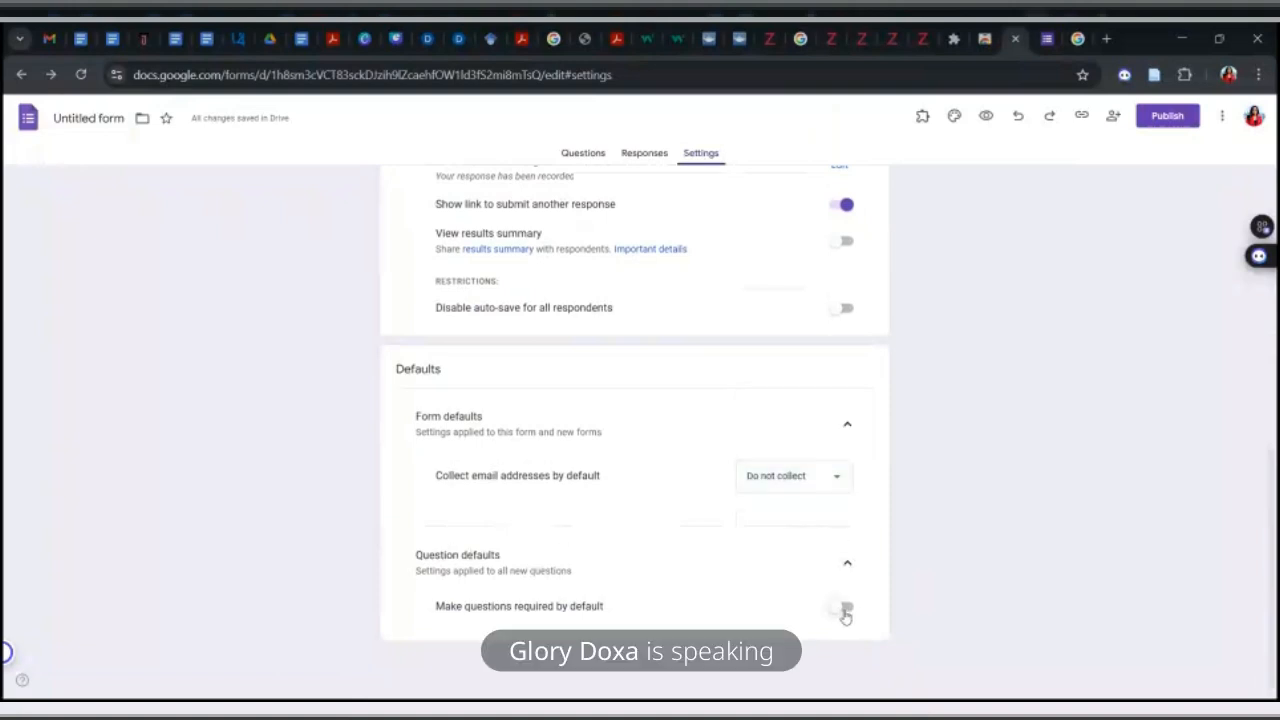
Step: Look over the form's additional actions, such as making a copy, pre-filling, embedding and printing
scroll(845, 617, "up", 3)
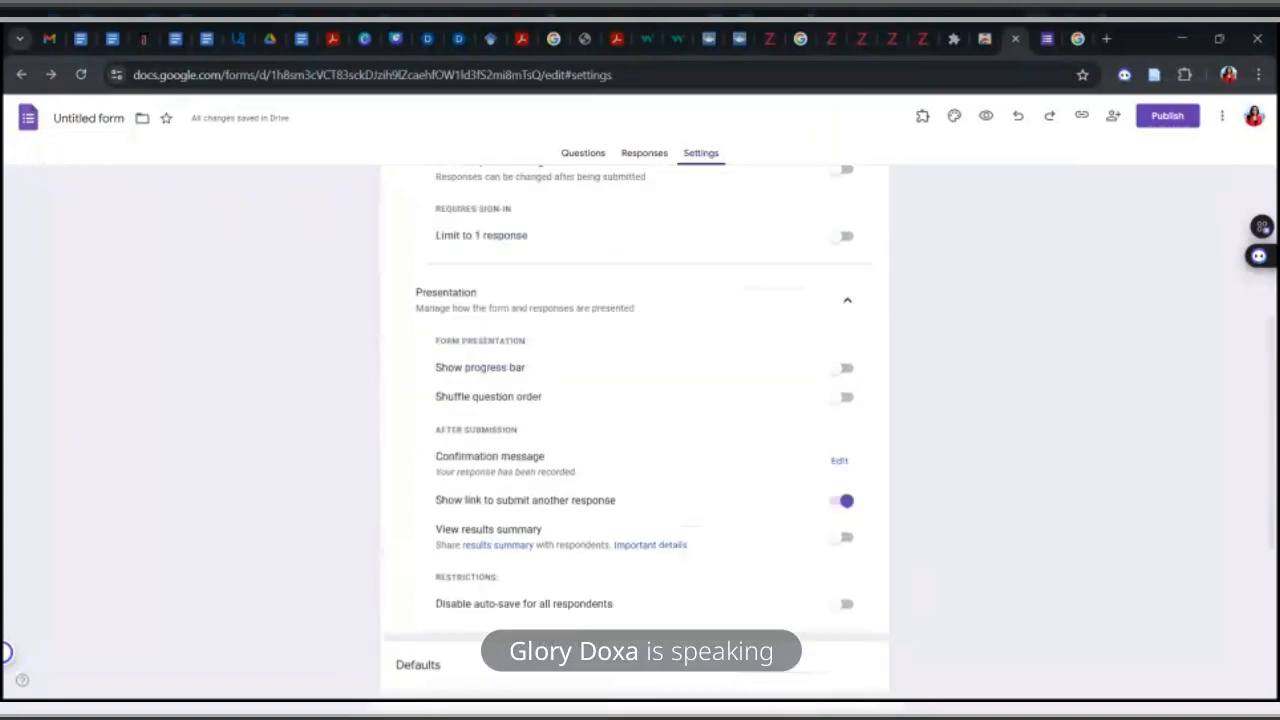
scroll(635, 430, "up", 3)
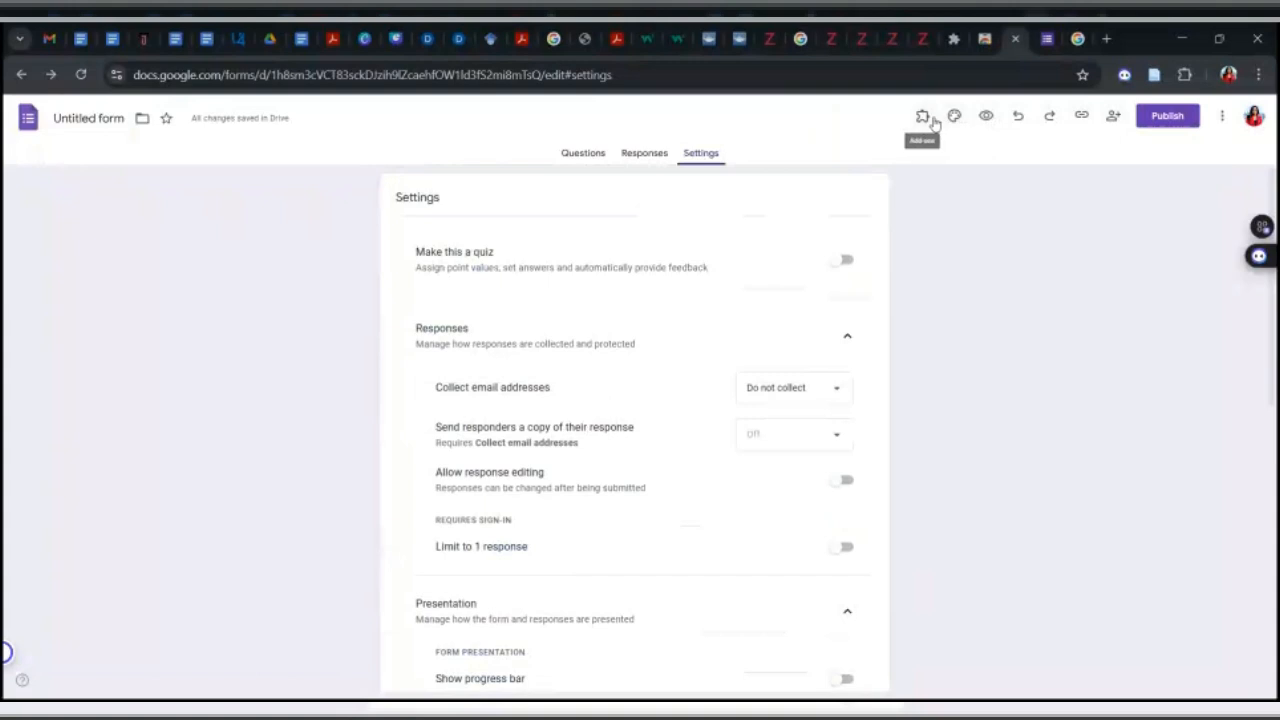
left_click(1219, 117)
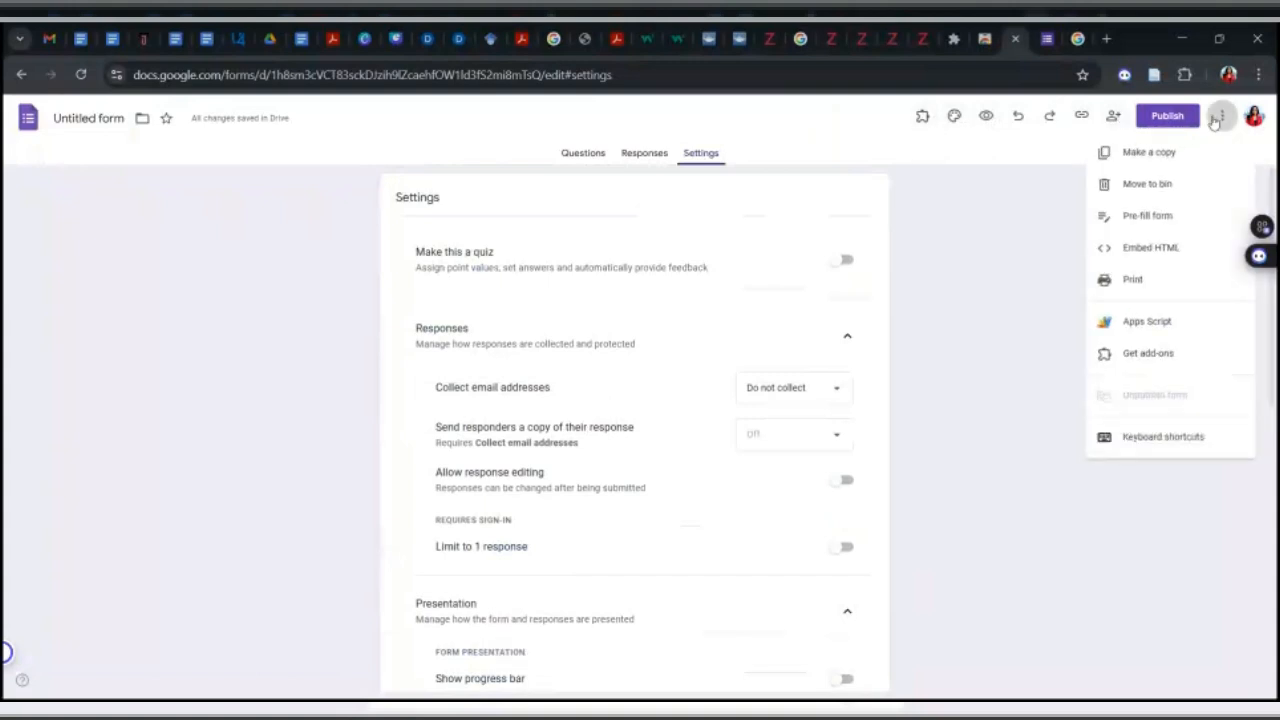
left_click(557, 166)
Step: Return to the form's questions and check the available options for the "Perspectives on Technology" section
left_click(581, 155)
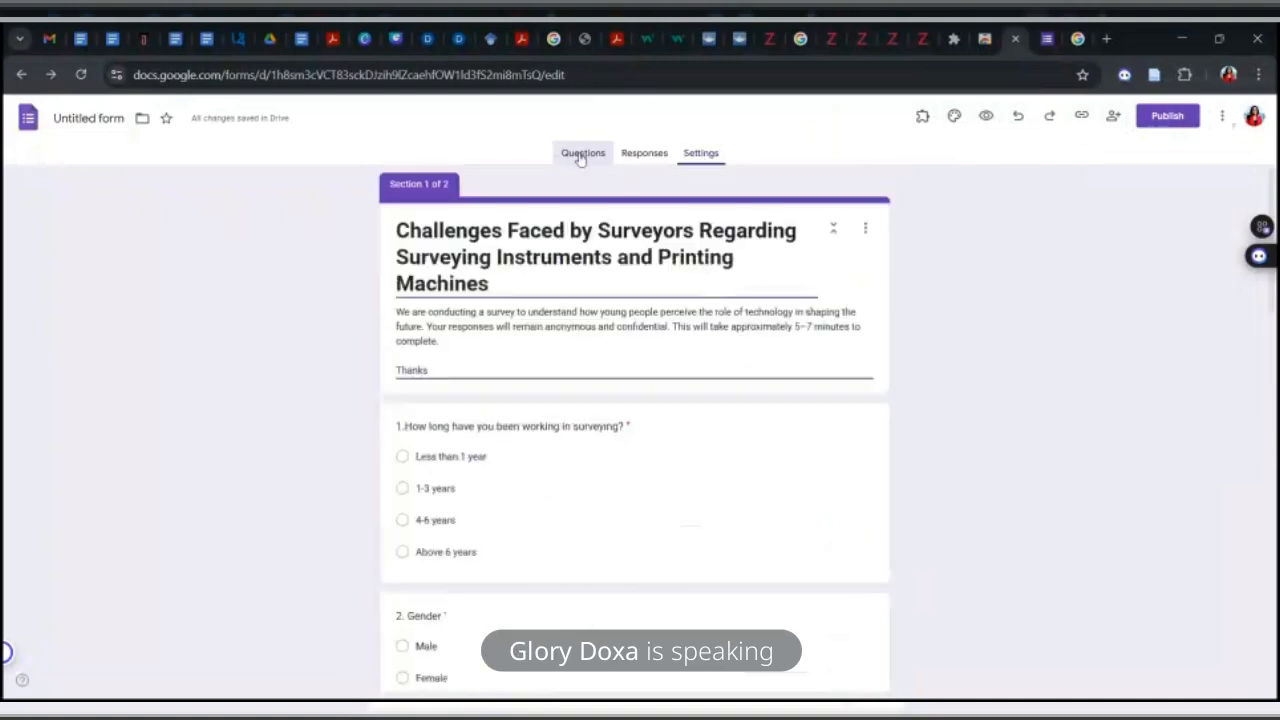
scroll(634, 430, "down", 10)
scroll(971, 651, "down", 1)
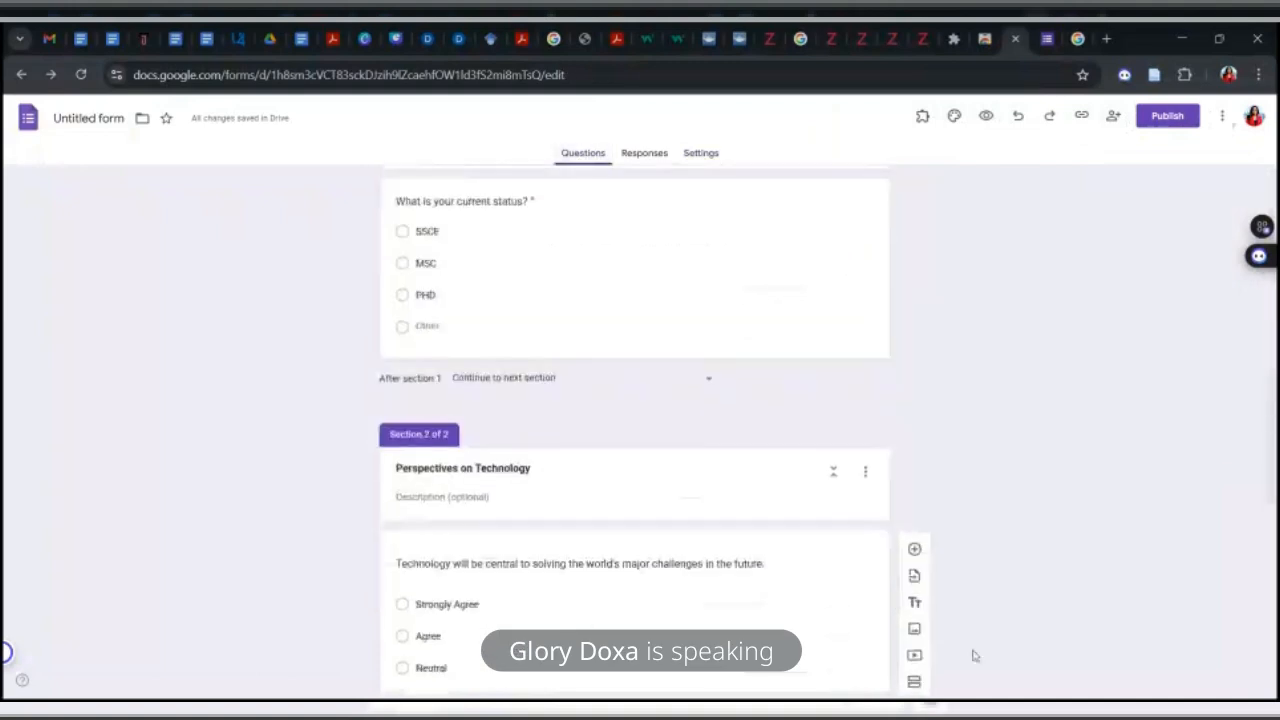
scroll(880, 394, "down", 1)
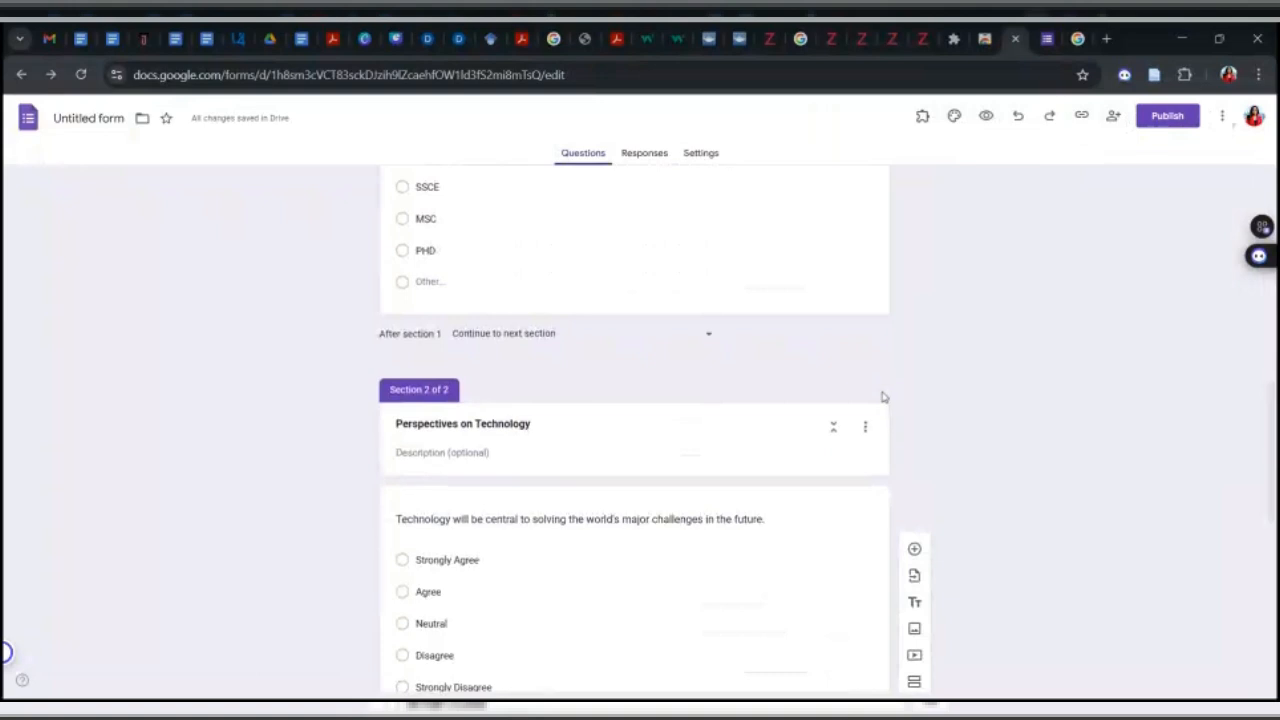
left_click(865, 427)
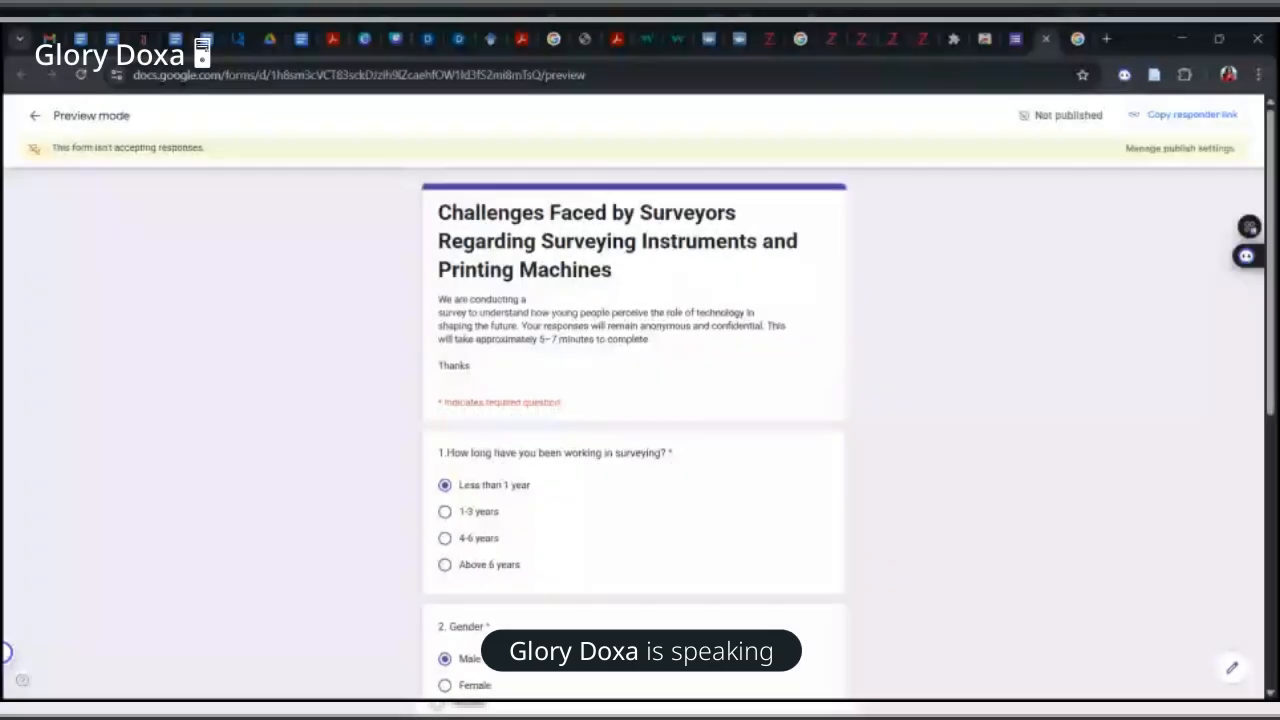
Step: Enter "Anything" as the Other answer to the current status question in the preview, and continue to the next section
scroll(634, 420, "down", 3)
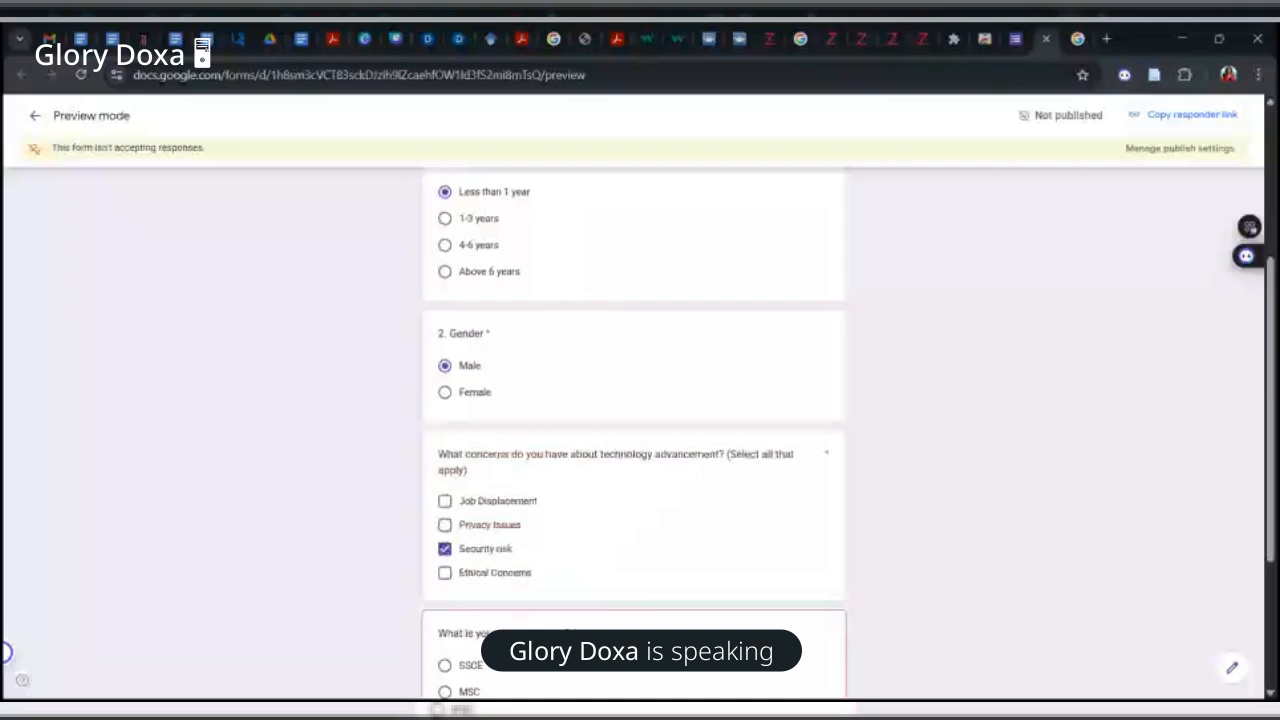
scroll(634, 420, "down", 3)
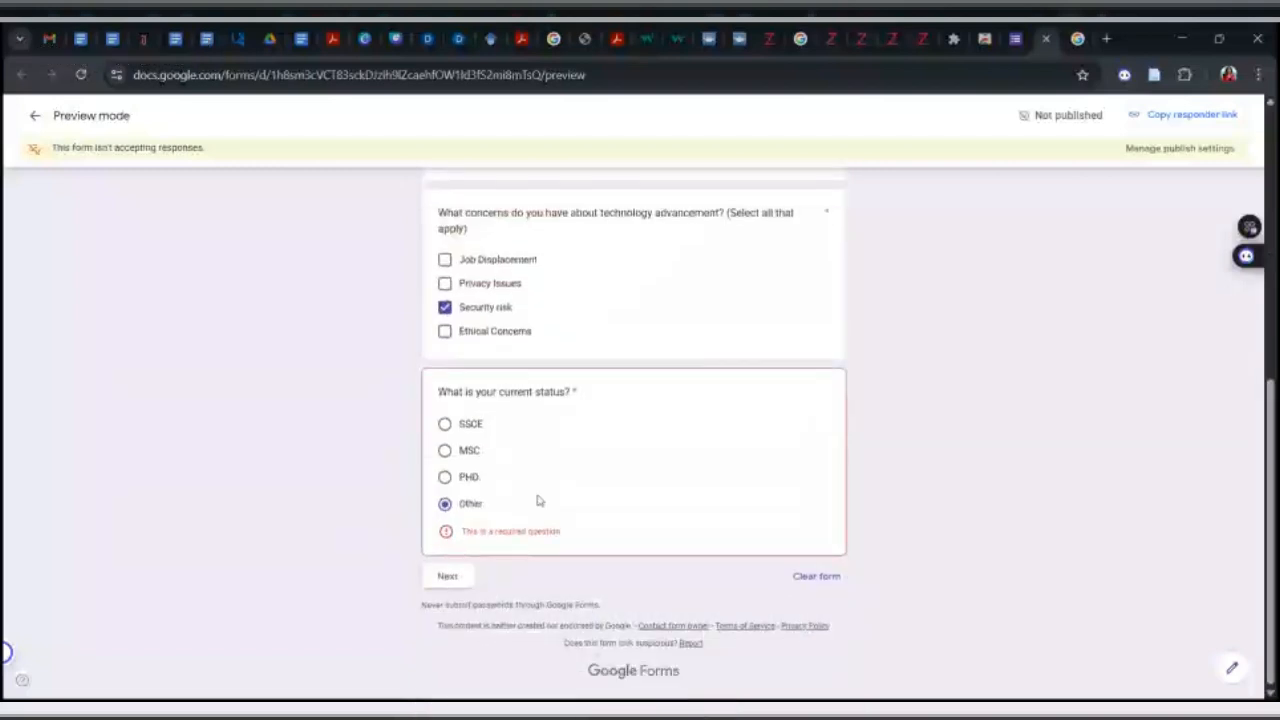
left_click(538, 503)
type("Anything")
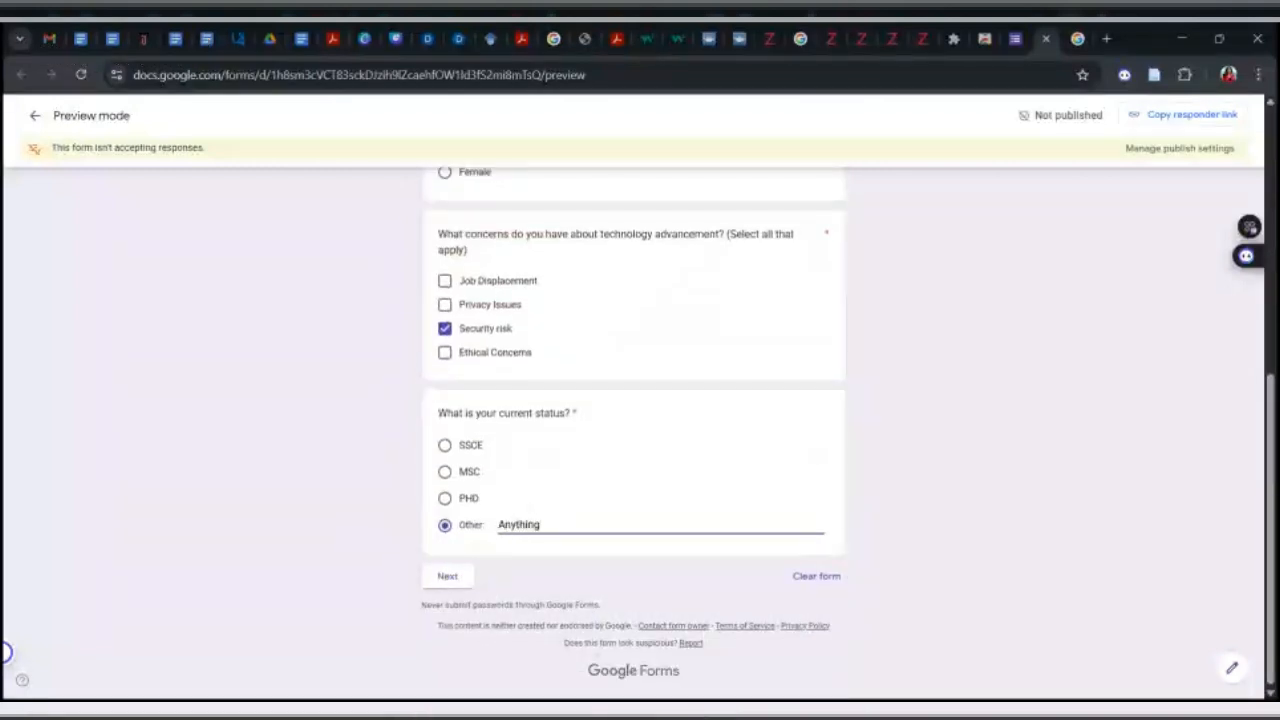
left_click(420, 575)
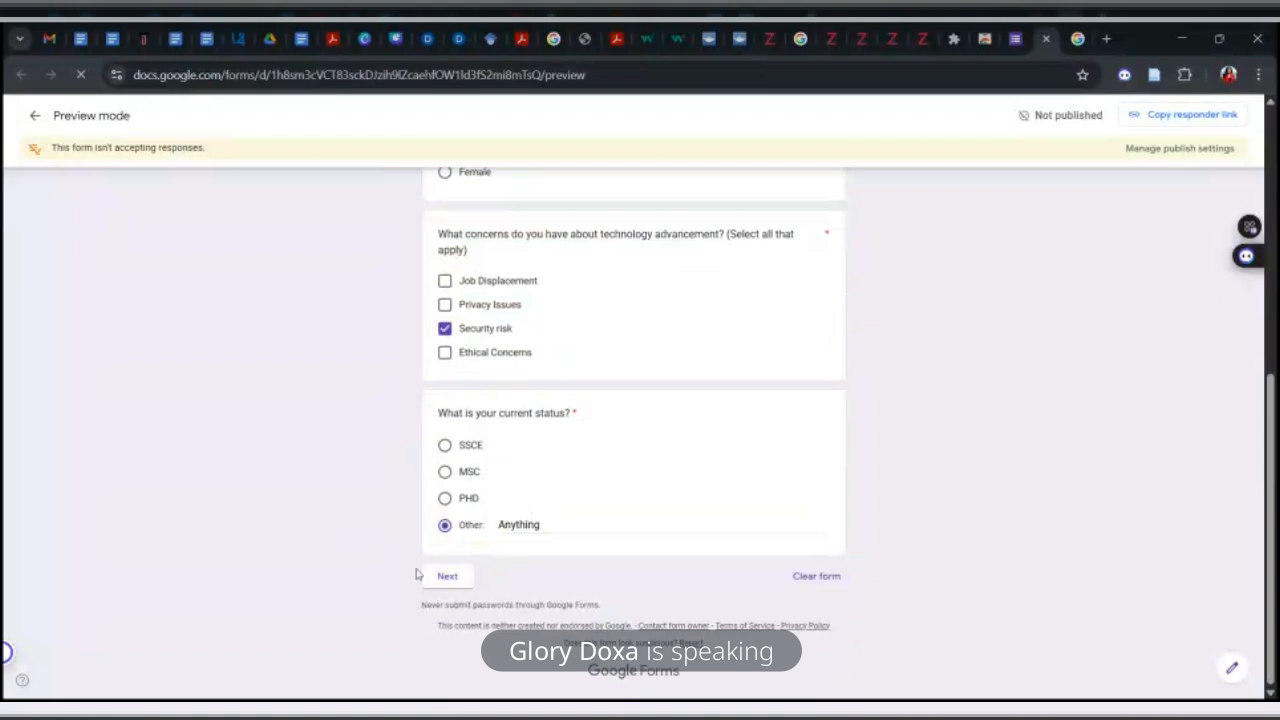
Step: Open the preview's "Perspectives on Technology" section and try the drop-down question's answers Yes, I don't know and No
left_click(471, 580)
left_click(466, 582)
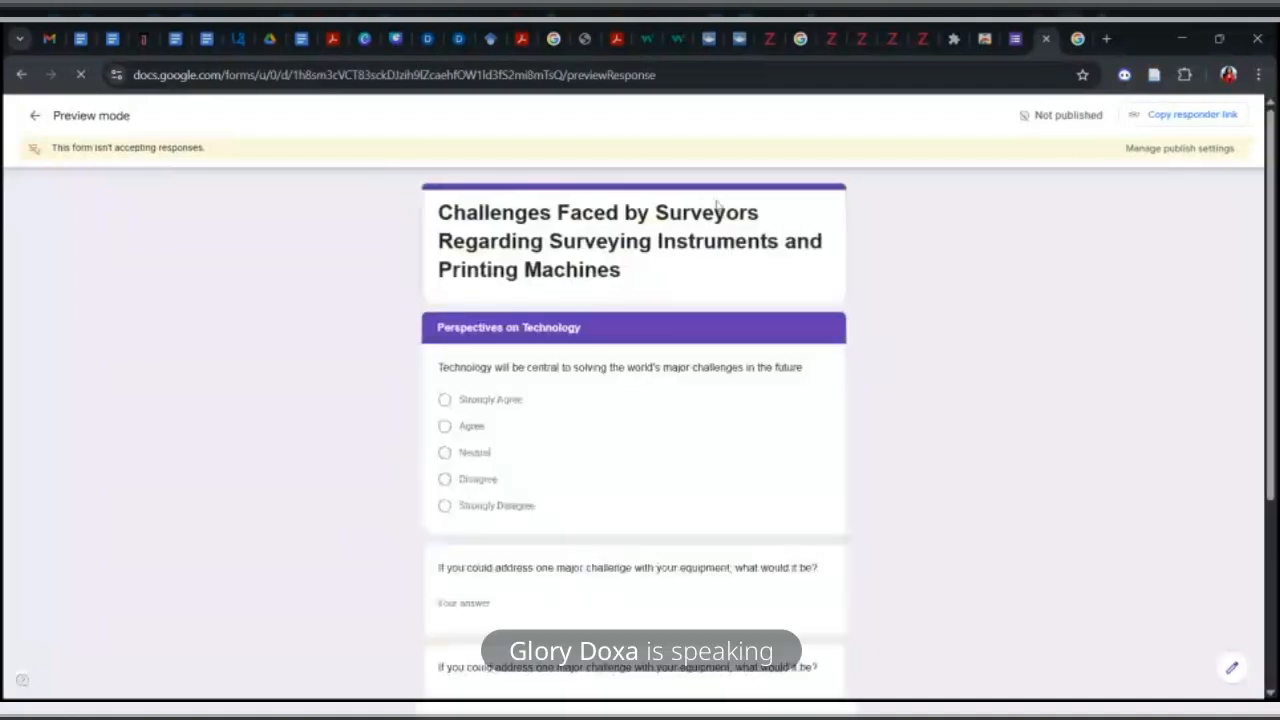
scroll(716, 205, "down", 3)
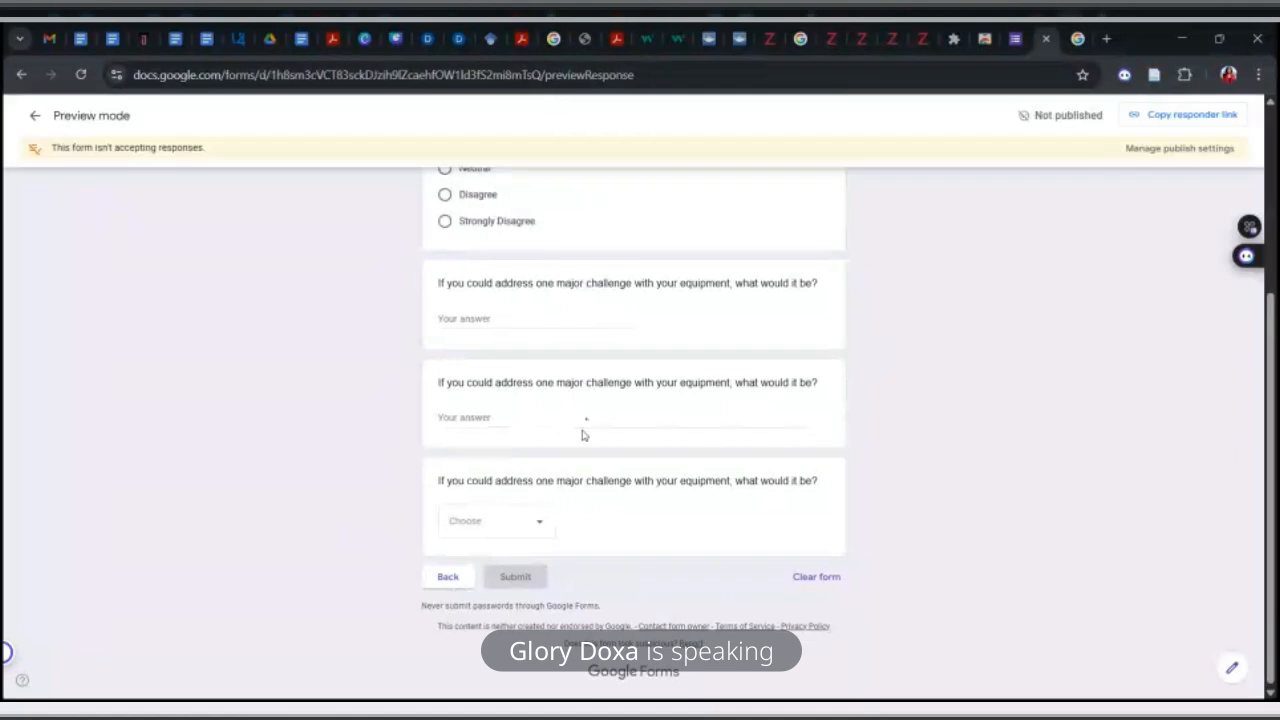
left_click(538, 535)
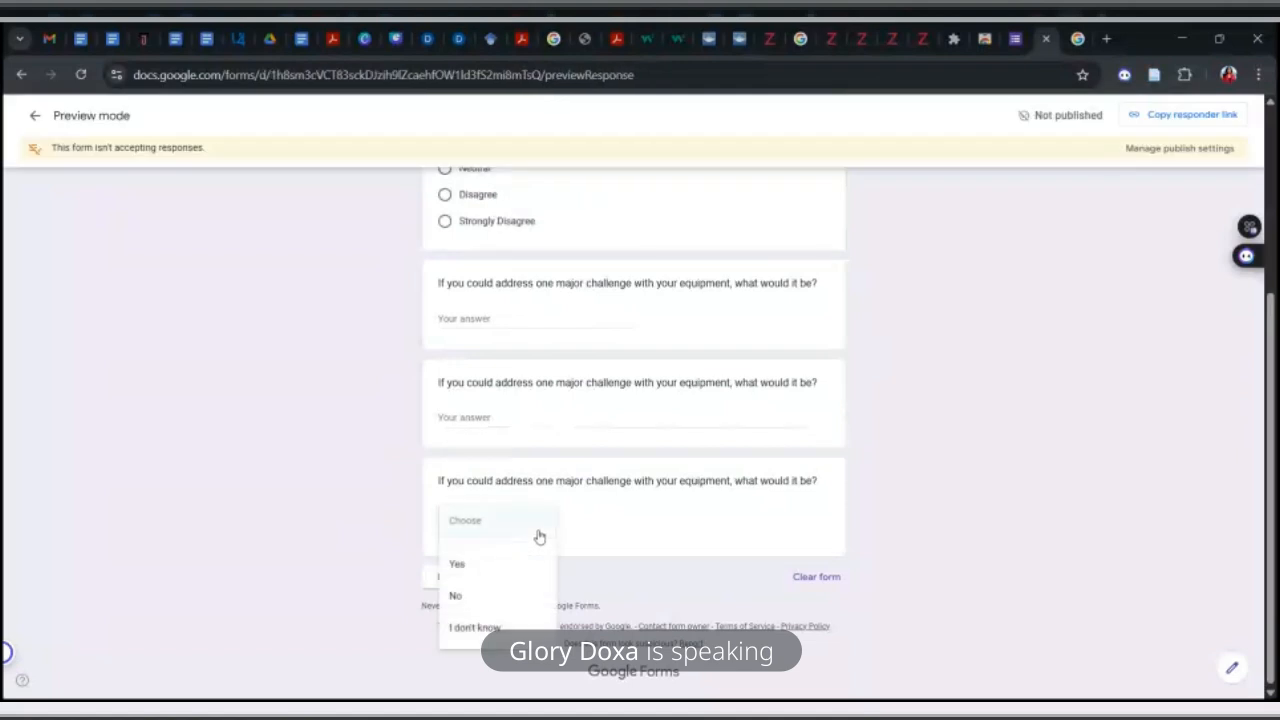
left_click(486, 563)
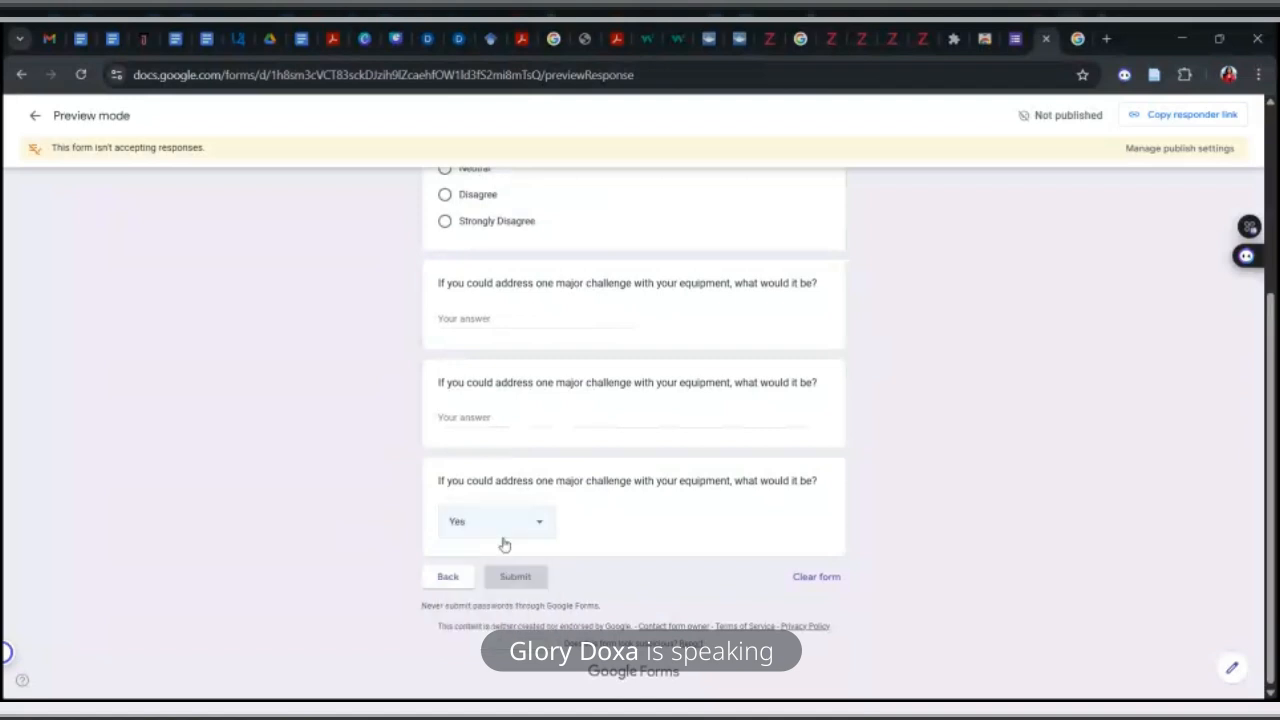
left_click(524, 522)
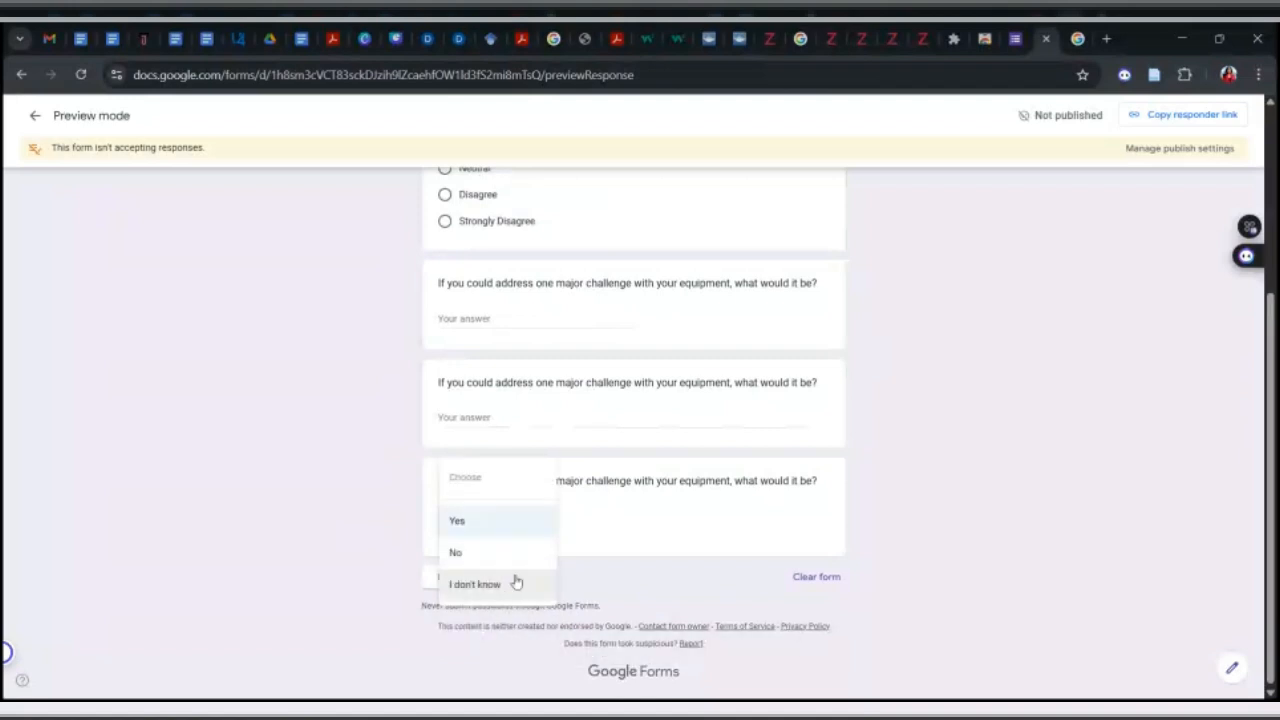
left_click(517, 583)
left_click(537, 527)
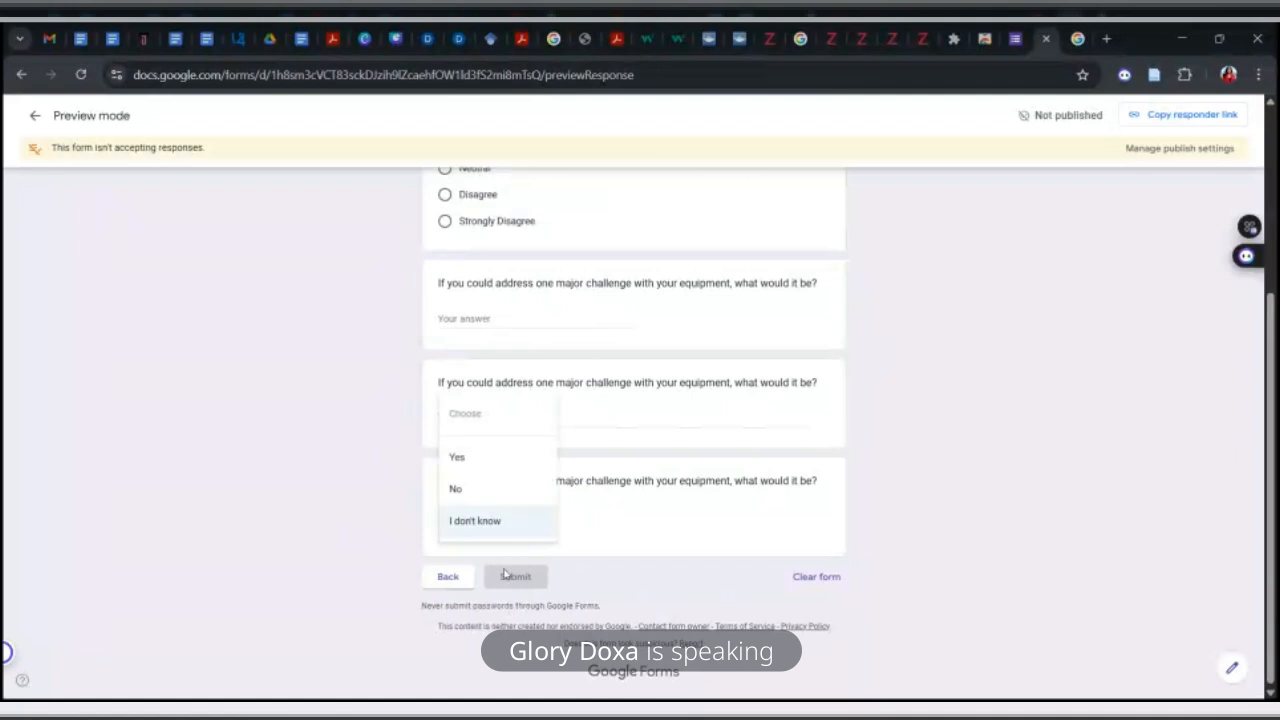
left_click(500, 489)
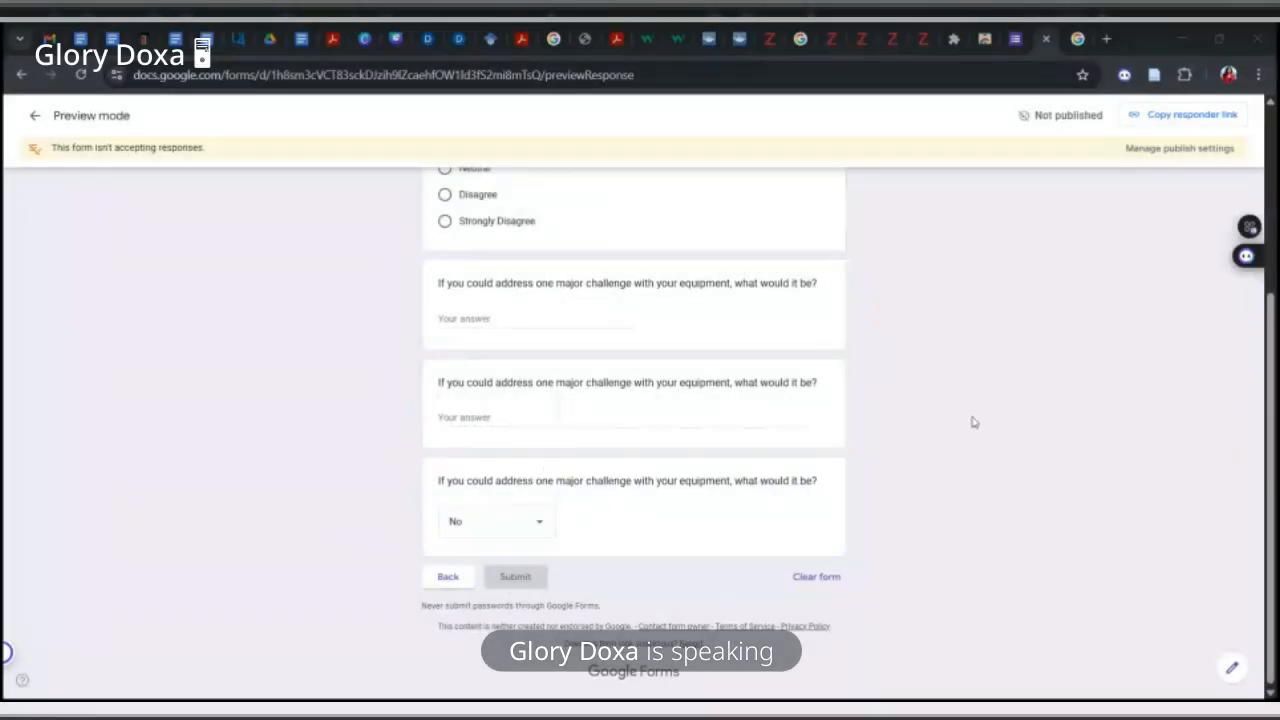
scroll(971, 423, "up", 3)
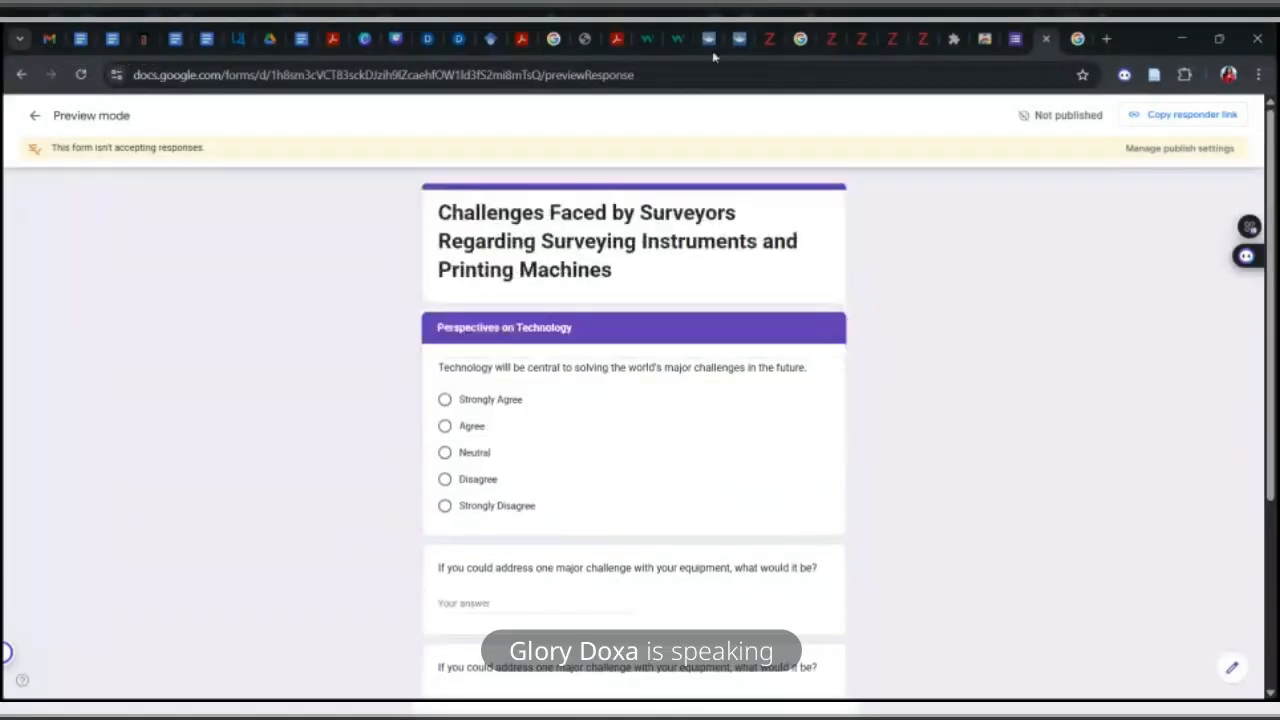
Step: Return to the form editor and duplicate the "What is your current status?" question in section 1
key("ctrl+shift+Tab")
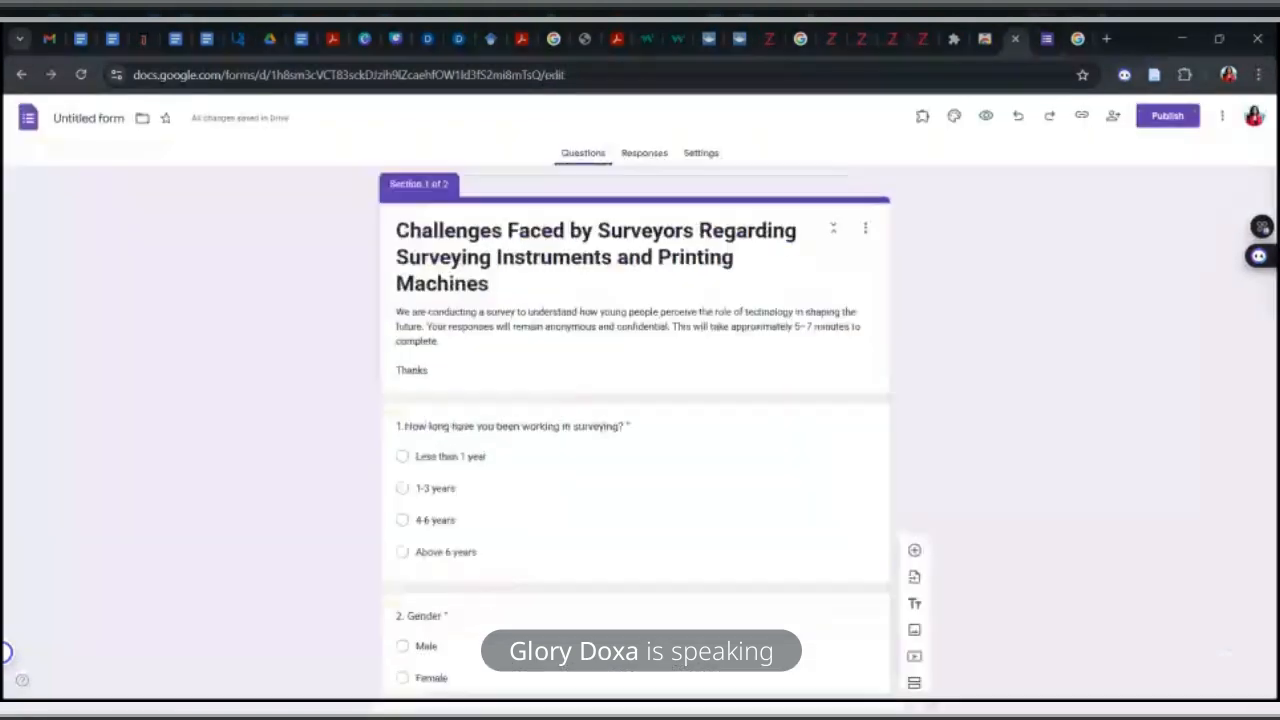
scroll(635, 430, "down", 15)
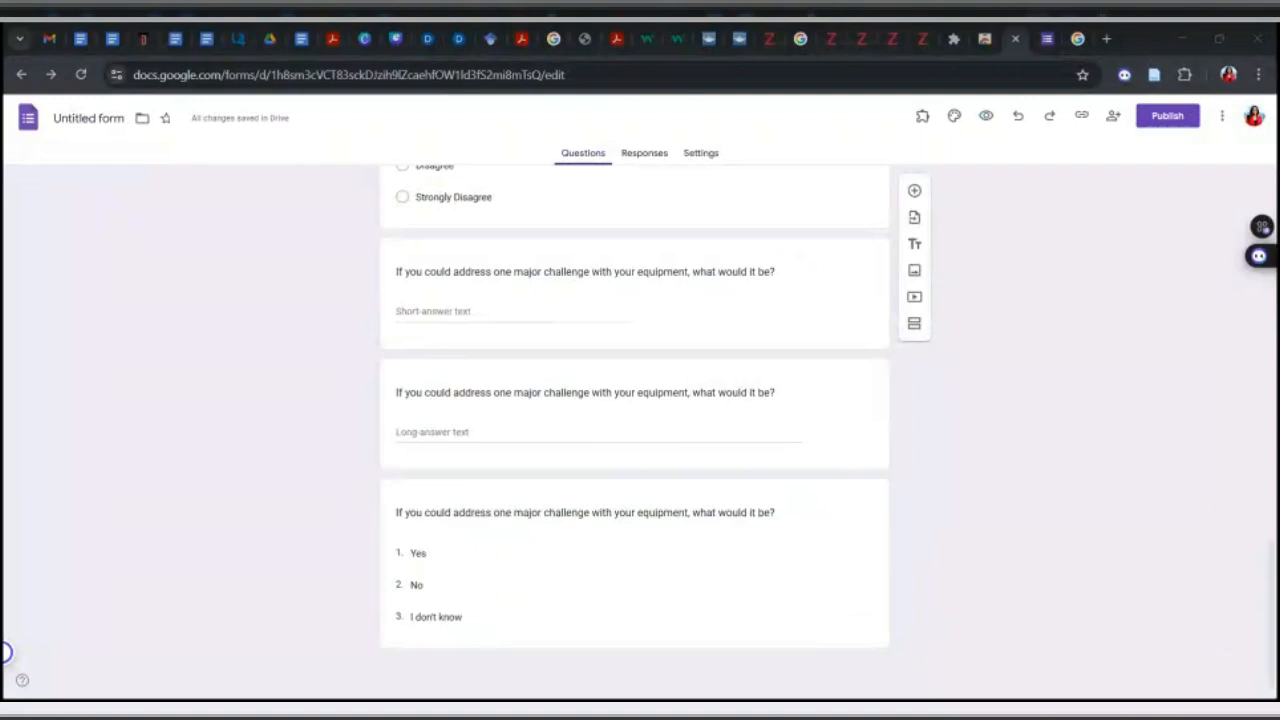
left_click(1148, 431)
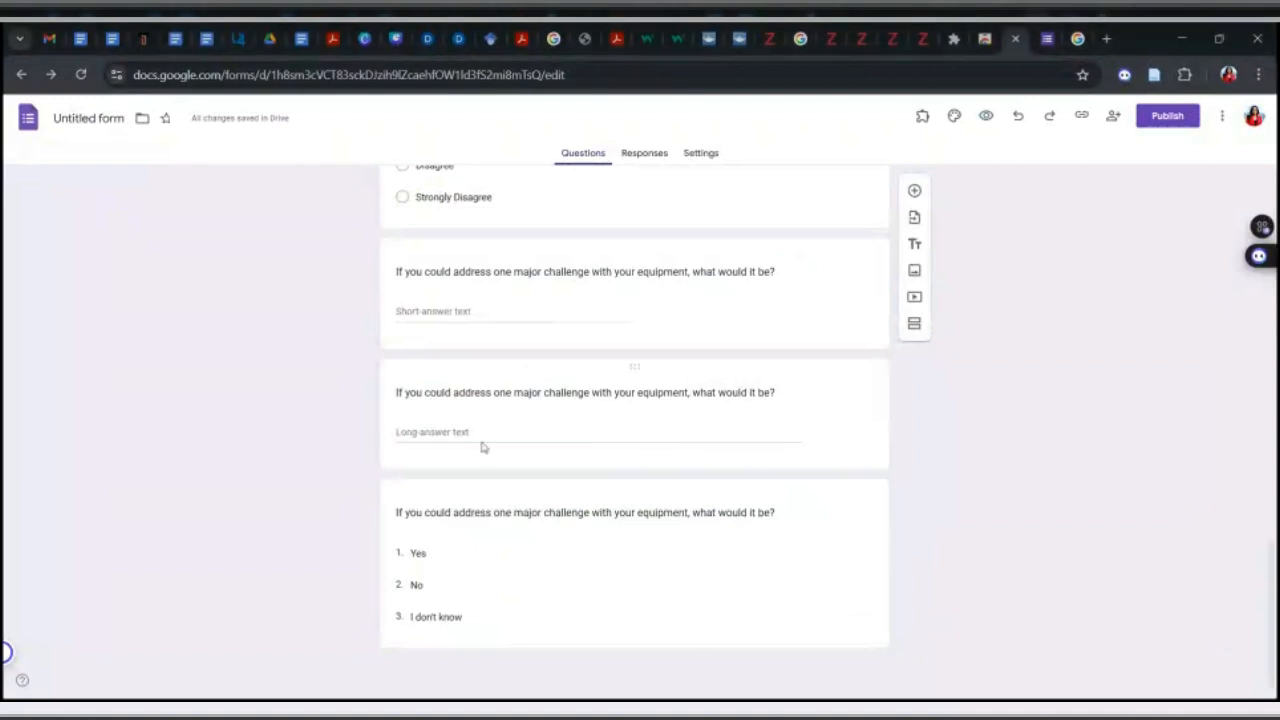
left_click(722, 583)
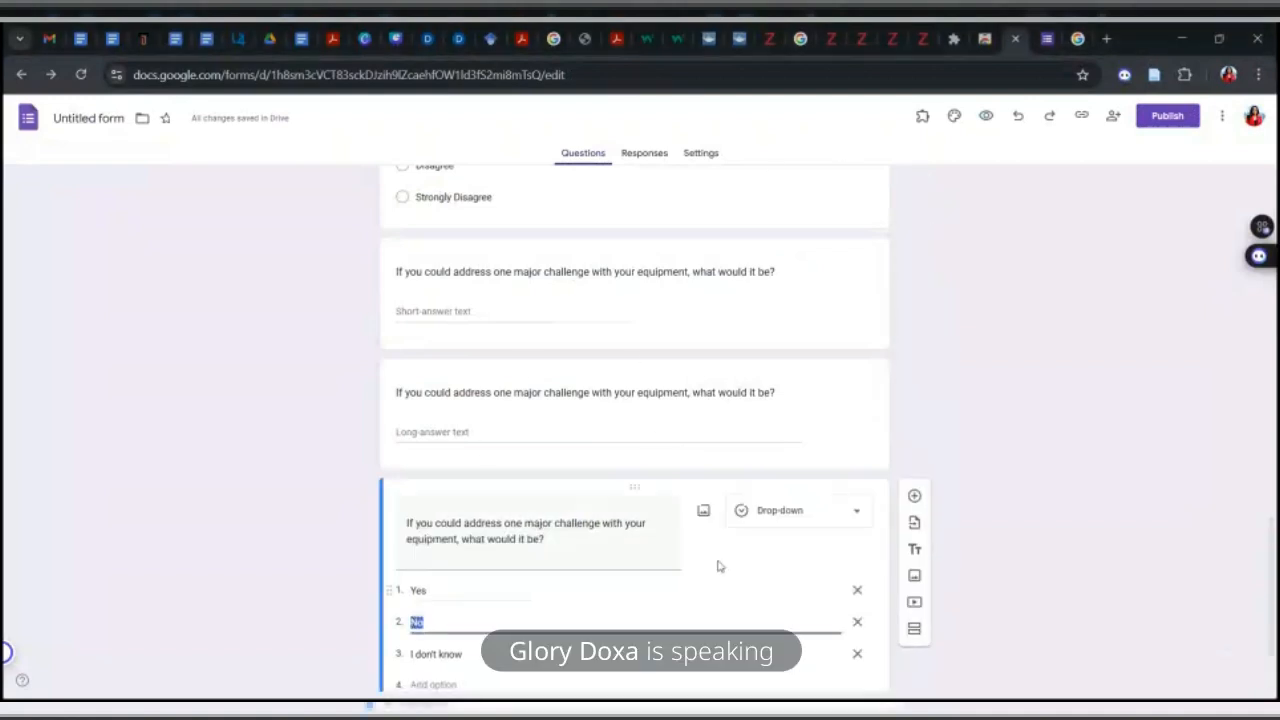
scroll(764, 400, "up", 7)
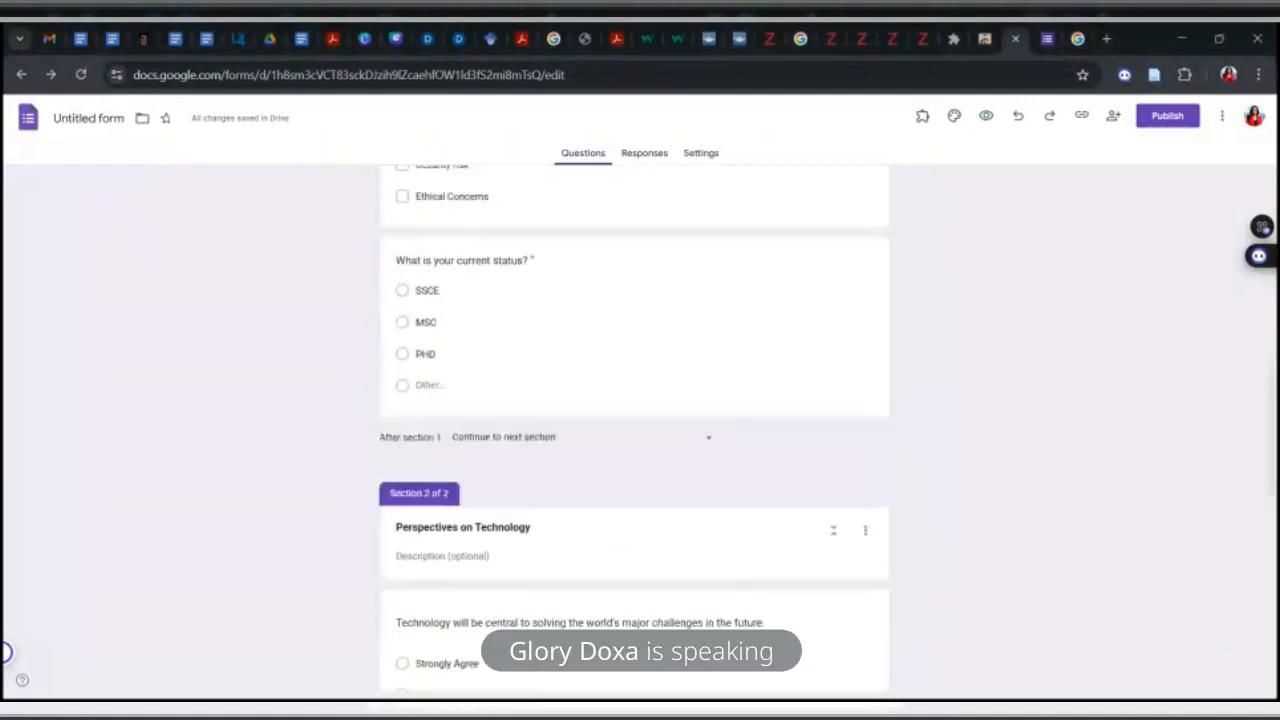
left_click(760, 400)
left_click(699, 572)
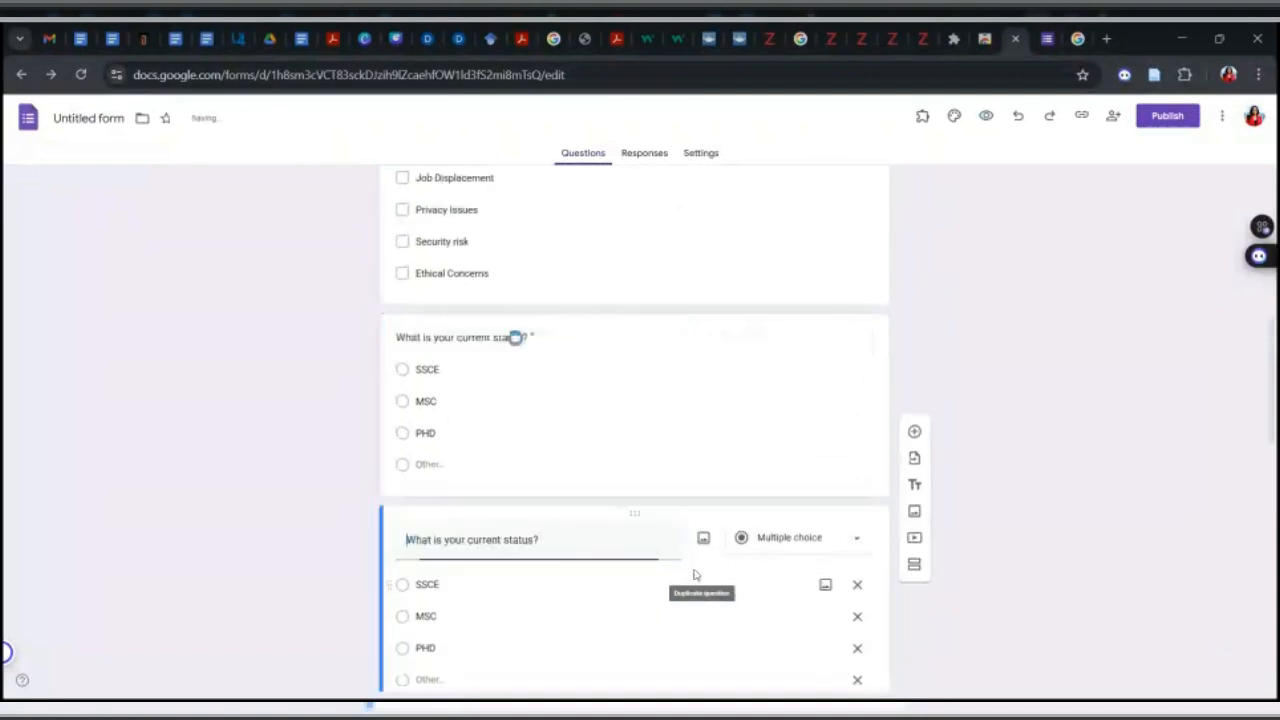
Step: Retitle the duplicated question "Have you ever used any emerging technologies (e.g., AI, VR, AR) in your personal or professional life?"
triple_click(591, 537)
key("ctrl+v")
scroll(591, 548, "down", 1)
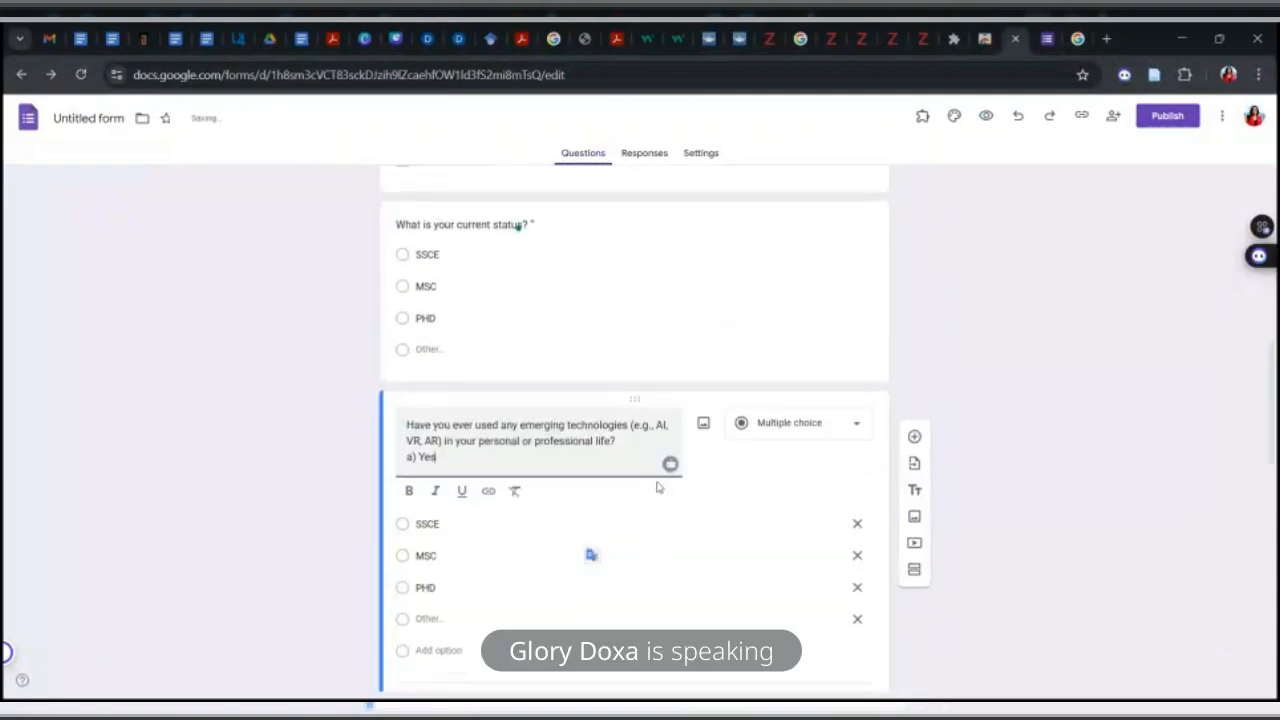
key("BackSpace")
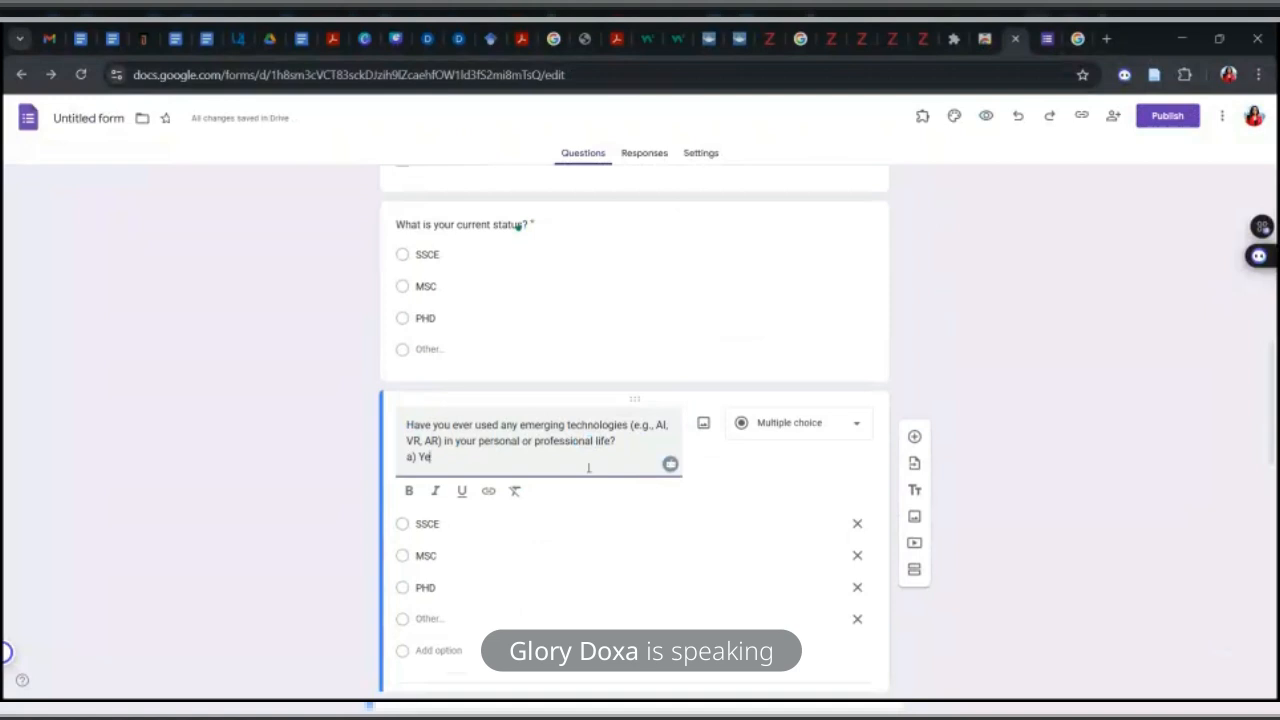
key("BackSpace")
key("BackSpace")
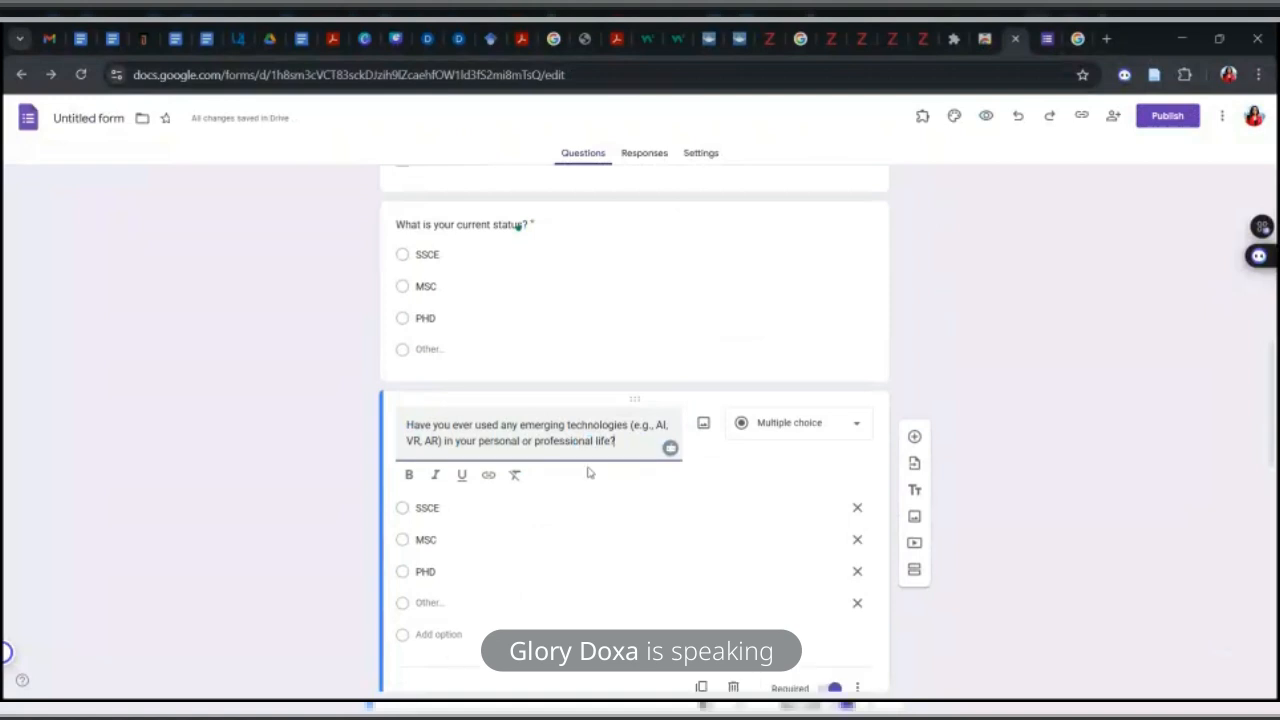
Step: Reduce the emerging technologies question's answers to Yes and No, removing the Other and PHD options
scroll(589, 471, "down", 1)
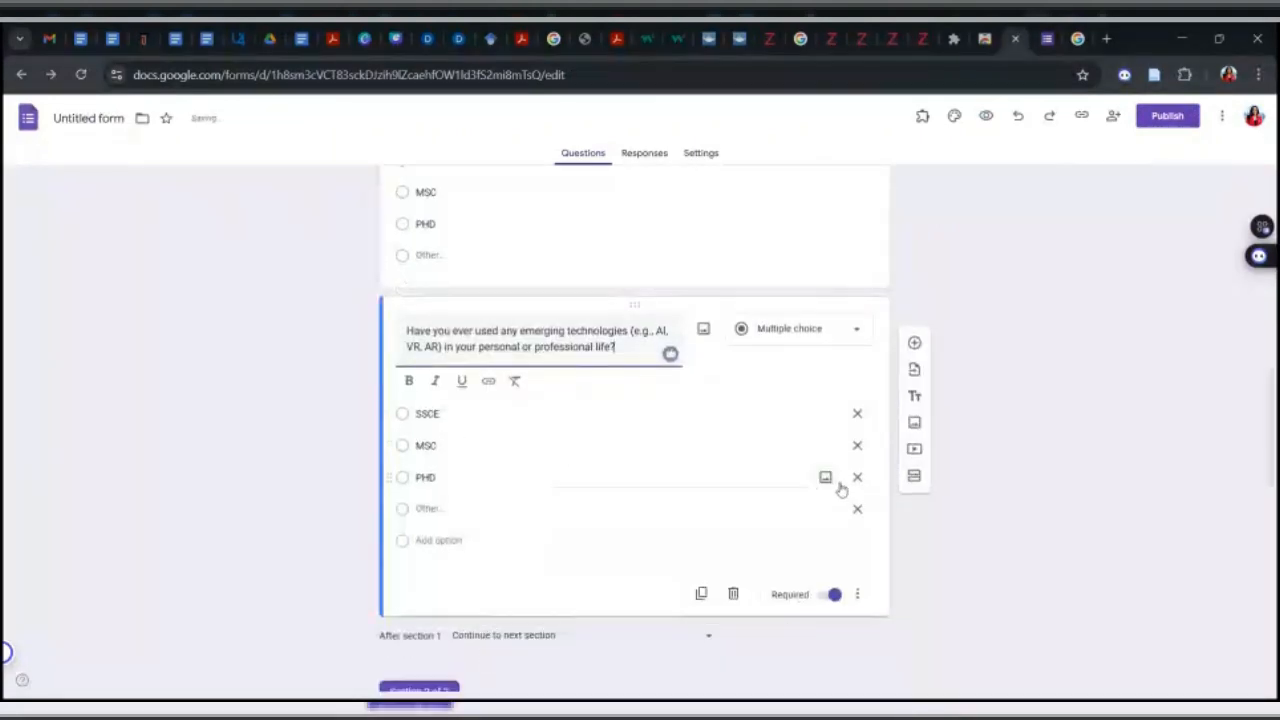
left_click(840, 489)
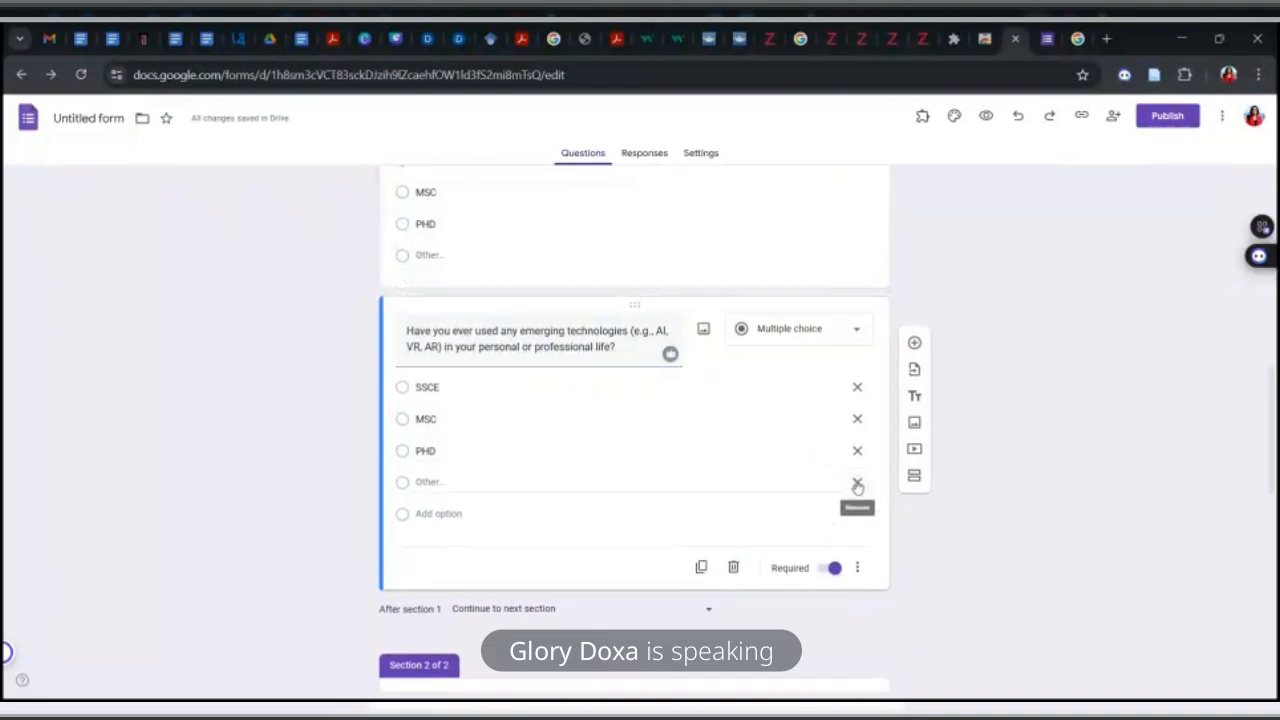
left_click(857, 486)
left_click(467, 380)
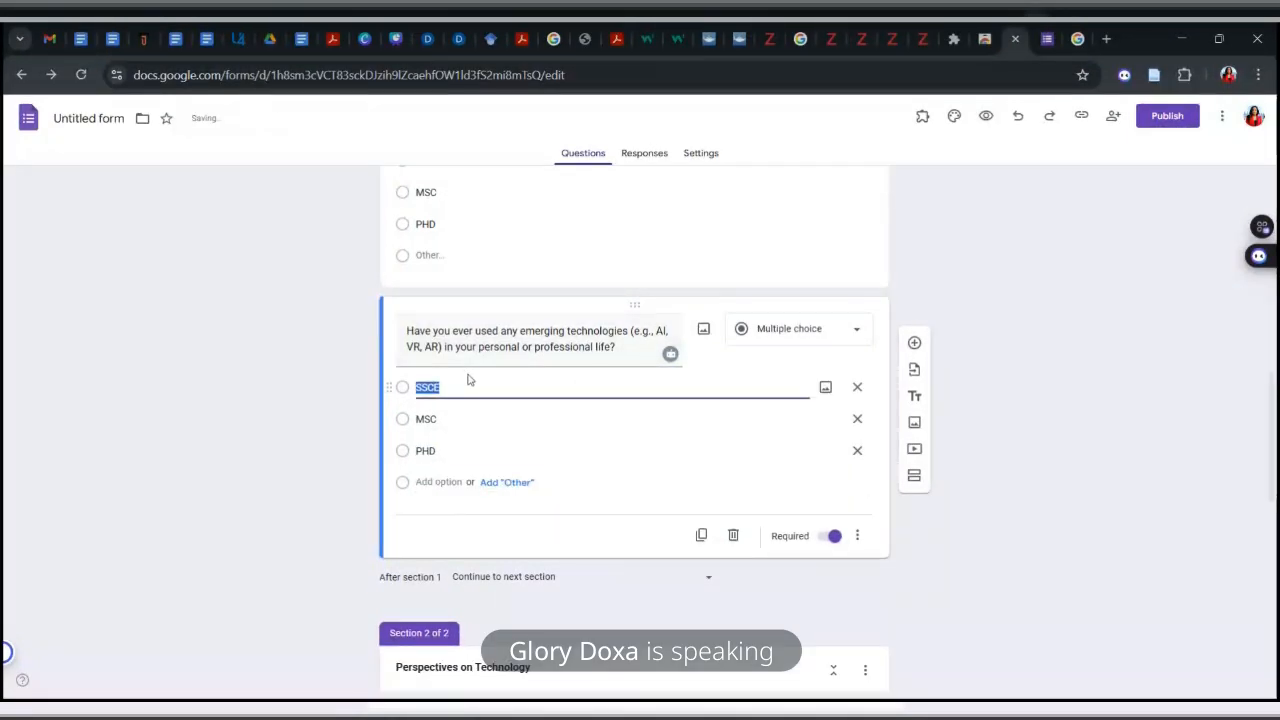
type("Yes")
left_click(449, 420)
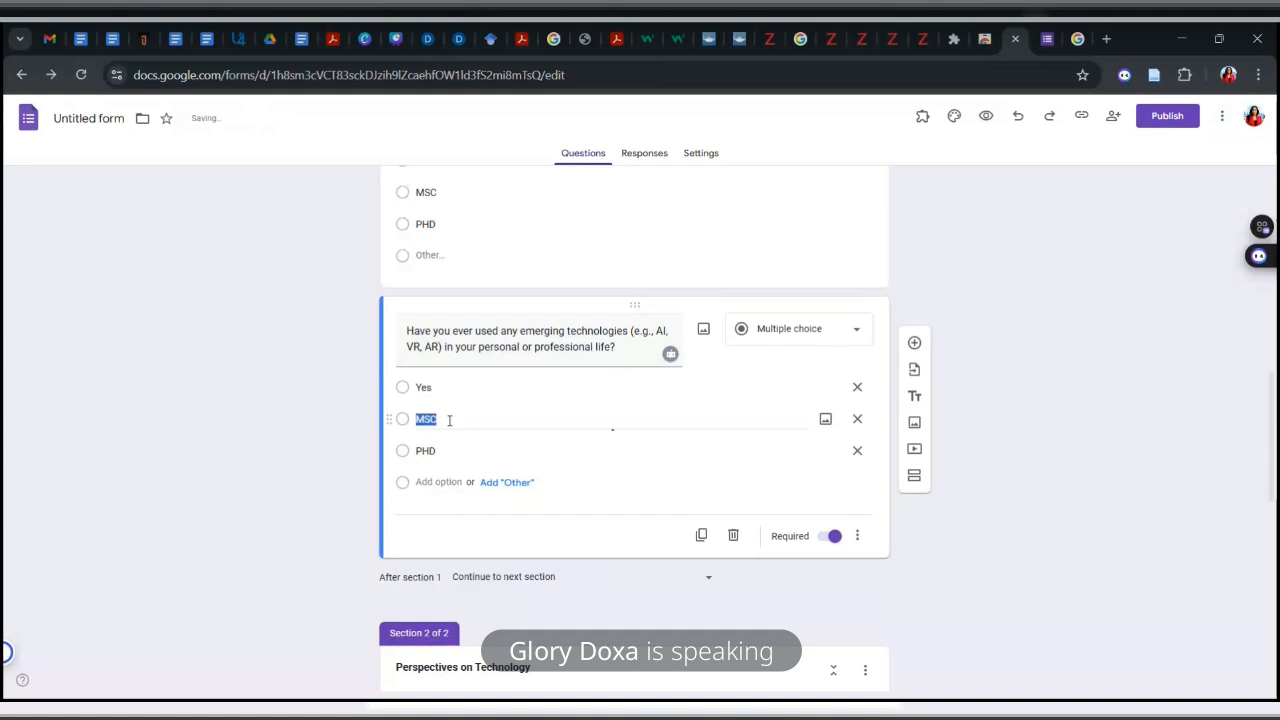
type("No")
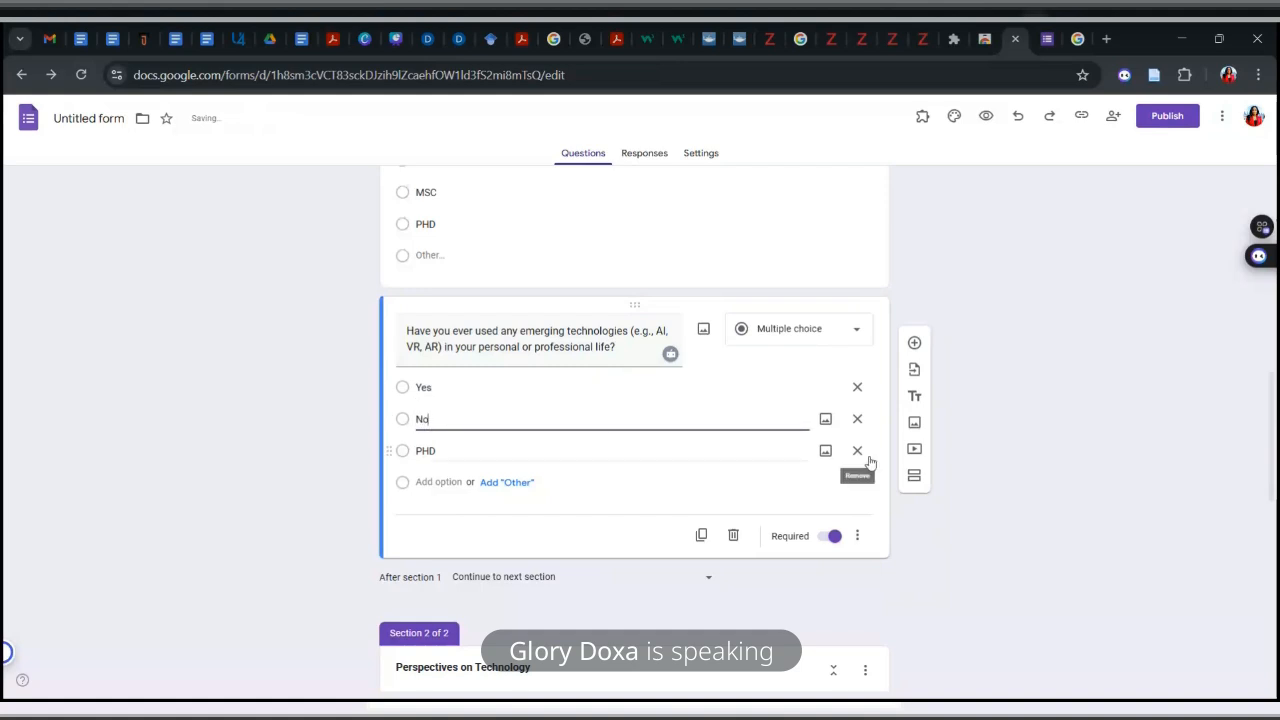
left_click(857, 451)
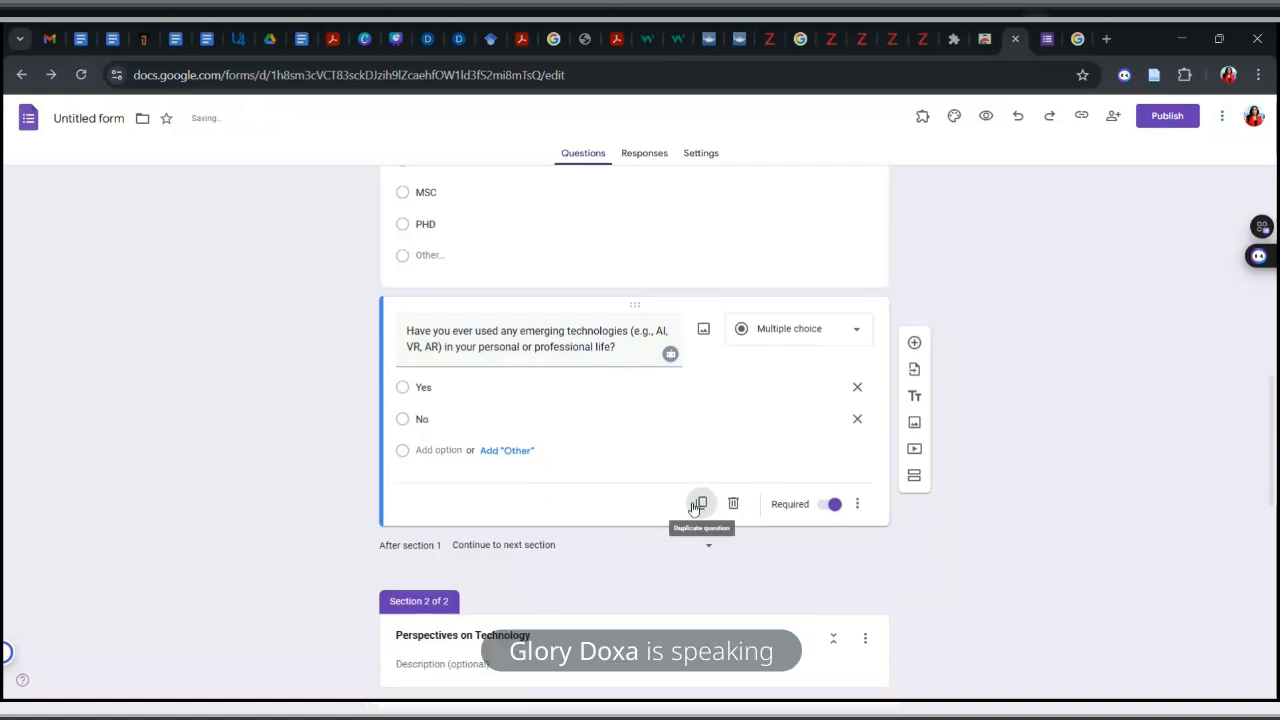
Step: Duplicate the emerging technologies question and retitle the copy "How likely are you to adopt new technologies in the next 6 months?"
left_click(700, 504)
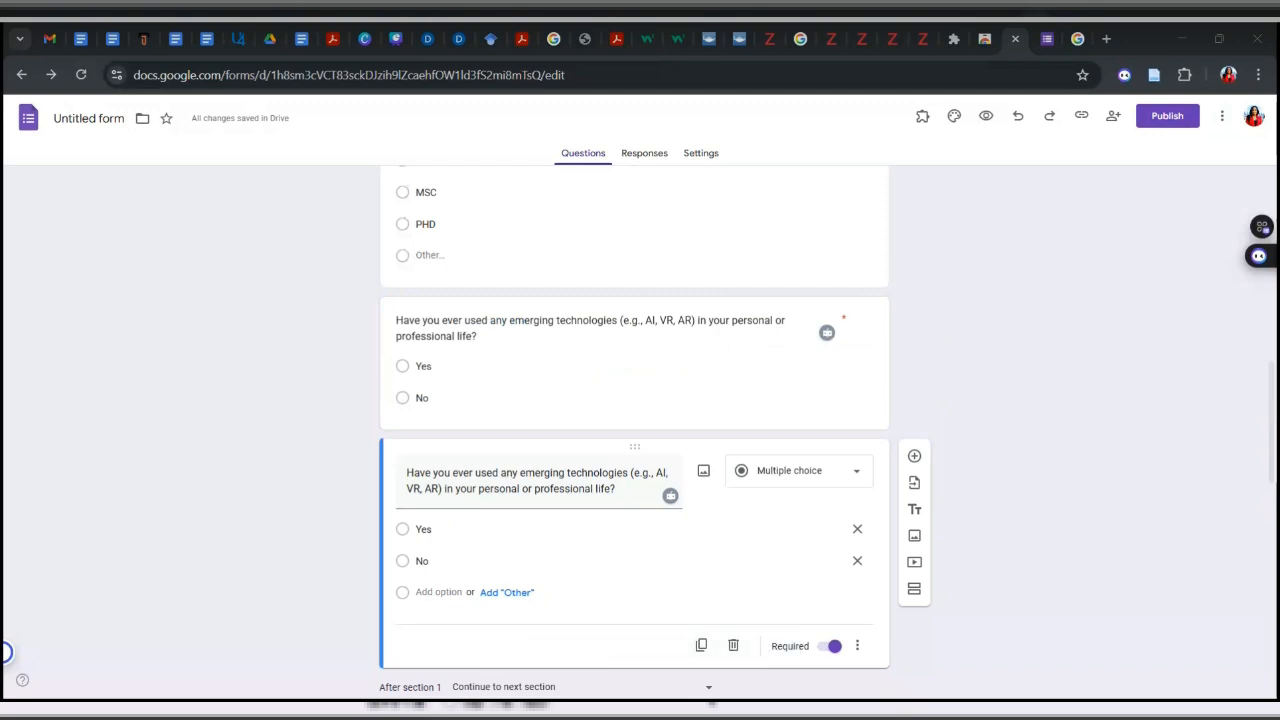
left_click(1039, 390)
triple_click(617, 483)
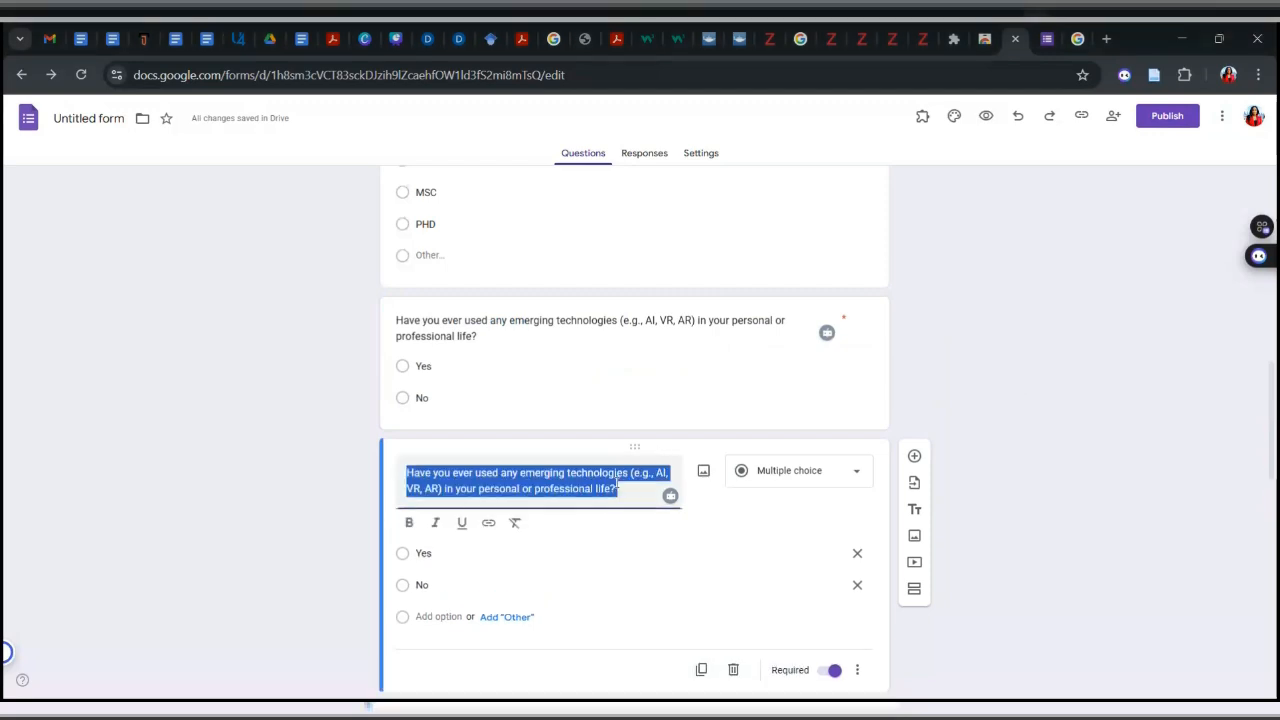
type("How likely are you to adopt new technologies in the next 6 months?")
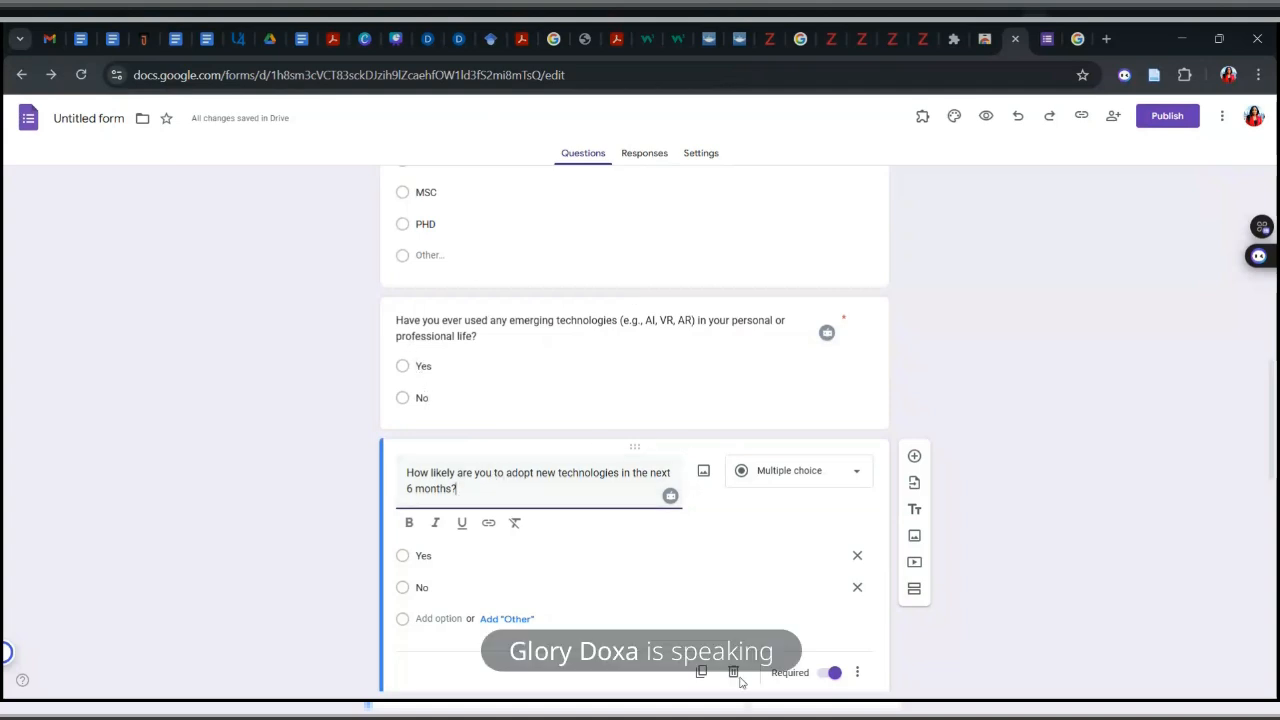
Step: Make the new-technology adoption question optional and reword its opening to "If no, how likely are you"
left_click(827, 680)
left_click(830, 646)
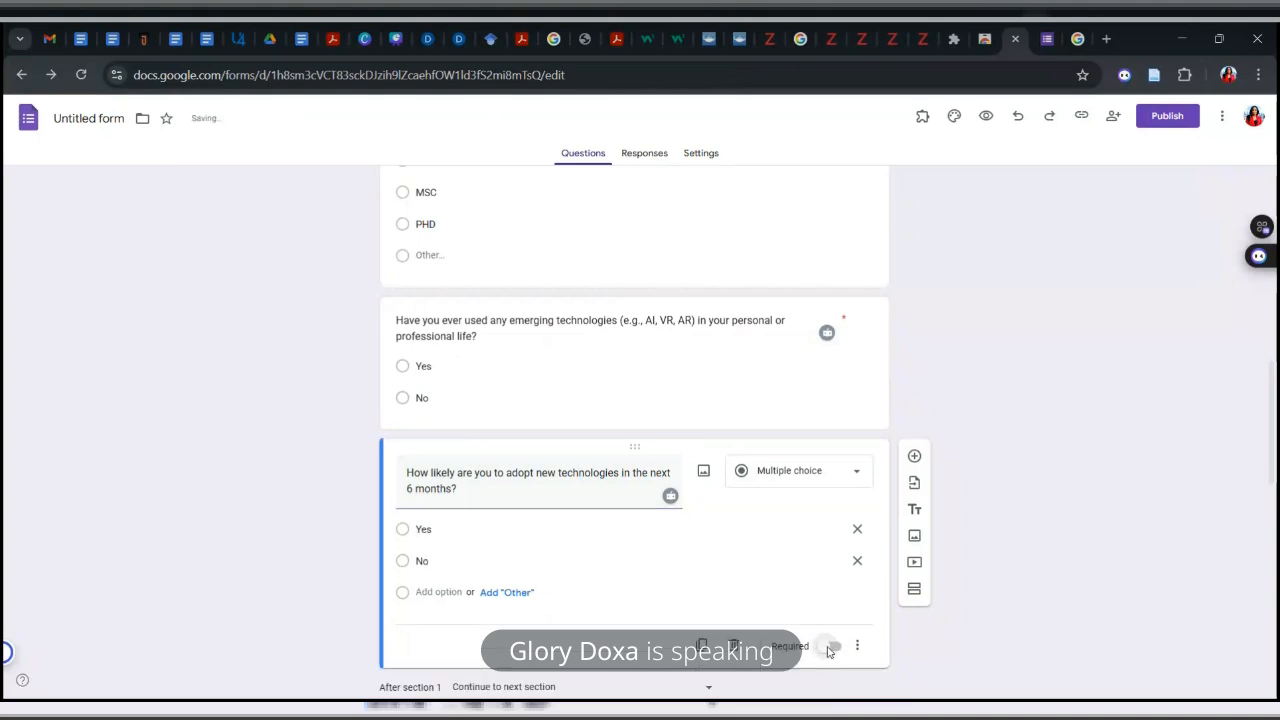
triple_click(460, 488)
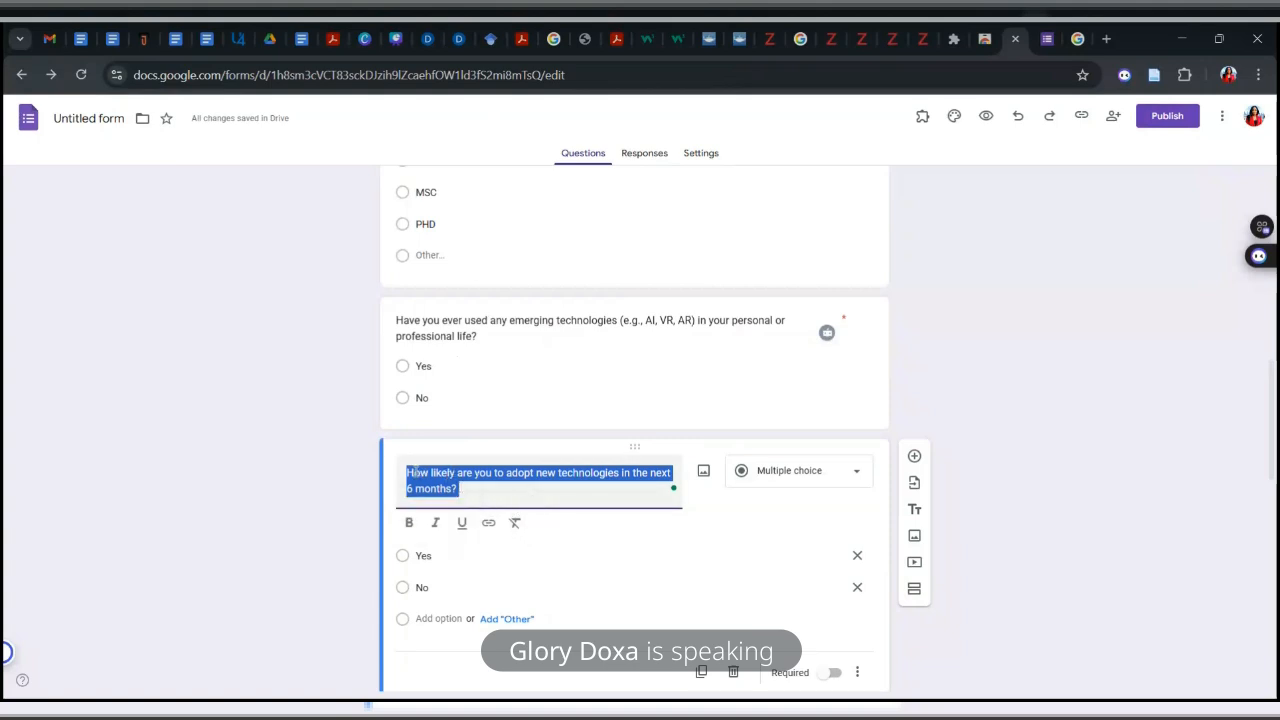
left_click(411, 472)
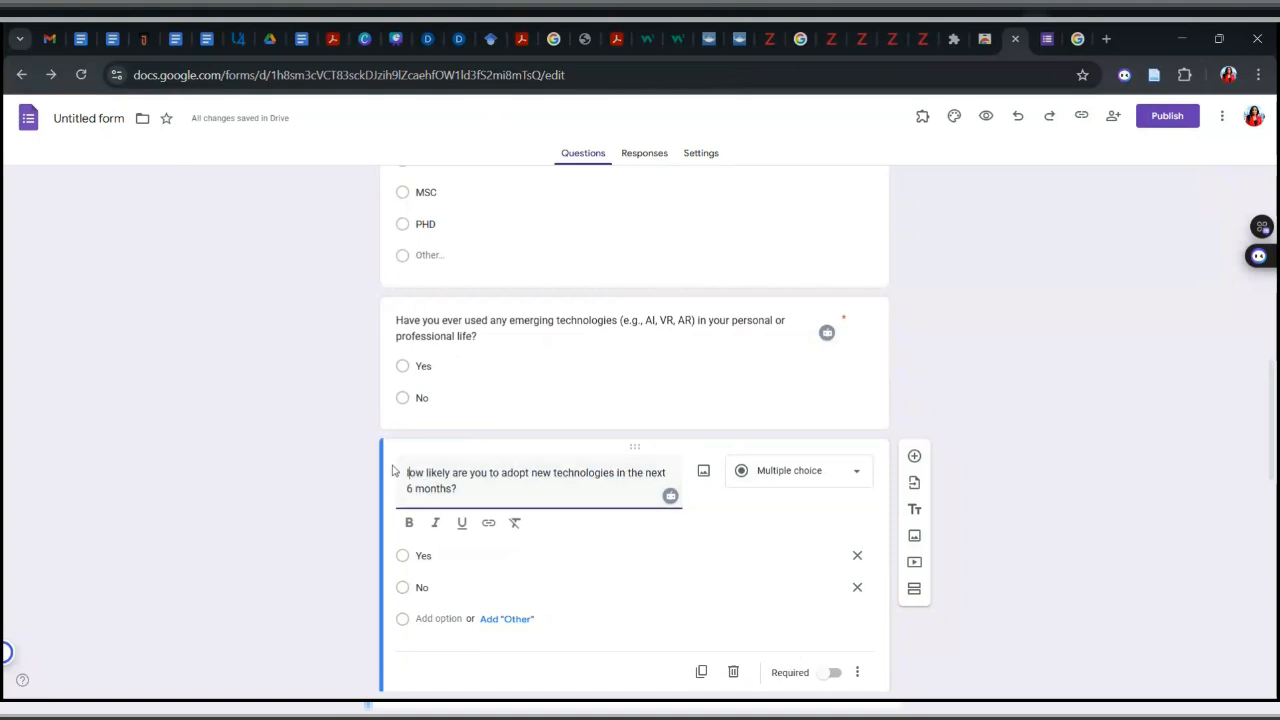
type("If")
key("Delete")
type("no, h")
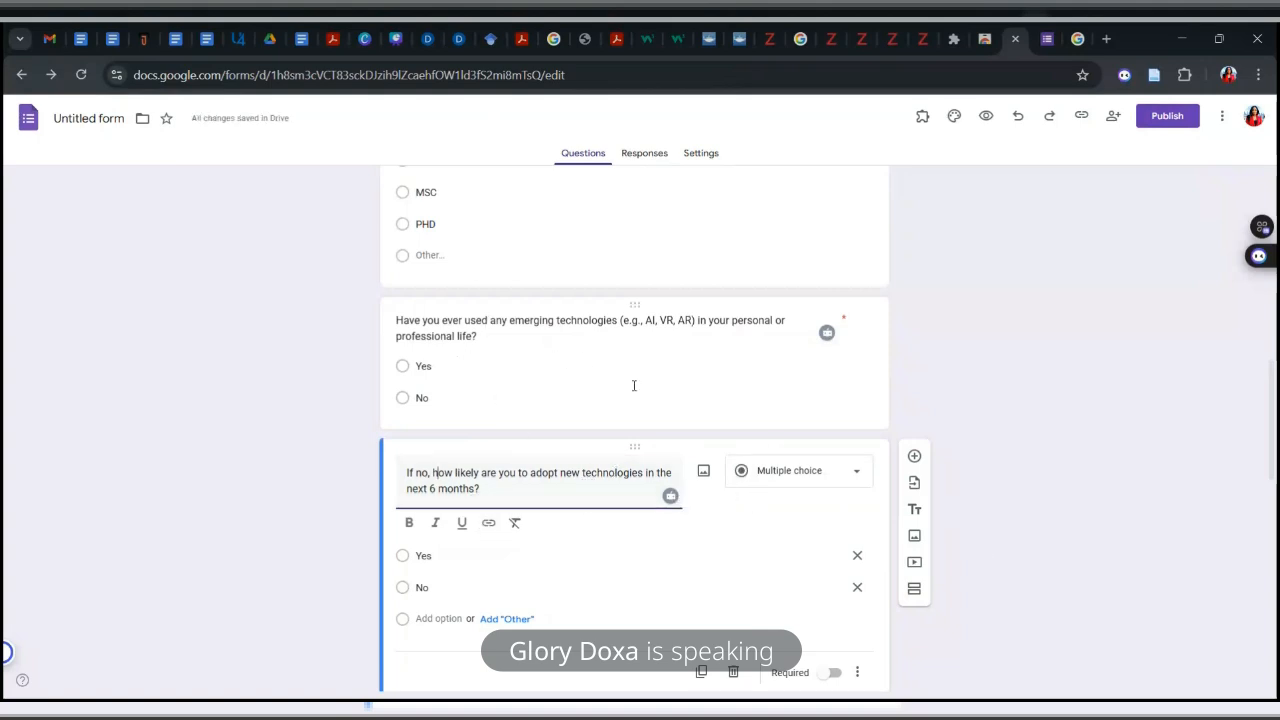
key("BackSpace")
type("h")
Step: Insert a new section directly after the emerging technologies question, before the "If no" question
scroll(736, 522, "down", 1)
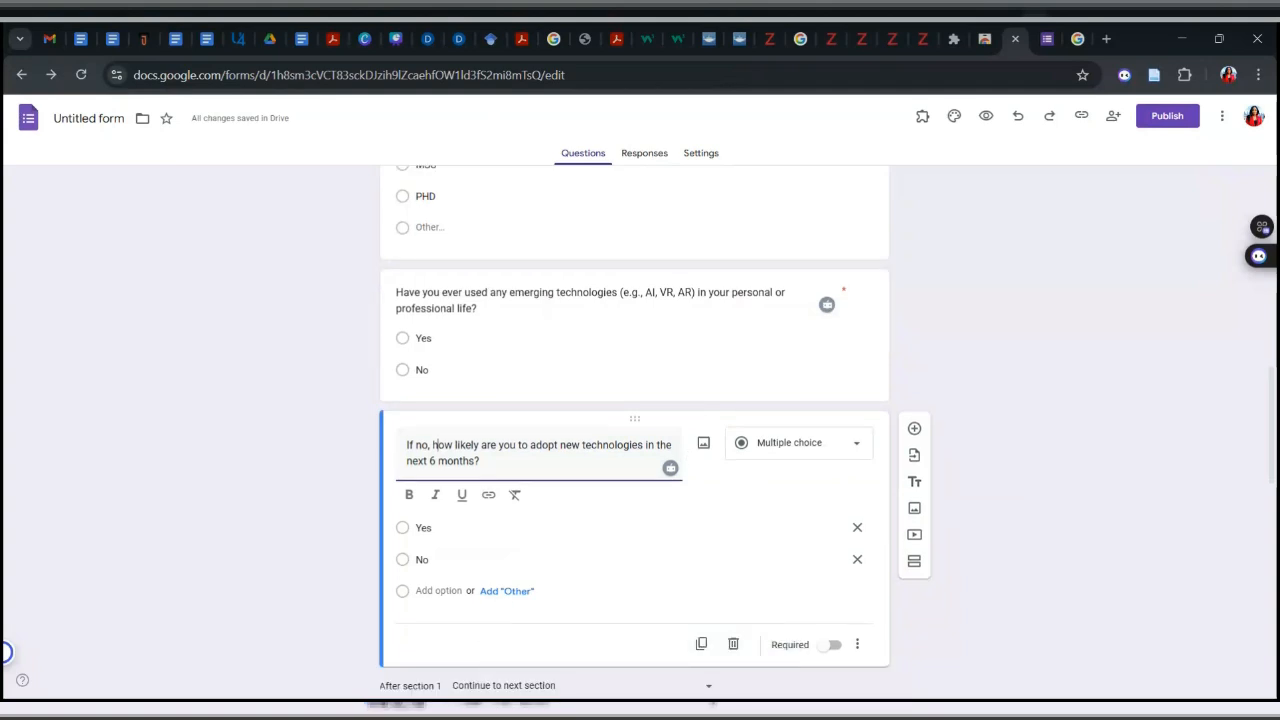
scroll(640, 420, "down", 2)
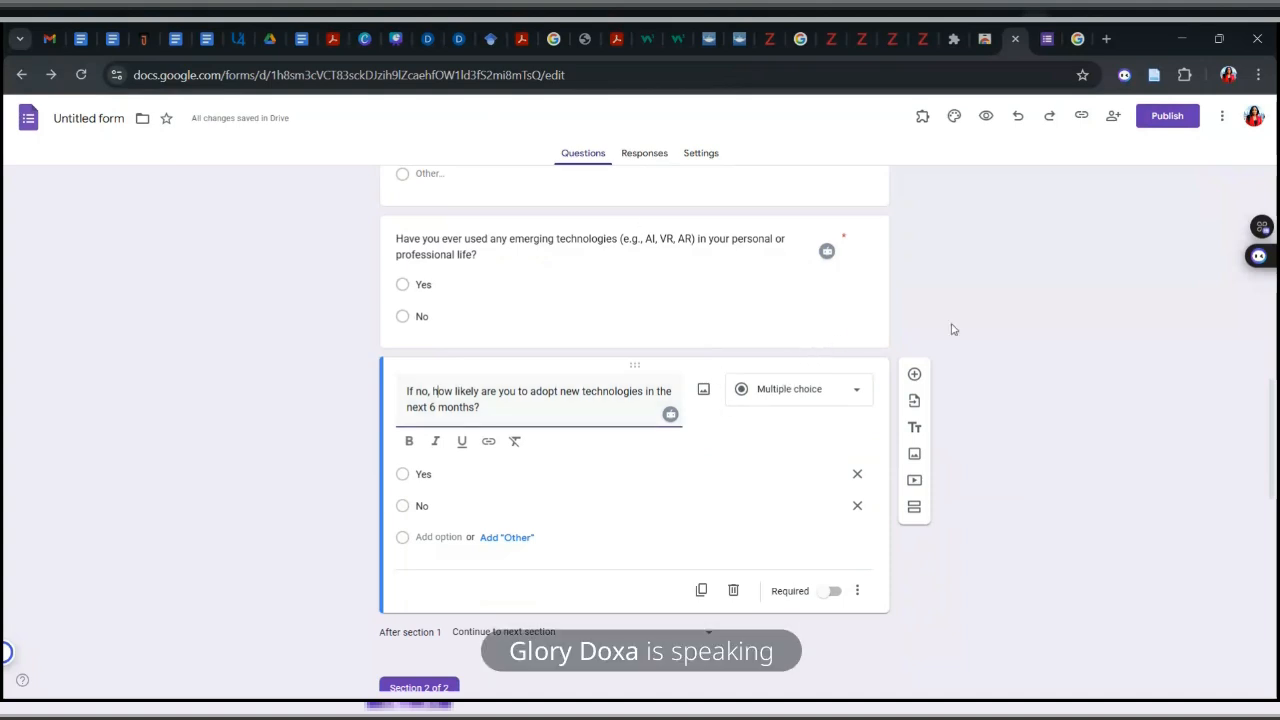
left_click(875, 341)
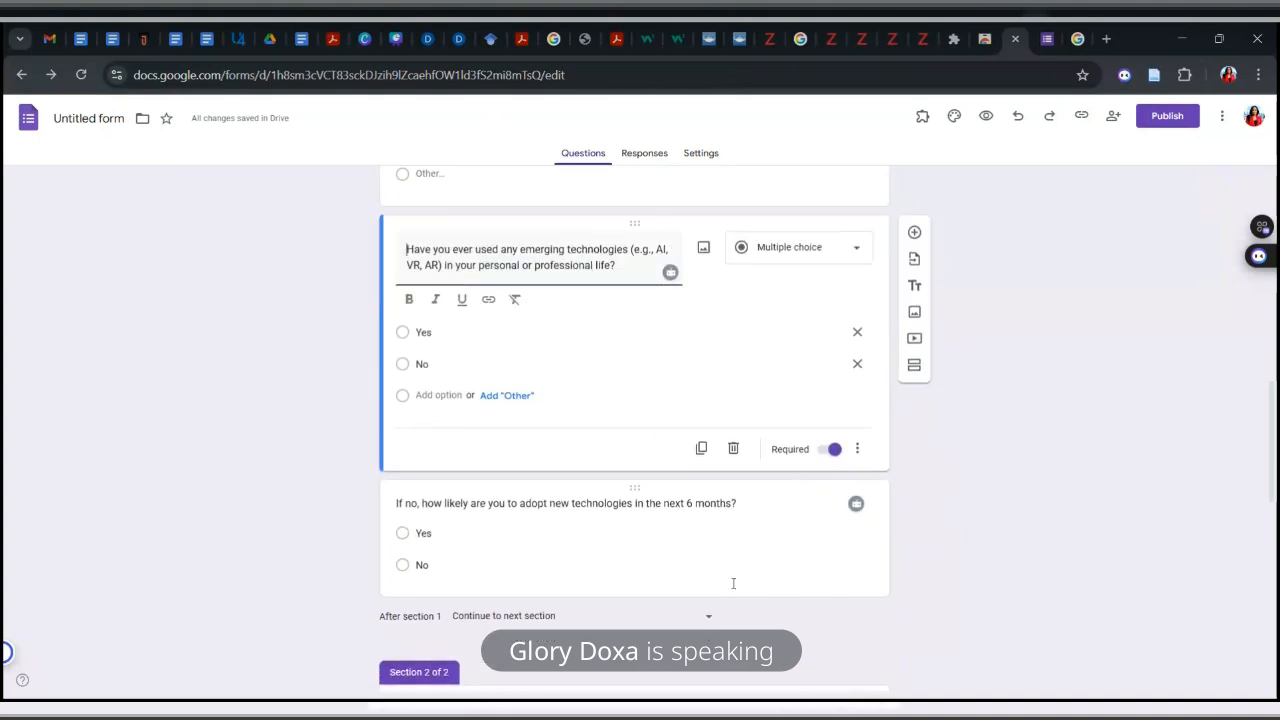
left_click(914, 366)
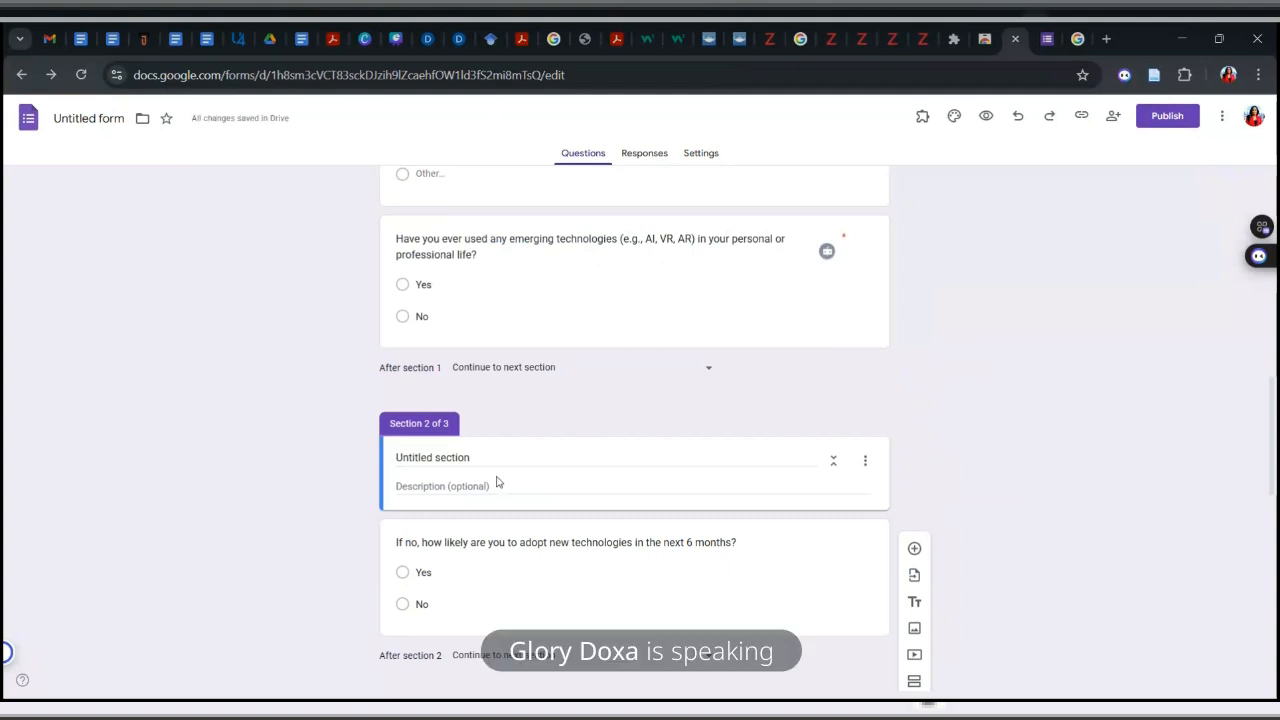
Step: Turn on answer-based section branching for the "If no, how likely are you to adopt new technologies" question
left_click(687, 332)
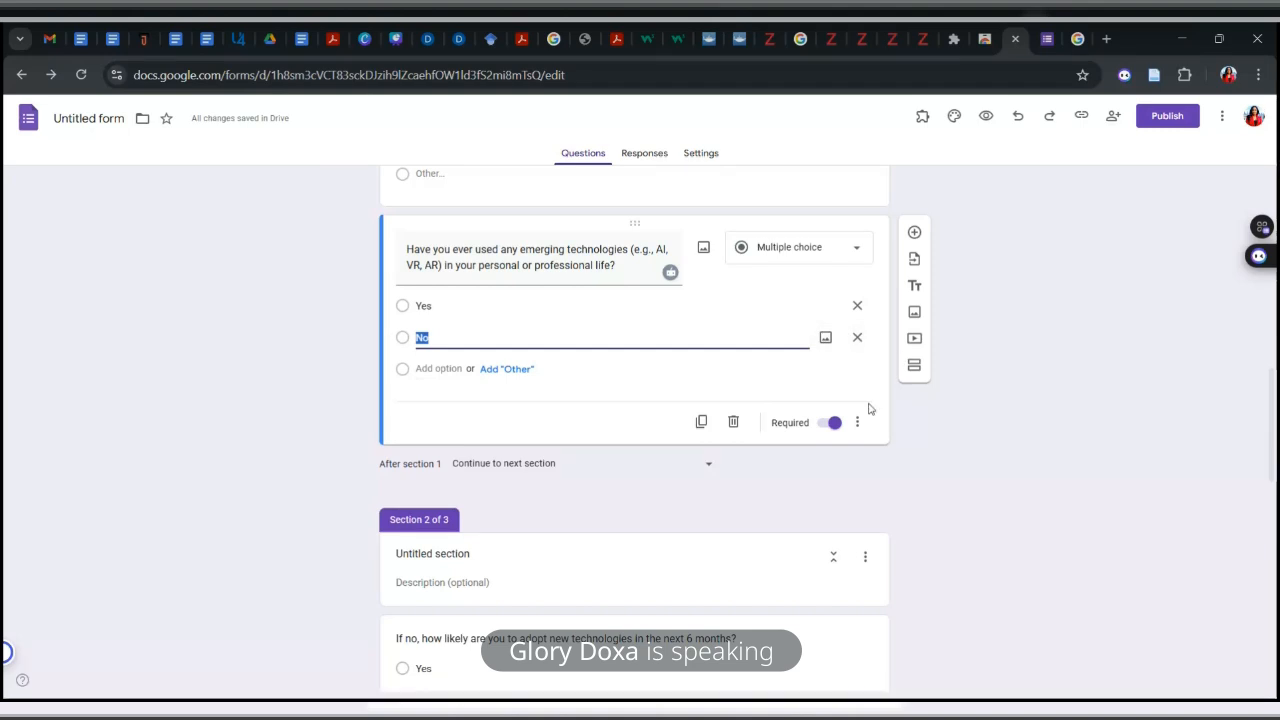
left_click(511, 465)
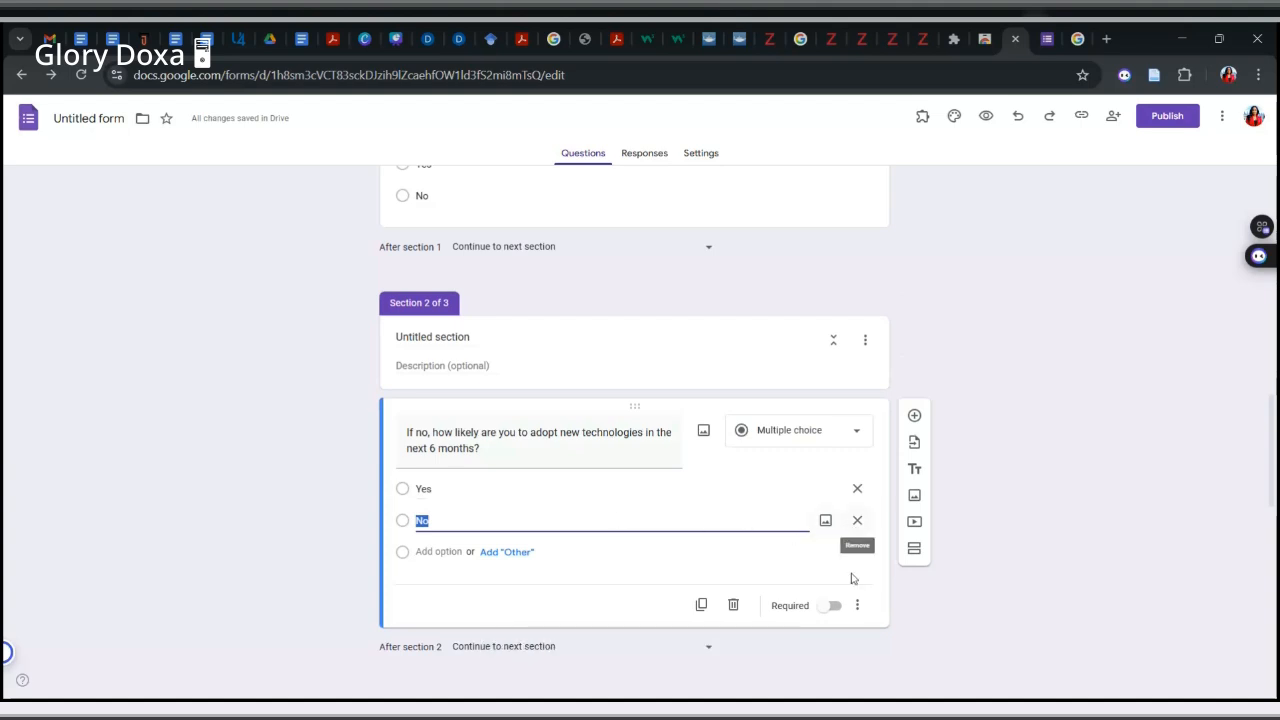
left_click(804, 521)
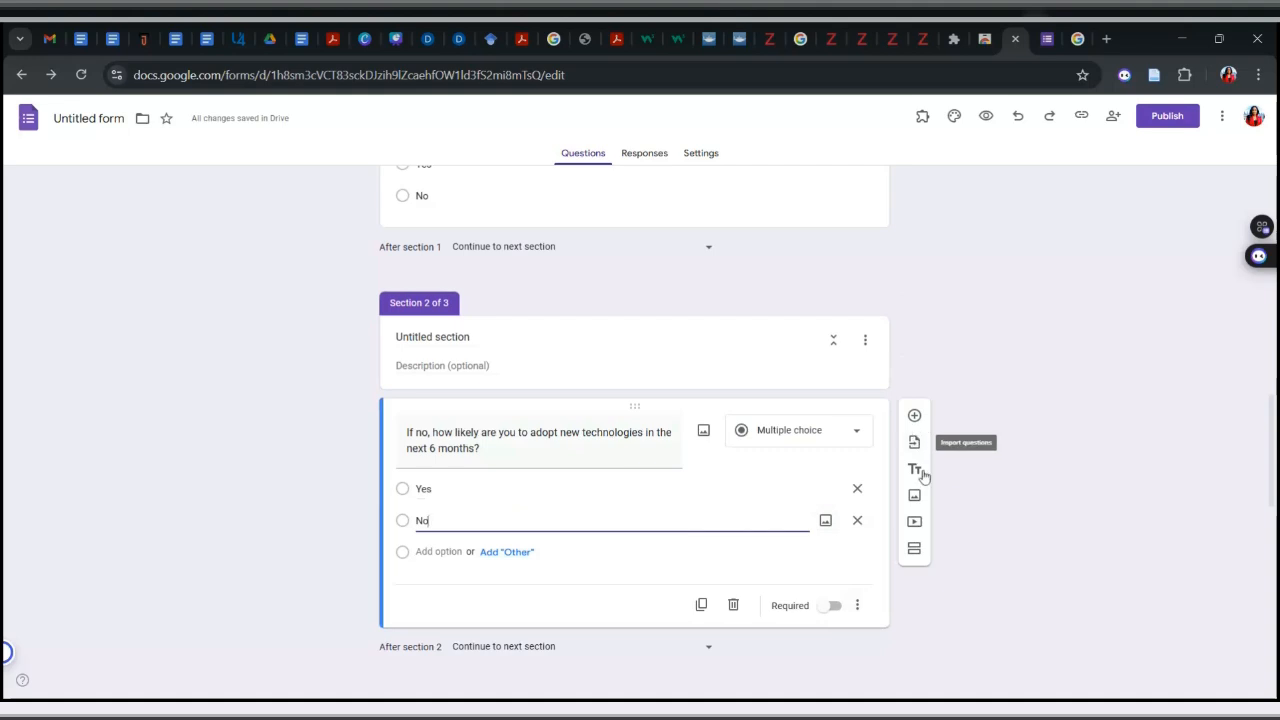
left_click(854, 612)
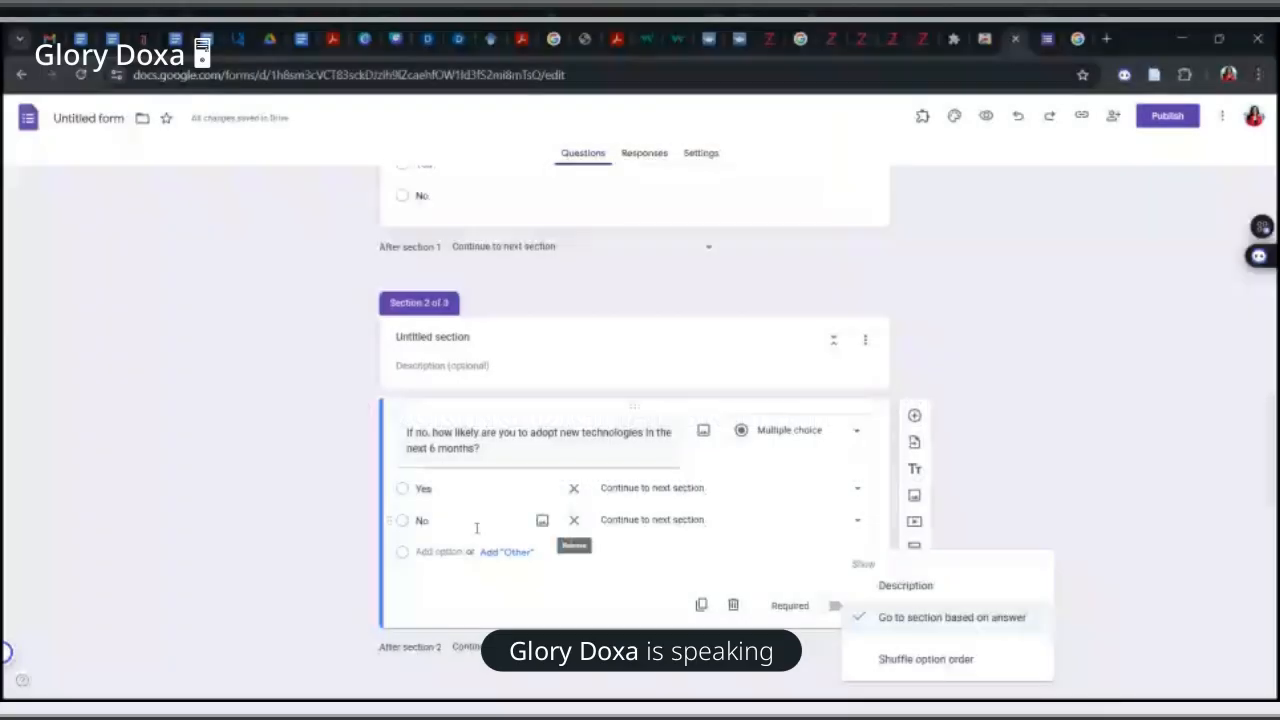
left_click(862, 520)
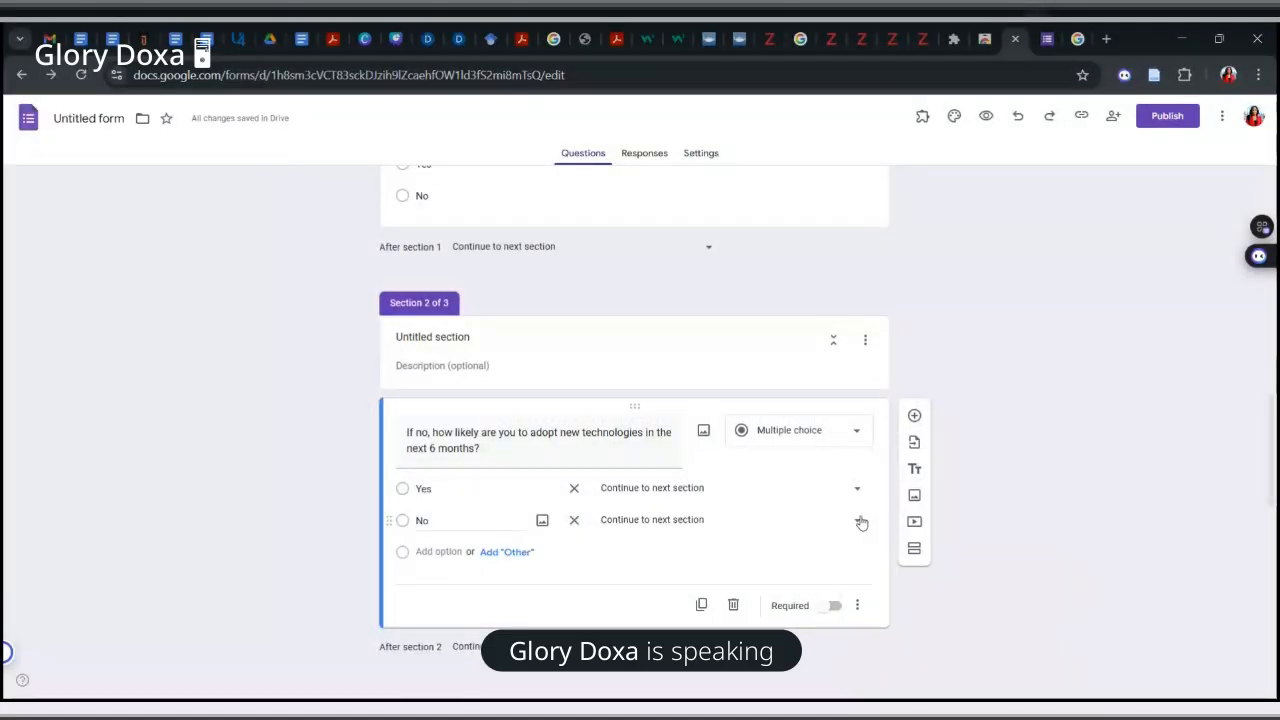
Step: Try sending the "If no" question's No answer to section 2 (Untitled section), and undo that routing
left_click(860, 521)
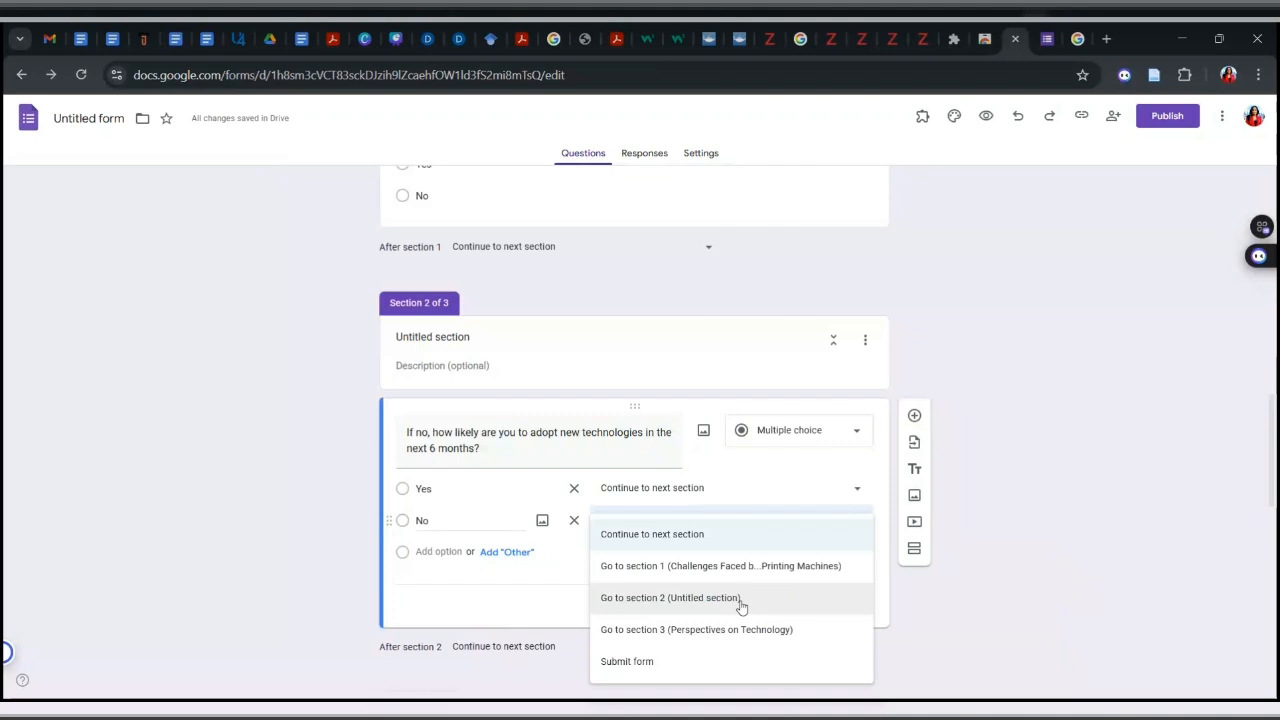
left_click(740, 598)
scroll(740, 598, "down", 2)
scroll(634, 430, "down", 2)
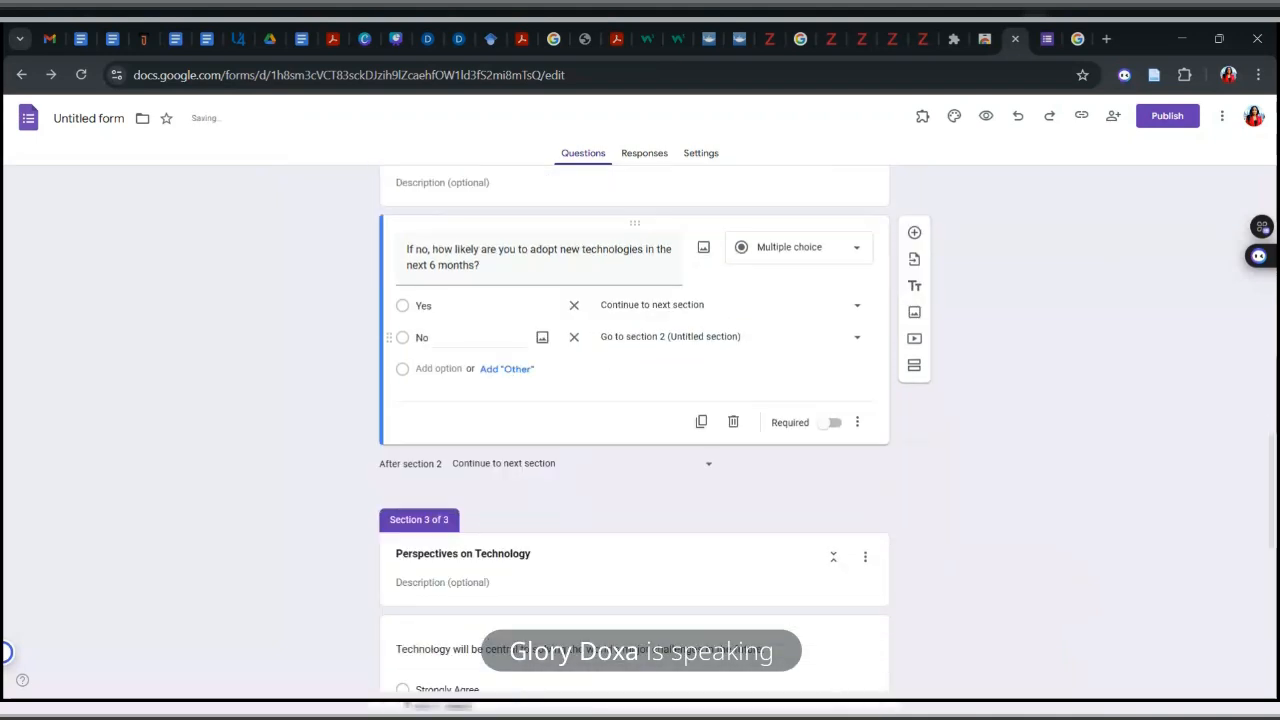
scroll(634, 430, "up", 2)
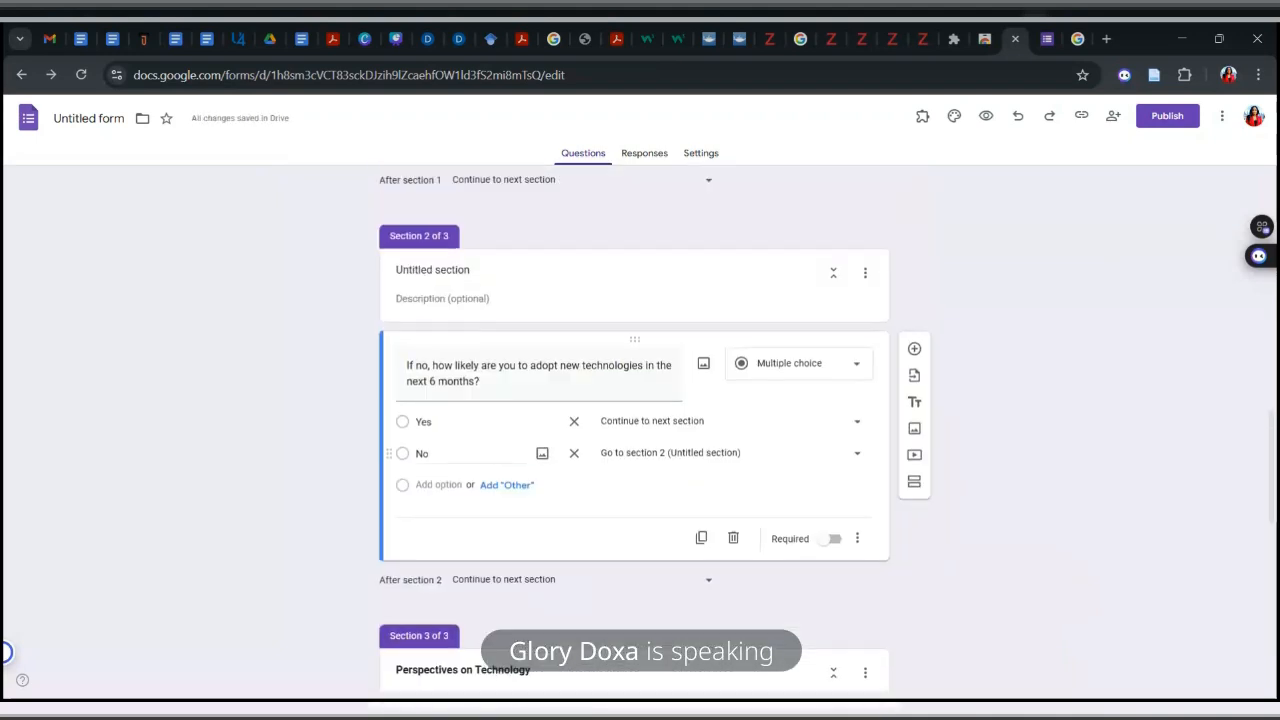
key("ctrl+z")
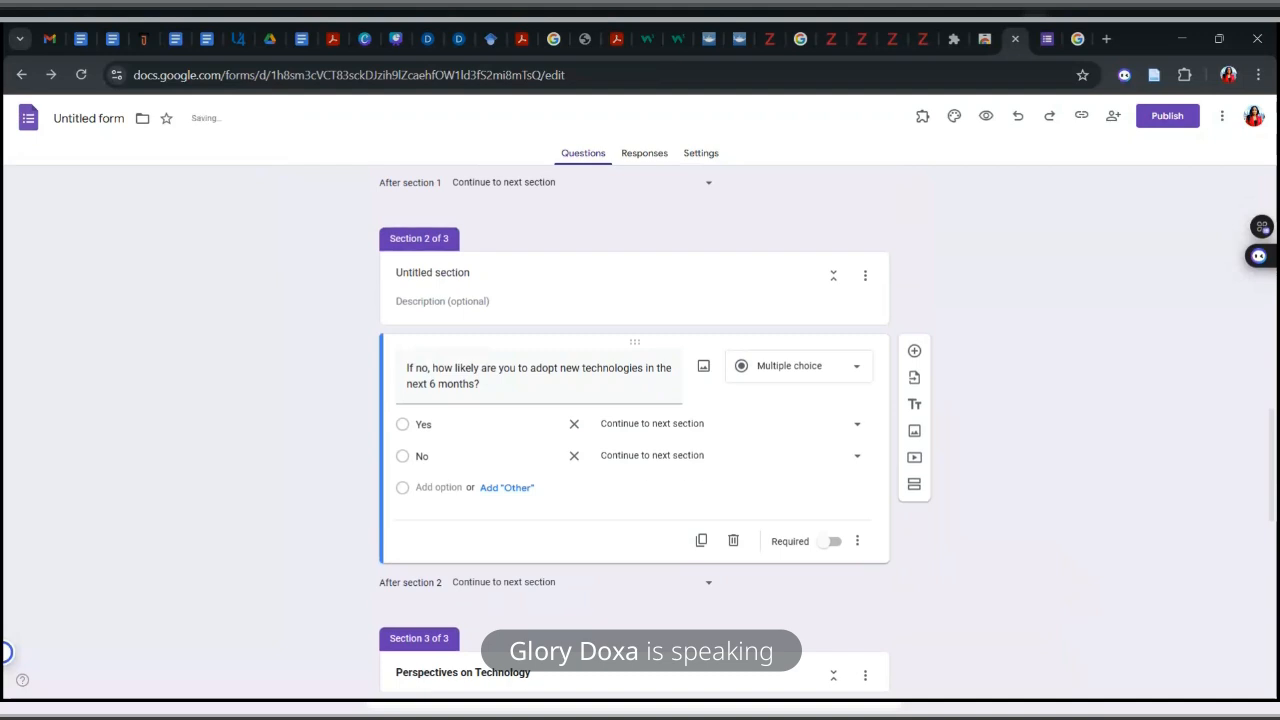
Step: Replace the "If no" question's Yes and No answers with "NOt likely" and "very likely"
scroll(634, 430, "up", 2)
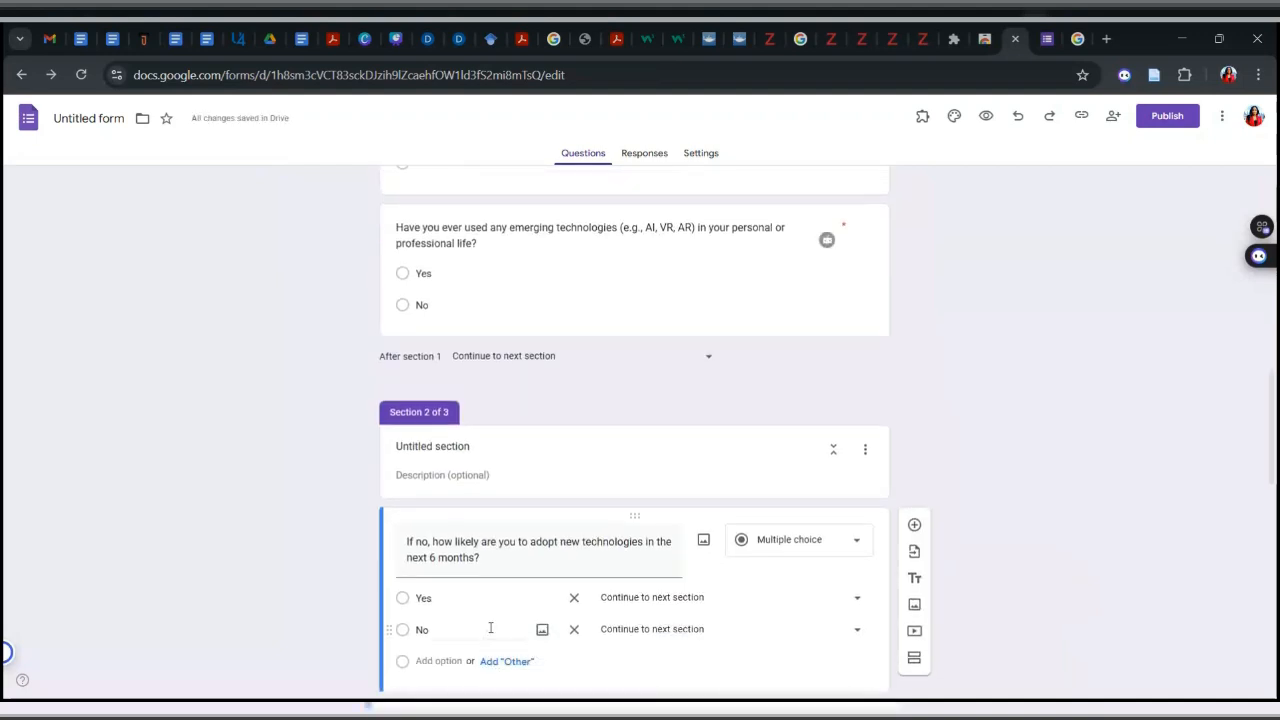
left_click(424, 597)
key("BackSpace")
key("BackSpace")
key("BackSpace")
type("NOt likely")
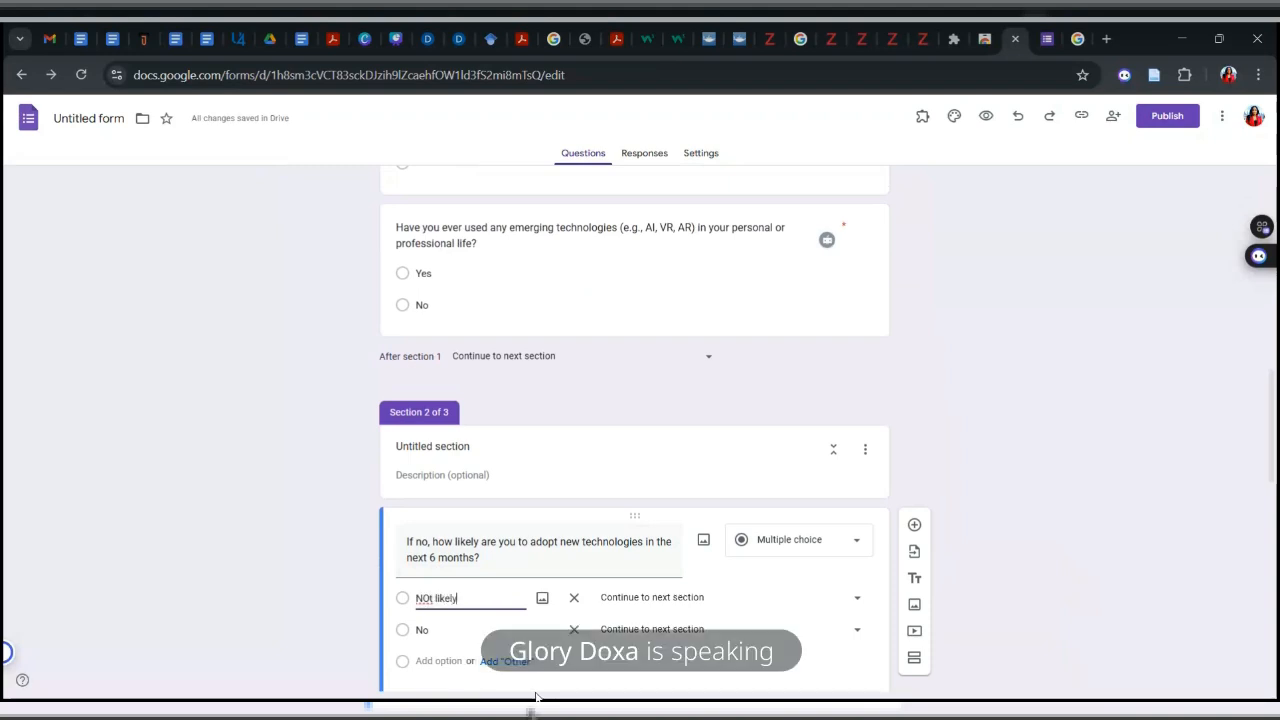
left_click(447, 631)
type("ve")
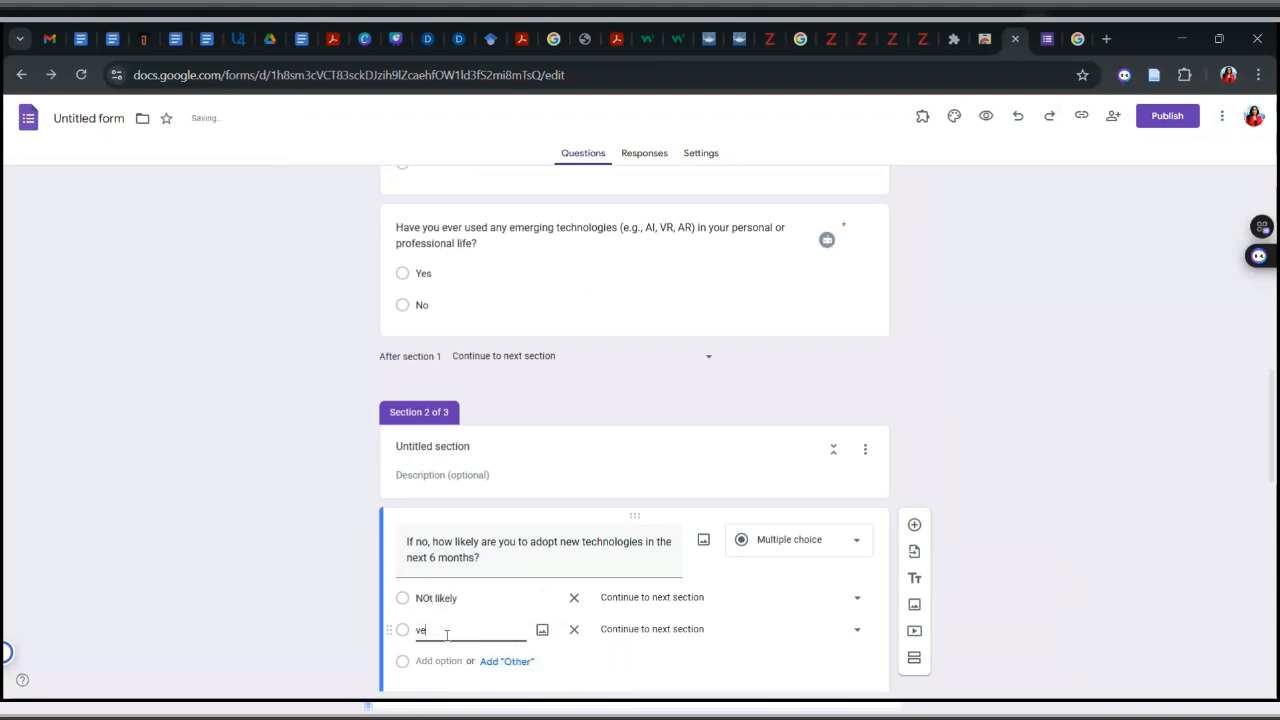
type("ry likely")
Step: Turn on answer-based section branching for the emerging technologies question in section 1
scroll(447, 631, "up", 1)
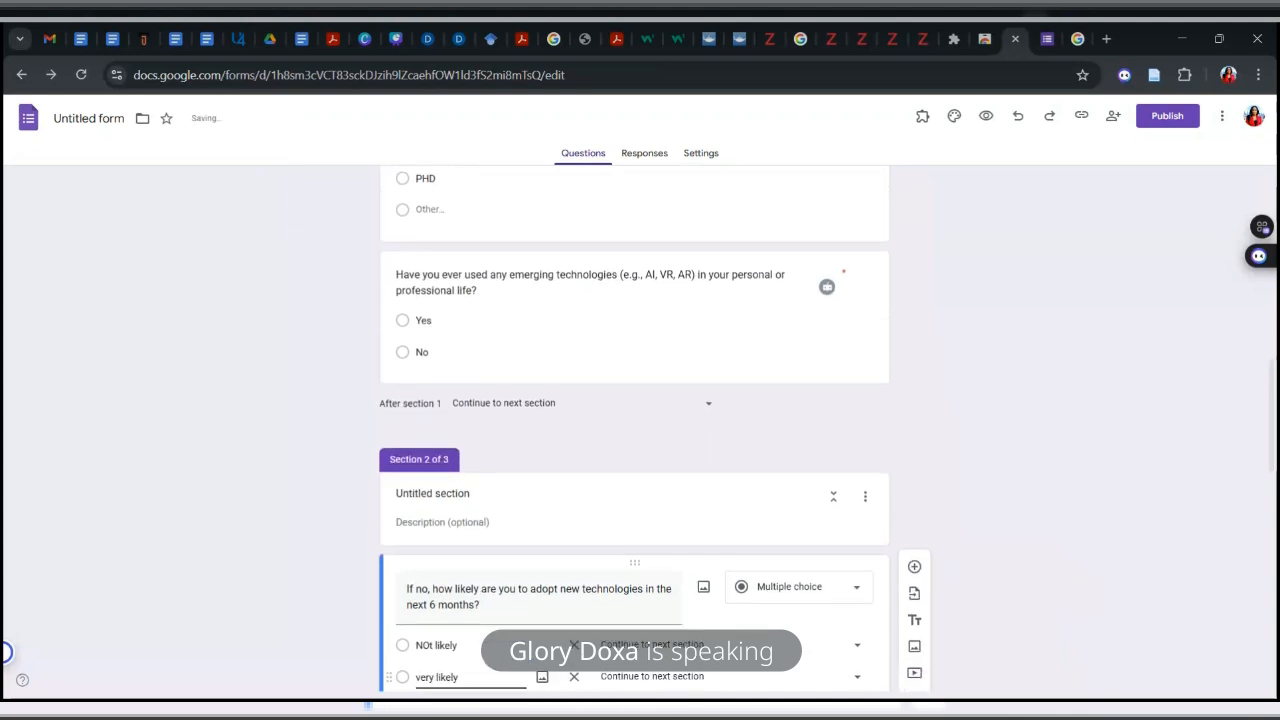
left_click(567, 337)
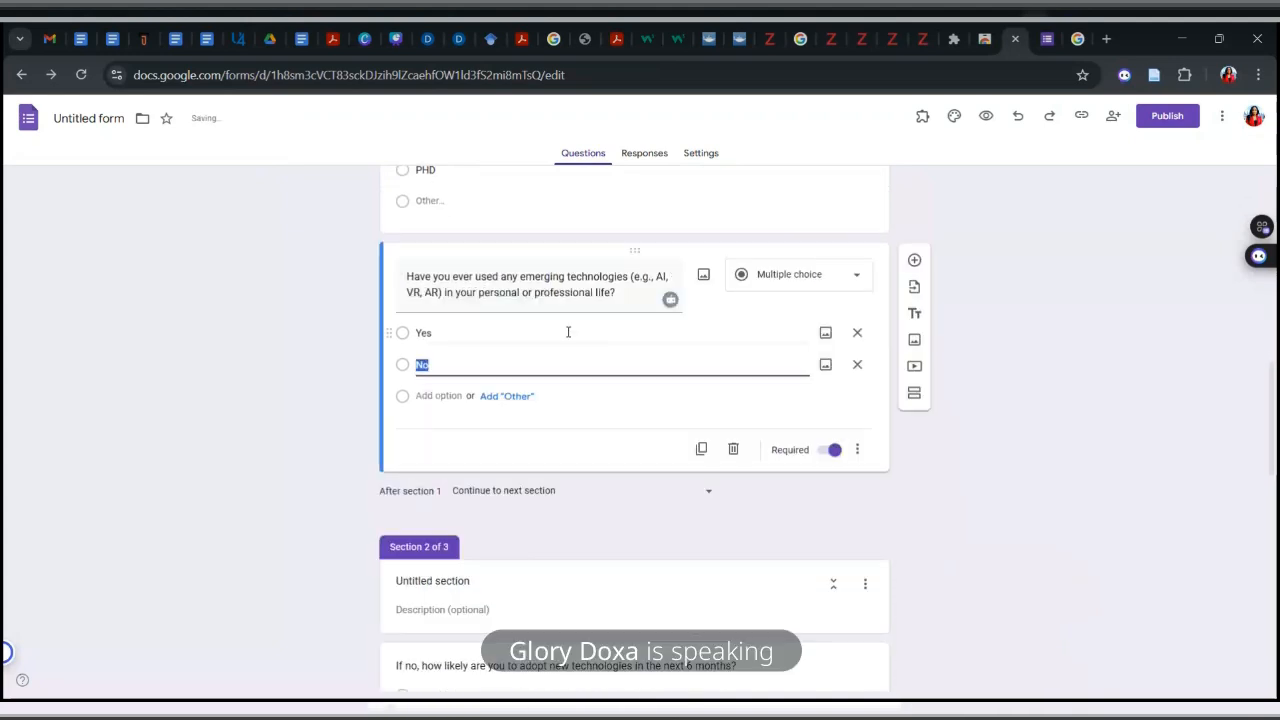
left_click(861, 448)
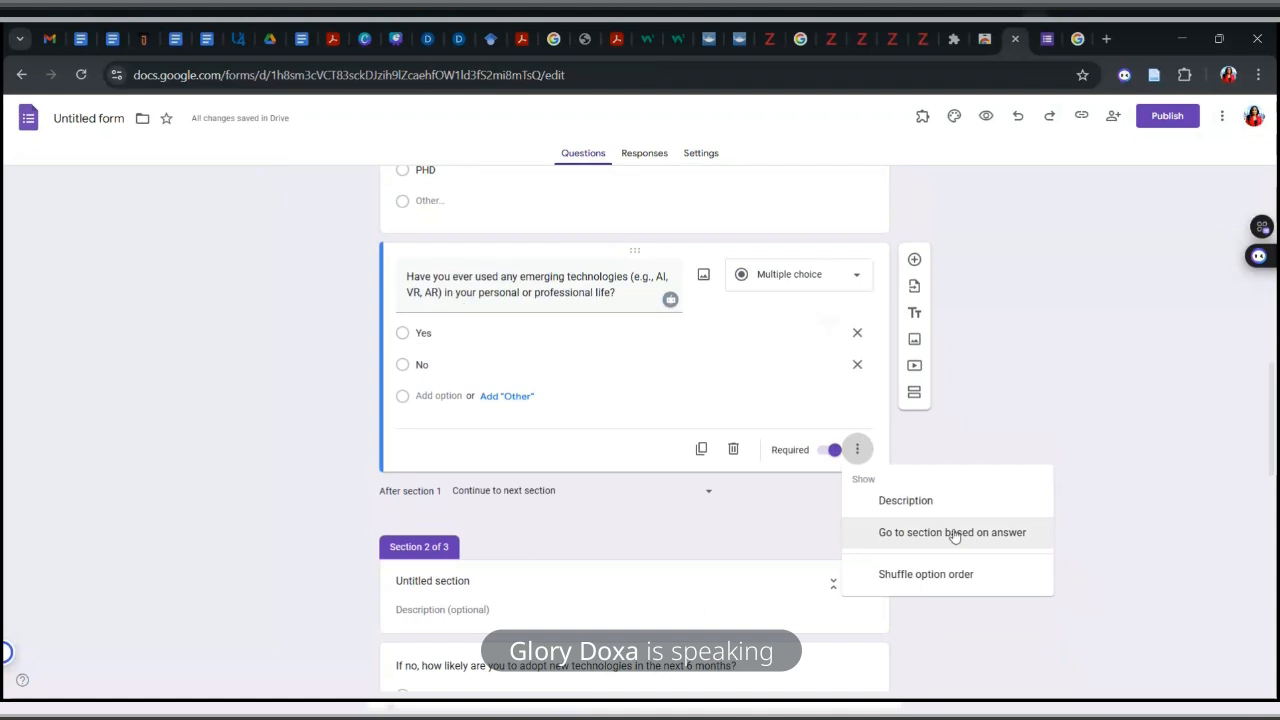
left_click(955, 533)
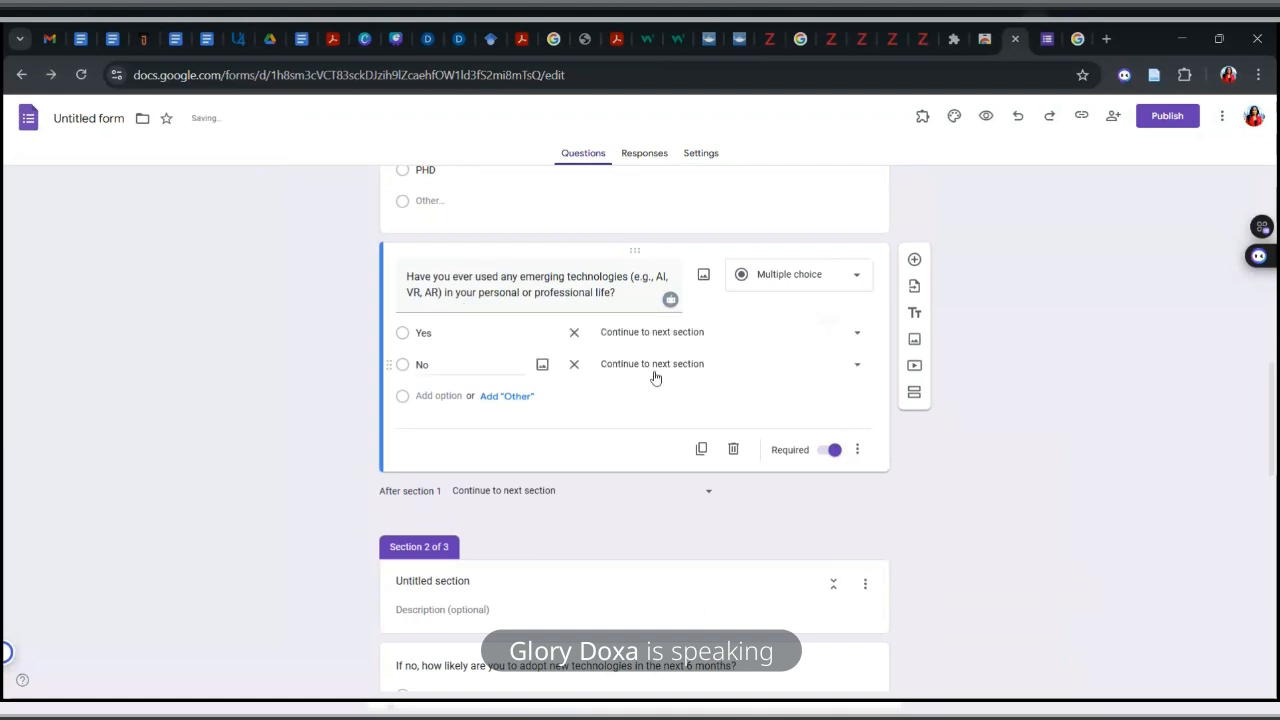
Step: Route the emerging technologies question's No answer to section 2 (Untitled section) and its Yes answer to section 3 (Perspectives on Technology)
left_click(858, 366)
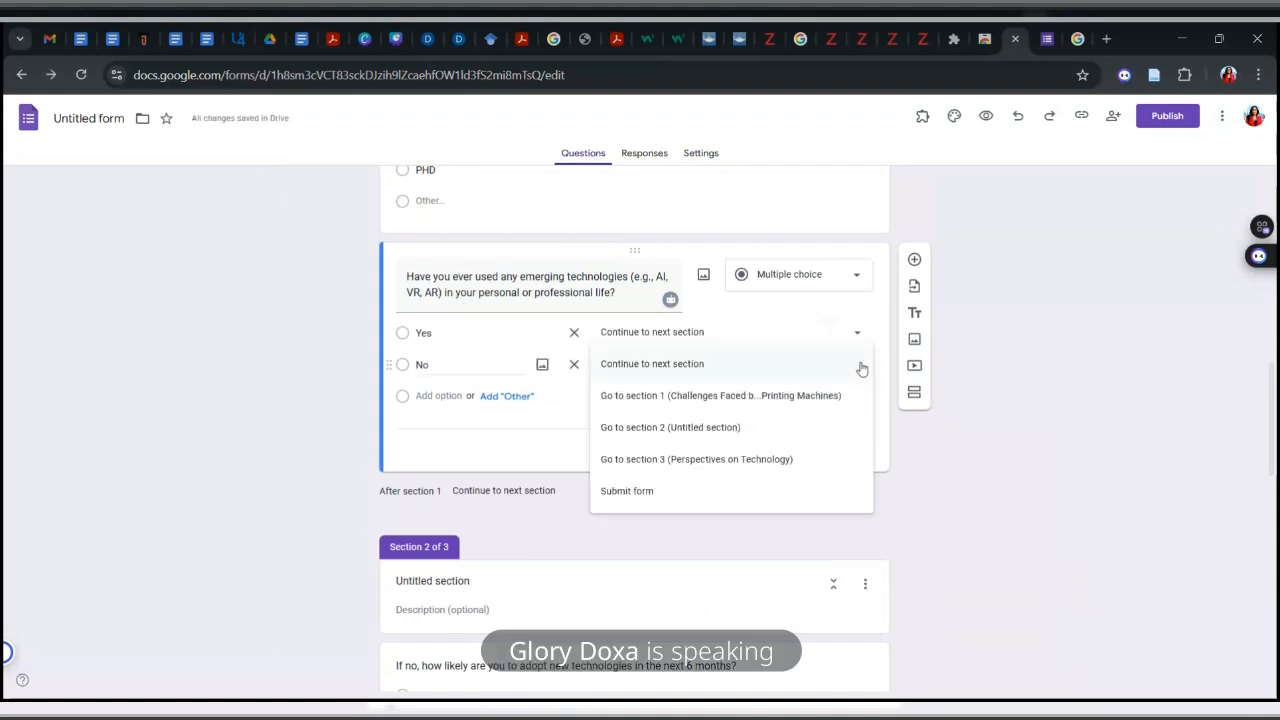
left_click(740, 437)
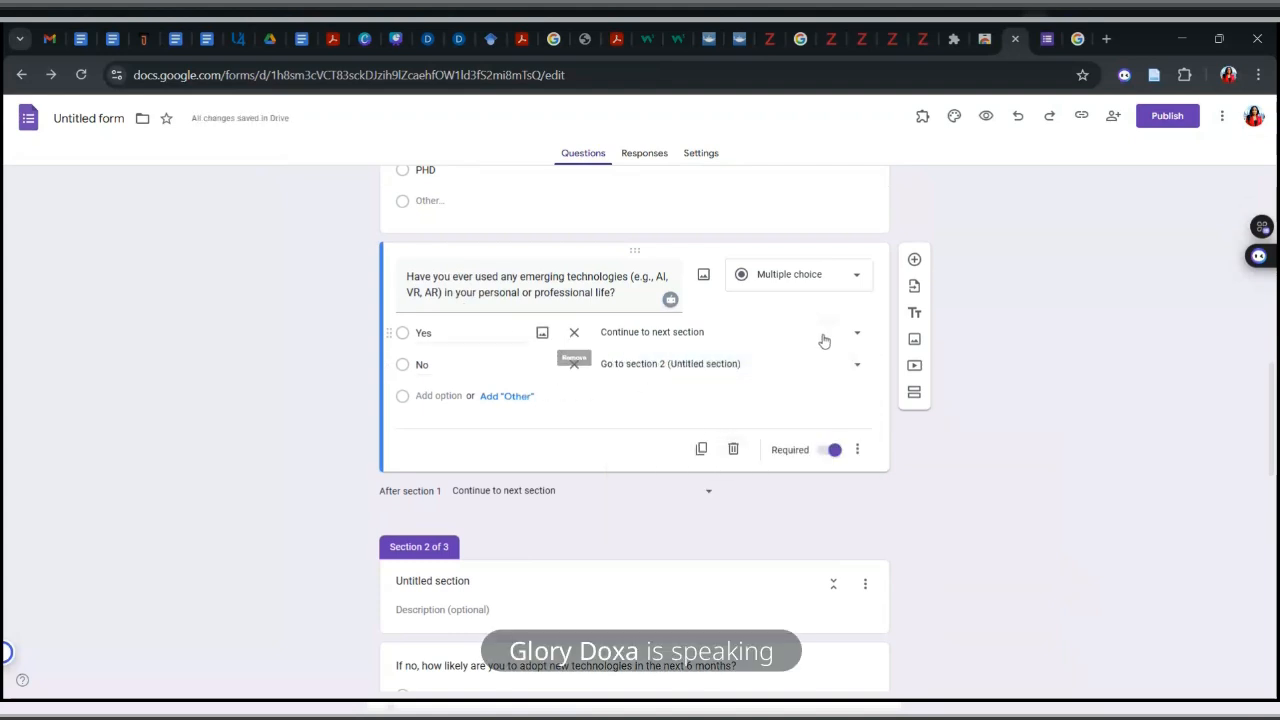
left_click(857, 332)
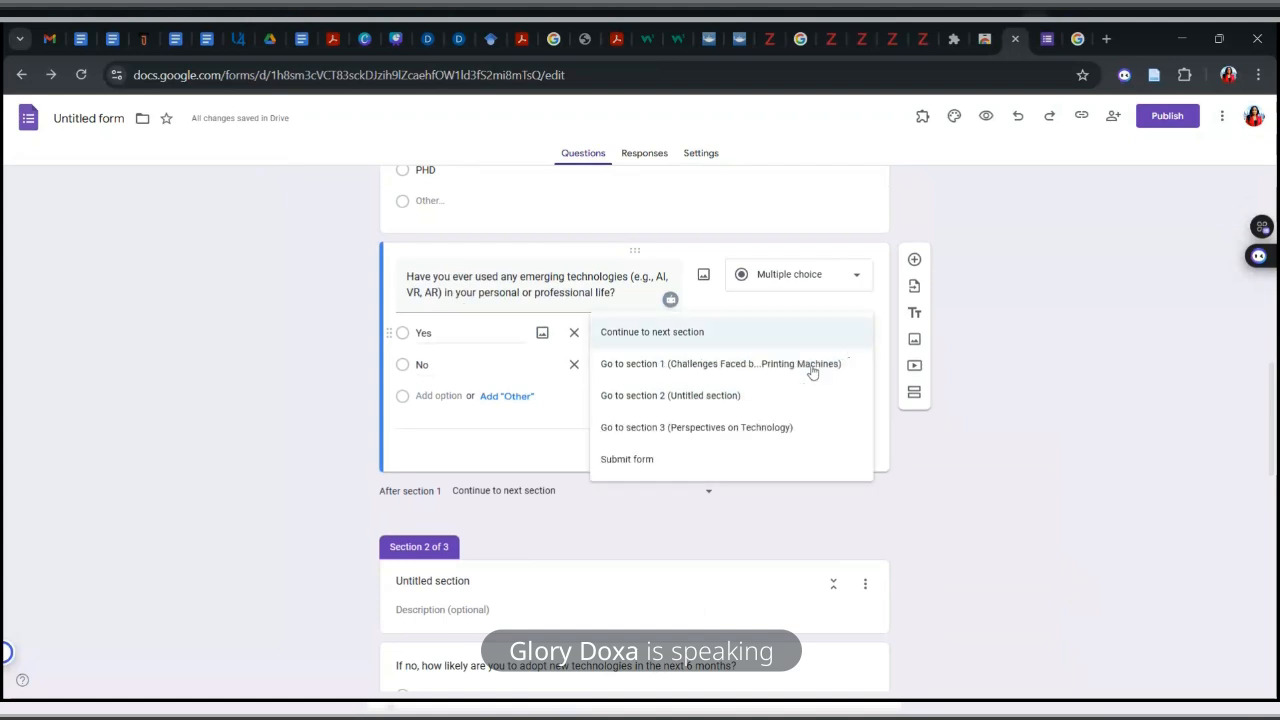
left_click(669, 427)
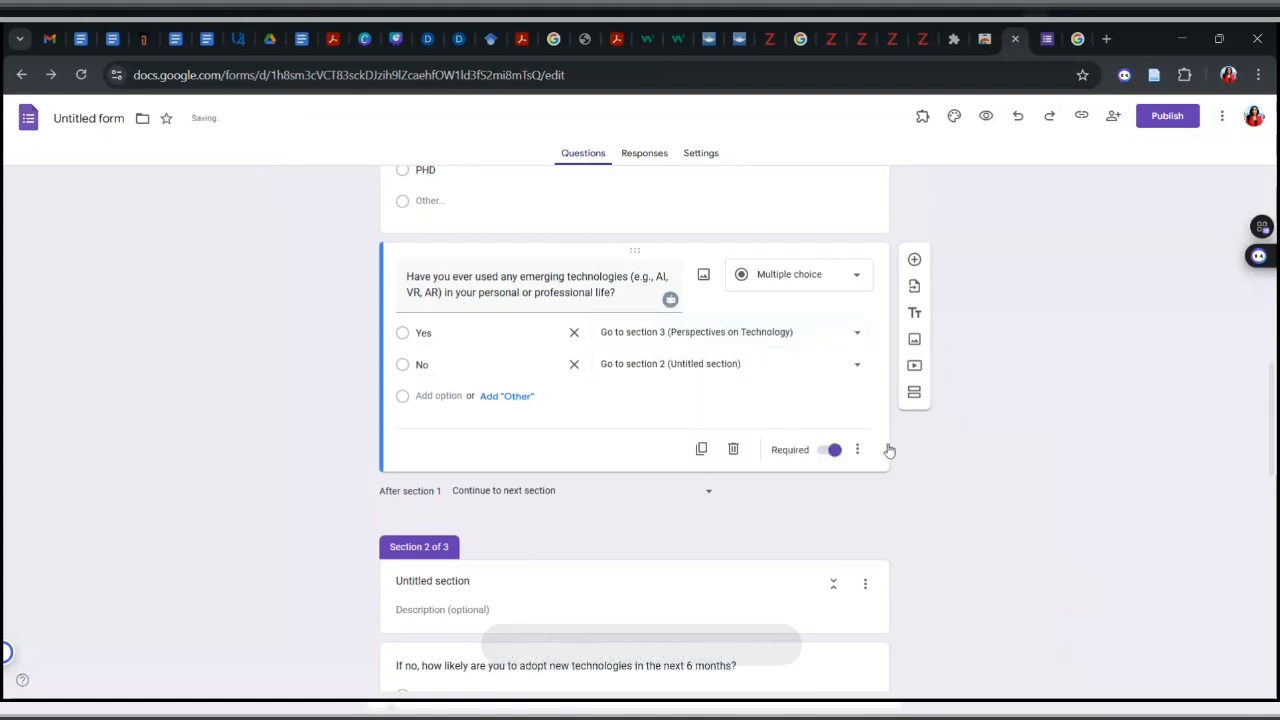
Step: Make the "If no" new-technology adoption question in section 2 required
scroll(634, 400, "down", 2)
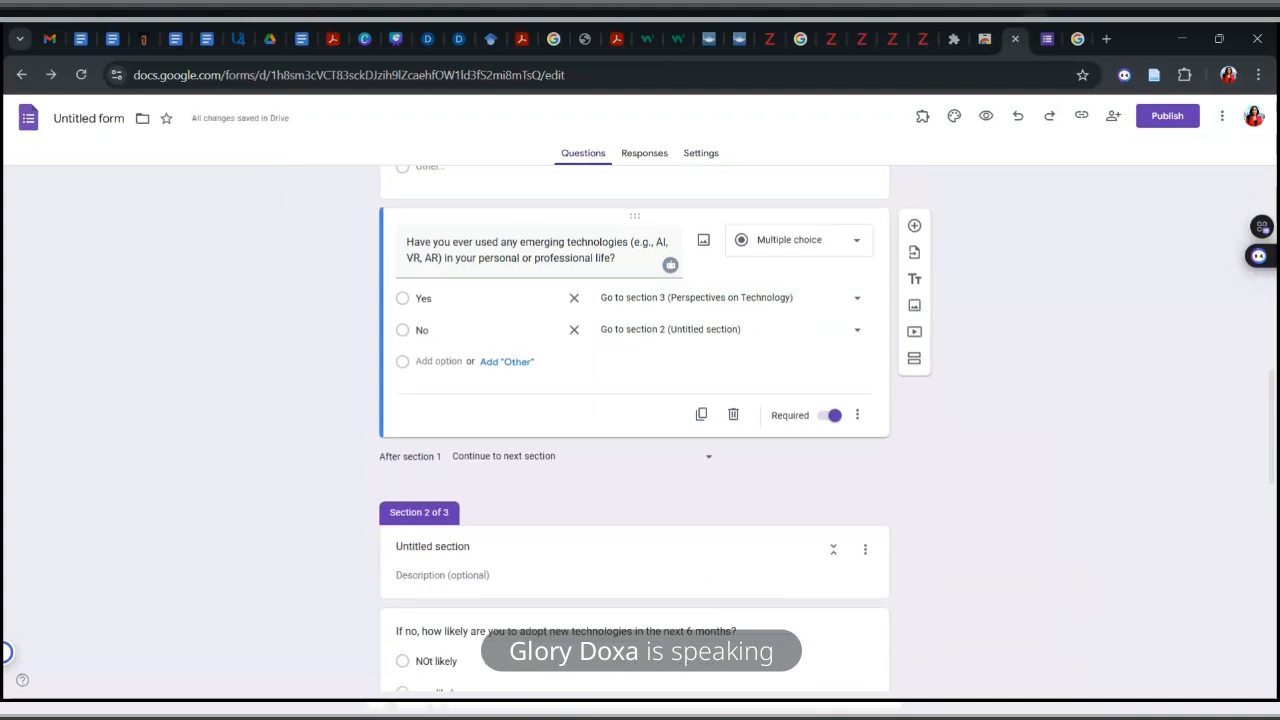
scroll(786, 474, "down", 2)
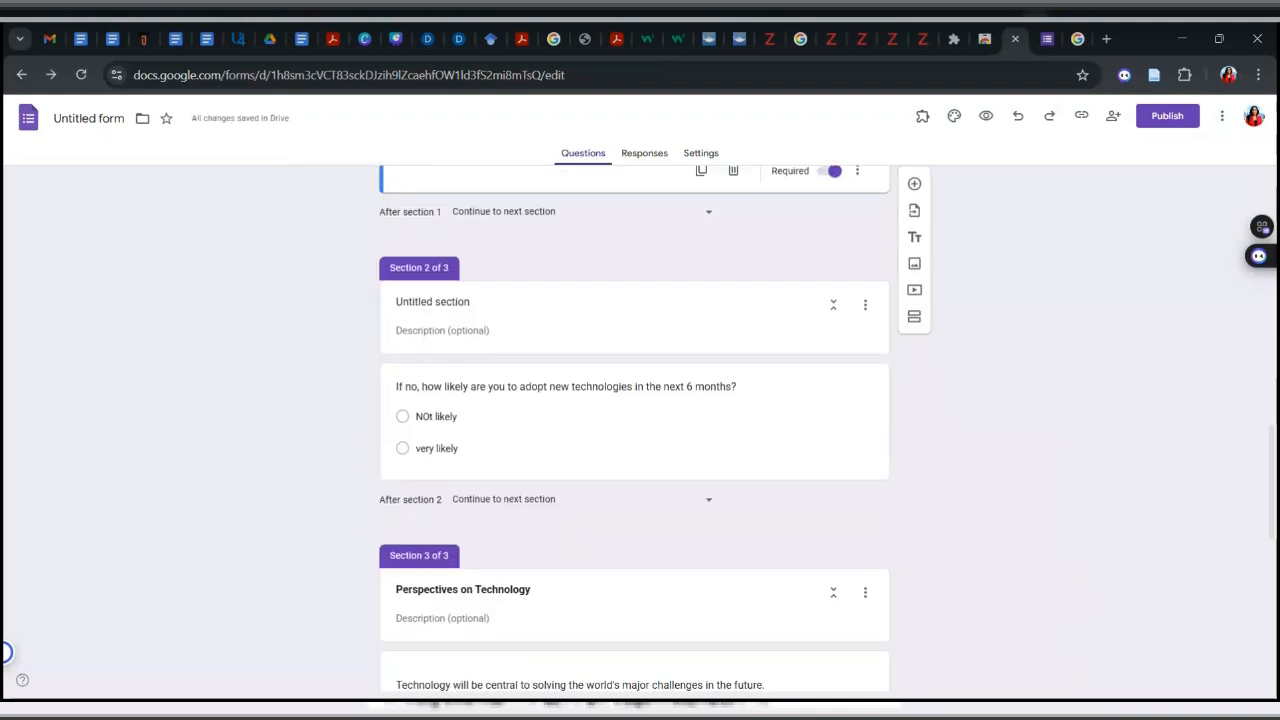
left_click(760, 441)
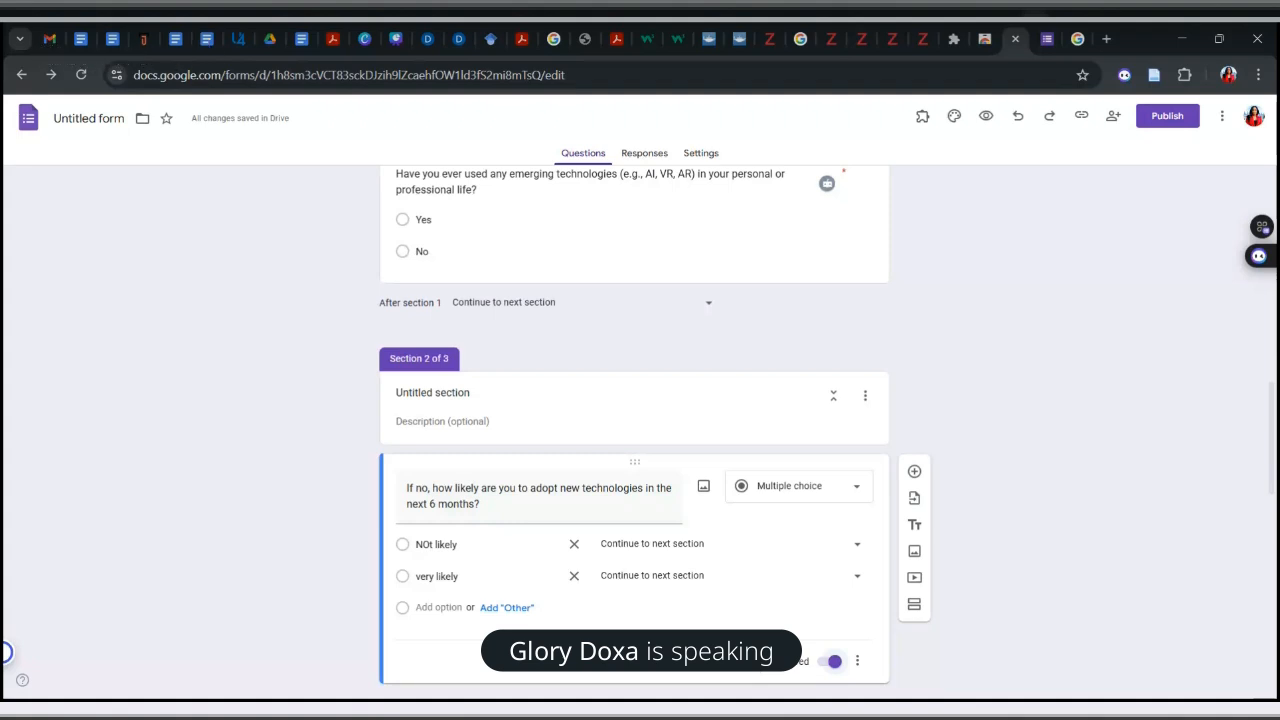
Step: Review the form's flow from the emerging technologies question through section 2 to the Perspectives on Technology section
scroll(634, 430, "up", 1)
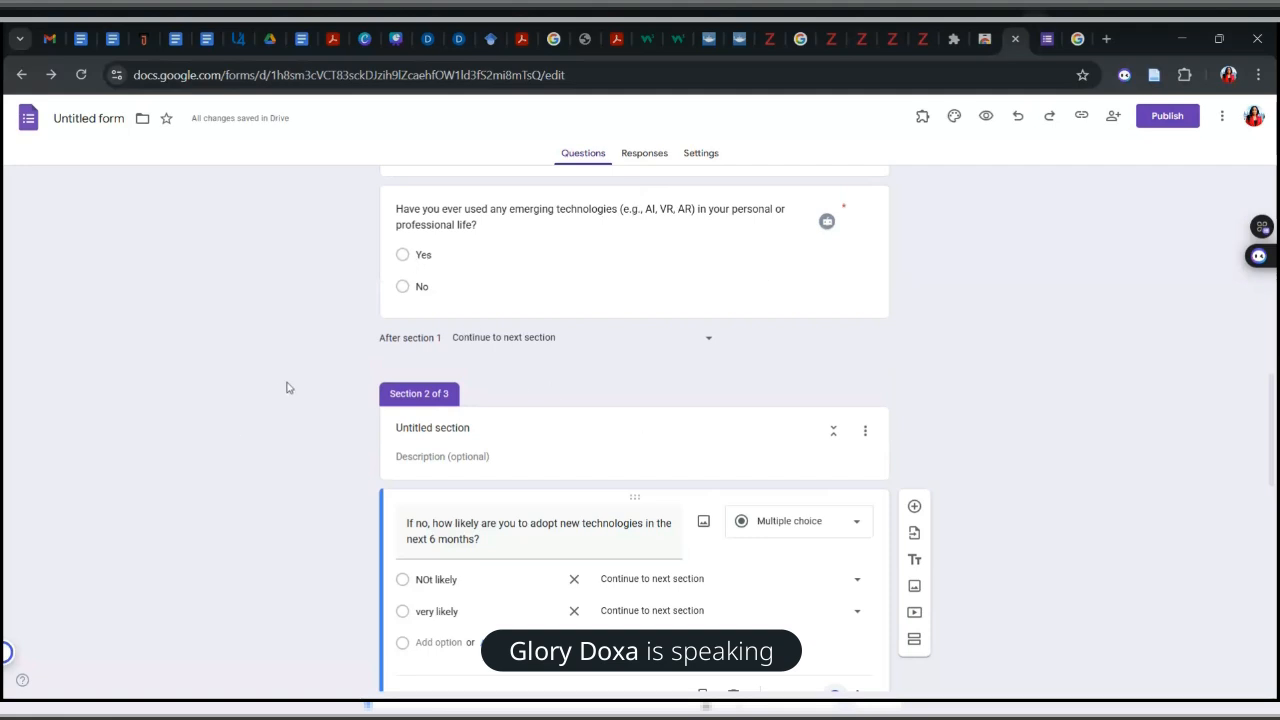
left_click_drag(563, 408, 871, 574)
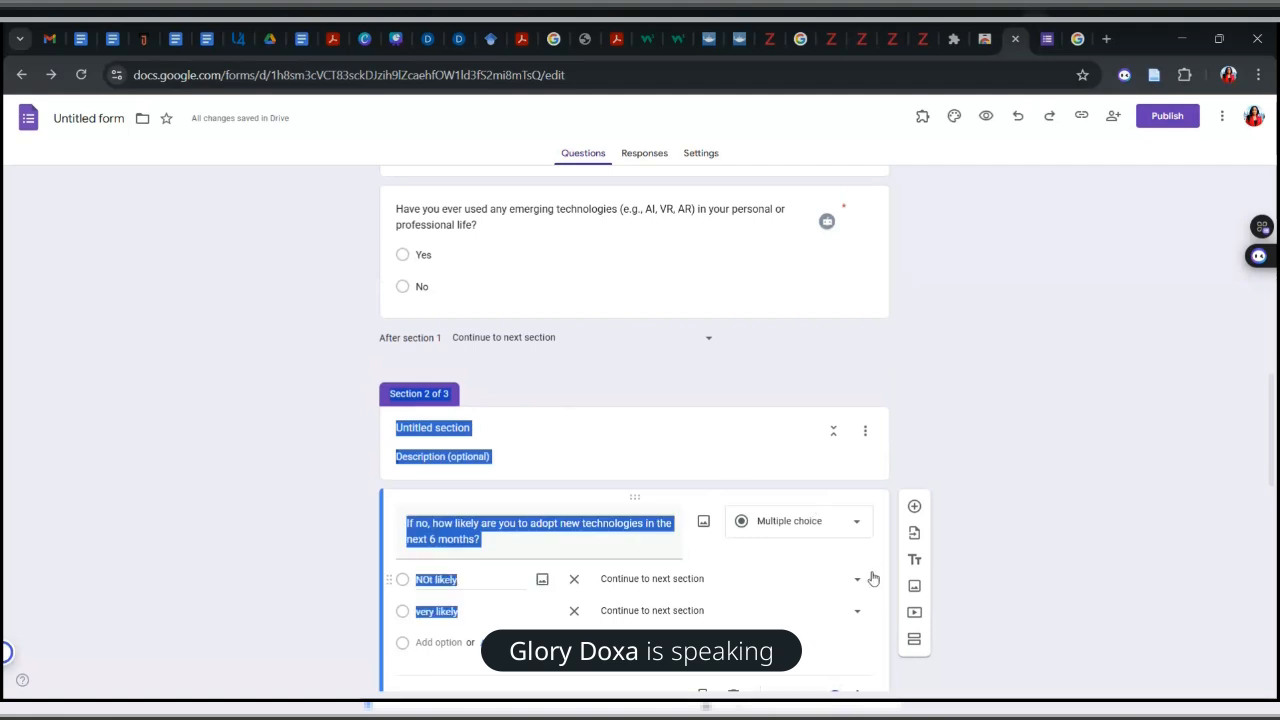
scroll(908, 320, "down", 3)
scroll(634, 440, "down", 2)
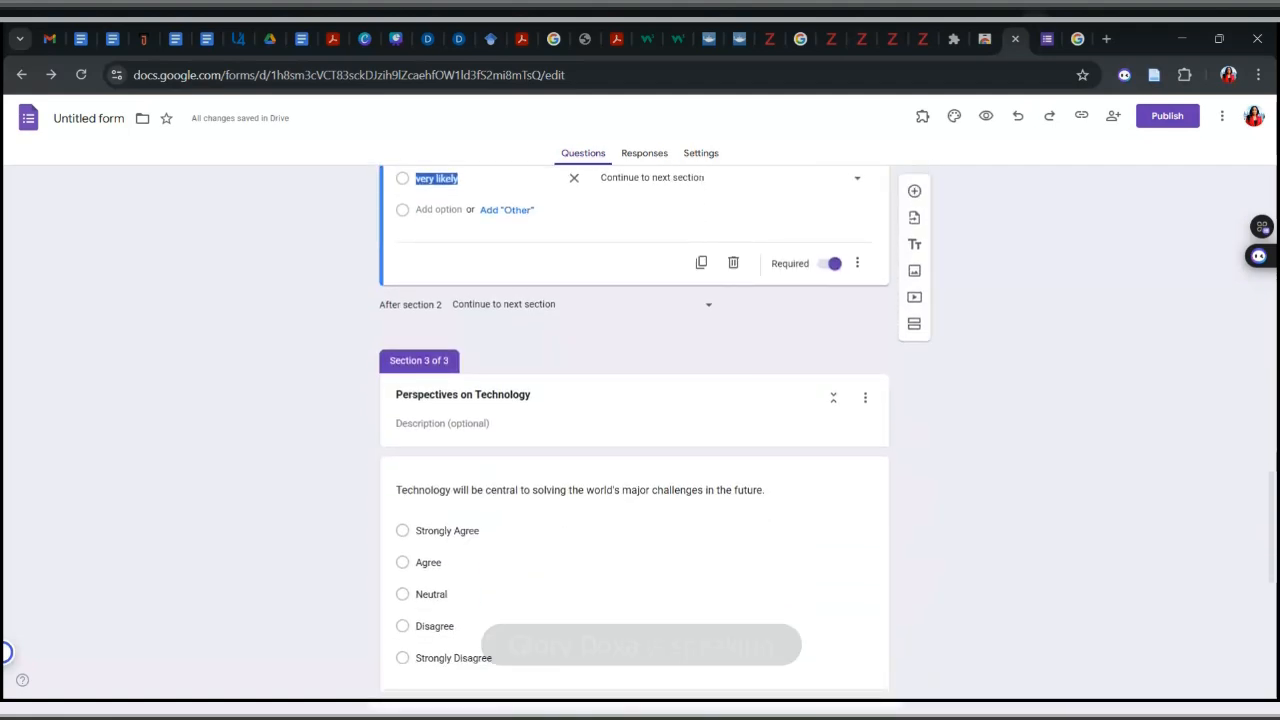
scroll(634, 440, "up", 6)
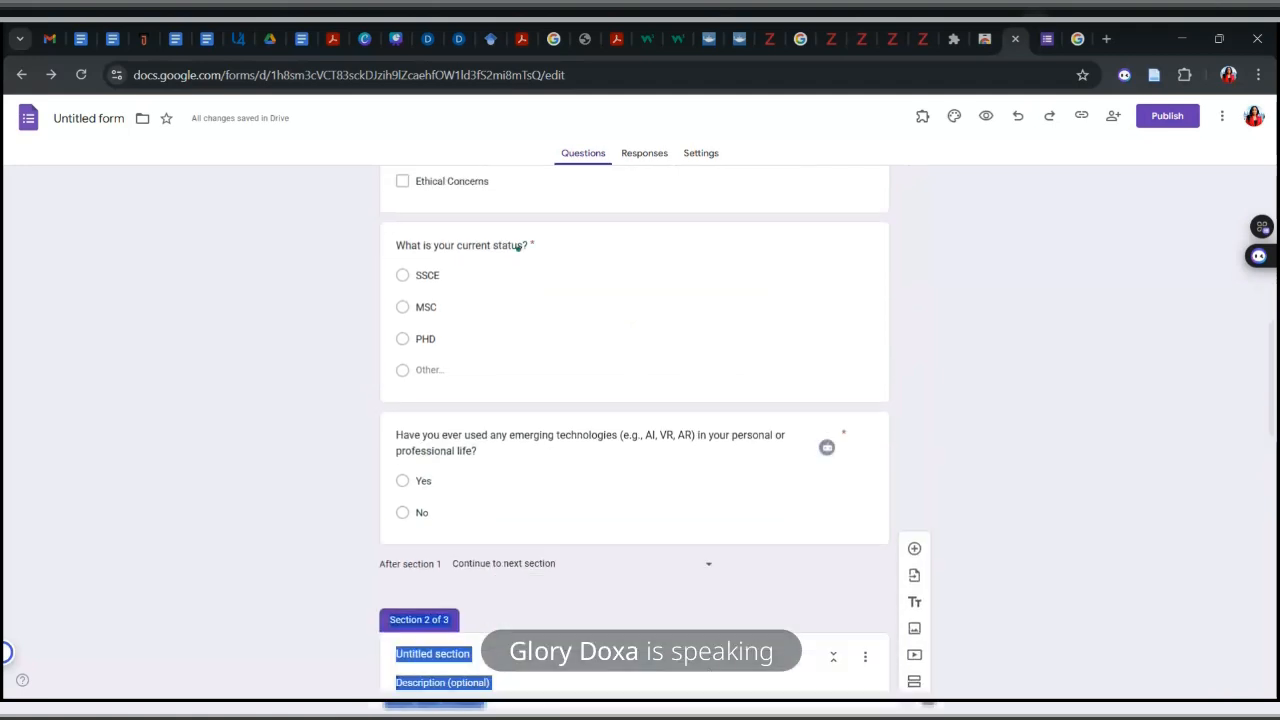
scroll(634, 440, "down", 4)
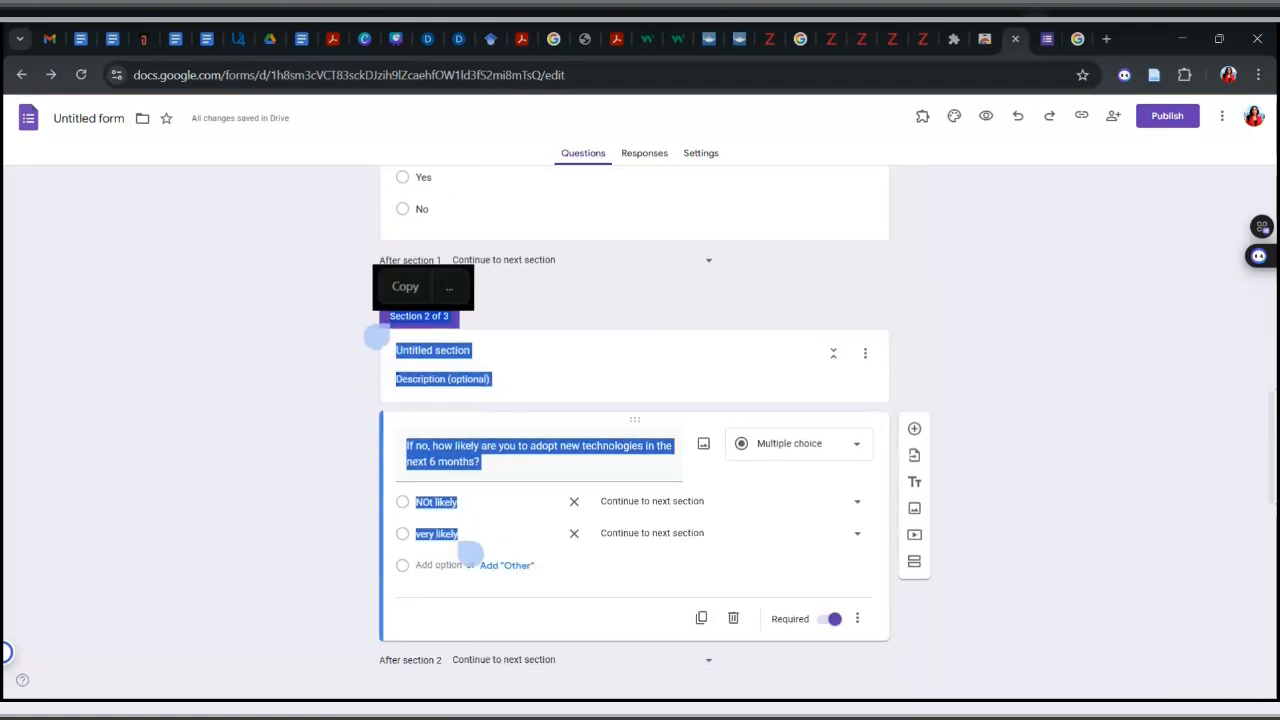
scroll(470, 550, "down", 3)
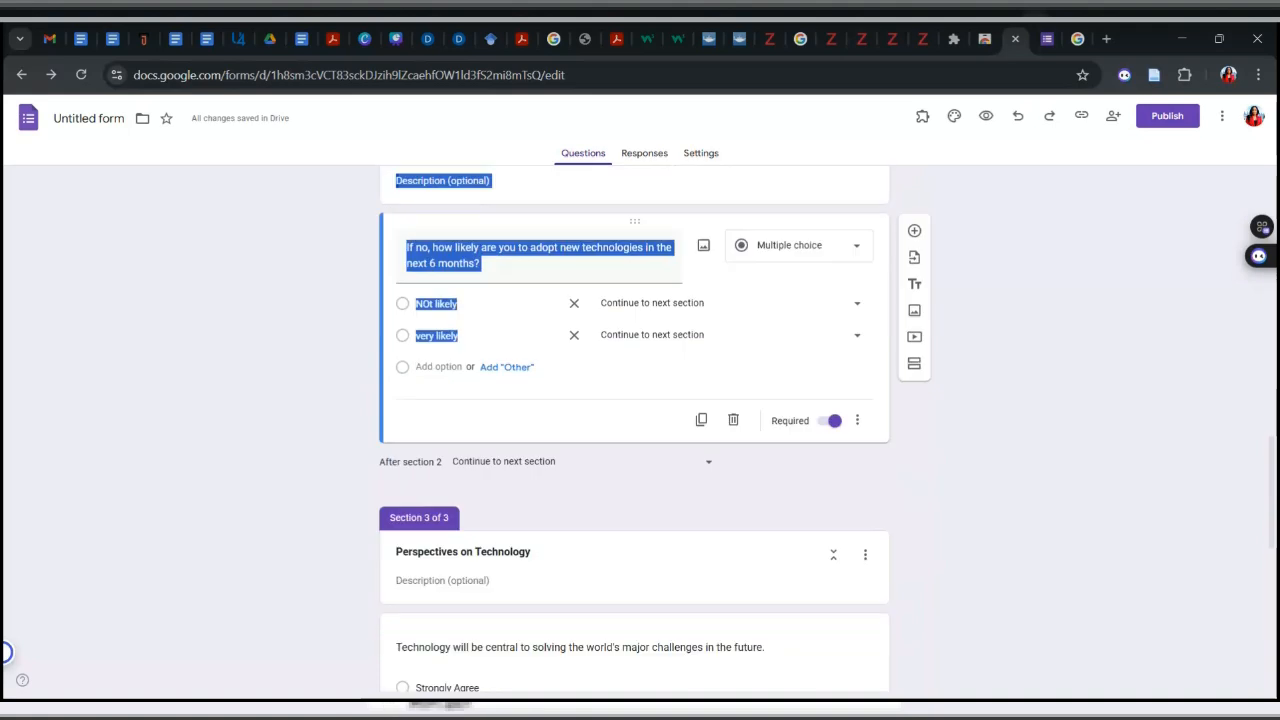
scroll(634, 440, "down", 3)
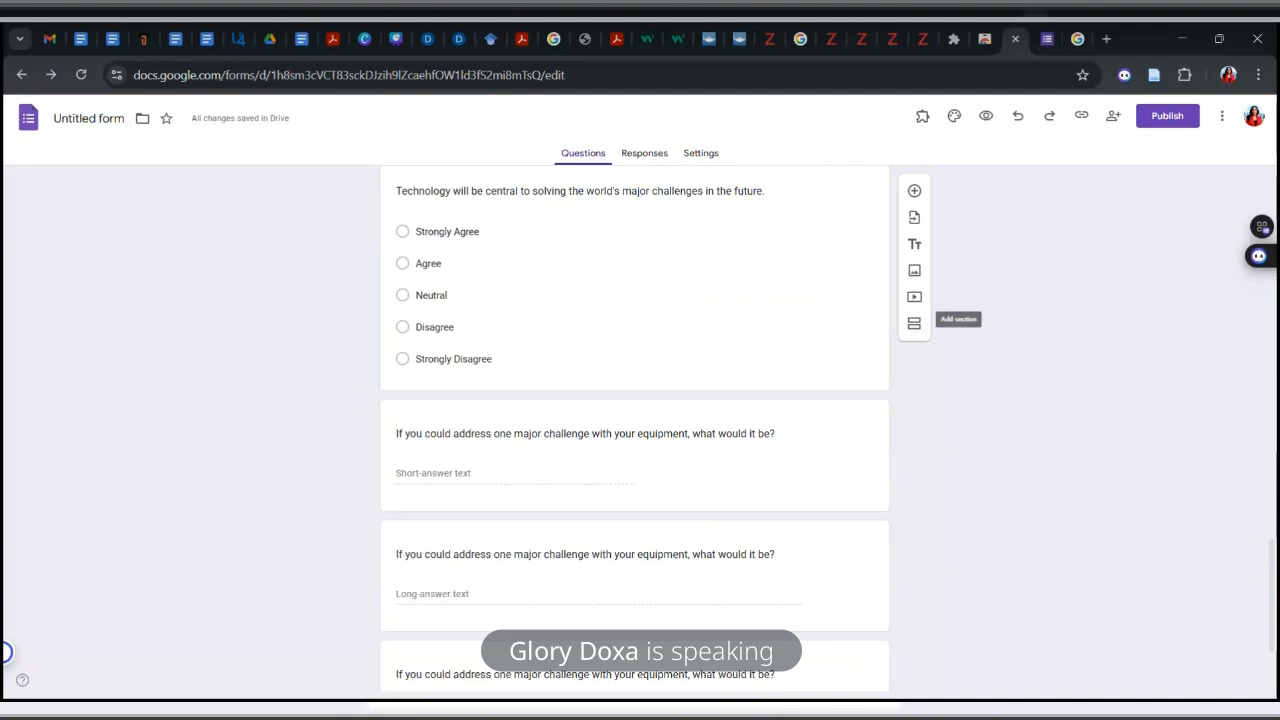
scroll(470, 287, "up", 5)
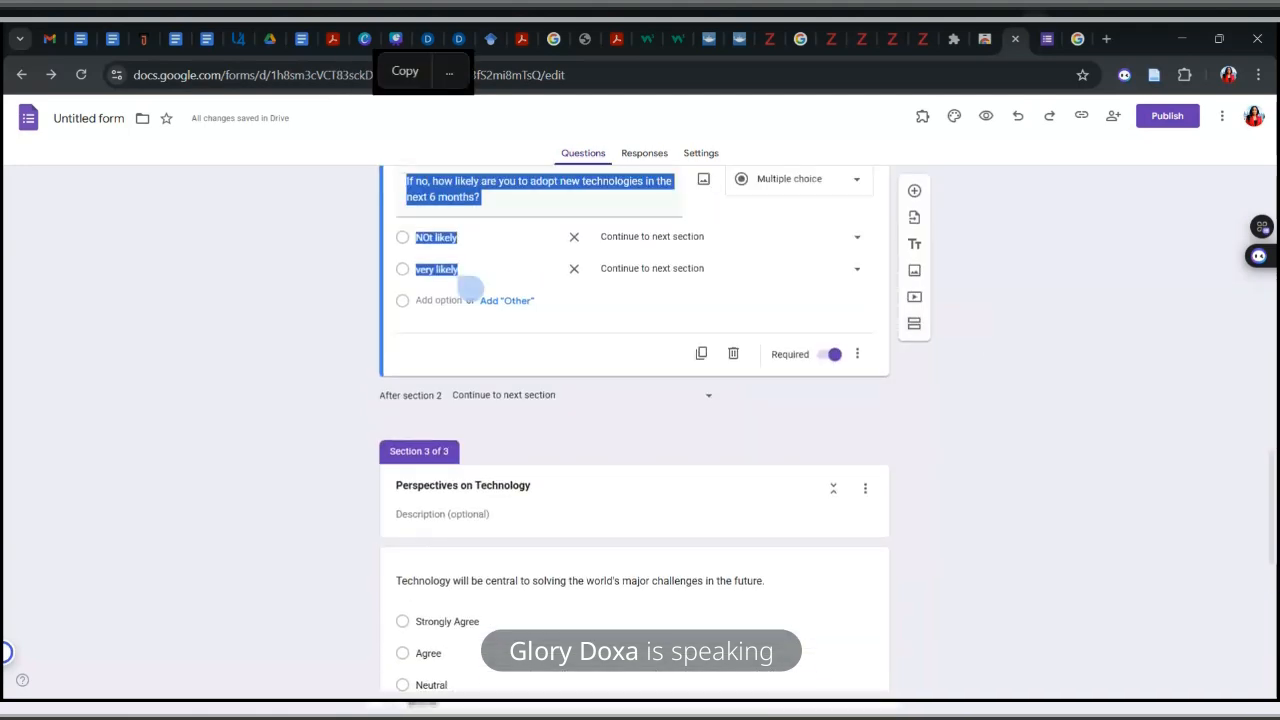
scroll(470, 287, "up", 1)
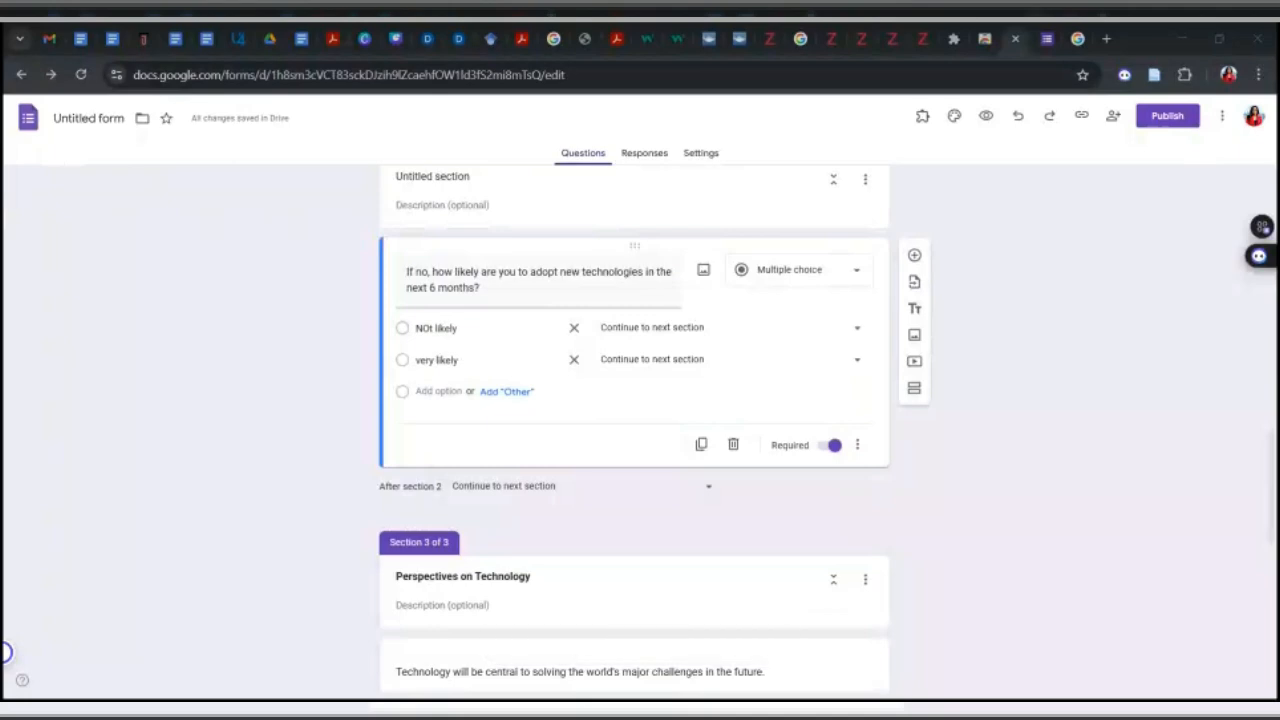
Step: Switch to the TDC Data Analytics workbook in Excel and view the IF(S) sheet's notes at a larger zoom
key("alt+Tab")
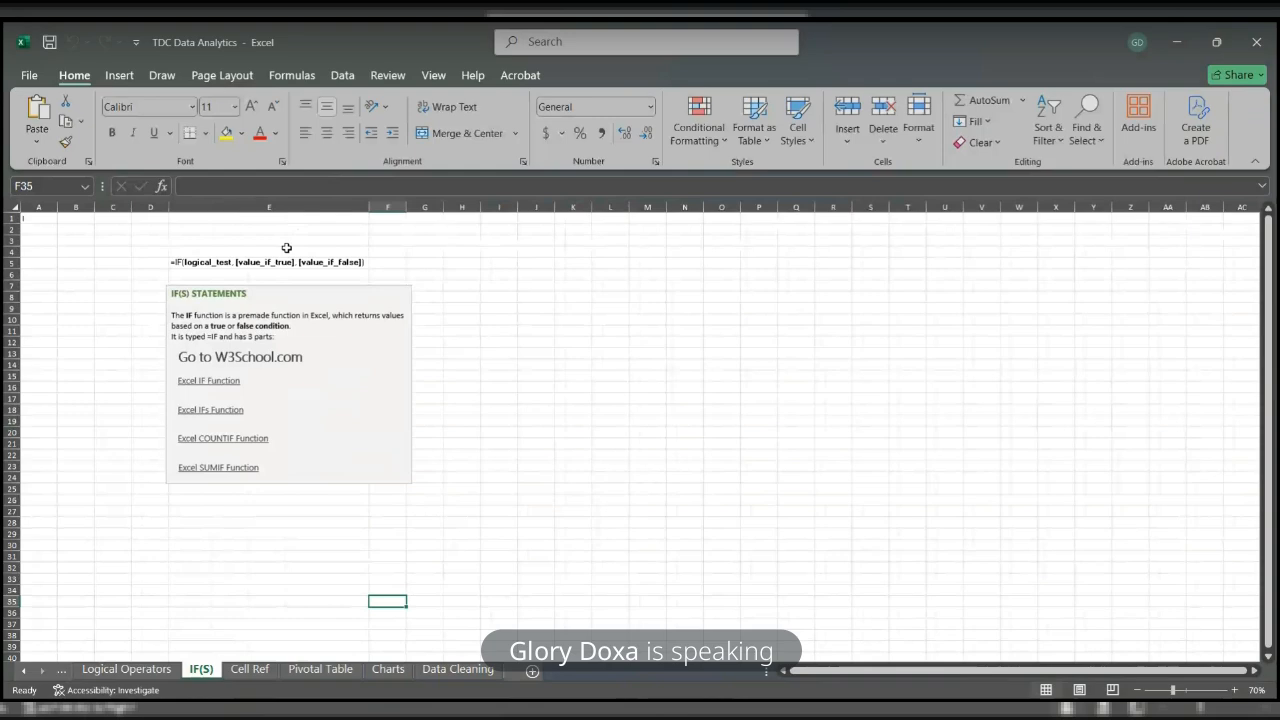
scroll(286, 247, "up", 3)
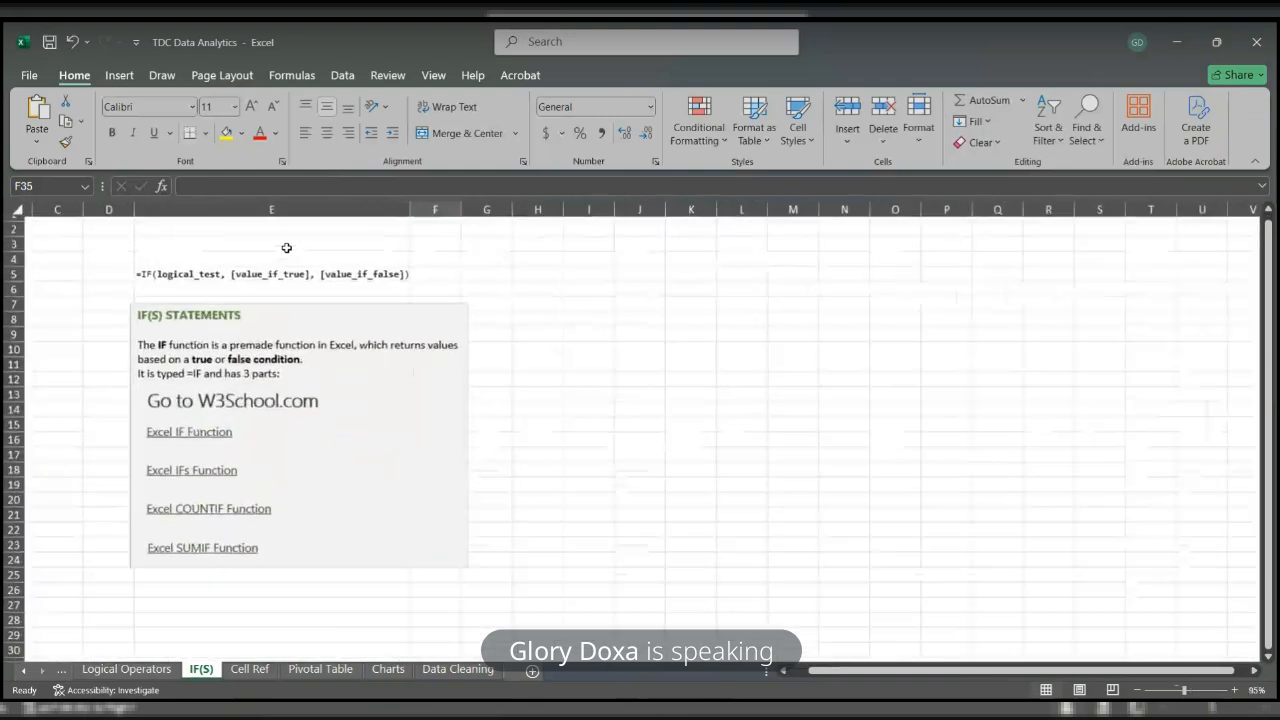
scroll(286, 247, "left", 2)
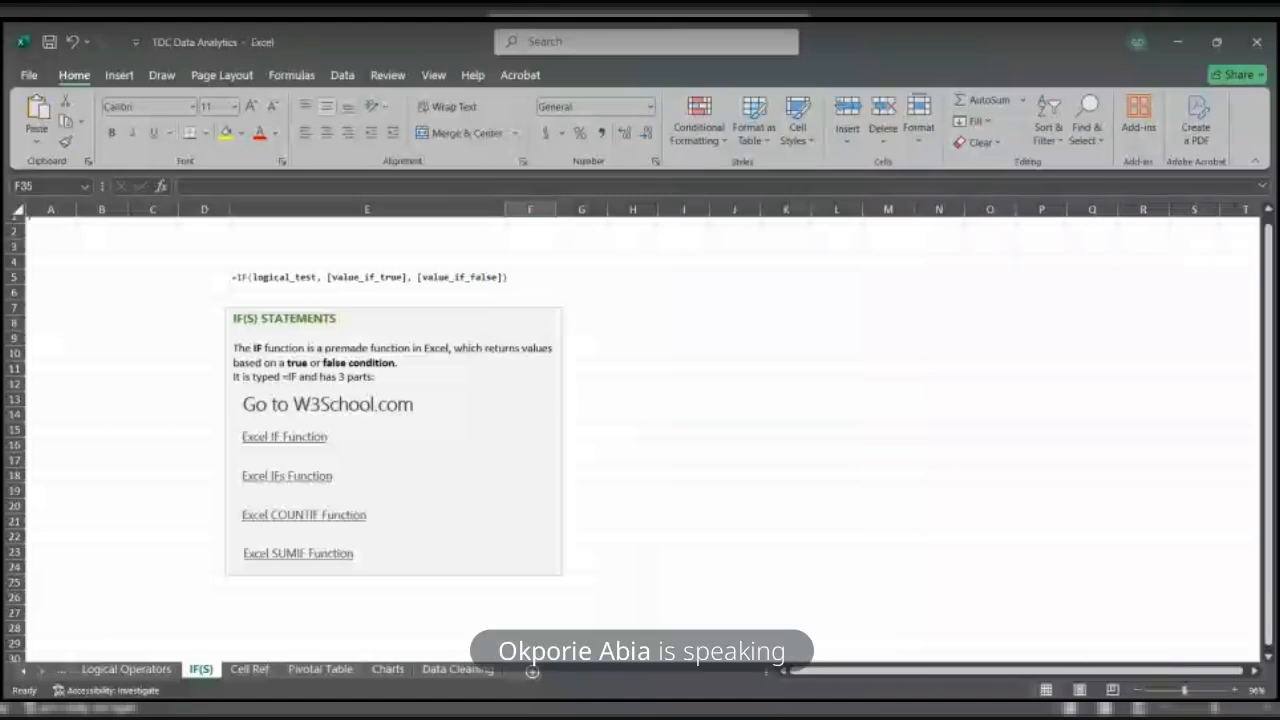
Step: Open the Excel IF Function lesson and paste its Pokemon example table at cell A1 of the IF(S) sheet
scroll(640, 430, "up", 2)
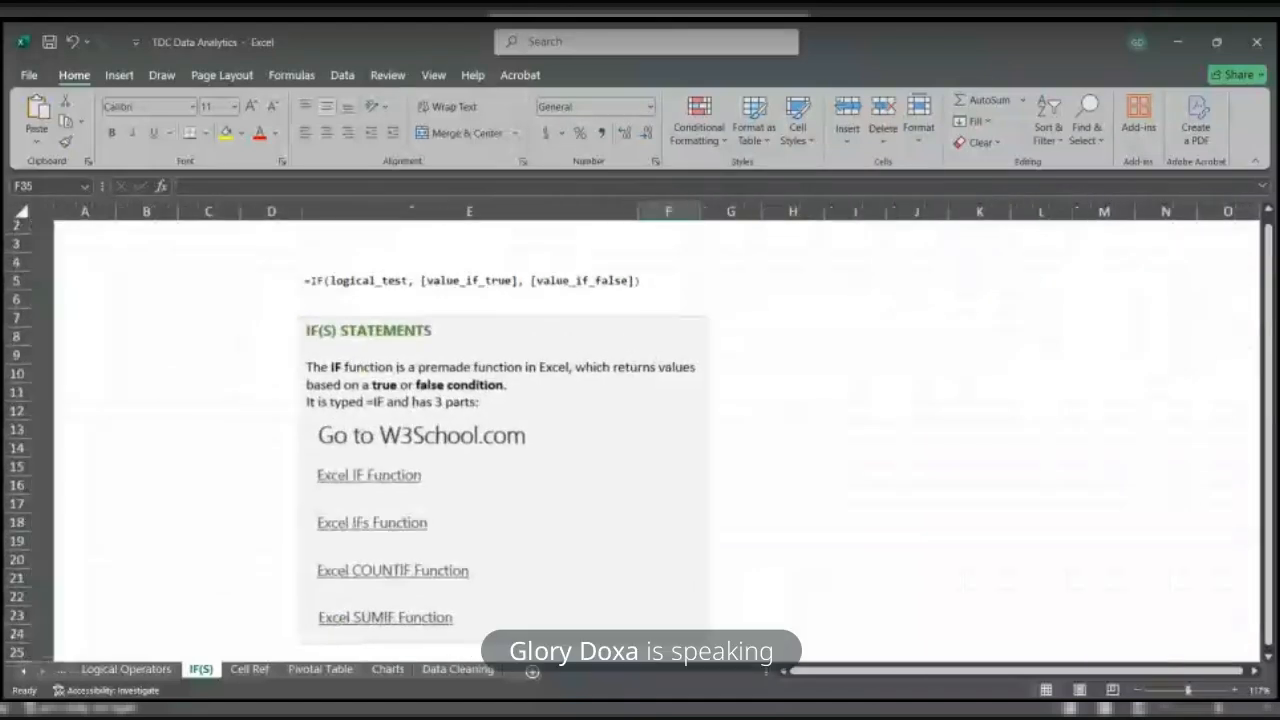
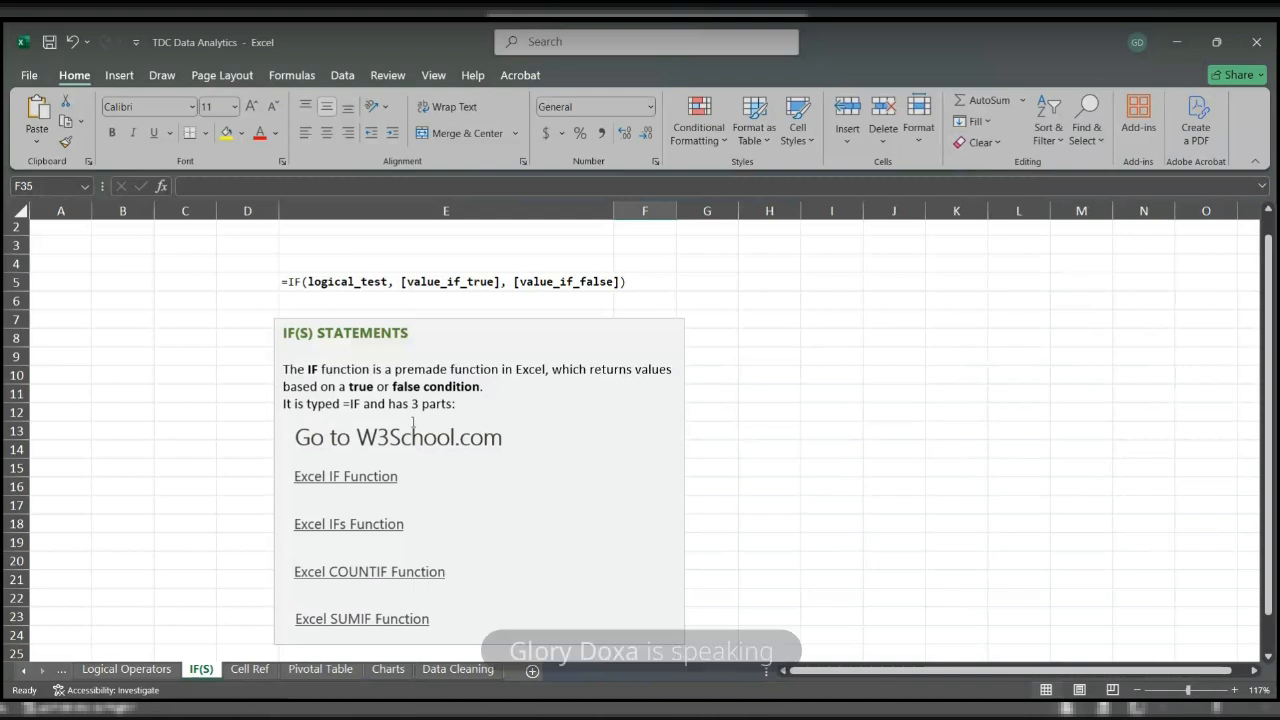
left_click(366, 477)
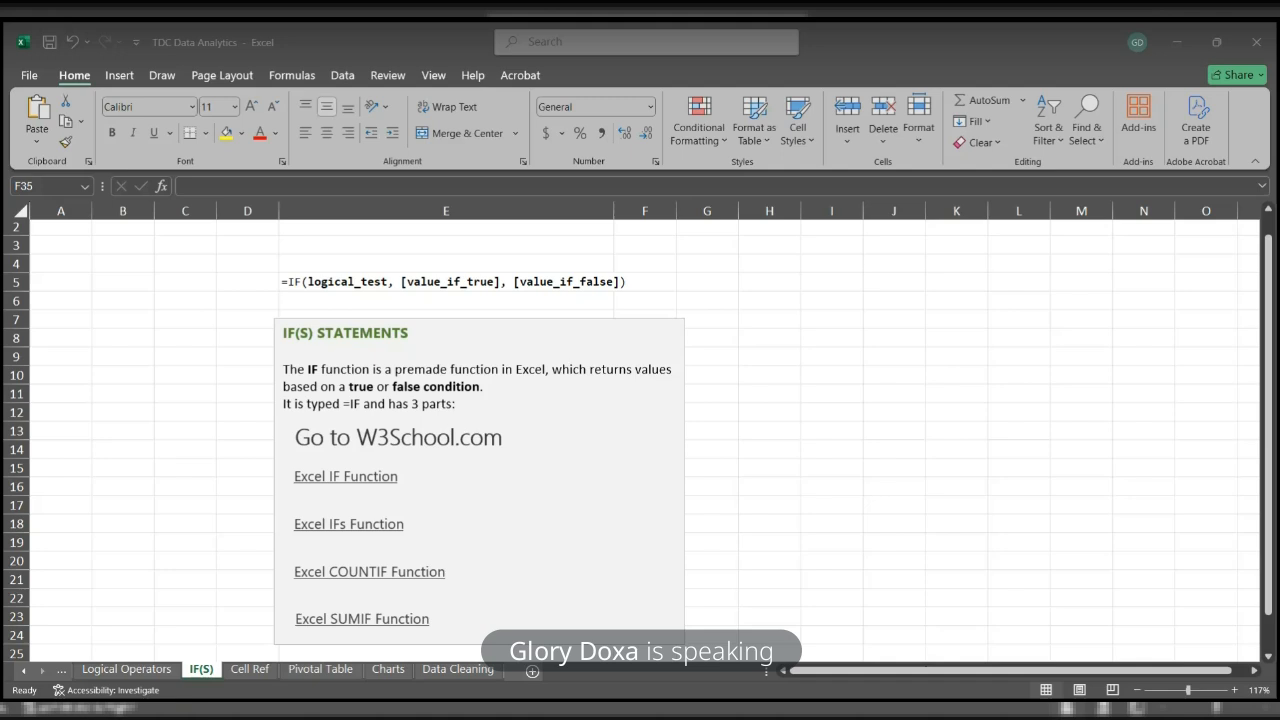
left_click(976, 662)
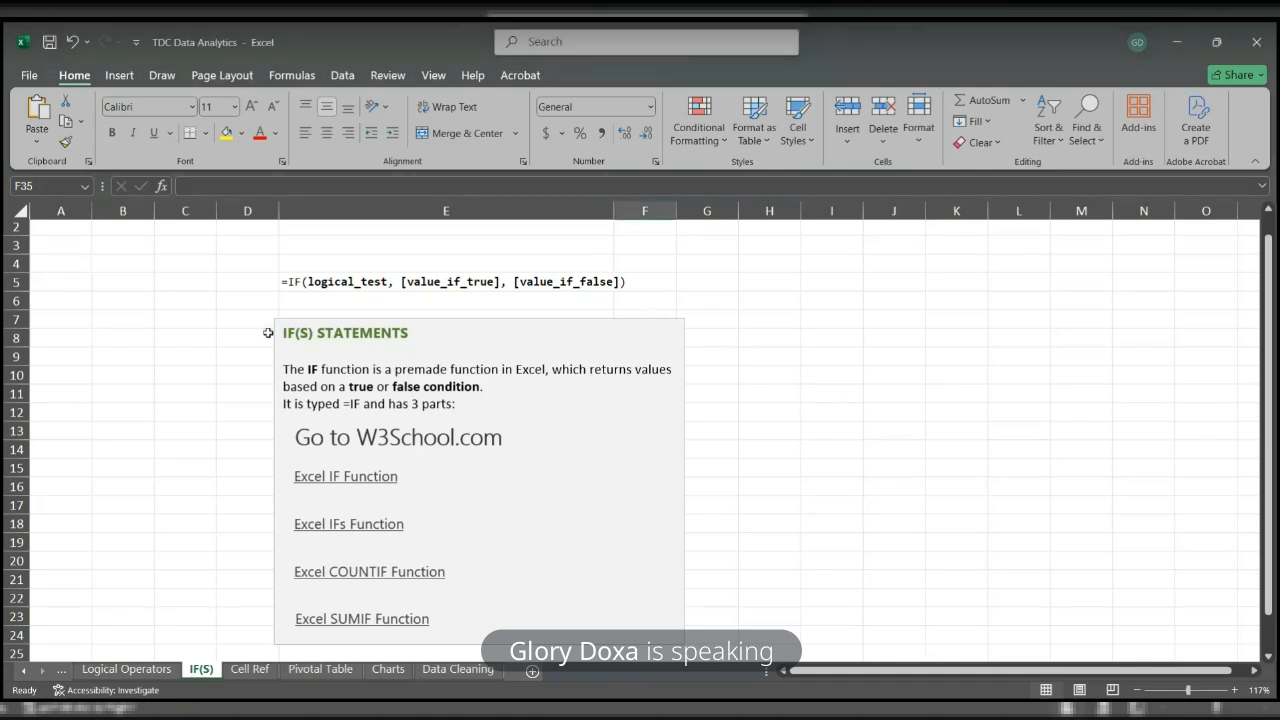
scroll(67, 228, "up", 1)
left_click(67, 229)
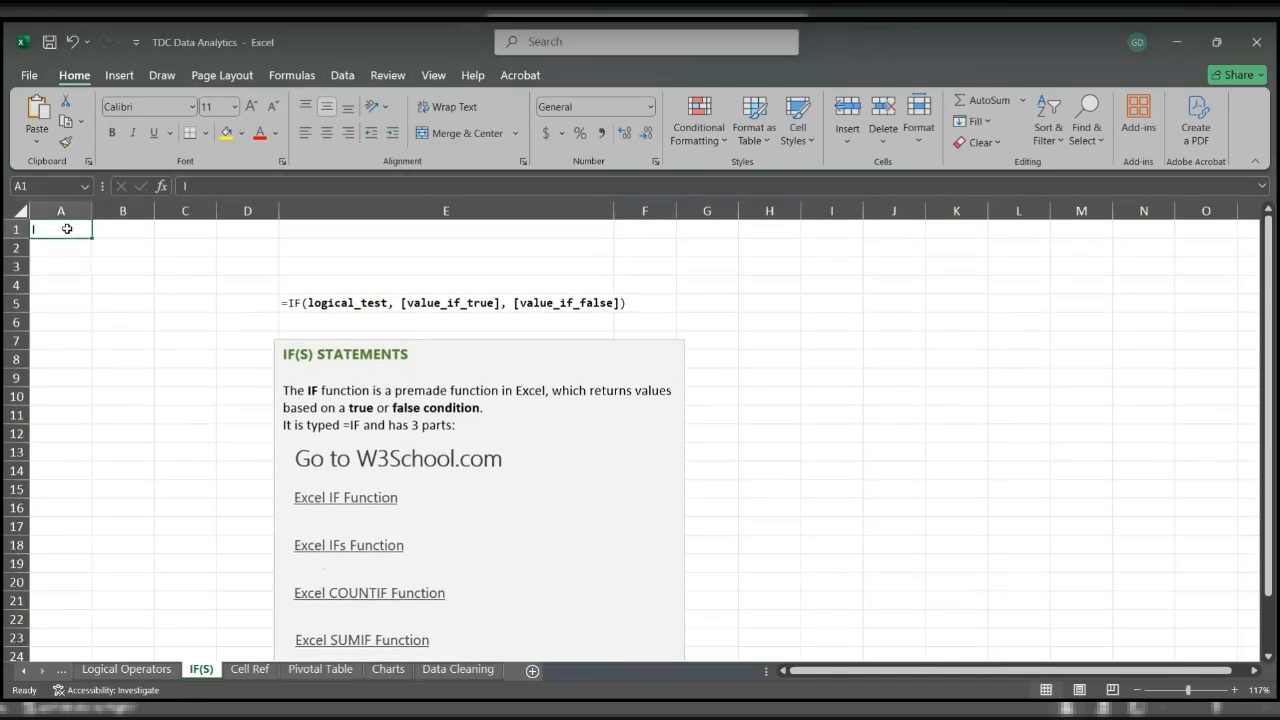
type("Name\tType 1\tTotal\tGrass Type Bulbasaur\tGrass\t318 Ivysaur\tGrass\t405 Venusaur\tGrass\t525 Charmander\tFire\t309 Charmeleon\tFire\t405 Charizard\tFire\t534 Squirtle\tWater\t314 Wartortle\tWater\t405 Blastoise\tWater\t530")
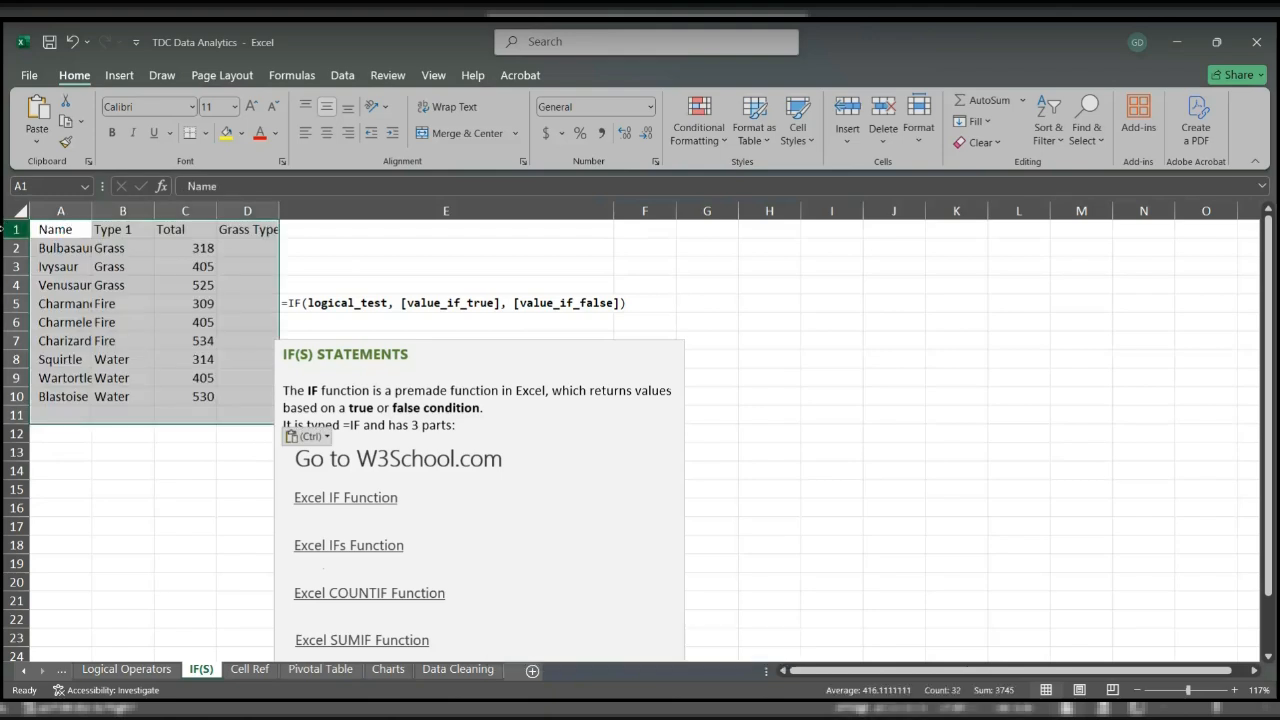
Step: Bold the table's header row and widen column D to fit the Grass Type heading
key("Escape")
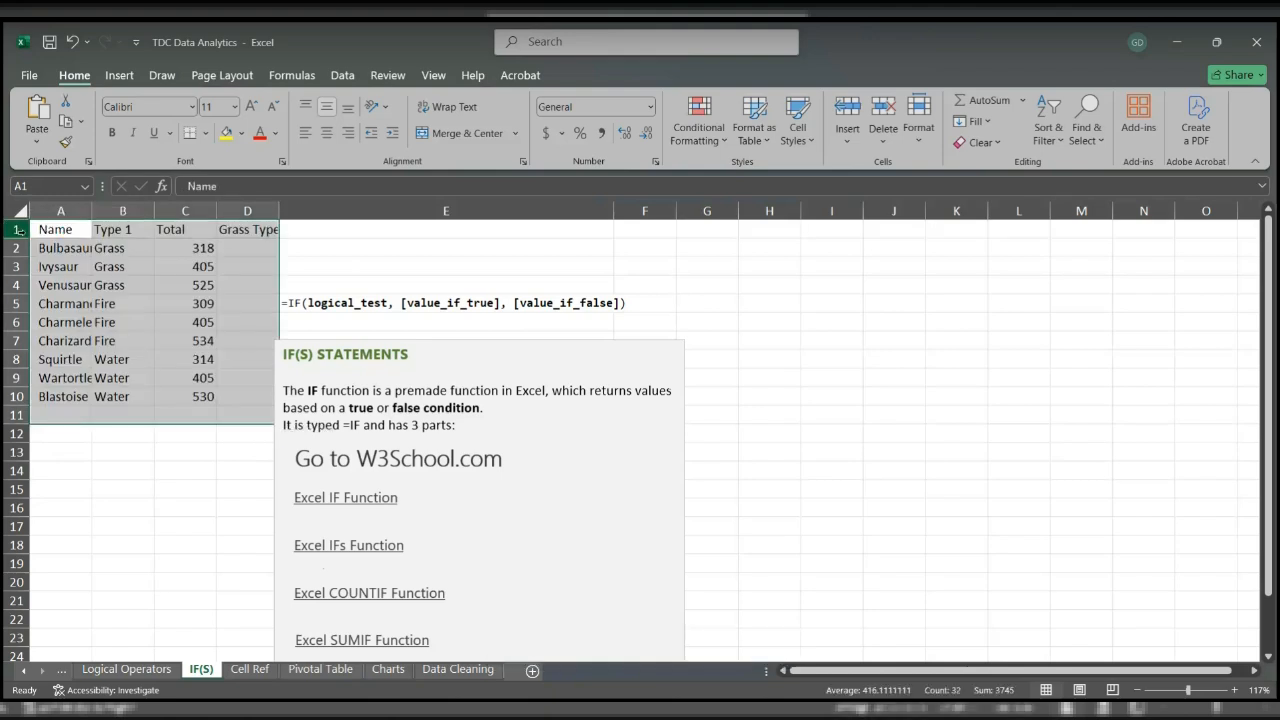
left_click(17, 229)
key("ctrl+b")
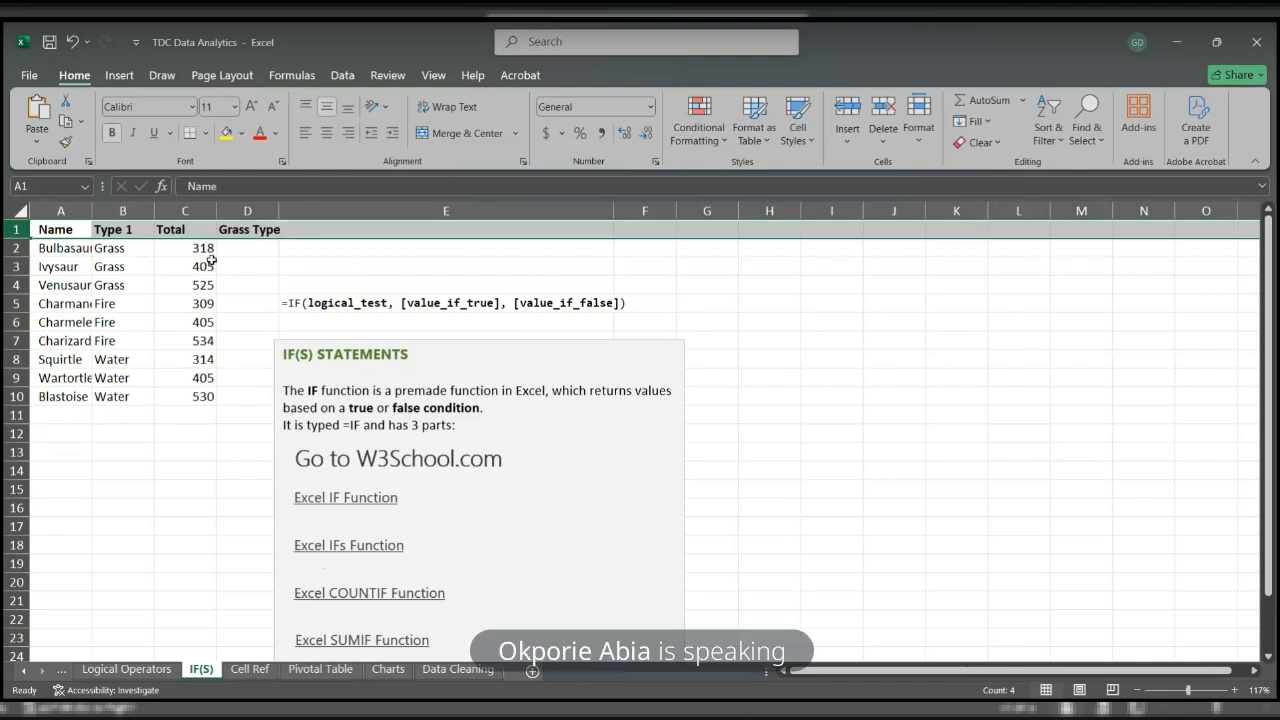
left_click(244, 254)
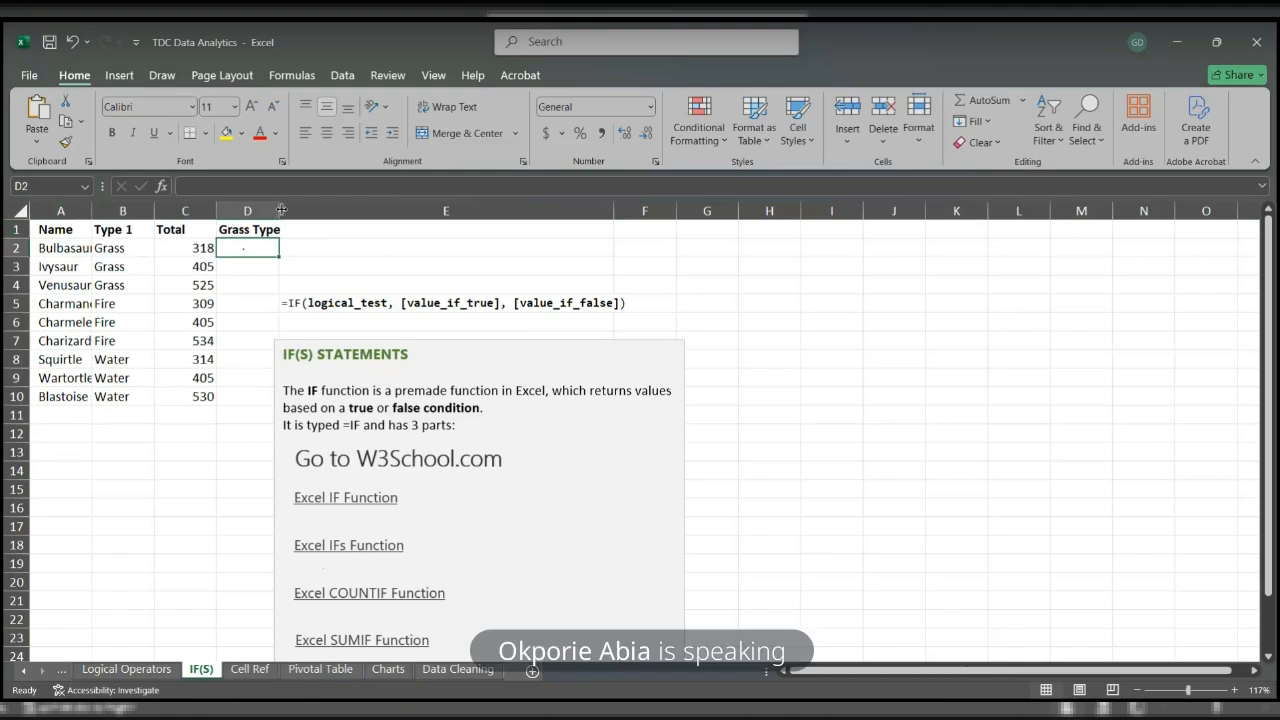
left_click_drag(279, 210, 295, 209)
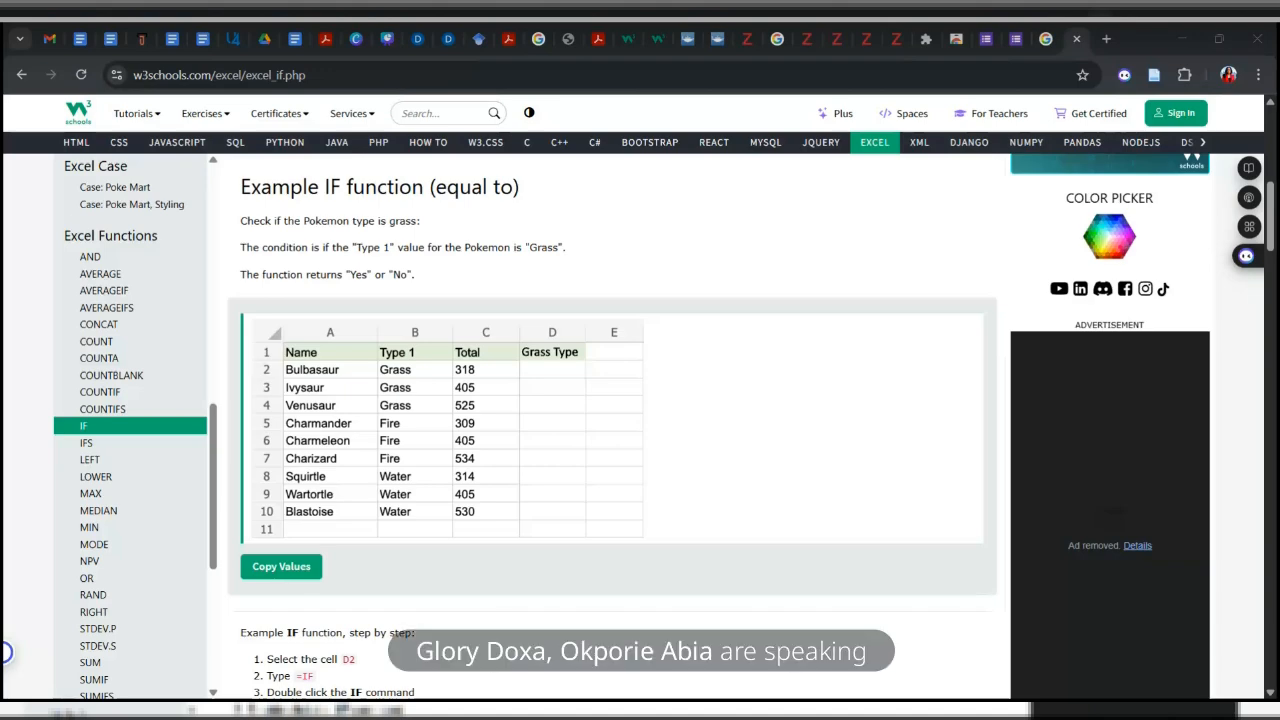
Step: Switch to the W3Schools IF page and copy the values of the "Example IF function (equal to)" table
left_click(290, 567)
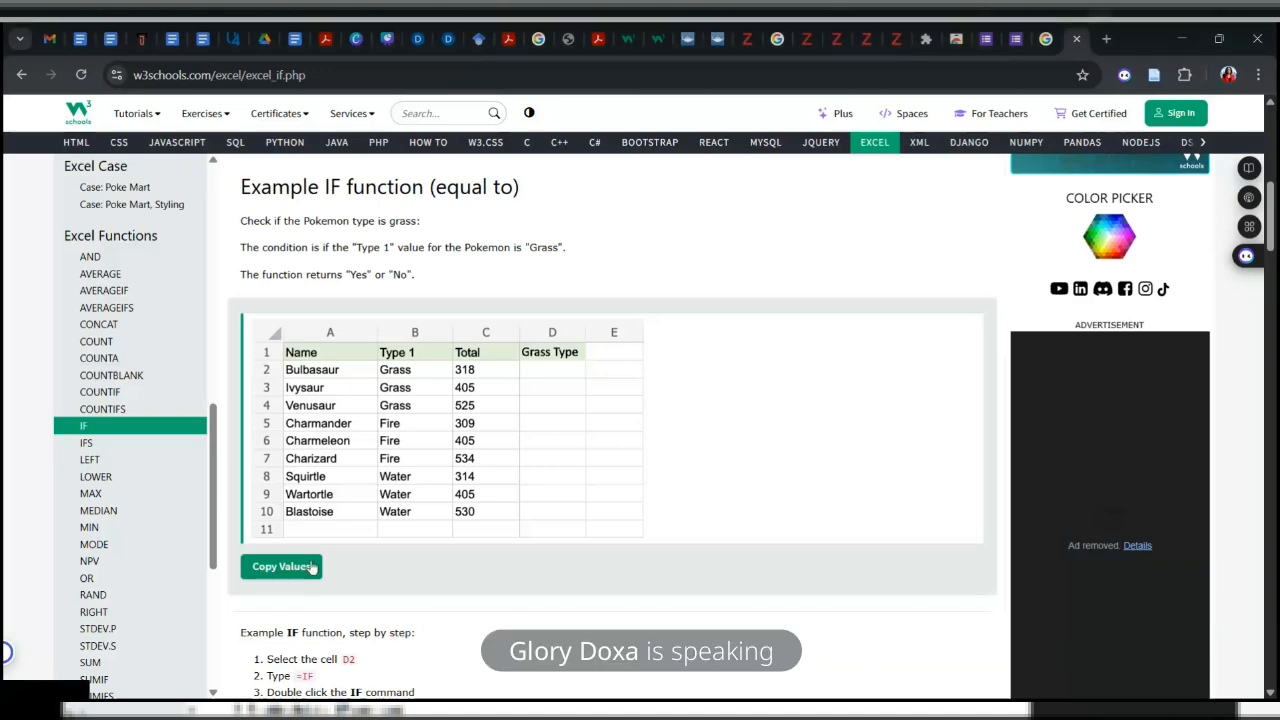
left_click(294, 568)
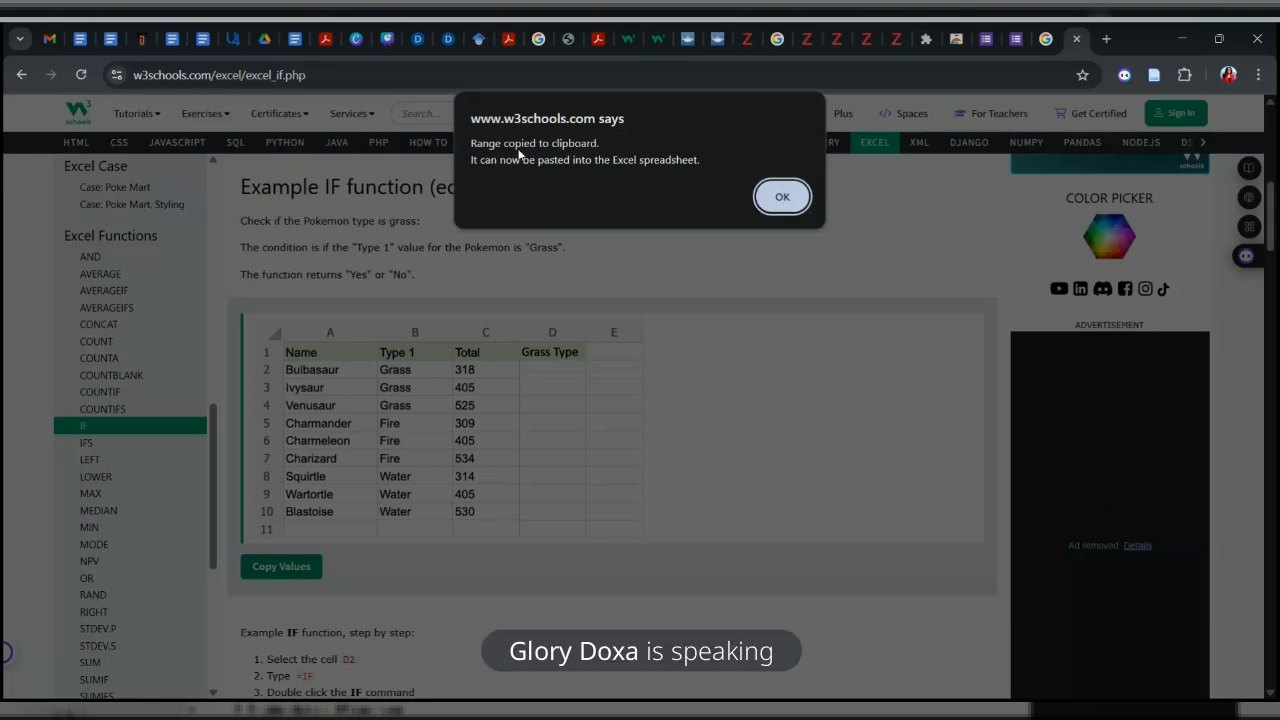
left_click(780, 204)
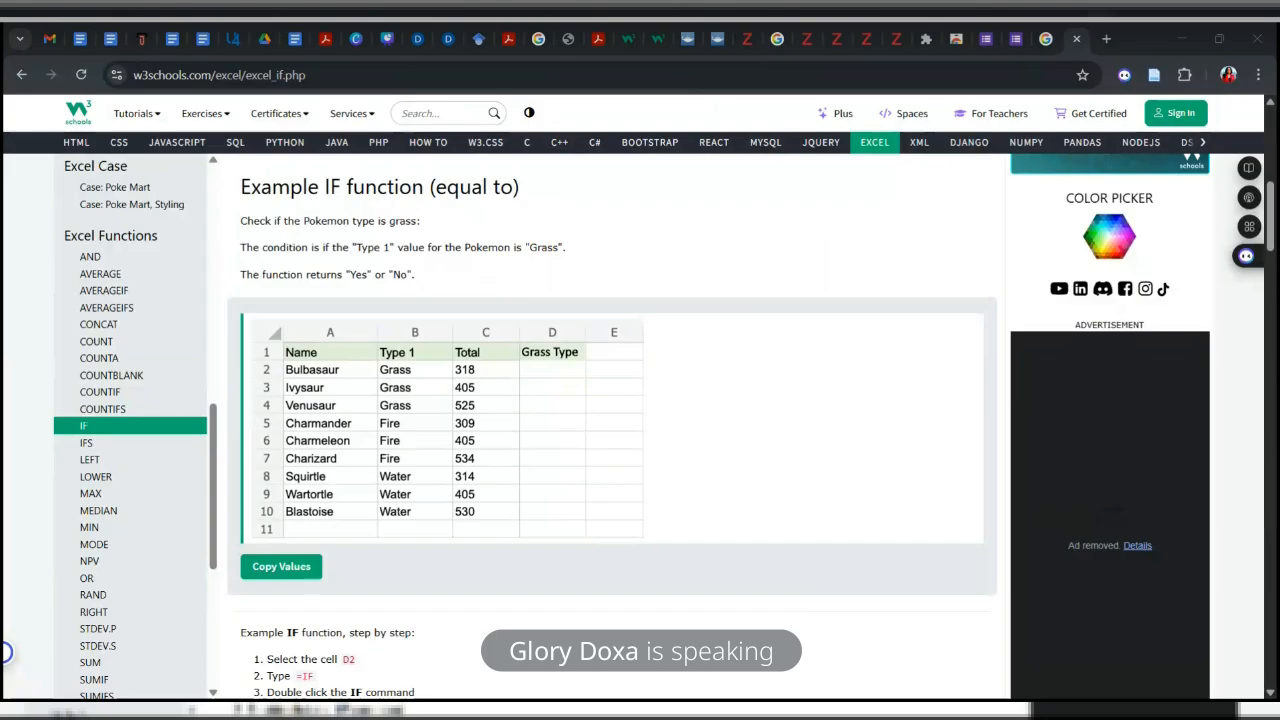
Step: Switch back to the Excel workbook and undo the column widening, the header bolding and the table paste
key("alt+Tab")
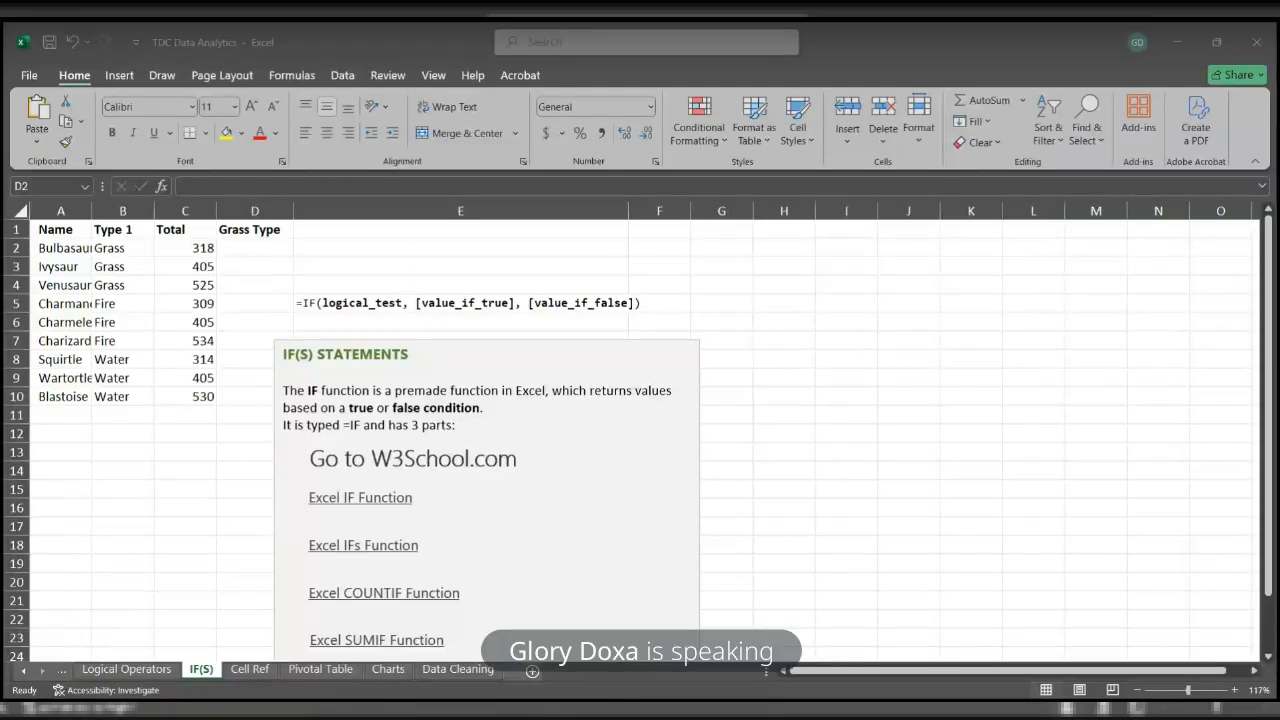
left_click(82, 244)
key("ctrl+z")
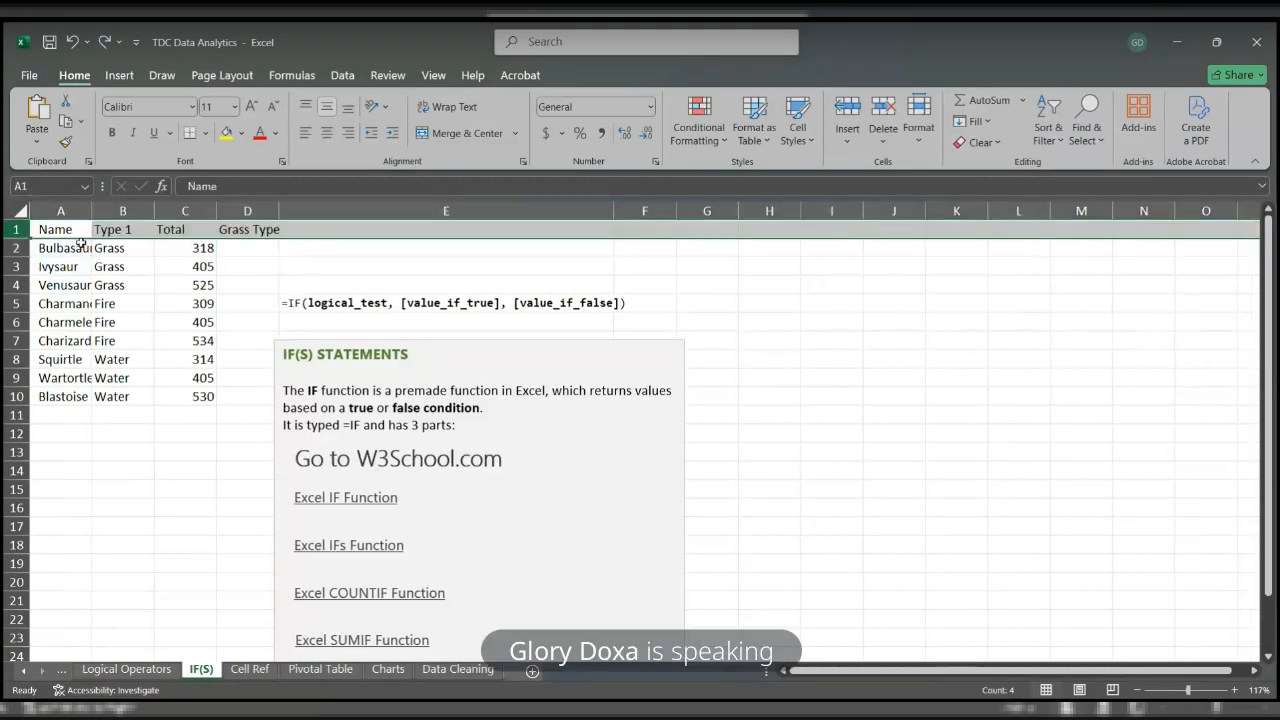
key("ctrl+z")
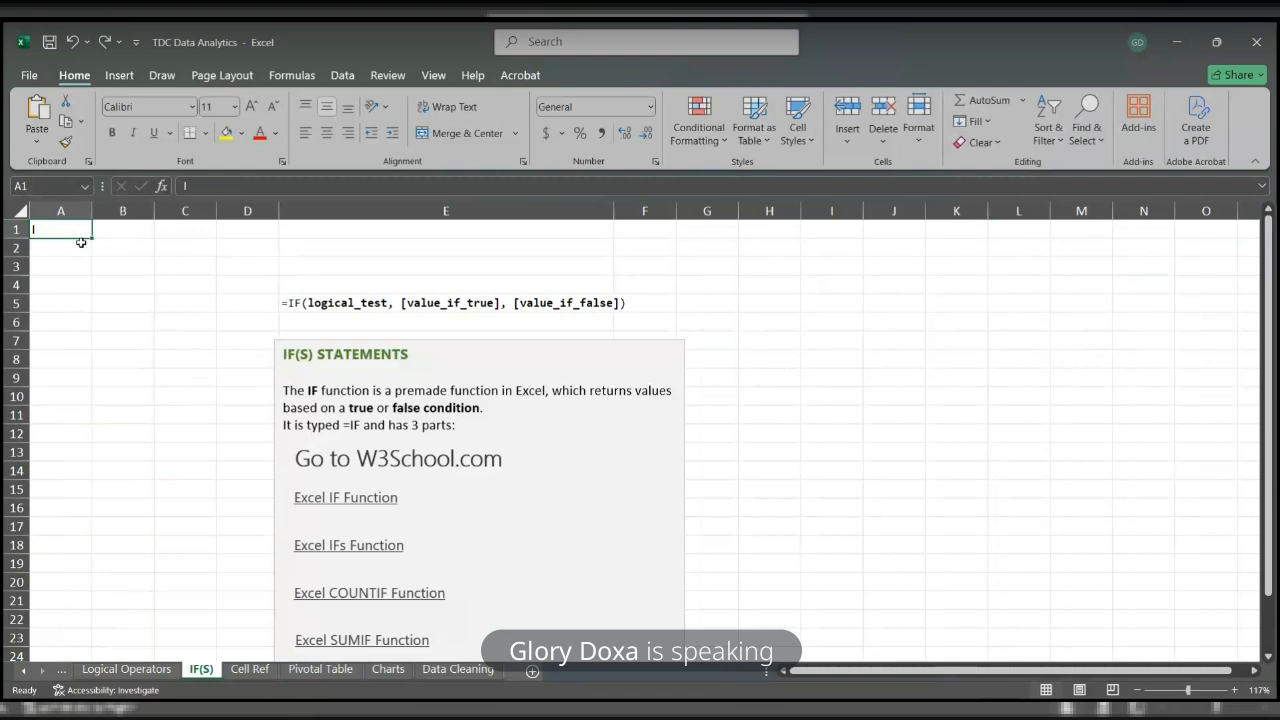
Step: Paste the copied Pokemon table at cell A1 of the IF(S) sheet
key("ctrl+v")
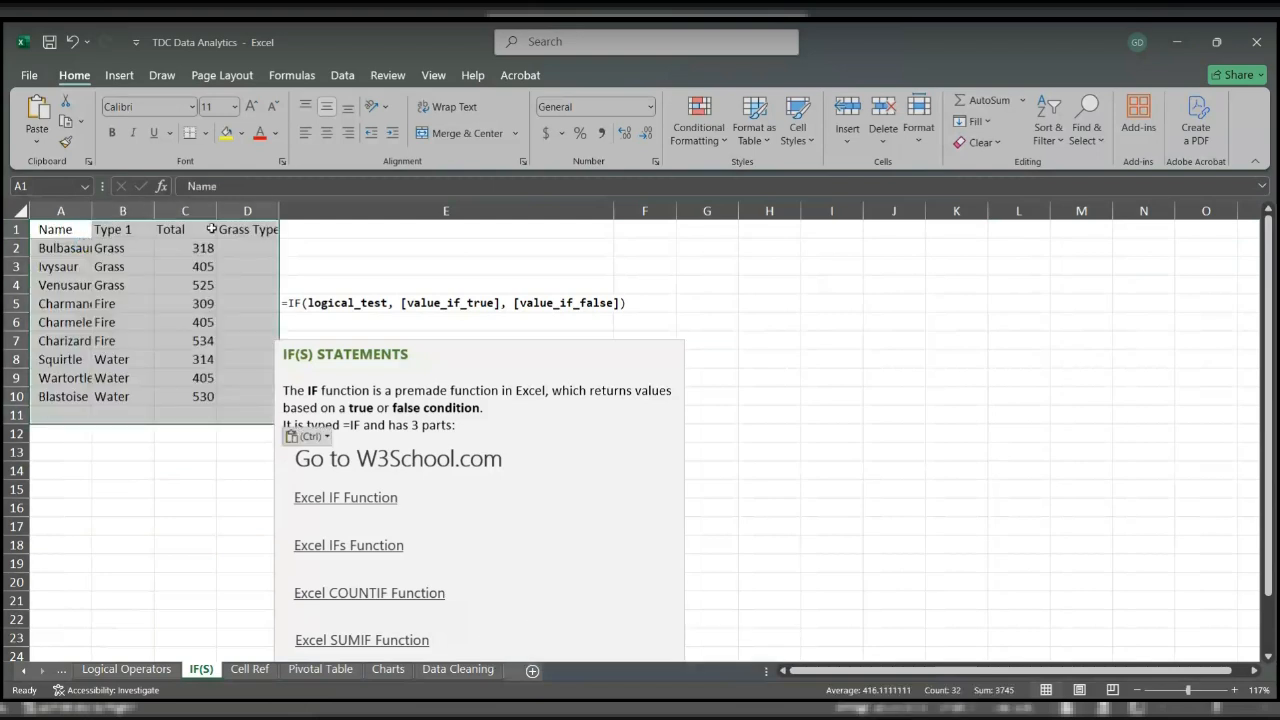
left_click(82, 228)
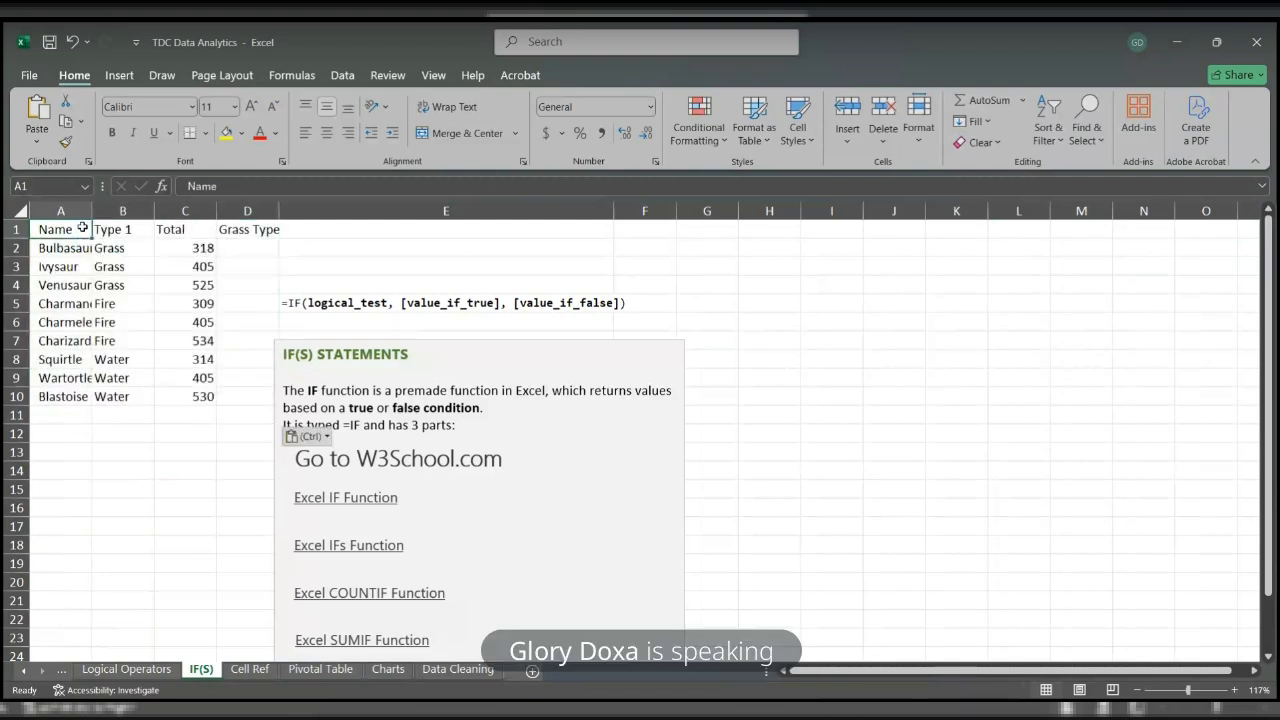
right_click(82, 228)
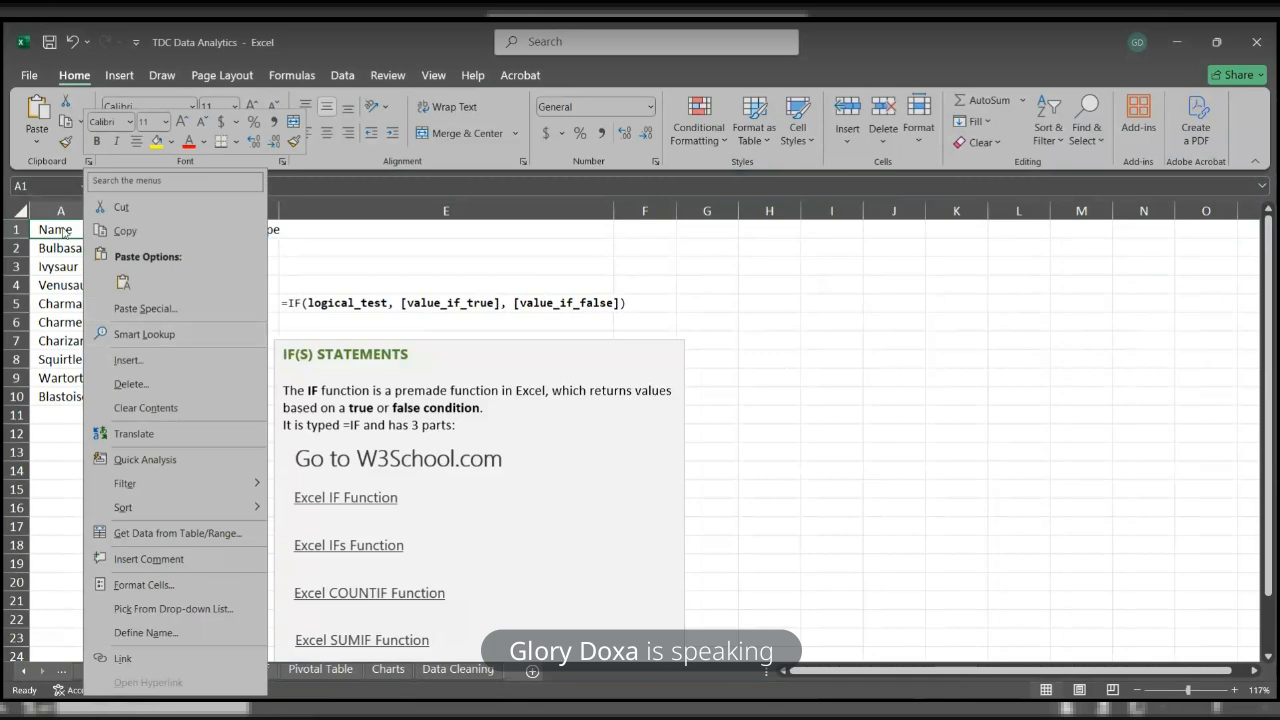
key("ctrl+v")
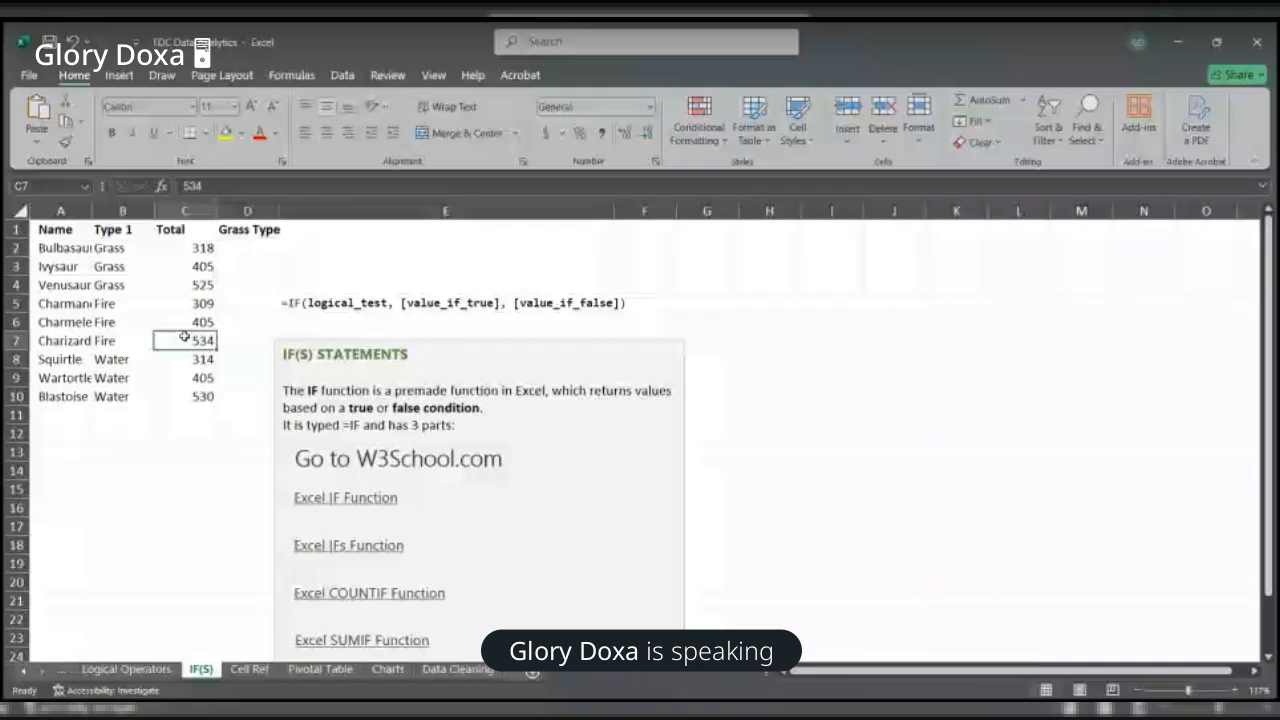
Step: Begin a formula in cell D2 under Grass Type that tests whether B2 equals "grass"
left_click(262, 246)
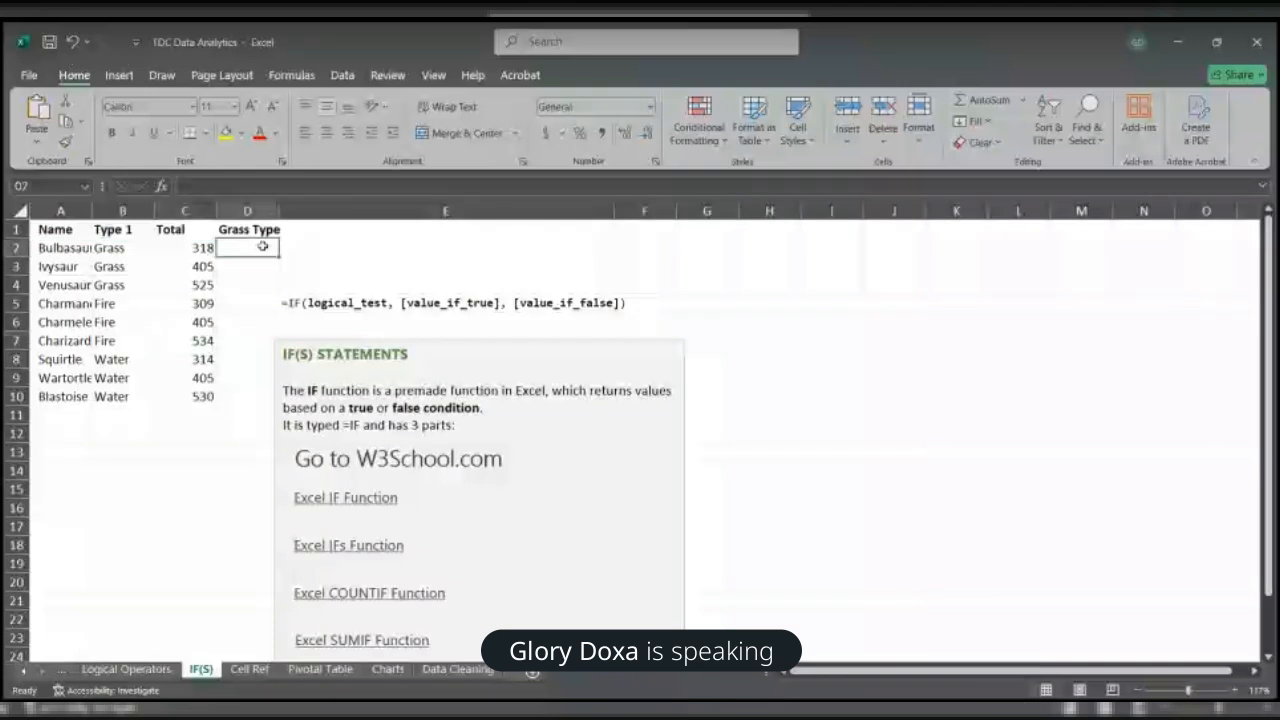
type("=")
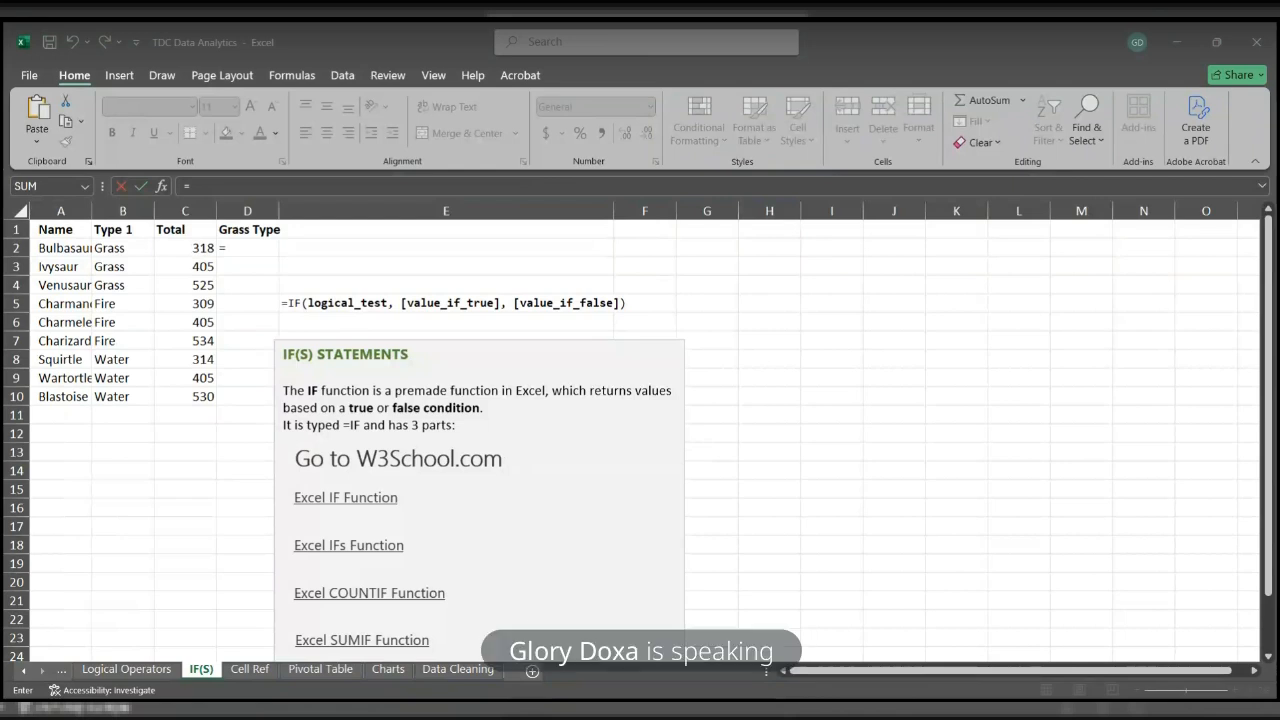
left_click(481, 145)
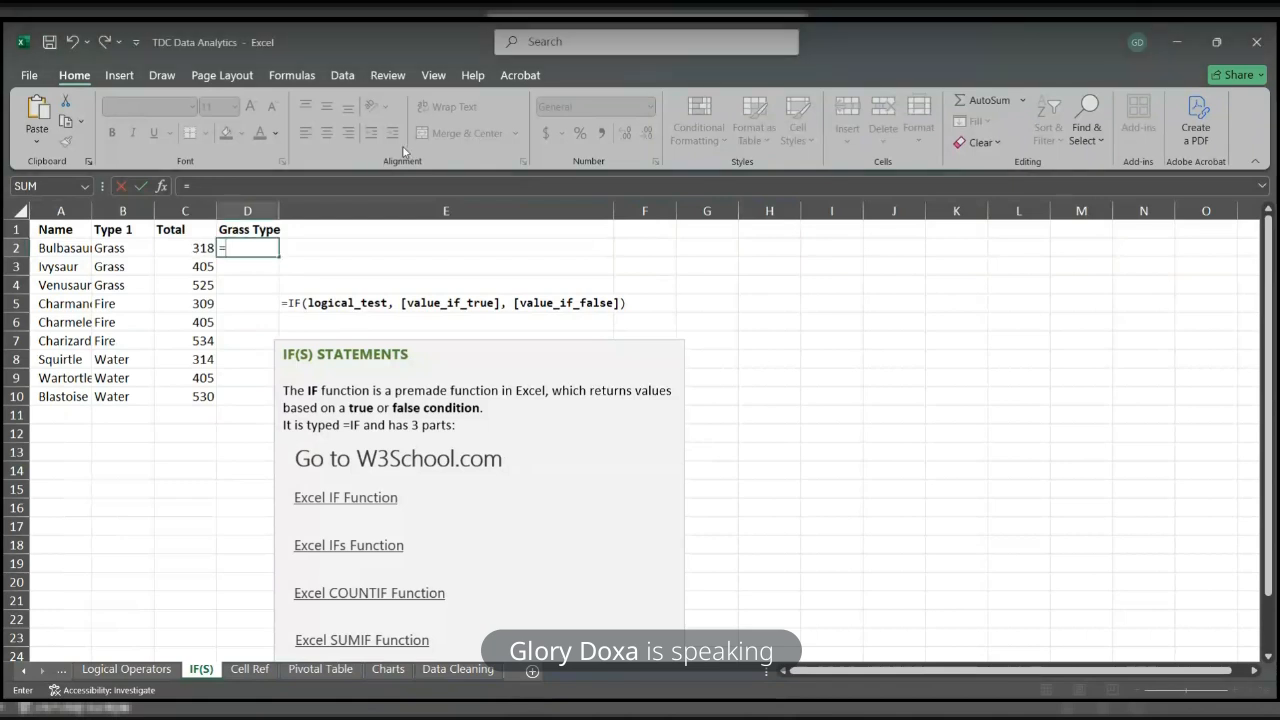
left_click(118, 212)
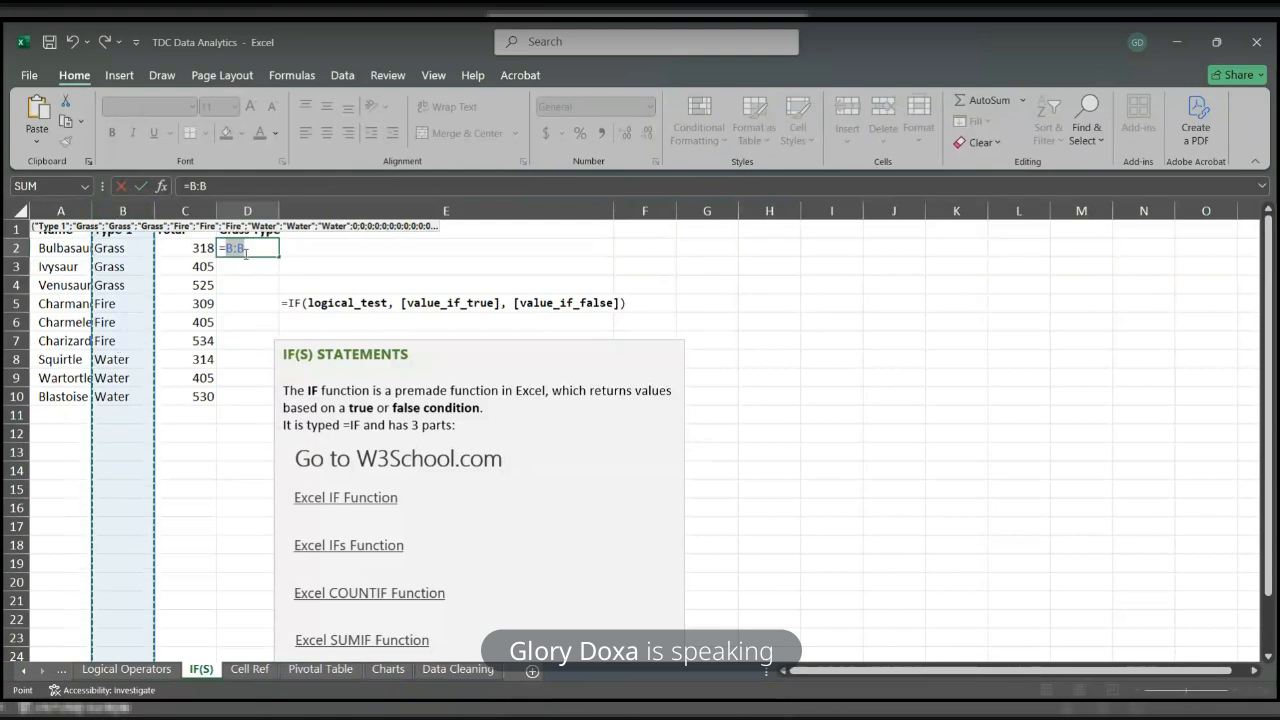
key("BackSpace")
key("BackSpace")
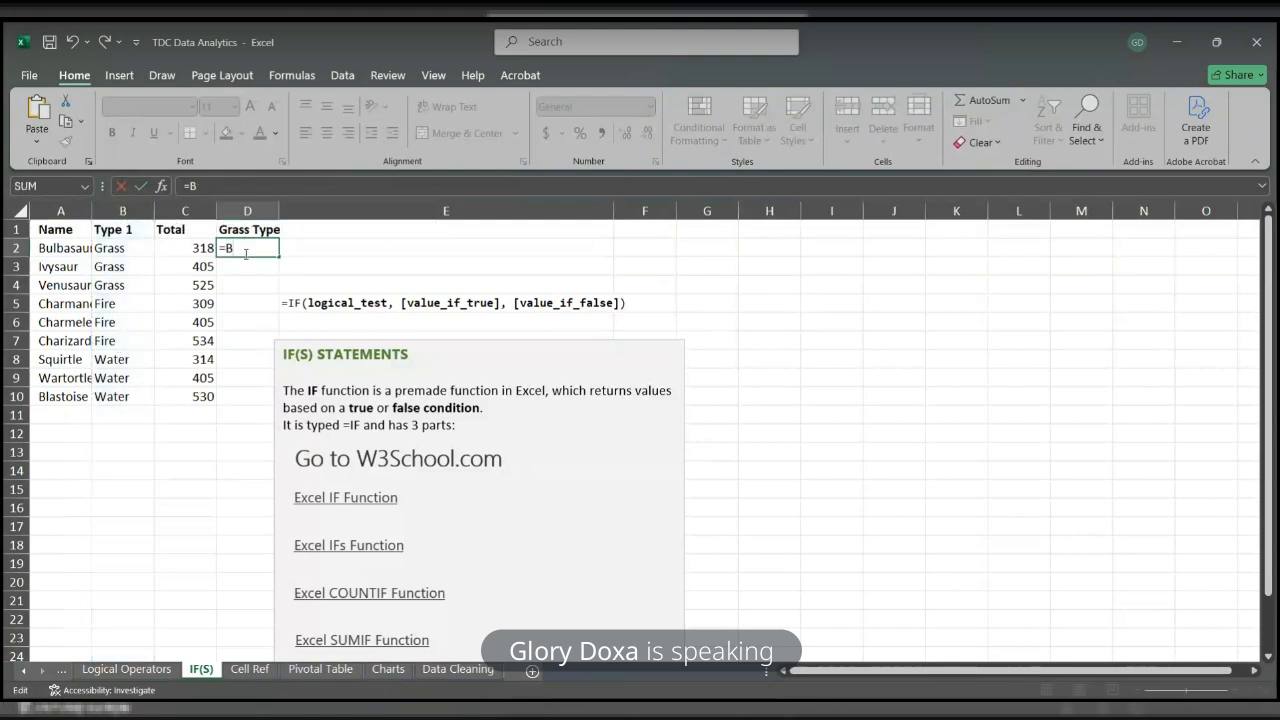
type("2=")
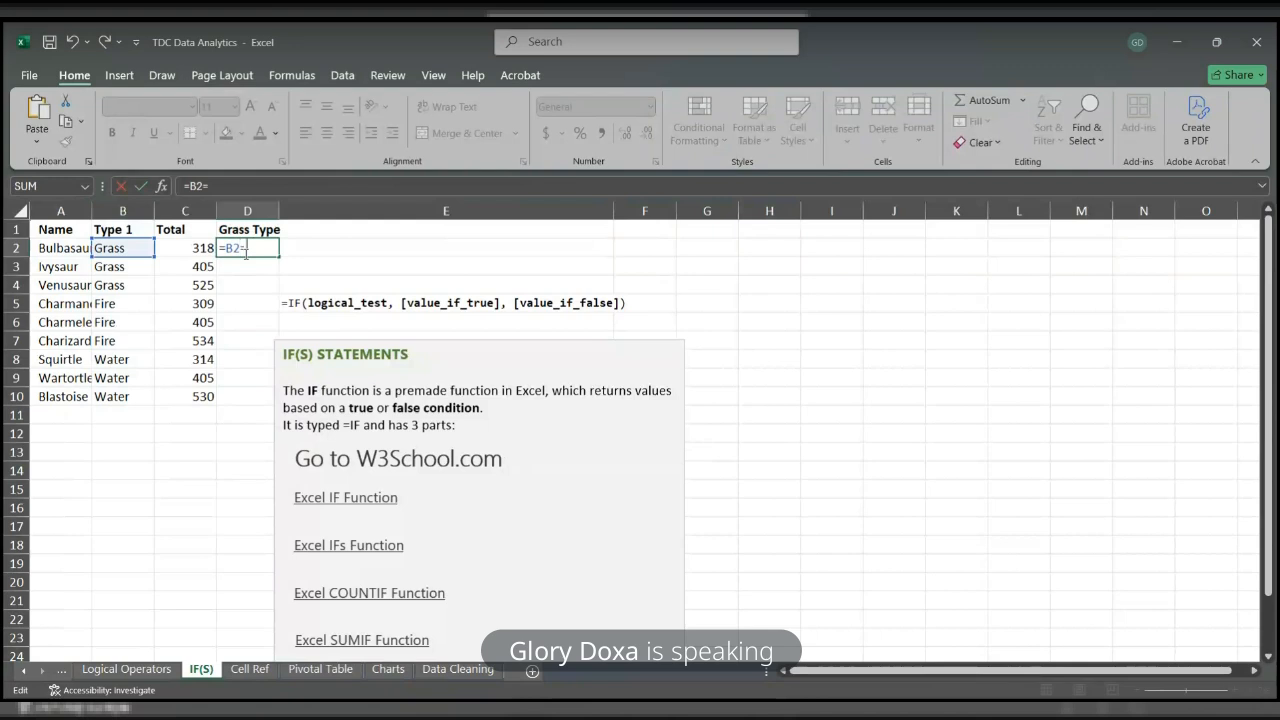
type("\"grass\"")
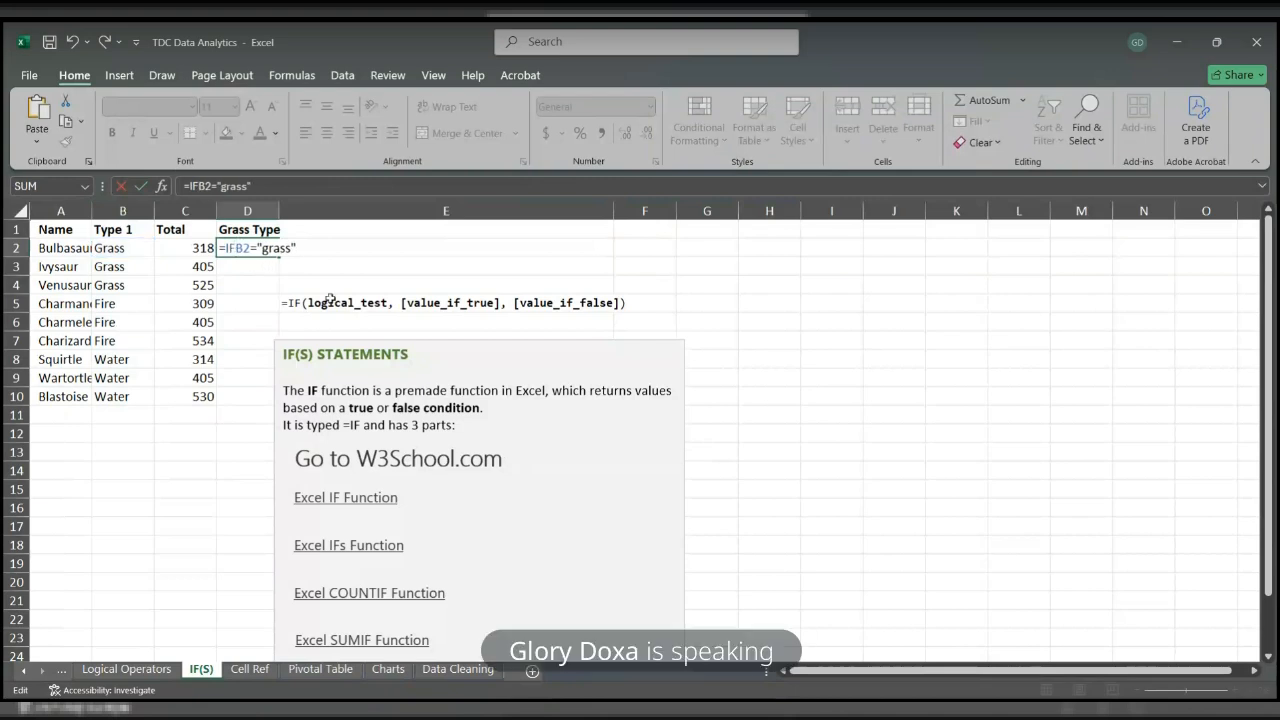
Step: Complete the D2 test as an IF function returning "Yes" when true and "No" when false
type("(")
key("End")
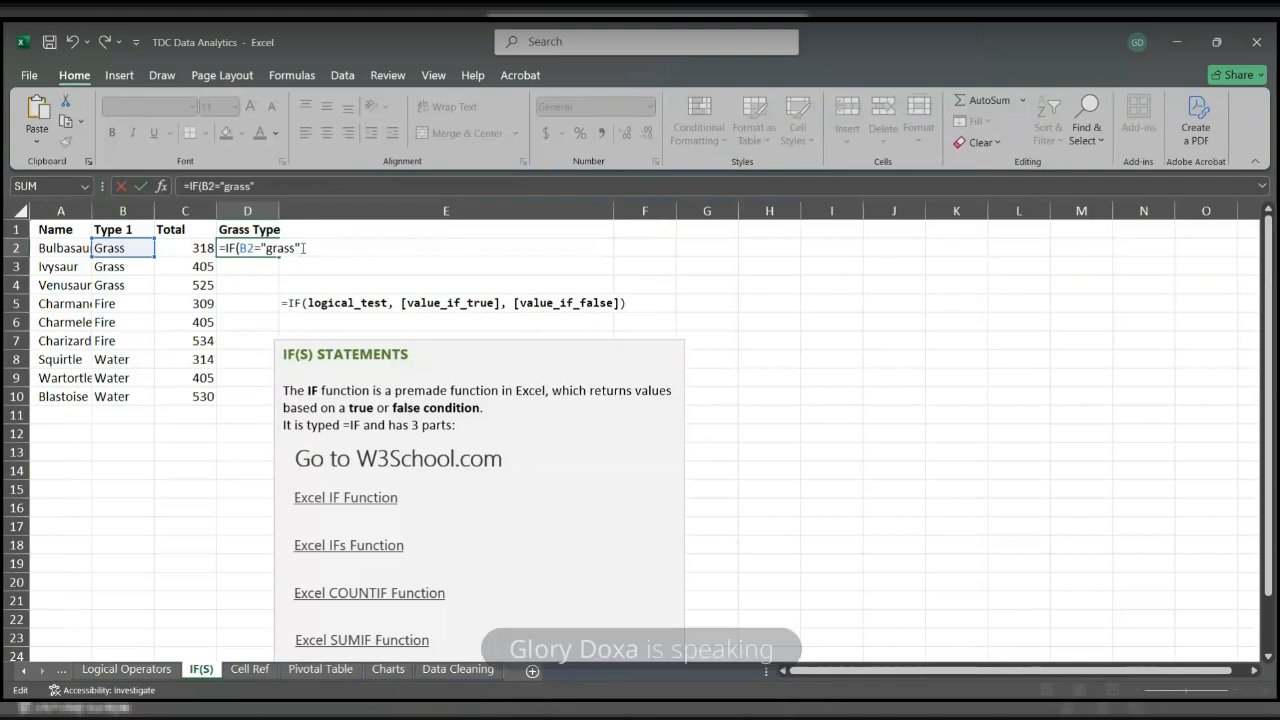
type(",")
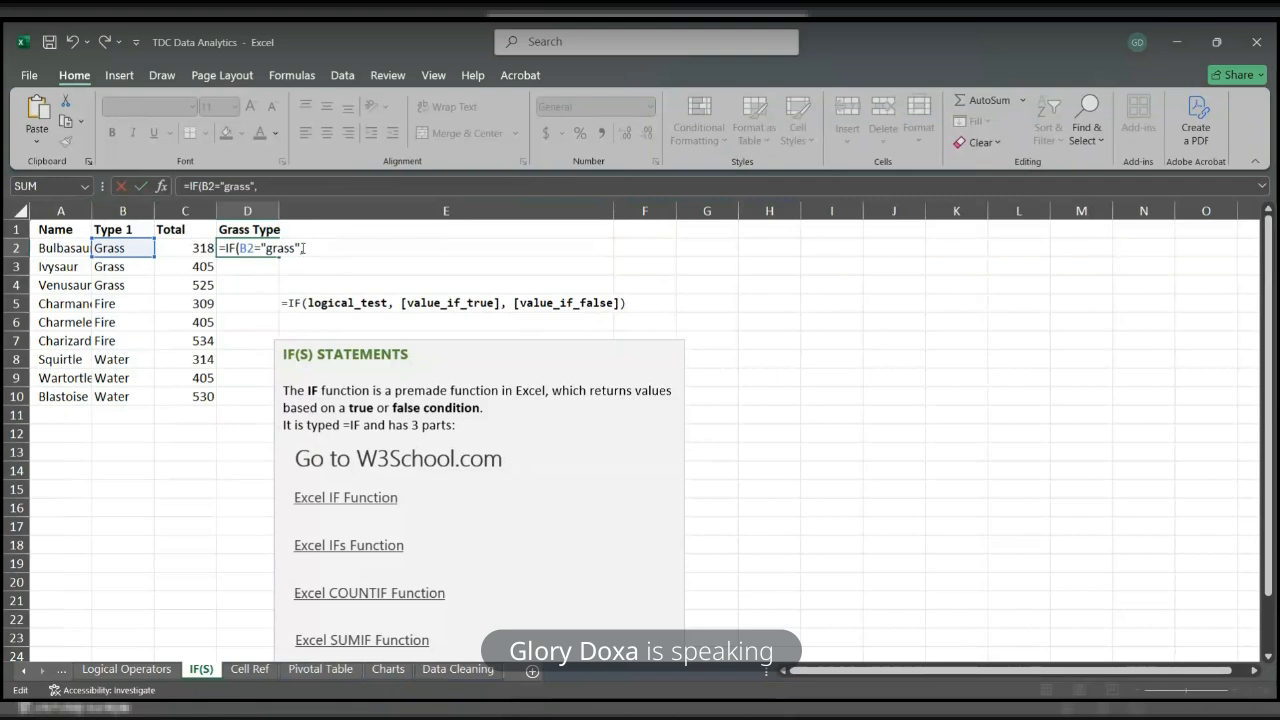
type("\"yes\",\"No\"")
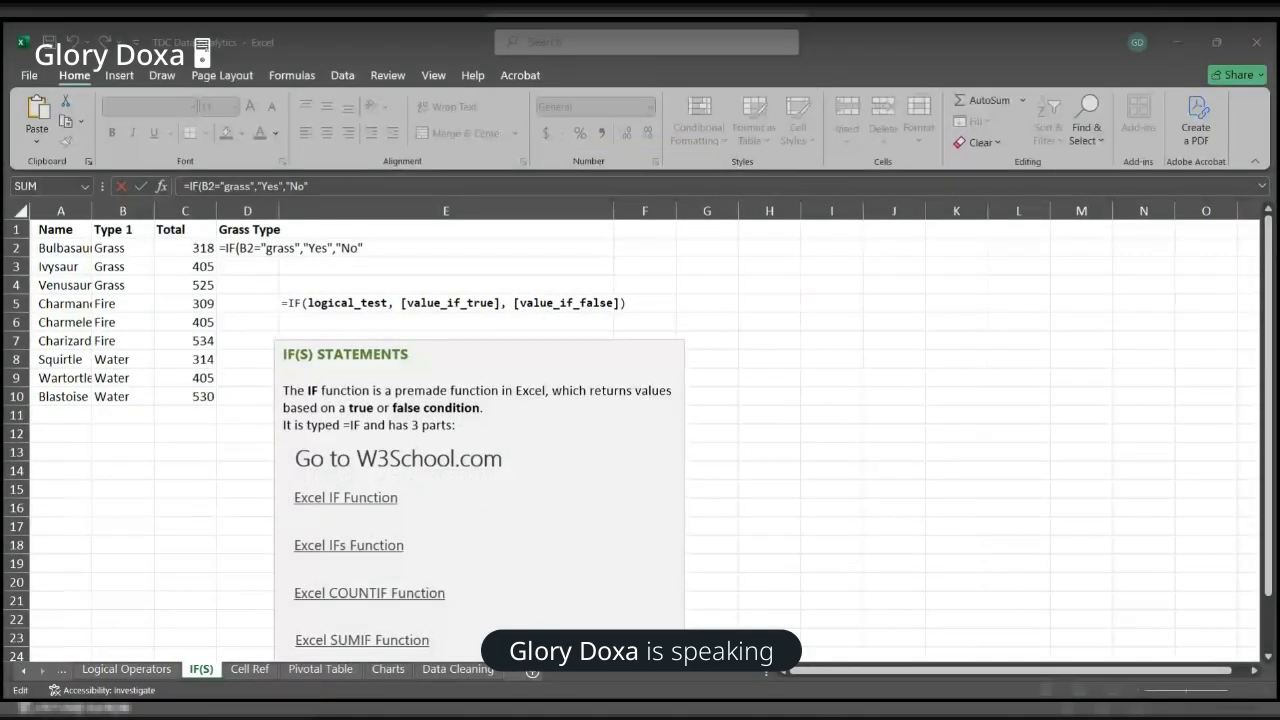
Step: Capitalise "Grass" in the D2 formula's test, enter the formula, and check D2 against B2
left_click(313, 248)
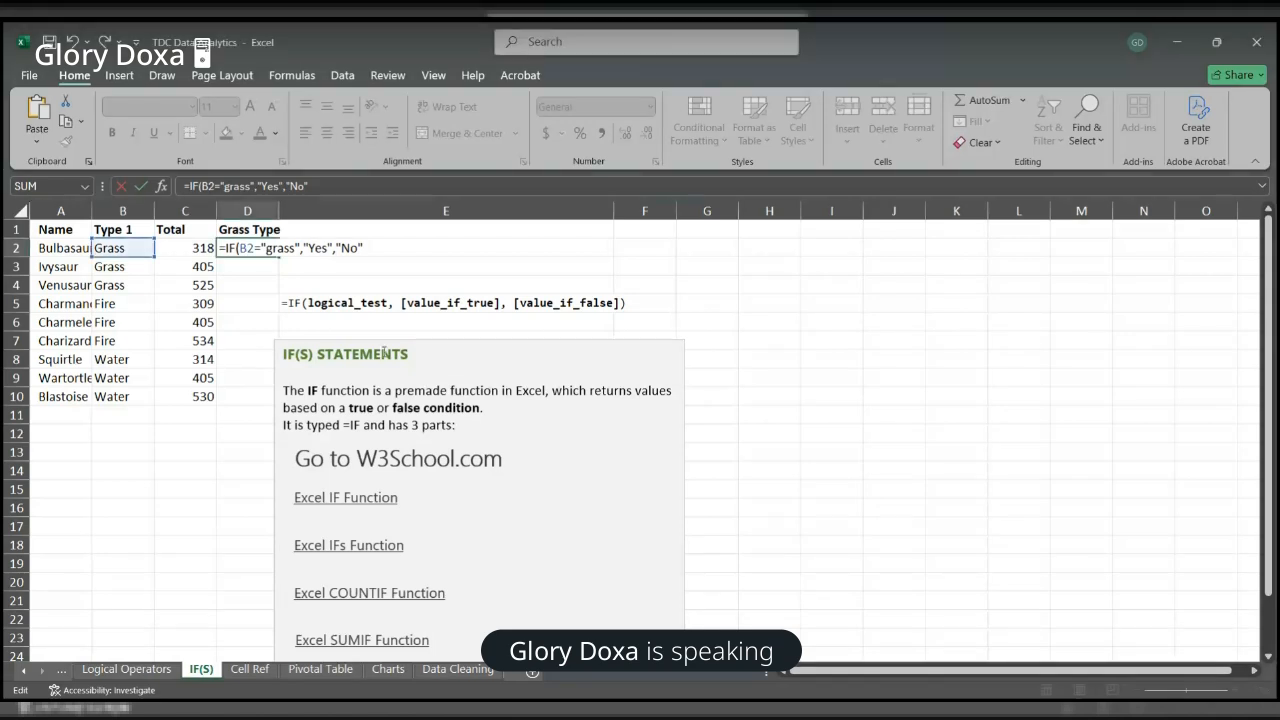
left_click(271, 250)
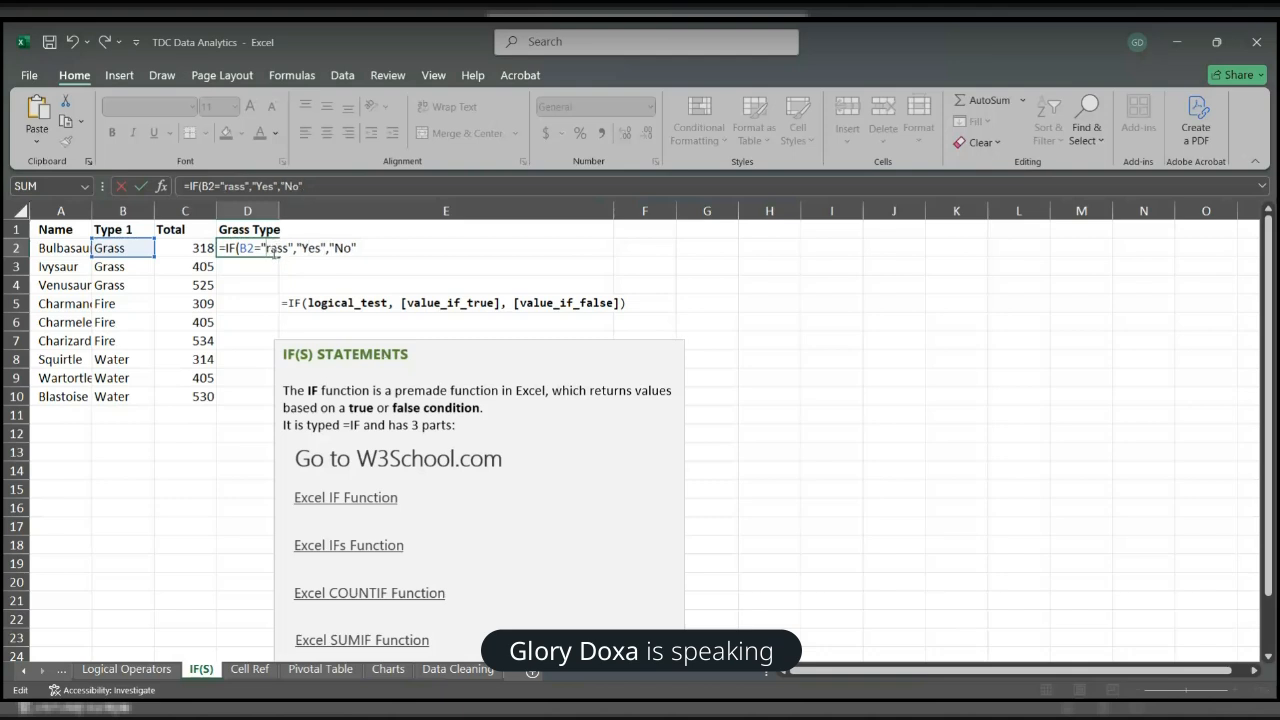
key("Delete")
type("G")
left_click(401, 242)
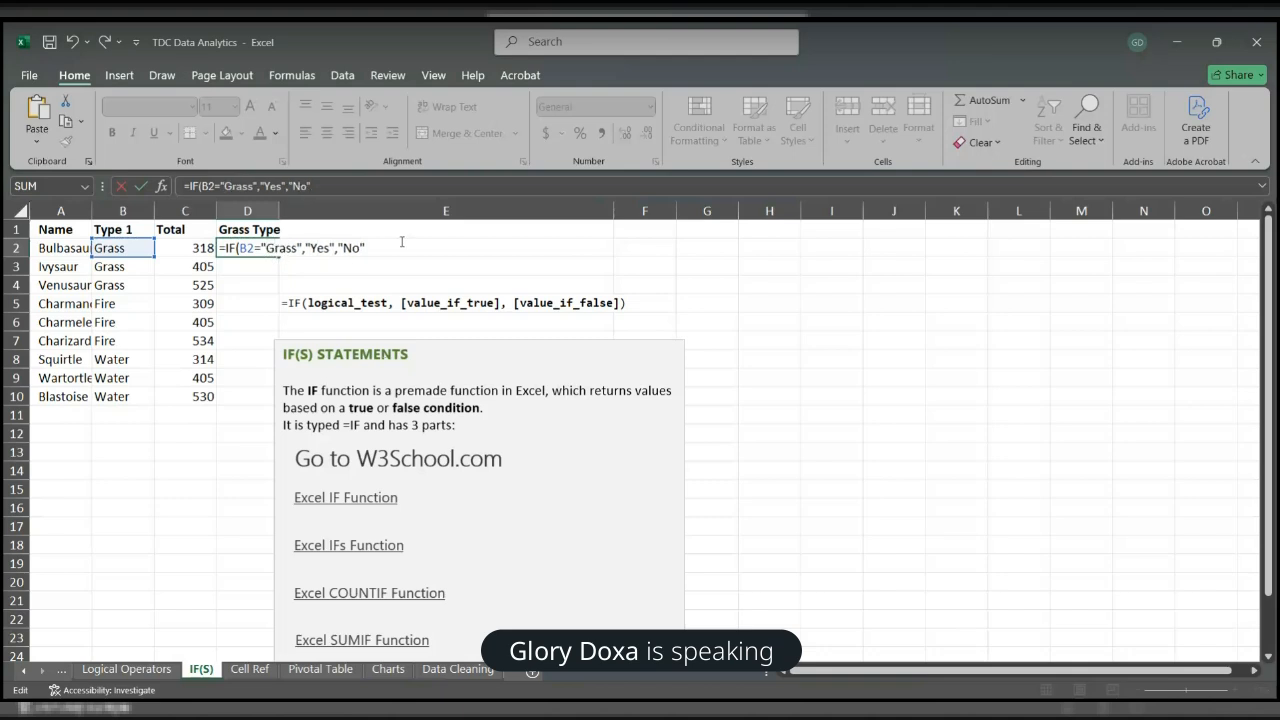
key("Return")
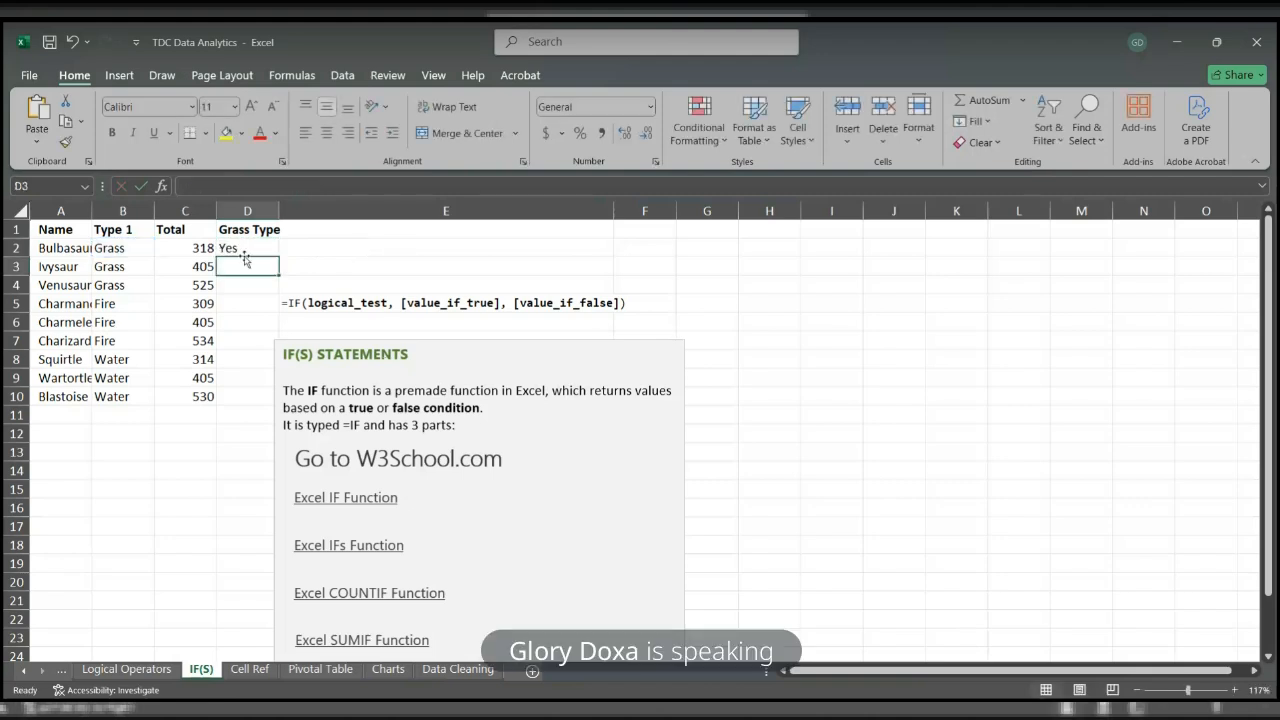
left_click(243, 248)
left_click(136, 250)
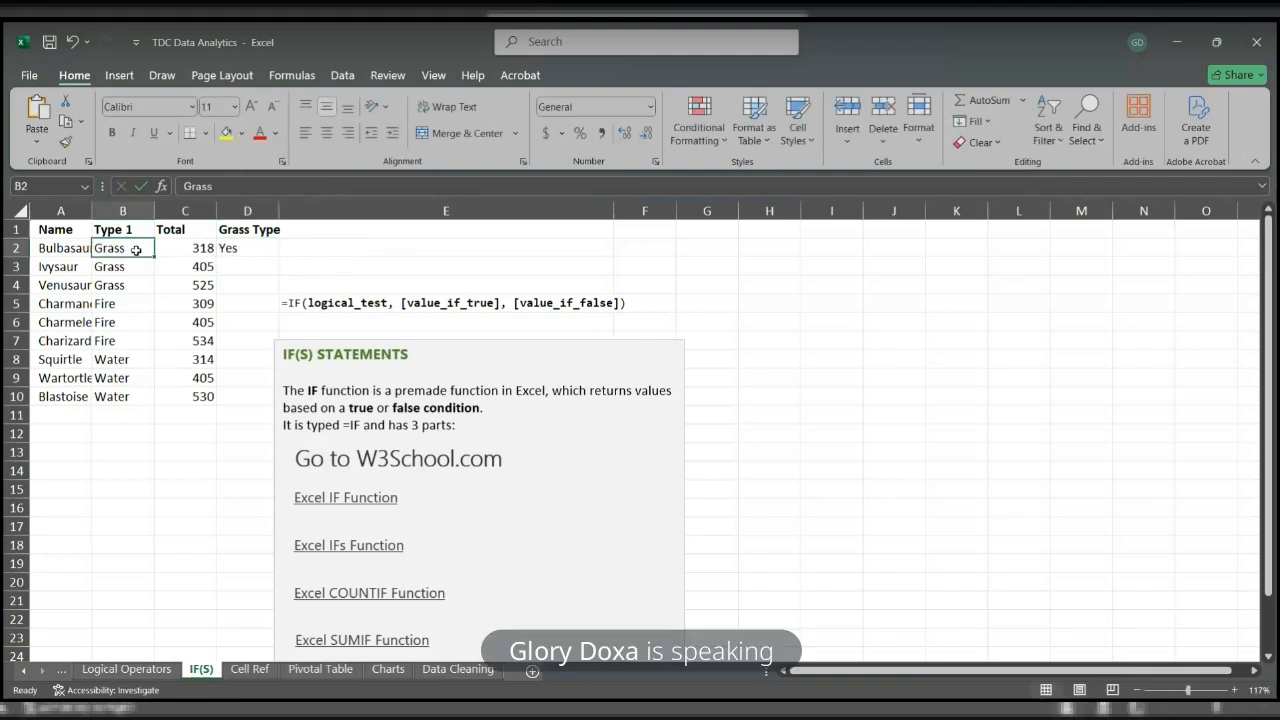
Step: Fill the D2 formula down through D10 and move the IF(S) STATEMENTS text box clear of the Grass Type column
left_click(249, 250)
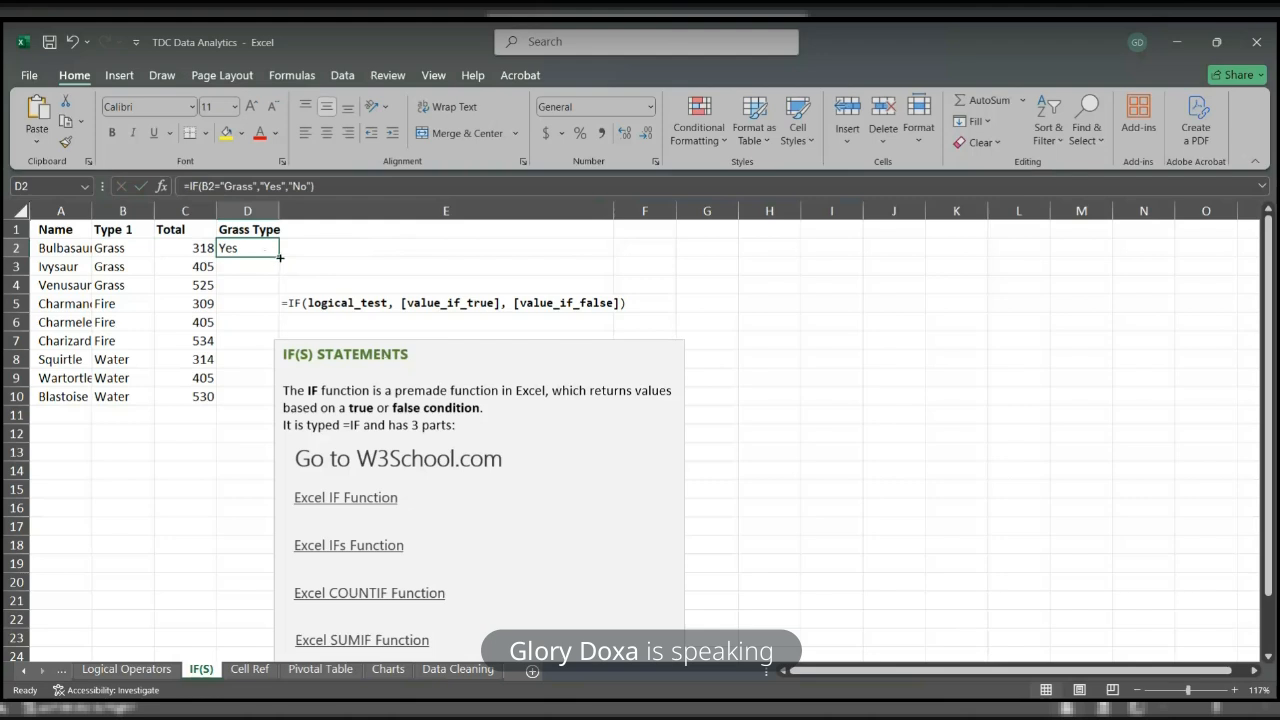
left_click_drag(279, 257, 266, 403)
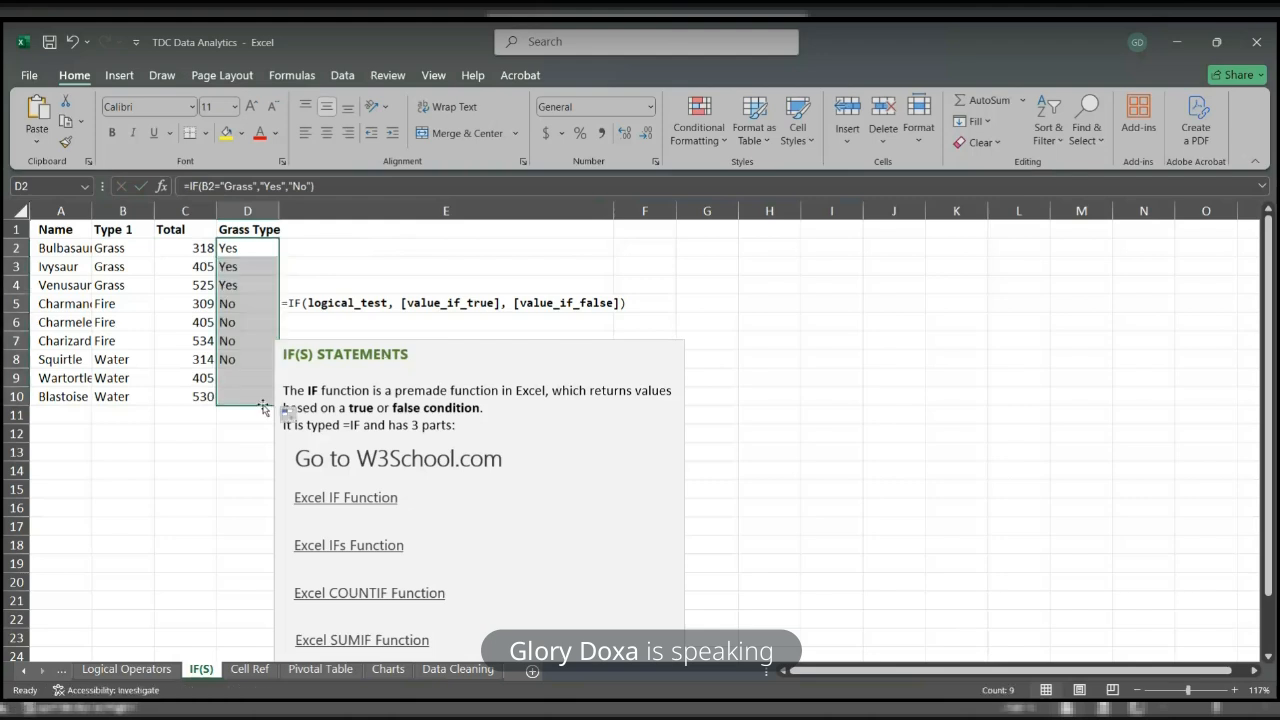
left_click(416, 346)
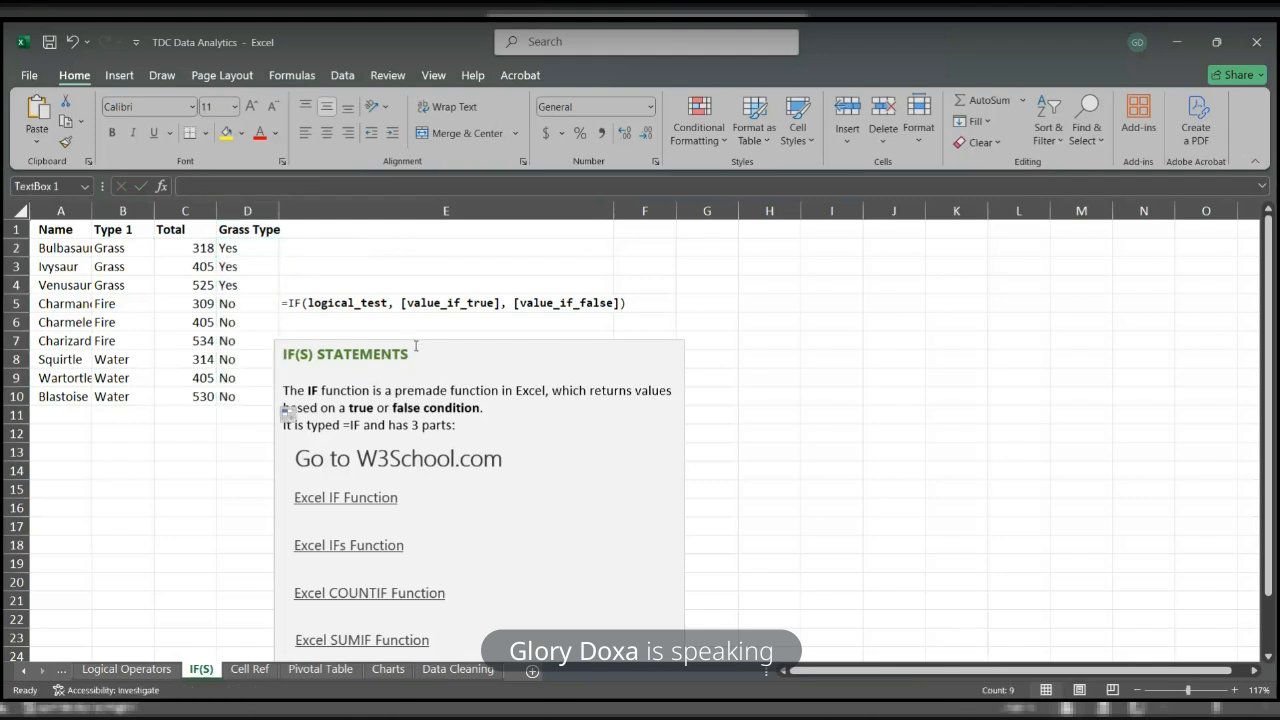
left_click_drag(420, 340, 475, 343)
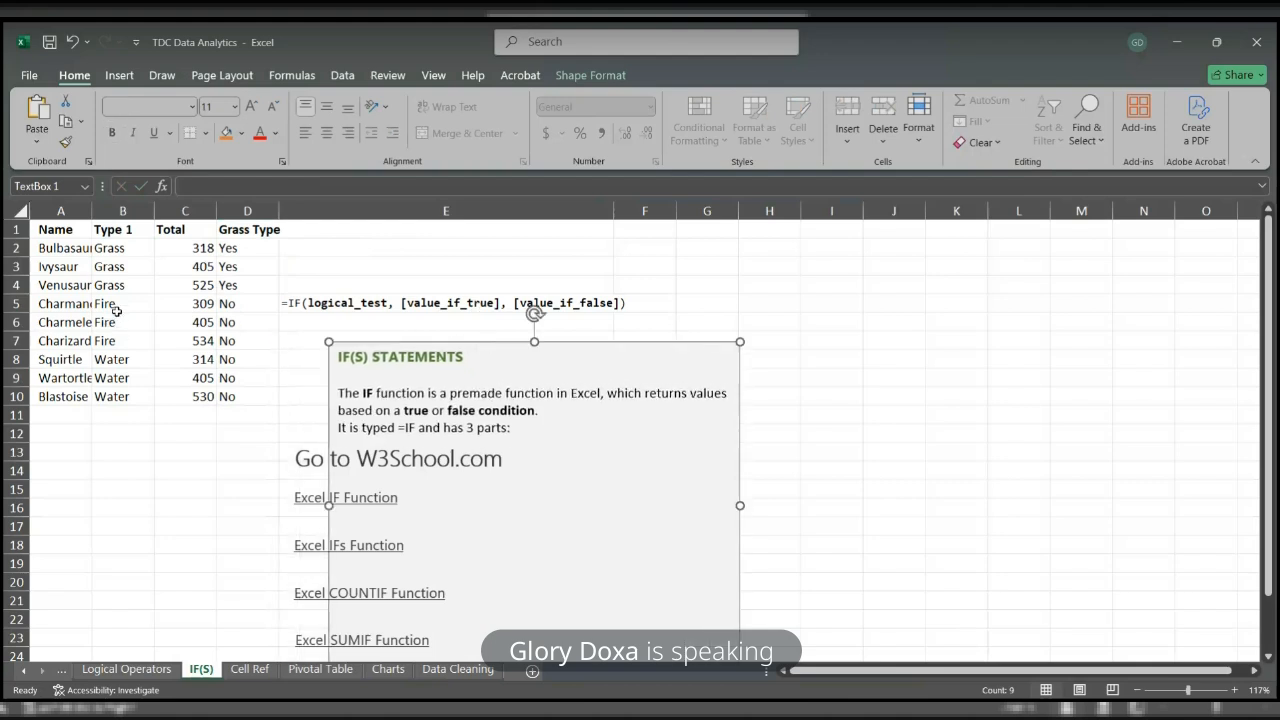
Step: Compare the Fire and Water types in B5:B10 with the Grass Type result in D5
left_click_drag(116, 307, 113, 398)
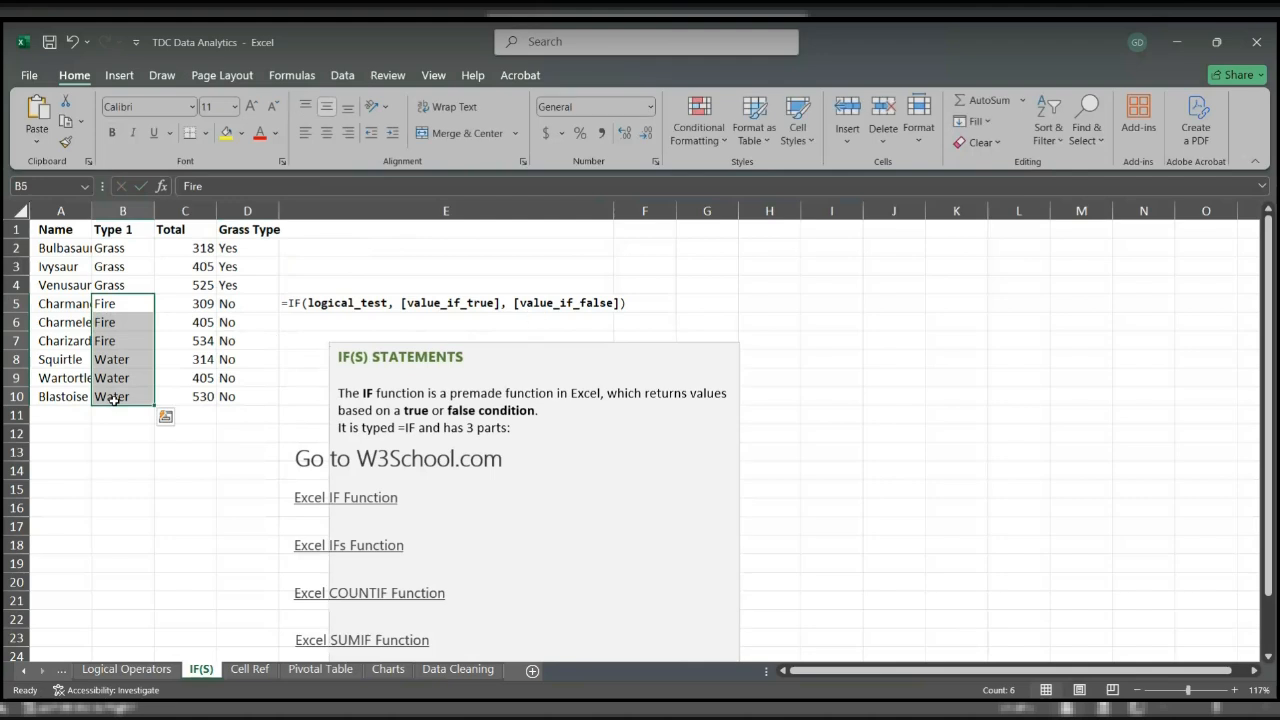
left_click(226, 302)
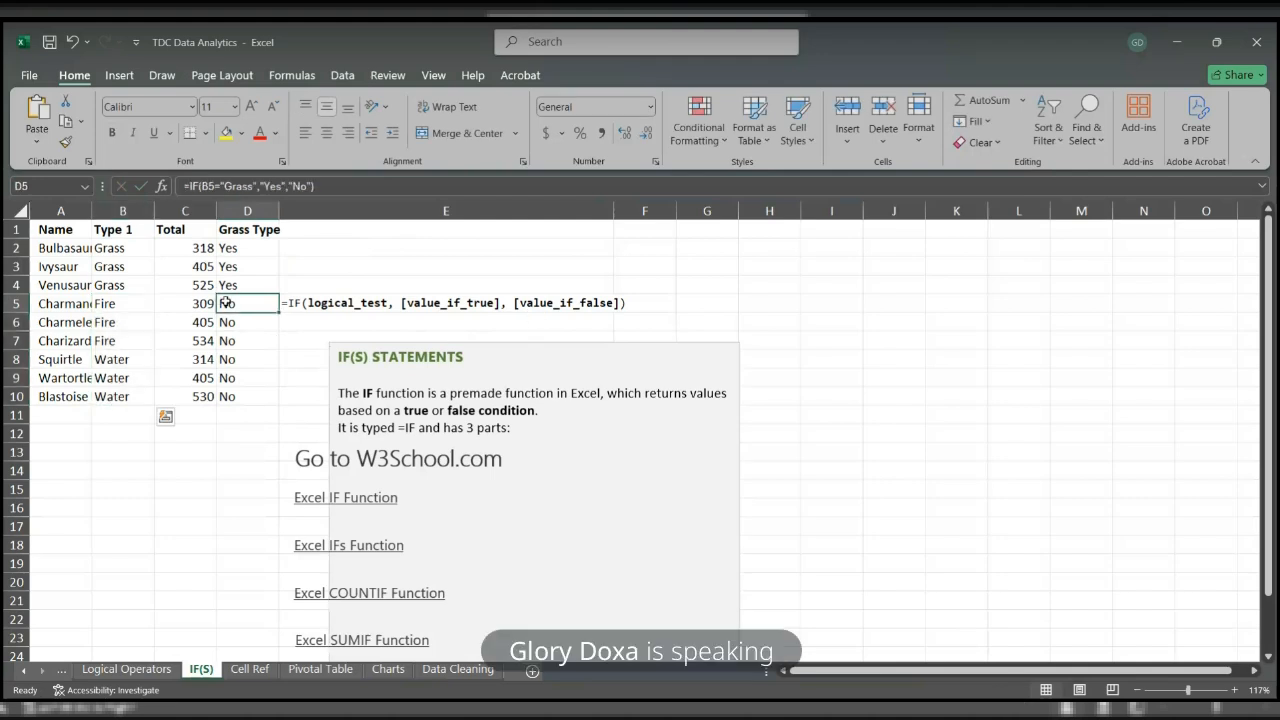
Step: Remove the "Yes" and "No" arguments from the D2 formula and try entering it with only the B2="Grass" test
left_click(251, 247)
left_click(309, 186)
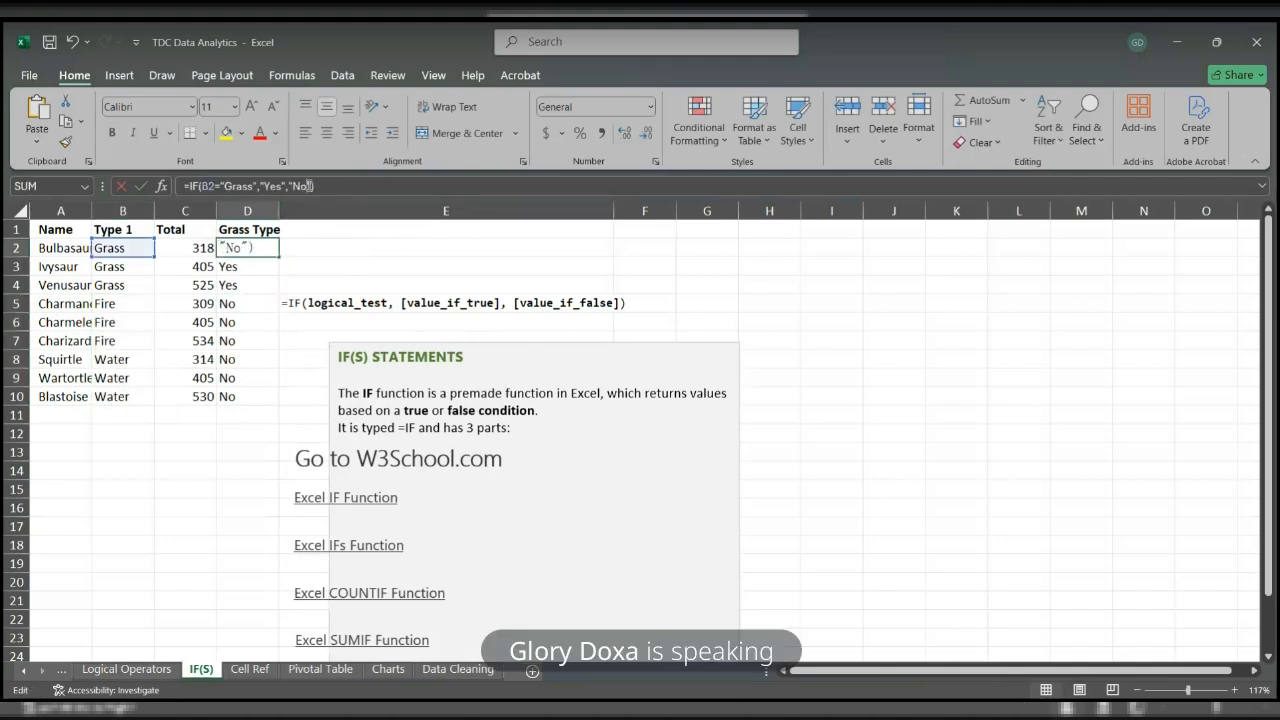
key("BackSpace")
key("BackSpace")
key("BackSpace")
key("BackSpace")
key("BackSpace")
key("BackSpace")
key("BackSpace")
key("BackSpace")
key("BackSpace")
key("BackSpace")
key("BackSpace")
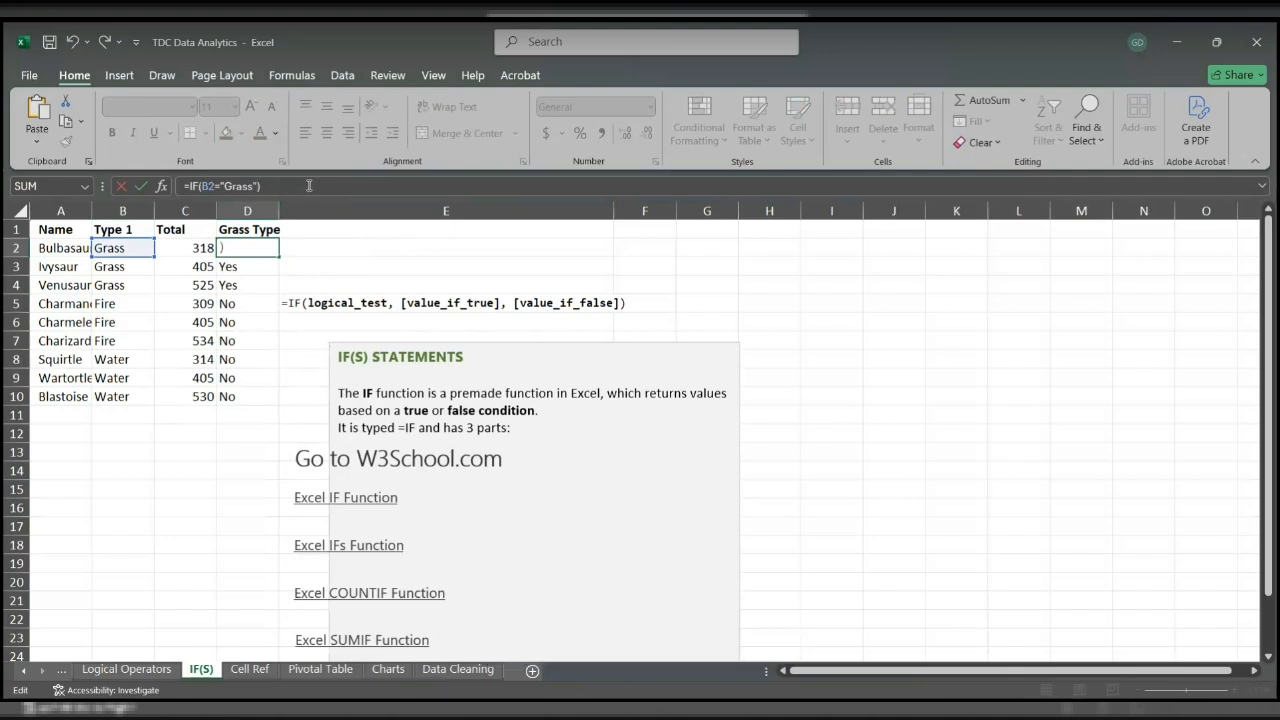
key("Return")
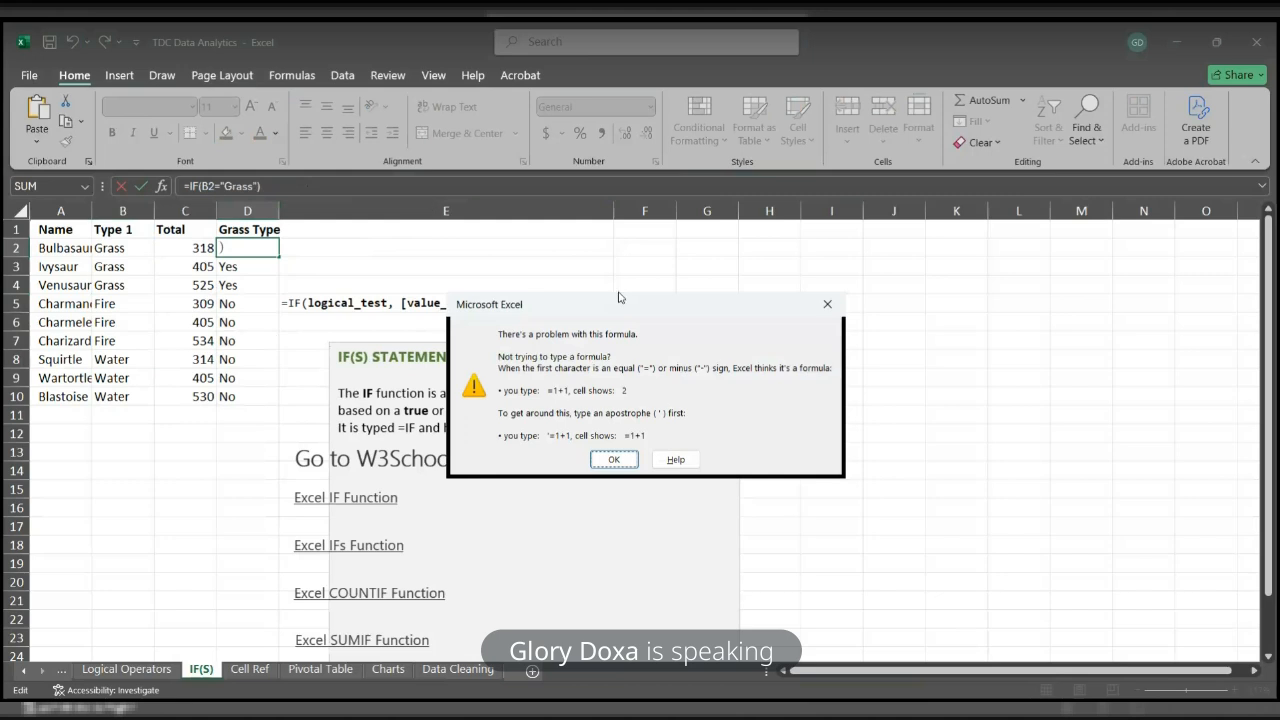
left_click(826, 305)
Step: Re-enter "Grass" as the comparison value in the D2 formula's logical test
type(",")
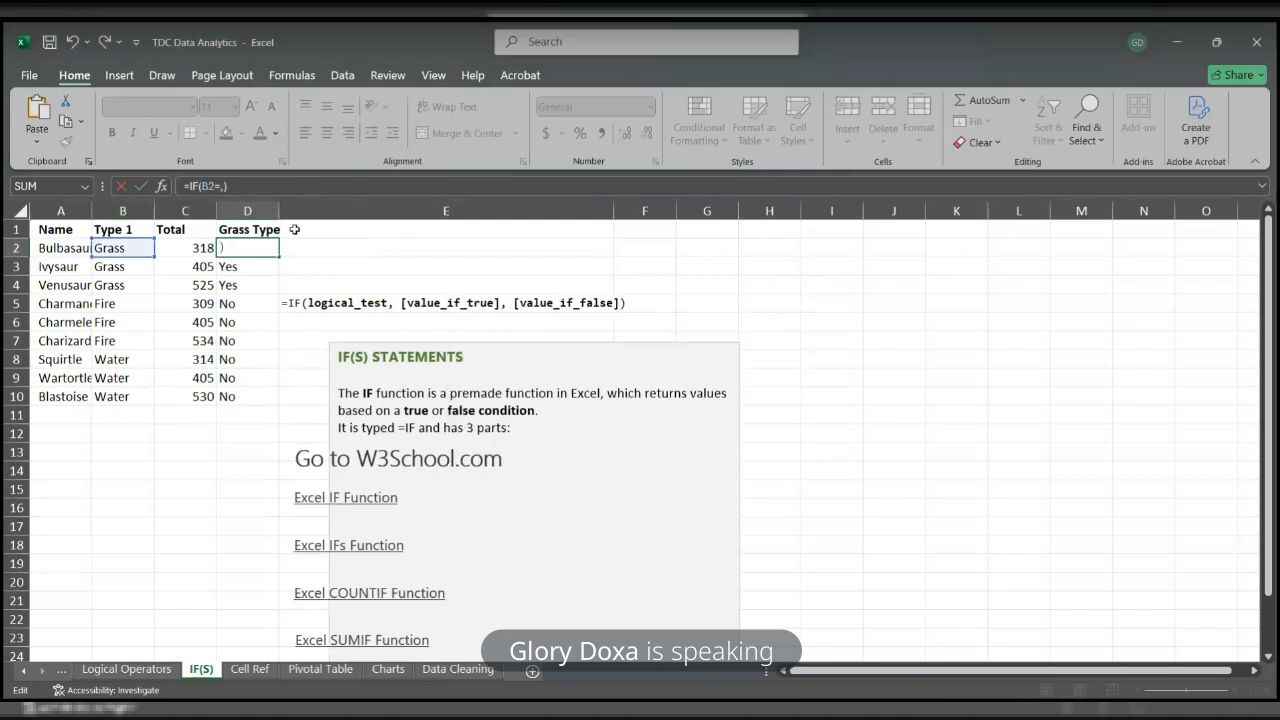
key("BackSpace")
type("\"")
type("Grass\"")
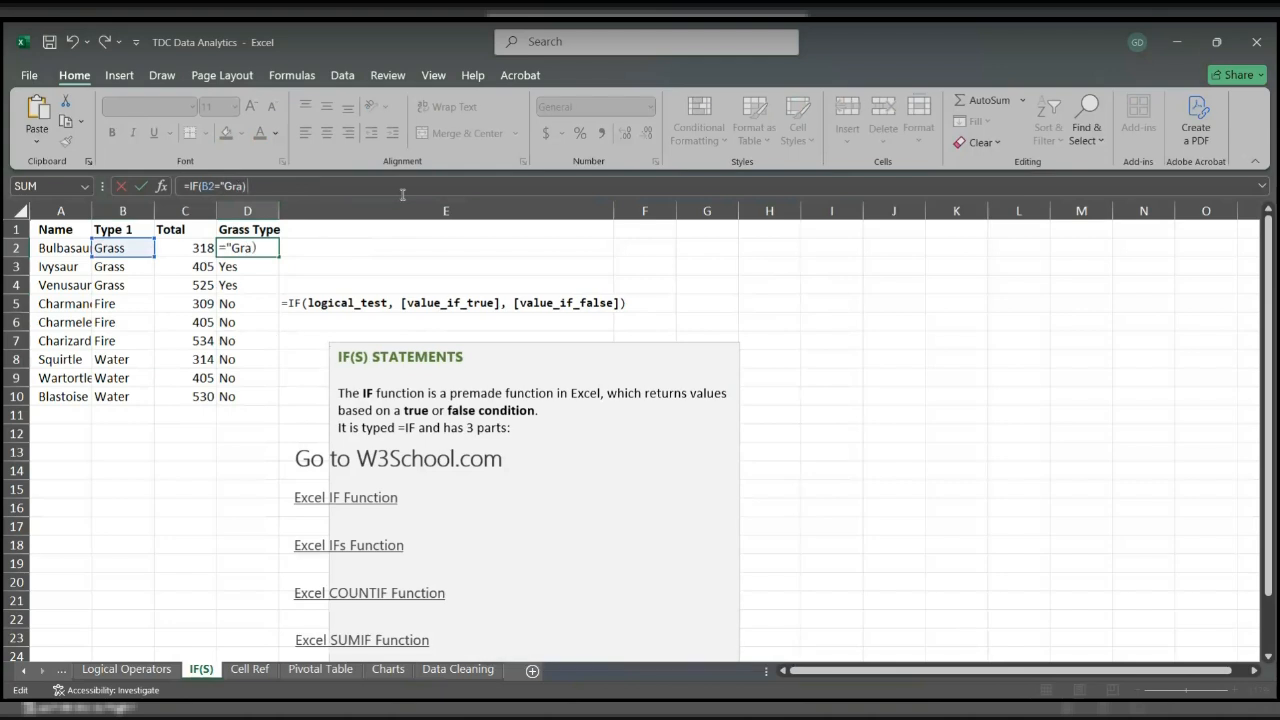
Step: Add "TRUE" in capitals as the value the D2 IF formula returns when the test is met
type("True")
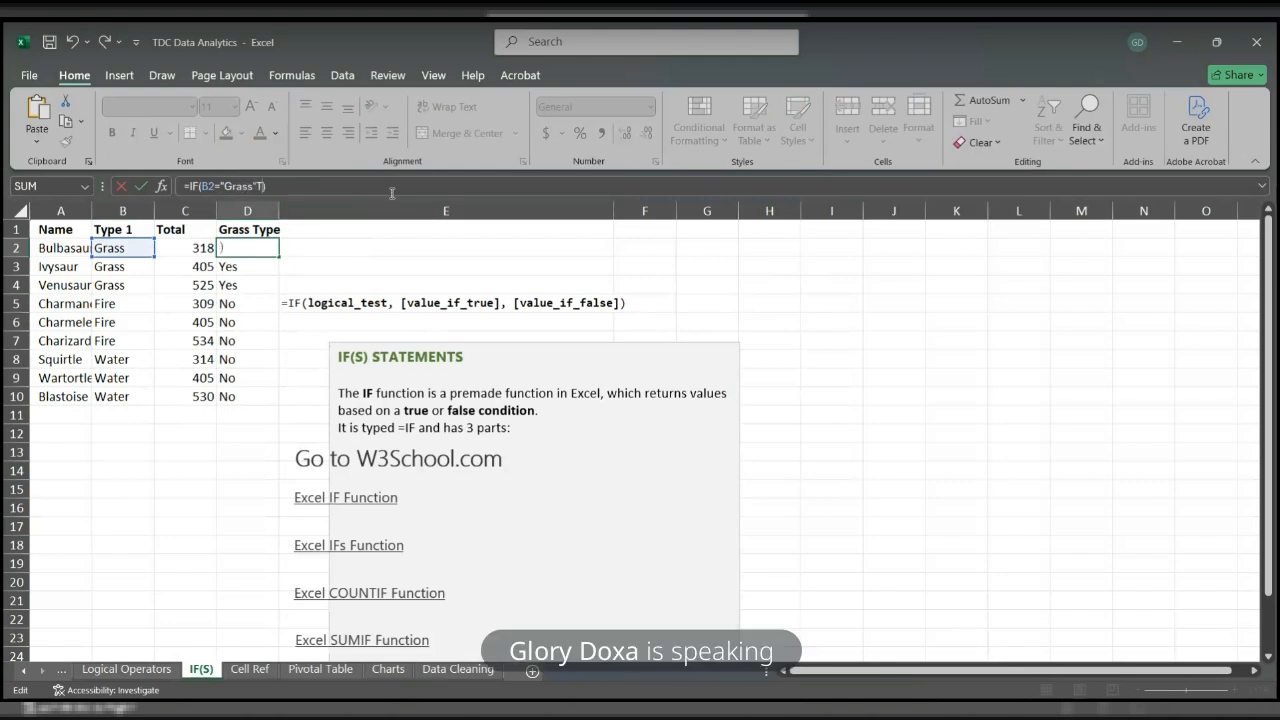
key("BackSpace")
key("BackSpace")
key("BackSpace")
key("BackSpace")
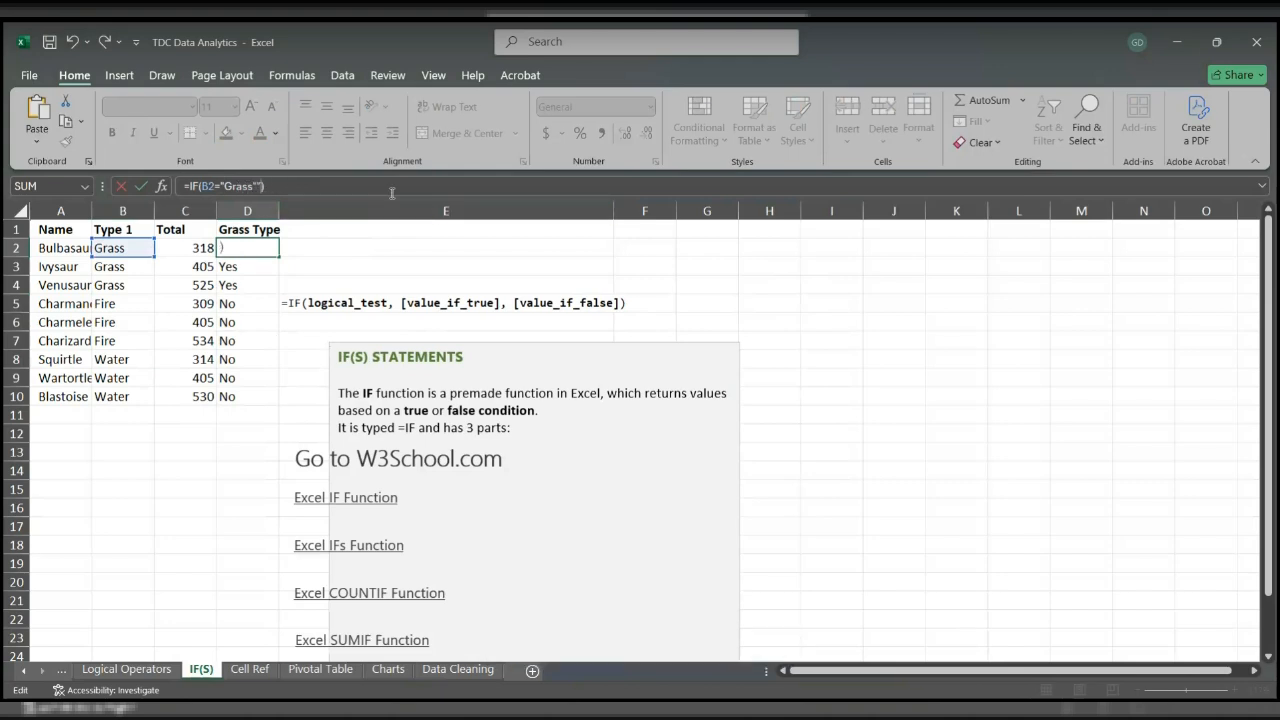
type(",")
type("\"True\"")
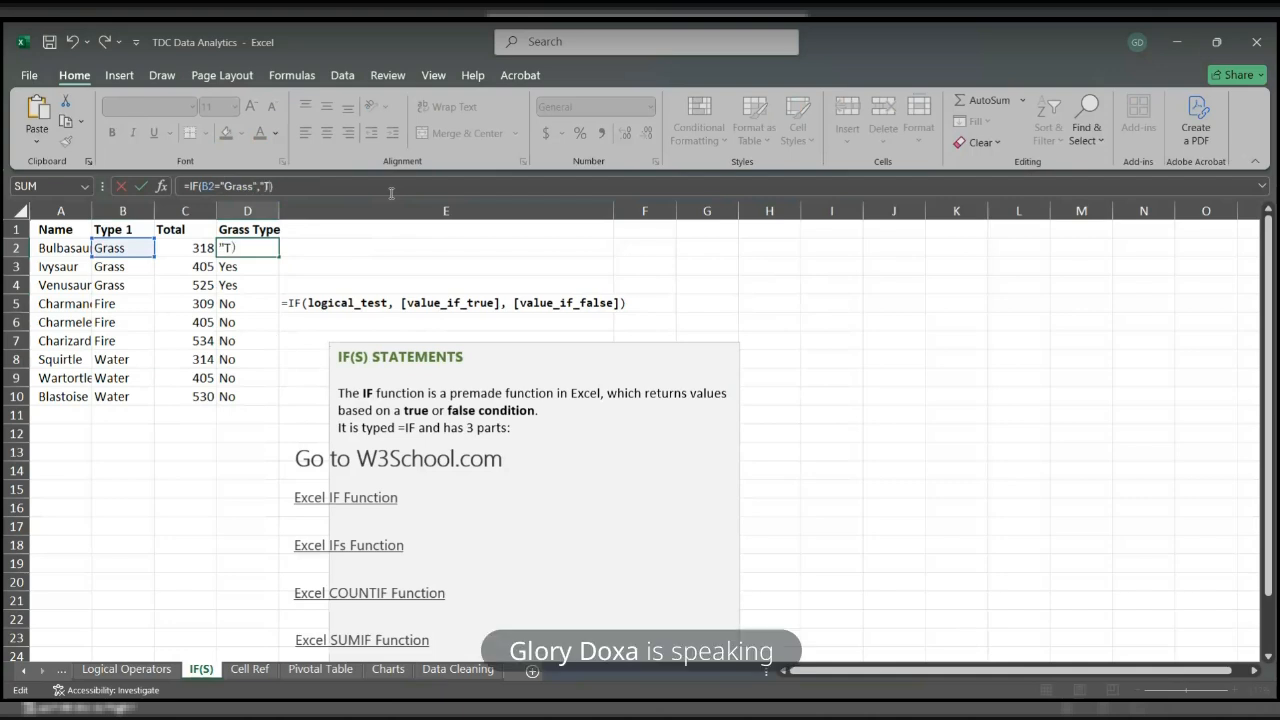
key("BackSpace")
key("BackSpace")
key("BackSpace")
key("BackSpace")
key("BackSpace")
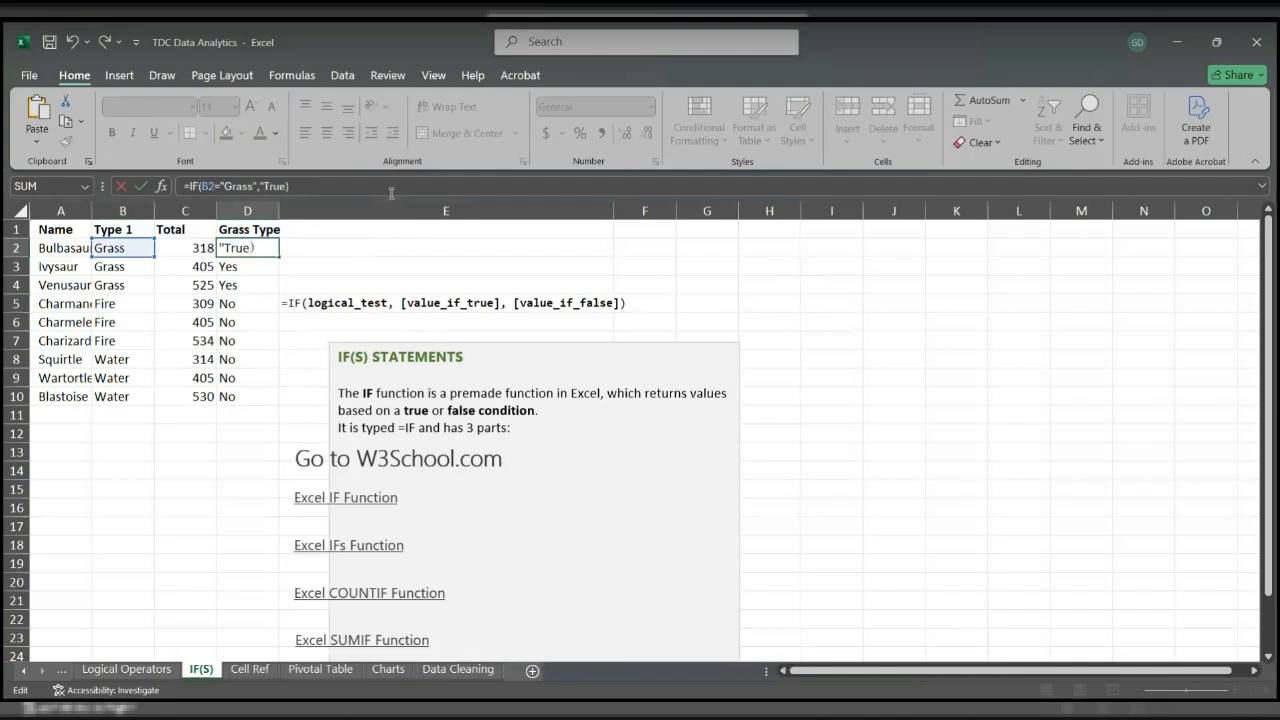
type("TRUE")
type("\"")
Step: Add "FALSE" in capitals as the D2 formula's value when the test is not met, and enter the formula
type(",\"Fals")
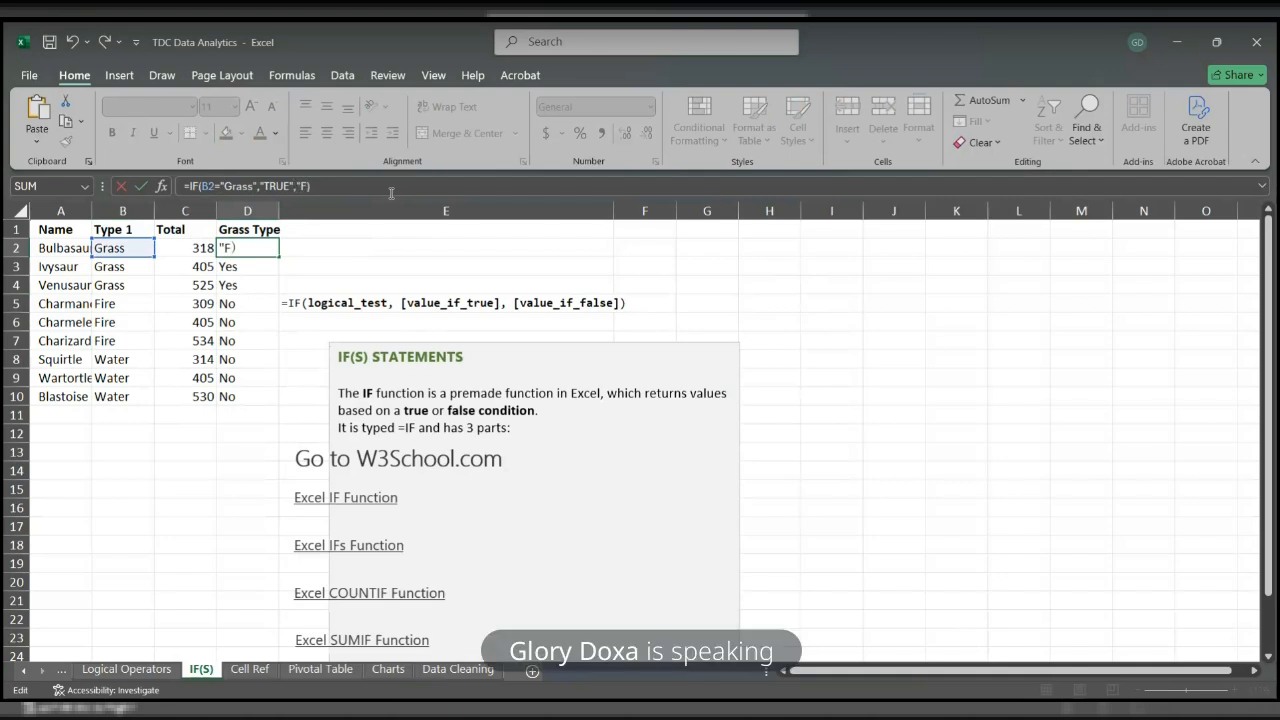
type("e\"")
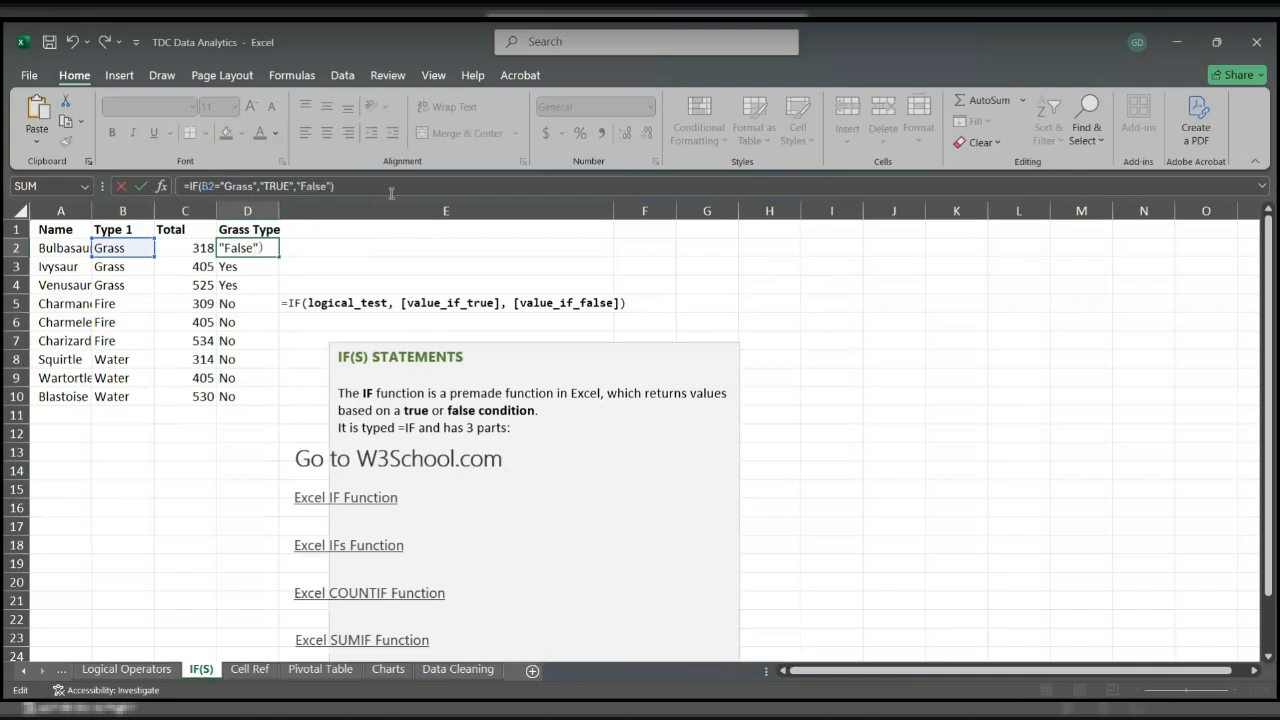
key("Left")
key("BackSpace")
key("BackSpace")
key("BackSpace")
key("BackSpace")
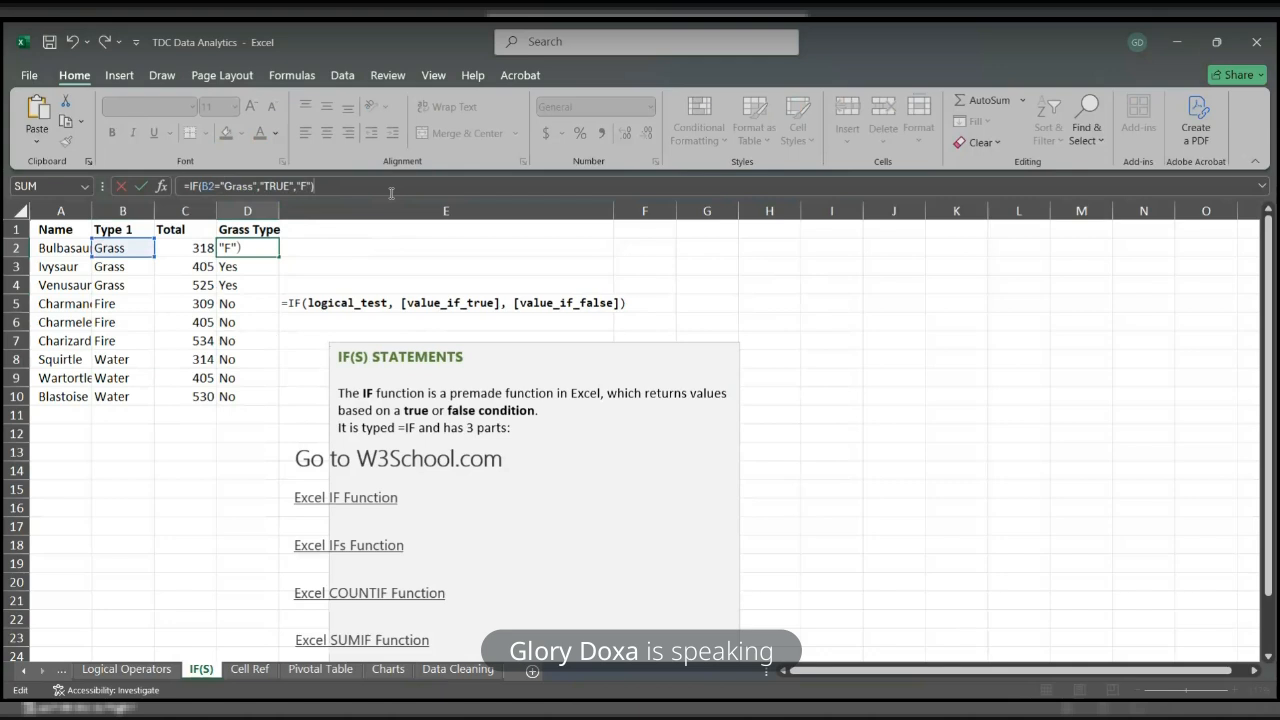
type("ALS")
key("BackSpace")
key("BackSpace")
key("BackSpace")
key("BackSpace")
key("BackSpace")
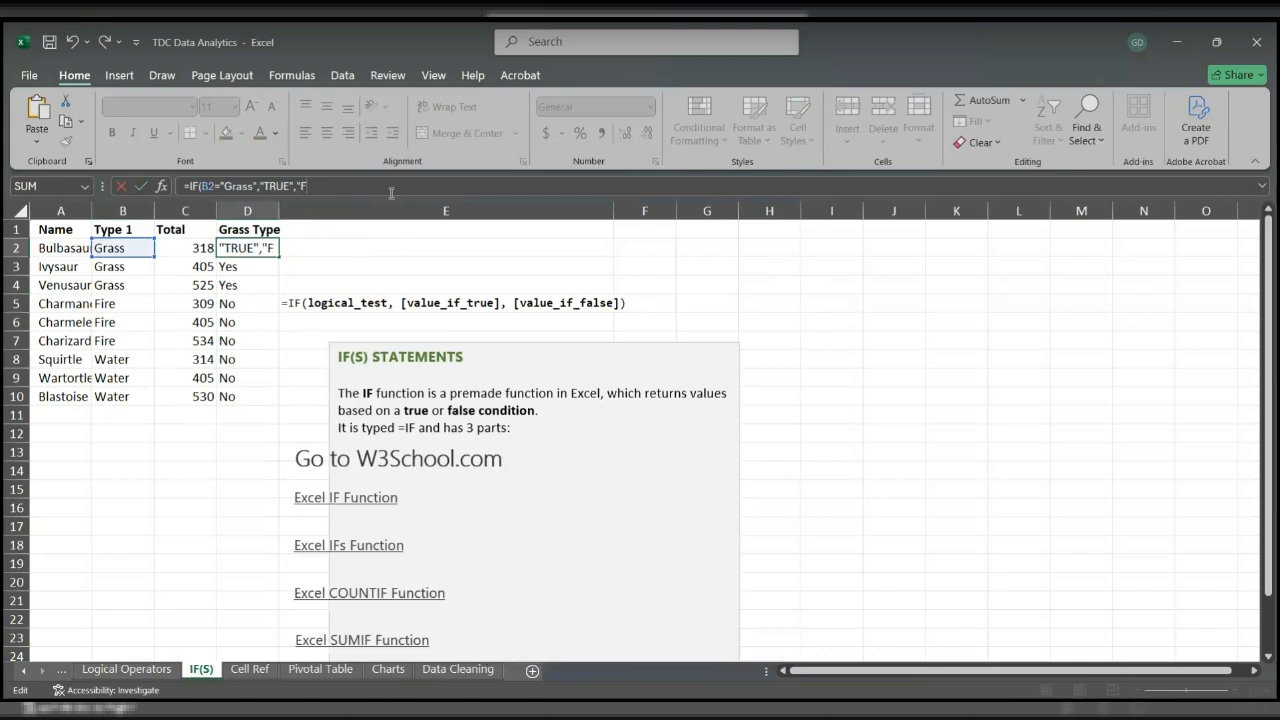
type("ALSE\"")
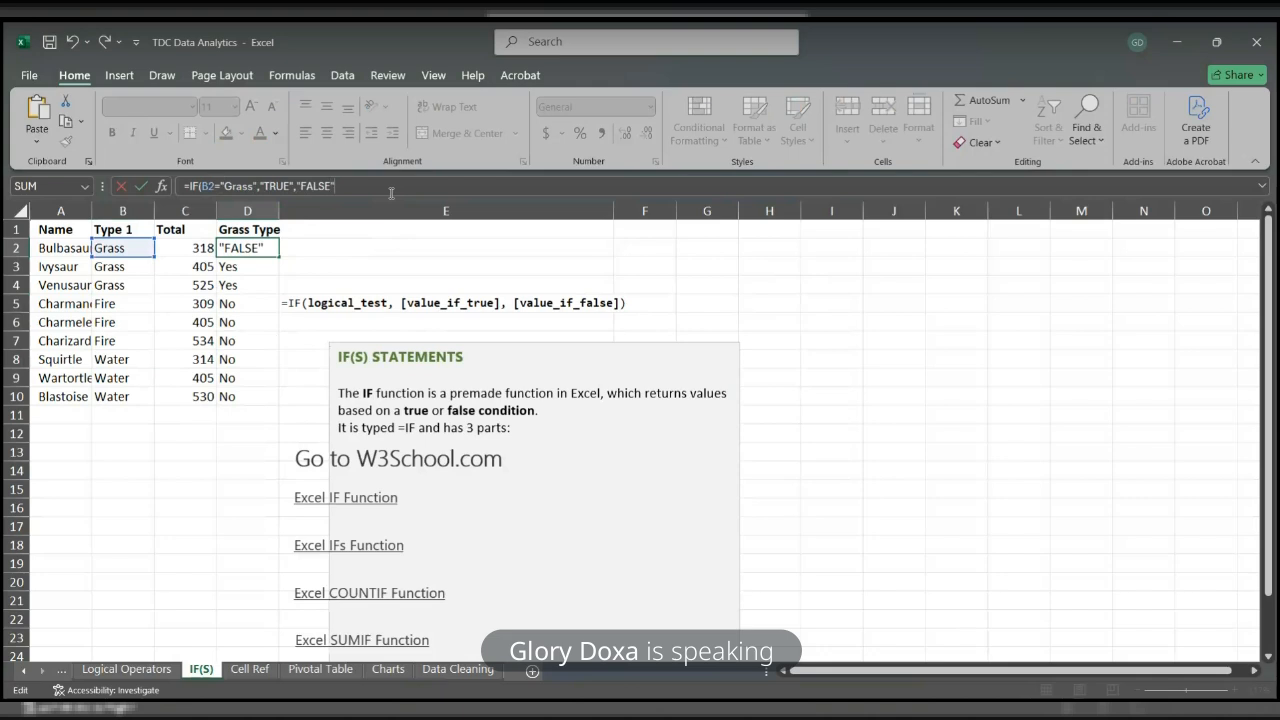
key("Return")
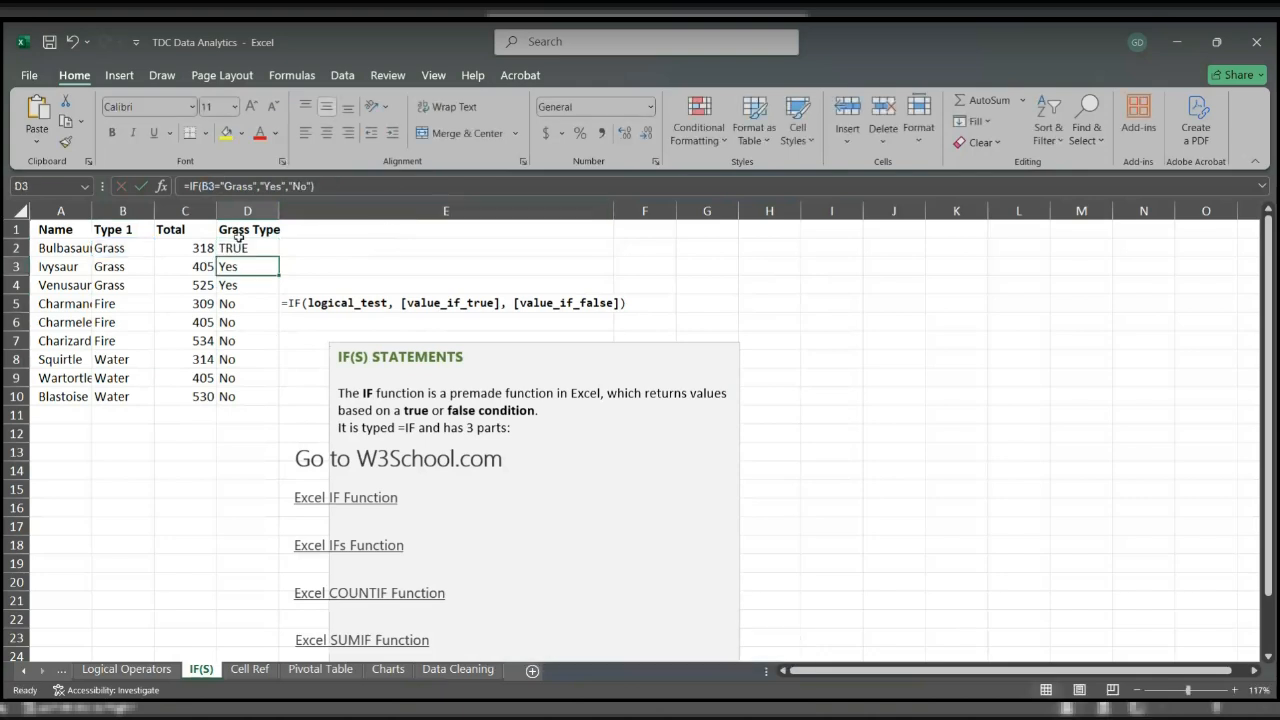
Step: Fill the TRUE/FALSE formula from D2 down through D10
left_click(241, 243)
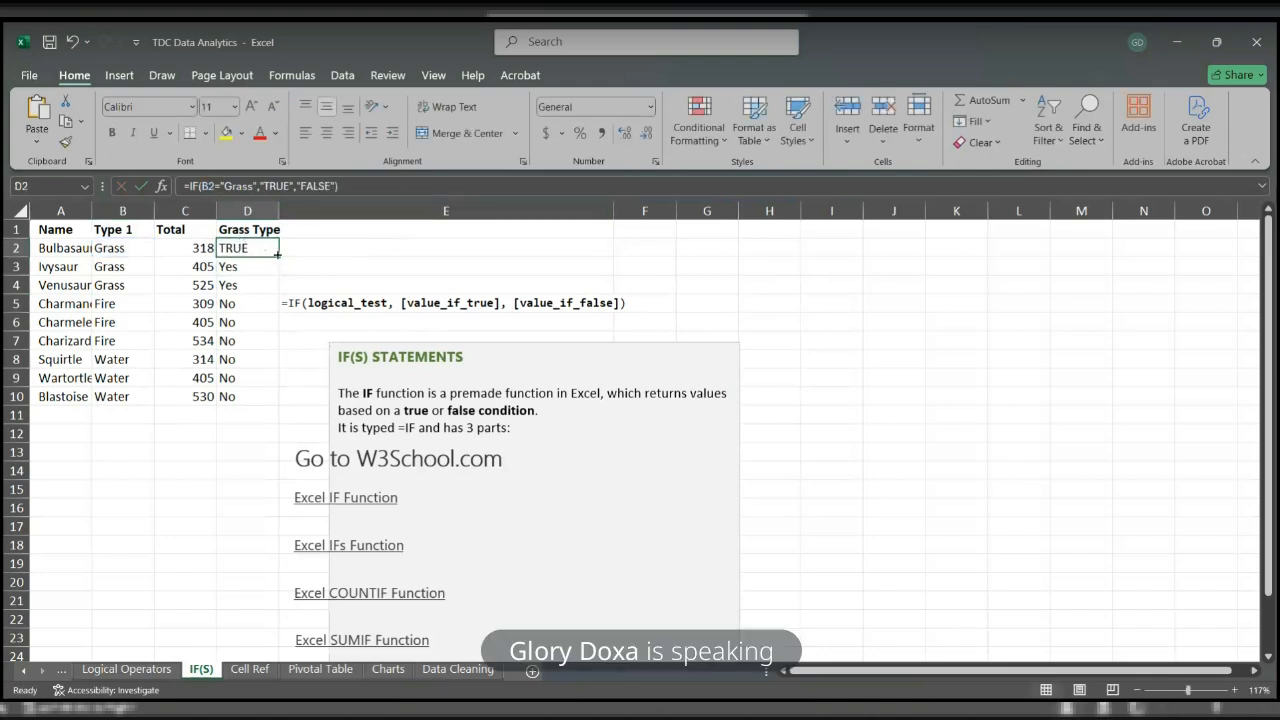
left_click_drag(276, 266, 273, 397)
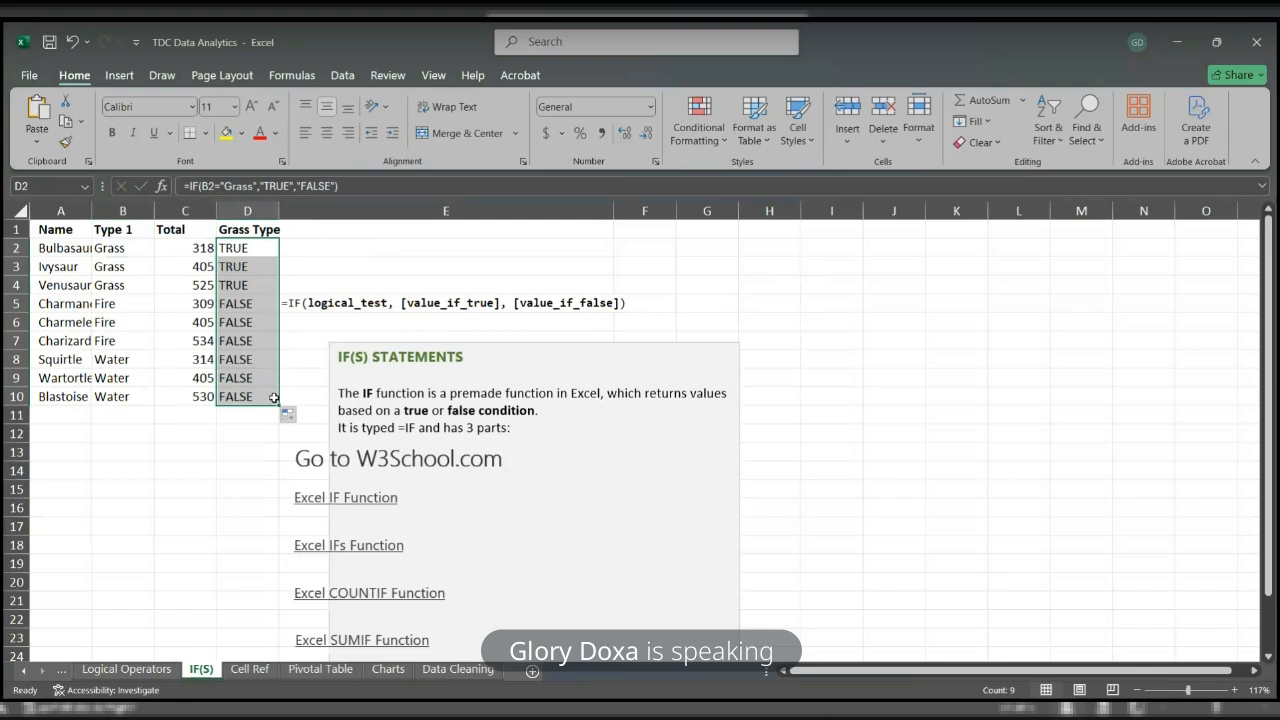
Step: Move the IF(S) STATEMENTS text box back behind the W3School heading and function links, just below the IF syntax line
left_click(336, 458)
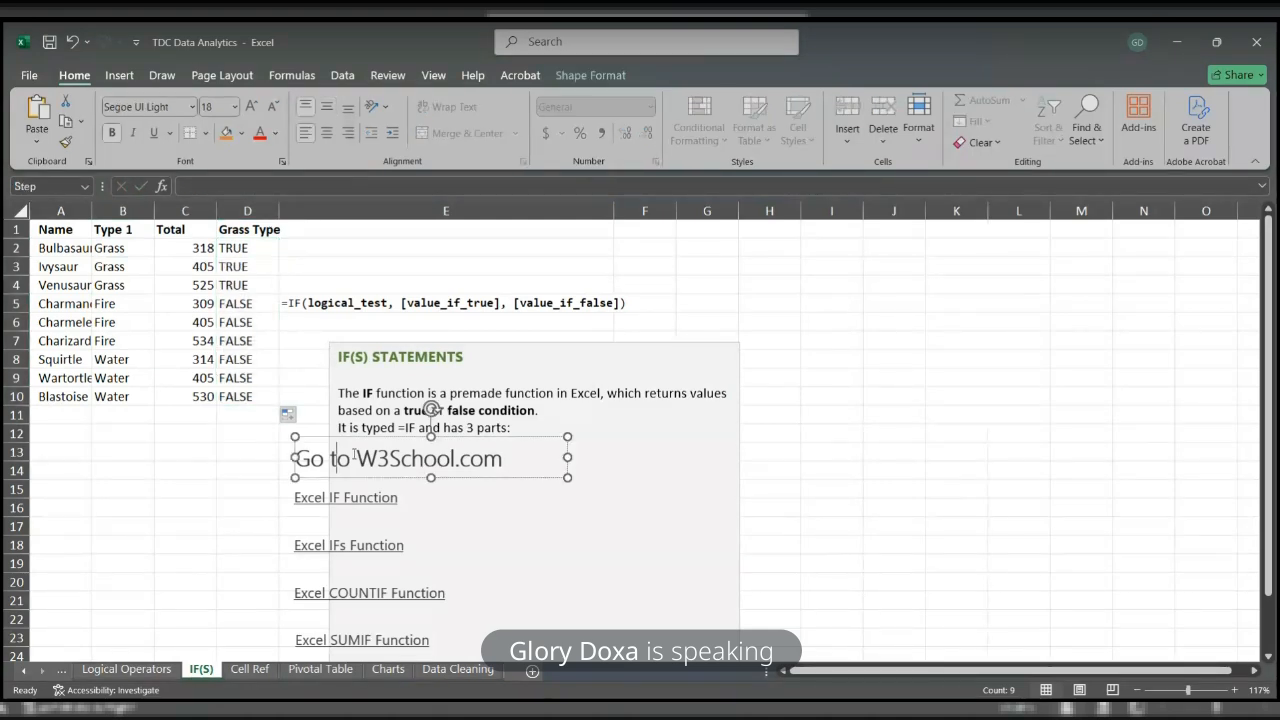
left_click(478, 347)
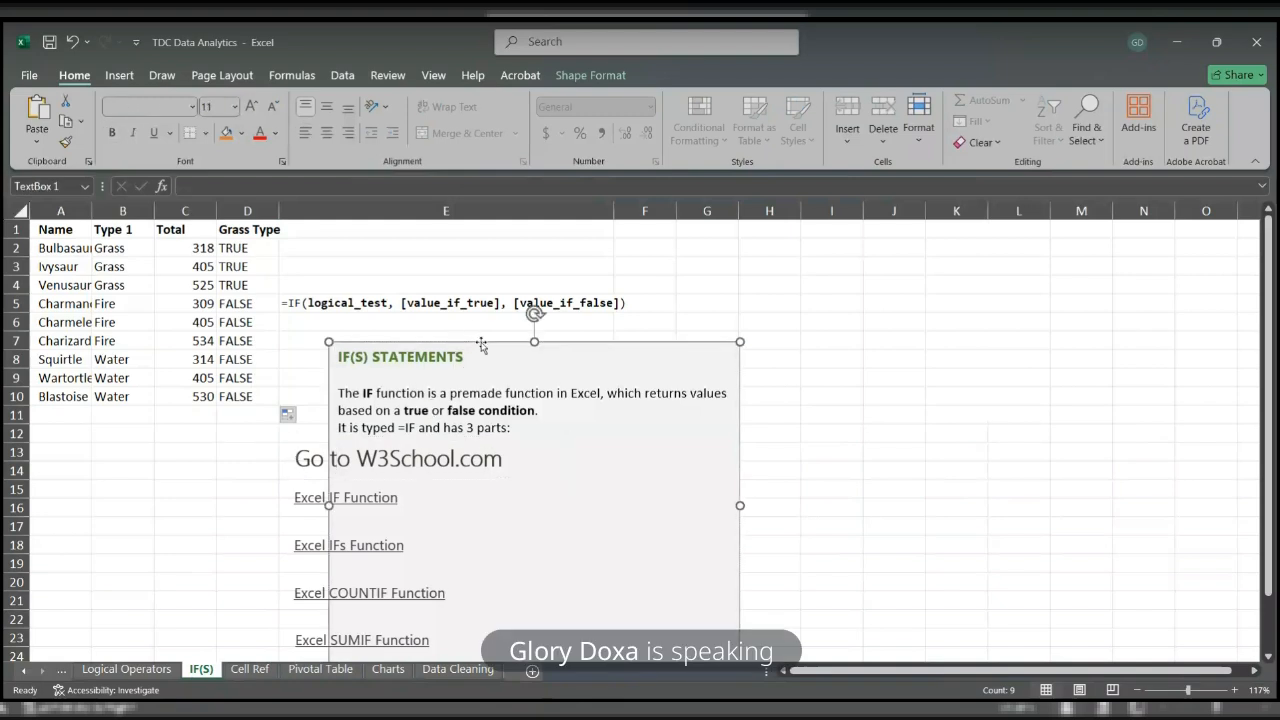
left_click_drag(480, 346, 424, 327)
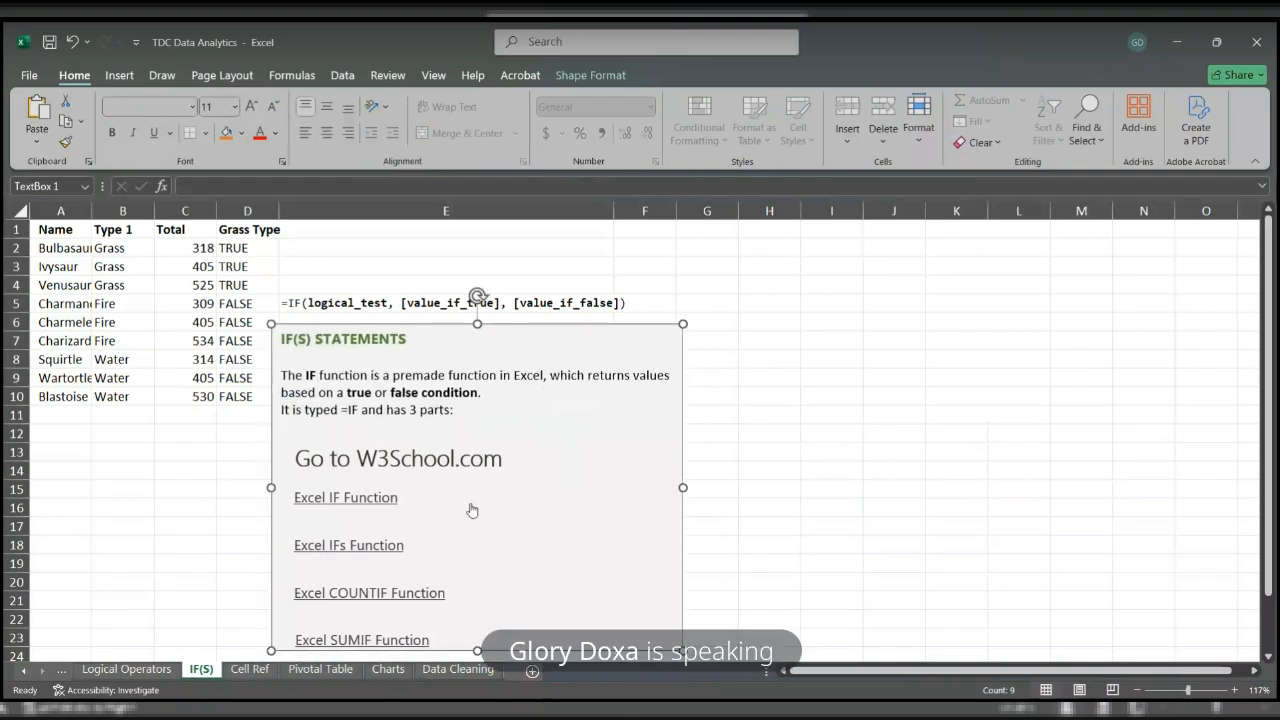